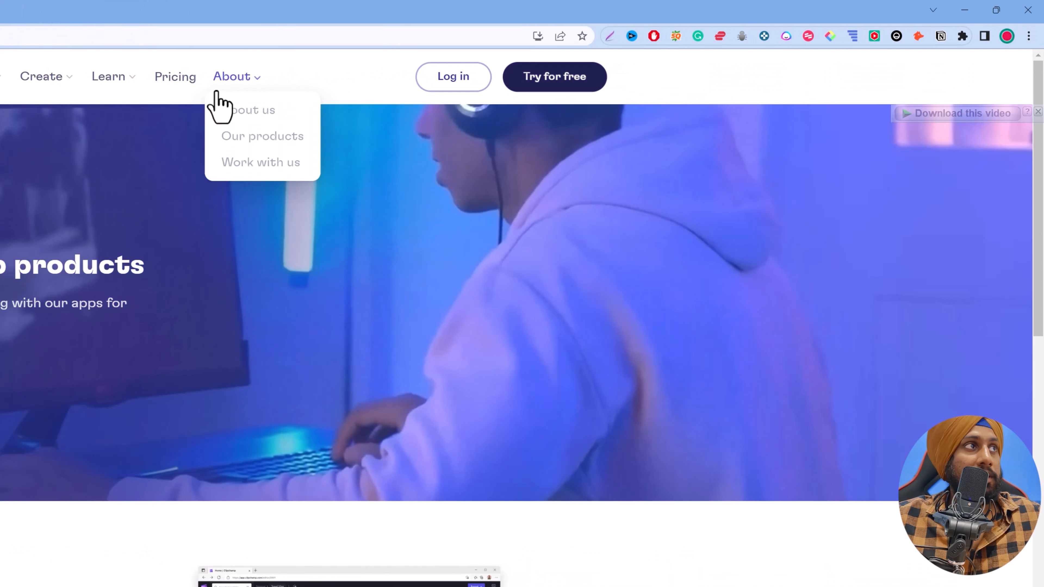
# Open the Clipchamp pricing page and review the Free plan's export resolution, stock media, and filters and effects.
pyautogui.click(175, 78)
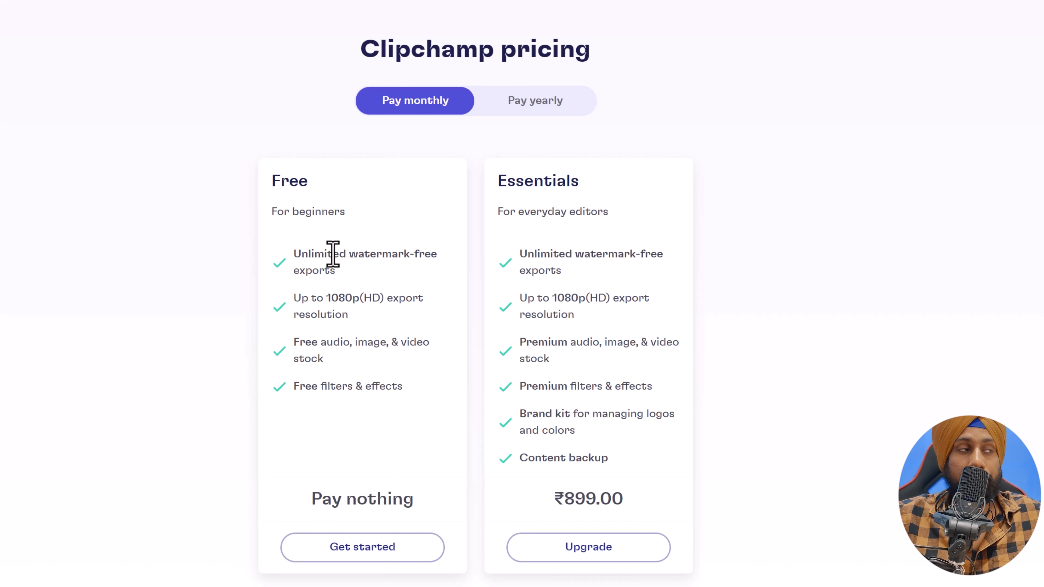
pyautogui.moveTo(293, 298); pyautogui.dragTo(374, 313)
pyautogui.click(374, 313)
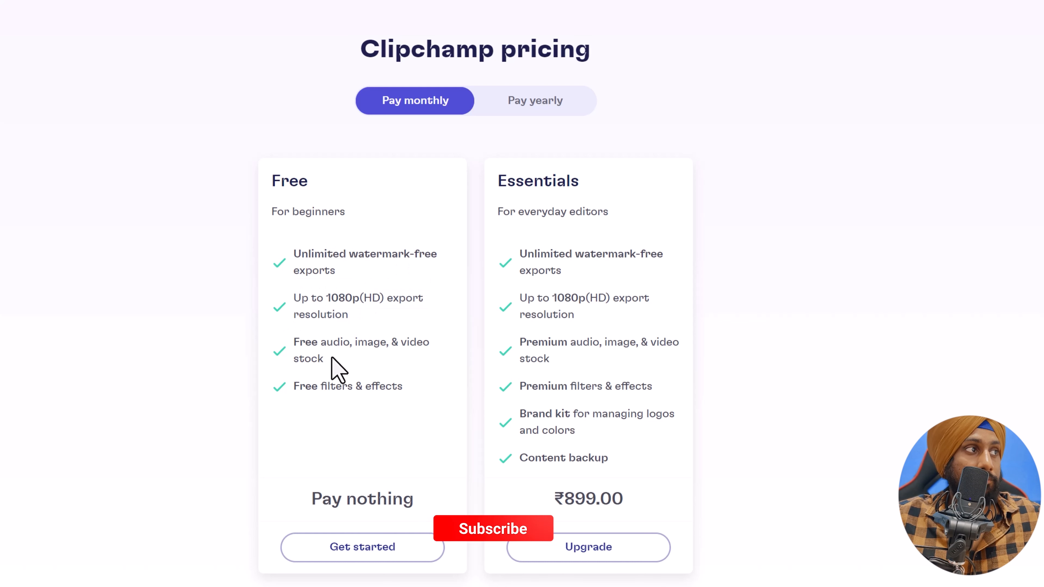
pyautogui.moveTo(299, 342)
pyautogui.mouseDown()
pyautogui.moveTo(395, 349)
pyautogui.moveTo(391, 338)
pyautogui.mouseUp()
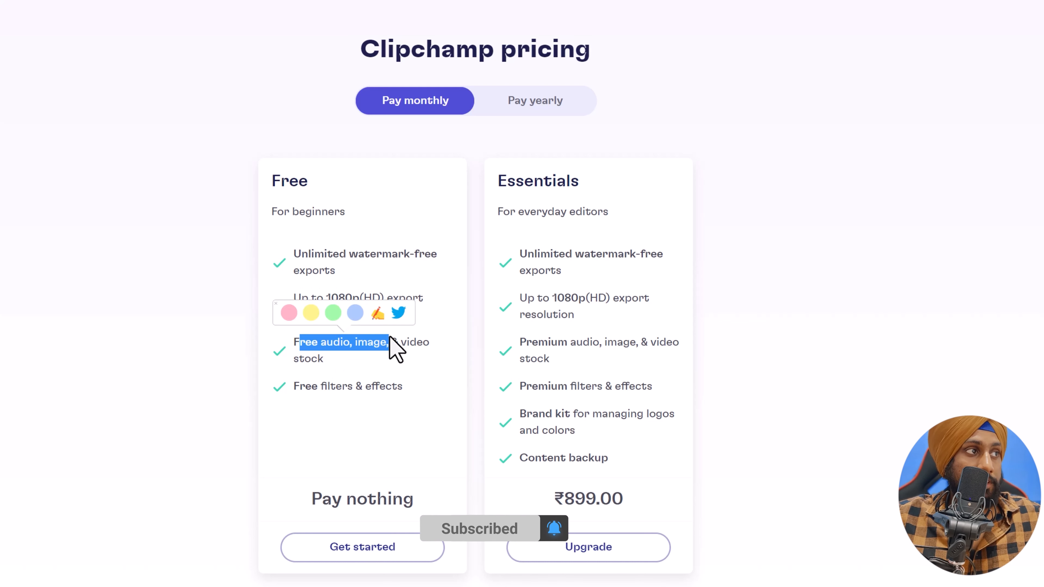
pyautogui.click(339, 366)
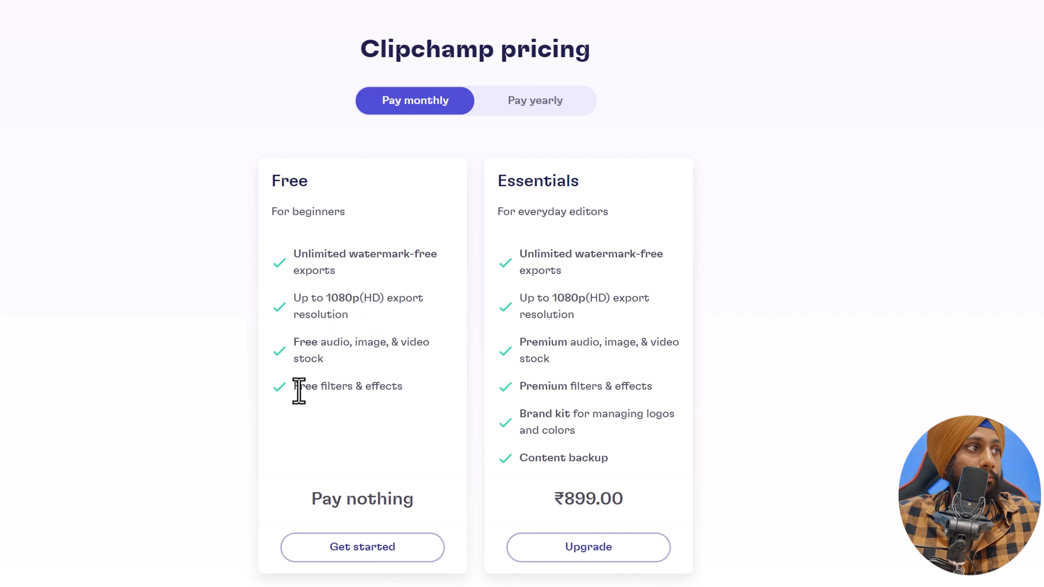
pyautogui.moveTo(299, 391); pyautogui.dragTo(406, 388)
pyautogui.click(409, 412)
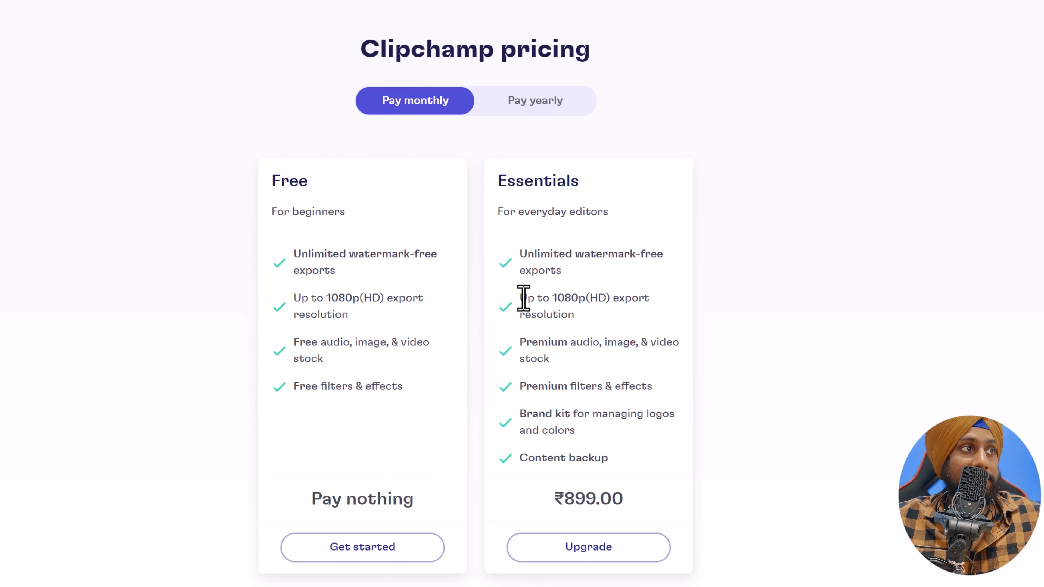
# Review the Essentials plan's export resolution and content backup features on the pricing page.
pyautogui.moveTo(522, 297); pyautogui.dragTo(597, 334)
pyautogui.click(592, 338)
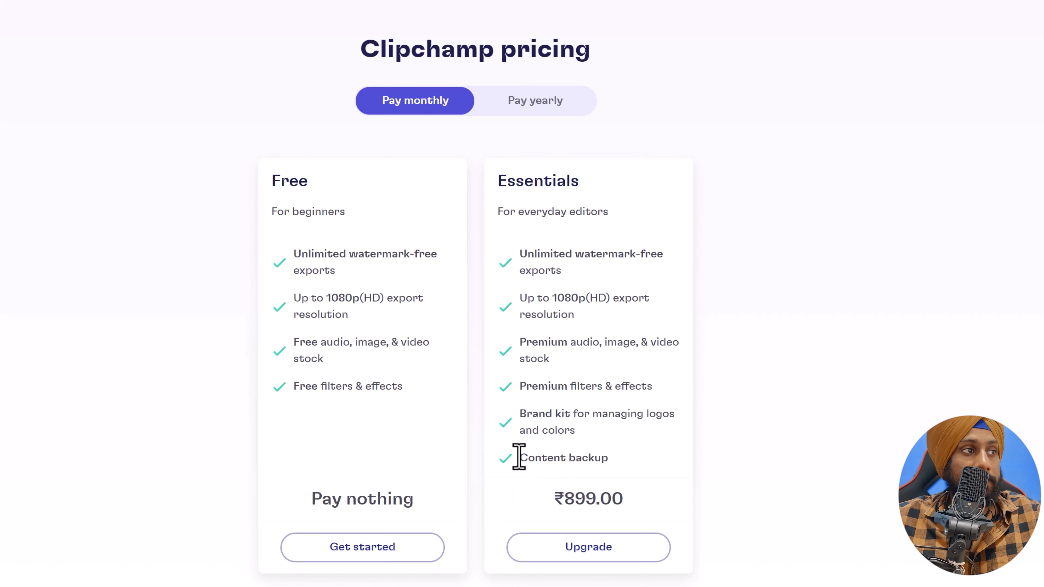
pyautogui.moveTo(517, 457); pyautogui.dragTo(661, 455)
pyautogui.click(660, 456)
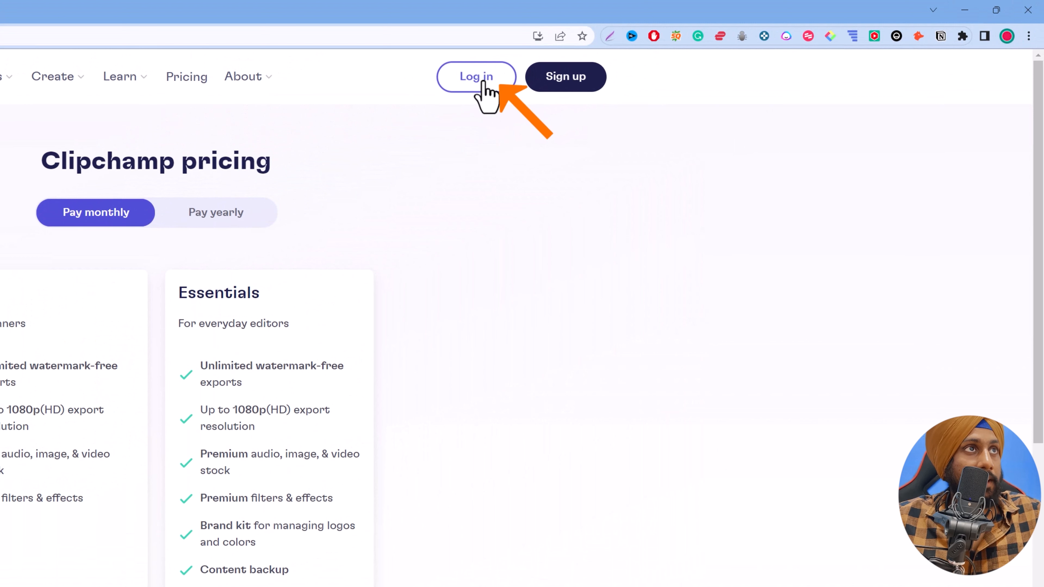
# Log in to Clipchamp and open the Brand kit page.
pyautogui.click(483, 83)
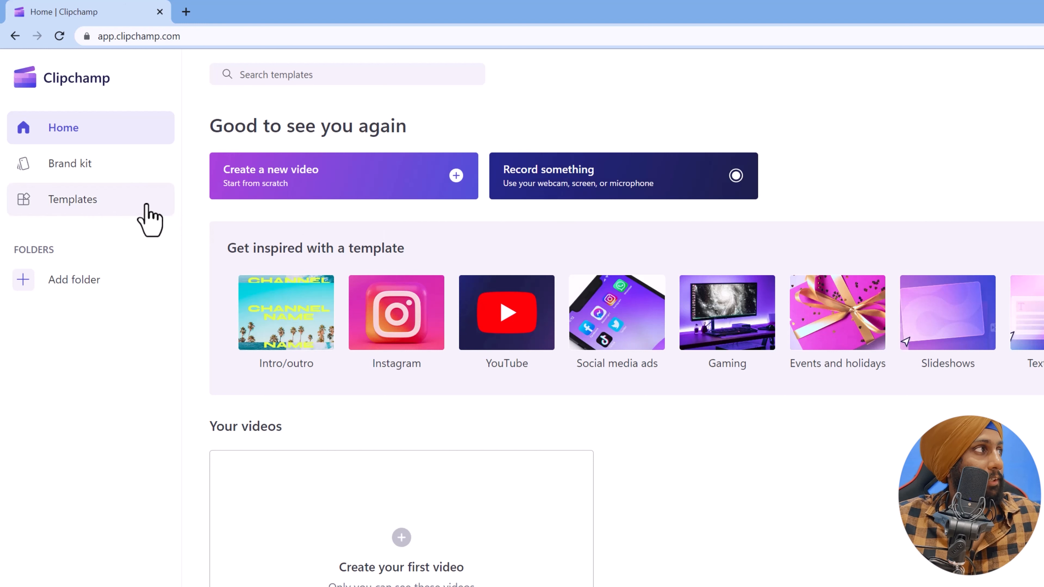
pyautogui.click(100, 167)
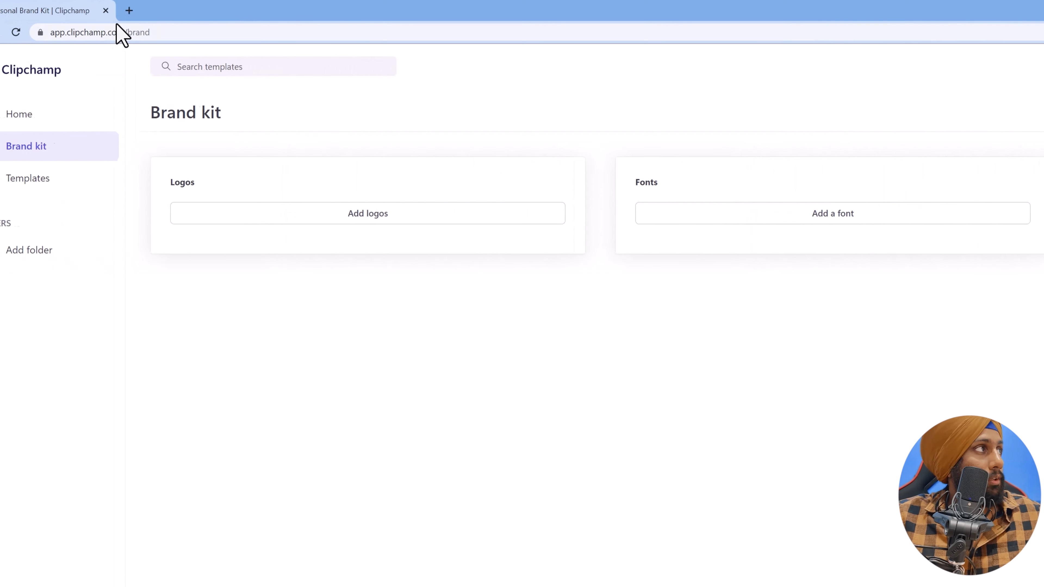
# Open kwebby.com in a new browser tab and return to the Clipchamp Brand kit page.
pyautogui.click(166, 11)
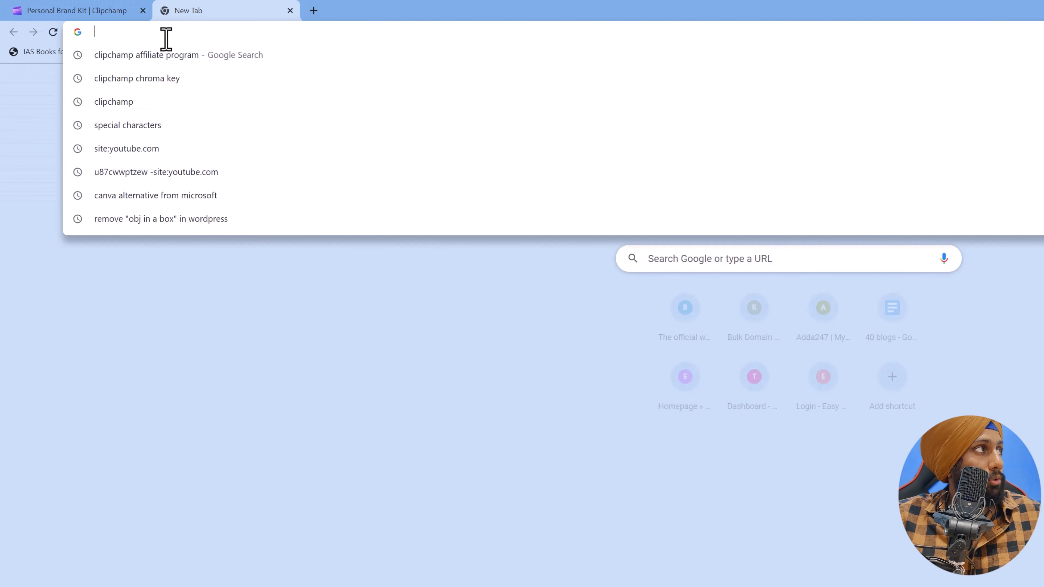
pyautogui.write('kwebb')
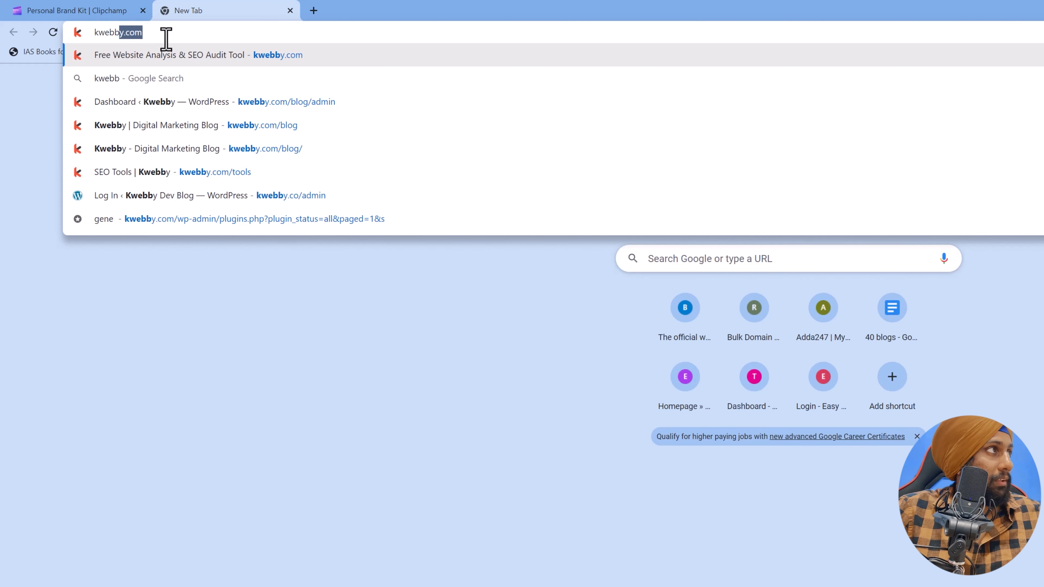
pyautogui.press('Return')
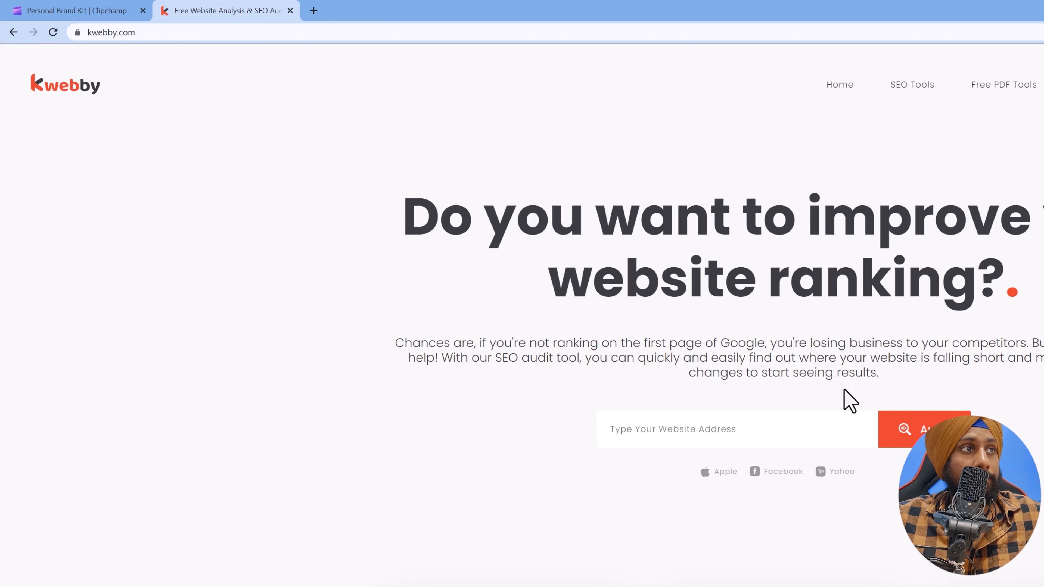
pyautogui.click(74, 11)
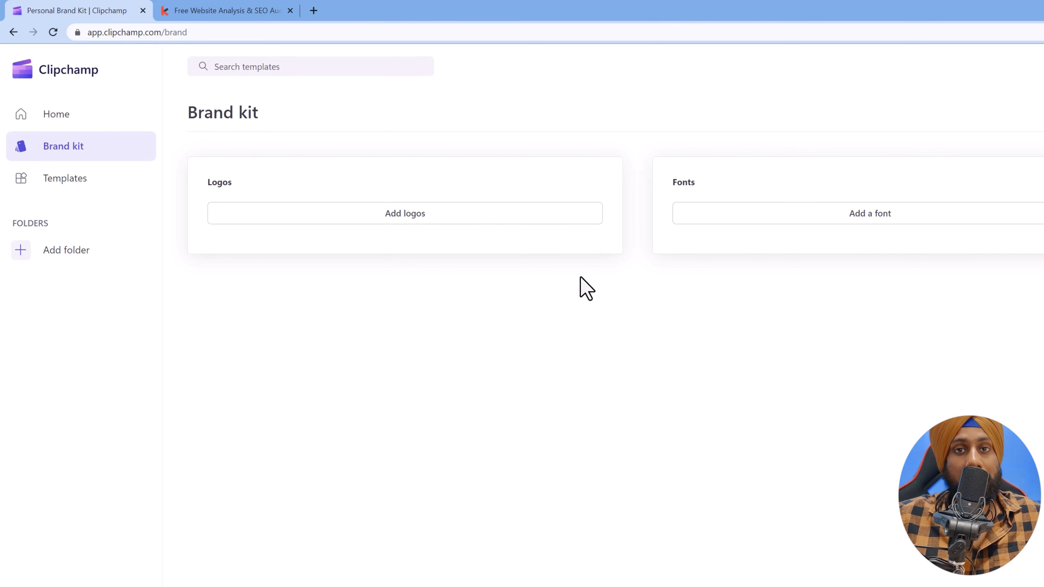
# Add favicon.png, kwebby-yellow-black.png, white-black.png and the portrait photo in the blue shirt from Downloads as brand kit logos.
pyautogui.click(389, 215)
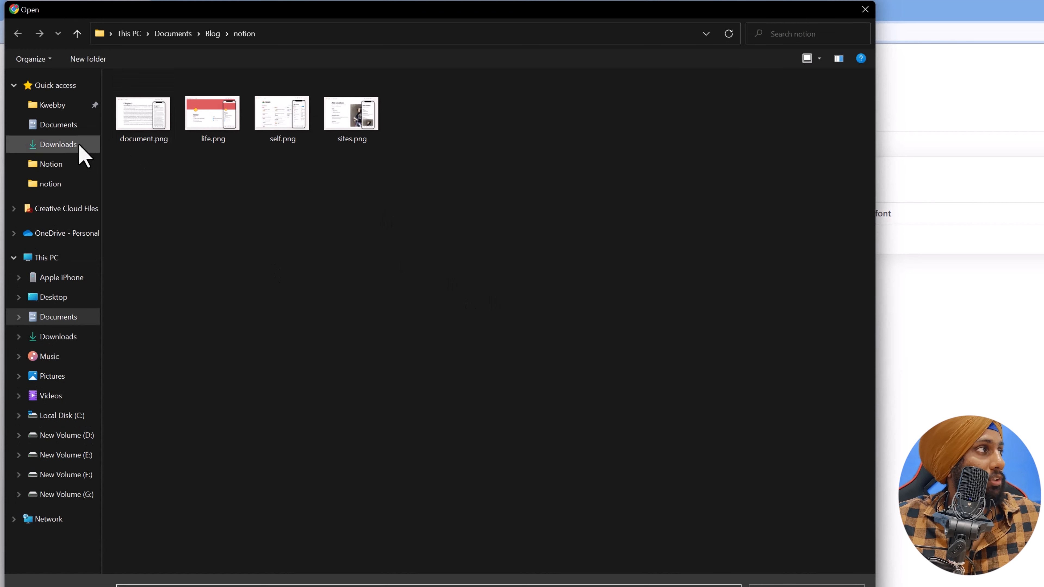
pyautogui.click(77, 144)
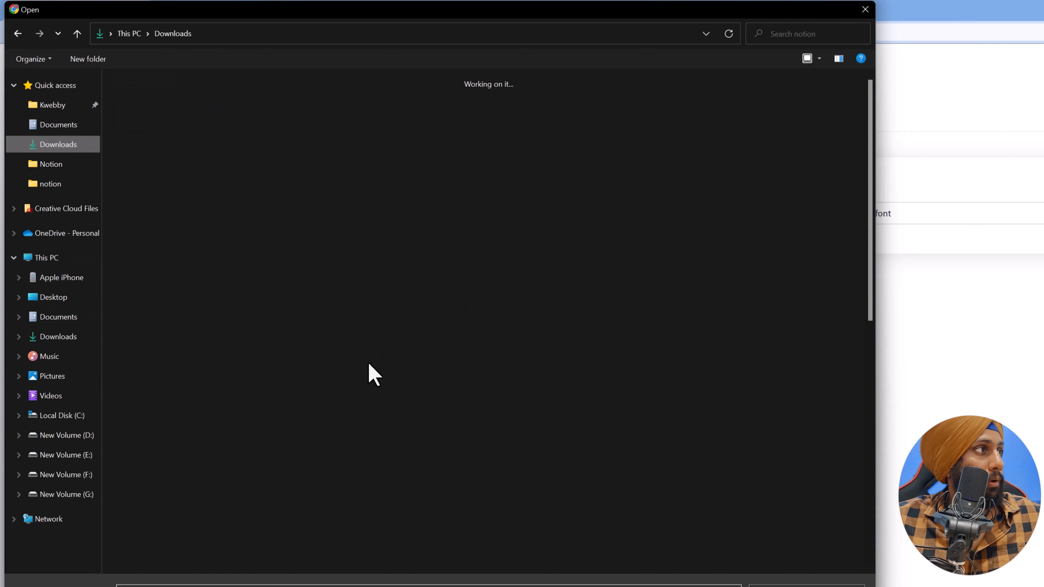
pyautogui.scroll(-10, 355, 509)
pyautogui.click(348, 526)
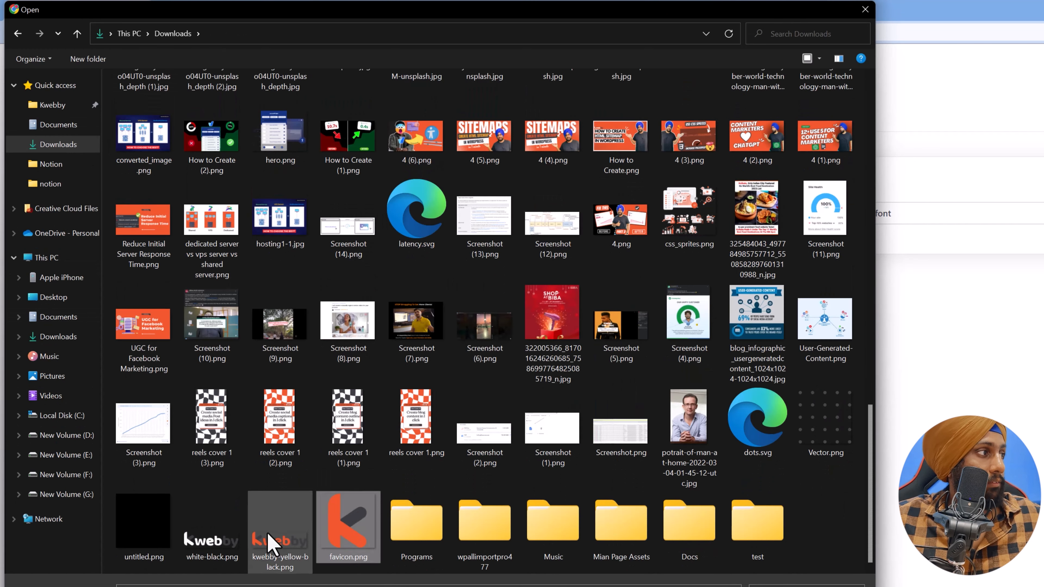
pyautogui.keyDown('ctrl'); pyautogui.click(267, 543); pyautogui.keyUp('ctrl')
pyautogui.keyDown('ctrl'); pyautogui.click(235, 543); pyautogui.keyUp('ctrl')
pyautogui.moveTo(874, 473); pyautogui.dragTo(874, 358)
pyautogui.moveTo(869, 413); pyautogui.dragTo(875, 156)
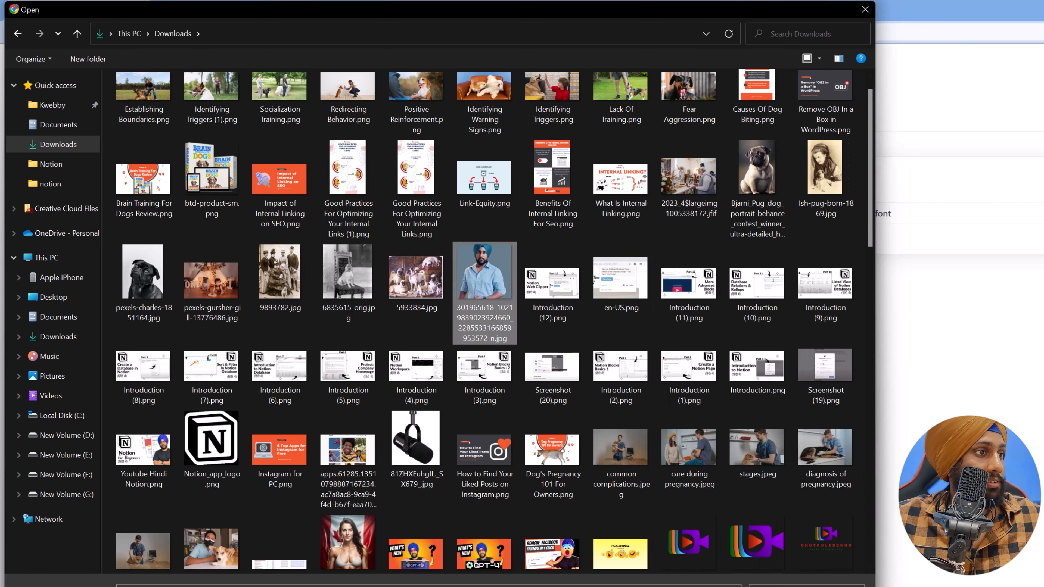
pyautogui.click(775, 586)
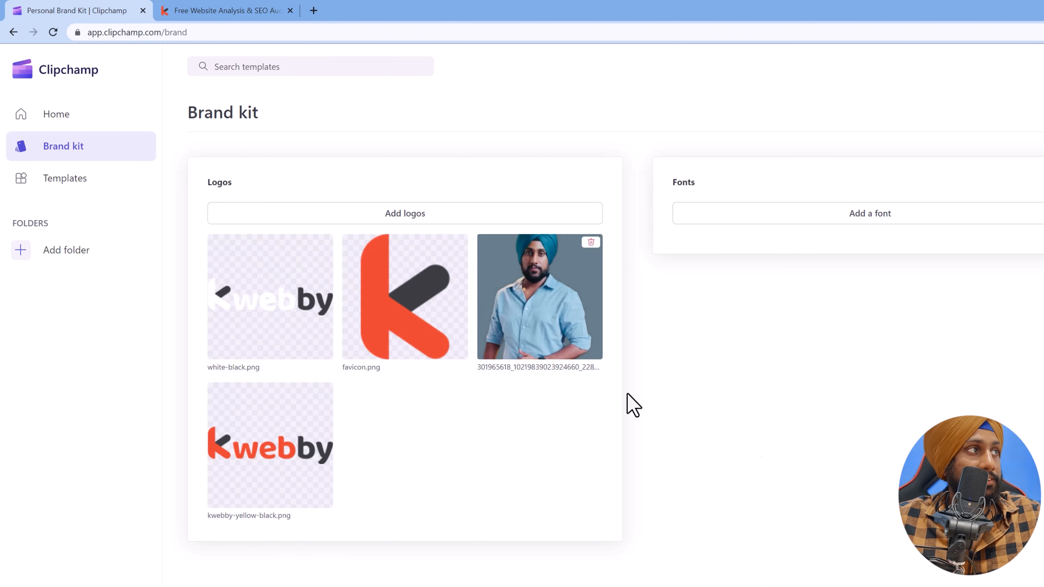
# Add a font to the brand kit and set it to Roboto.
pyautogui.click(863, 221)
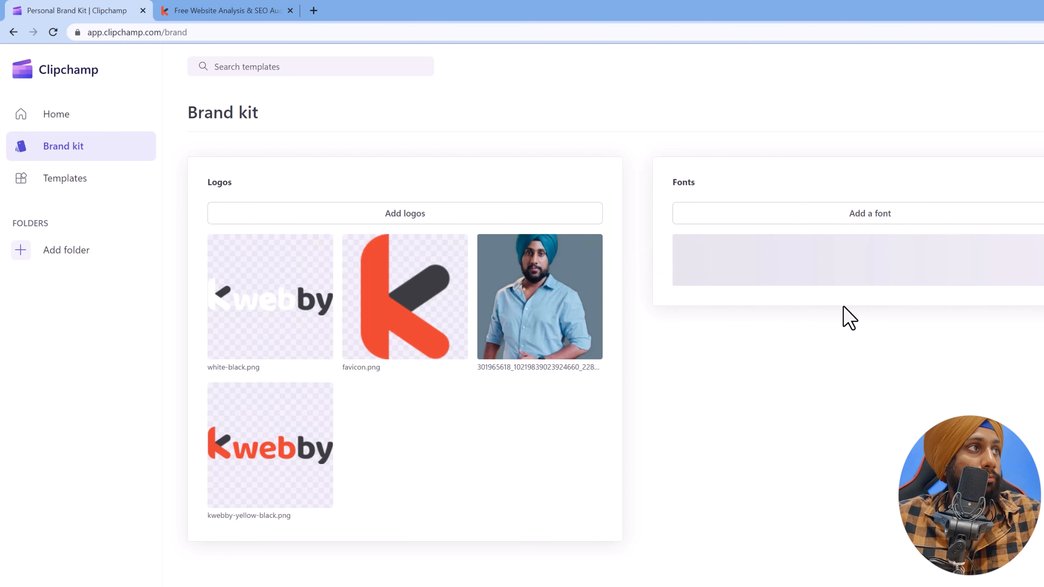
pyautogui.click(784, 275)
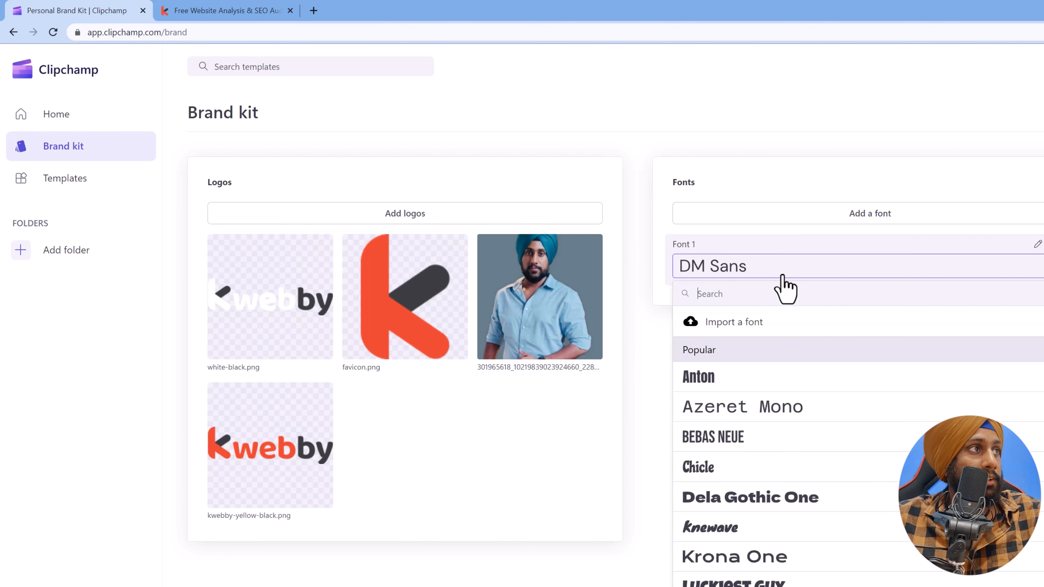
pyautogui.scroll(-5, 802, 452)
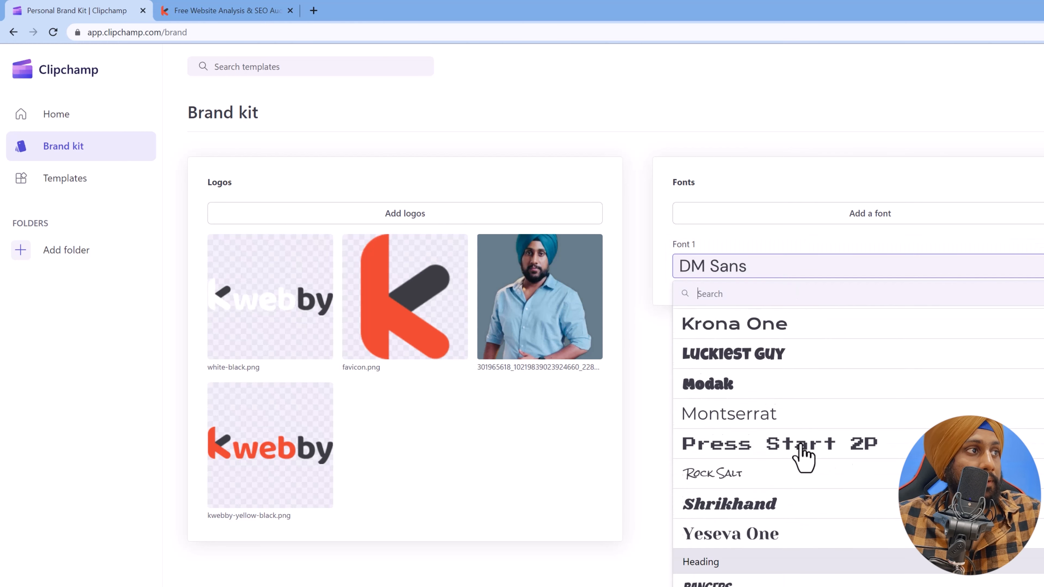
pyautogui.scroll(-10, 804, 456)
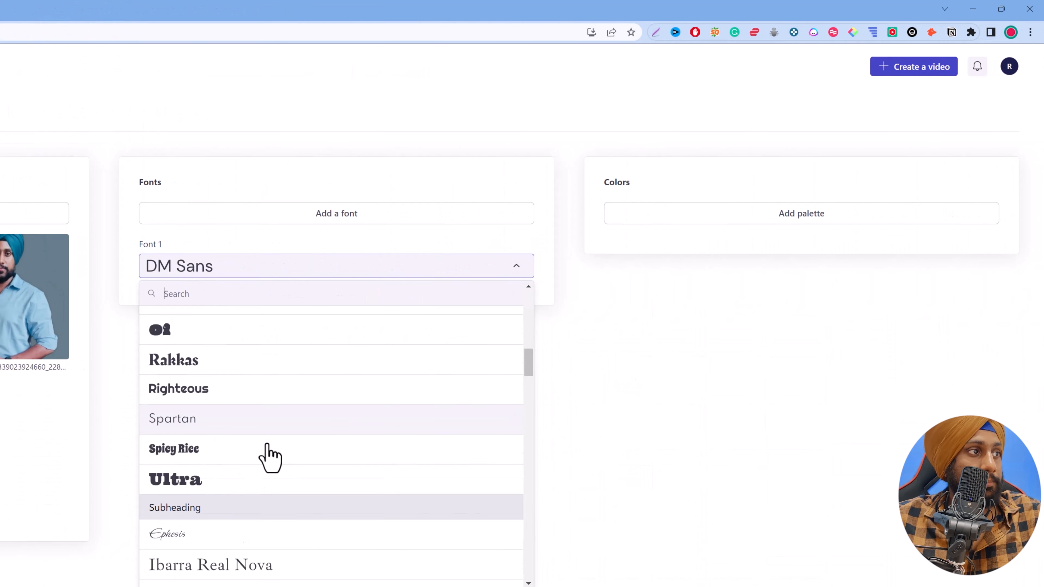
pyautogui.scroll(-8, 269, 456)
pyautogui.scroll(-15, 269, 459)
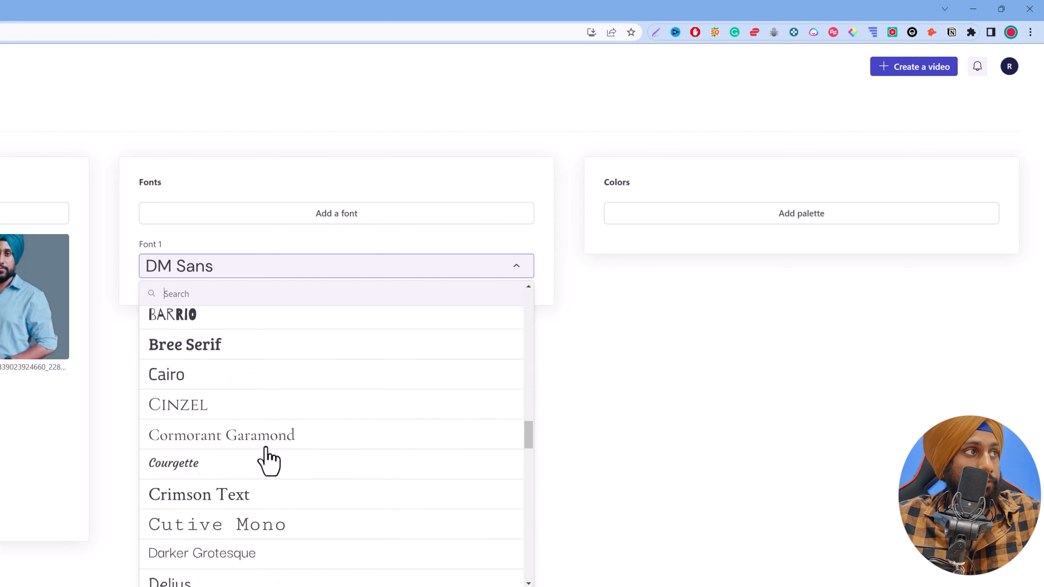
pyautogui.scroll(-5, 268, 461)
pyautogui.scroll(-3, 532, 496)
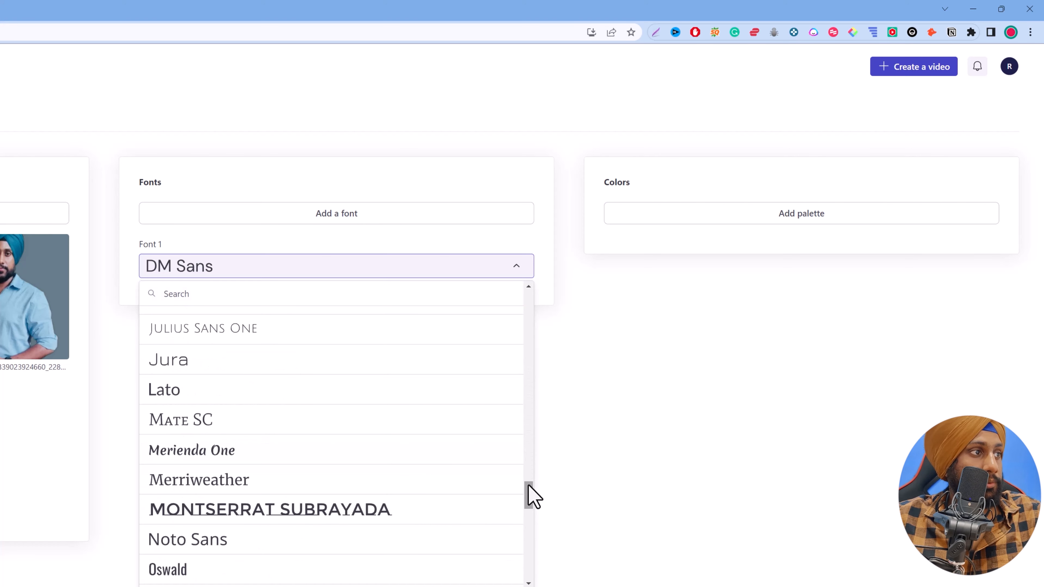
pyautogui.moveTo(529, 486); pyautogui.dragTo(531, 532)
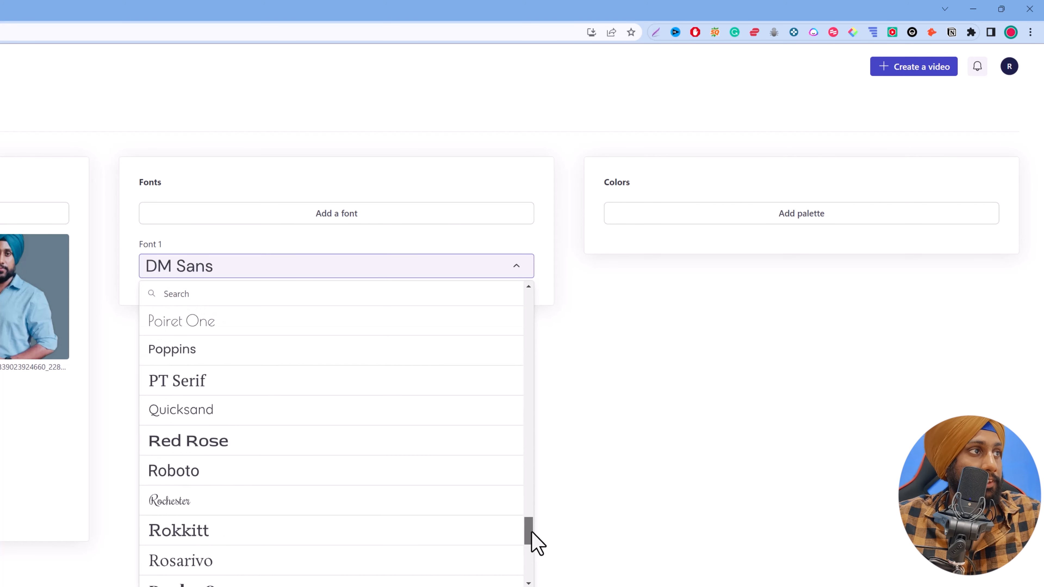
pyautogui.click(295, 474)
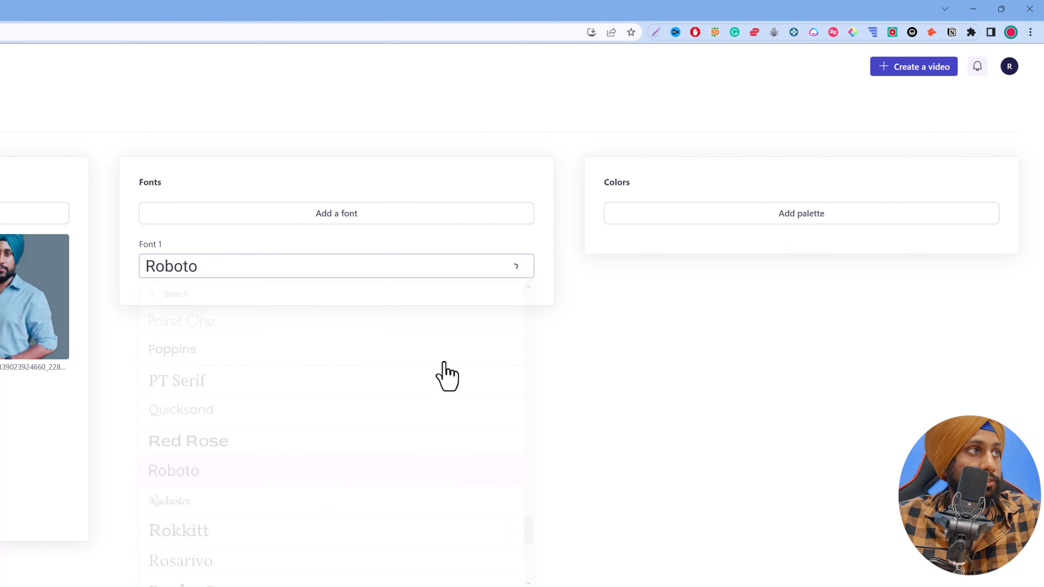
# Search the font list for "lato" and change the brand kit font to Lato.
pyautogui.click(452, 276)
pyautogui.click(529, 307)
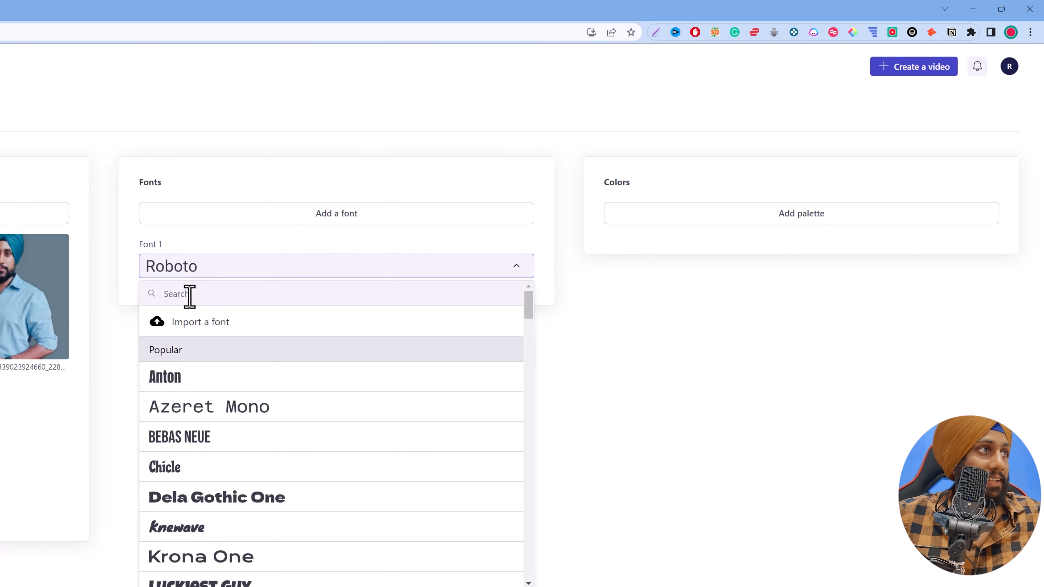
pyautogui.write('lato')
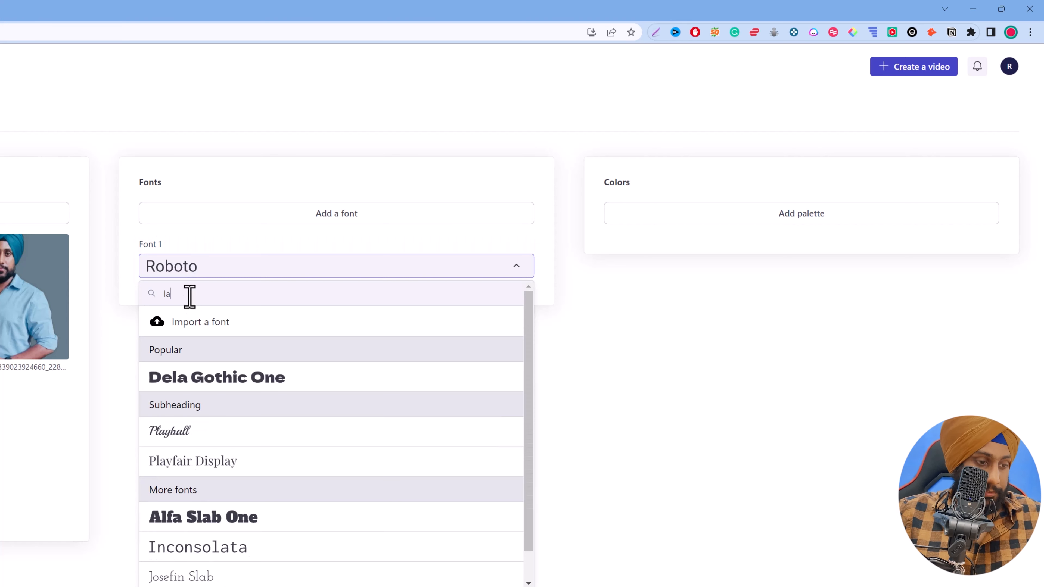
pyautogui.click(213, 381)
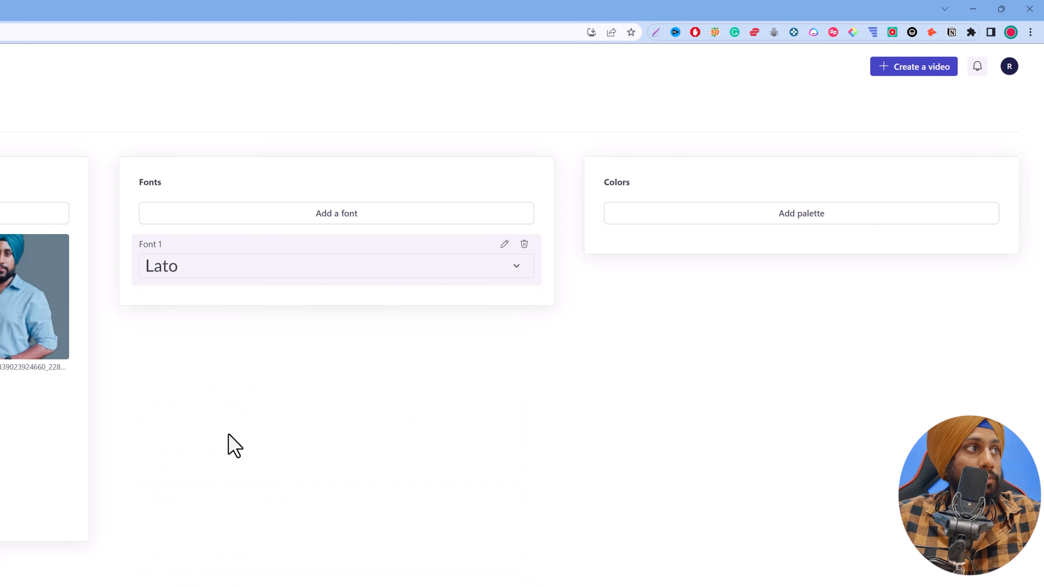
# Add a color palette to the brand kit and open the color picker for its first color.
pyautogui.click(758, 223)
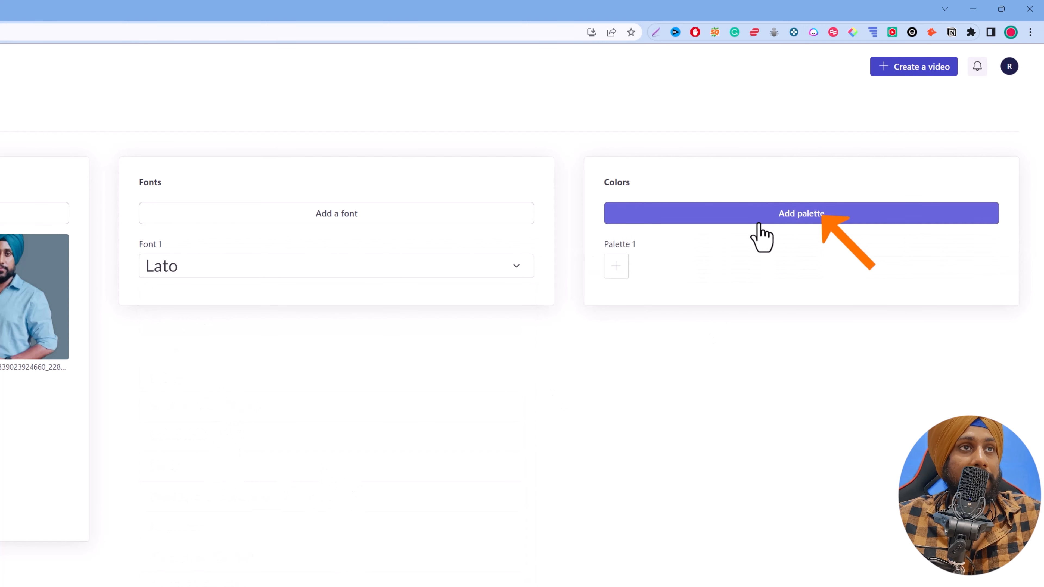
pyautogui.click(626, 264)
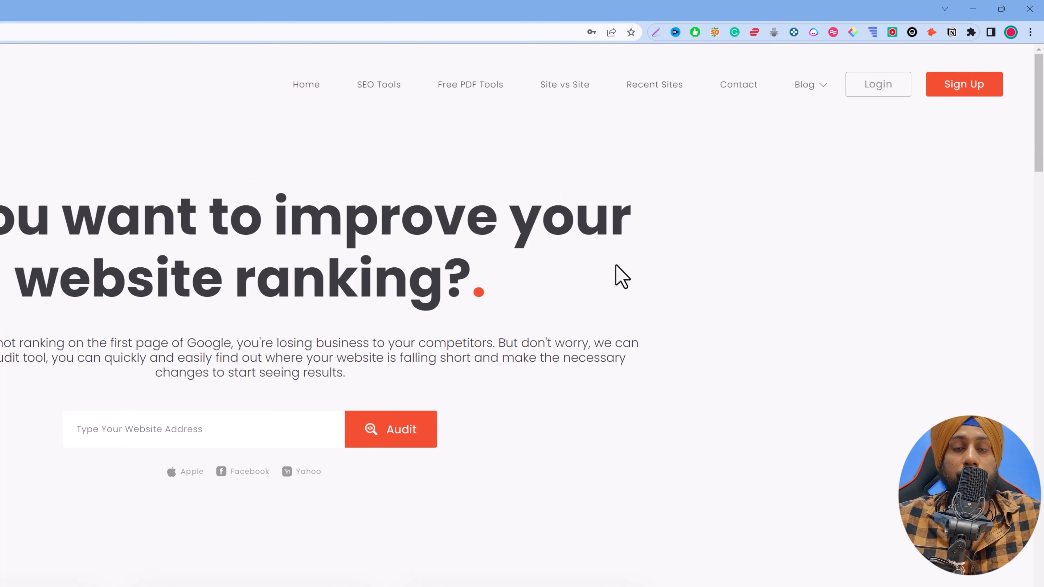
# Inspect the Audit button on the kwebby.com homepage with the browser's element picker to find its background color.
pyautogui.rightClick(619, 273)
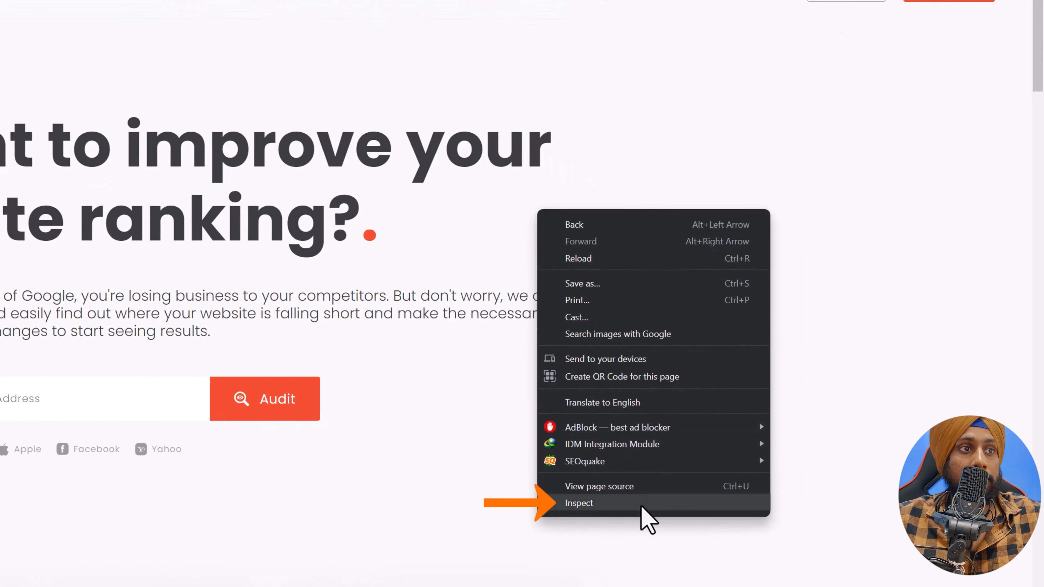
pyautogui.click(641, 505)
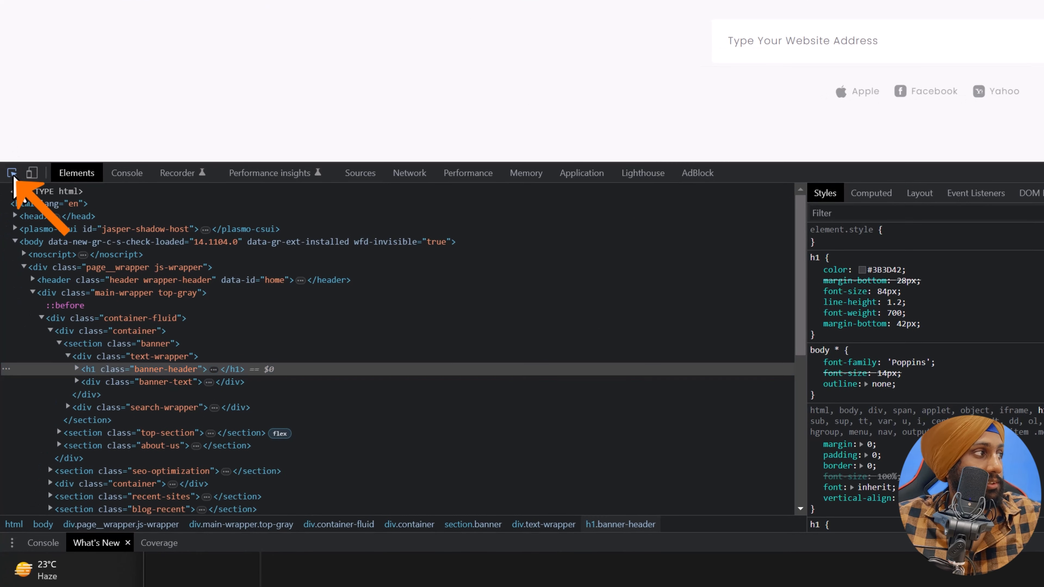
pyautogui.click(13, 175)
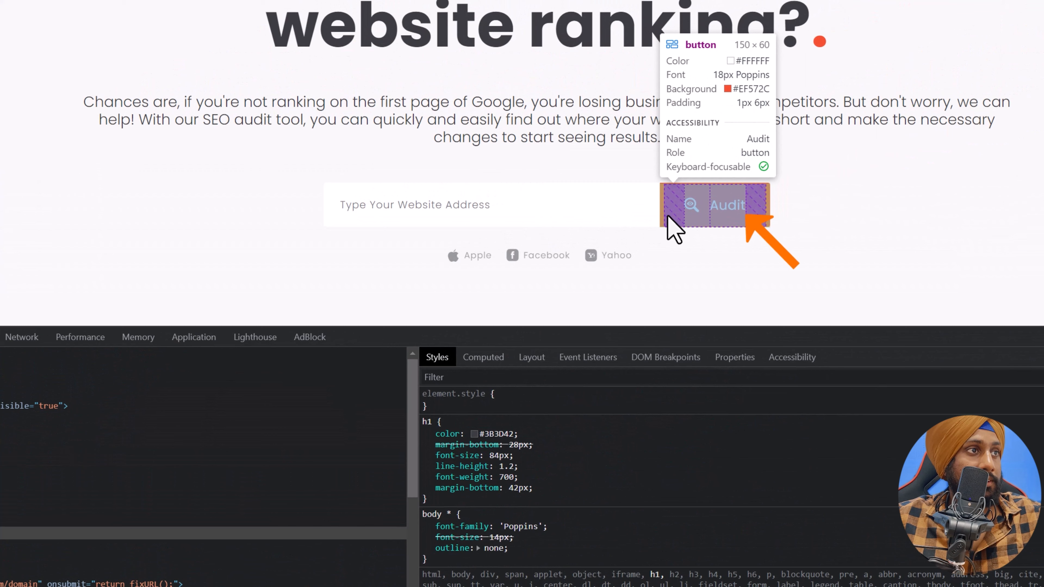
pyautogui.click(669, 229)
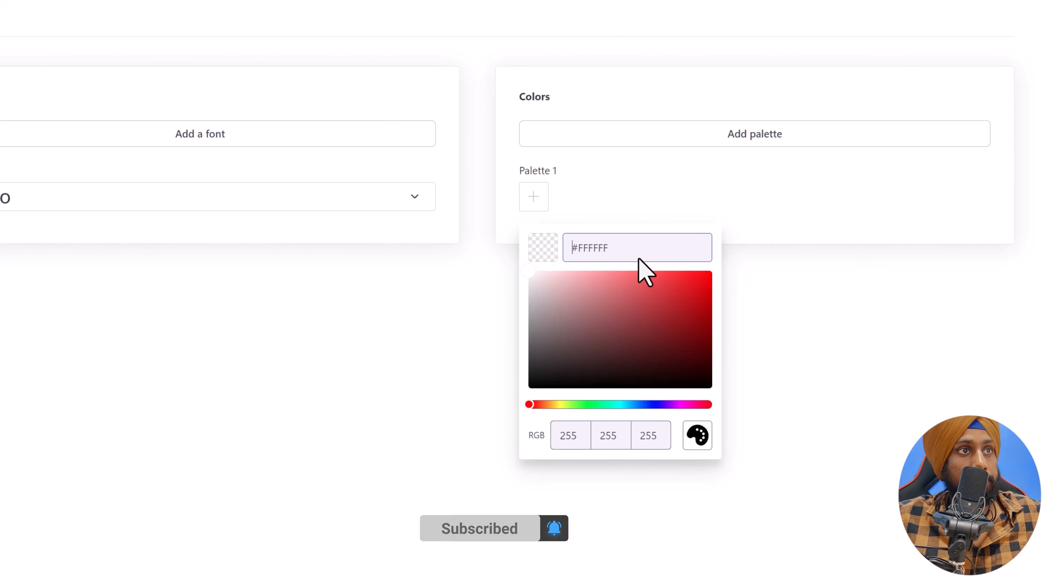
# Set the palette's first color to #EF572C and add white #FFFFFF as the second color.
pyautogui.write('#EF572C')
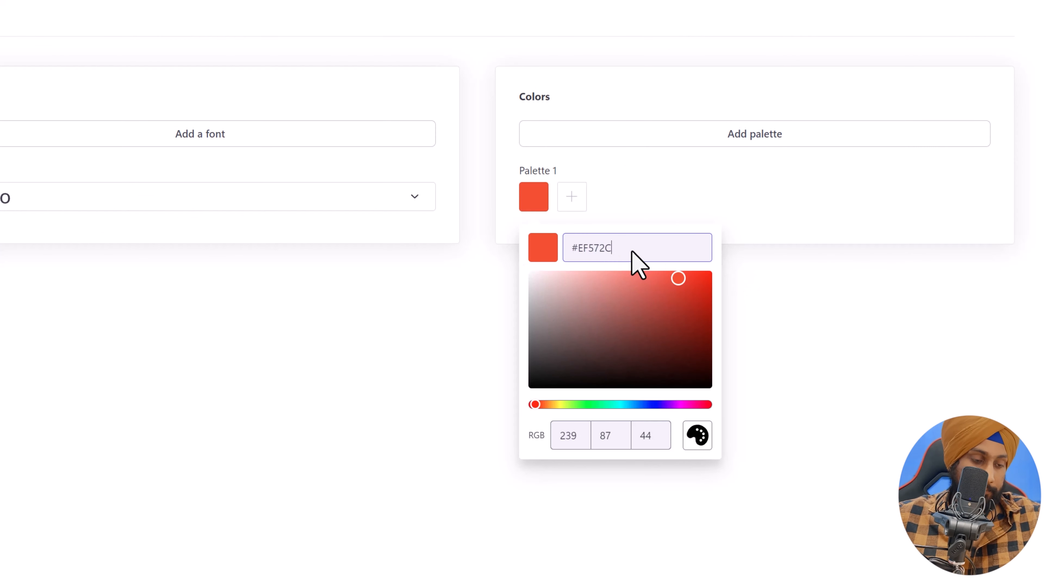
pyautogui.click(480, 275)
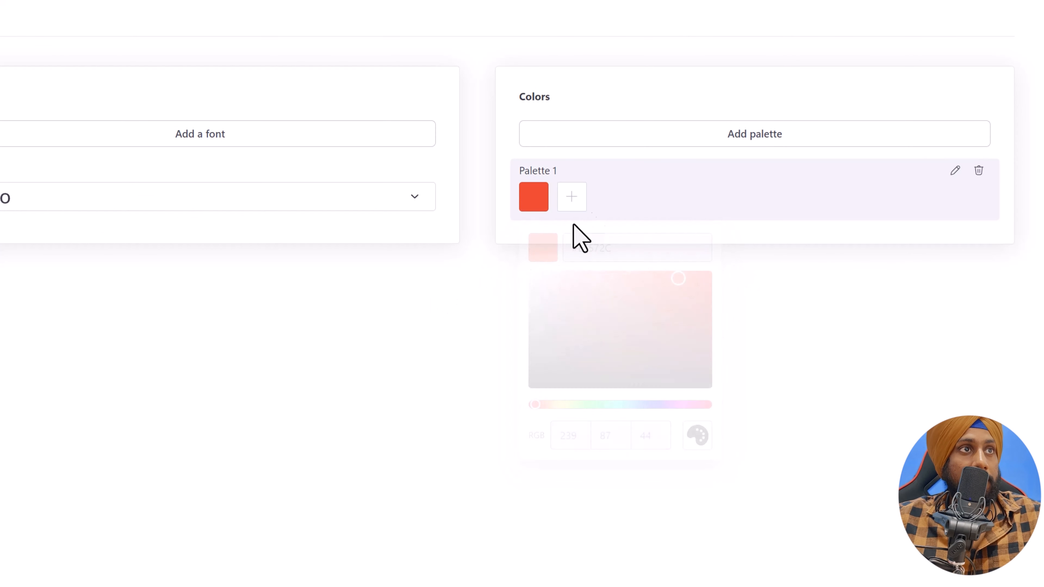
pyautogui.click(577, 207)
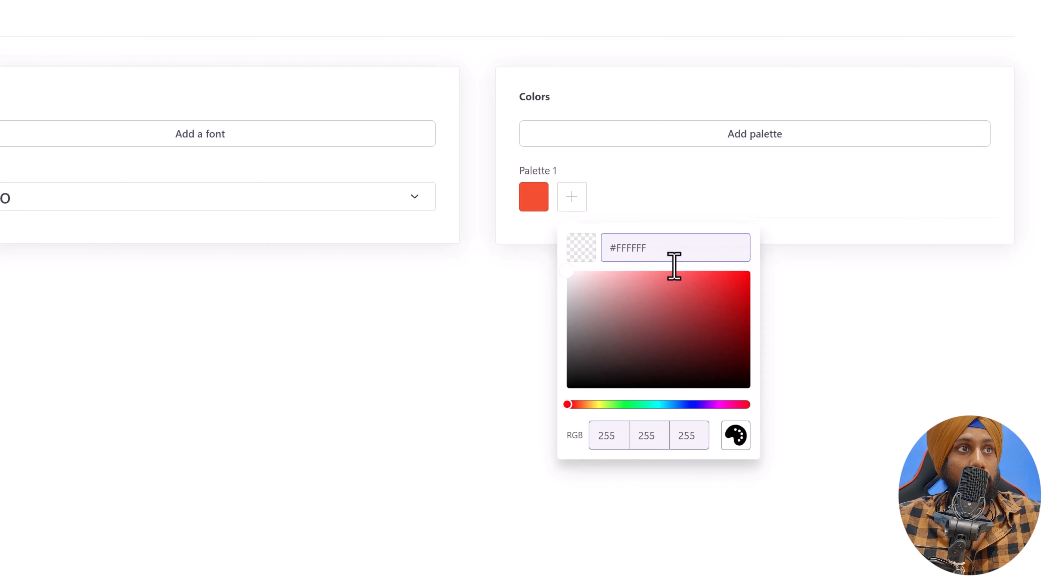
pyautogui.moveTo(585, 301); pyautogui.dragTo(536, 218)
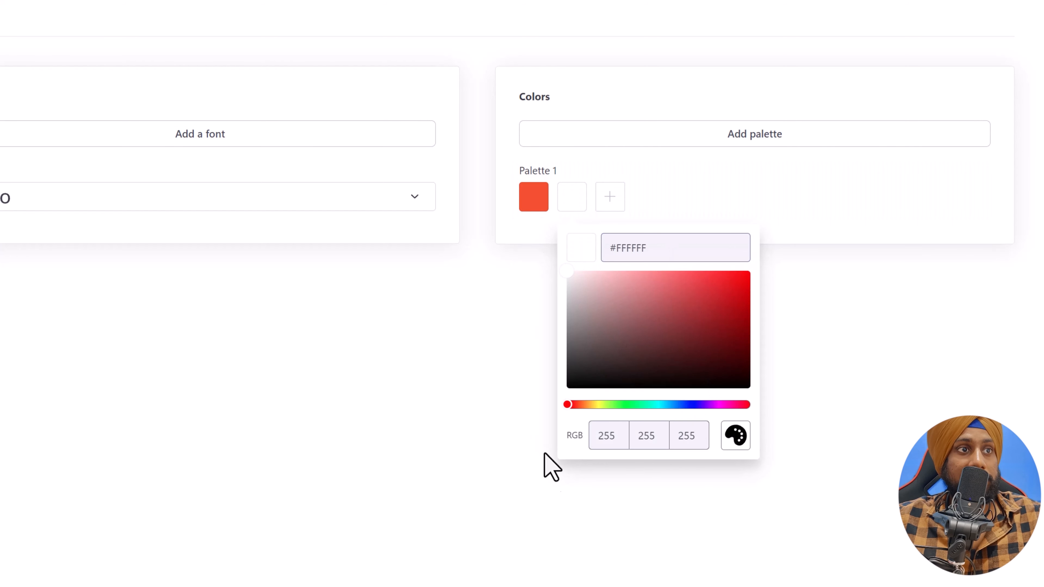
pyautogui.click(542, 444)
# Look up the main heading's text color on the Kwebby homepage and add it, #3B3D42, as the palette's third color.
pyautogui.click(610, 204)
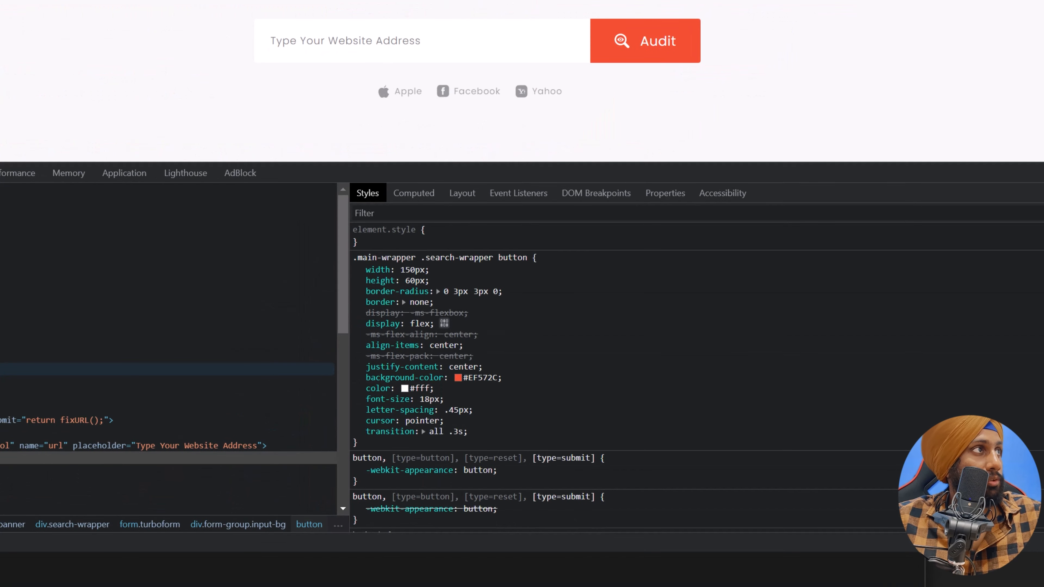
pyautogui.click(24, 447)
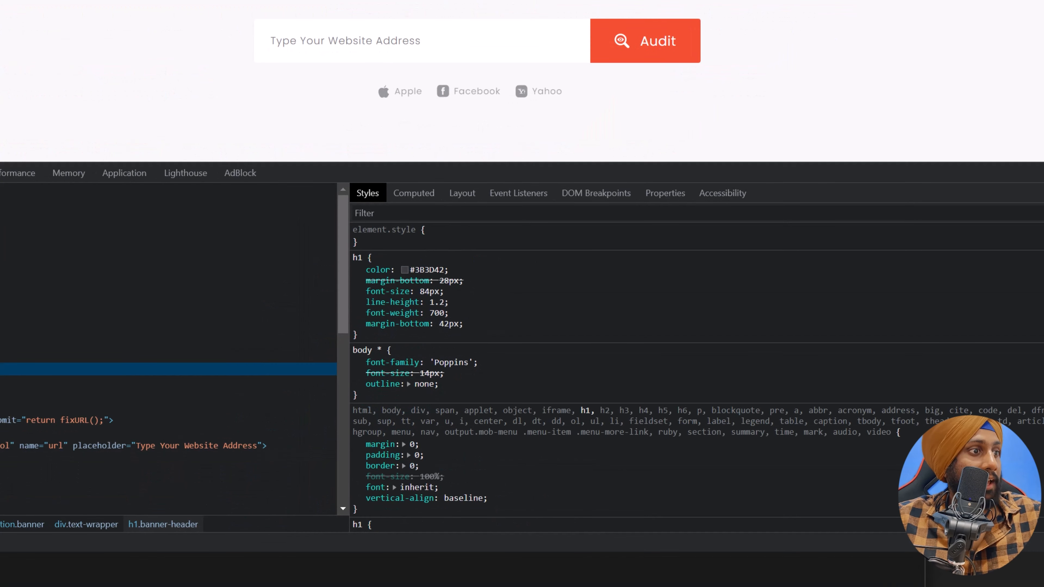
pyautogui.click(440, 270)
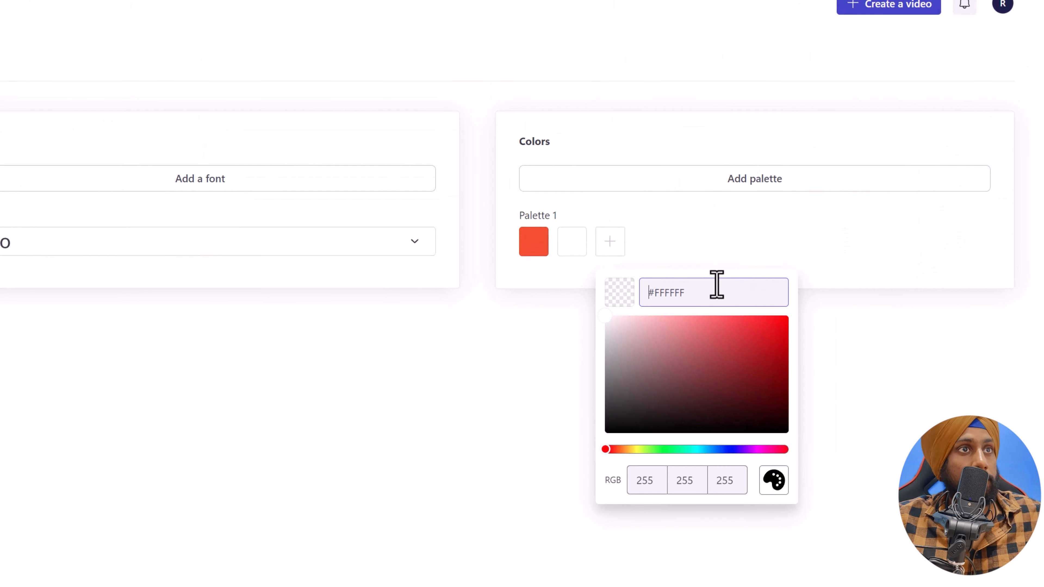
pyautogui.write('#3B3D42')
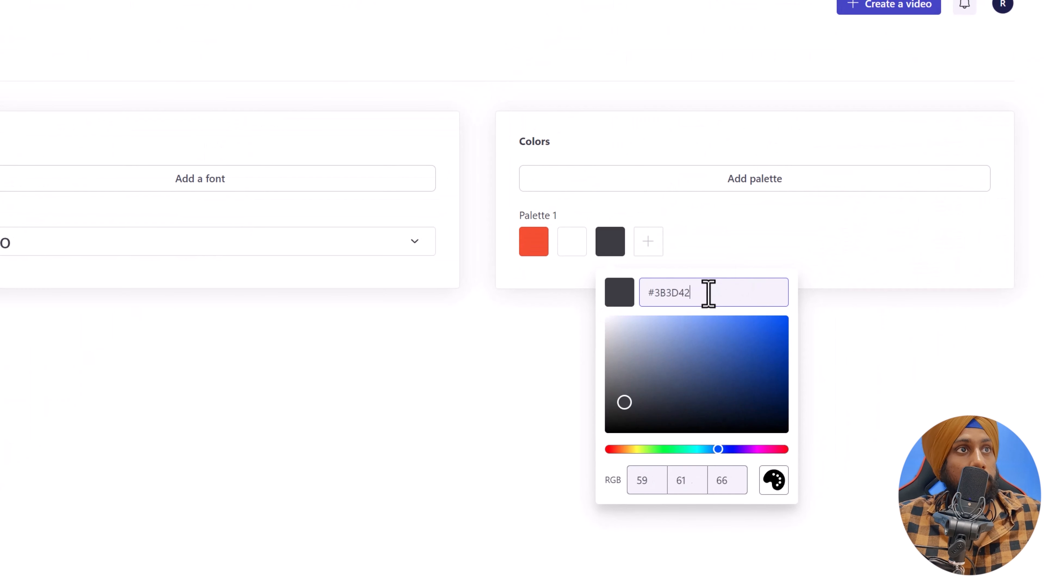
pyautogui.click(443, 357)
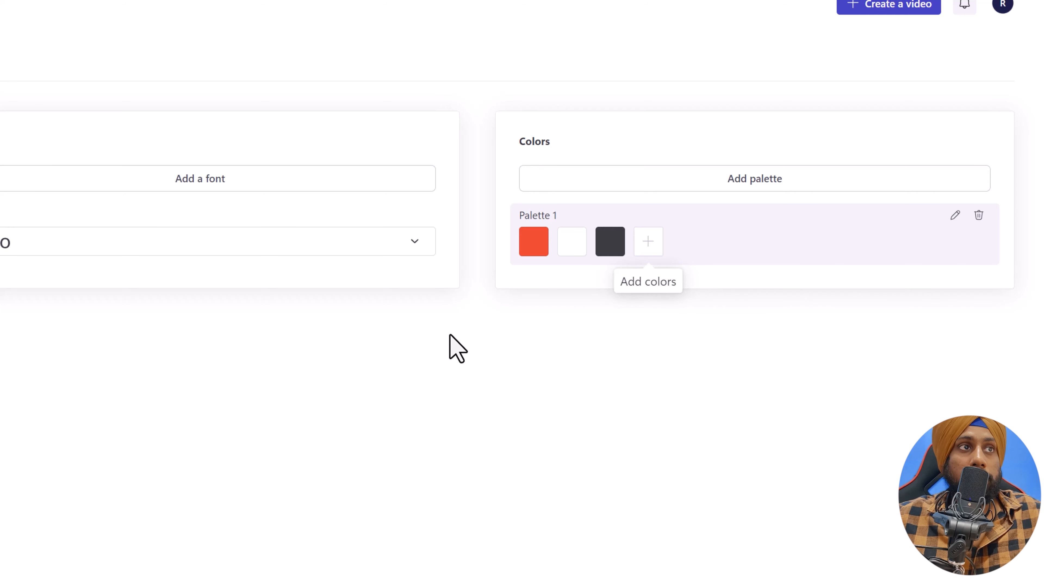
pyautogui.click(240, 541)
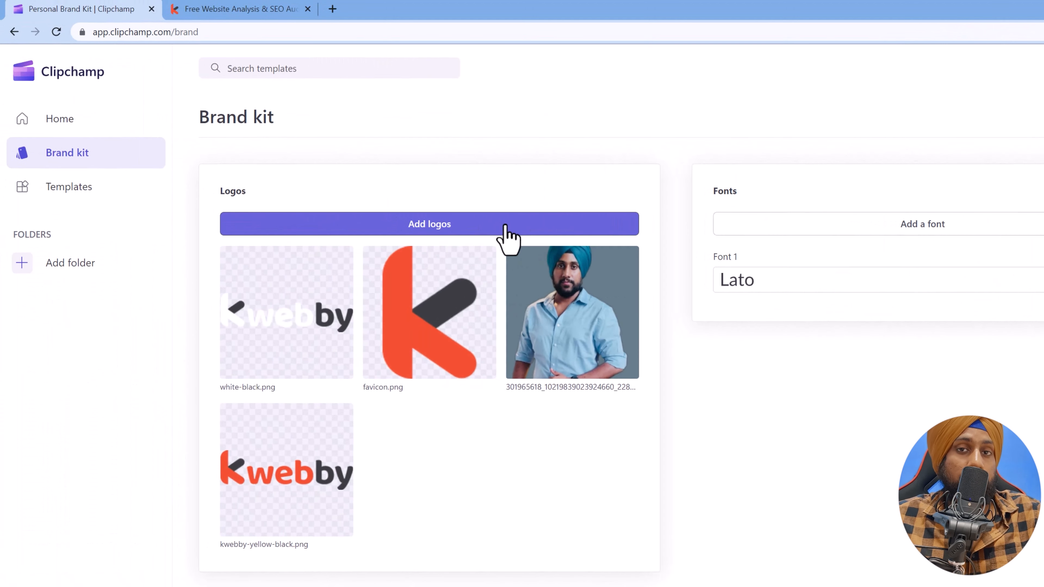
# Add a second font to the brand kit, view its font list, and delete the added font.
pyautogui.click(842, 238)
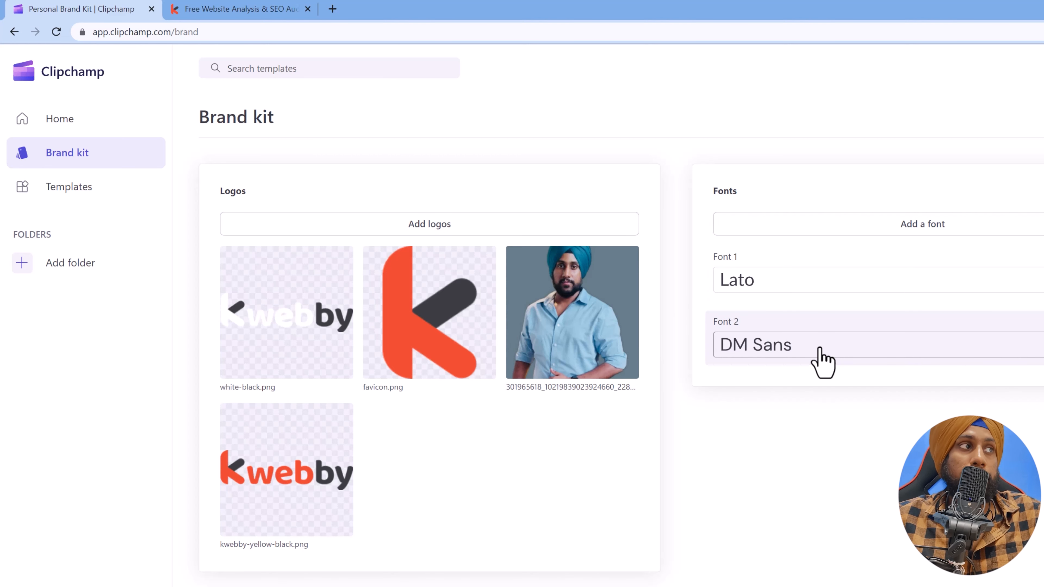
pyautogui.click(820, 354)
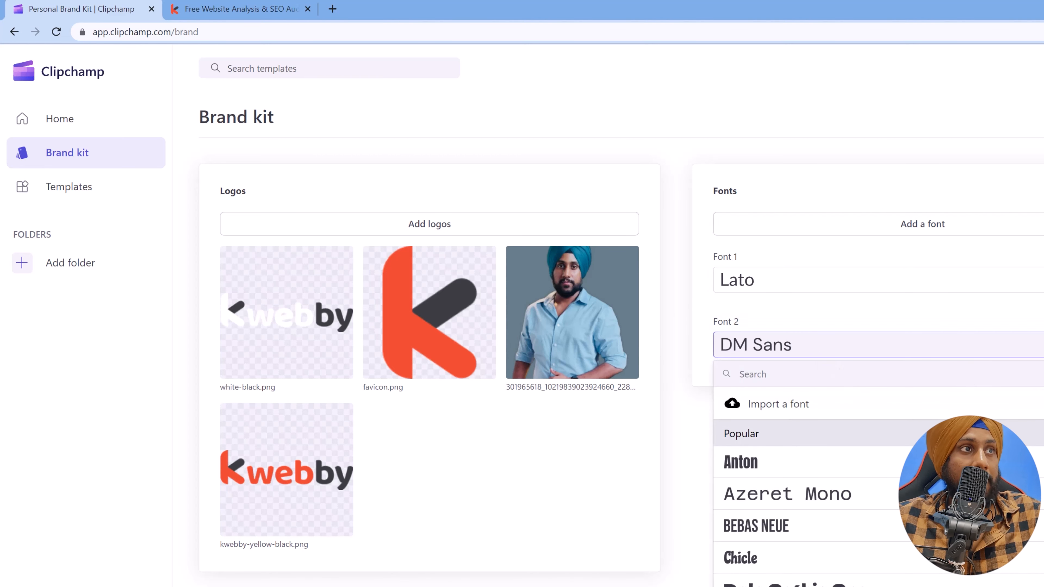
pyautogui.press('Escape')
pyautogui.click(1040, 344)
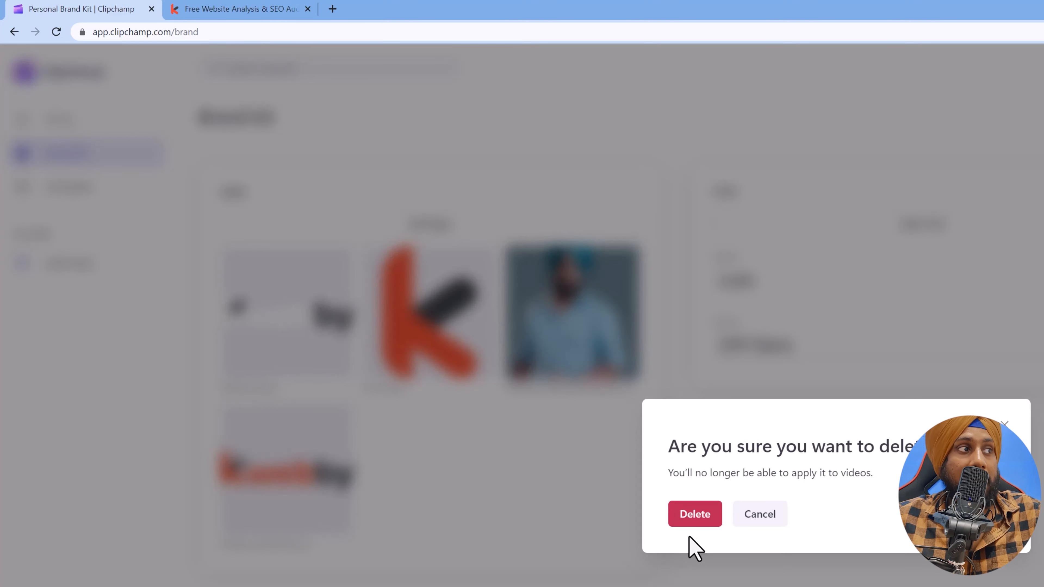
pyautogui.click(692, 513)
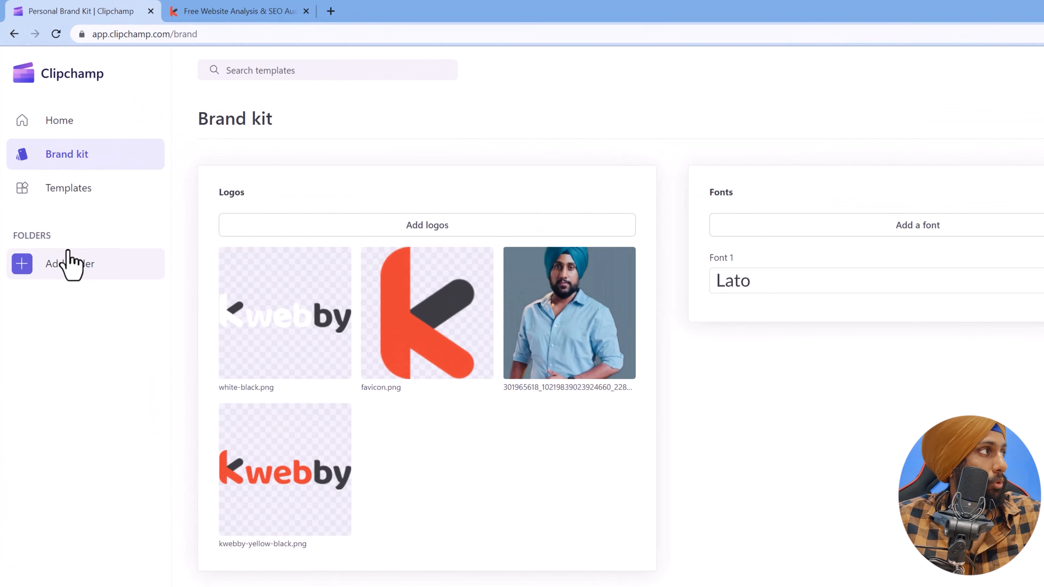
# Create a new folder named Youtube.
pyautogui.click(62, 267)
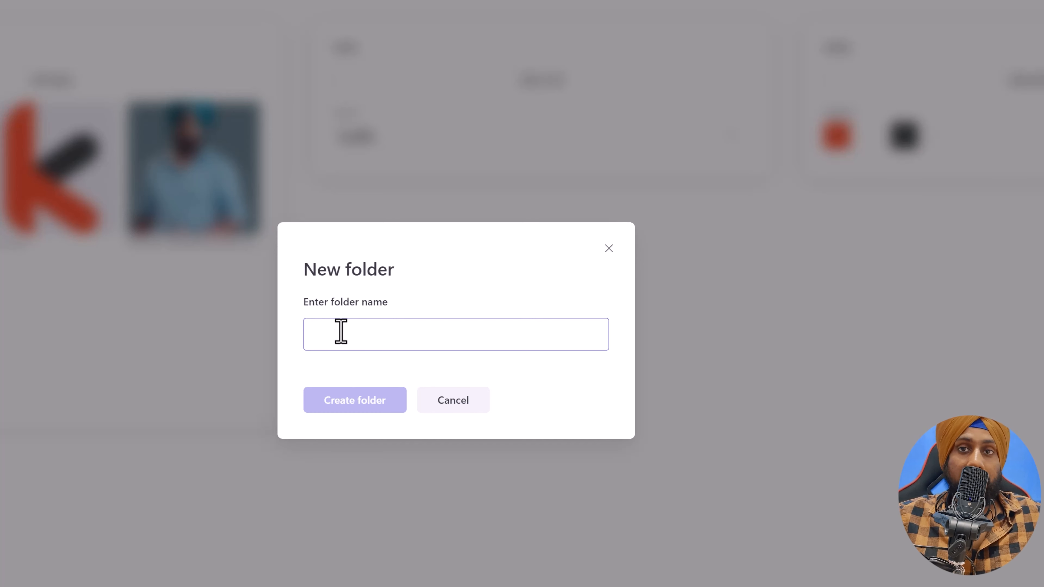
pyautogui.write('Youtube')
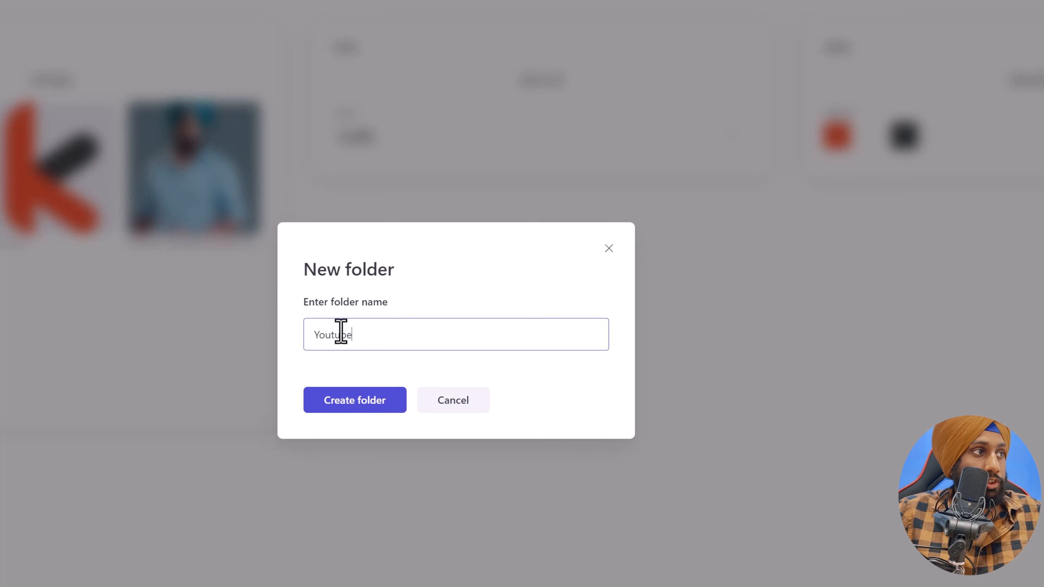
pyautogui.click(343, 407)
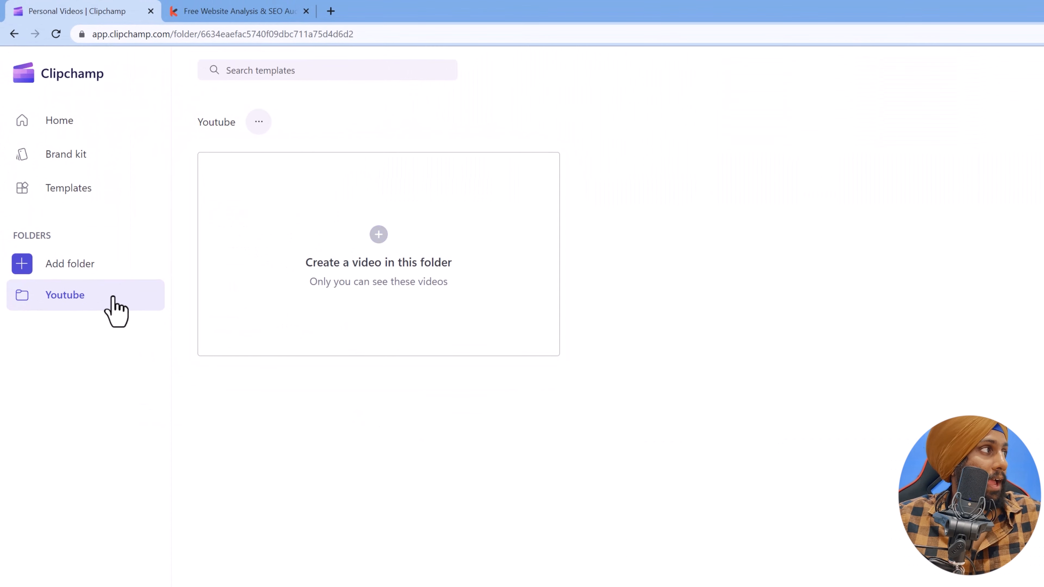
# Create another folder named Instagram Reels and view the Youtube and Instagram Reels folders in turn.
pyautogui.click(82, 265)
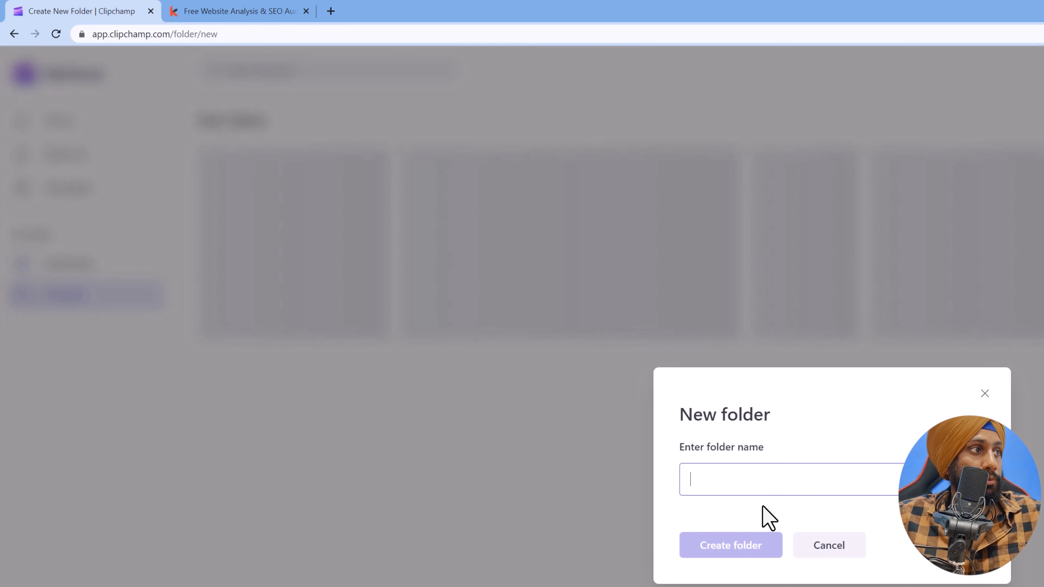
pyautogui.write('Instagra')
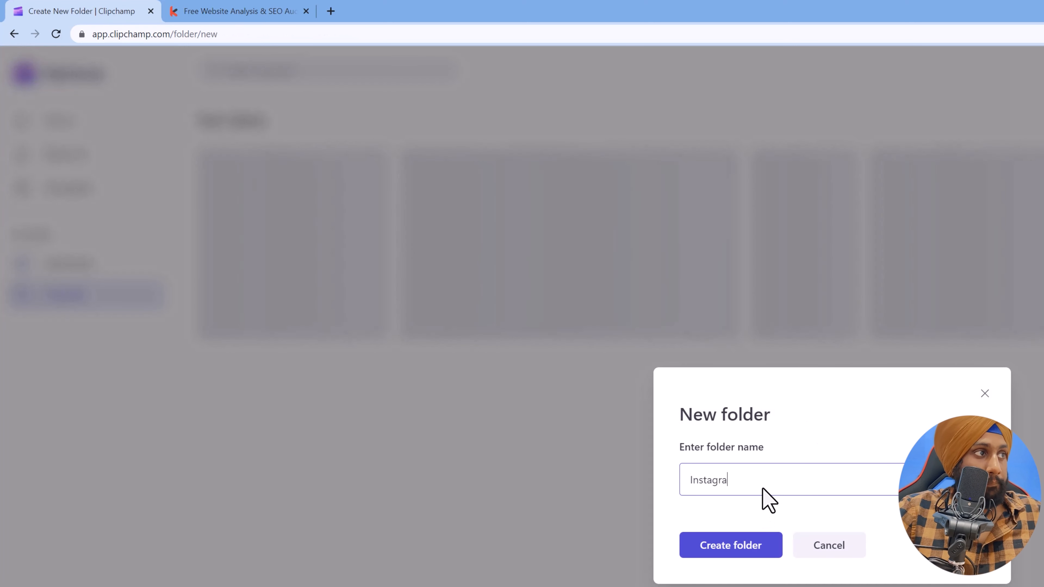
pyautogui.write('m Reels')
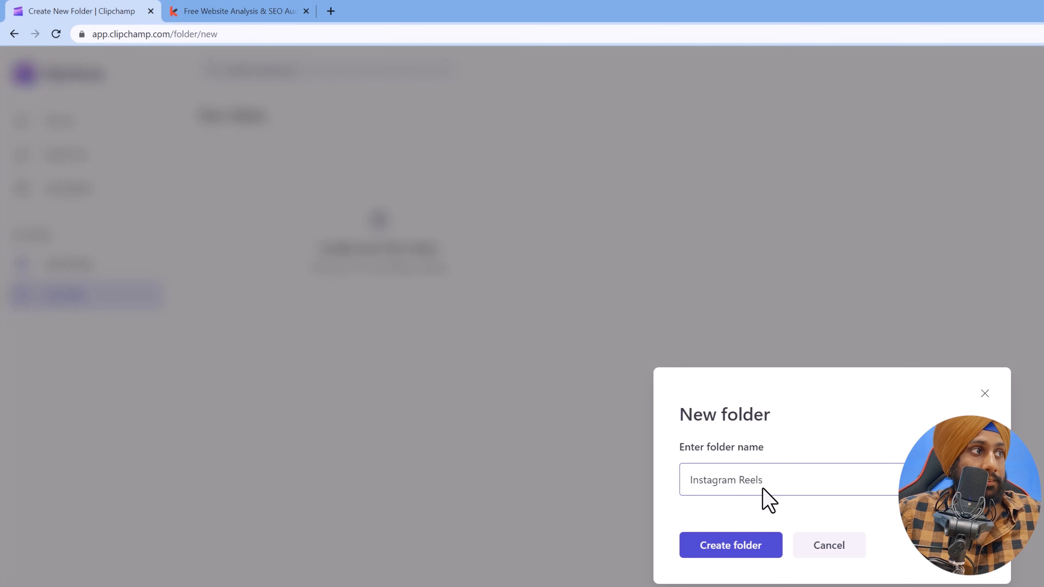
pyautogui.click(749, 553)
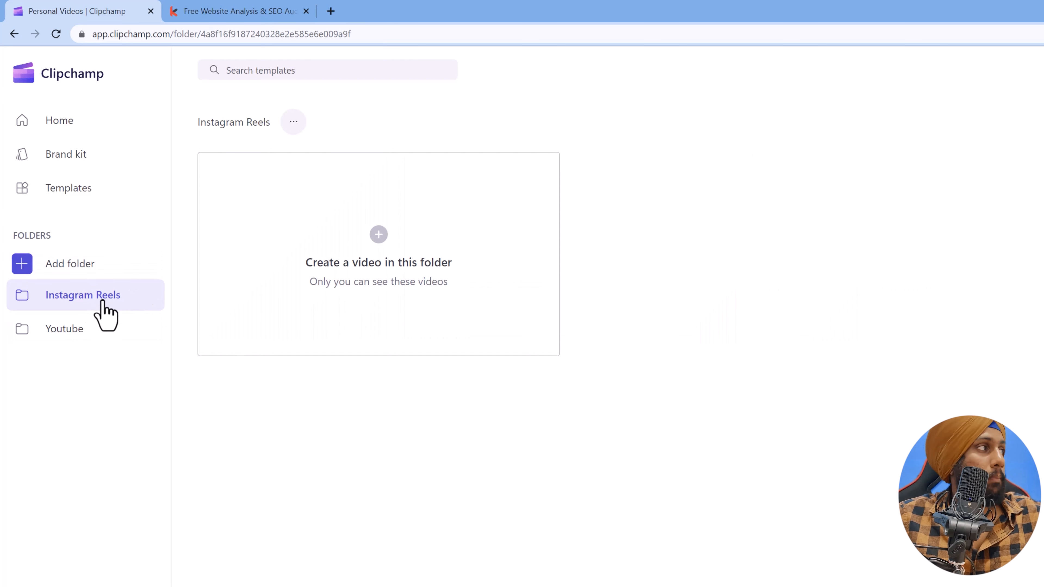
pyautogui.click(99, 331)
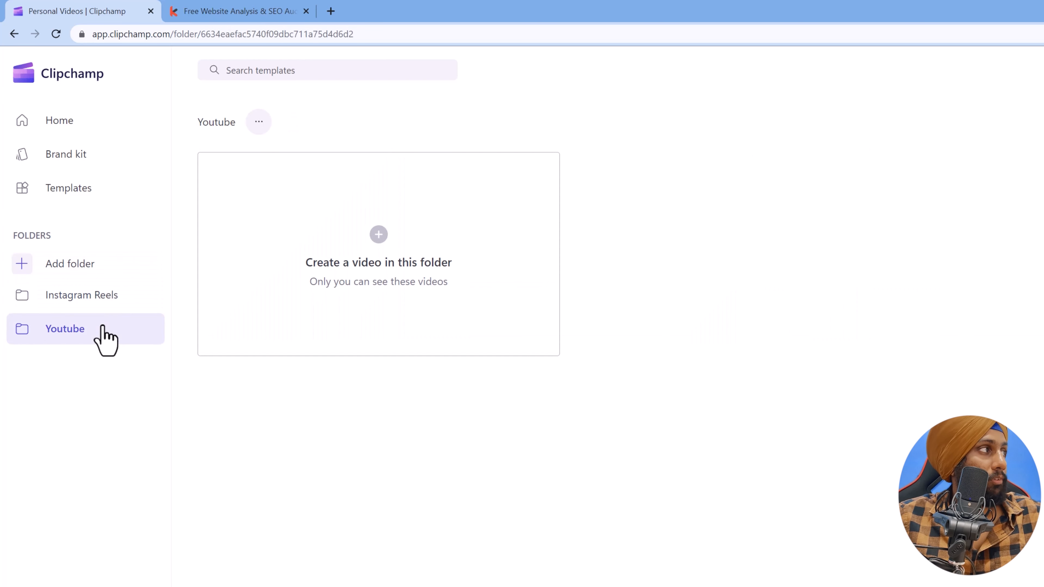
pyautogui.click(104, 295)
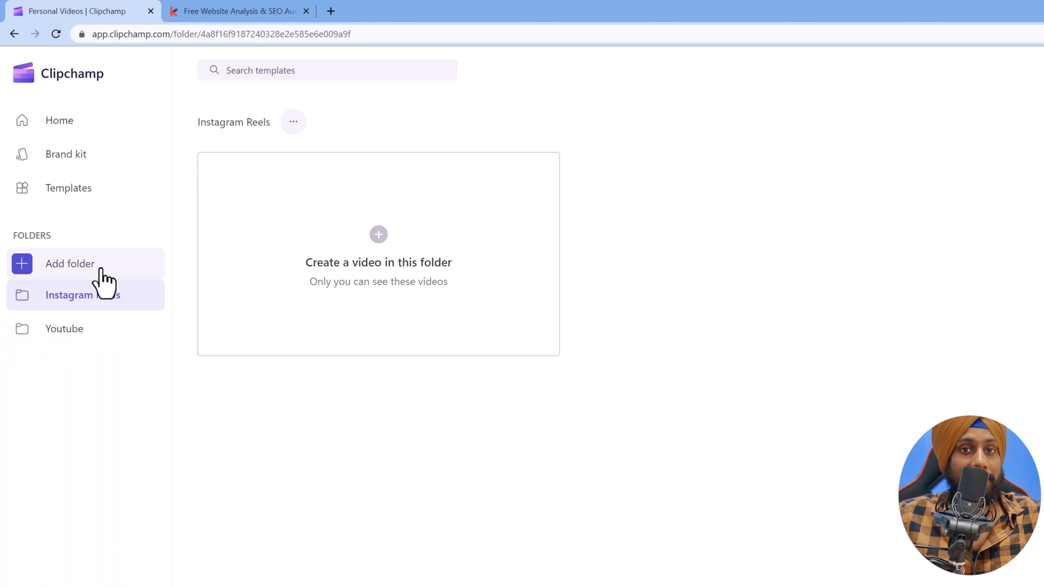
# Go back to the home page and create a first video, showing the media library in the editor.
pyautogui.click(74, 74)
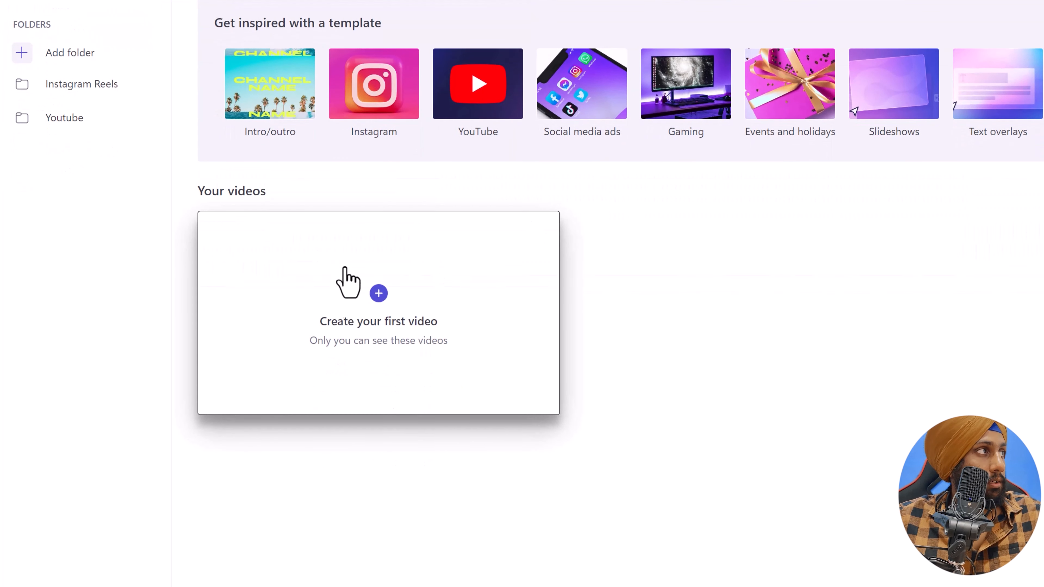
pyautogui.click(408, 332)
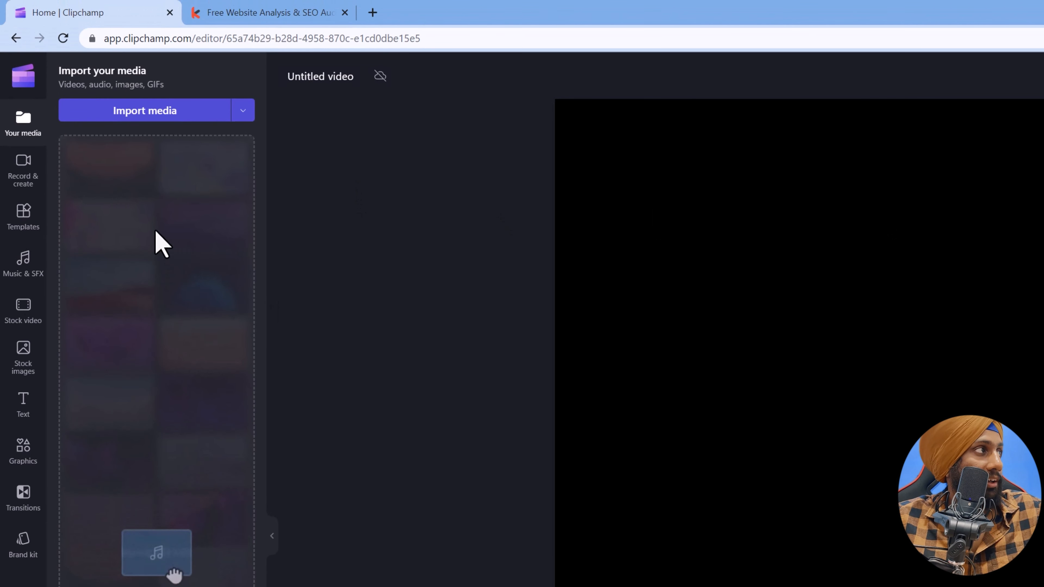
pyautogui.click(30, 129)
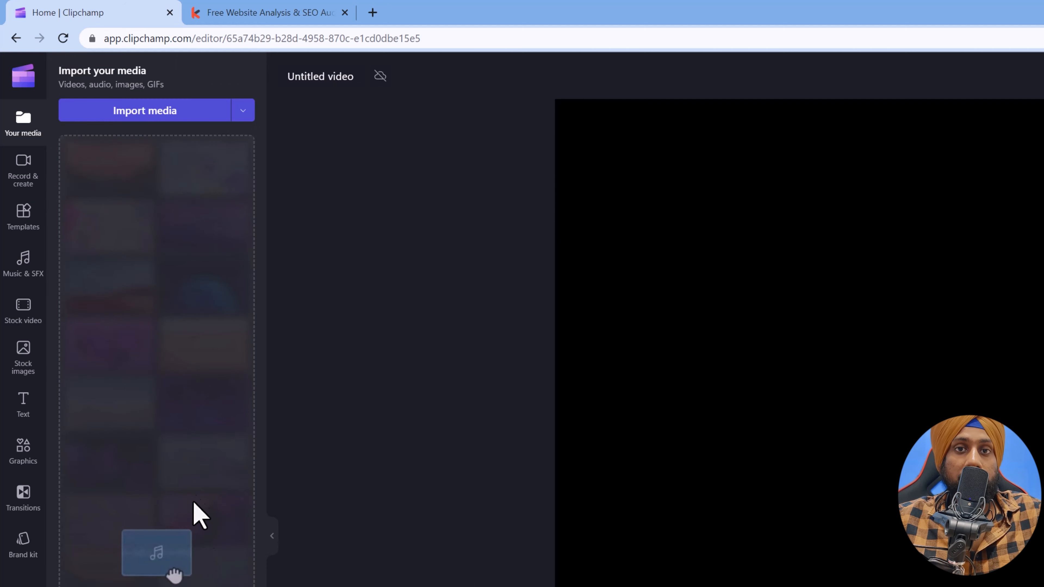
# Import four pug videos from the Downloads folder: three pexels-super-lunar clips and the pexels-egidijus-bielskis-4953044 clip.
pyautogui.click(163, 111)
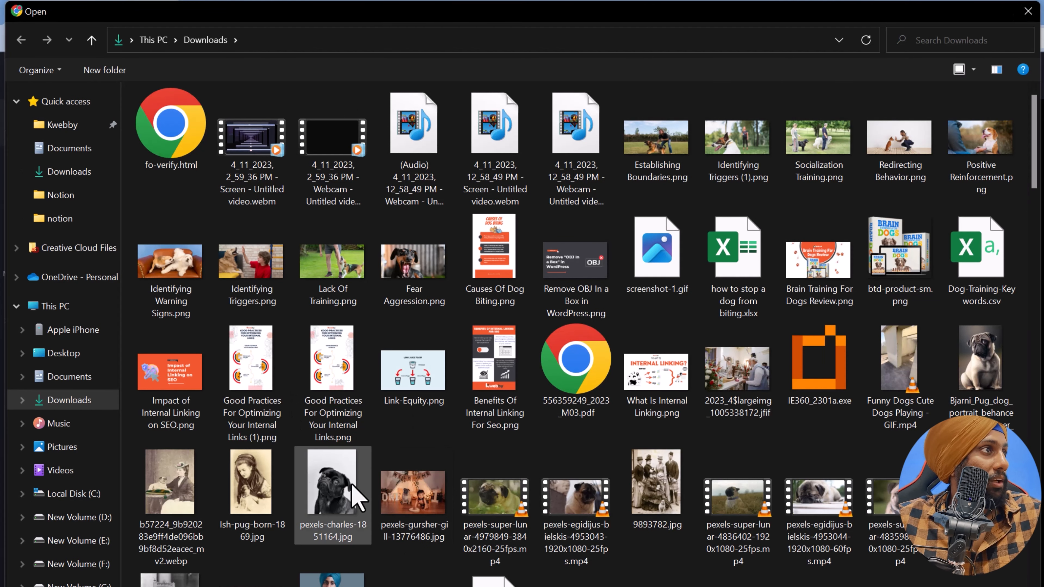
pyautogui.scroll(-10, 350, 493)
pyautogui.scroll(10, 353, 288)
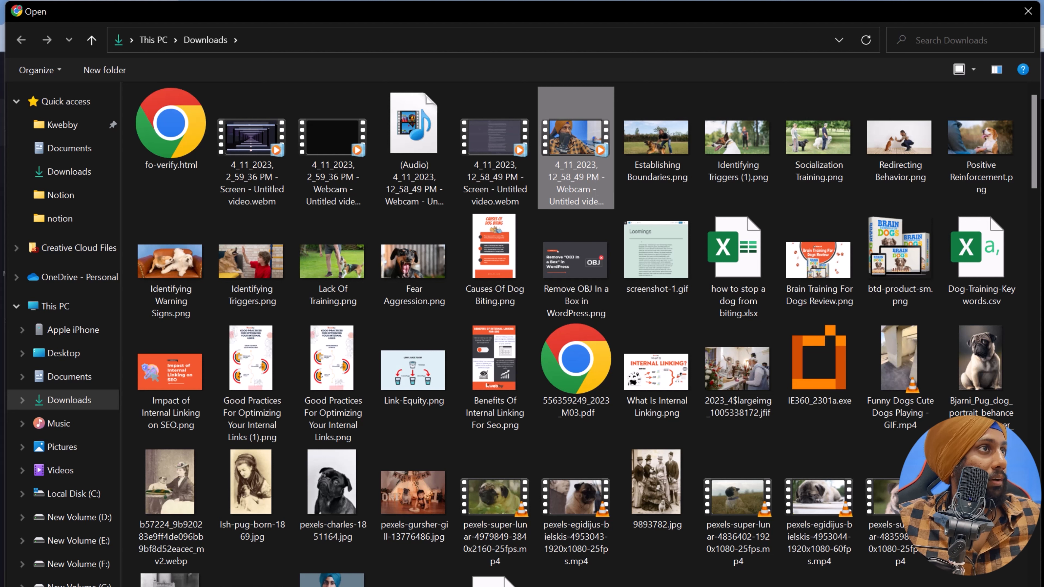
pyautogui.click(808, 535)
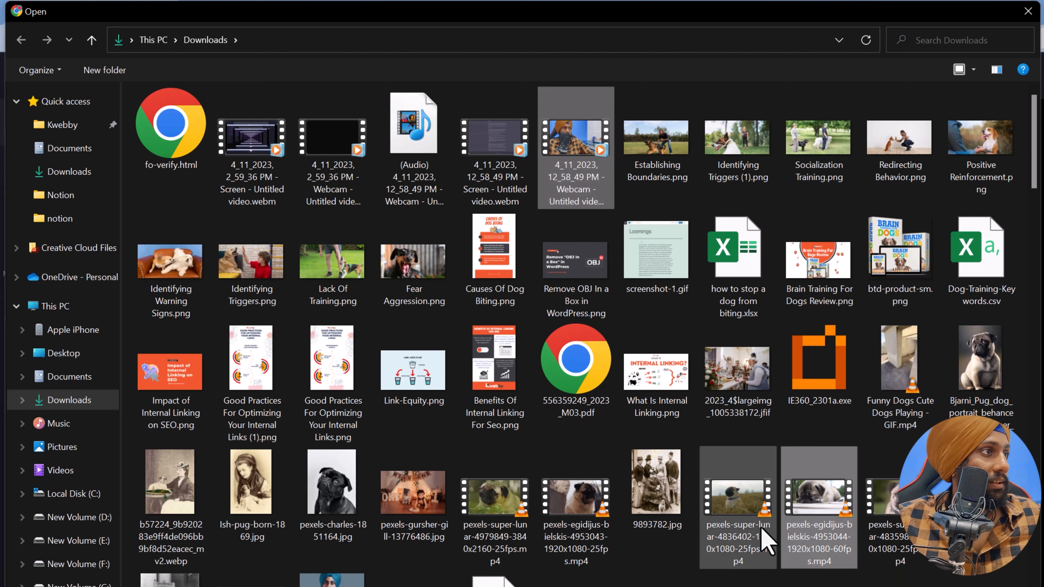
pyautogui.keyDown('ctrl'); pyautogui.click(761, 529); pyautogui.keyUp('ctrl')
pyautogui.keyDown('ctrl'); pyautogui.click(577, 174); pyautogui.keyUp('ctrl')
pyautogui.keyDown('ctrl'); pyautogui.click(915, 523); pyautogui.keyUp('ctrl')
pyautogui.keyDown('ctrl'); pyautogui.click(981, 523); pyautogui.keyUp('ctrl')
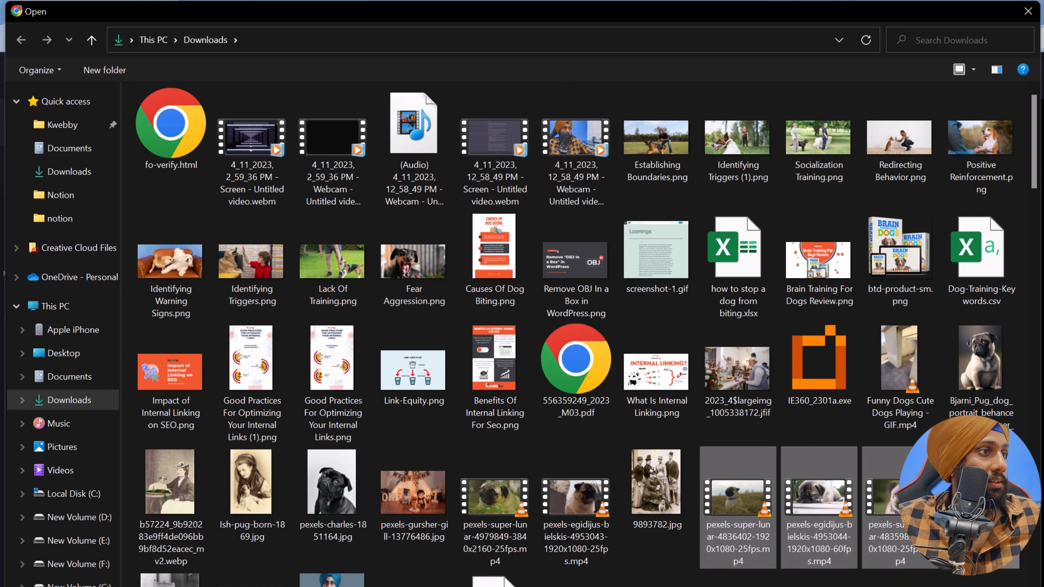
pyautogui.press('Return')
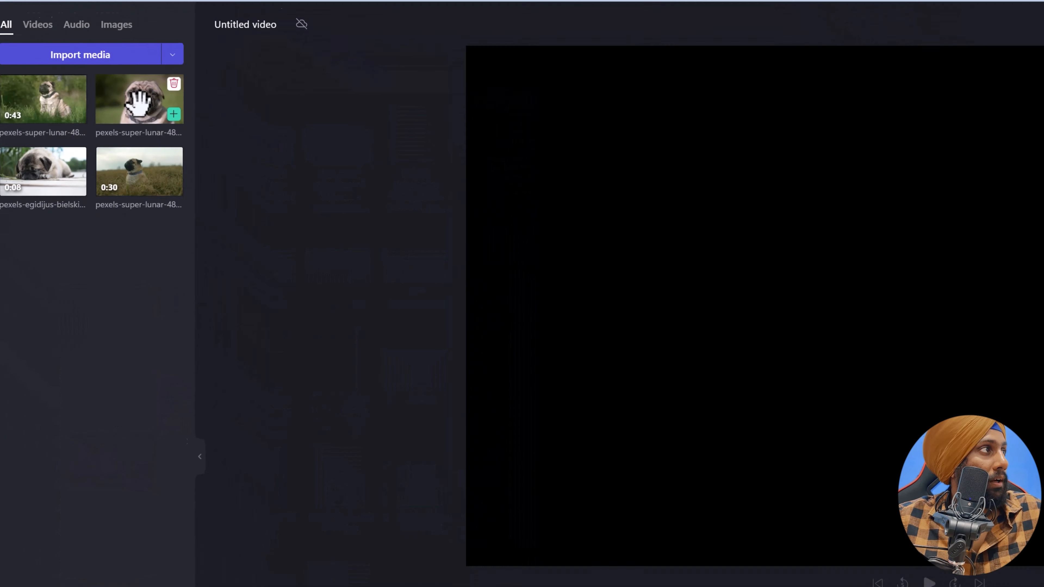
# Place the 0:42 pug close-up clip pexels-super-lunar-4835989 at the start of the timeline.
pyautogui.moveTo(209, 160); pyautogui.dragTo(33, 508)
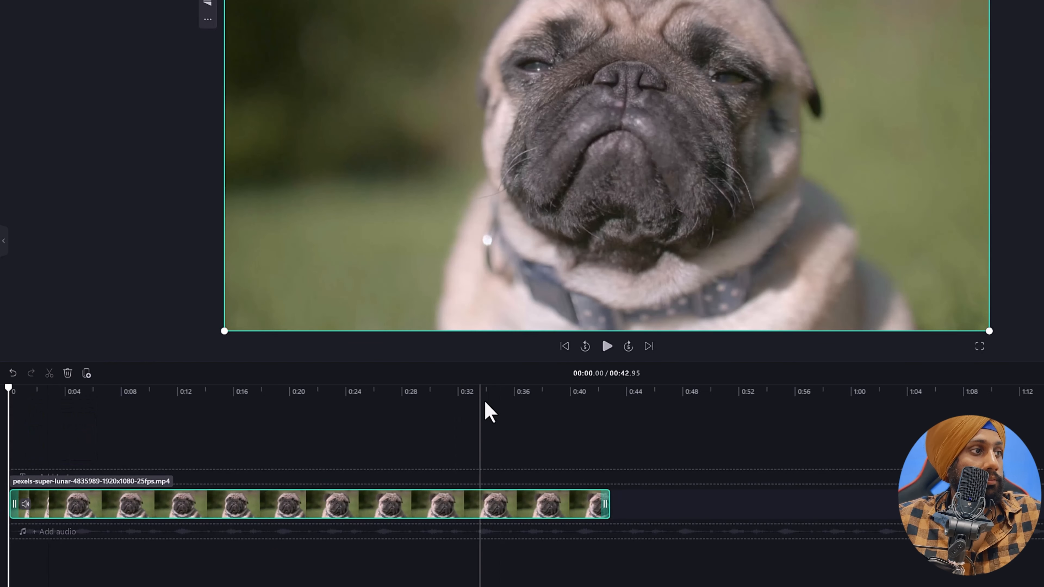
pyautogui.moveTo(488, 403); pyautogui.dragTo(454, 403)
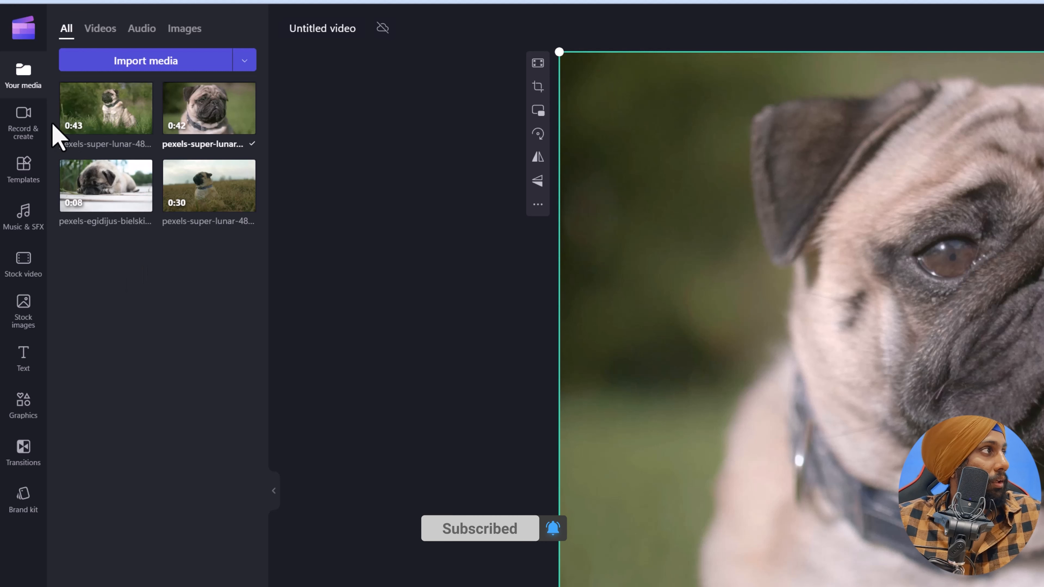
# Show the recording and creation options, and look through the Instagram video templates.
pyautogui.click(17, 134)
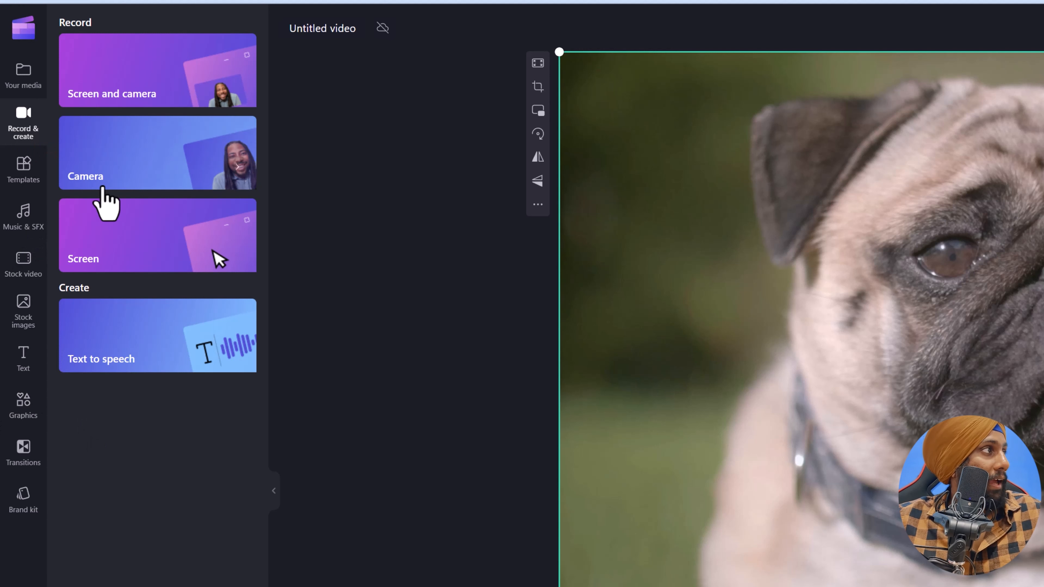
pyautogui.click(20, 166)
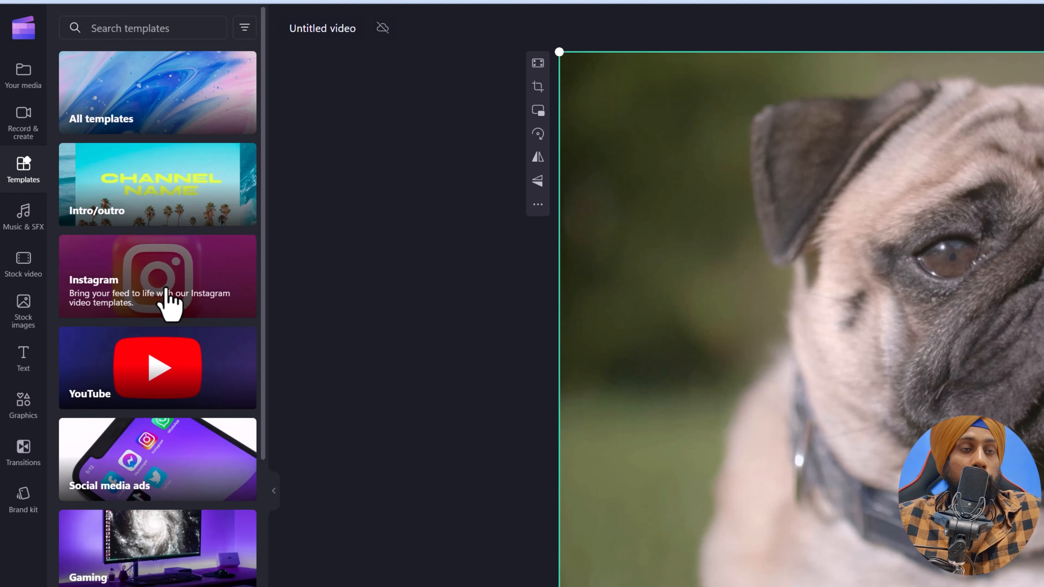
pyautogui.click(167, 290)
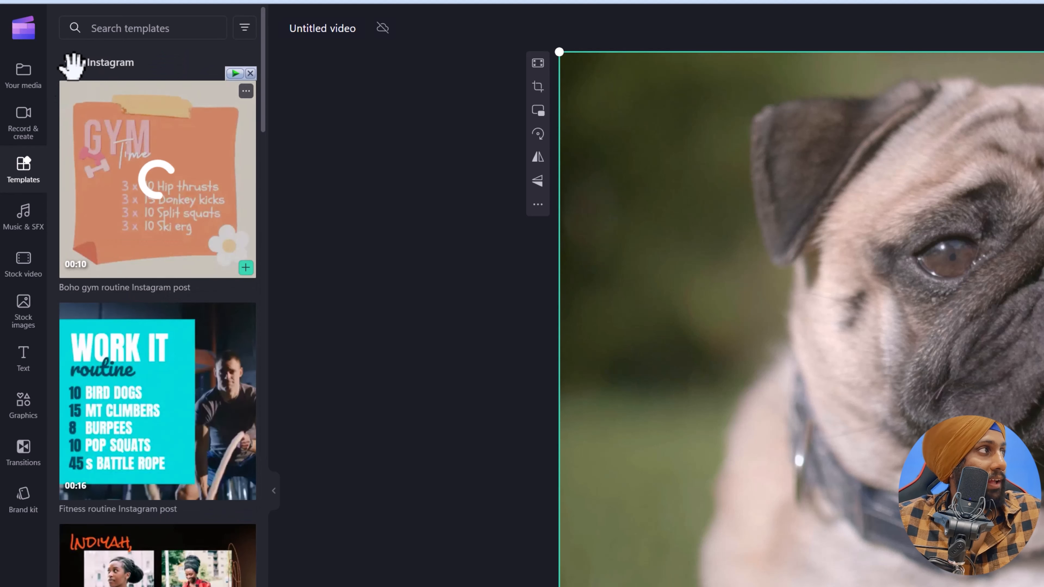
pyautogui.scroll(-10, 131, 289)
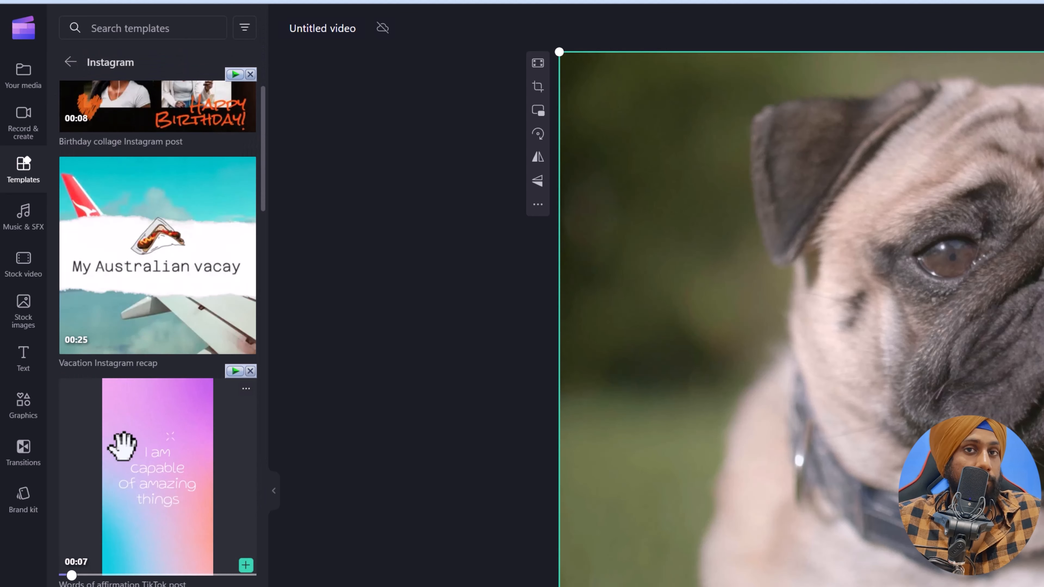
pyautogui.scroll(-15, 128, 460)
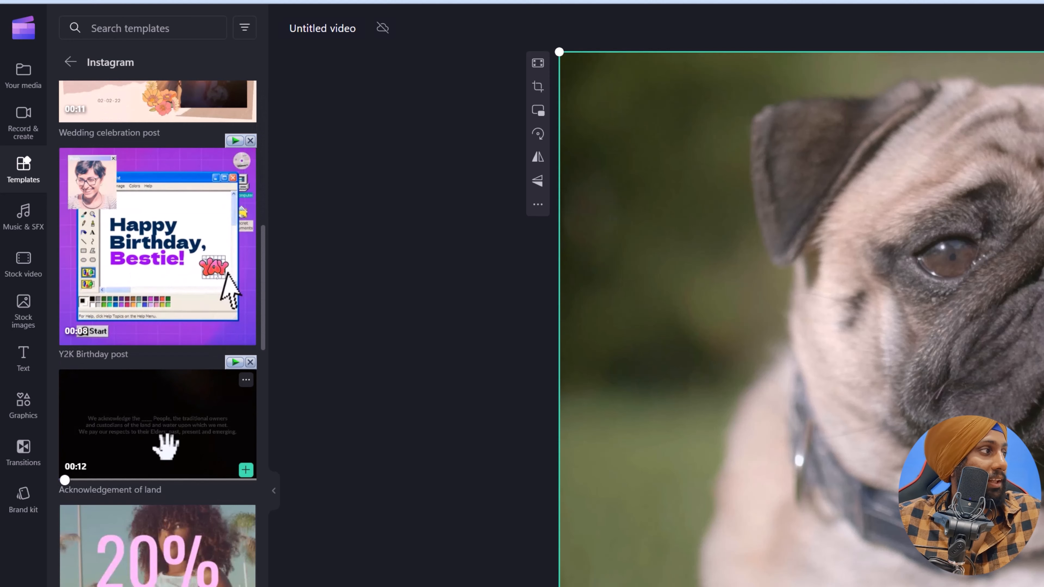
pyautogui.scroll(-3, 164, 443)
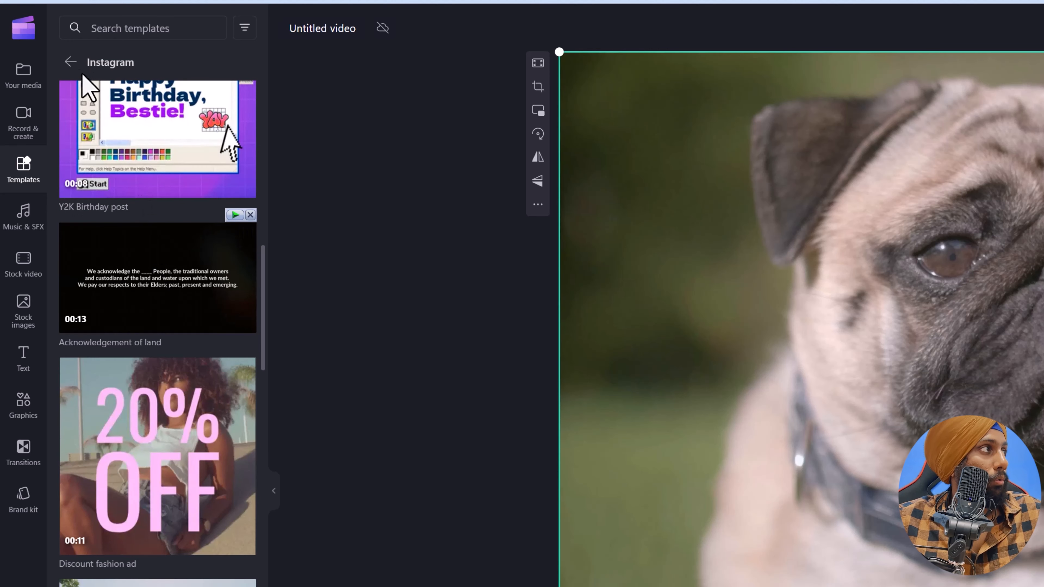
# Preview the Acknowledgement of land template's details and close the preview.
pyautogui.moveTo(164, 276)
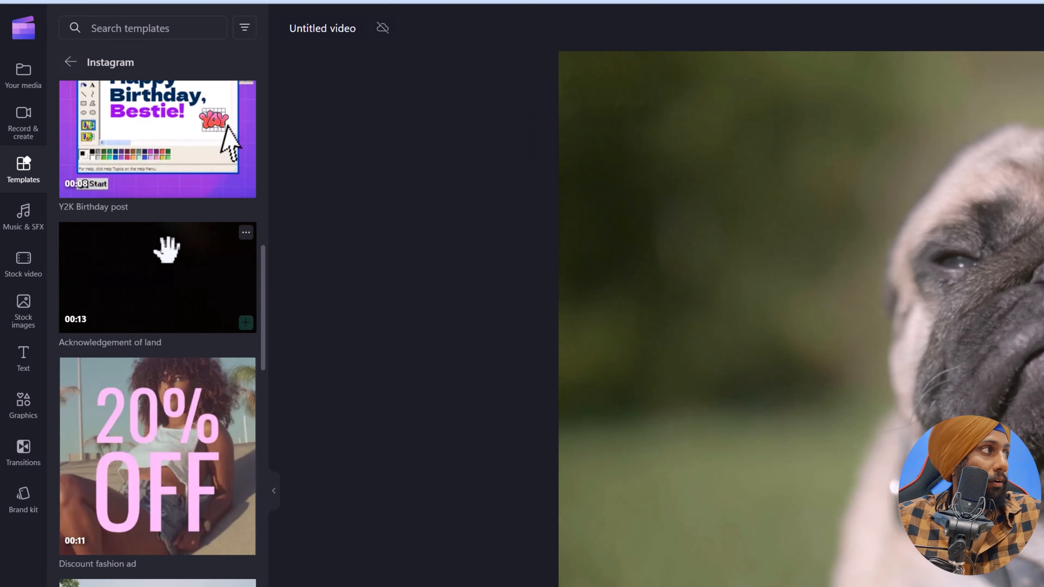
pyautogui.click(166, 250)
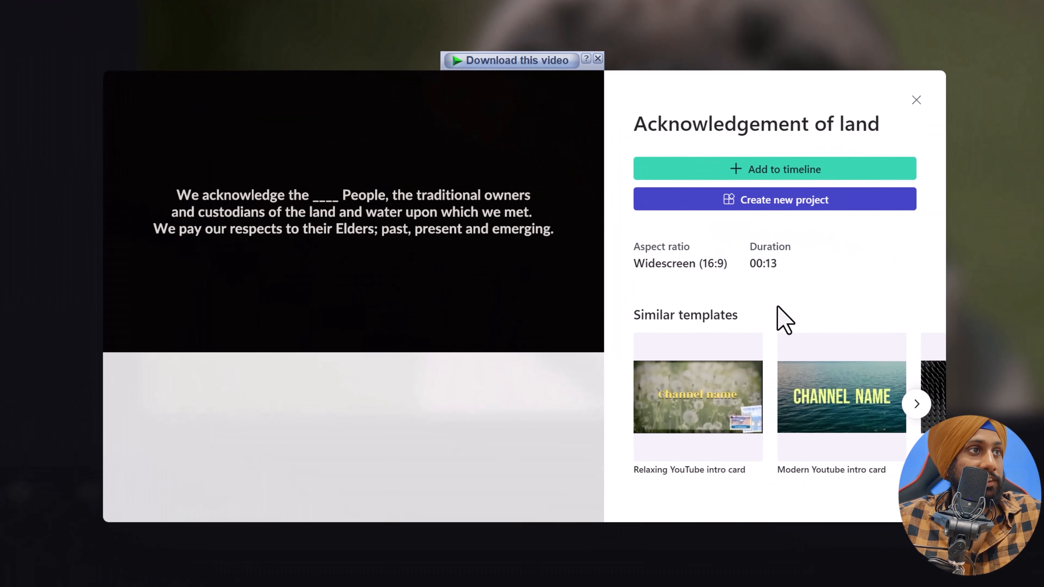
pyautogui.click(1011, 279)
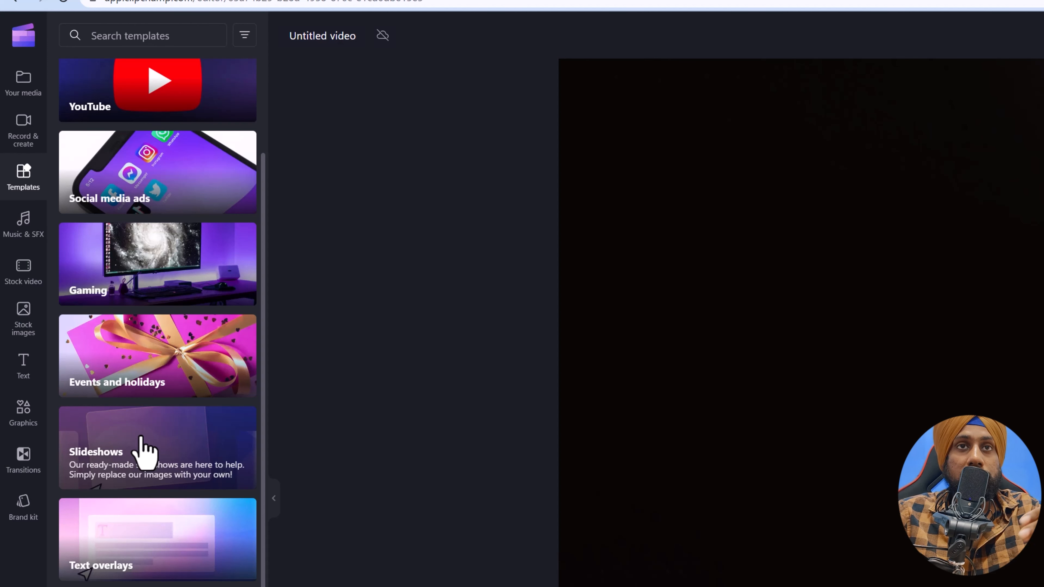
# Browse the template categories and look through the Video meme templates.
pyautogui.scroll(-3, 136, 329)
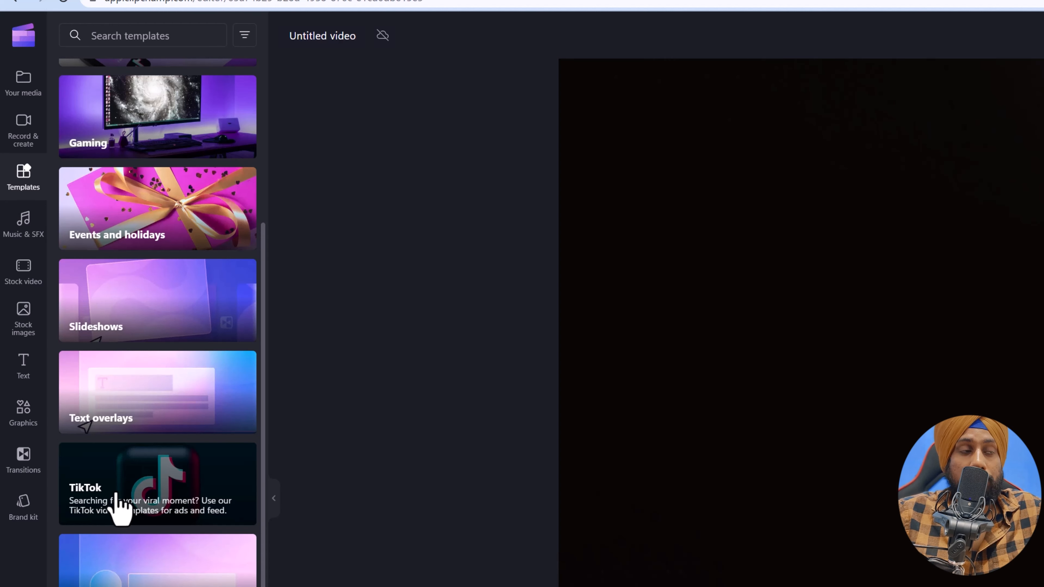
pyautogui.scroll(-10, 116, 506)
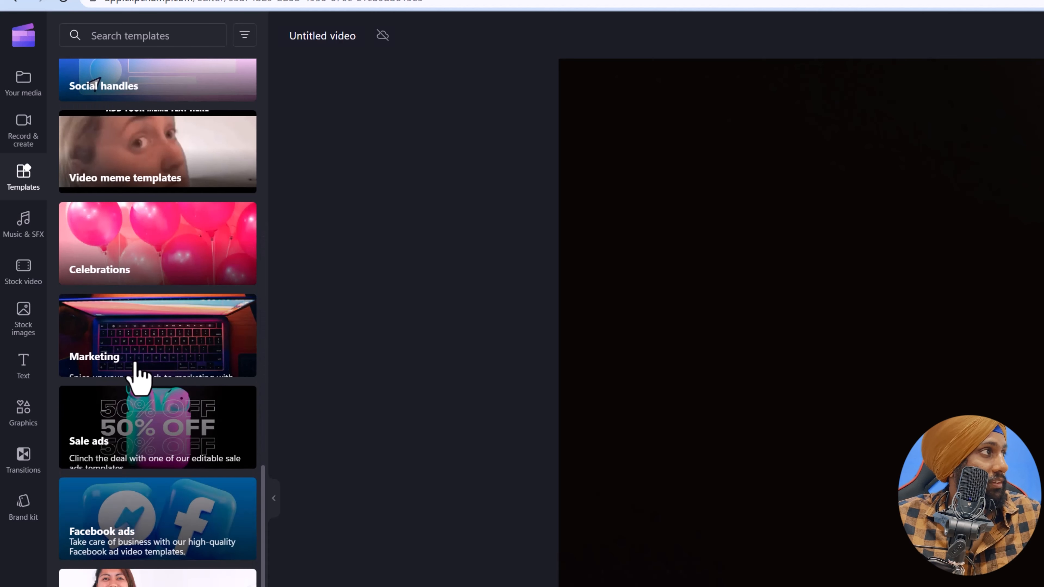
pyautogui.scroll(2, 209, 473)
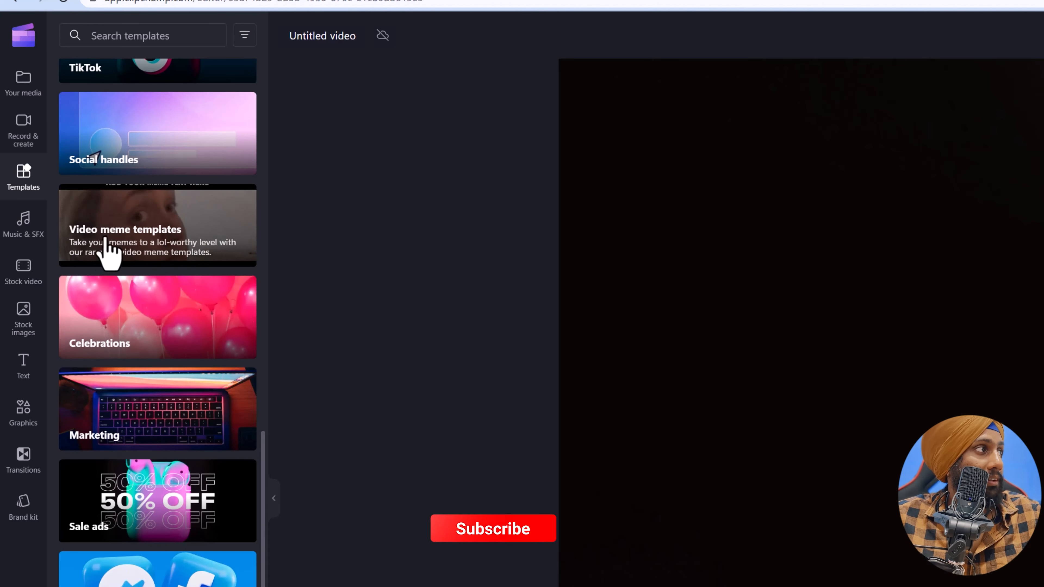
pyautogui.click(208, 238)
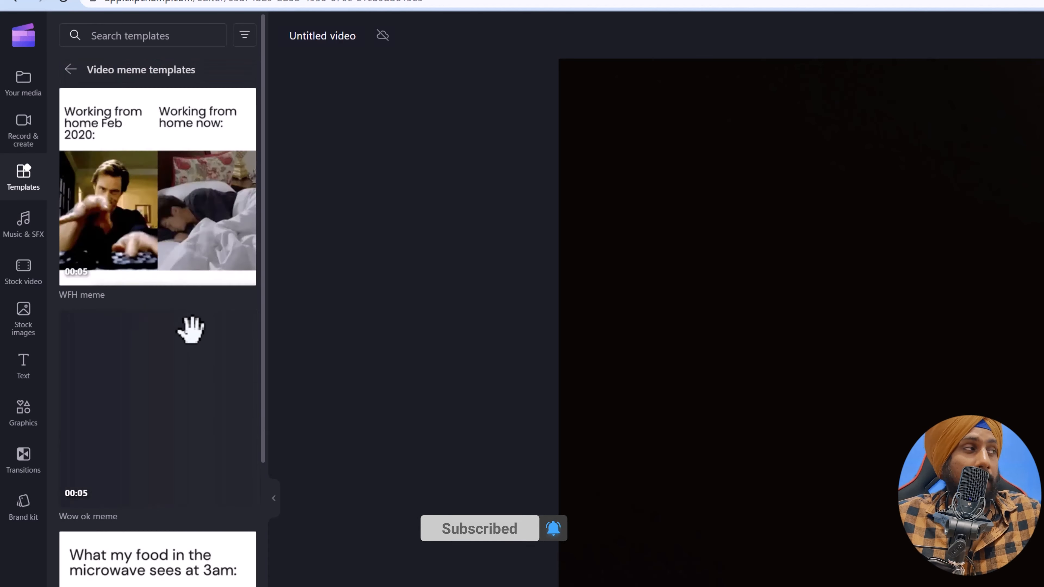
pyautogui.scroll(-10, 168, 408)
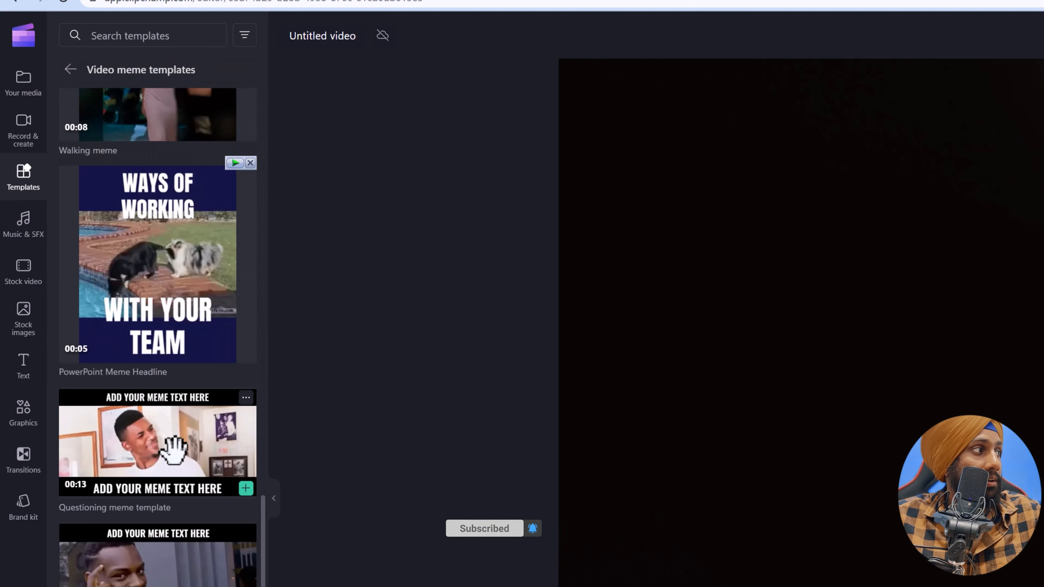
pyautogui.scroll(4, 170, 448)
pyautogui.scroll(10, 172, 449)
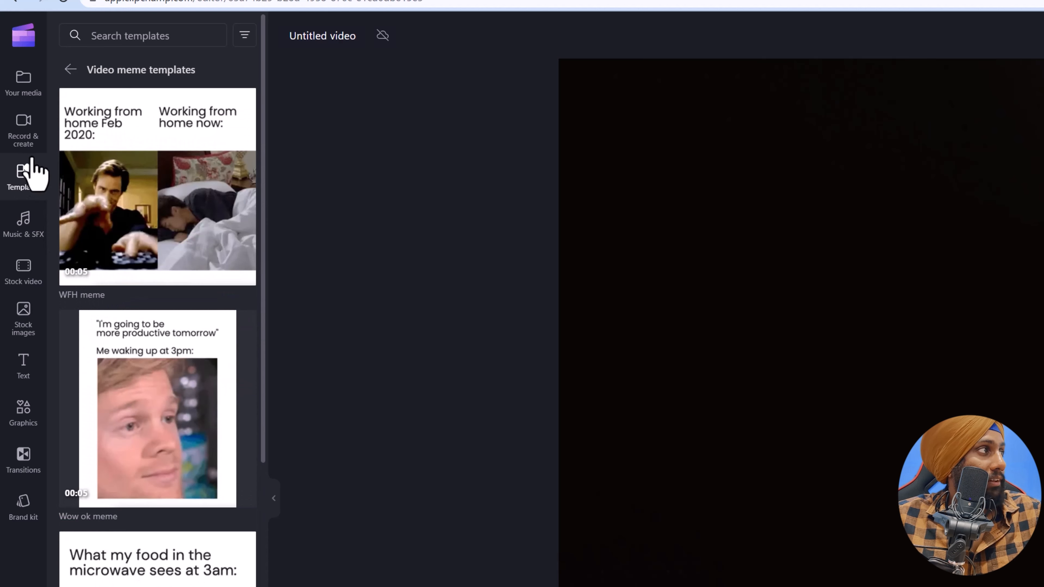
# Return to the template categories and view the Layouts templates further down the list.
pyautogui.click(71, 69)
pyautogui.scroll(-10, 123, 397)
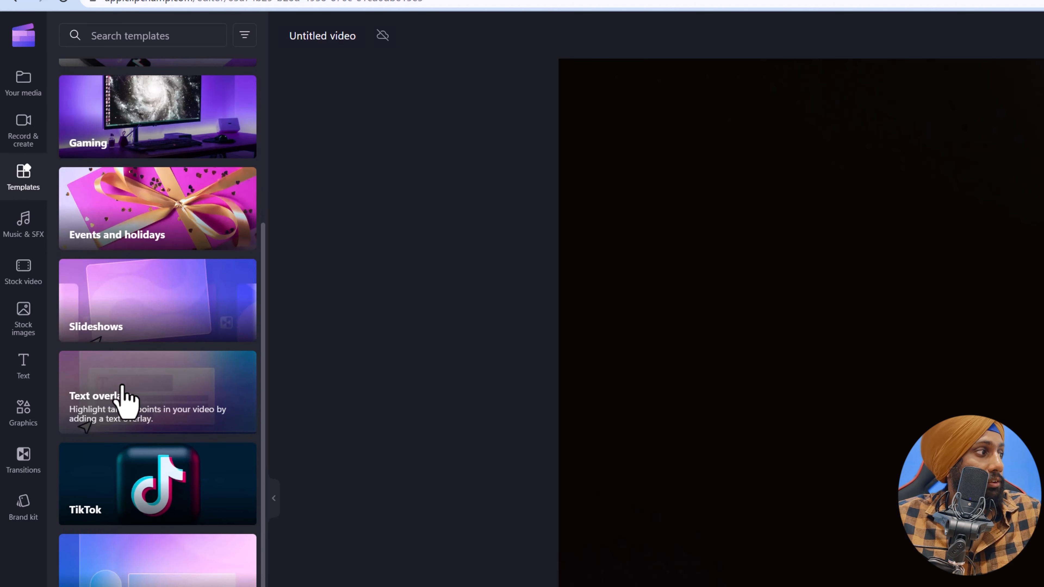
pyautogui.scroll(-12, 123, 391)
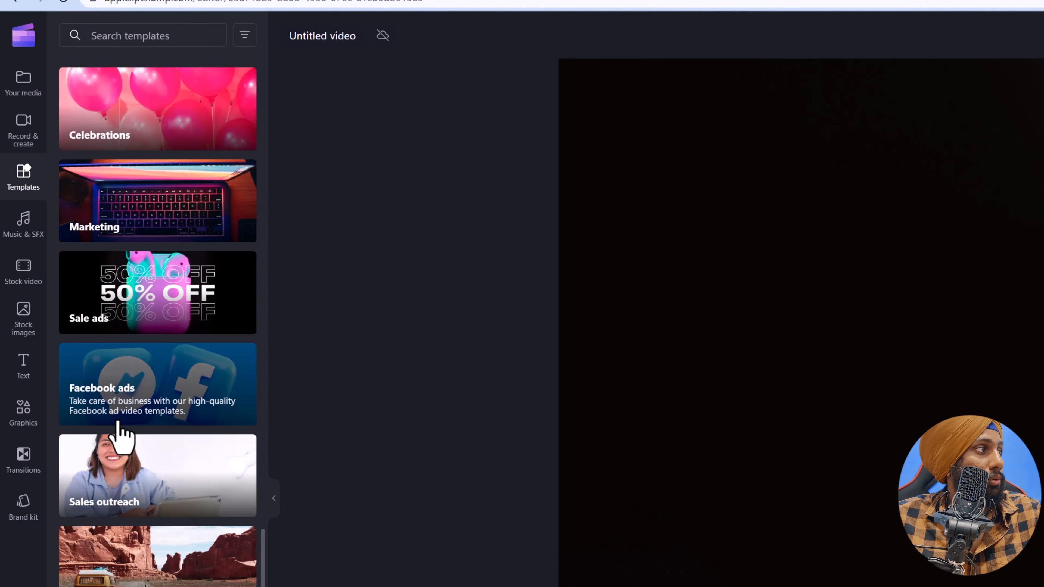
pyautogui.scroll(-5, 112, 432)
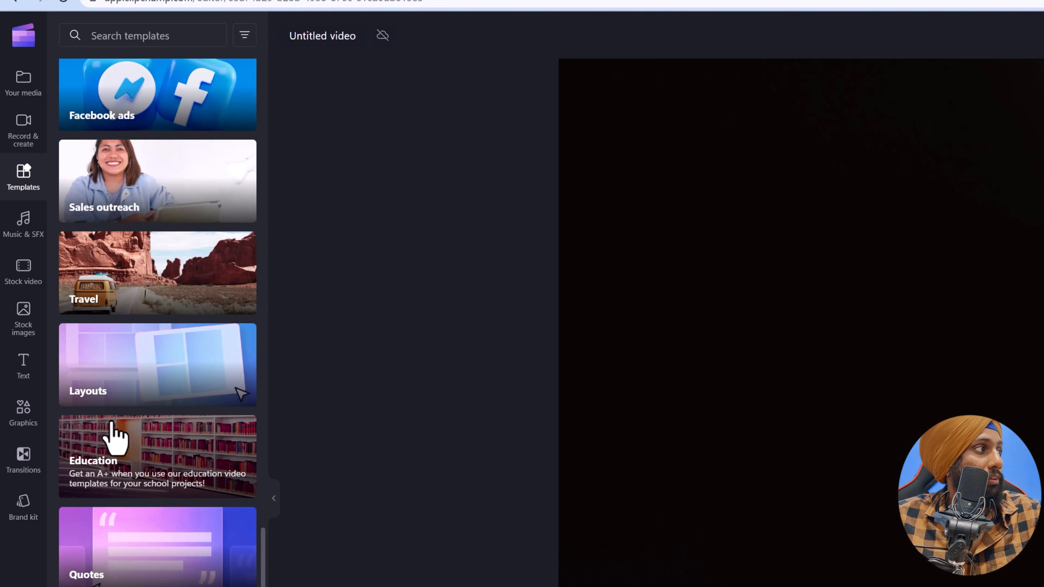
pyautogui.click(138, 372)
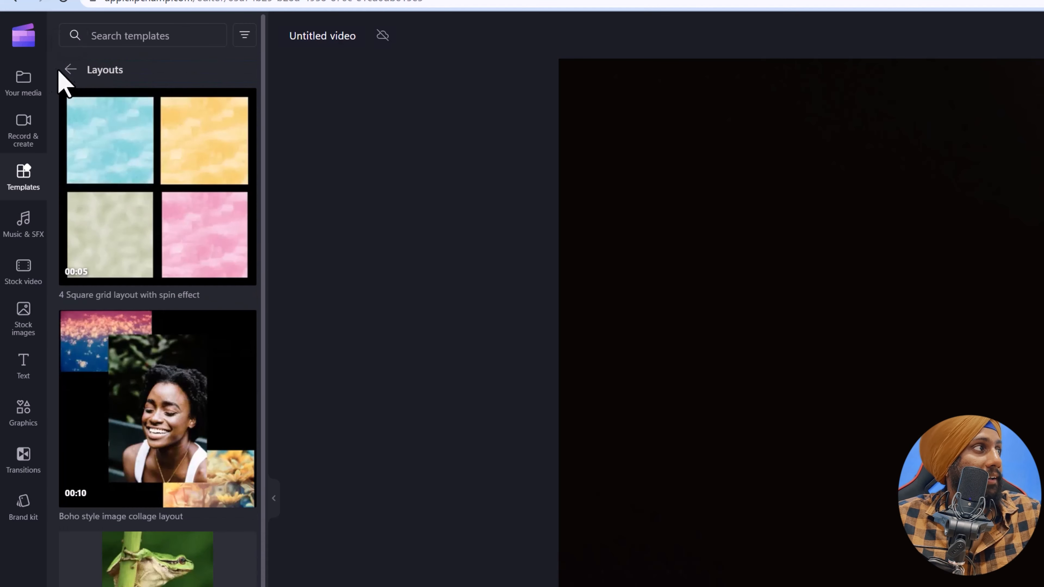
pyautogui.scroll(-1, 153, 338)
pyautogui.moveTo(154, 338)
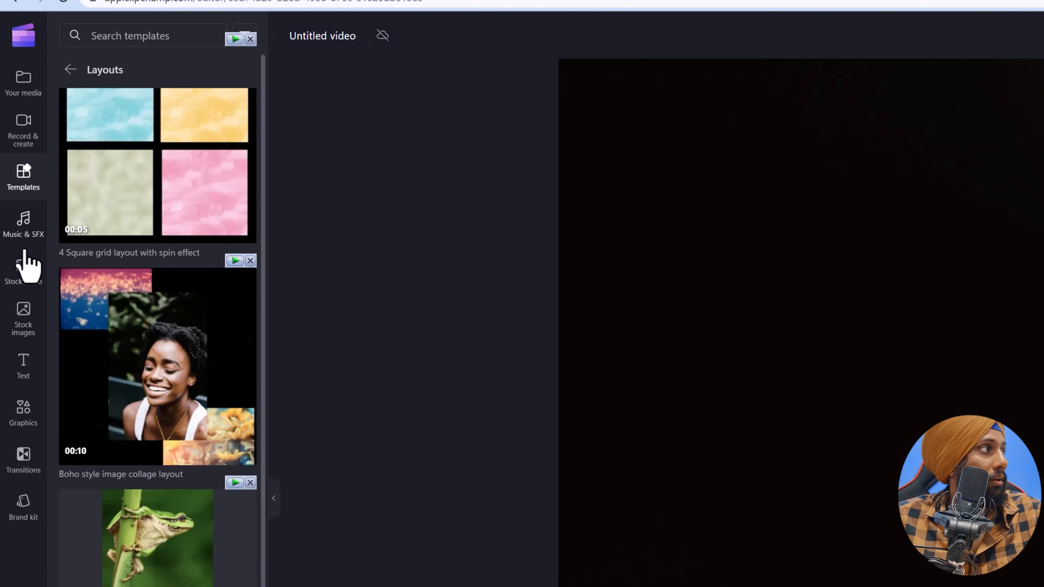
# Show the audio library, preview sample sound effects, and list only the music tracks.
pyautogui.click(23, 228)
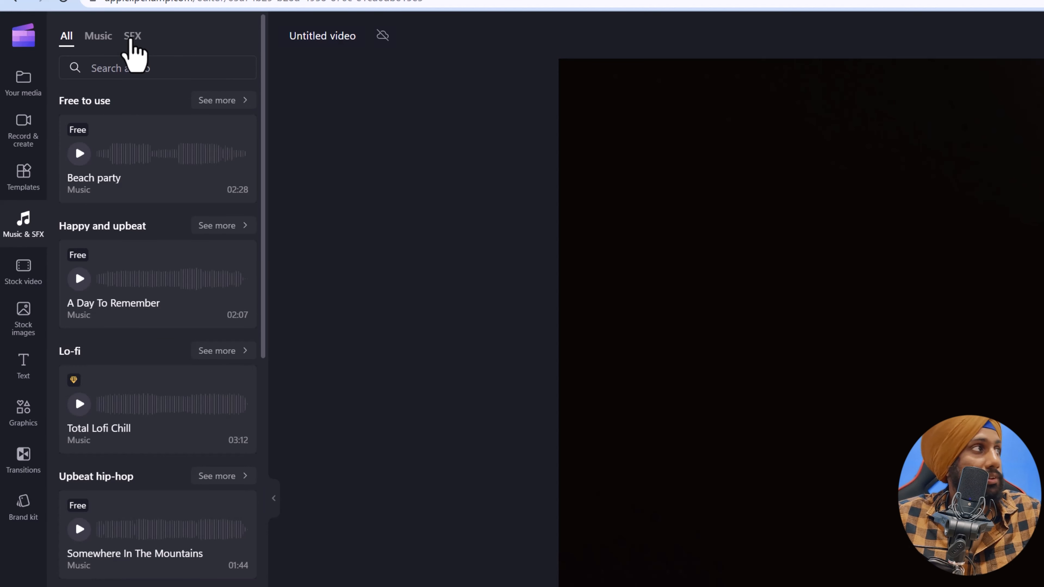
pyautogui.click(131, 40)
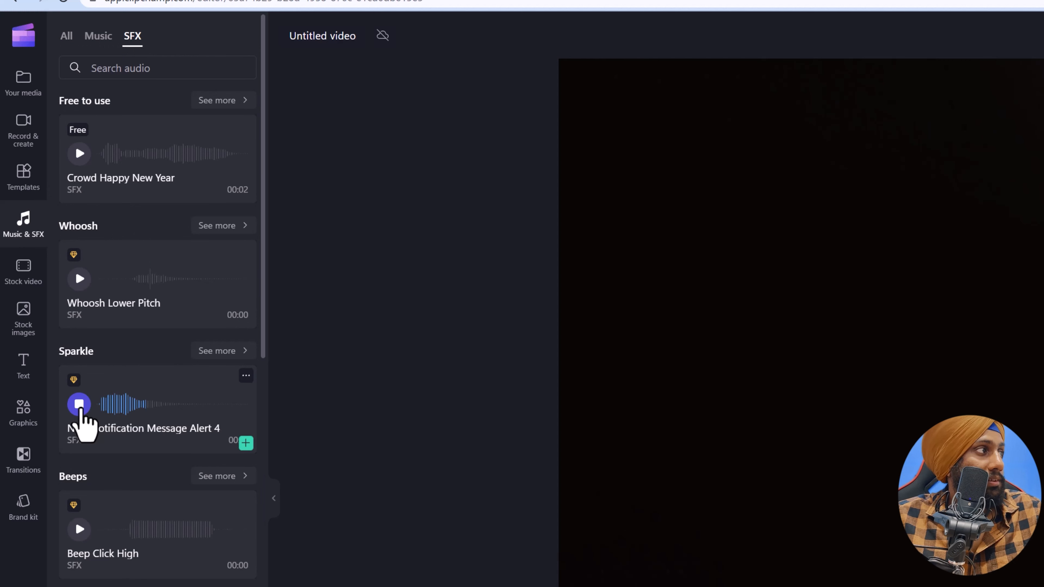
pyautogui.click(79, 281)
pyautogui.click(96, 39)
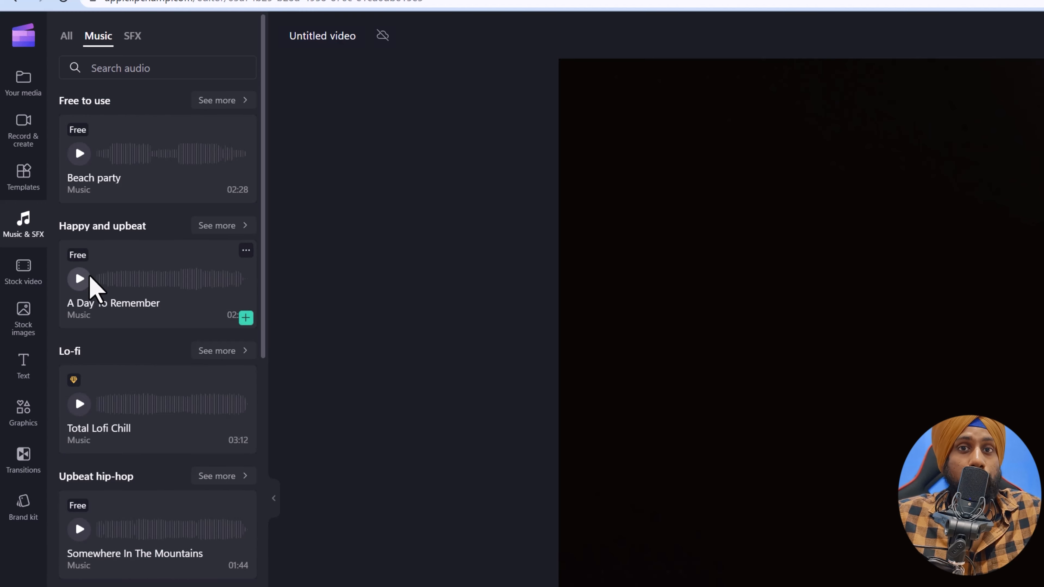
# Search the stock videos for "angry dog" and look through the matching clips.
pyautogui.click(23, 269)
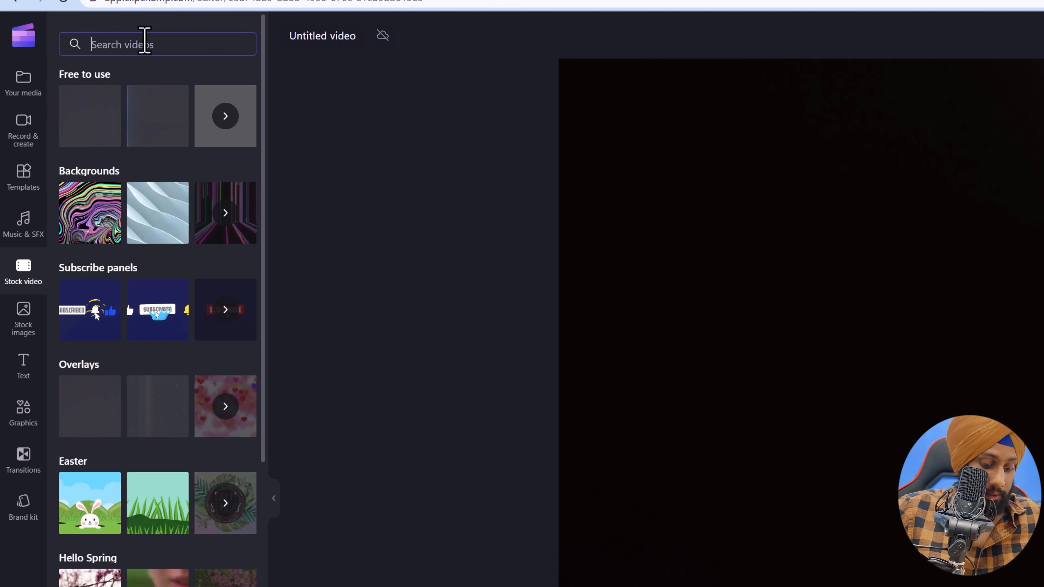
pyautogui.write('angry dog')
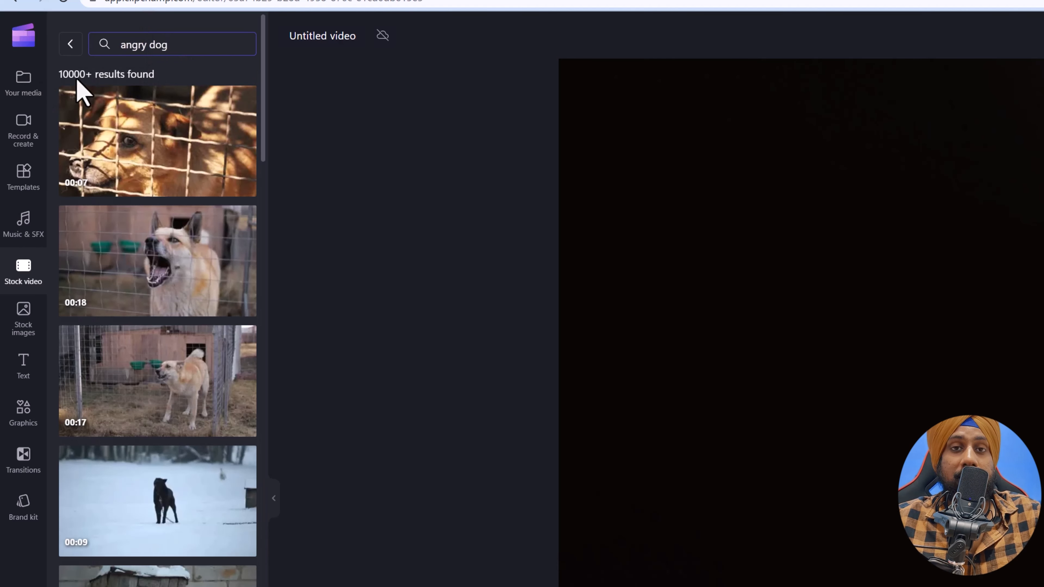
pyautogui.scroll(-3, 129, 214)
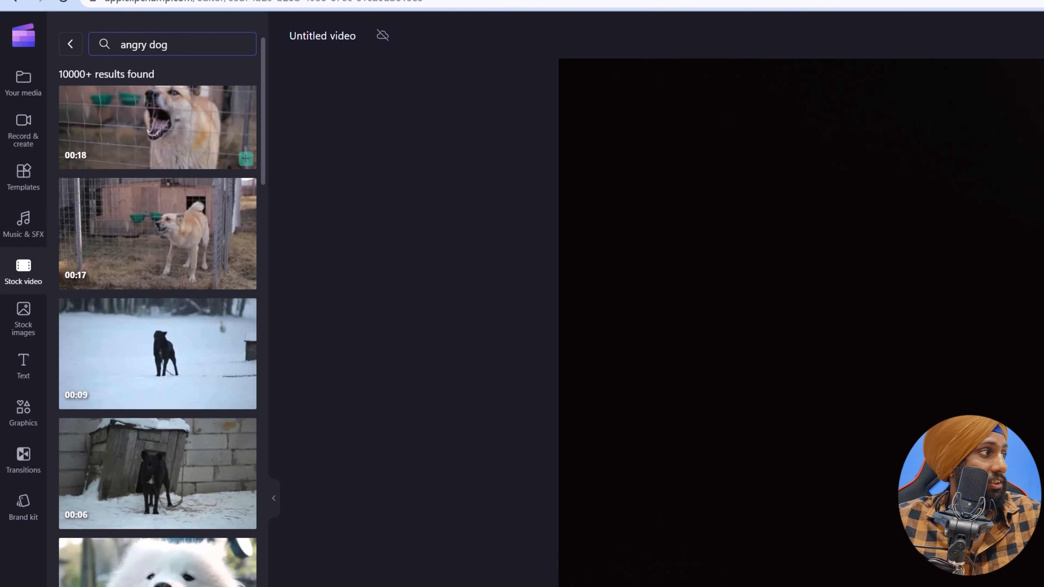
pyautogui.moveTo(175, 463)
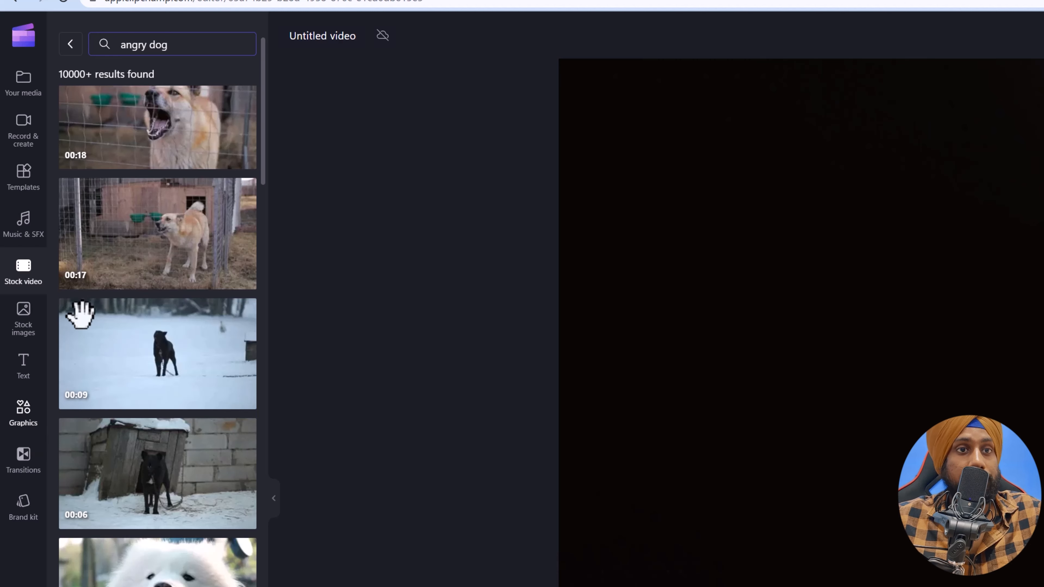
pyautogui.scroll(3, 77, 320)
pyautogui.moveTo(136, 259)
pyautogui.scroll(-15, 136, 259)
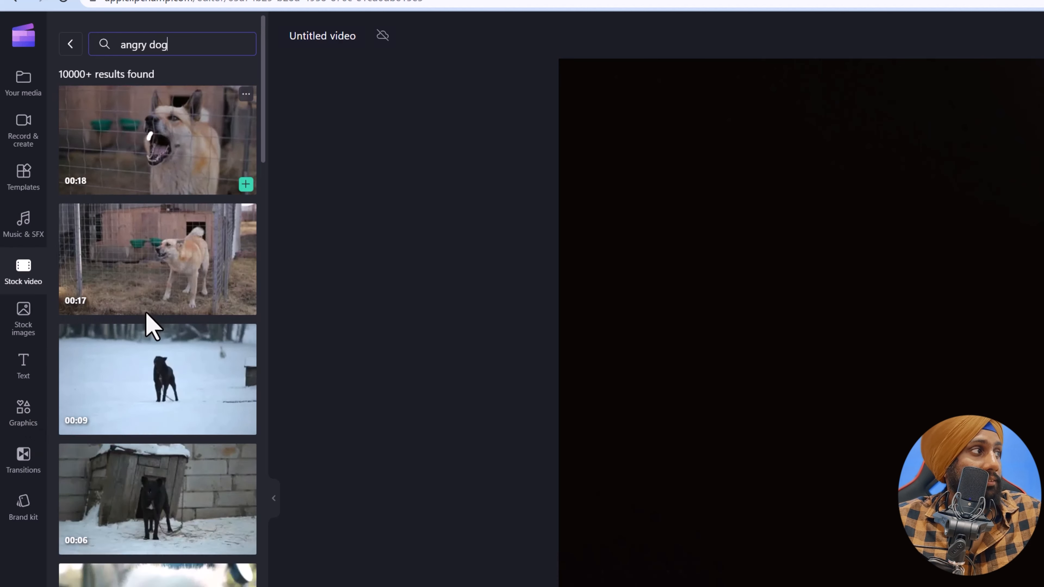
pyautogui.moveTo(141, 327)
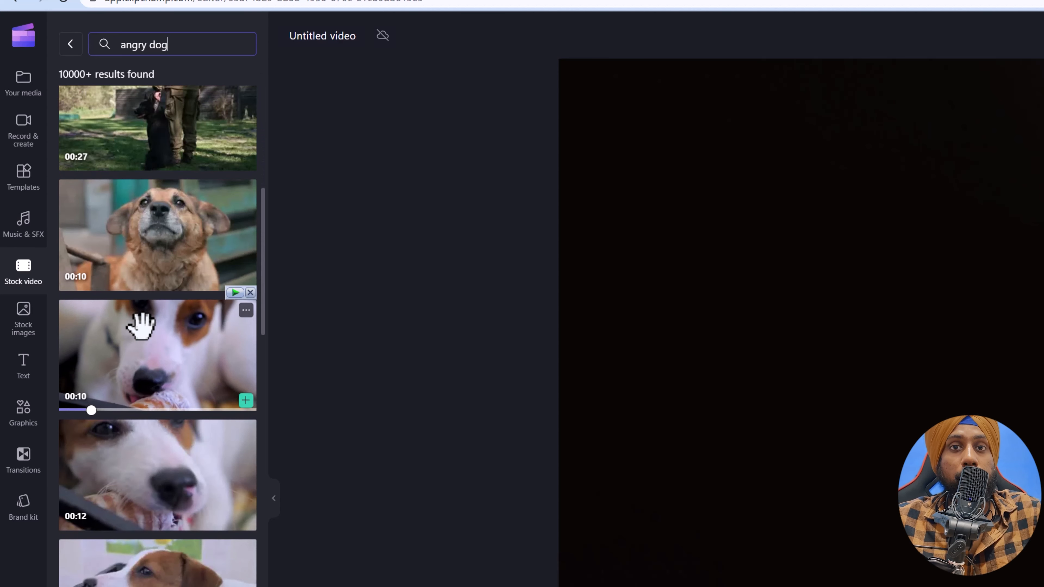
# Glance at the stock images, return to the stock videos, and view the Subscribe panels collection and the other categories.
pyautogui.click(12, 325)
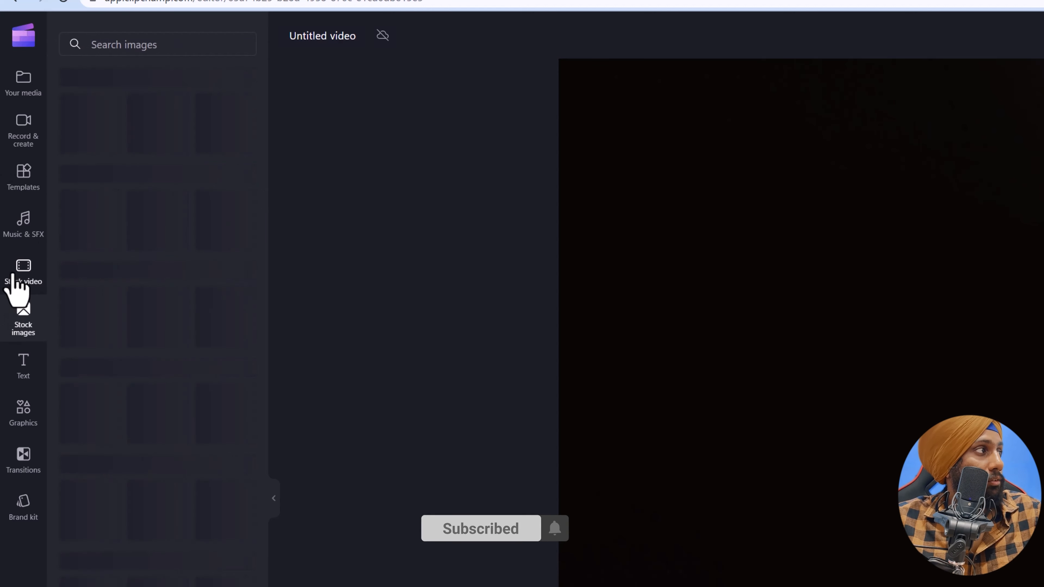
pyautogui.click(14, 275)
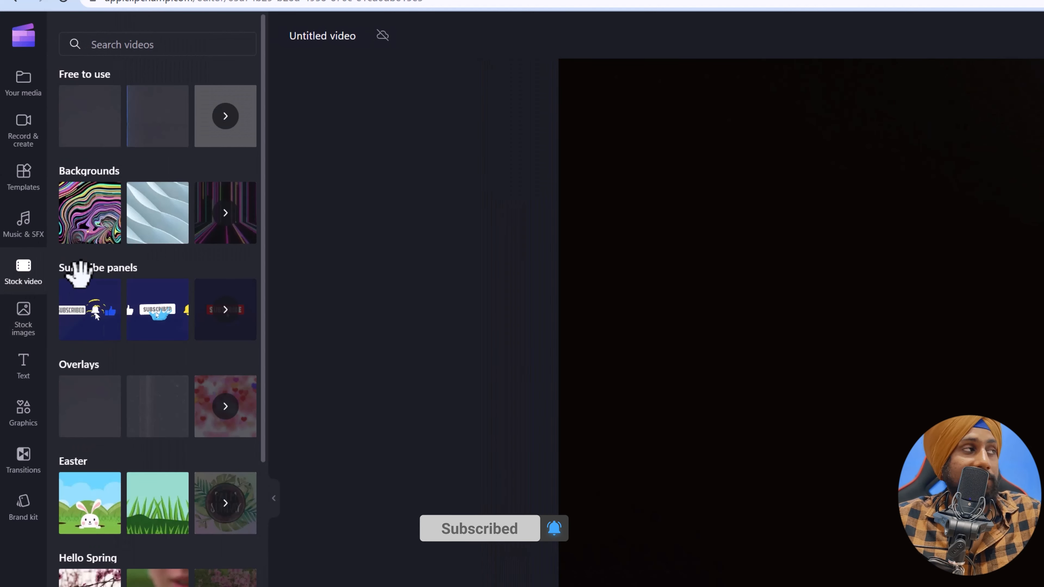
pyautogui.scroll(-2, 81, 291)
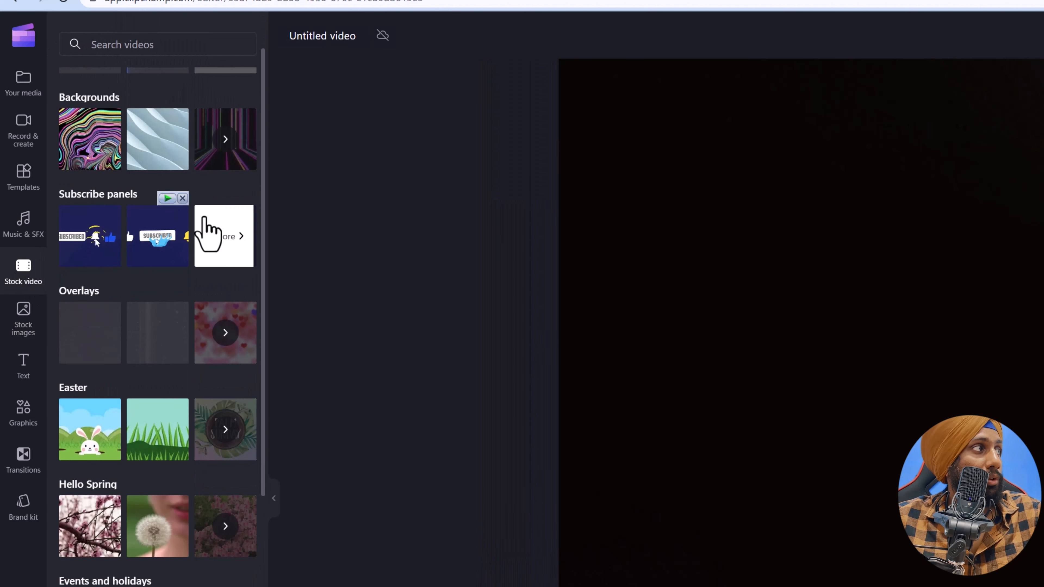
pyautogui.click(226, 243)
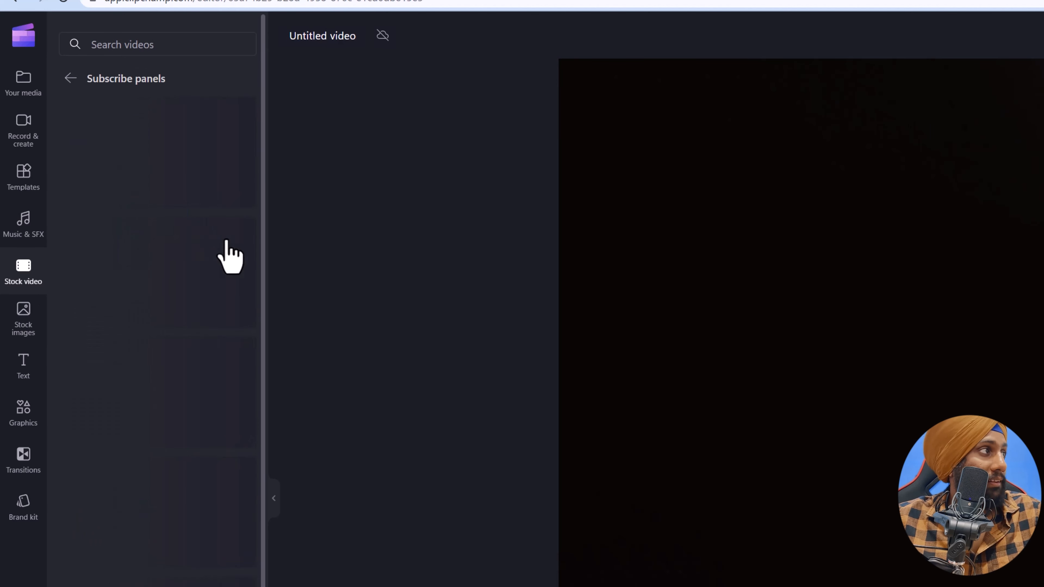
pyautogui.click(67, 78)
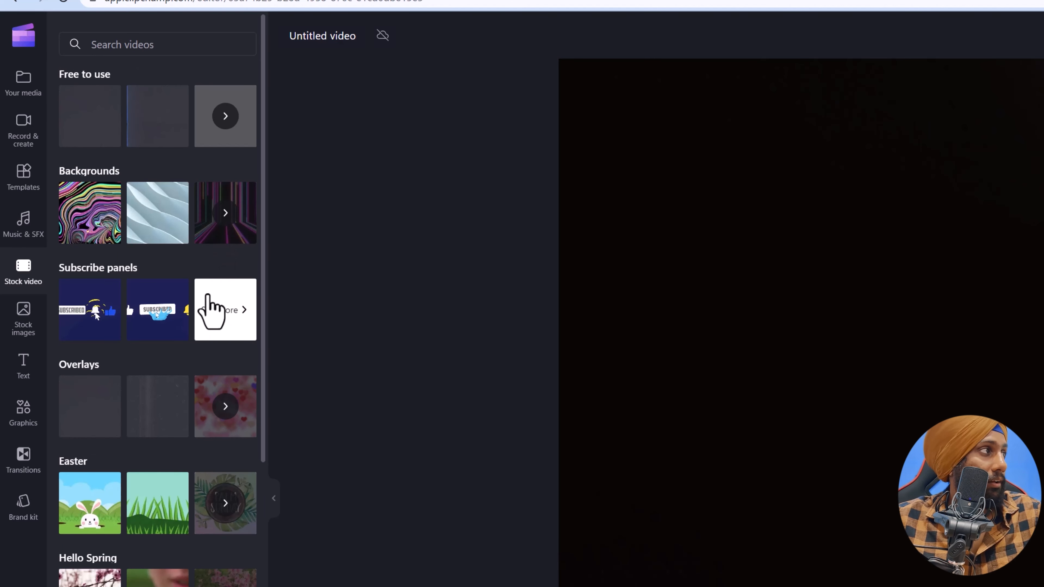
pyautogui.scroll(-3, 203, 331)
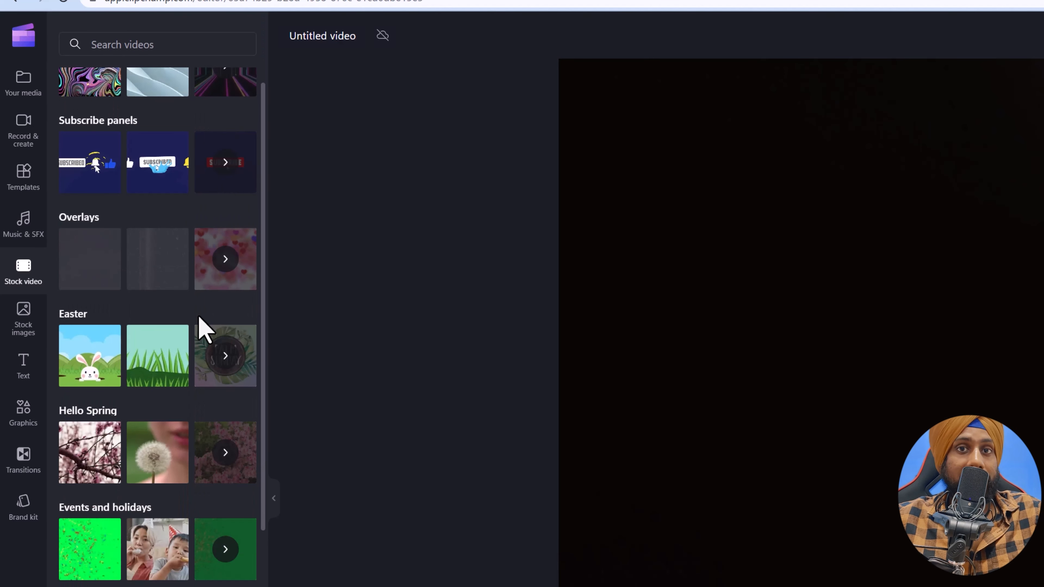
# Look through the stock video categories further down the list, from Overlays and Easter to Handy artisans, and back to Space footage.
pyautogui.scroll(-20, 200, 325)
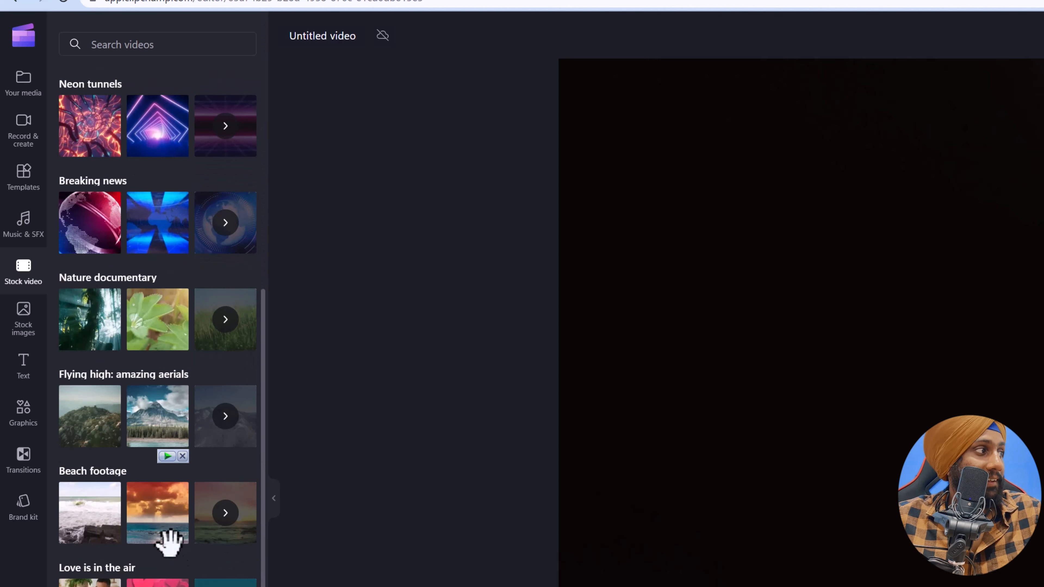
pyautogui.scroll(-20, 168, 531)
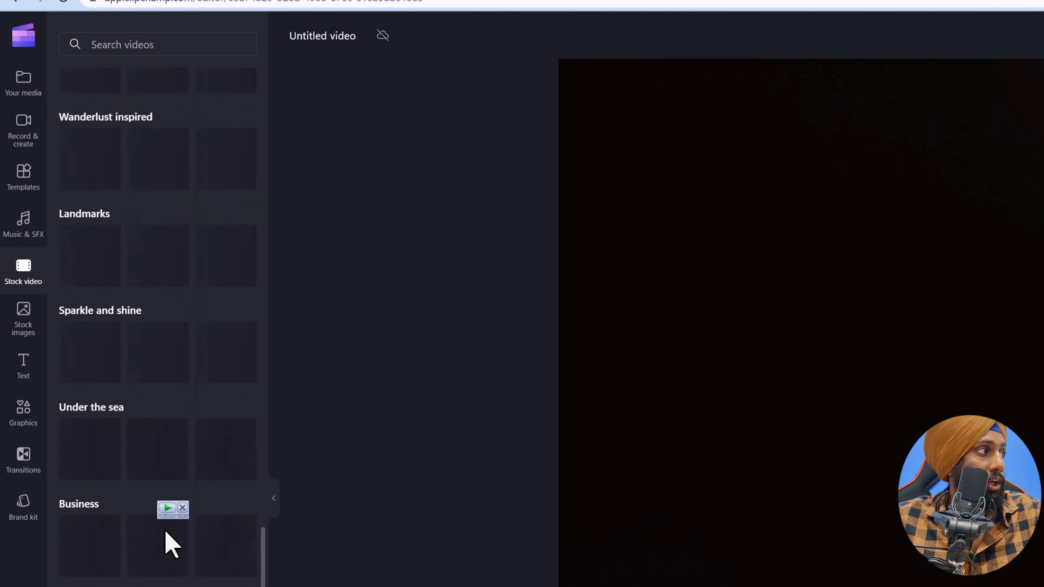
pyautogui.scroll(-20, 172, 545)
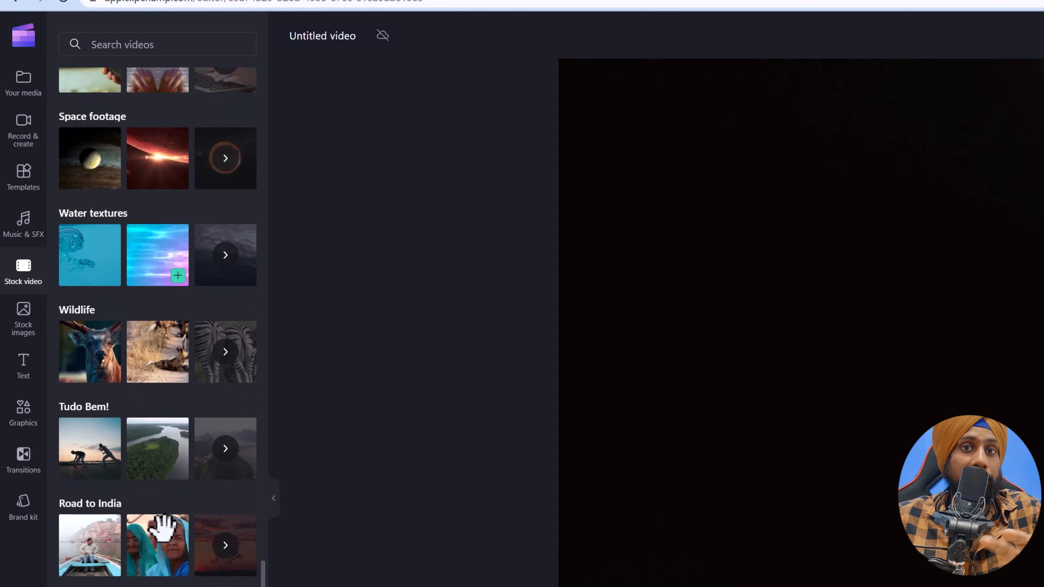
pyautogui.scroll(-7, 172, 545)
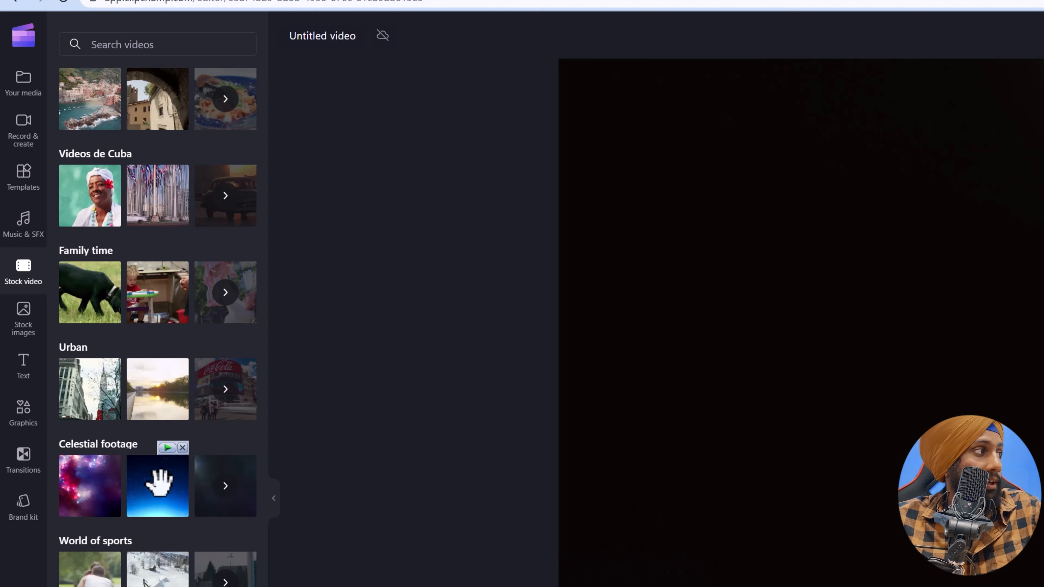
pyautogui.scroll(-5, 135, 454)
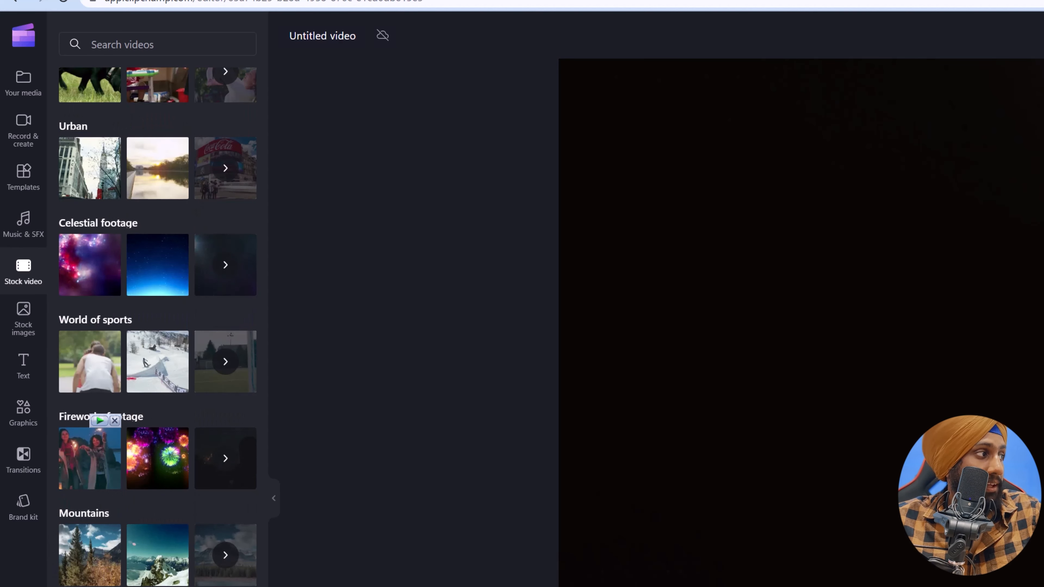
pyautogui.scroll(-15, 158, 327)
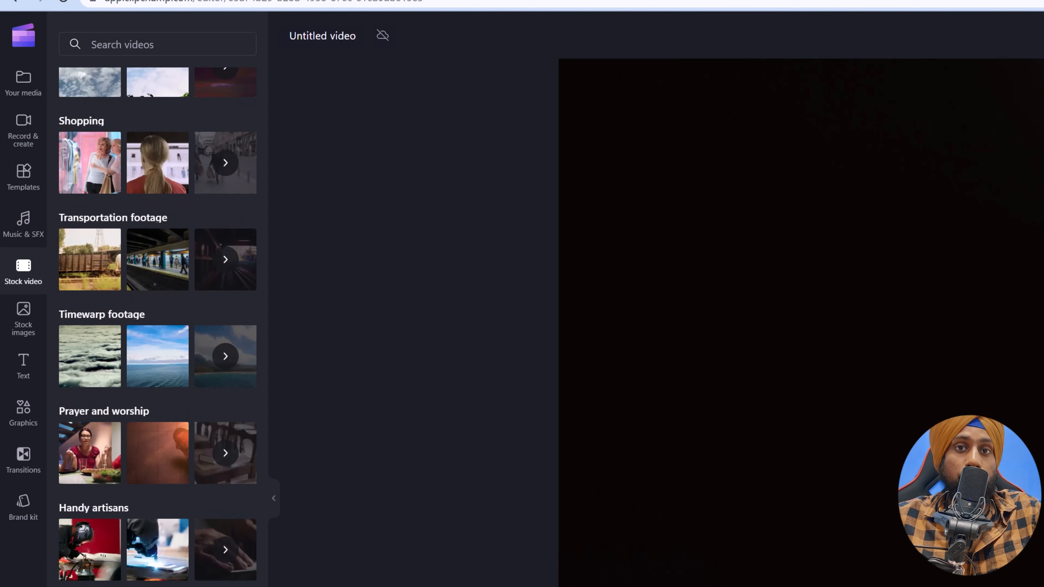
pyautogui.scroll(20, 155, 284)
pyautogui.scroll(10, 158, 329)
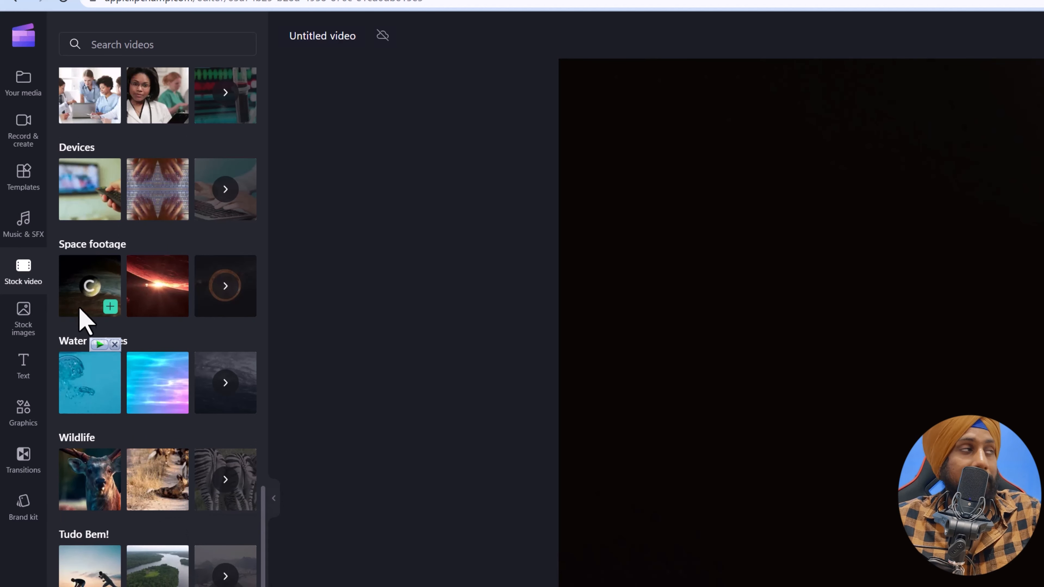
# Browse the stock image categories from the beginning of the list and view all images in The future of creativity.
pyautogui.click(18, 326)
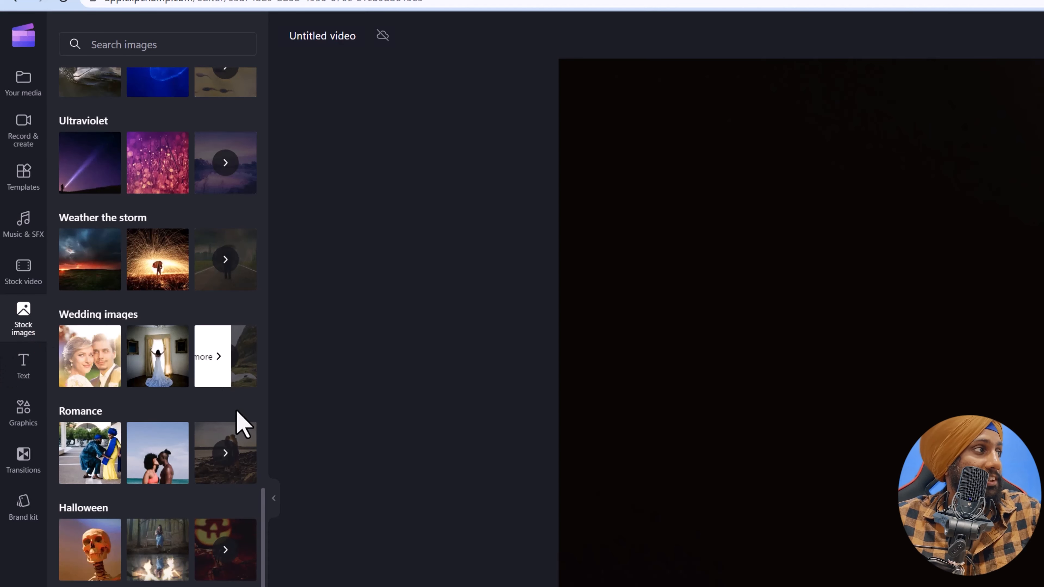
pyautogui.scroll(20, 207, 463)
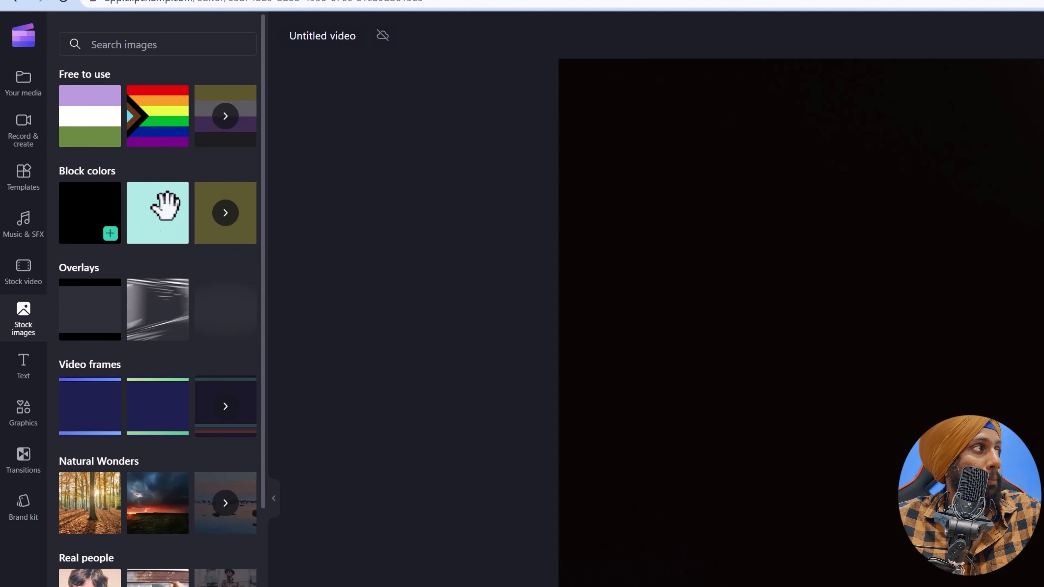
pyautogui.scroll(-10, 136, 460)
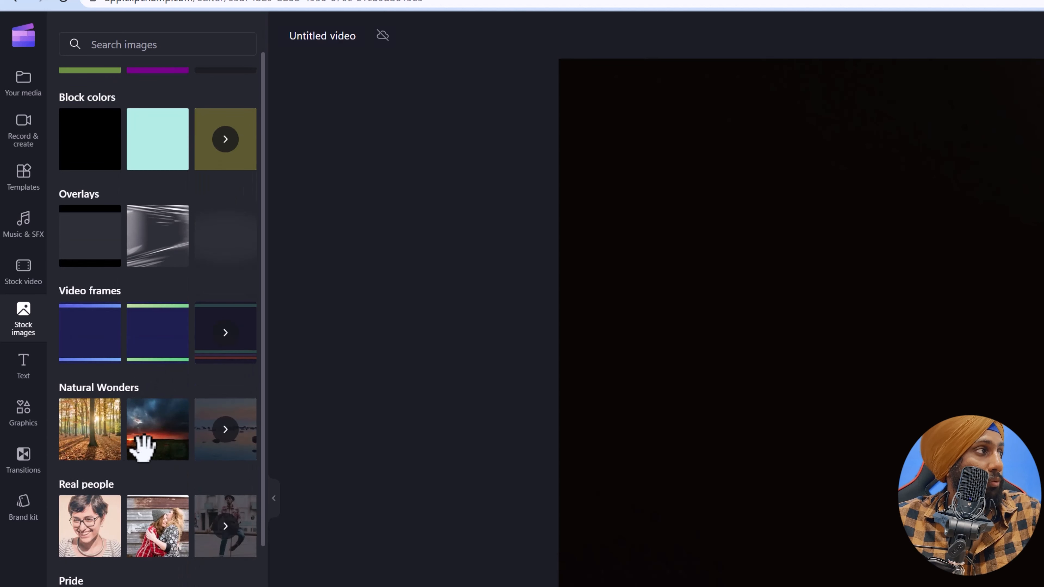
pyautogui.scroll(-3, 123, 468)
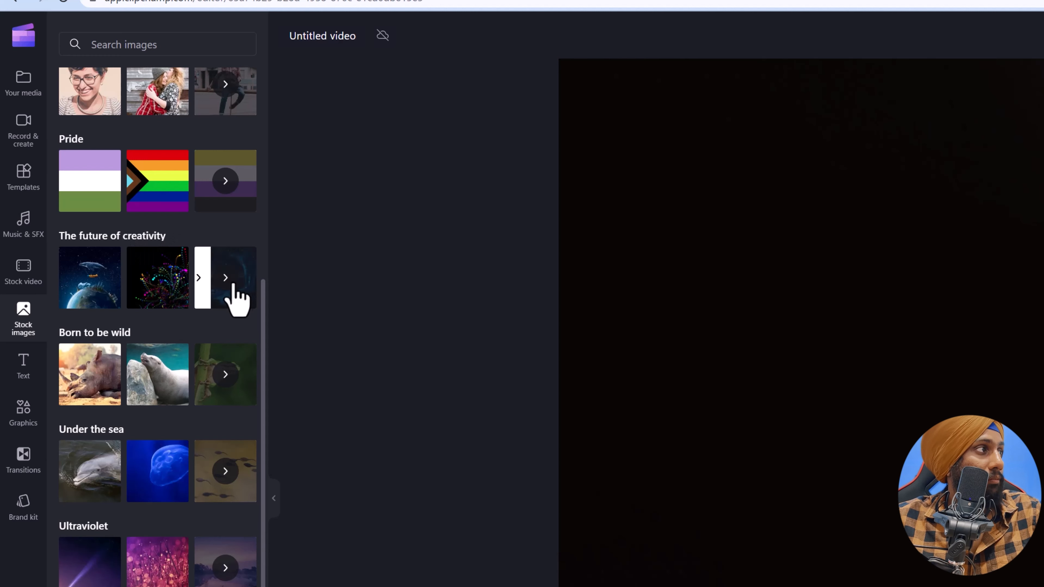
pyautogui.click(222, 290)
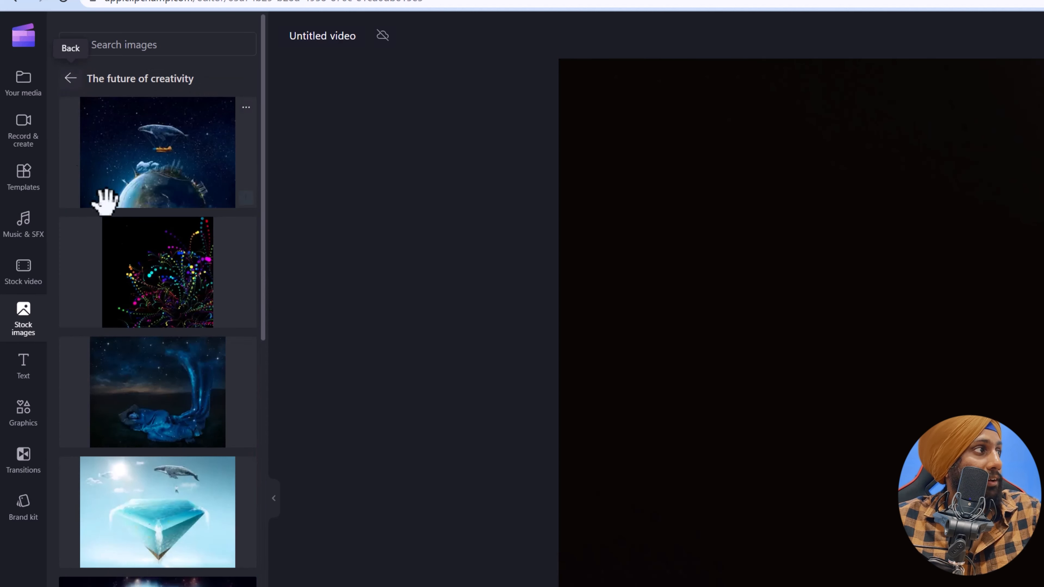
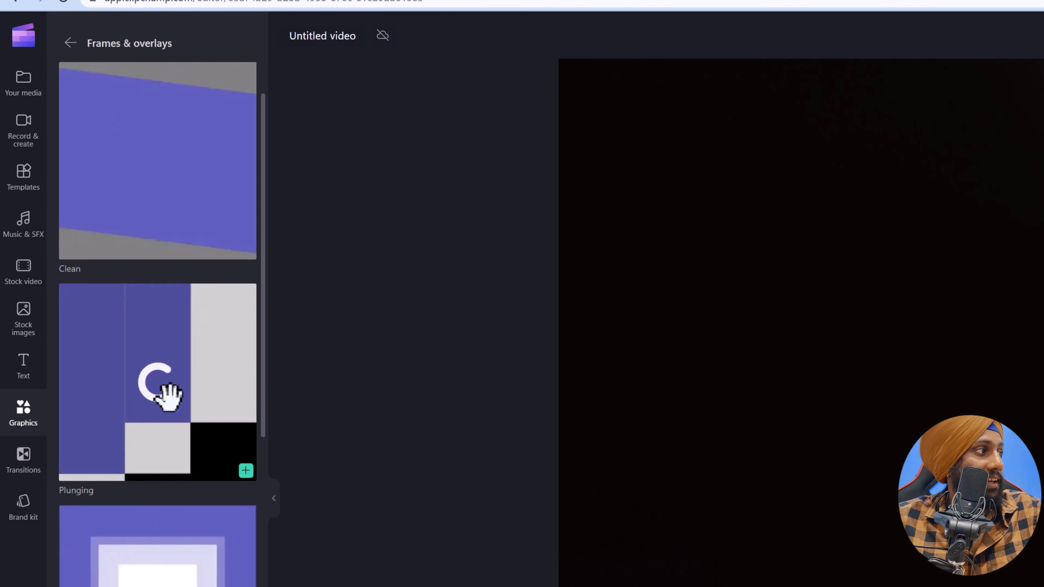
# View the Frames & overlays and Backgrounds graphics, and look through the sticker categories.
pyautogui.scroll(2, 99, 123)
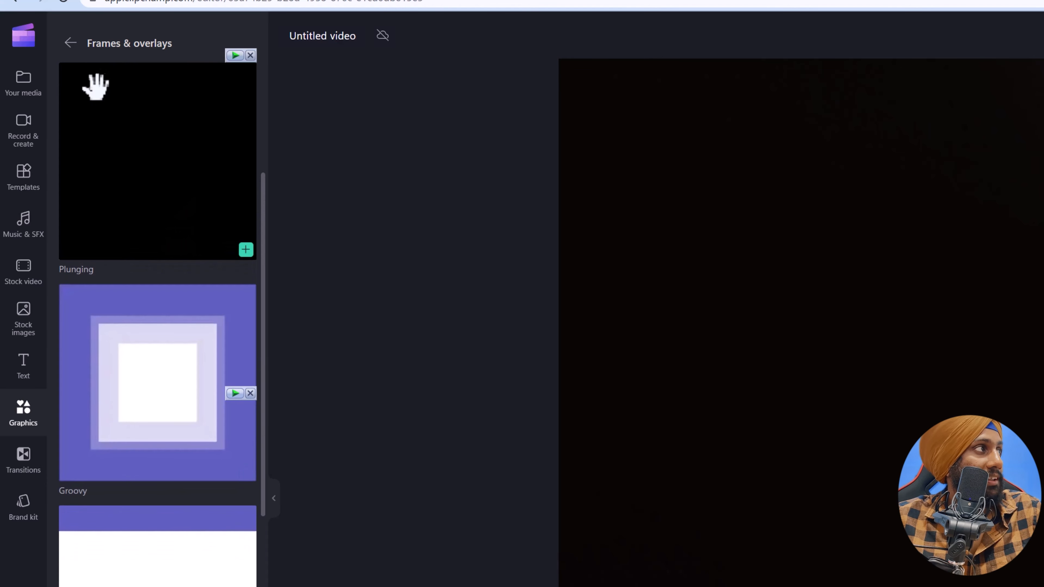
pyautogui.click(71, 42)
pyautogui.click(246, 163)
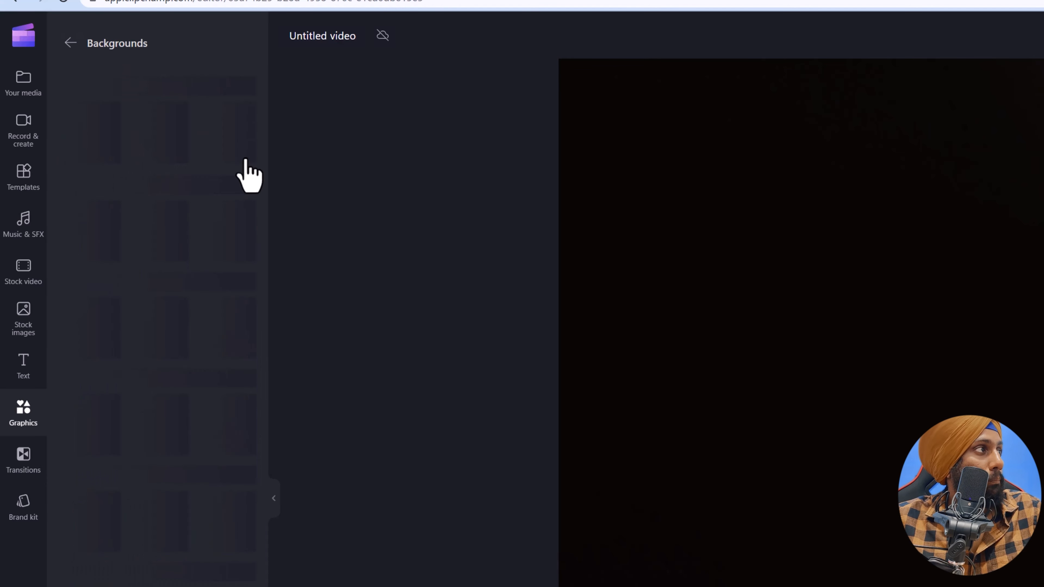
pyautogui.click(68, 46)
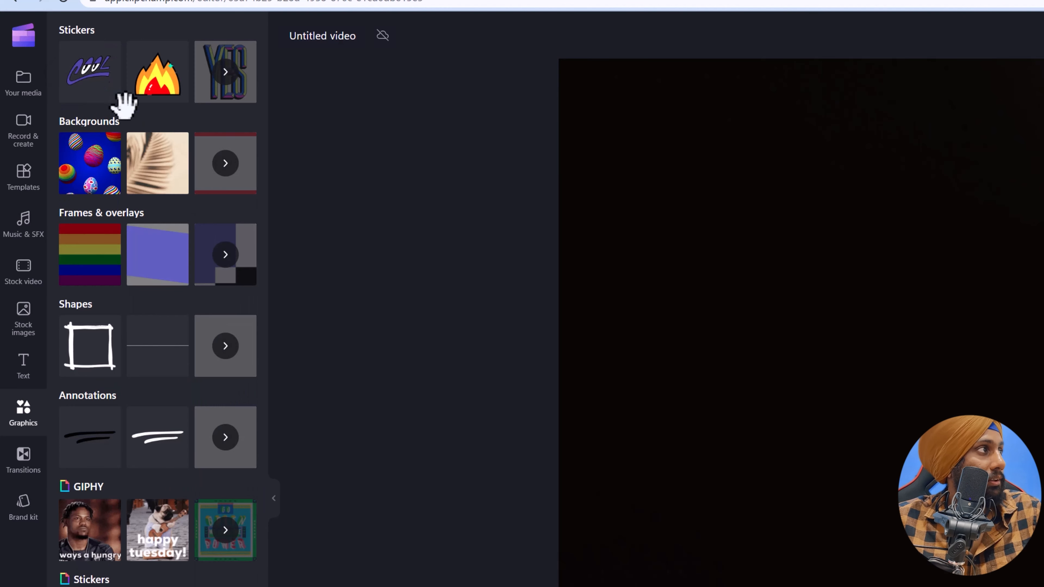
pyautogui.click(230, 84)
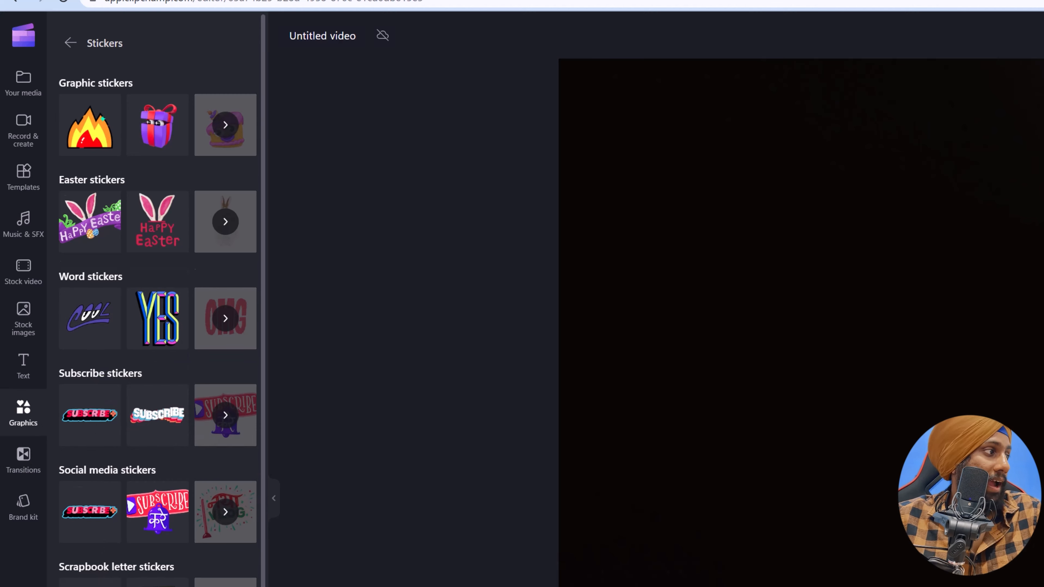
pyautogui.scroll(-3, 158, 321)
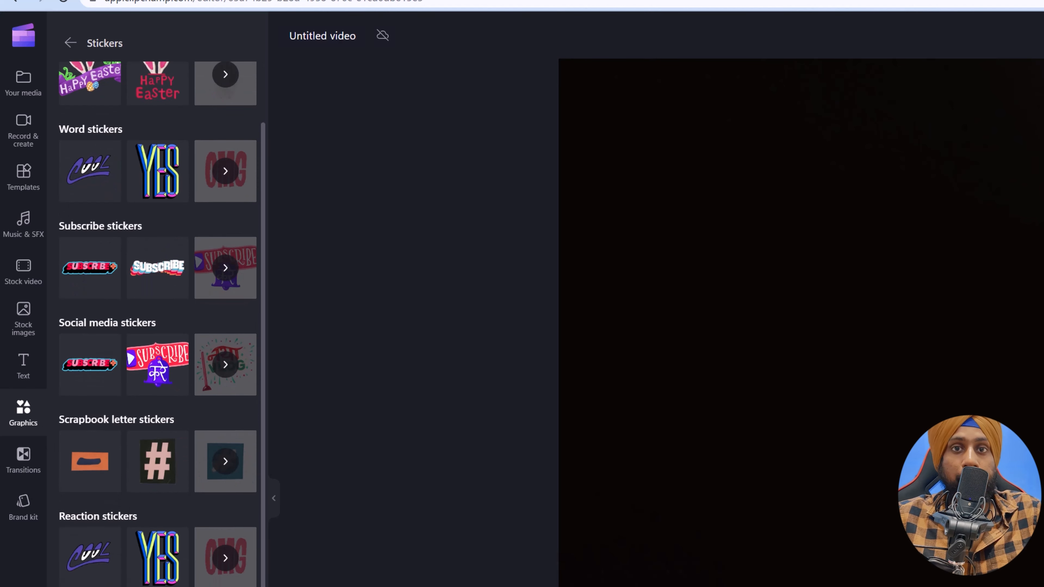
# Look through the available transitions and show the brand kit.
pyautogui.click(39, 473)
pyautogui.scroll(-10, 164, 288)
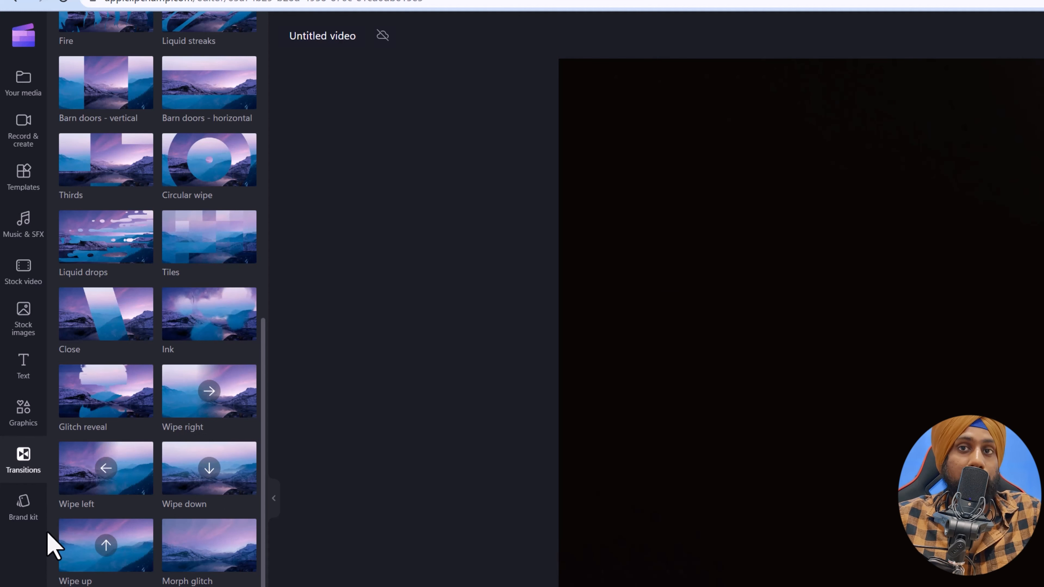
pyautogui.click(23, 519)
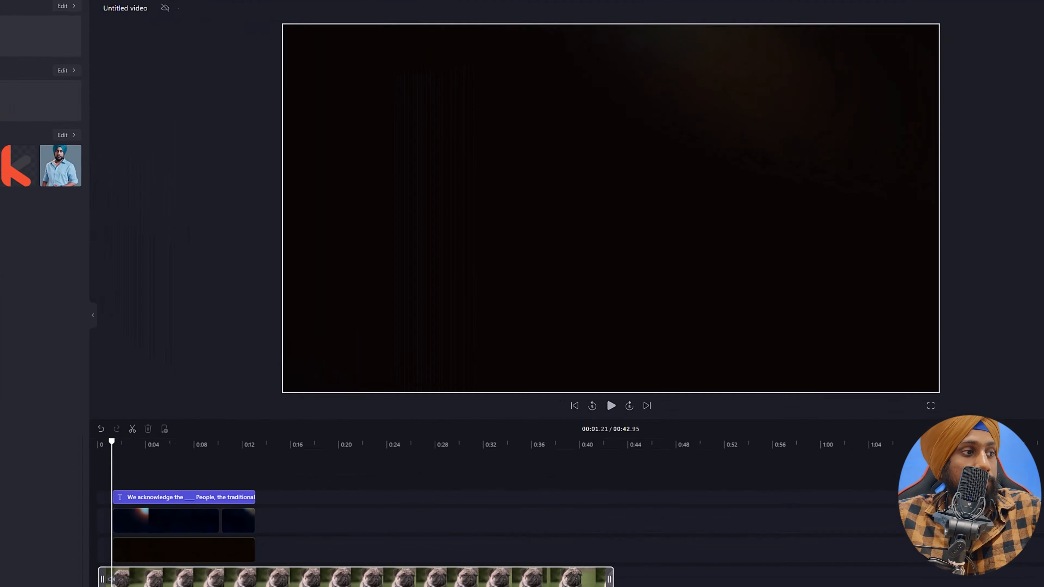
# Split the pug clip on the timeline at 00:26.44 and undo the split.
pyautogui.click(482, 577)
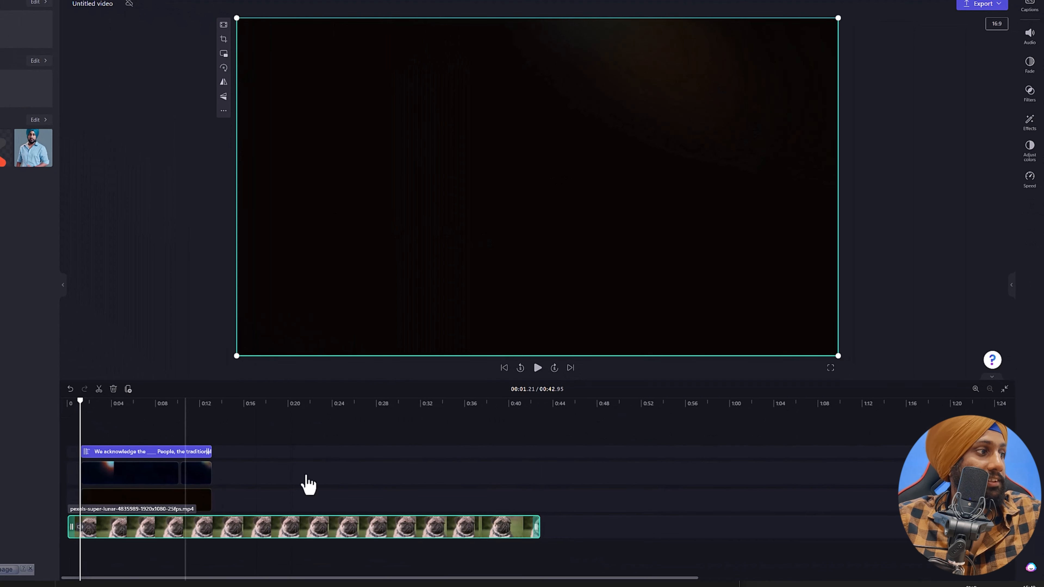
pyautogui.moveTo(420, 406); pyautogui.dragTo(773, 402)
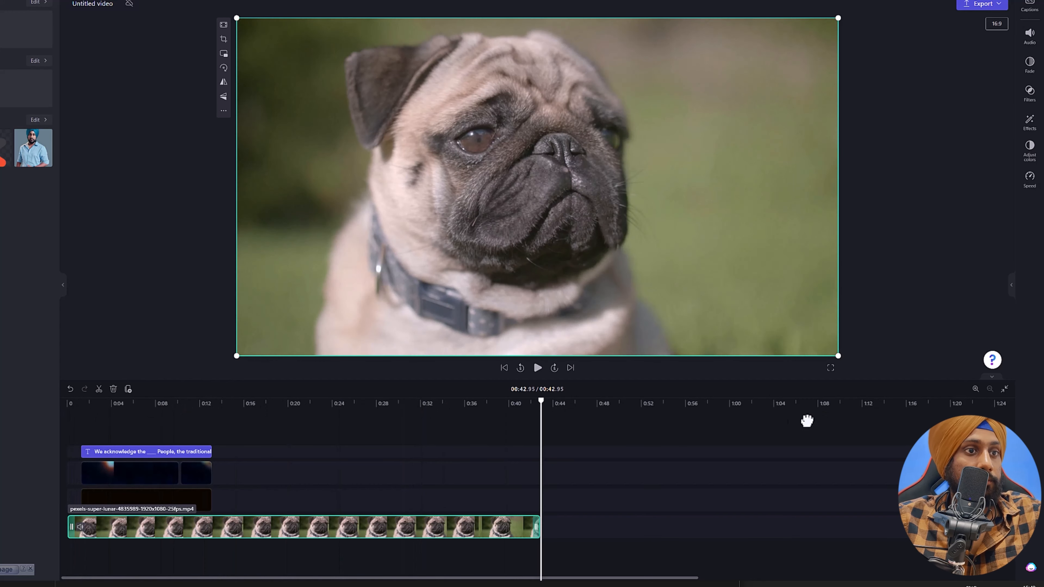
pyautogui.moveTo(489, 421); pyautogui.dragTo(357, 426)
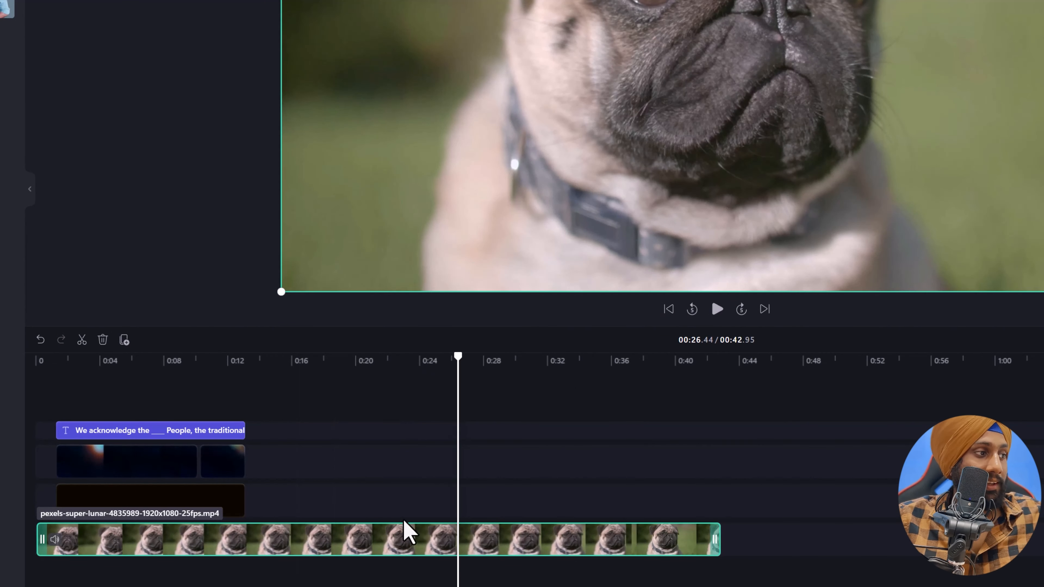
pyautogui.press('s')
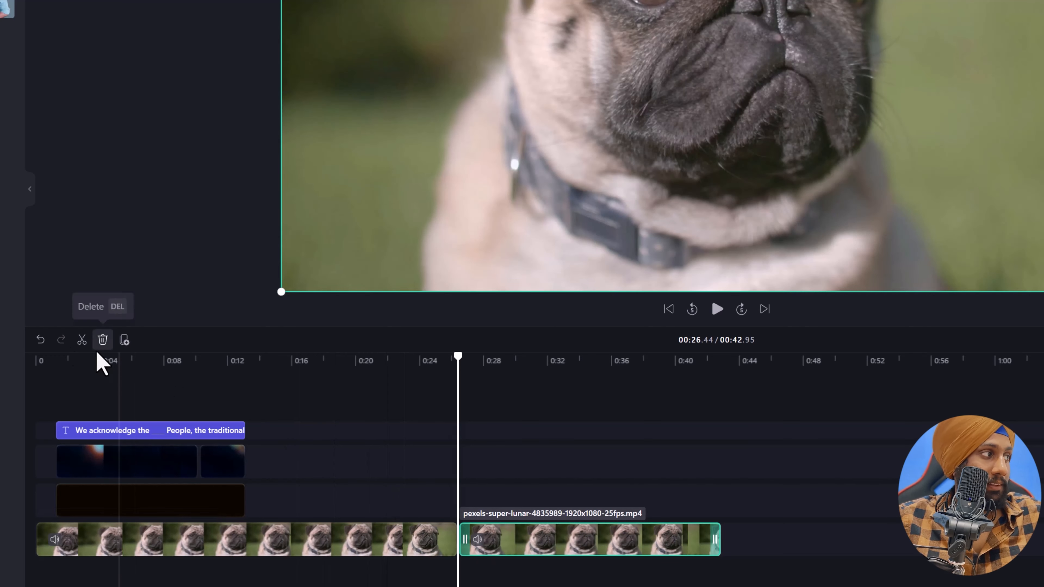
pyautogui.click(44, 341)
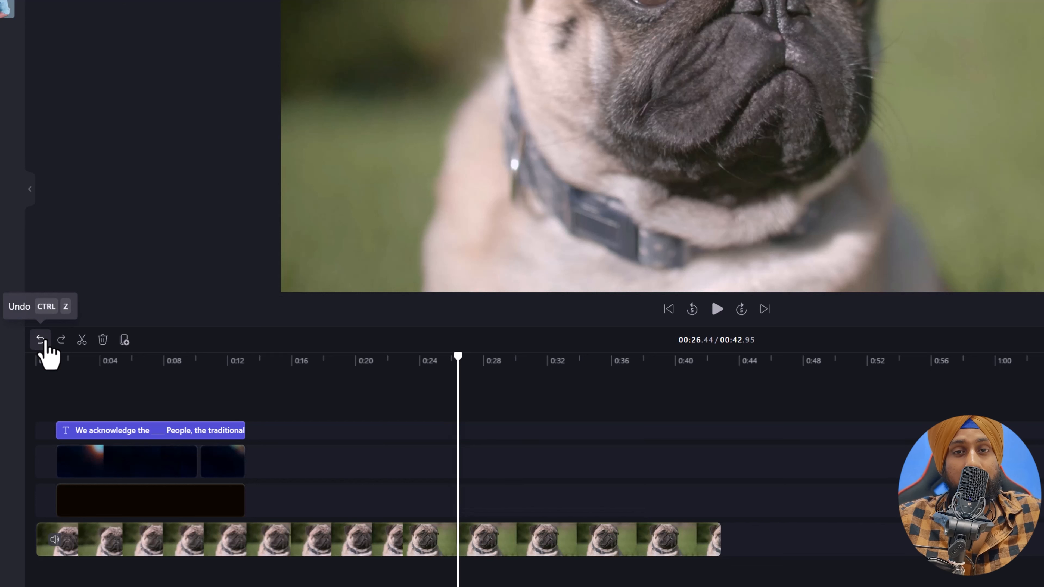
pyautogui.click(82, 341)
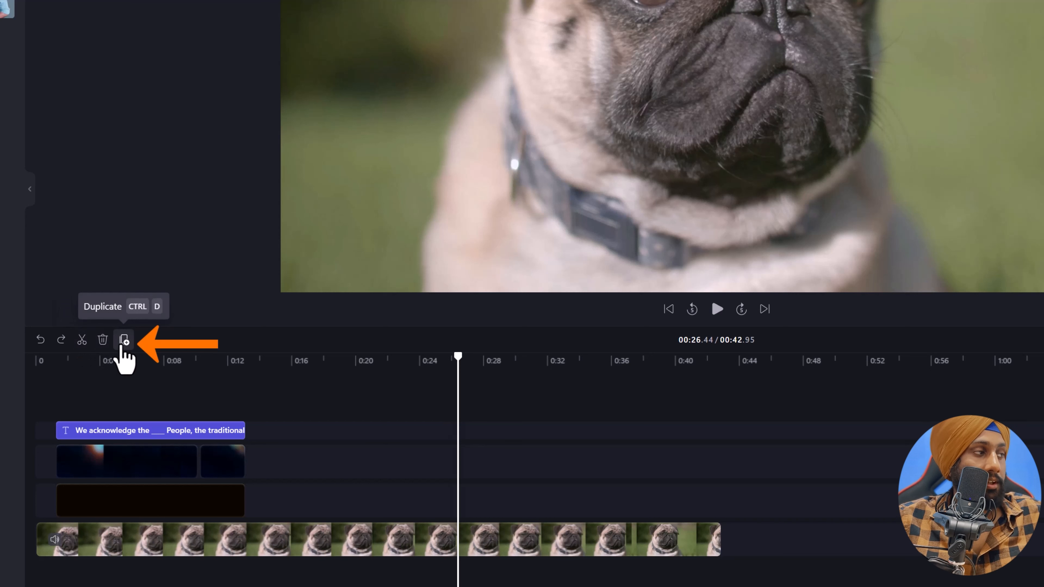
# Play a short stretch of the video in the preview and pause it at 00:27.77.
pyautogui.click(718, 312)
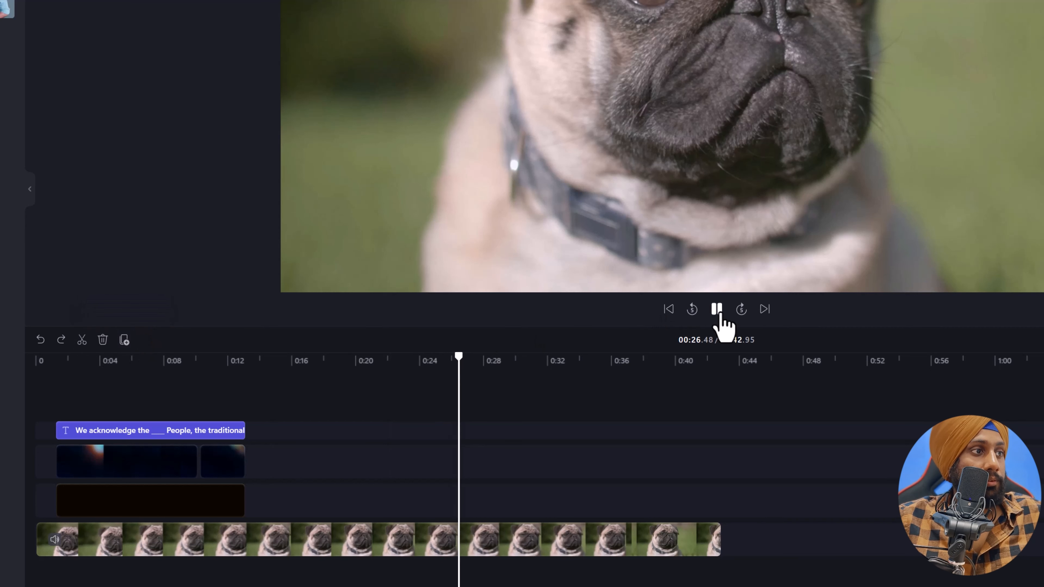
pyautogui.click(719, 317)
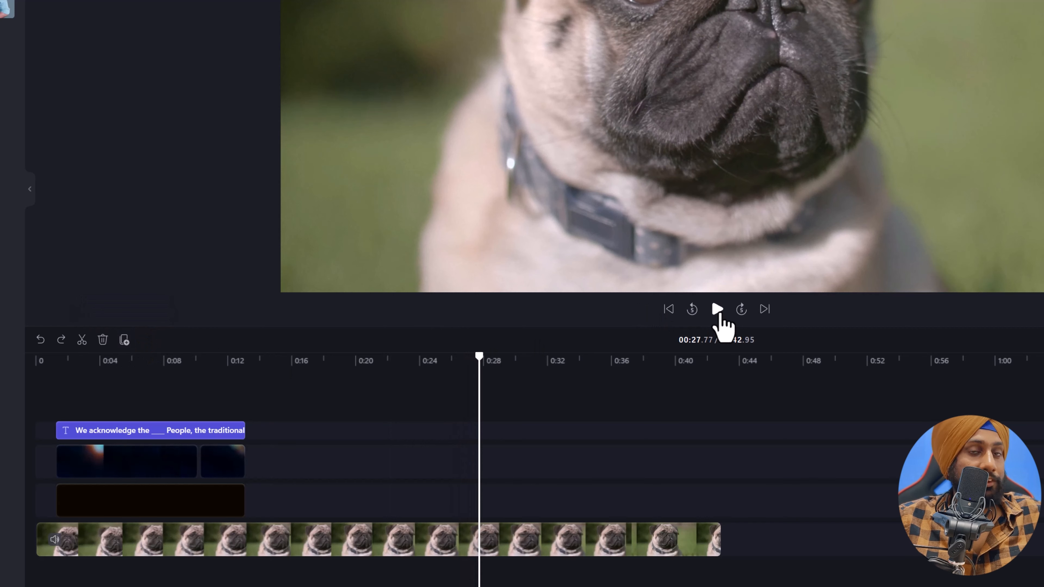
# Shrink and reposition the pug clip in the preview, and fit it back to the full frame.
pyautogui.click(409, 8)
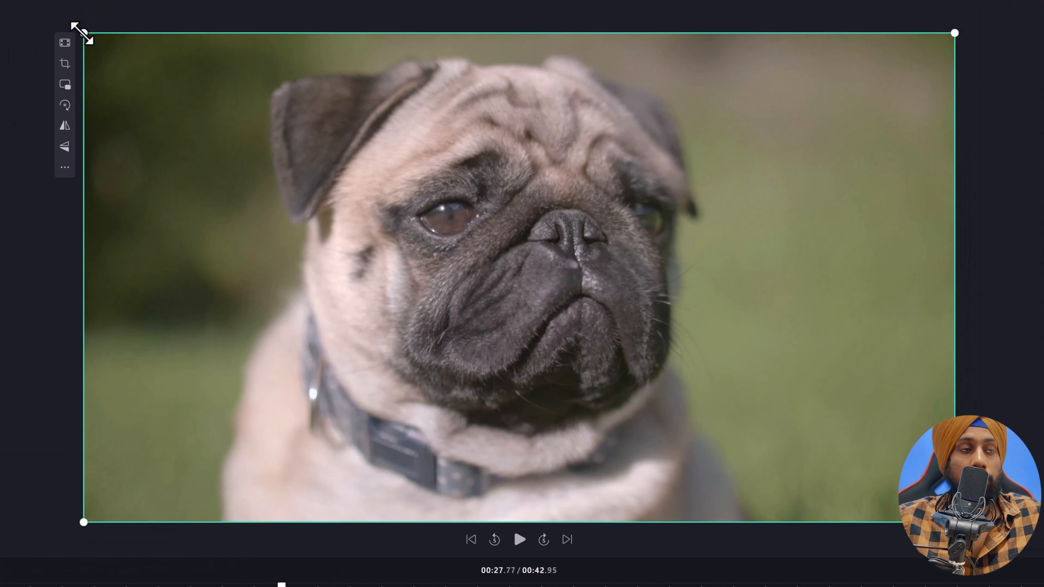
pyautogui.moveTo(81, 32); pyautogui.dragTo(205, 129)
pyautogui.moveTo(525, 280); pyautogui.dragTo(496, 287)
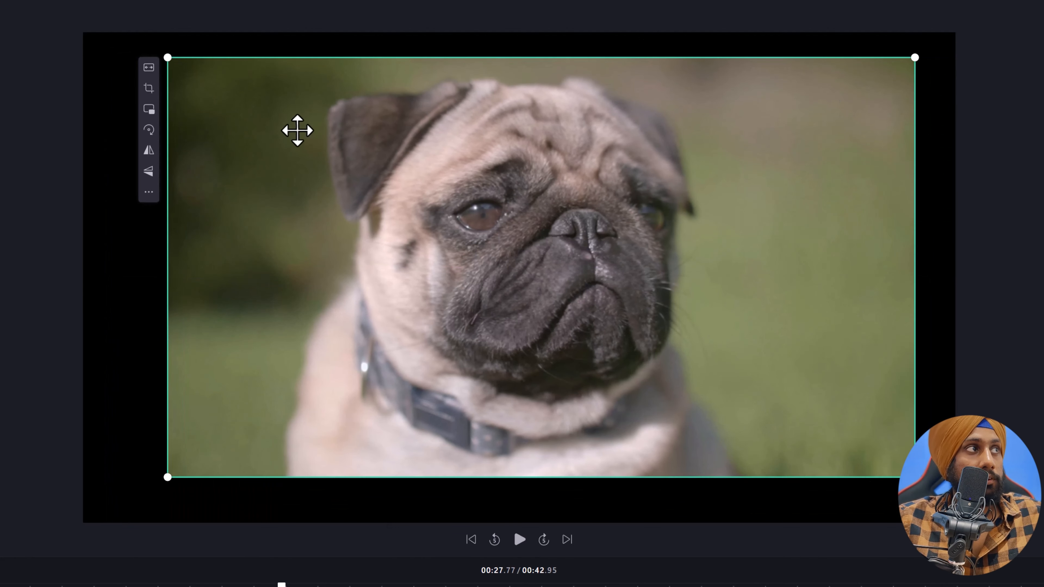
pyautogui.click(148, 68)
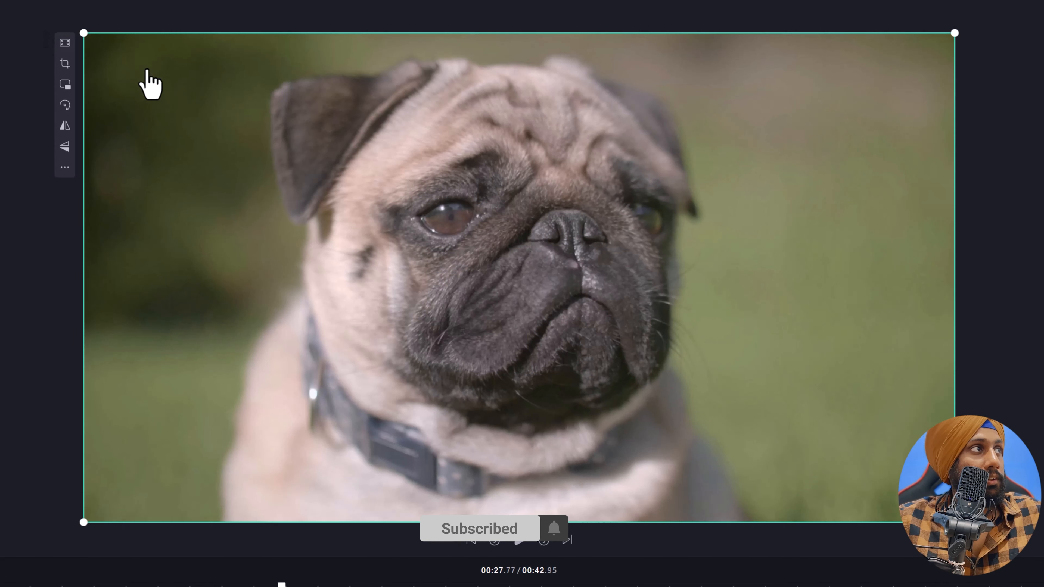
# Try cropping the pug clip from its left side, restore the crop to the full frame and finish cropping.
pyautogui.click(65, 64)
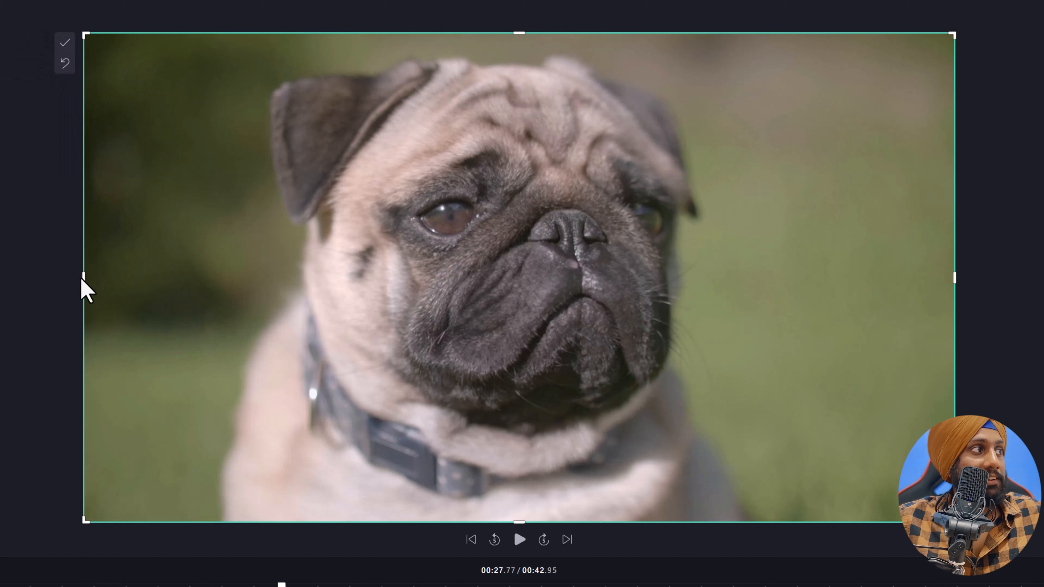
pyautogui.moveTo(83, 279); pyautogui.dragTo(213, 280)
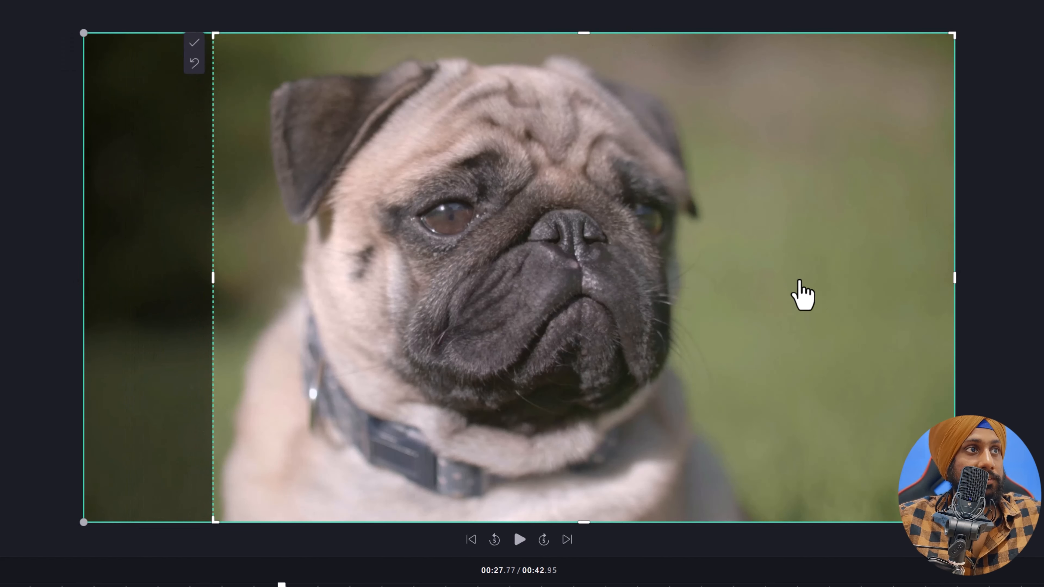
pyautogui.moveTo(955, 276); pyautogui.dragTo(987, 285)
pyautogui.moveTo(210, 279); pyautogui.dragTo(14, 263)
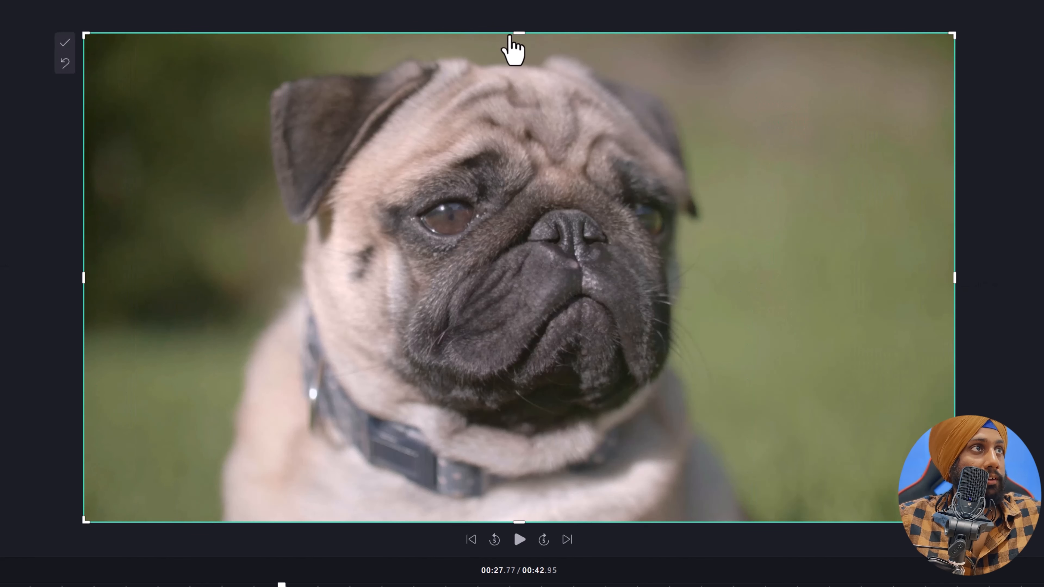
pyautogui.moveTo(517, 32); pyautogui.dragTo(550, 11)
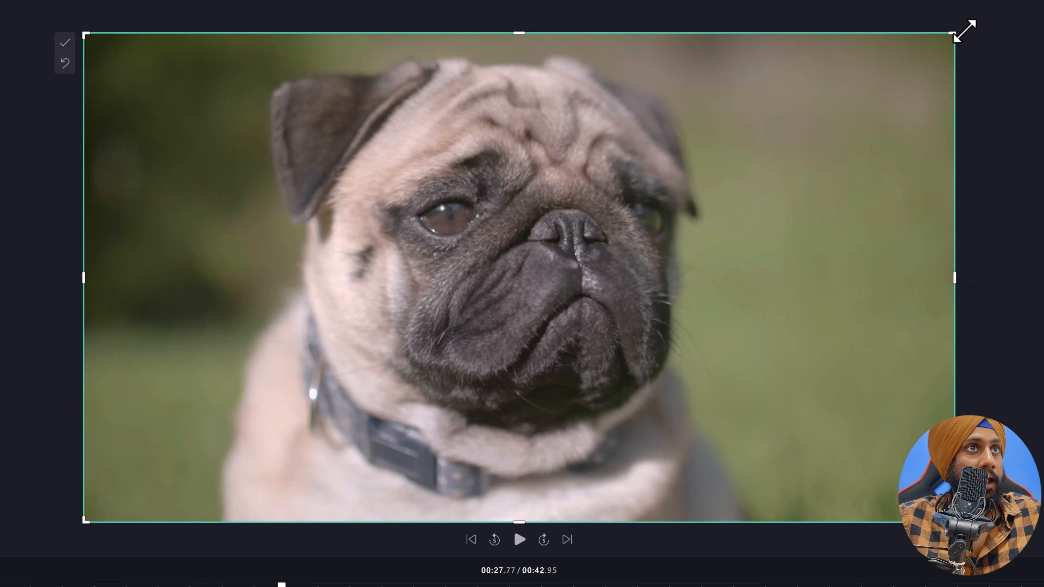
pyautogui.moveTo(953, 35)
pyautogui.mouseDown()
pyautogui.moveTo(761, 134)
pyautogui.moveTo(541, 217)
pyautogui.moveTo(853, 70)
pyautogui.moveTo(718, 170)
pyautogui.moveTo(962, 56)
pyautogui.moveTo(954, 33)
pyautogui.mouseUp()
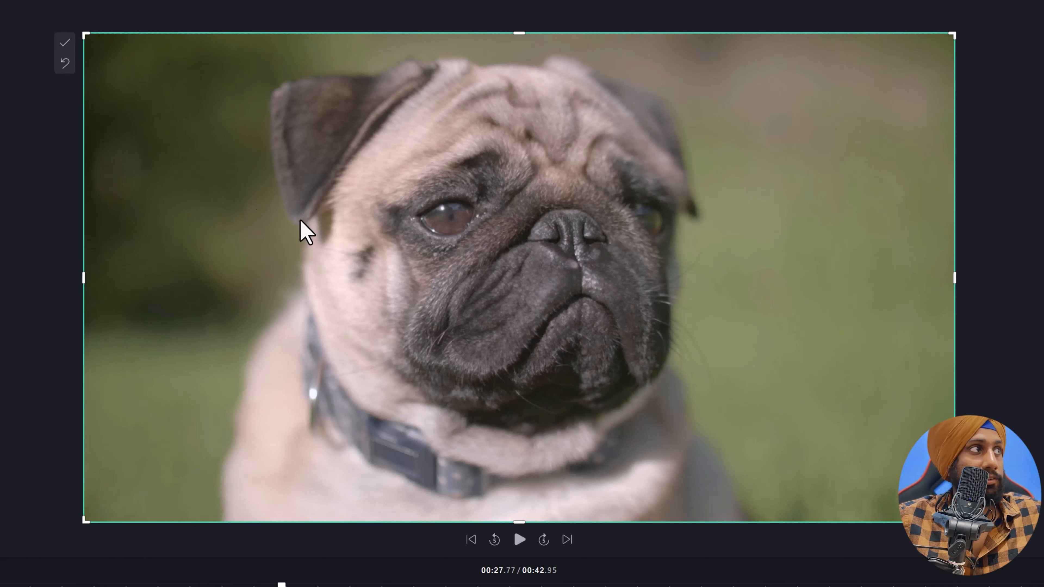
pyautogui.click(65, 43)
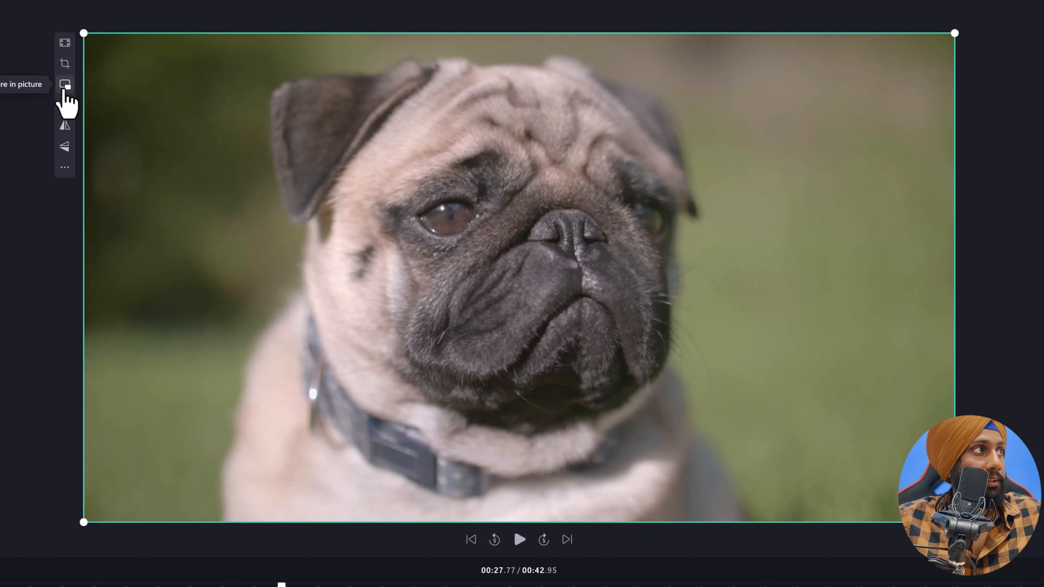
# Try the top left and top right picture-in-picture placements, move the clip near the center, and undo these changes.
pyautogui.click(64, 90)
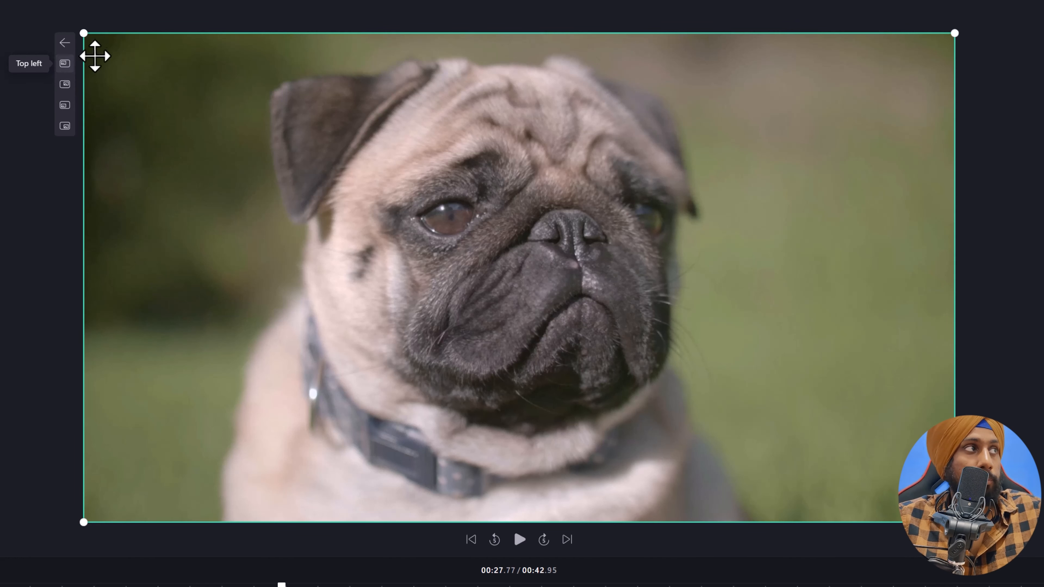
pyautogui.click(66, 64)
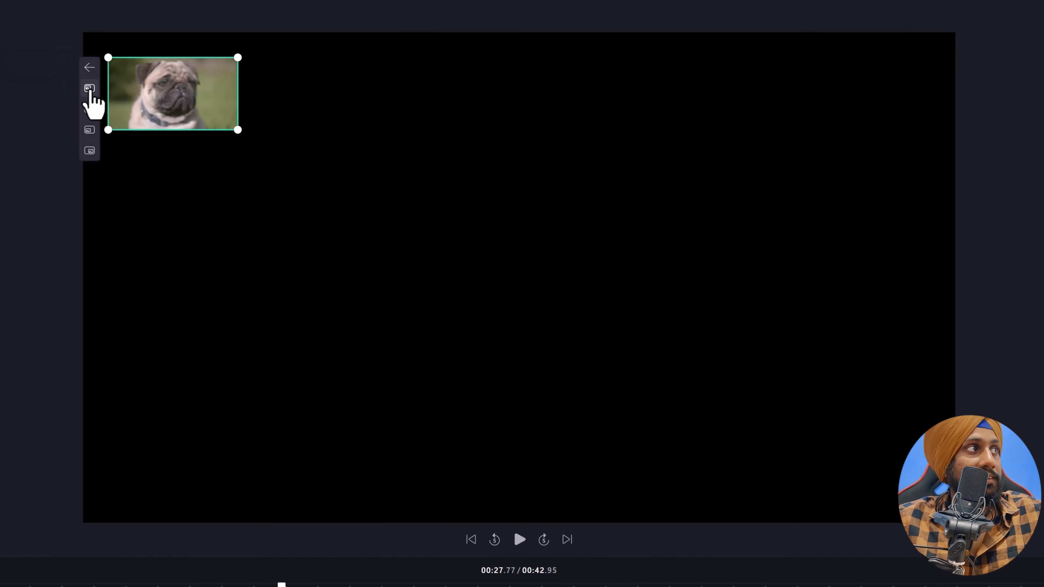
pyautogui.click(89, 108)
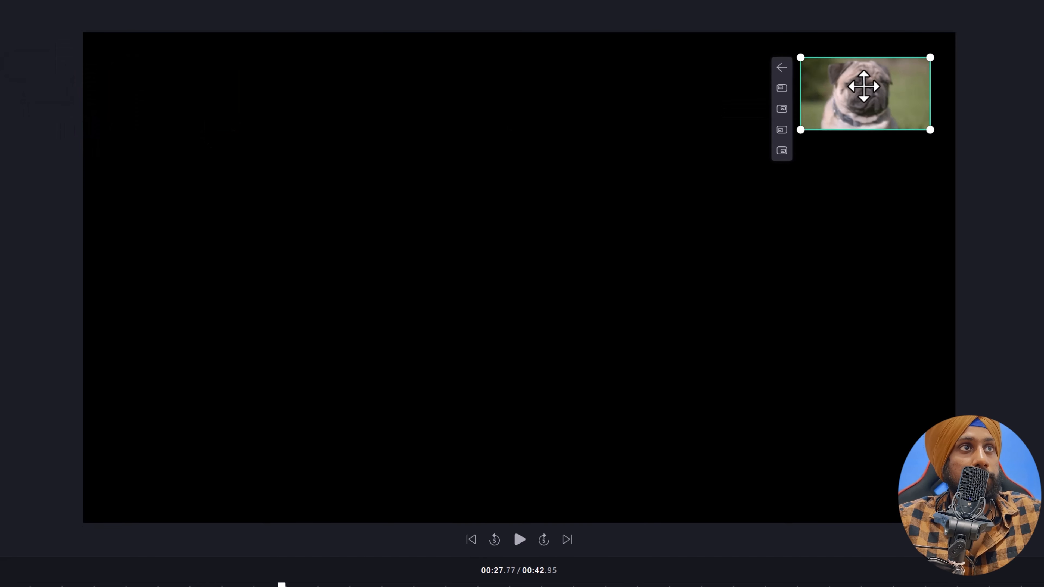
pyautogui.moveTo(857, 88); pyautogui.dragTo(625, 312)
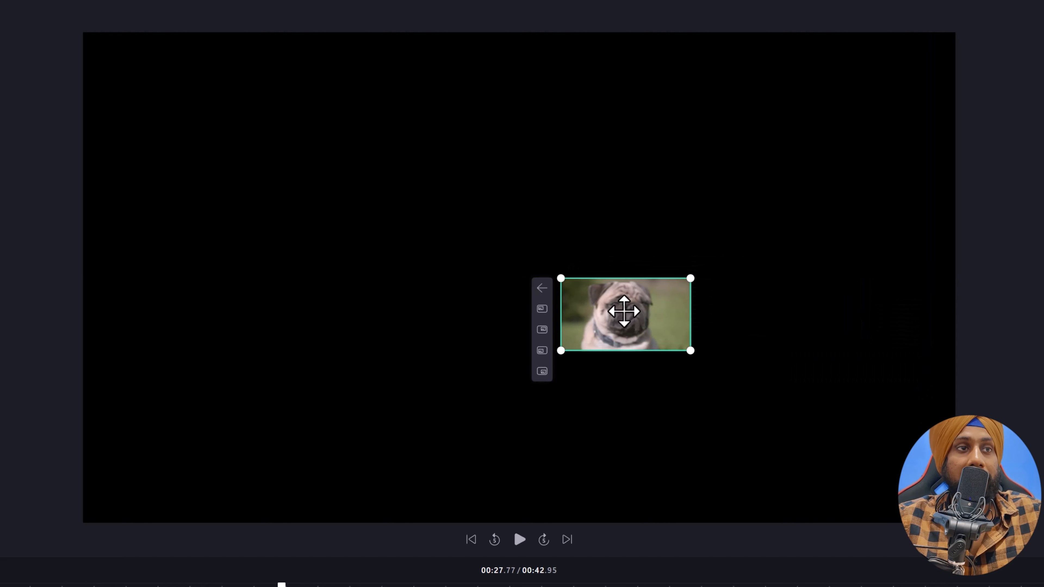
pyautogui.hotkey('ctrl', 'z')
pyautogui.hotkey('ctrl', 'z')
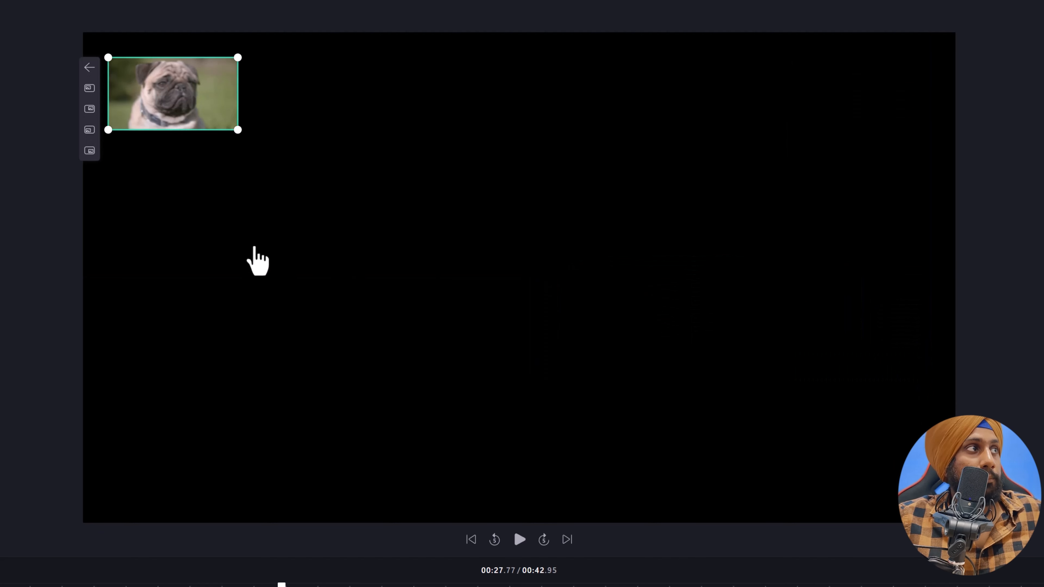
pyautogui.hotkey('ctrl', 'z')
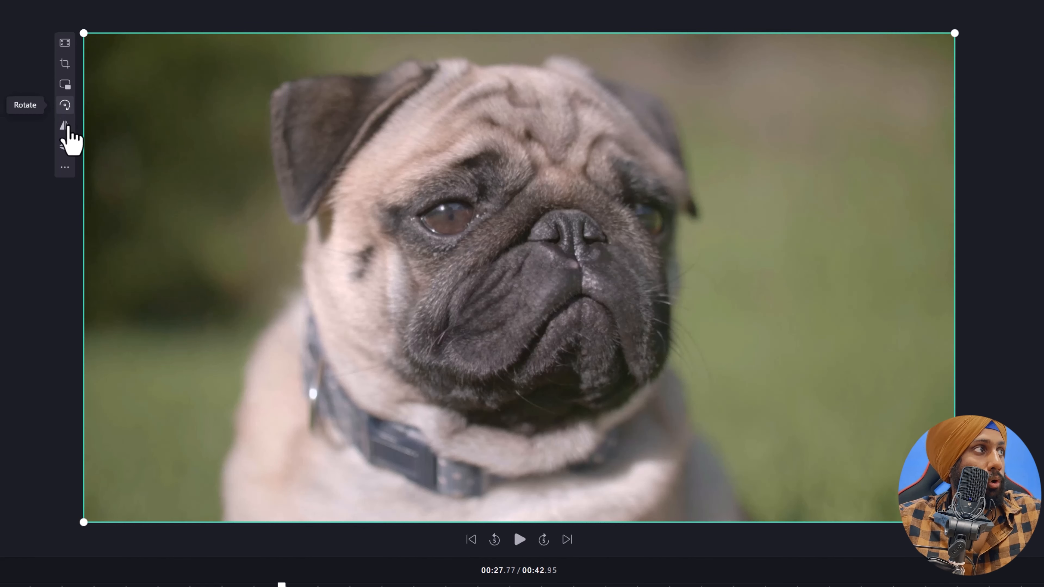
# Flip the pug clip horizontally, and try a vertical flip and reverse it.
pyautogui.click(65, 125)
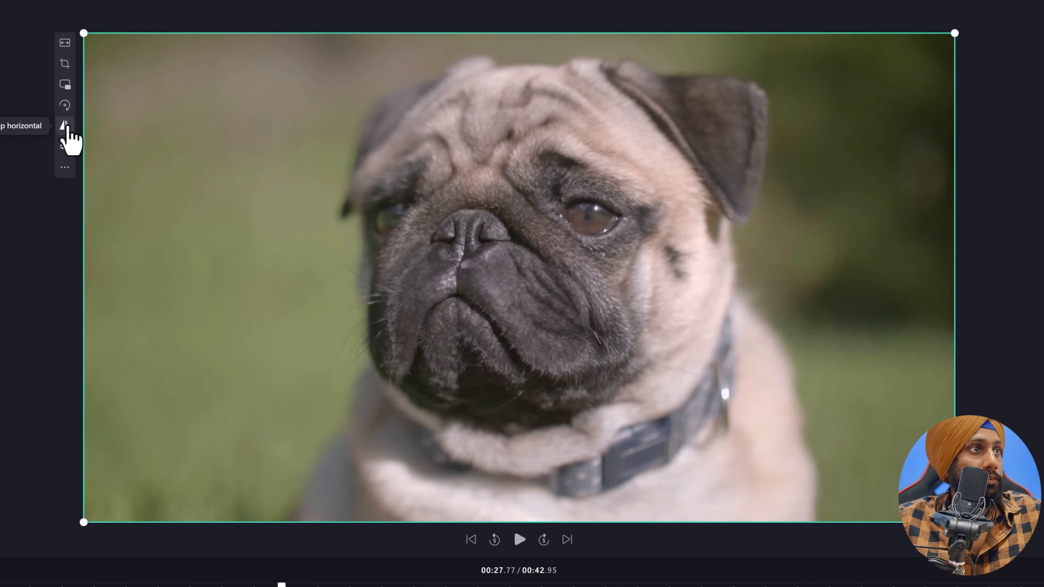
pyautogui.click(65, 126)
pyautogui.click(65, 125)
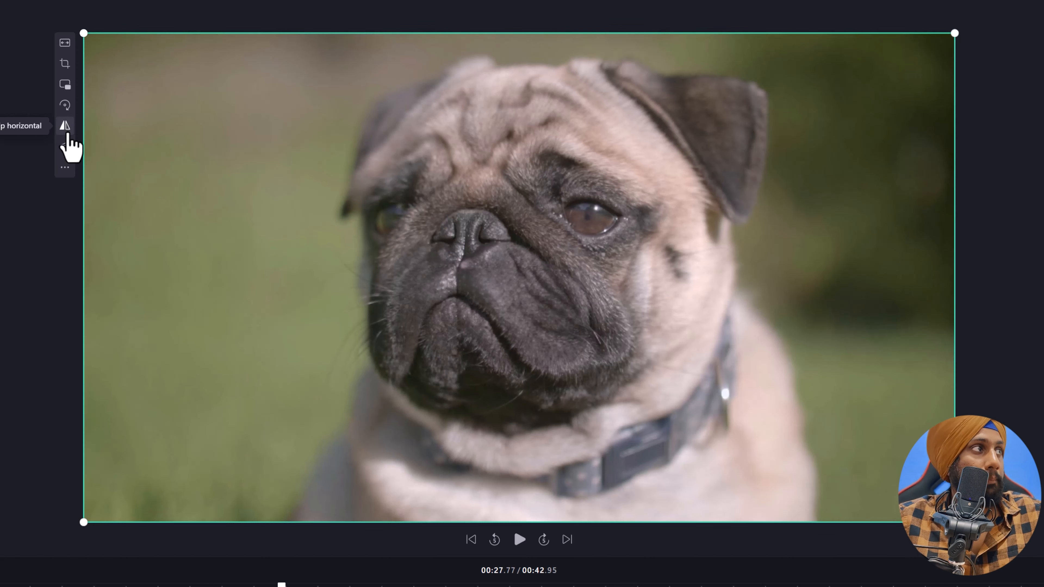
pyautogui.click(65, 146)
pyautogui.click(65, 147)
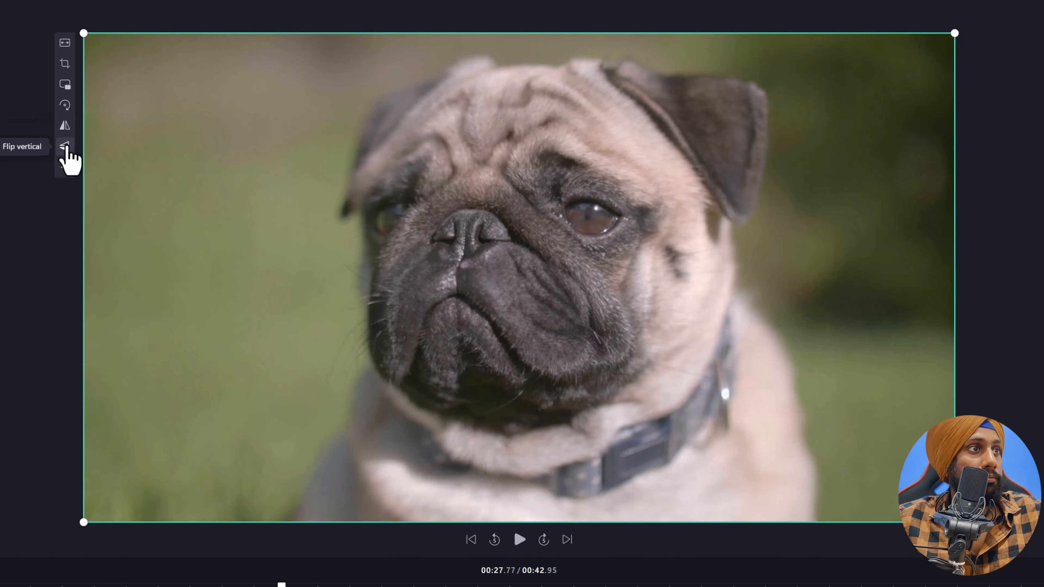
pyautogui.click(66, 131)
pyautogui.click(66, 131)
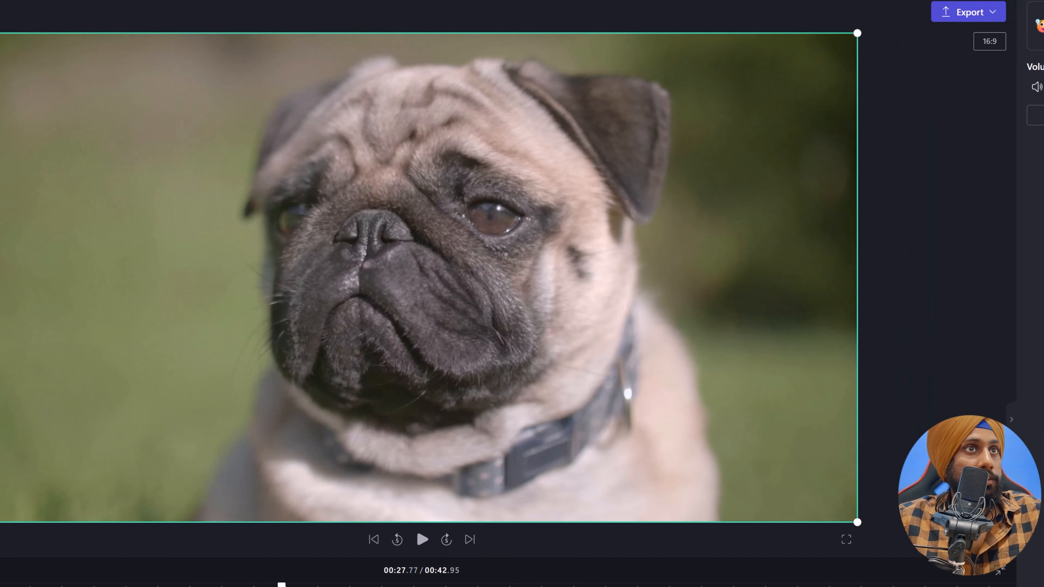
# View the captions options for the pug clip and detach its audio.
pyautogui.click(548, 230)
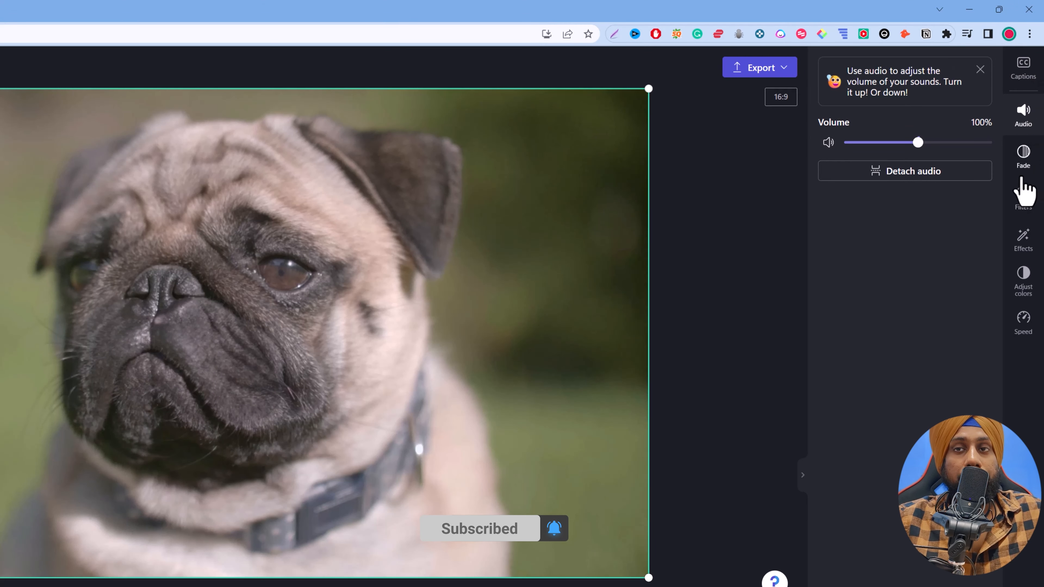
pyautogui.click(1024, 72)
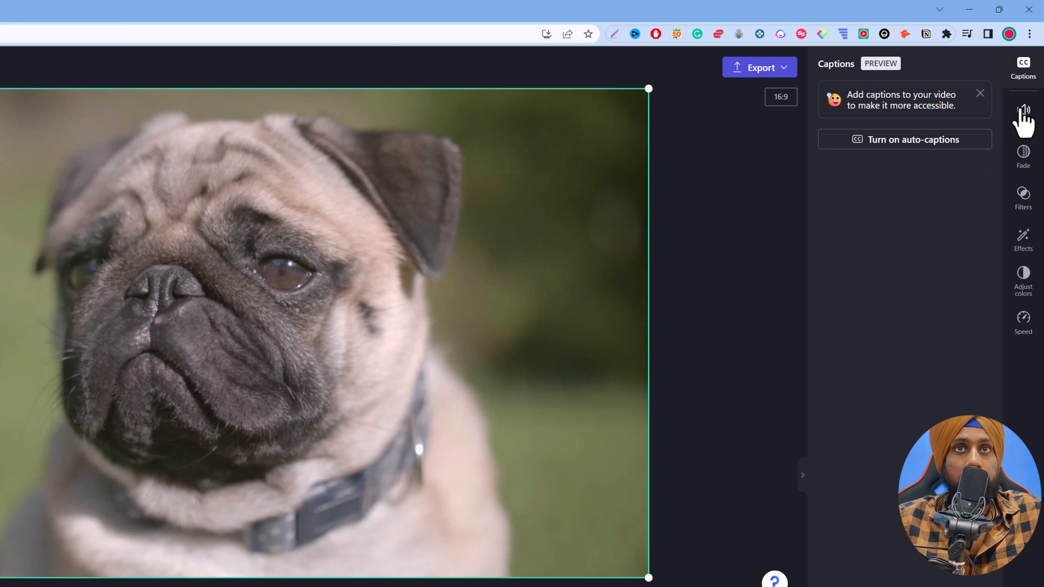
pyautogui.click(1023, 116)
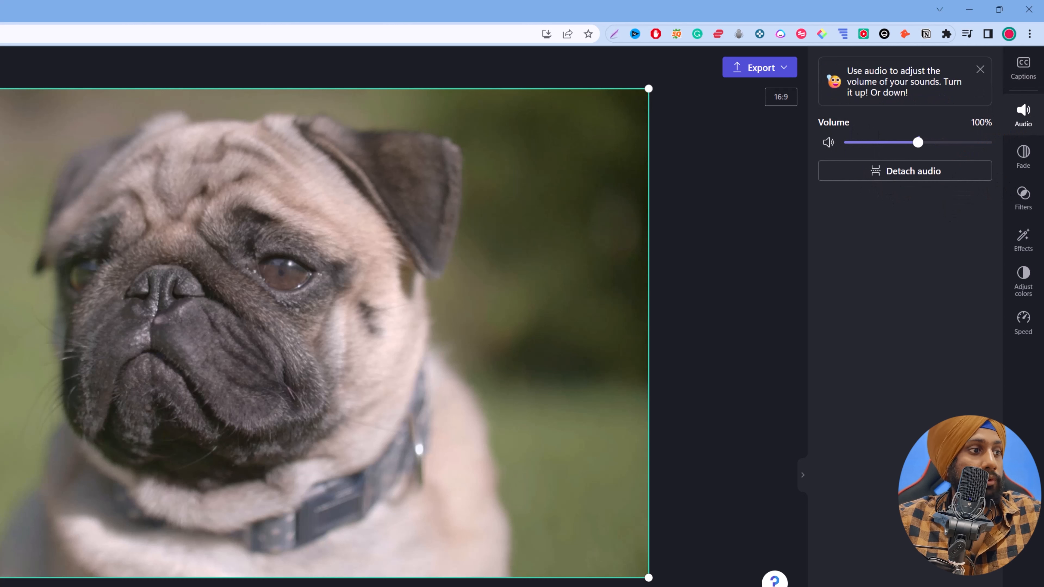
pyautogui.click(940, 179)
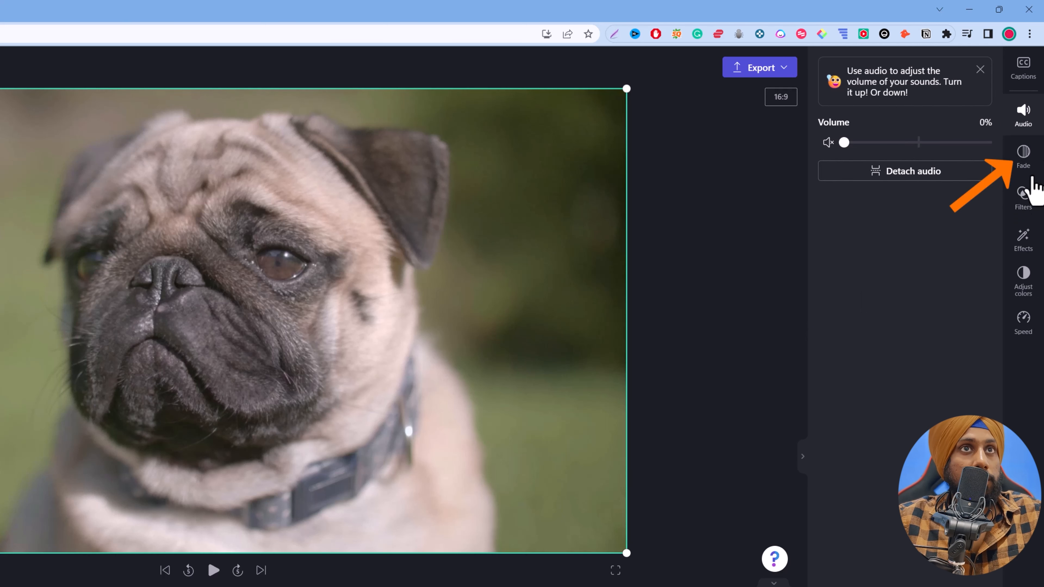
# Look at the fade-in and fade-out settings and browse the available filters for the pug clip.
pyautogui.click(1029, 162)
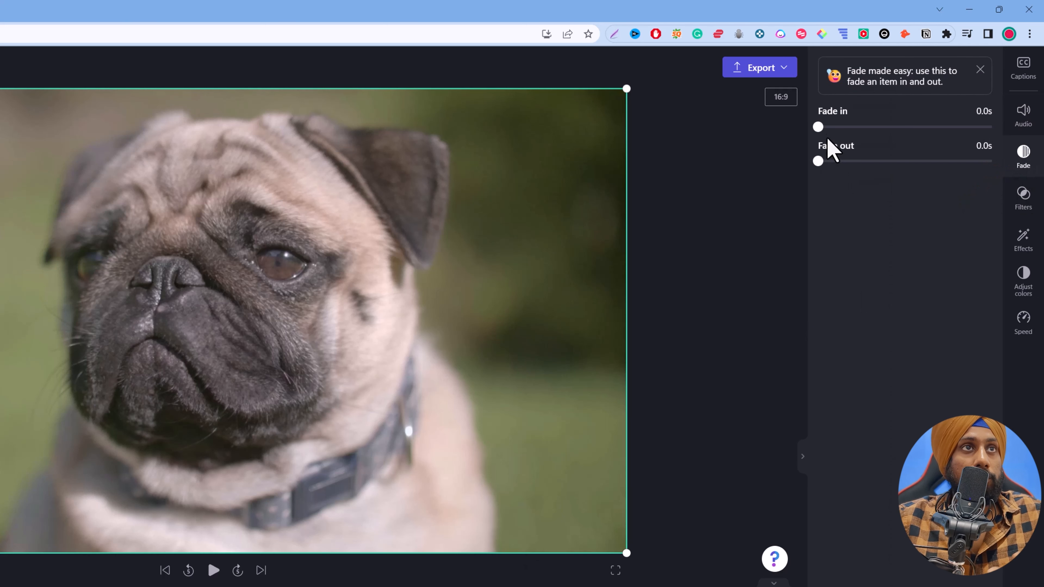
pyautogui.click(1027, 204)
pyautogui.click(1029, 160)
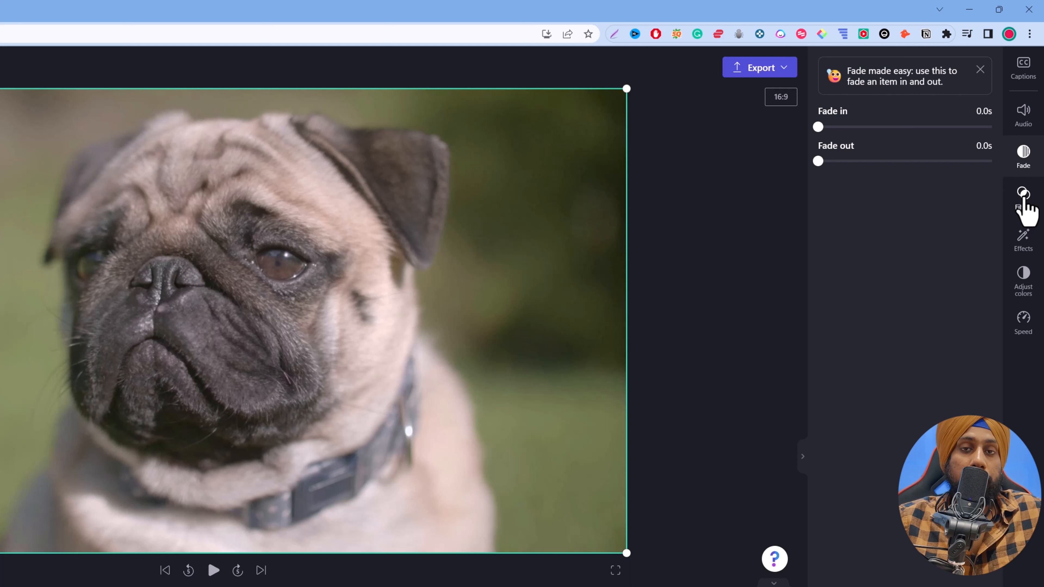
pyautogui.click(1011, 207)
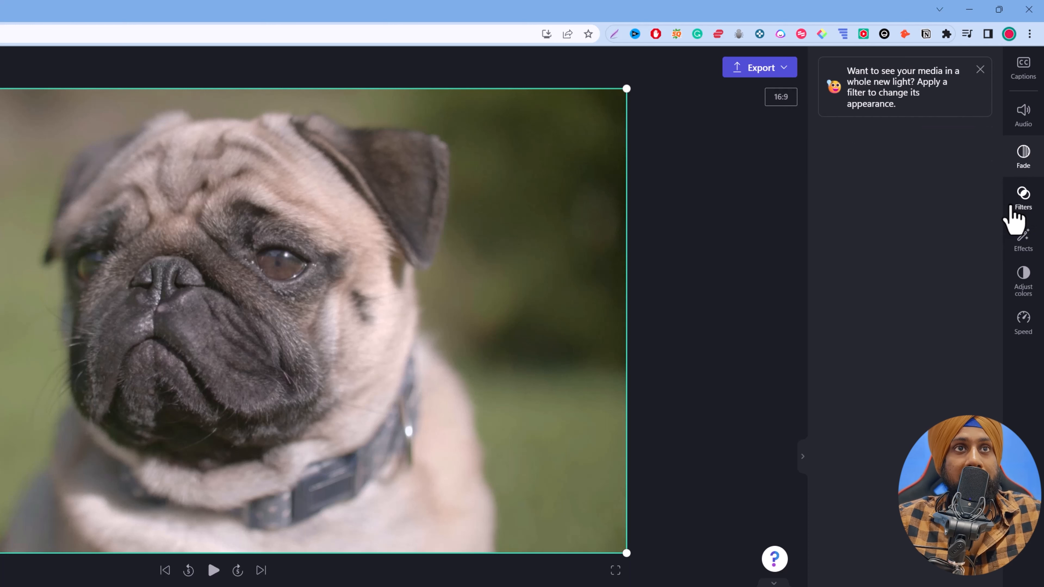
pyautogui.scroll(-10, 905, 313)
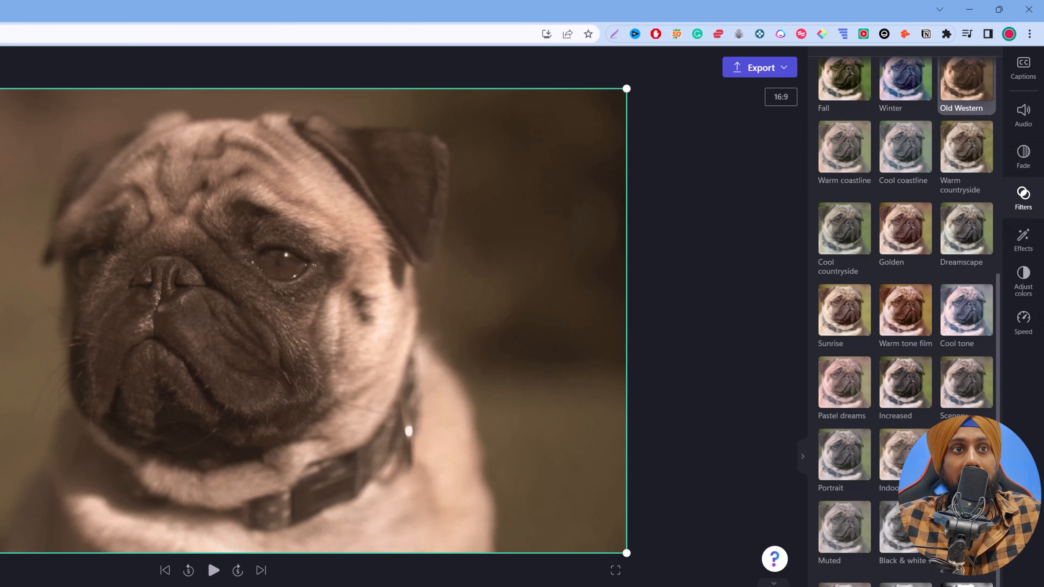
pyautogui.scroll(10, 927, 384)
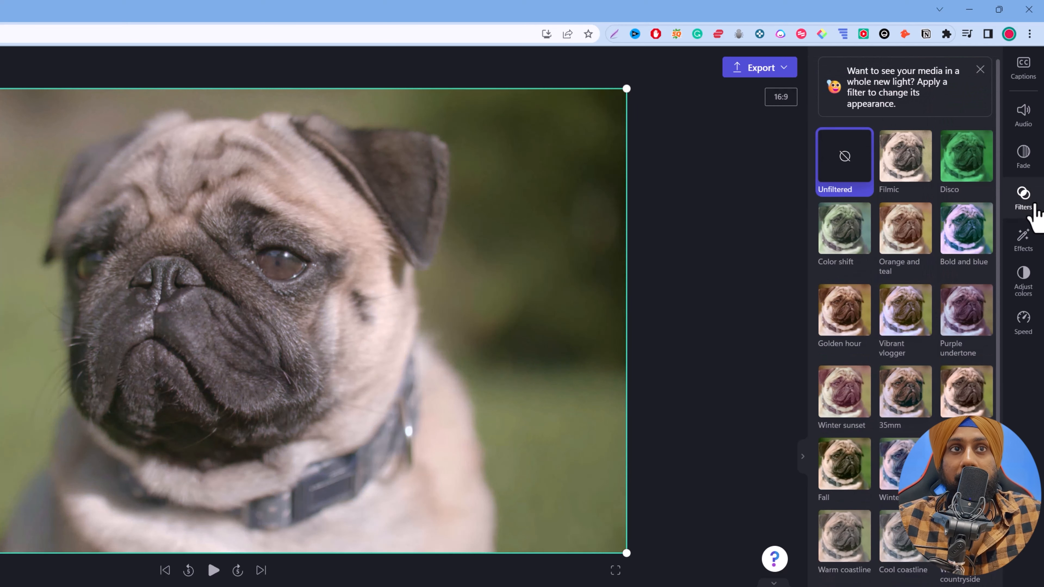
# Try the Slow zoom effect with several positions, center it at the minimum speed, and remove the effect.
pyautogui.click(1024, 241)
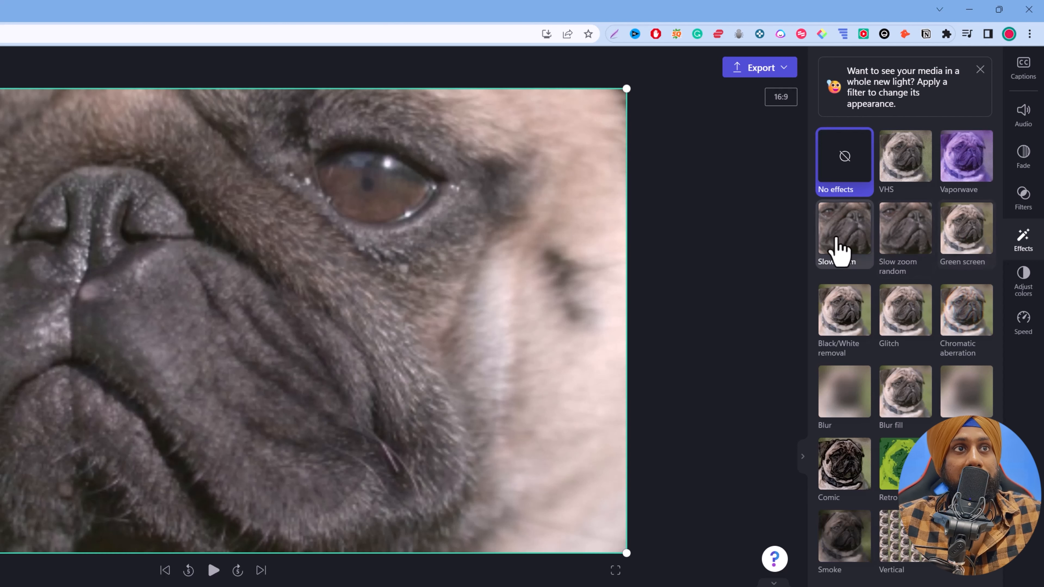
pyautogui.click(839, 251)
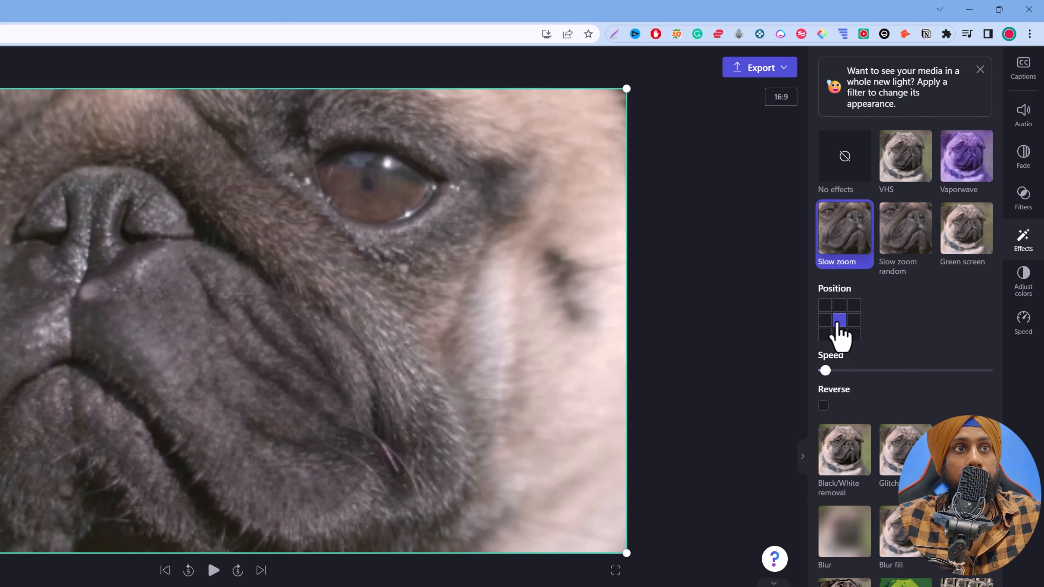
pyautogui.click(853, 307)
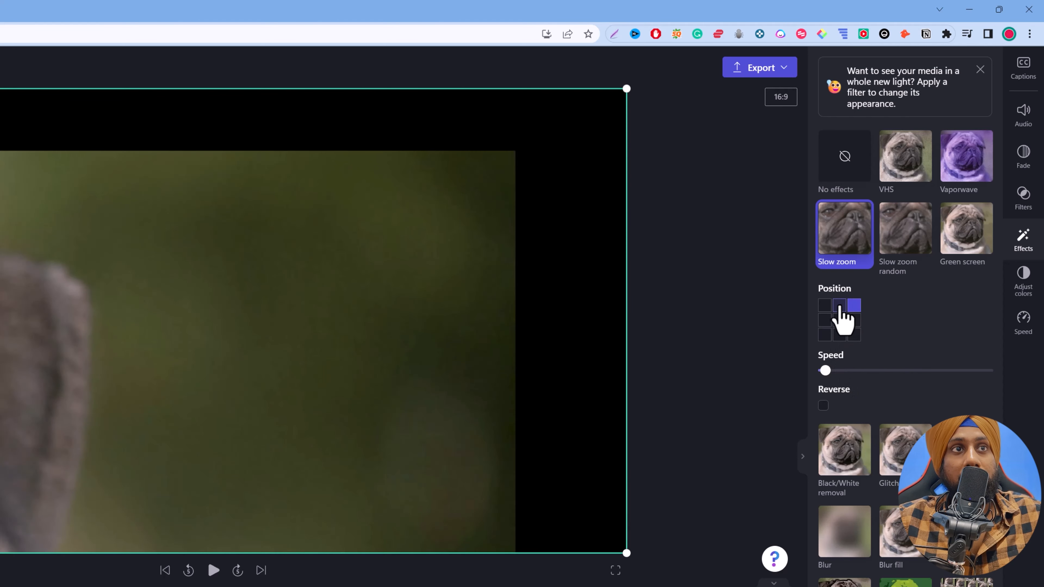
pyautogui.click(839, 306)
pyautogui.click(823, 308)
pyautogui.click(855, 335)
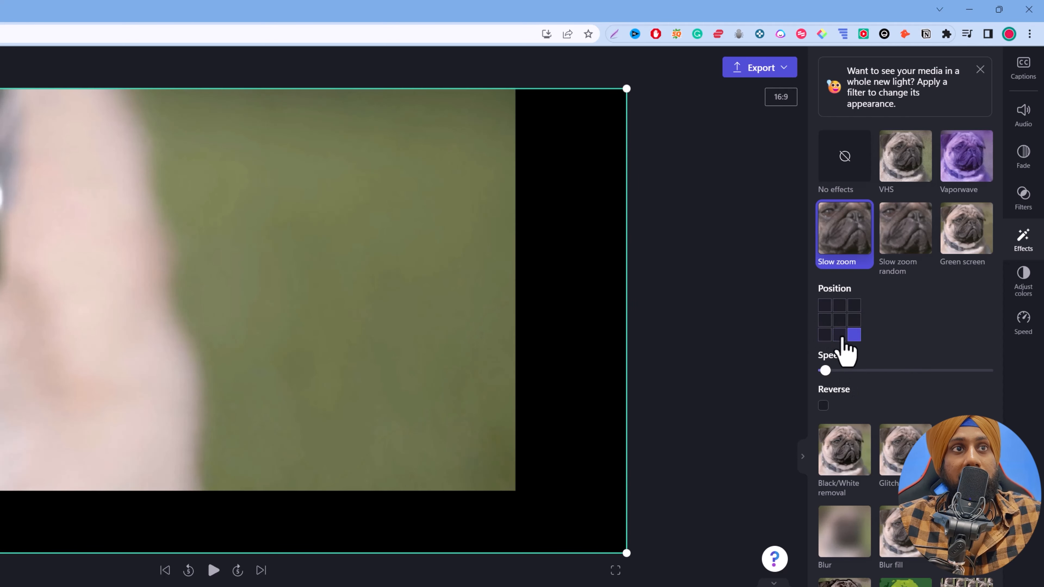
pyautogui.click(839, 320)
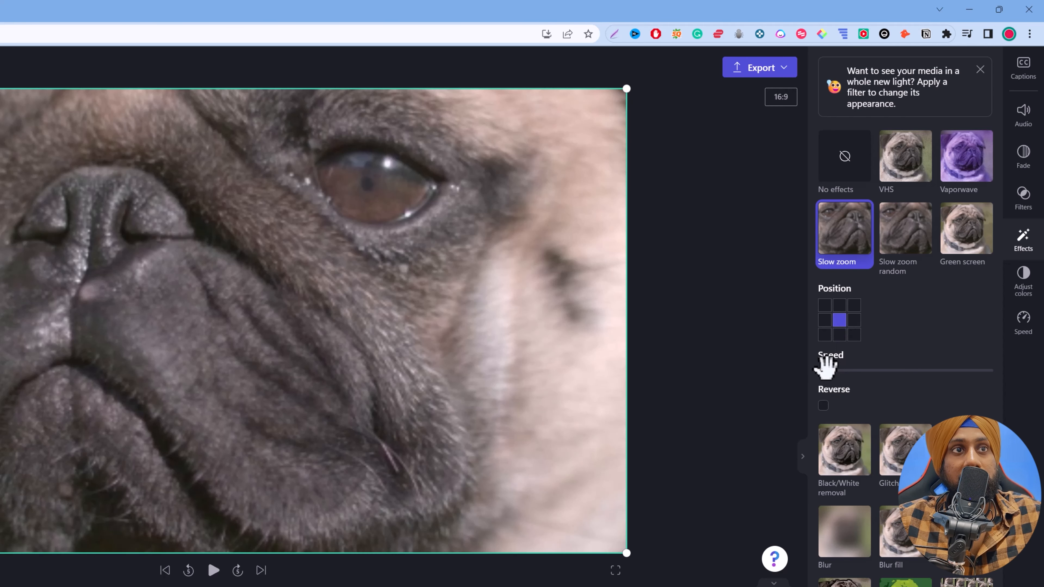
pyautogui.moveTo(825, 369)
pyautogui.mouseDown()
pyautogui.moveTo(860, 373)
pyautogui.moveTo(817, 372)
pyautogui.mouseUp()
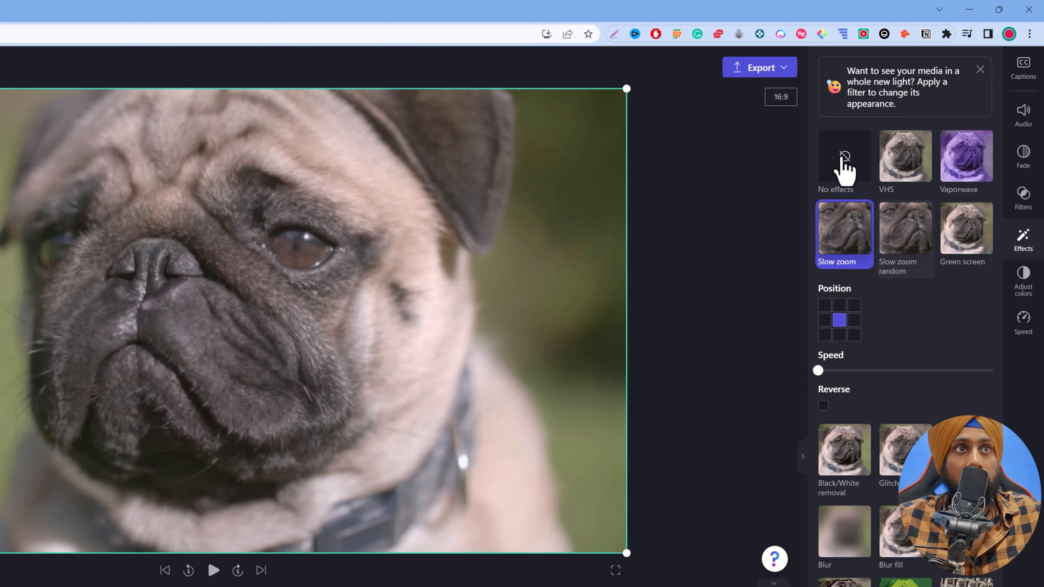
pyautogui.click(844, 167)
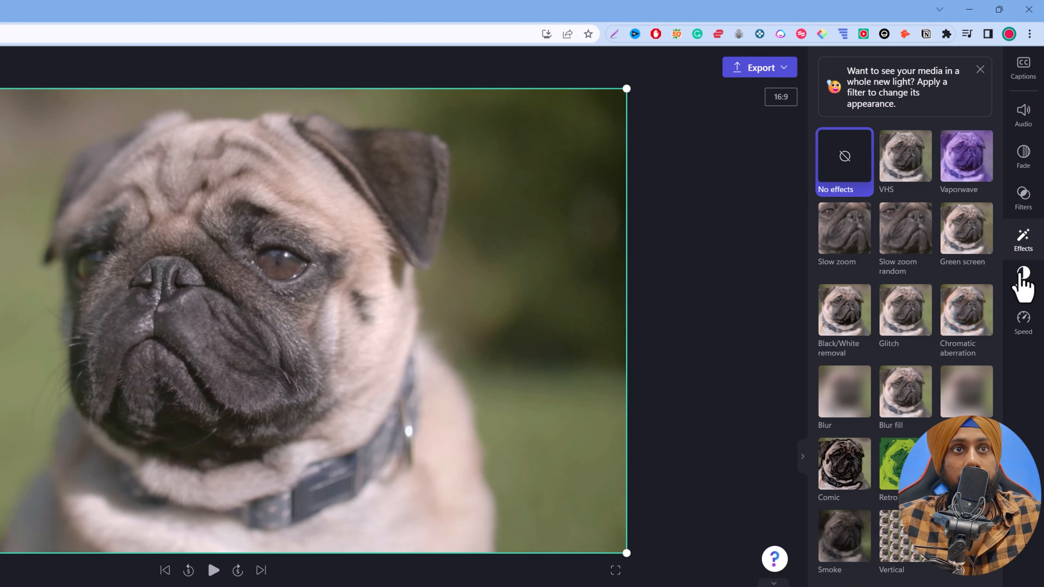
# Slightly raise the pug clip's exposure, try the Lighten and Darken blend modes, and return the blend mode to Normal.
pyautogui.click(1023, 276)
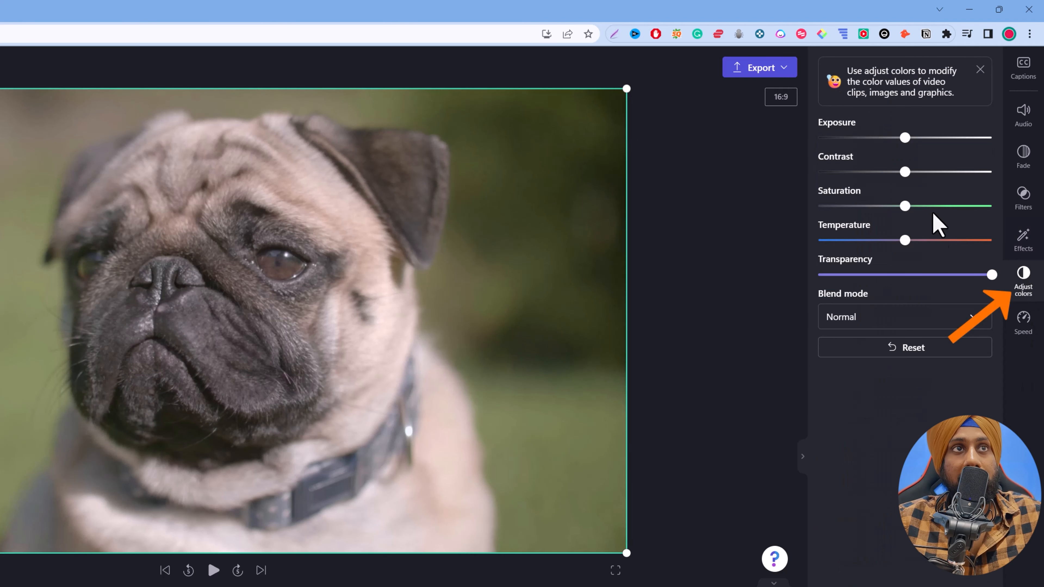
pyautogui.moveTo(905, 138)
pyautogui.mouseDown()
pyautogui.moveTo(990, 138)
pyautogui.moveTo(921, 142)
pyautogui.moveTo(908, 153)
pyautogui.mouseUp()
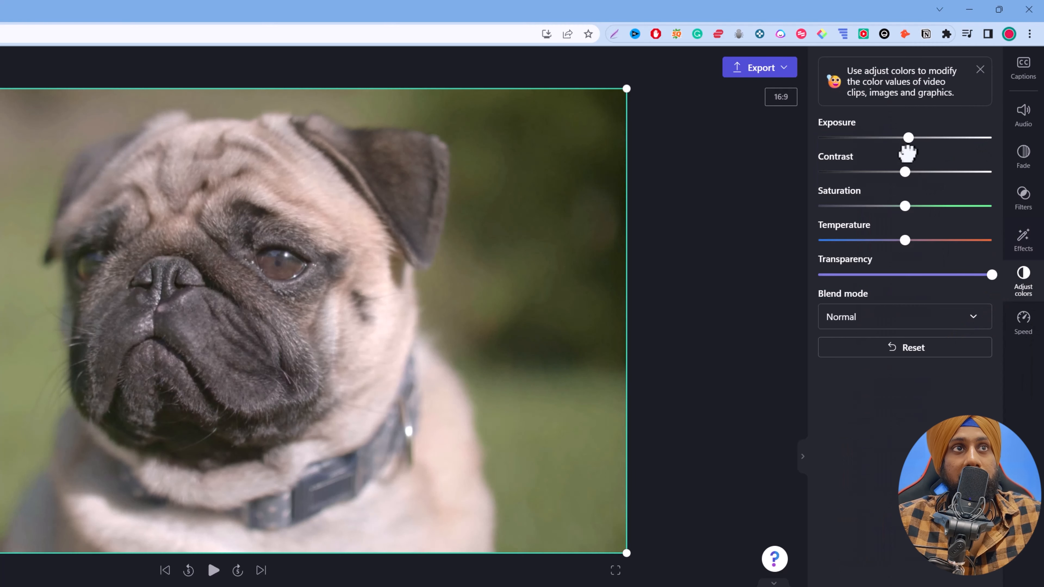
pyautogui.click(890, 322)
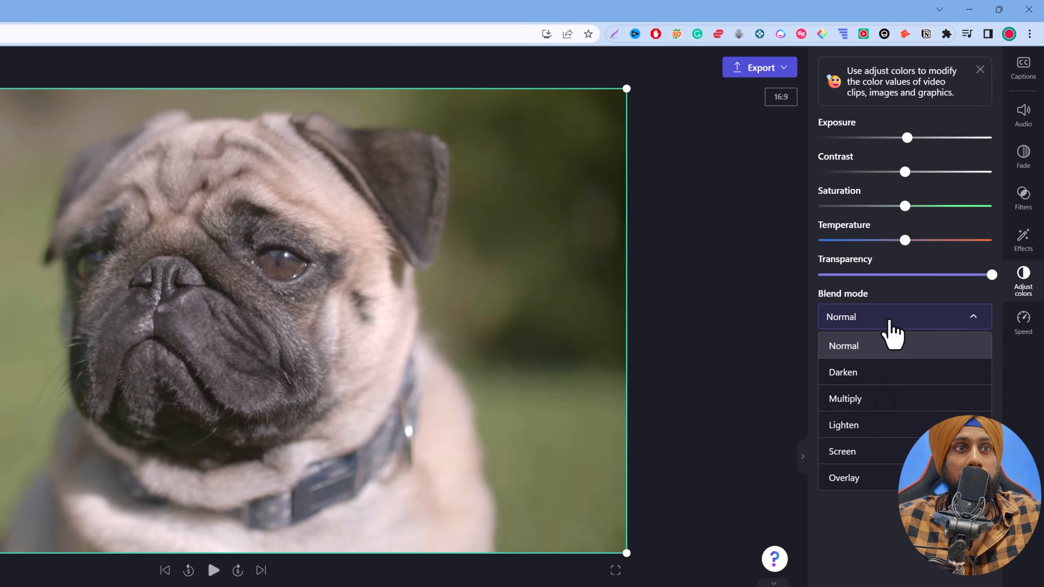
pyautogui.click(876, 425)
pyautogui.click(888, 319)
pyautogui.click(887, 372)
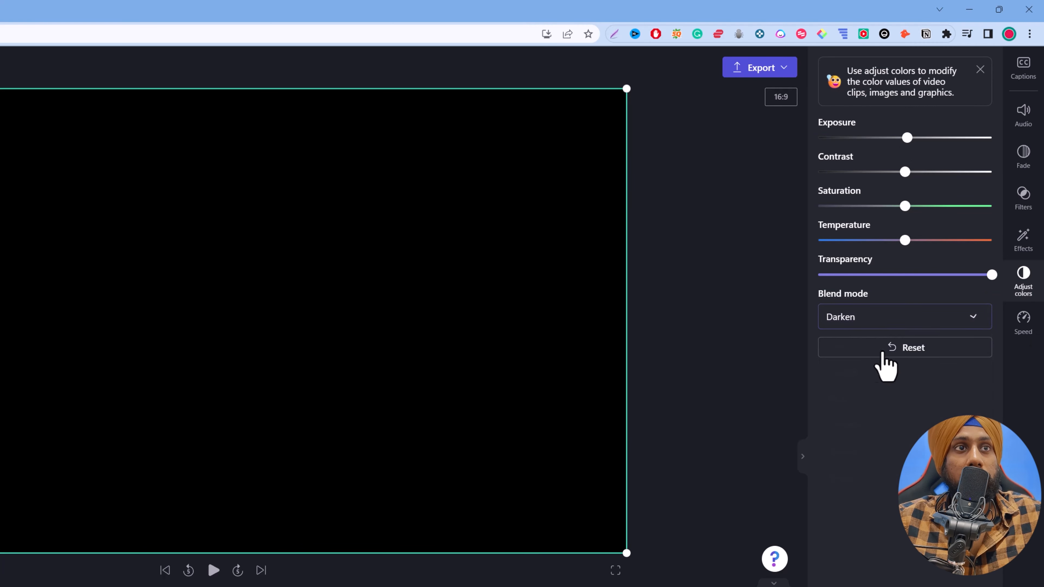
pyautogui.click(880, 325)
pyautogui.click(879, 350)
# Set the pug clip's playback speed to 0.1x.
pyautogui.click(1022, 323)
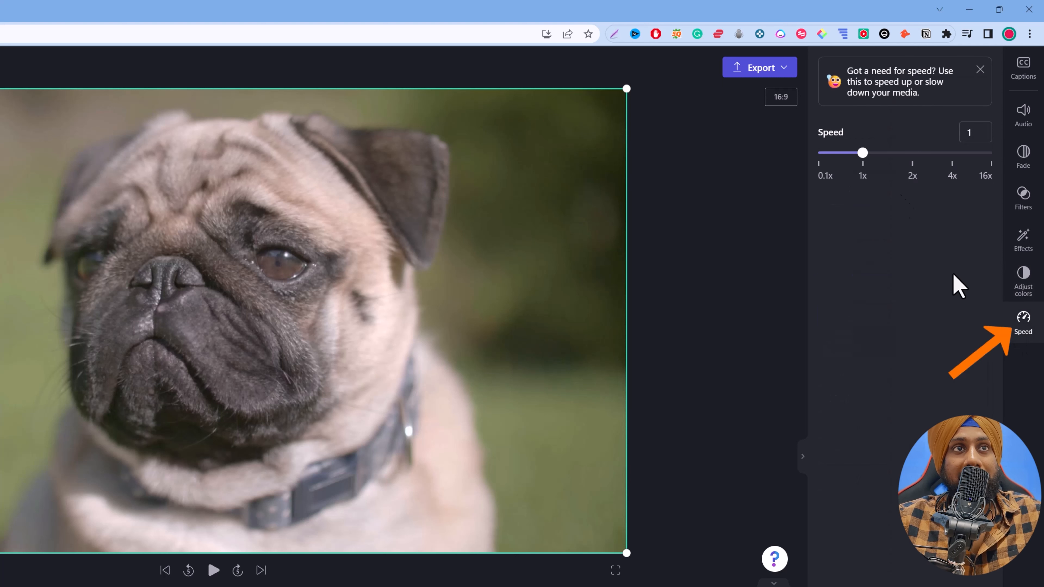
pyautogui.moveTo(862, 152); pyautogui.dragTo(783, 163)
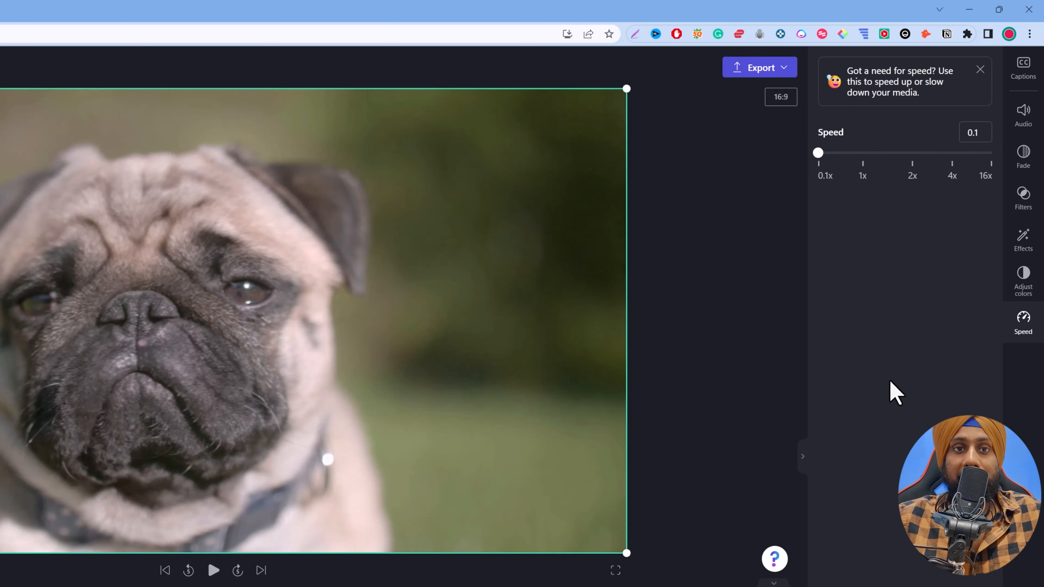
# Select the title and the black clip in turn to compare which property settings each one offers.
pyautogui.click(218, 586)
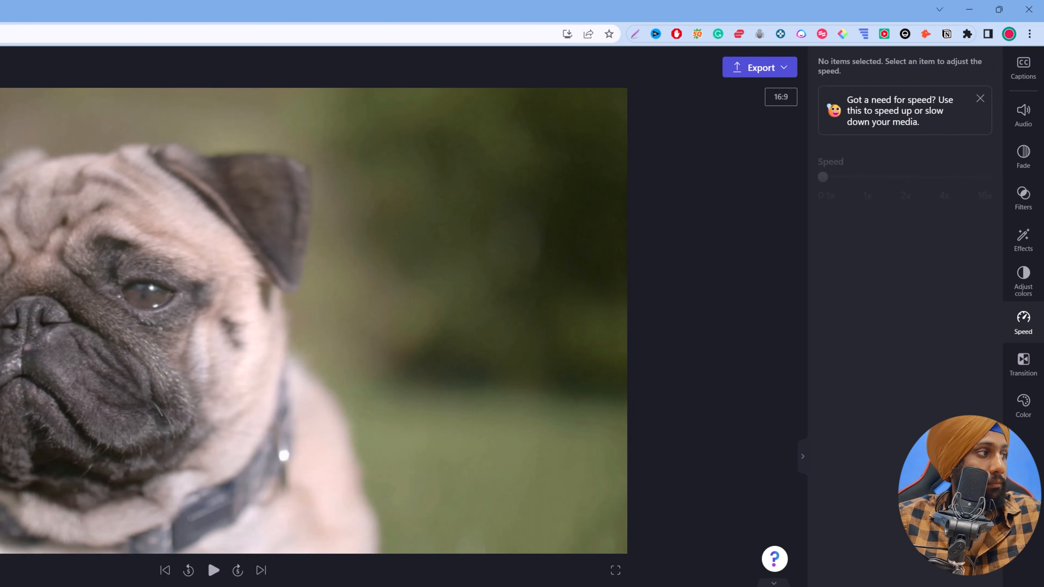
pyautogui.click(217, 586)
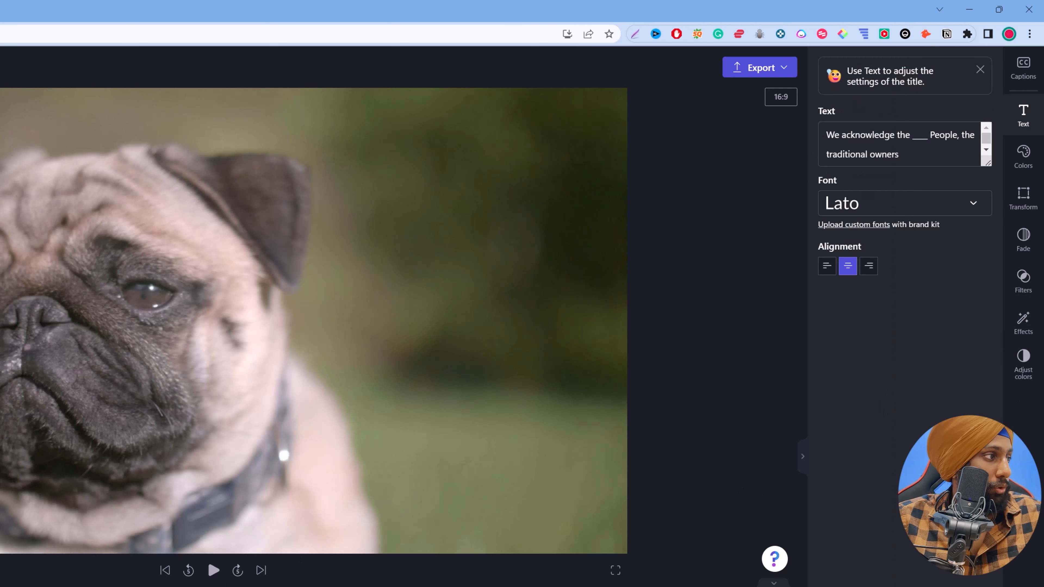
pyautogui.click(217, 586)
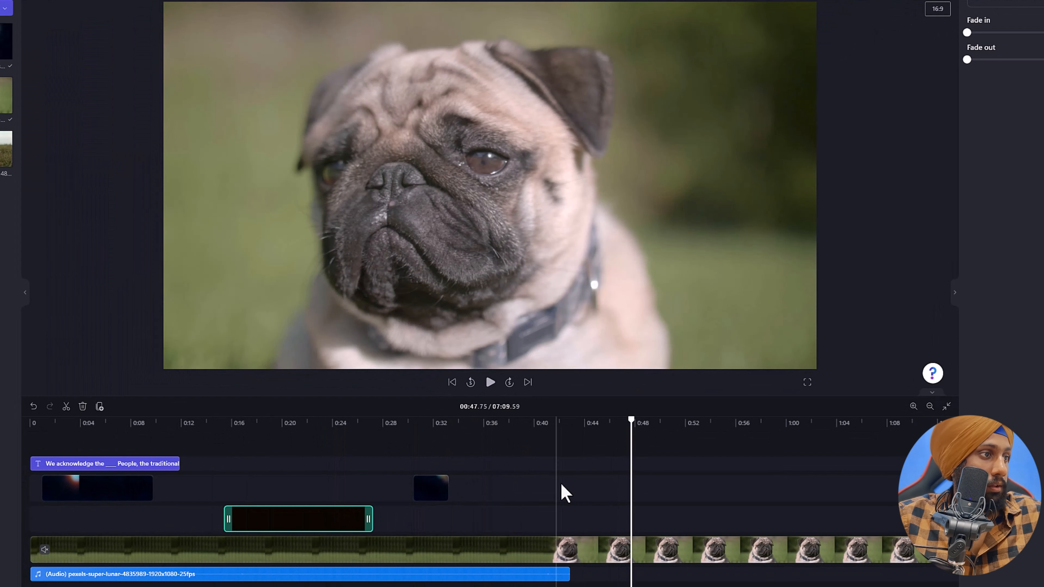
# Place the playhead at about 0:42, look along the timeline, zoom it out and in, and fit it to the window.
pyautogui.click(560, 484)
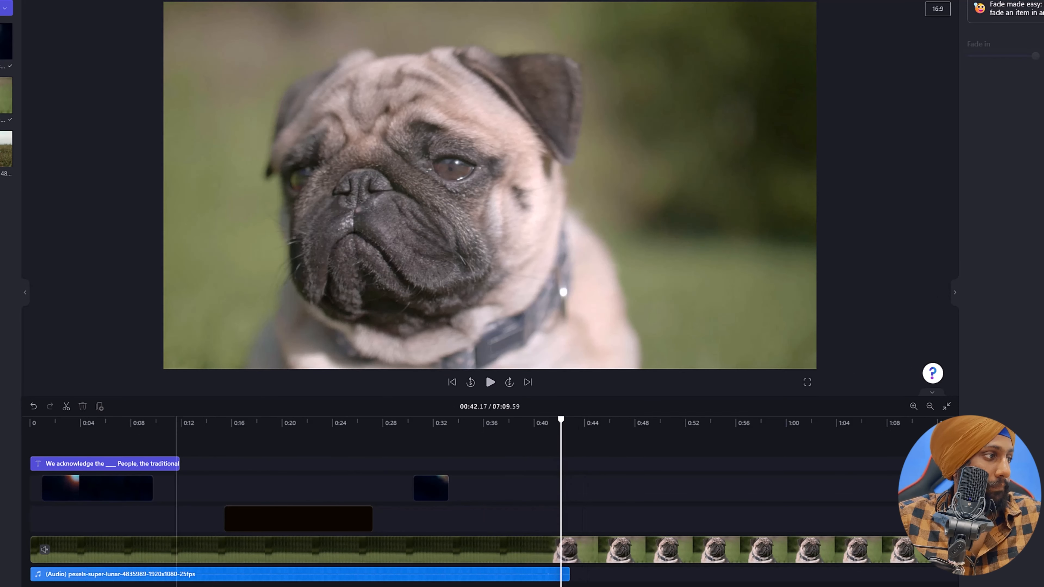
pyautogui.hscroll(10, 560, 484)
pyautogui.hscroll(-10, 165, 490)
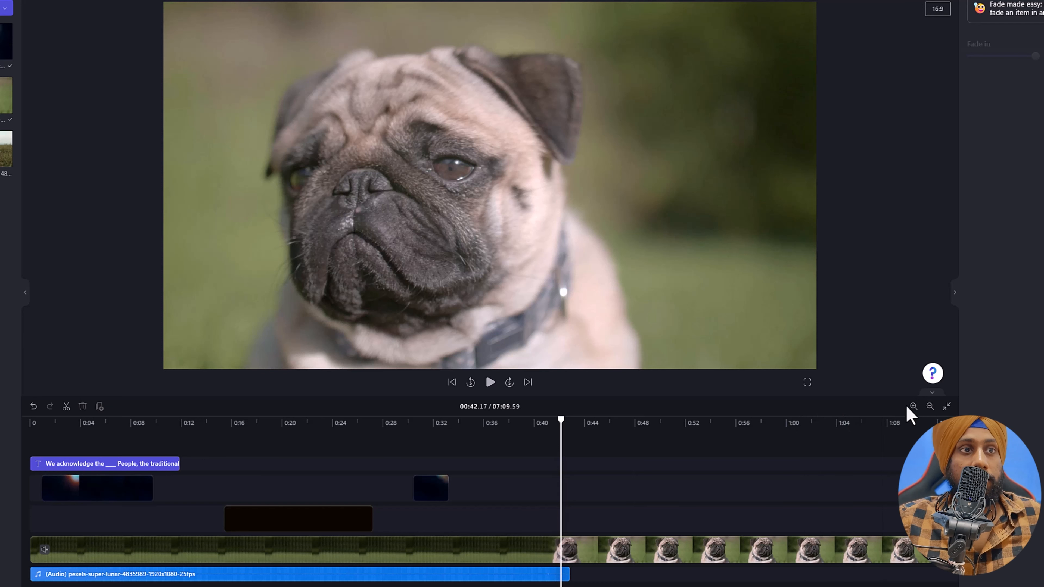
pyautogui.click(932, 407)
pyautogui.click(931, 408)
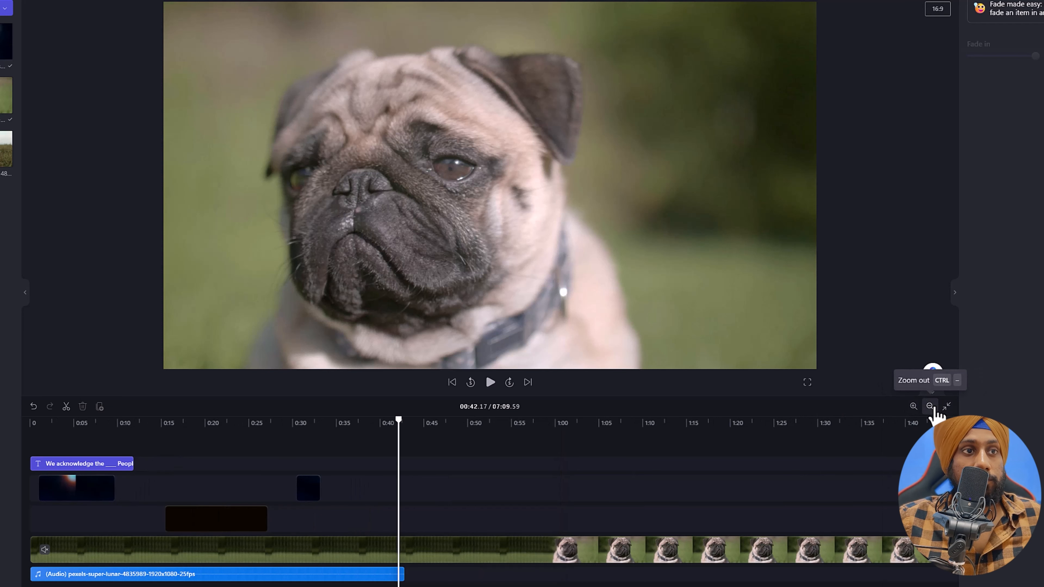
pyautogui.click(917, 408)
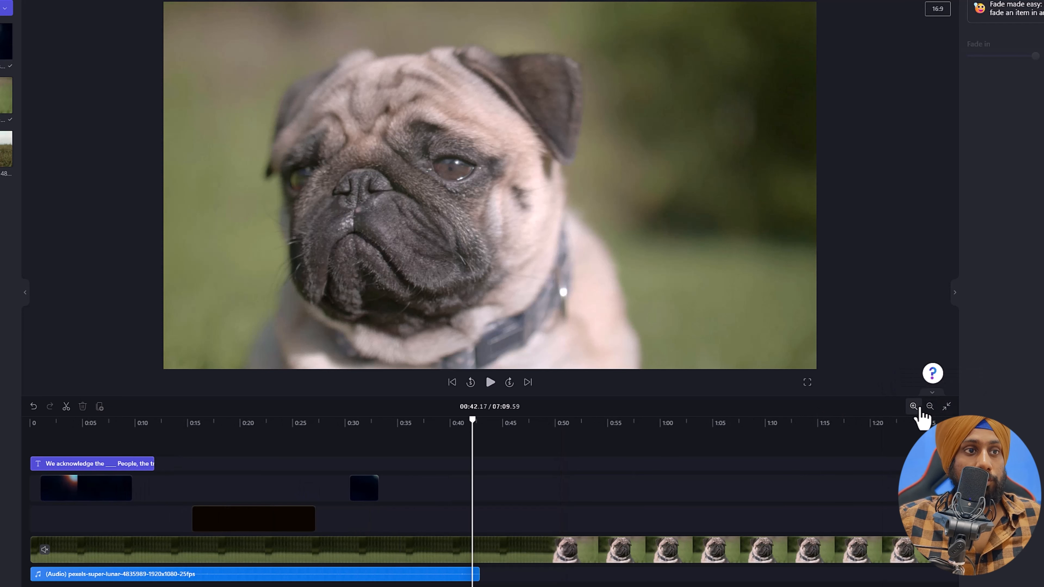
pyautogui.click(945, 409)
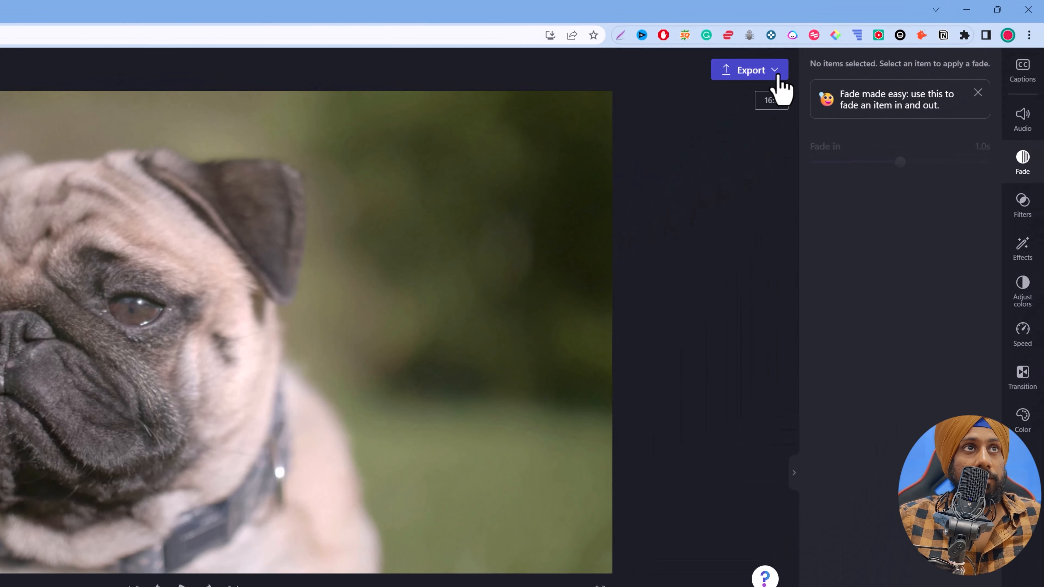
# Cancel a 4K export of the video and export it in 1080p instead.
pyautogui.click(783, 66)
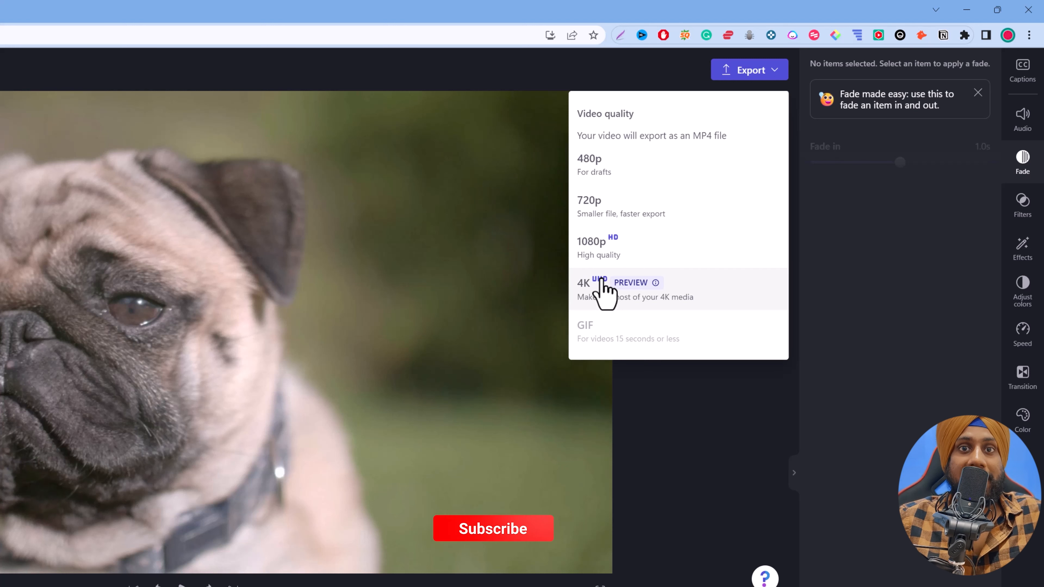
pyautogui.click(624, 297)
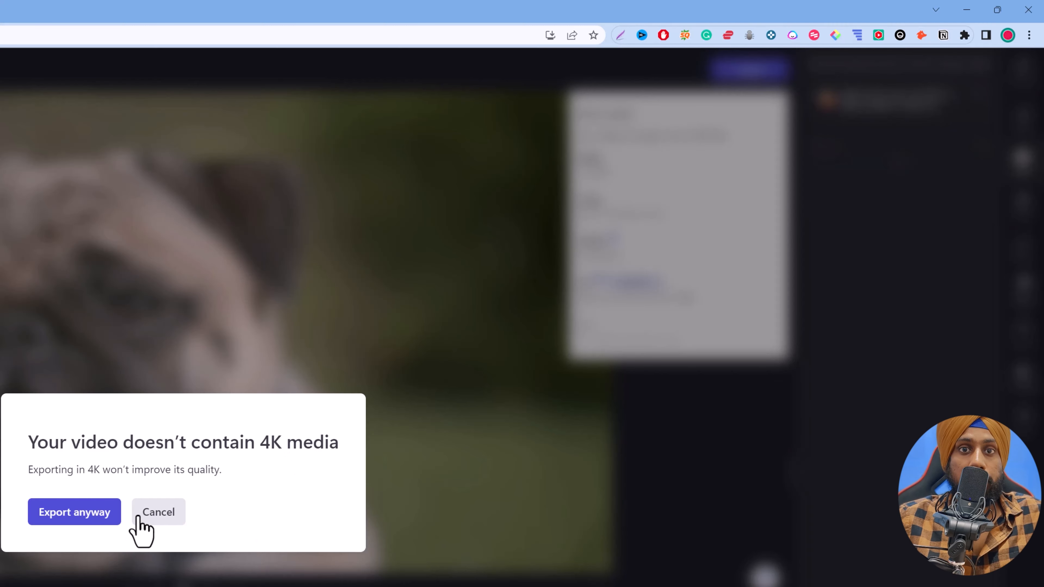
pyautogui.click(148, 520)
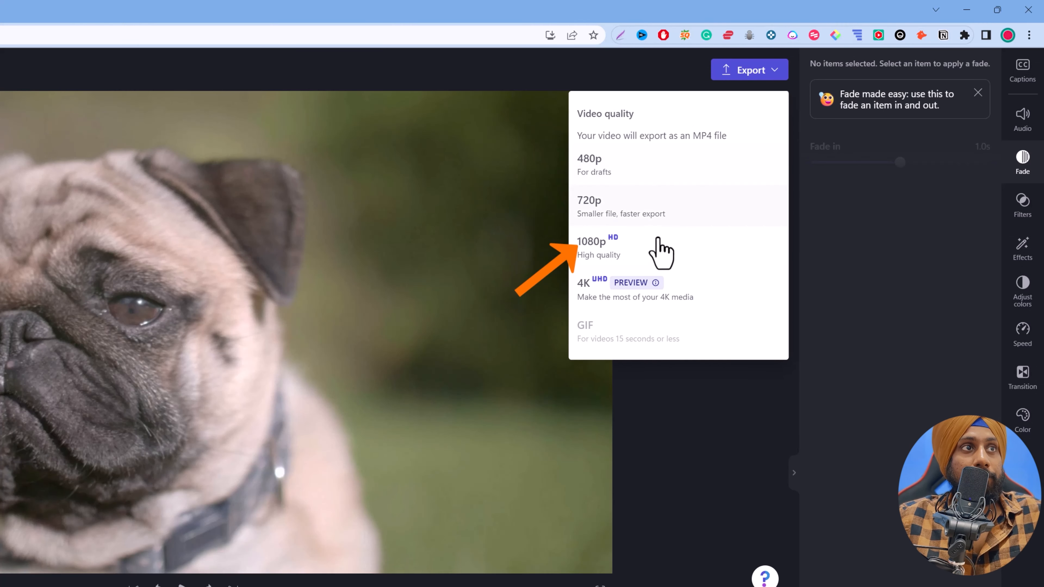
pyautogui.click(658, 241)
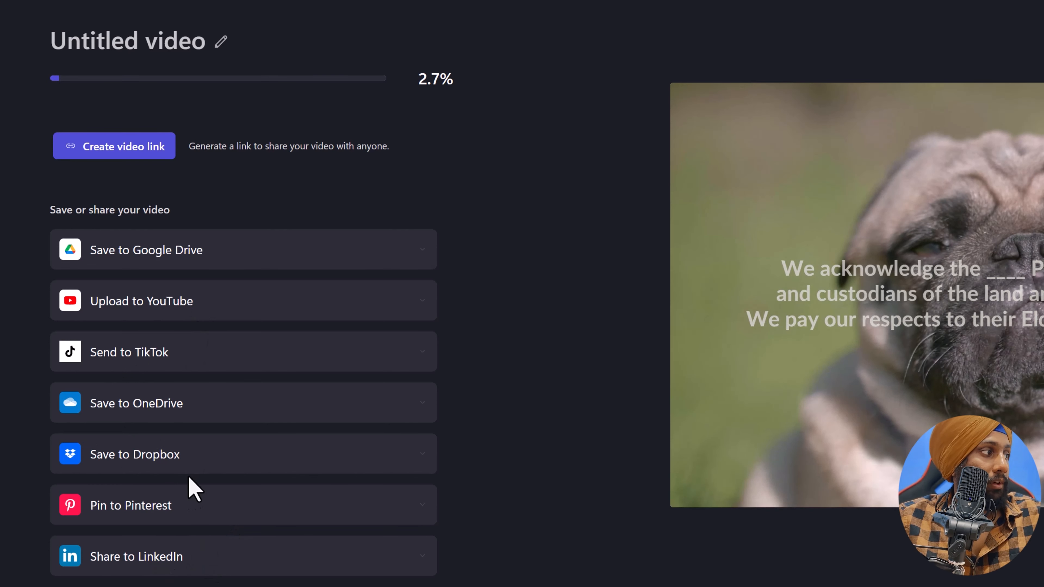
# View the Pinterest and YouTube sharing options for the exported video.
pyautogui.click(185, 507)
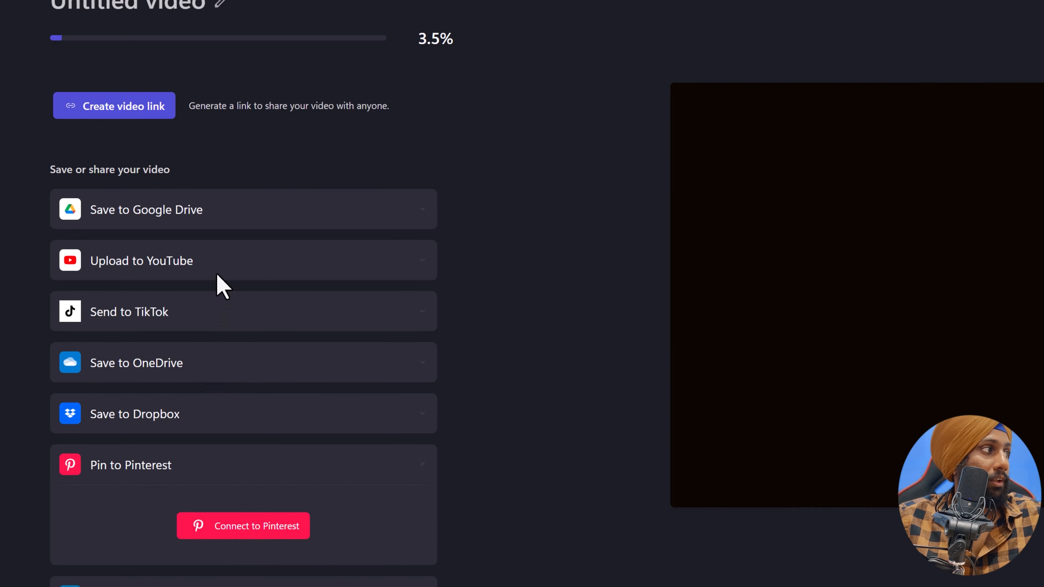
pyautogui.click(177, 263)
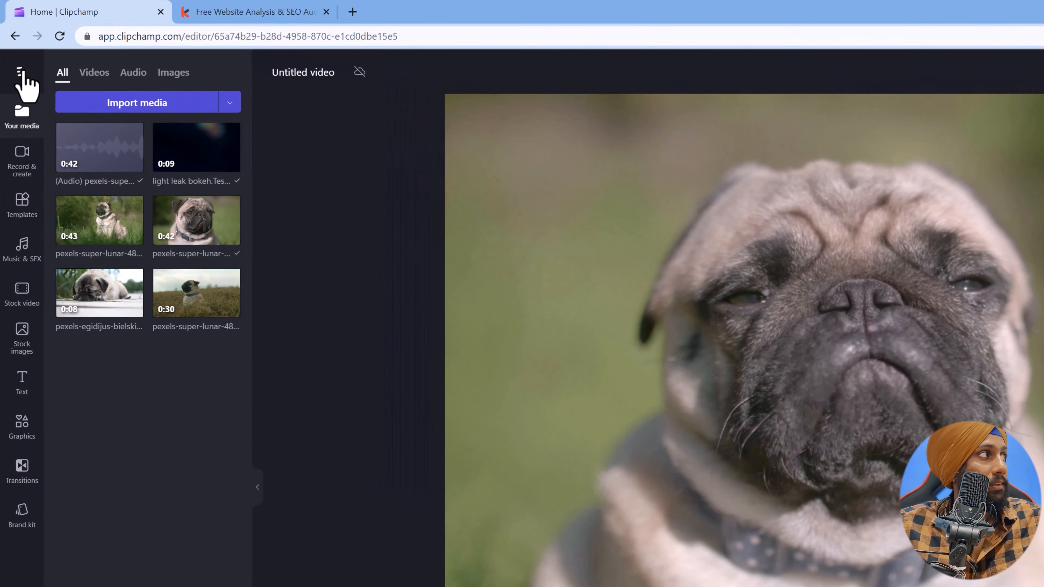
# Open the editor's keyboard shortcuts list and read down to the timeline zoom shortcuts.
pyautogui.click(19, 61)
pyautogui.click(23, 76)
pyautogui.click(23, 76)
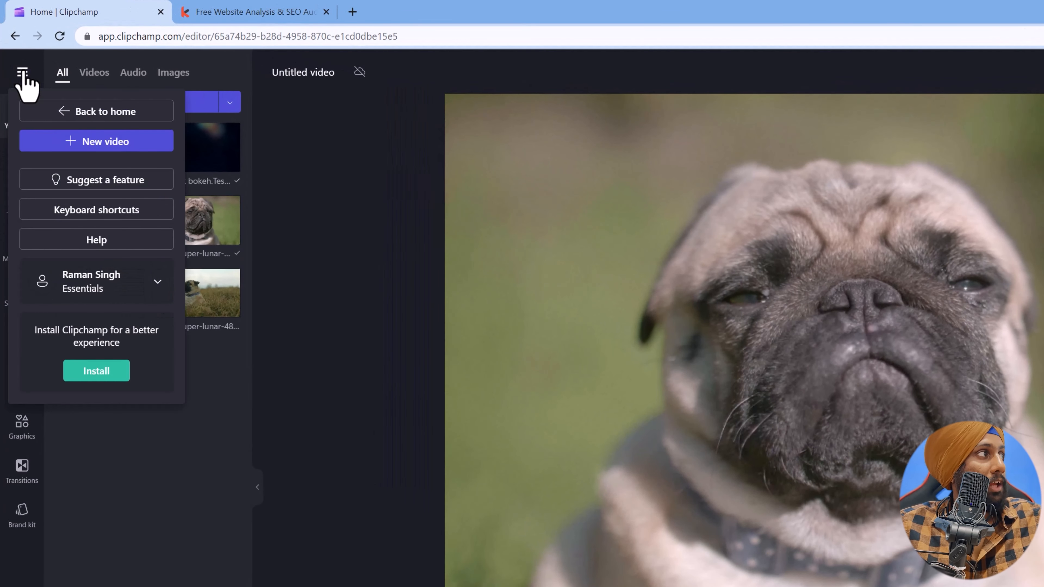
pyautogui.click(106, 211)
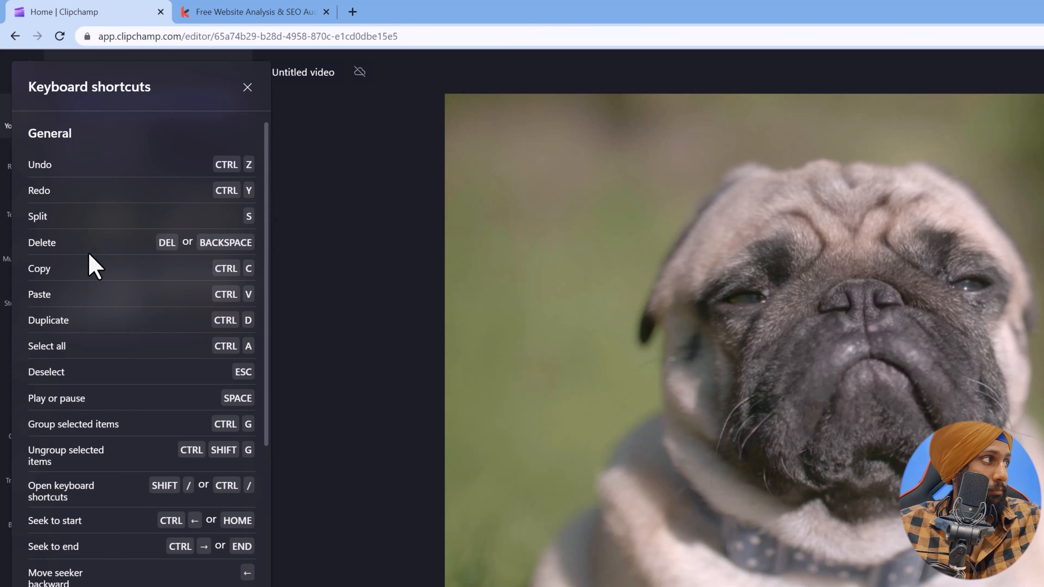
pyautogui.scroll(-8, 119, 514)
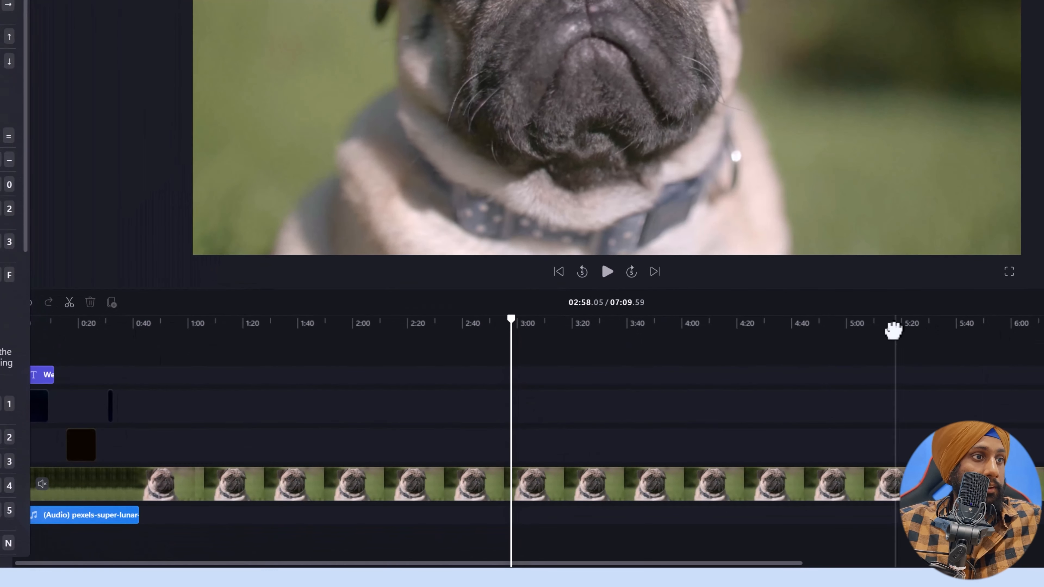
# Place the playhead at about 5:18 and zoom the timeline in to one-second divisions, scrubbing to a precise point.
pyautogui.click(894, 325)
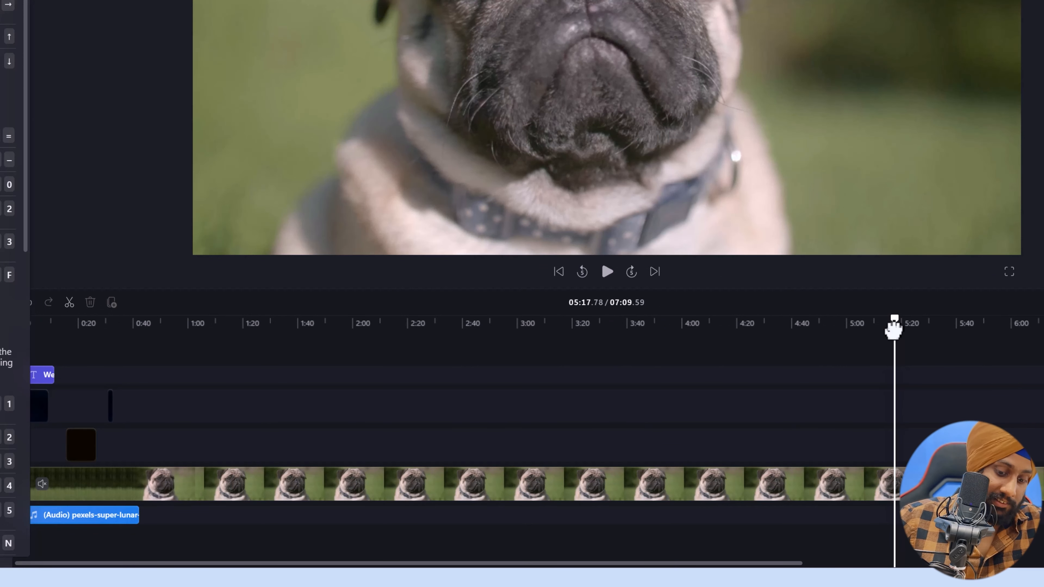
pyautogui.hotkey('ctrl', '=')
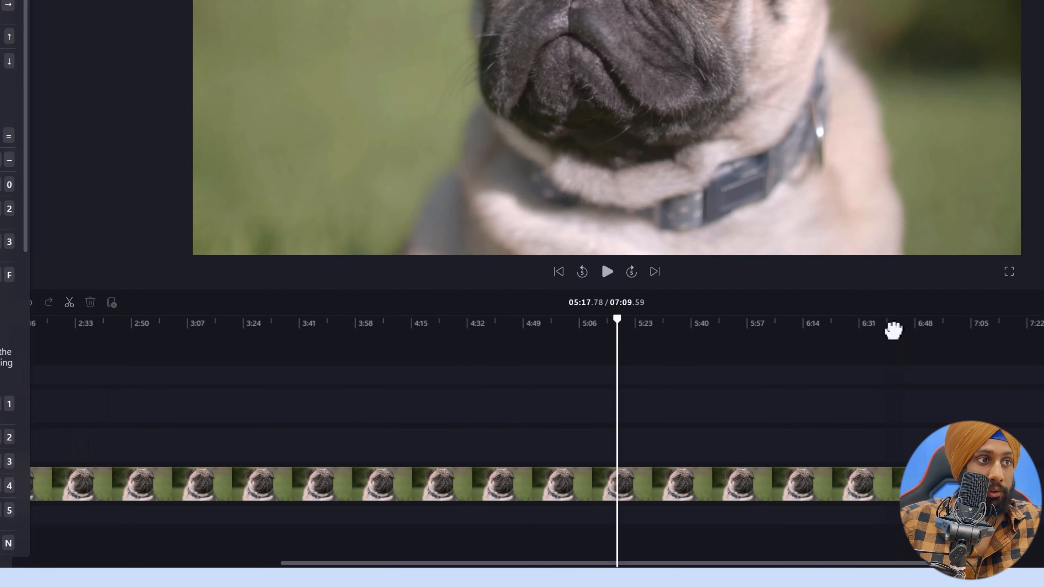
pyautogui.hotkey('ctrl', '=')
pyautogui.hotkey('ctrl', '=')
pyautogui.hotkey('ctrl', '=')
pyautogui.hotkey('ctrl', '=')
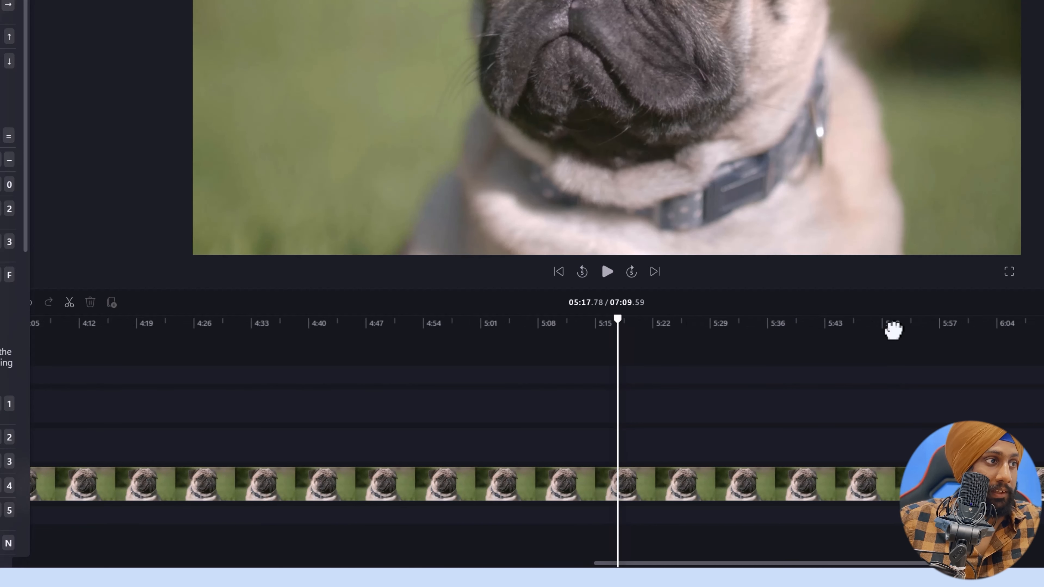
pyautogui.hotkey('ctrl', '=')
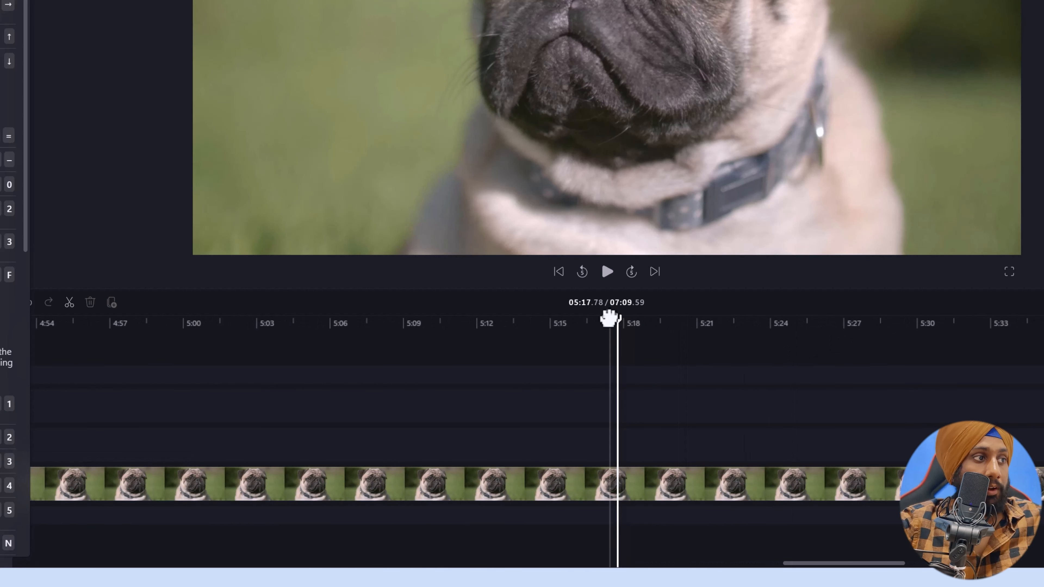
pyautogui.moveTo(638, 324)
pyautogui.mouseDown()
pyautogui.moveTo(664, 324)
pyautogui.moveTo(606, 324)
pyautogui.moveTo(634, 324)
pyautogui.mouseUp()
pyautogui.hotkey('ctrl', '=')
pyautogui.hotkey('ctrl', '=')
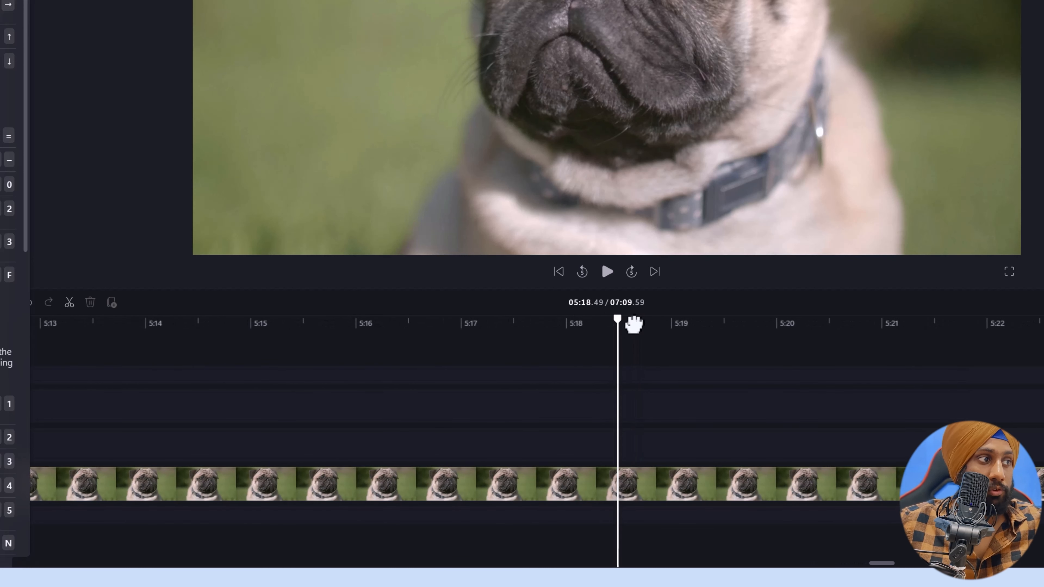
pyautogui.click(570, 325)
pyautogui.moveTo(581, 327); pyautogui.dragTo(640, 356)
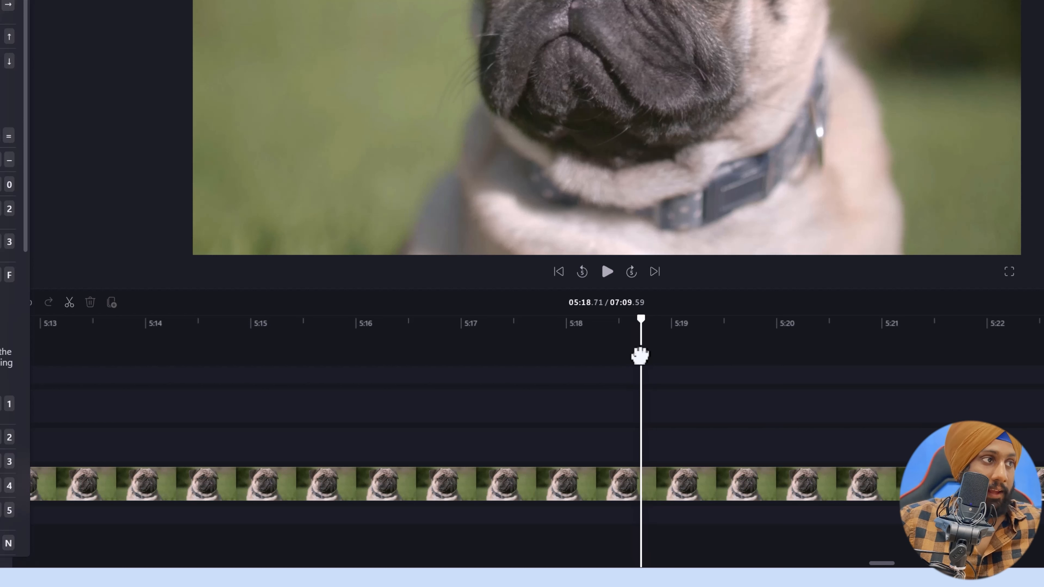
# Zoom the timeline out in two stages and fit the whole project in view.
pyautogui.press('-')
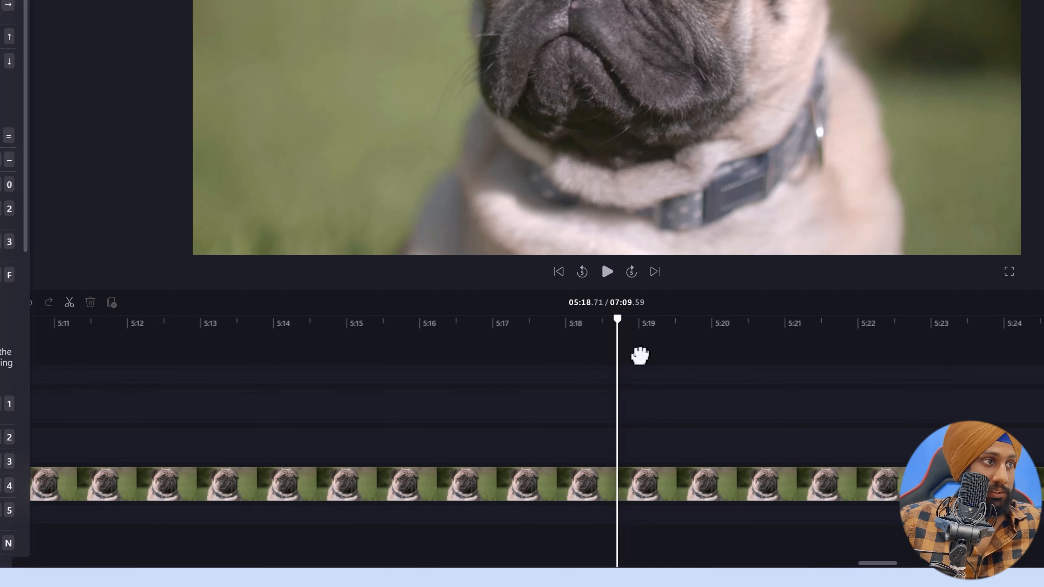
pyautogui.press('-')
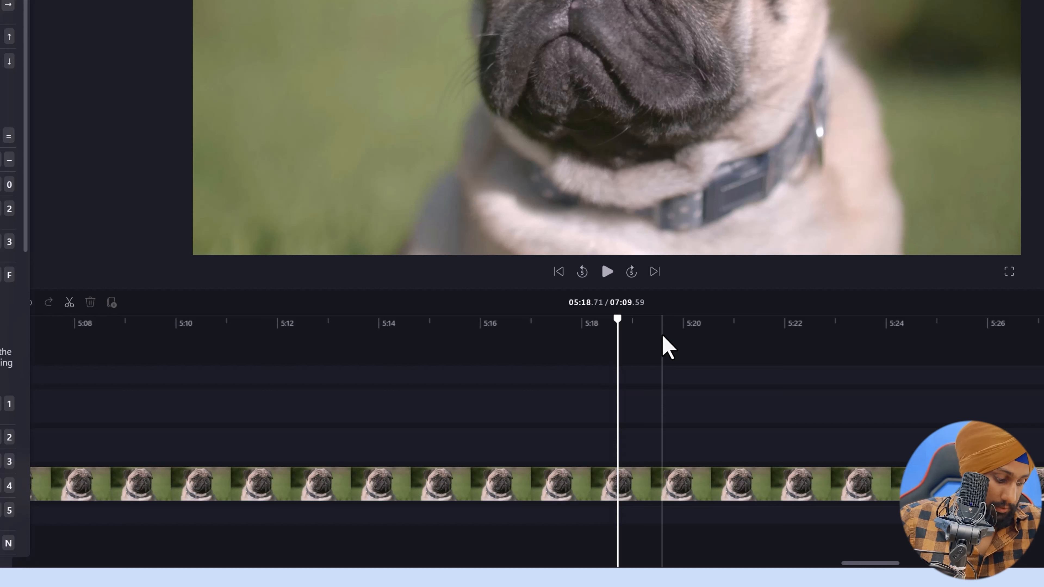
pyautogui.hotkey('ctrl', '0')
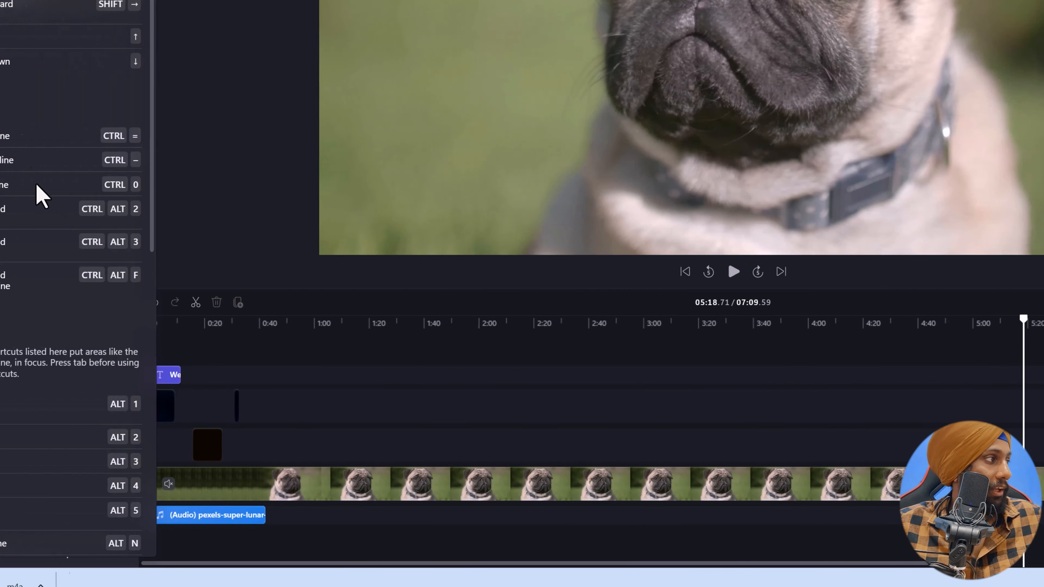
# Read the navigation, item selection, moving and trimming sections of the keyboard shortcuts list.
pyautogui.scroll(-5, 147, 233)
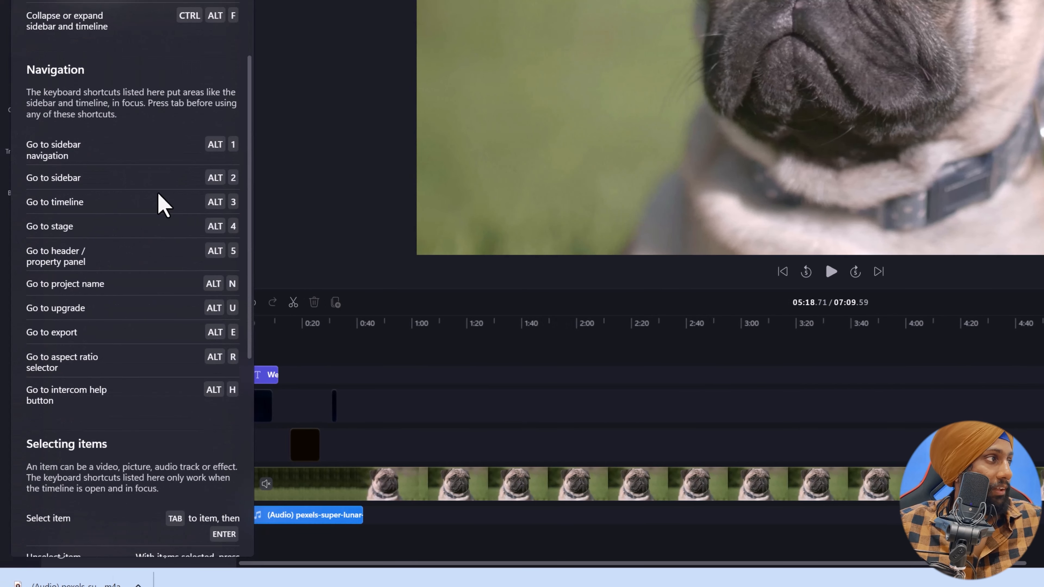
pyautogui.scroll(-5, 163, 191)
pyautogui.scroll(7, 163, 191)
pyautogui.scroll(-8, 164, 192)
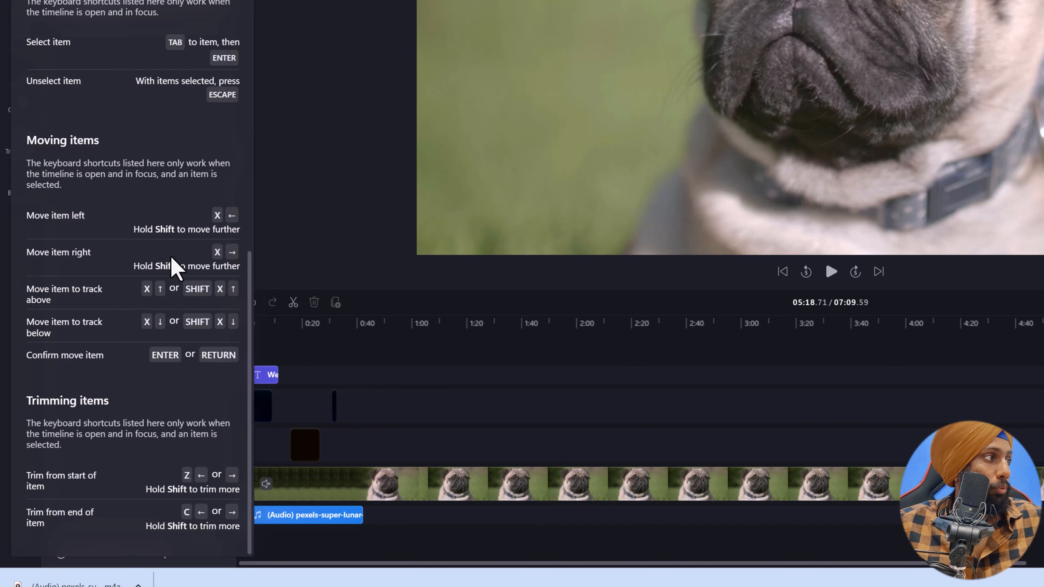
# Select the small black clip on the track above the pug video and place the playhead over it at about 0:21.
pyautogui.click(311, 449)
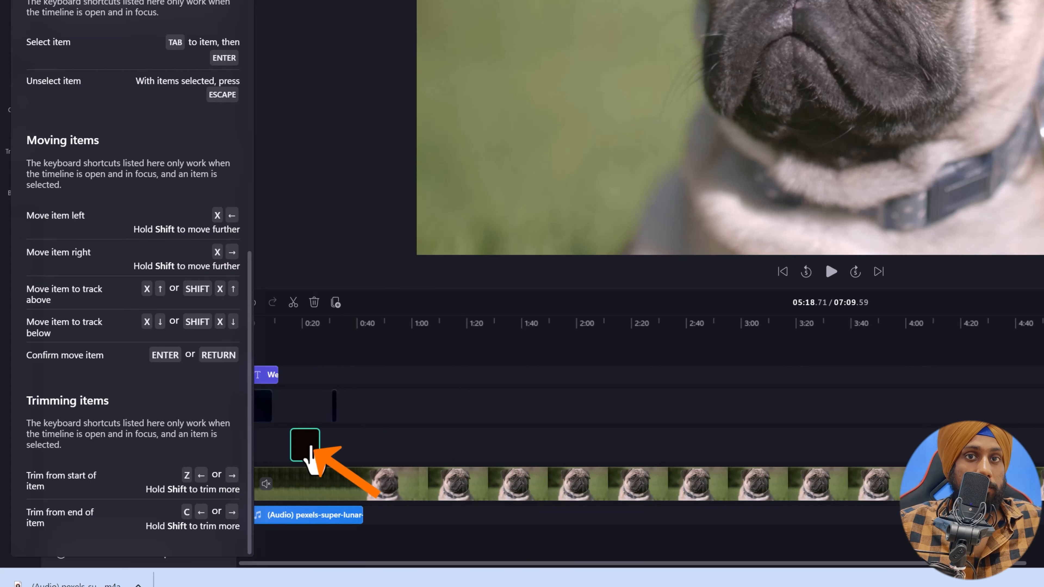
pyautogui.moveTo(322, 329)
pyautogui.mouseDown()
pyautogui.moveTo(361, 327)
pyautogui.moveTo(321, 324)
pyautogui.mouseUp()
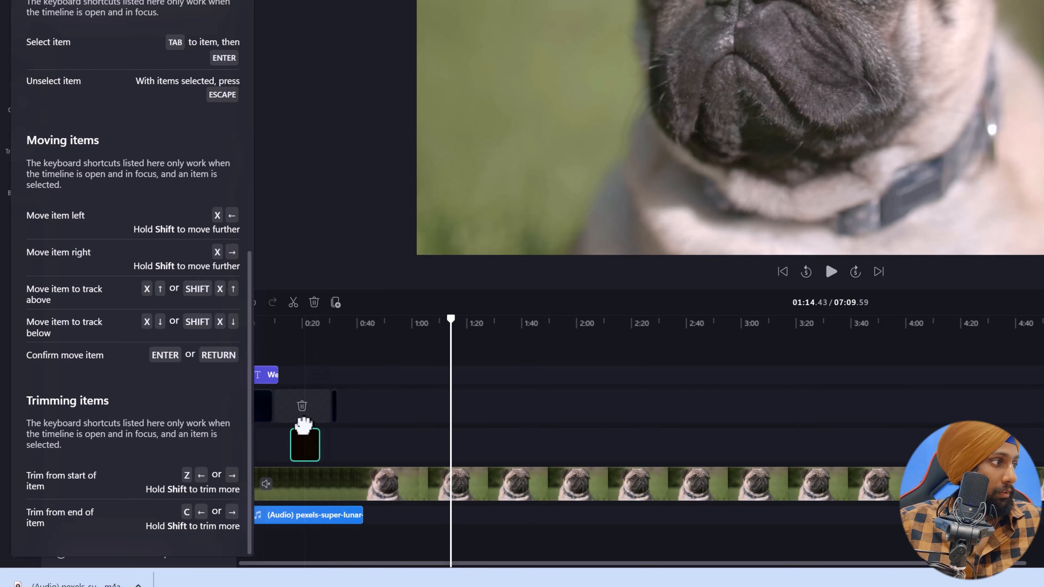
pyautogui.click(305, 441)
pyautogui.click(304, 447)
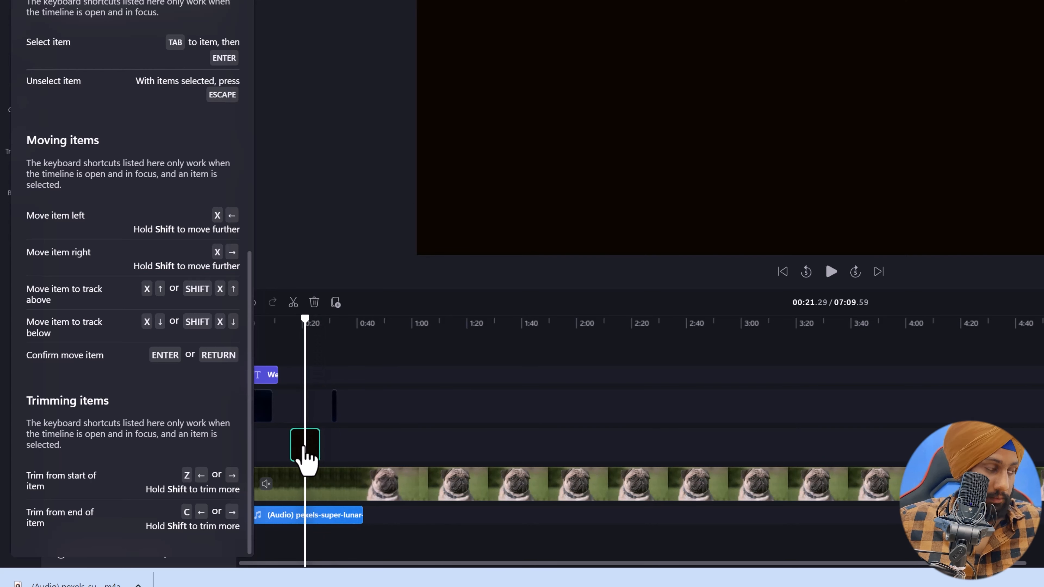
pyautogui.moveTo(304, 448); pyautogui.dragTo(305, 448)
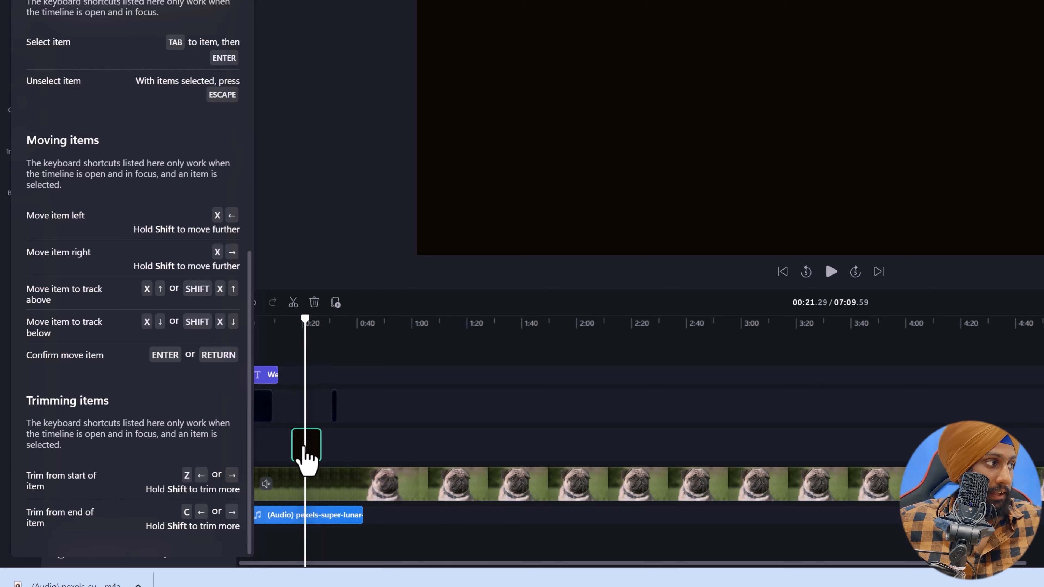
# Move the black clip later along its track so that it starts at about 0:31.
pyautogui.hotkey('x', 'Right')
pyautogui.press('Right')
pyautogui.press('Right')
pyautogui.press('Right')
pyautogui.press('Right')
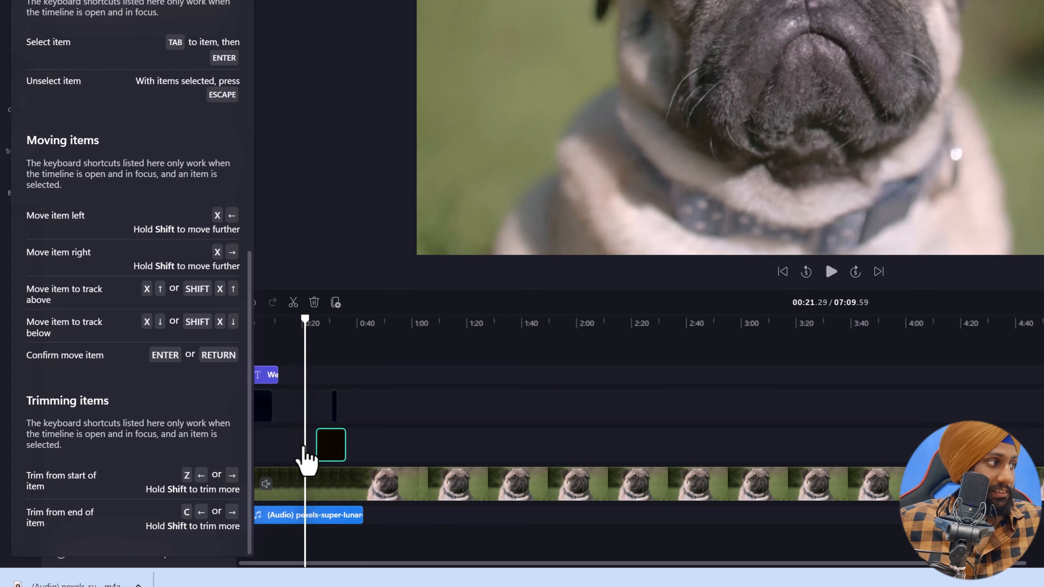
pyautogui.press('Right')
pyautogui.press('Right')
pyautogui.press('Right')
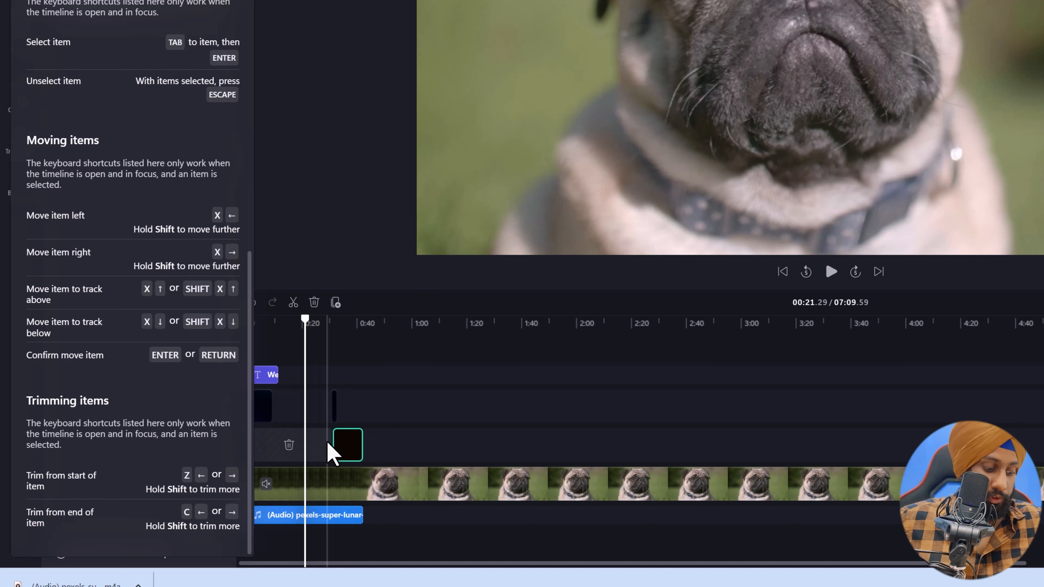
# Nudge the black clip earlier and later along its track in small increments, ending with its start at about 0:35.
pyautogui.press('Left')
pyautogui.press('Left')
pyautogui.press('Left')
pyautogui.press('Left')
pyautogui.press('Left')
pyautogui.press('Left')
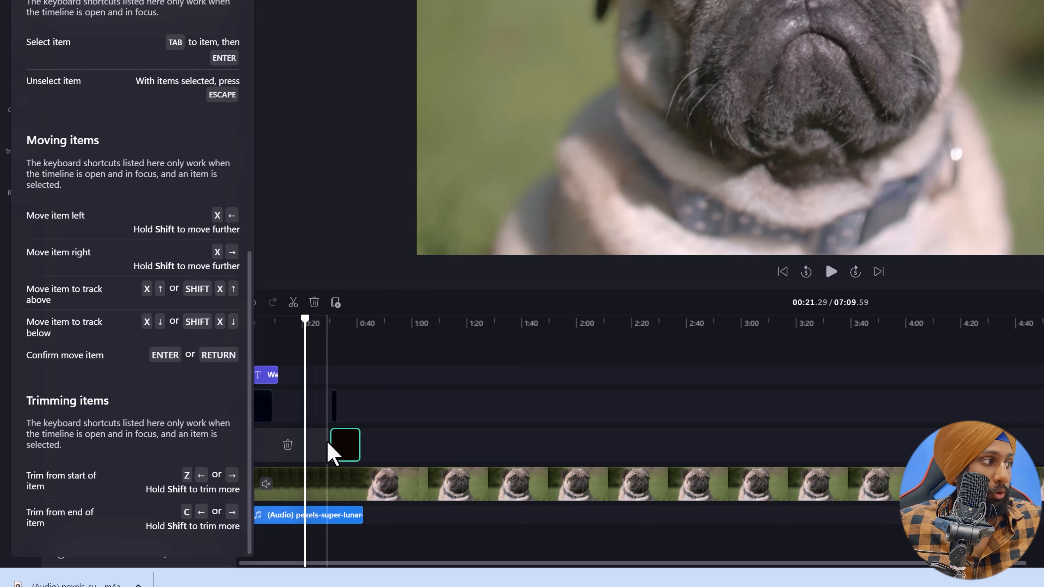
pyautogui.press('Right')
pyautogui.press('Right')
pyautogui.press('Right')
pyautogui.press('Right')
pyautogui.press('Right')
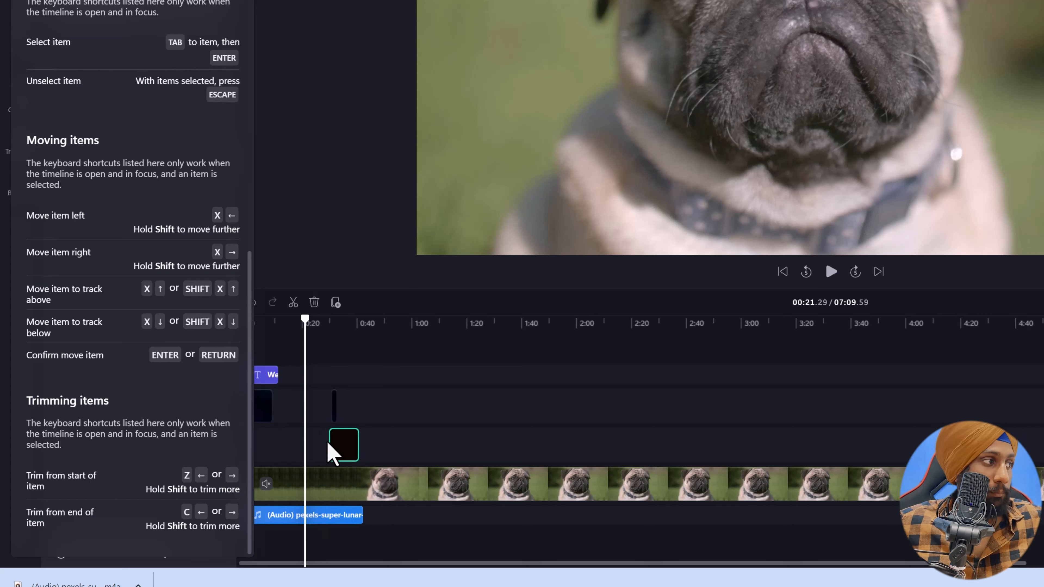
pyautogui.press('Right')
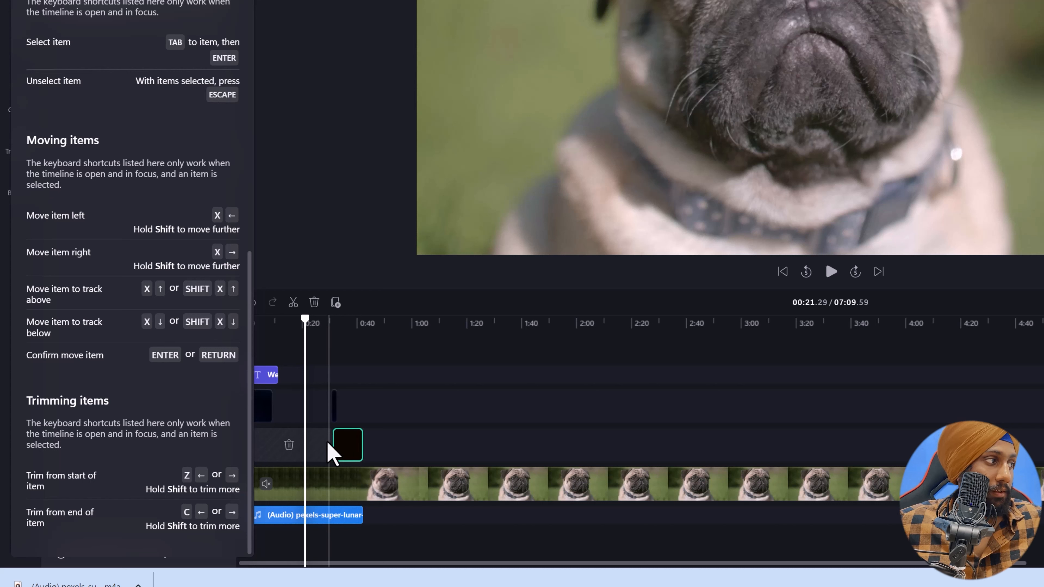
pyautogui.press('Left')
pyautogui.press('Left')
pyautogui.press('Left')
pyautogui.press('Left')
pyautogui.press('Left')
pyautogui.press('Left')
pyautogui.press('Left')
pyautogui.press('Right')
pyautogui.press('Right')
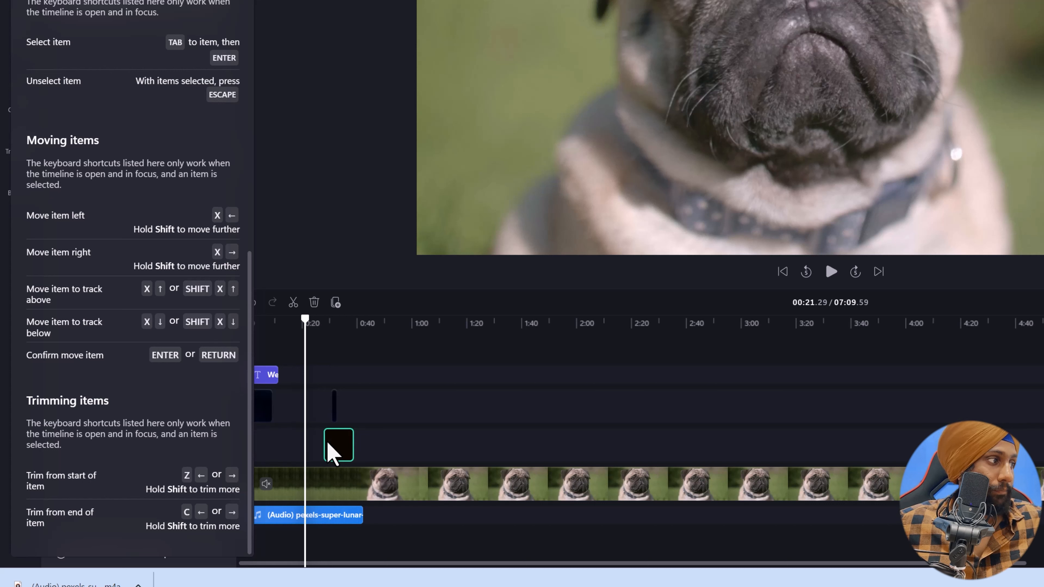
pyautogui.press('Right')
pyautogui.press('Right')
pyautogui.press('Right')
pyautogui.press('Right')
pyautogui.press('Right')
pyautogui.press('Right')
pyautogui.press('Right')
pyautogui.press('Right')
pyautogui.press('Right')
pyautogui.press('Right')
pyautogui.press('Right')
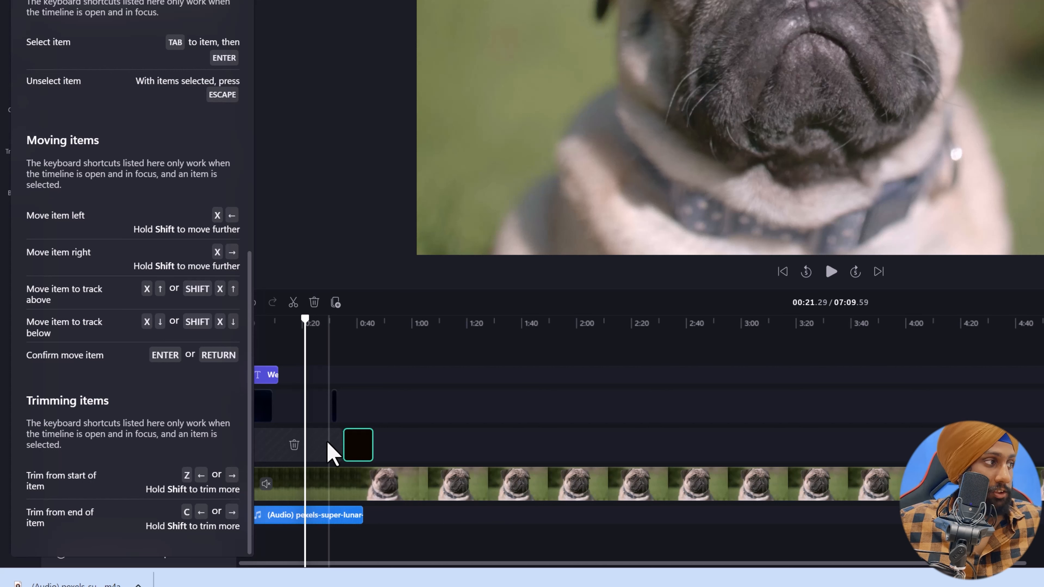
# Move the black clip up one track and return it to its original track.
pyautogui.hotkey('x', 'Up')
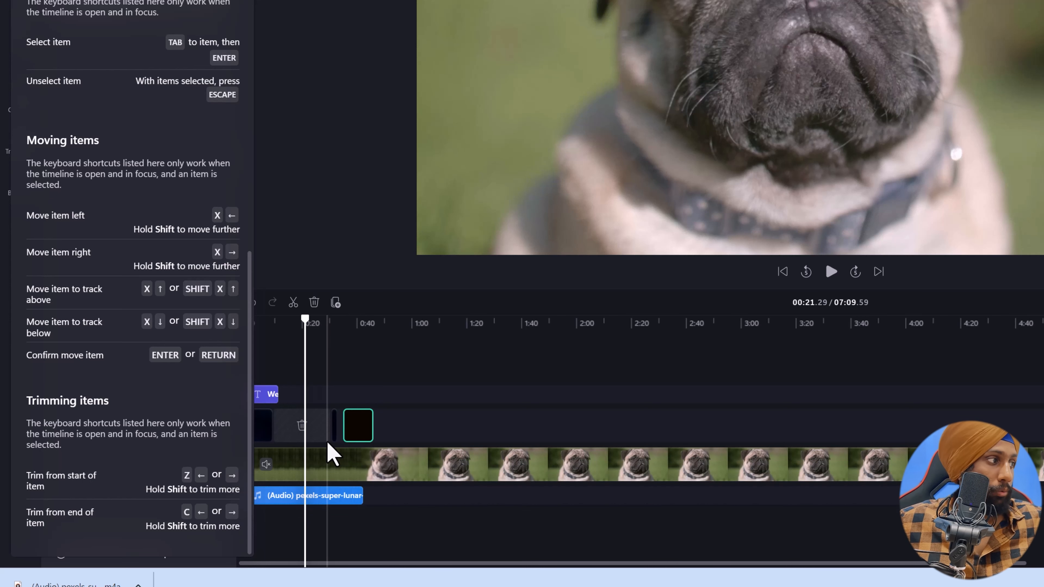
pyautogui.hotkey('x', 'Down')
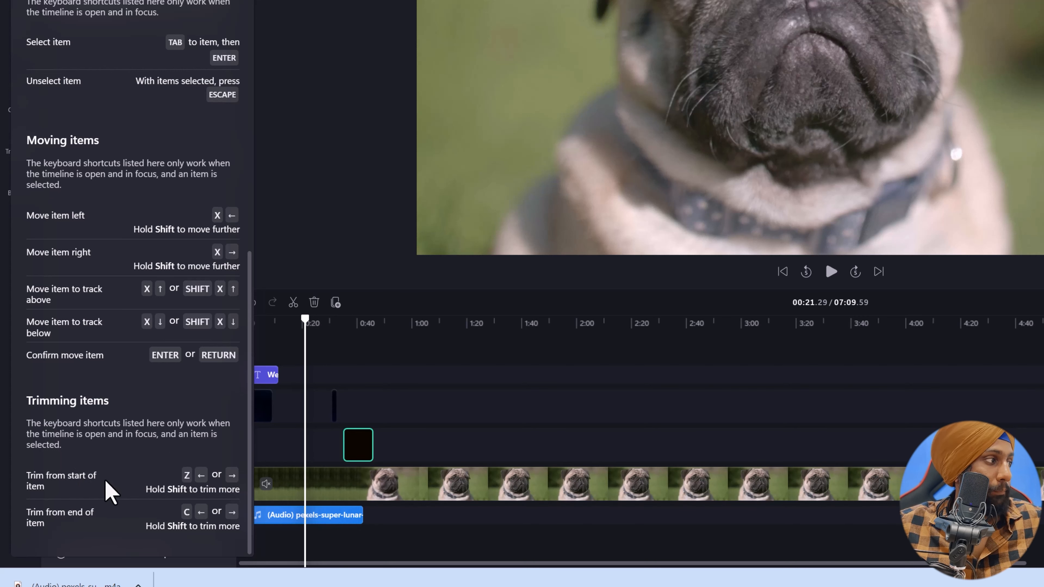
# Select the pug video clip, shorten it to end at about 7:08, and place the playhead at about 1:39.
pyautogui.click(524, 480)
pyautogui.moveTo(321, 323); pyautogui.dragTo(566, 334)
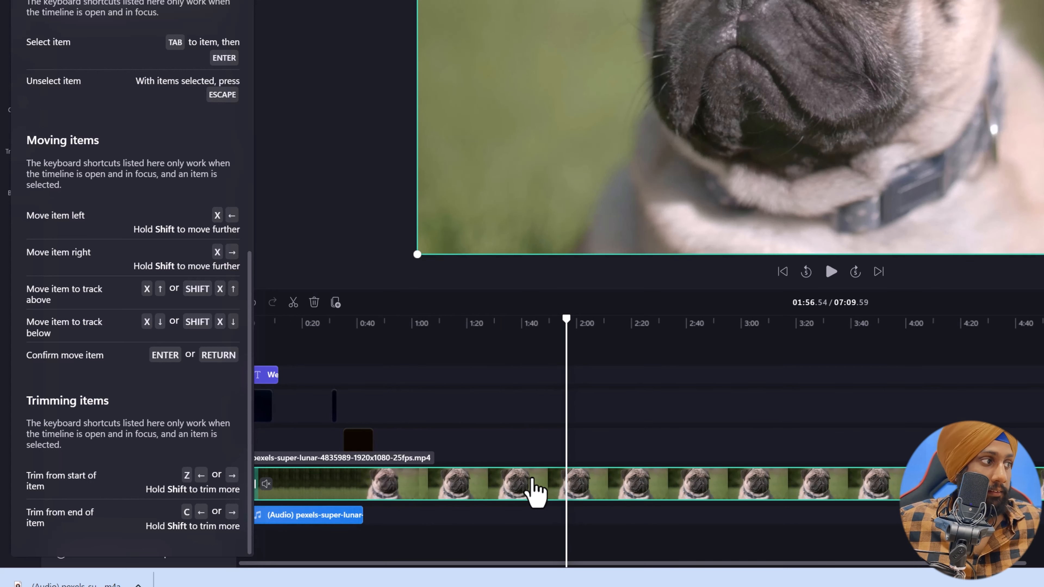
pyautogui.press('Home')
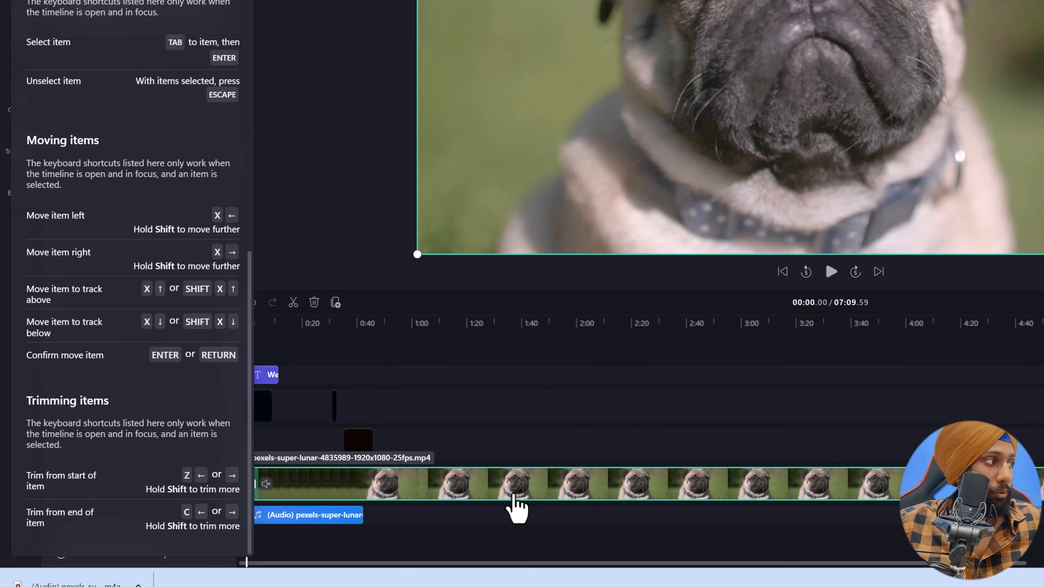
pyautogui.click(518, 323)
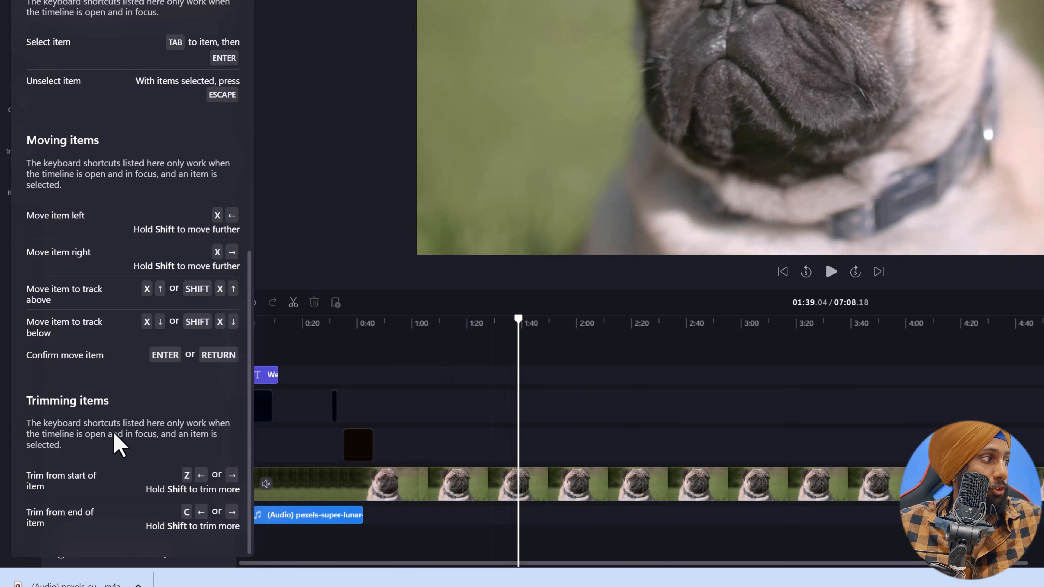
# Place the playhead at about 3:23 and trim the end of the pug video clip to about 7:03.
pyautogui.click(628, 322)
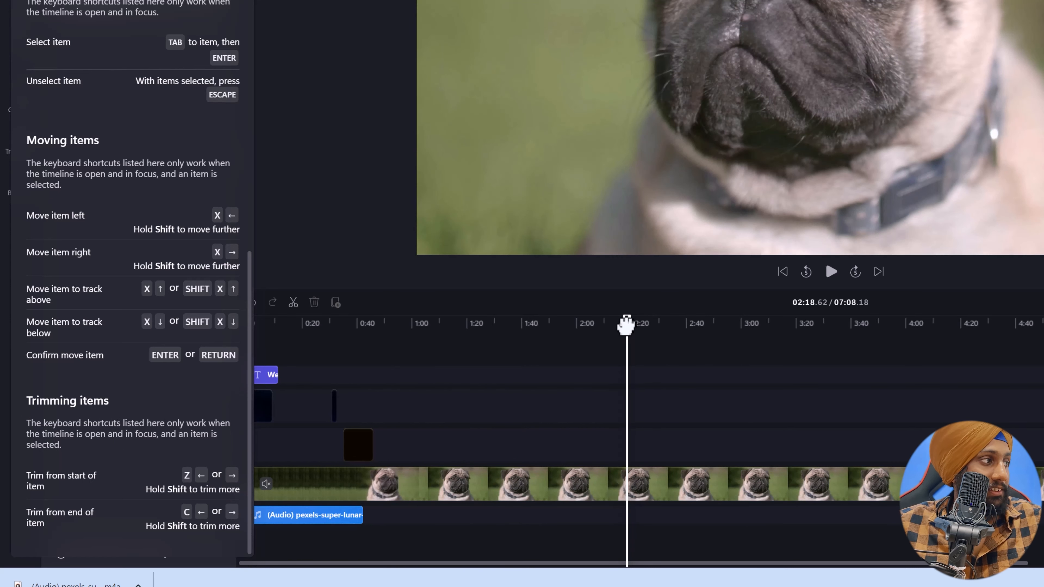
pyautogui.click(804, 323)
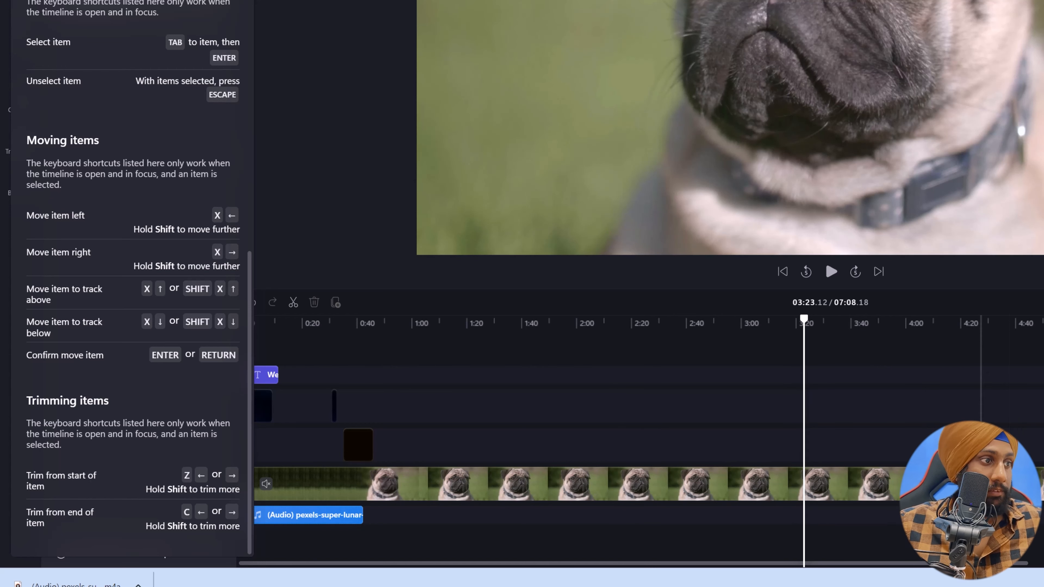
pyautogui.click(956, 478)
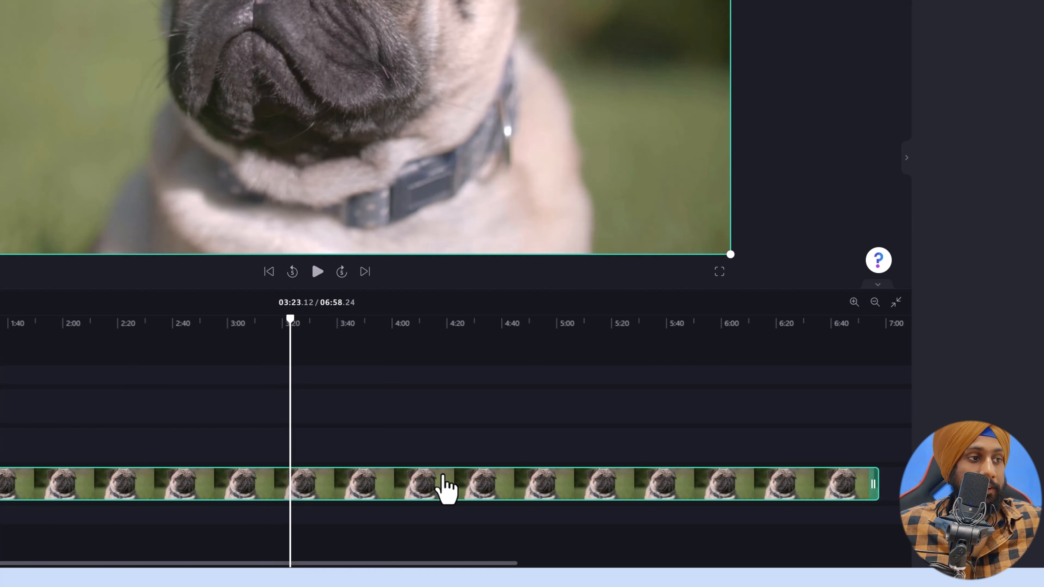
pyautogui.moveTo(874, 484); pyautogui.dragTo(888, 485)
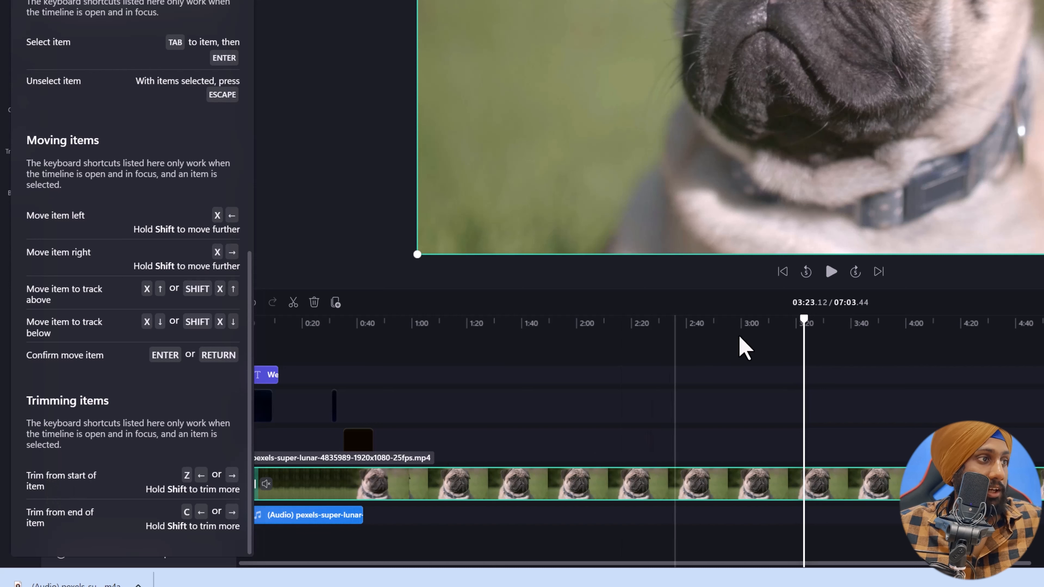
# Trim the start of the pug video clip to about 0:23.
pyautogui.moveTo(806, 319); pyautogui.dragTo(805, 320)
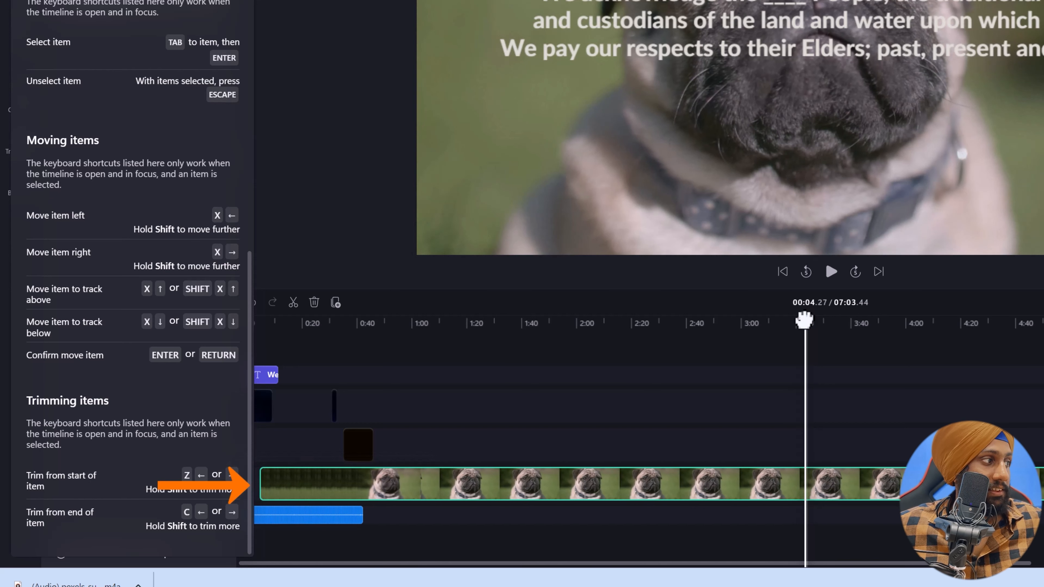
pyautogui.hotkey('z', 'Right')
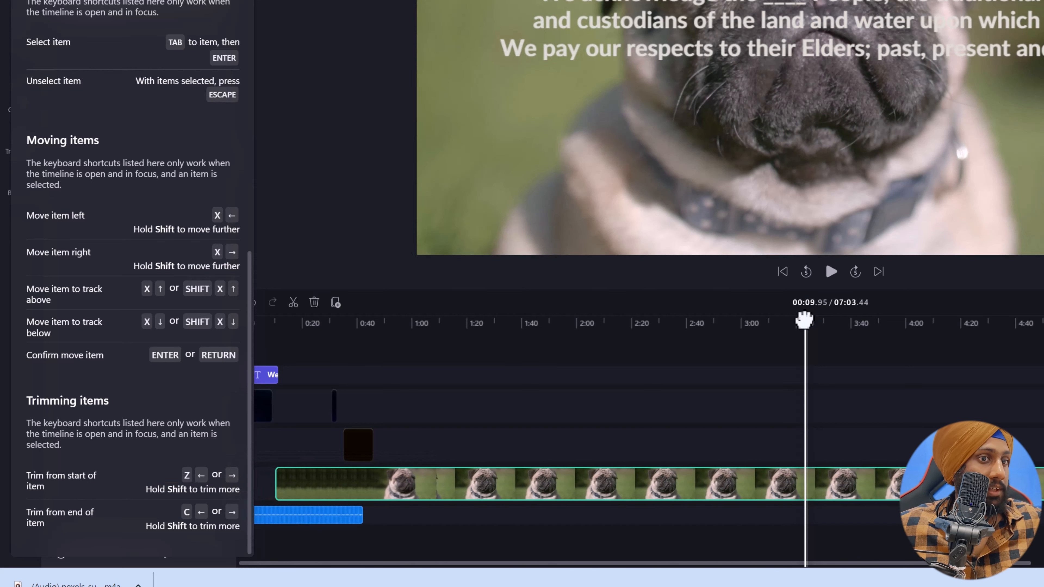
pyautogui.hotkey('z', 'Right')
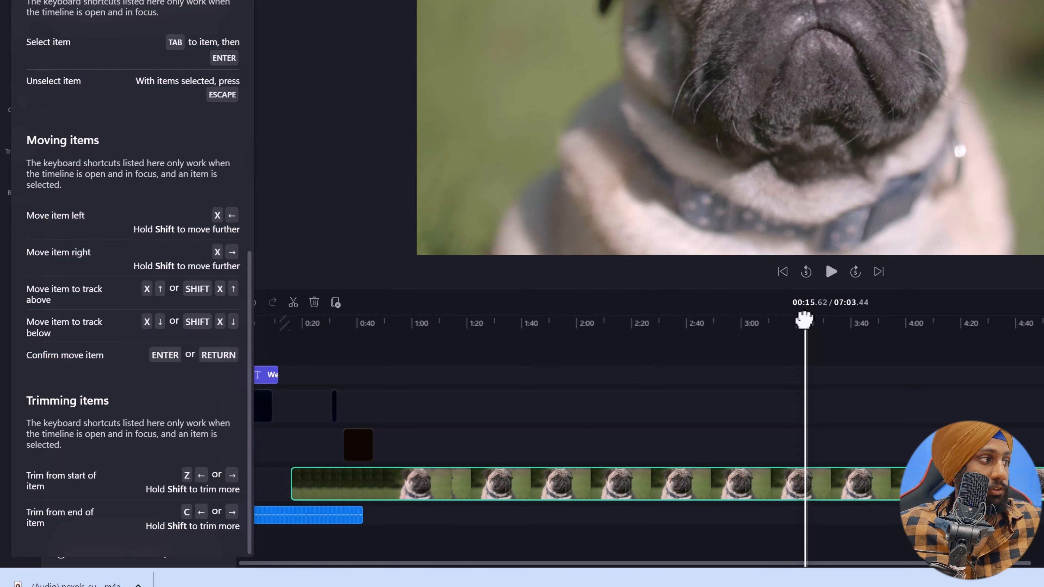
pyautogui.hotkey('z', 'Right')
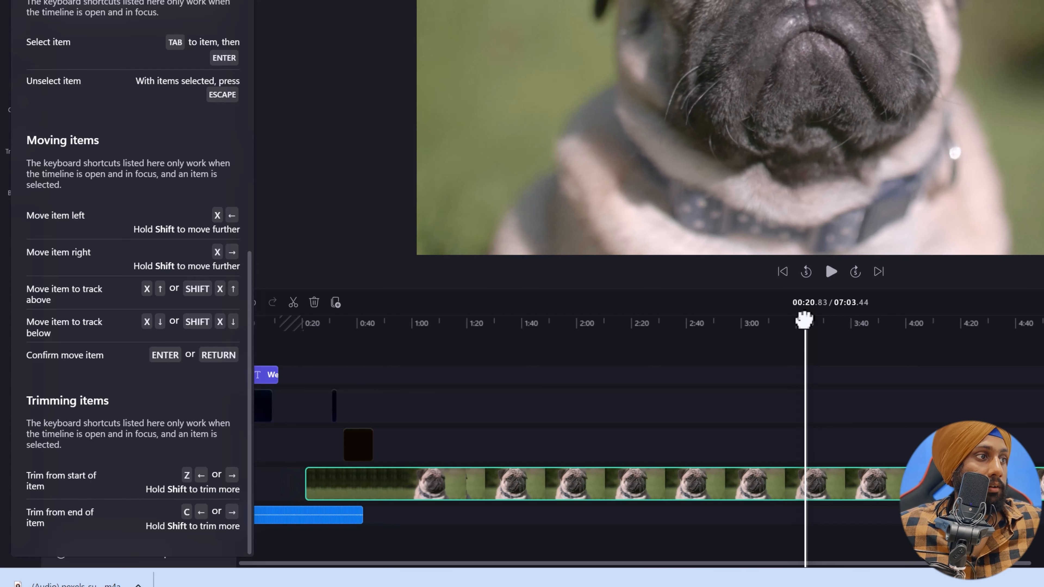
pyautogui.hotkey('z', 'Right')
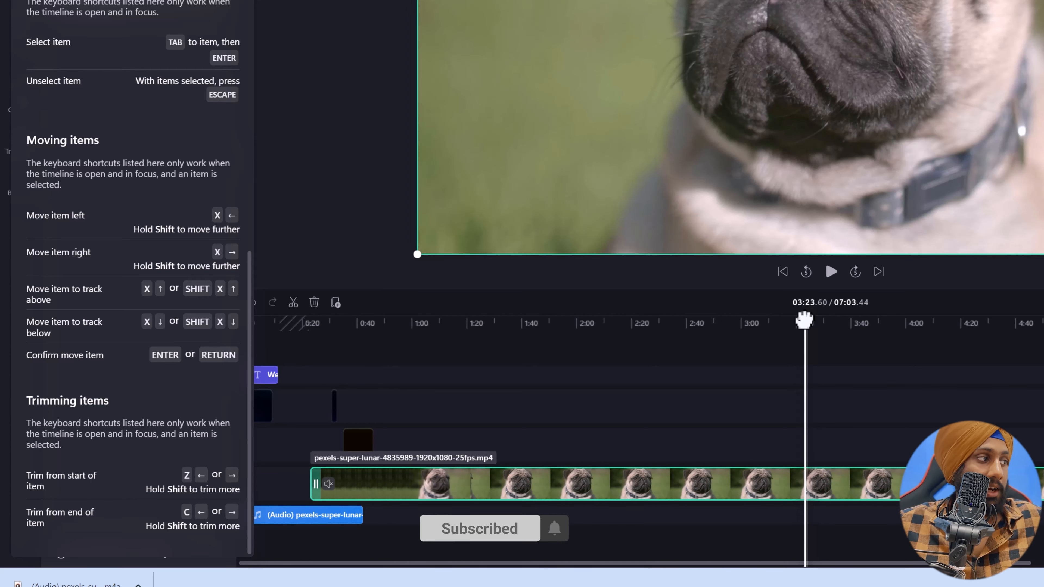
# Move the pug video clip to start at about 0:31 and delete the empty gap before it.
pyautogui.moveTo(450, 497); pyautogui.dragTo(380, 479)
pyautogui.moveTo(497, 491); pyautogui.dragTo(579, 492)
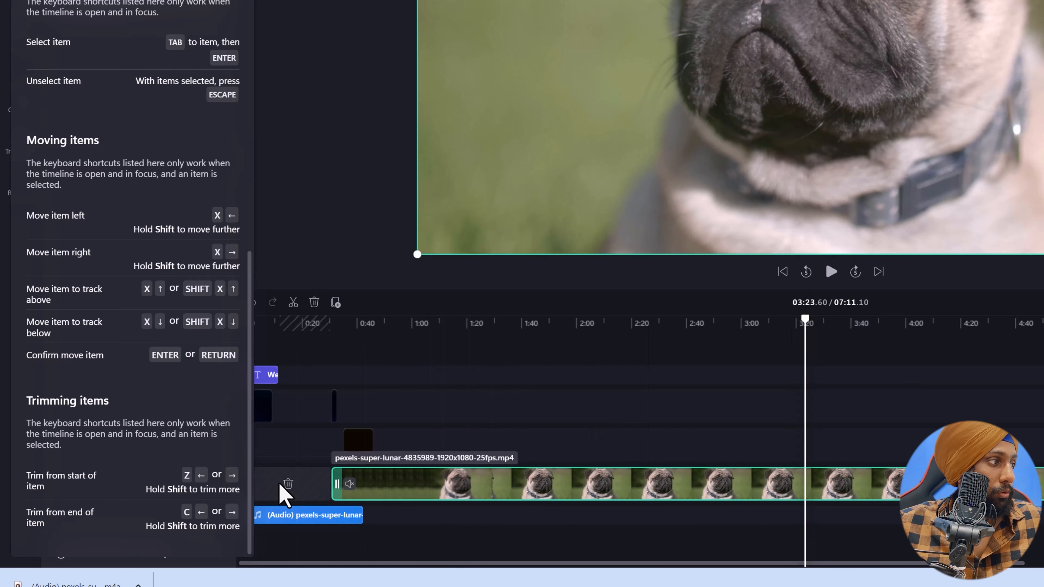
pyautogui.click(281, 487)
pyautogui.click(287, 484)
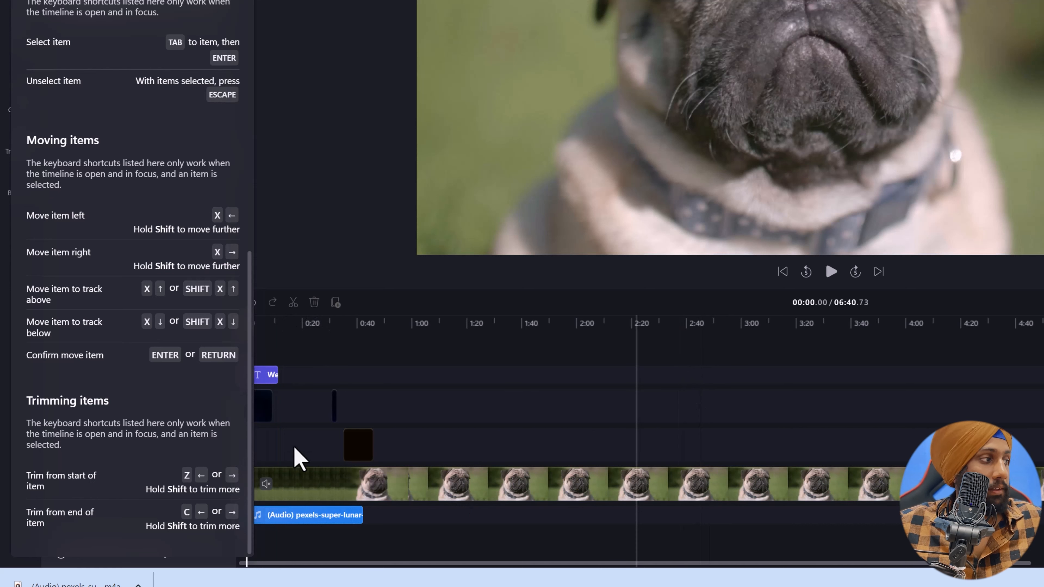
# Go back up the keyboard shortcuts list to review the general and display shortcuts.
pyautogui.click(301, 486)
pyautogui.click(35, 512)
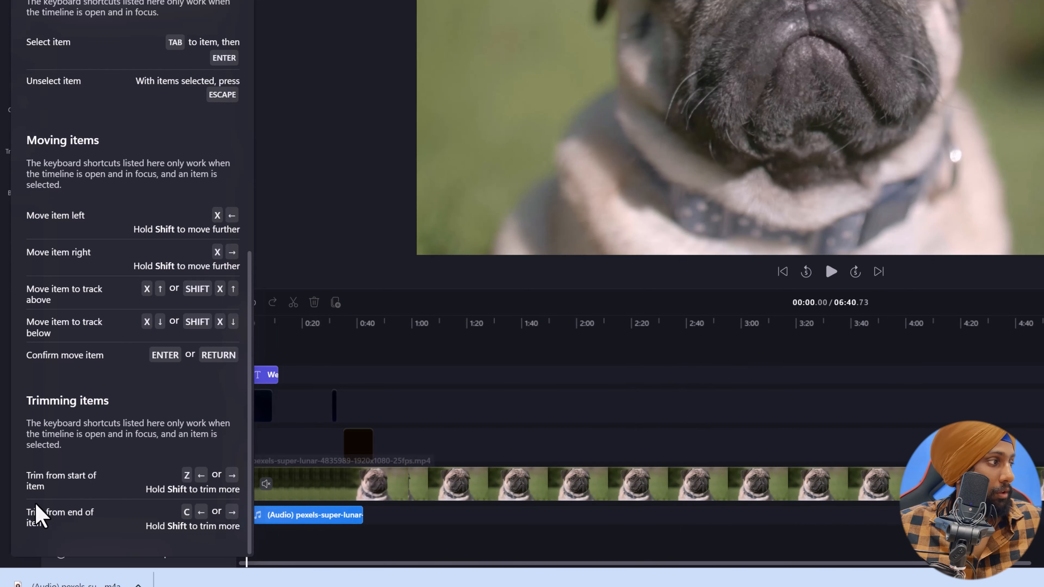
pyautogui.scroll(5, 82, 510)
pyautogui.scroll(10, 81, 505)
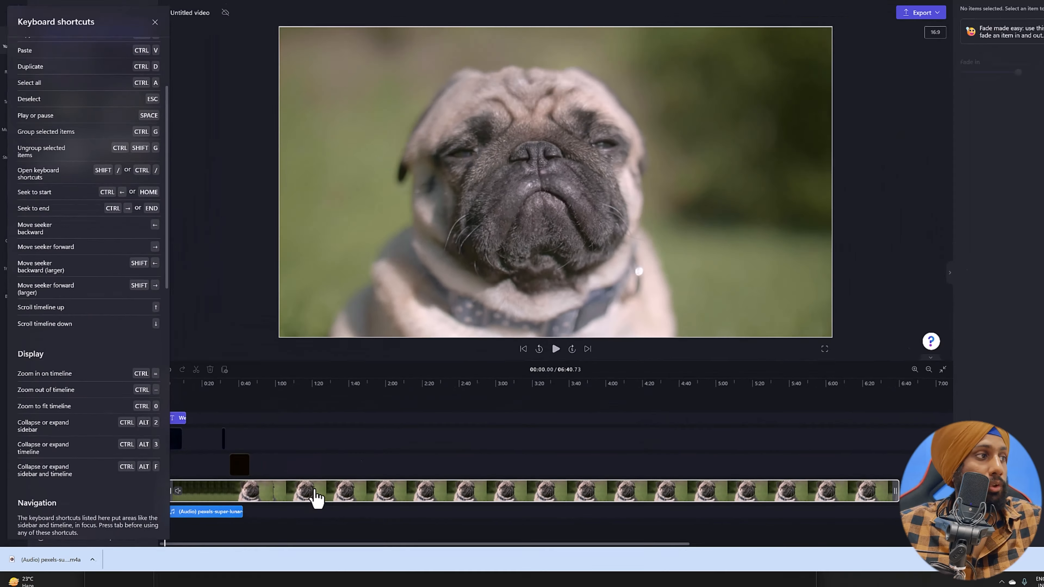
pyautogui.click(568, 418)
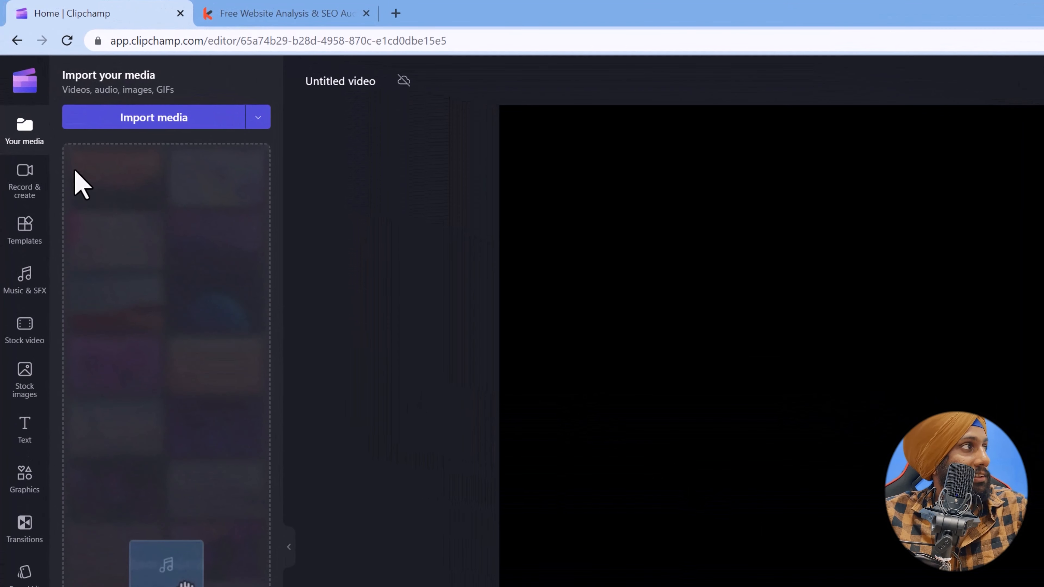
# Open the screen and camera recorder from the record and create options.
pyautogui.click(23, 181)
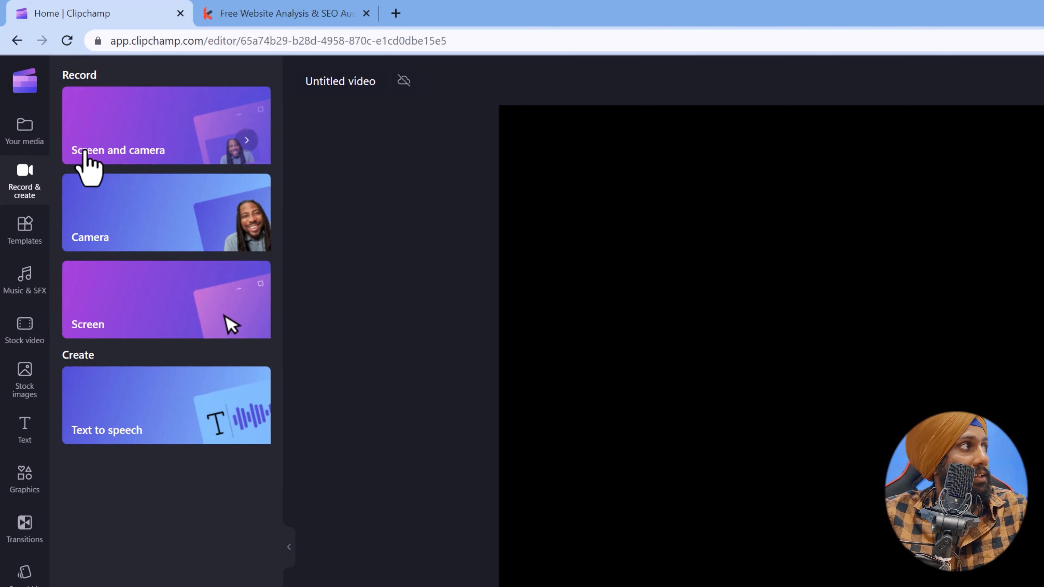
pyautogui.click(164, 158)
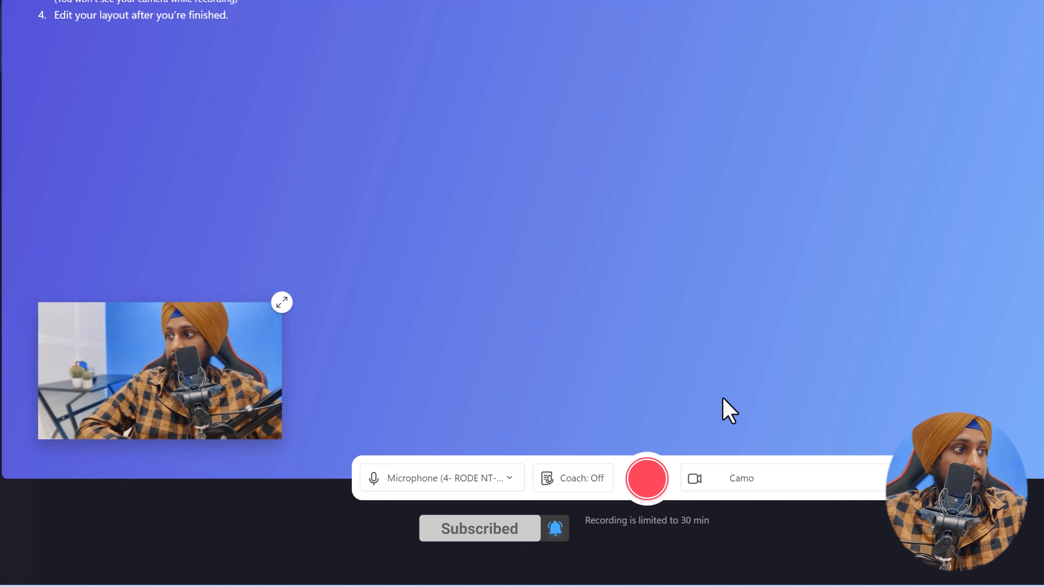
# Choose the RODE NT-USB microphone and the Camo camera as the recording sources.
pyautogui.click(440, 485)
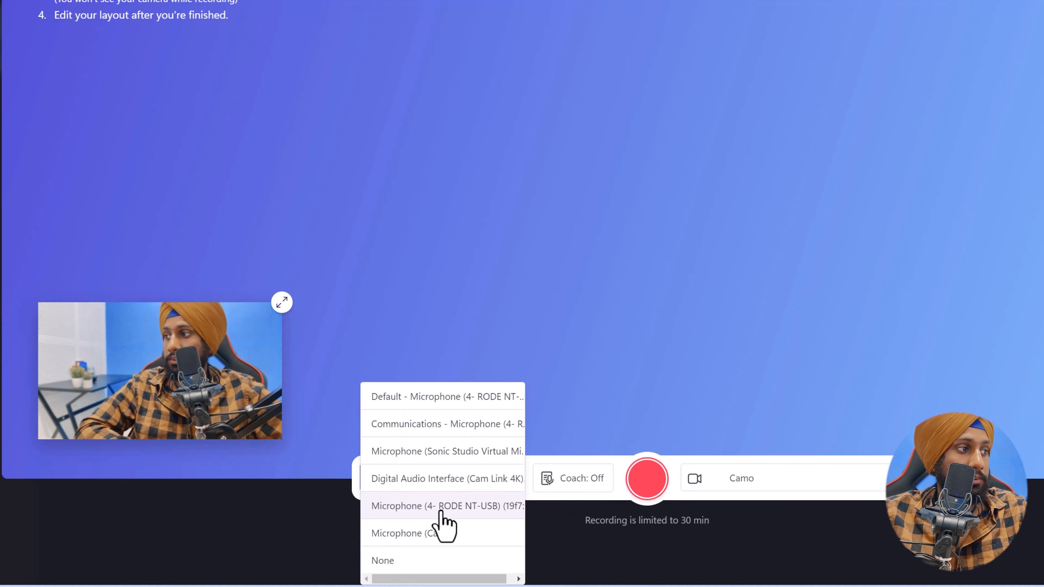
pyautogui.click(464, 510)
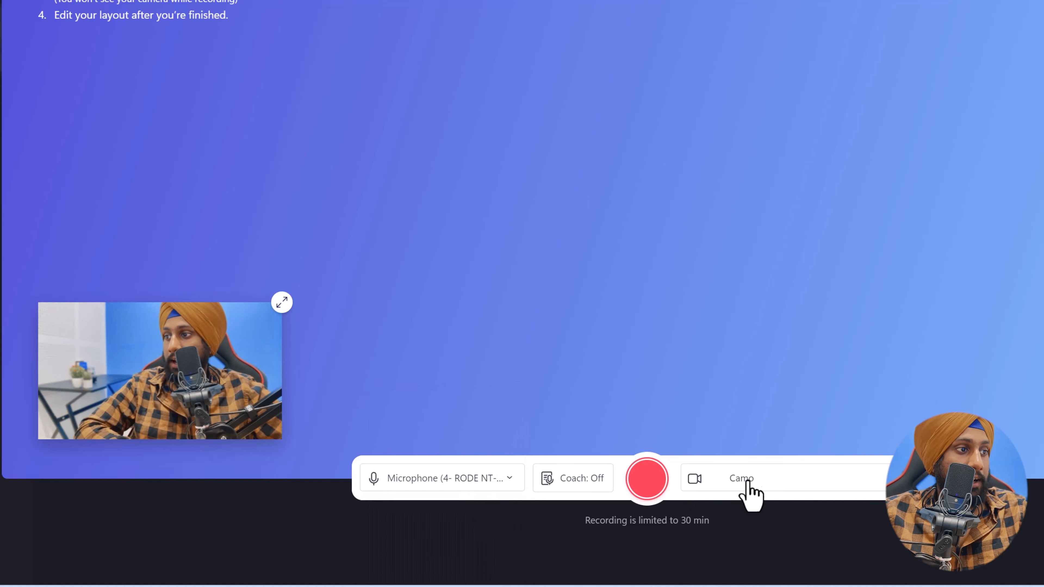
pyautogui.click(777, 480)
pyautogui.click(778, 487)
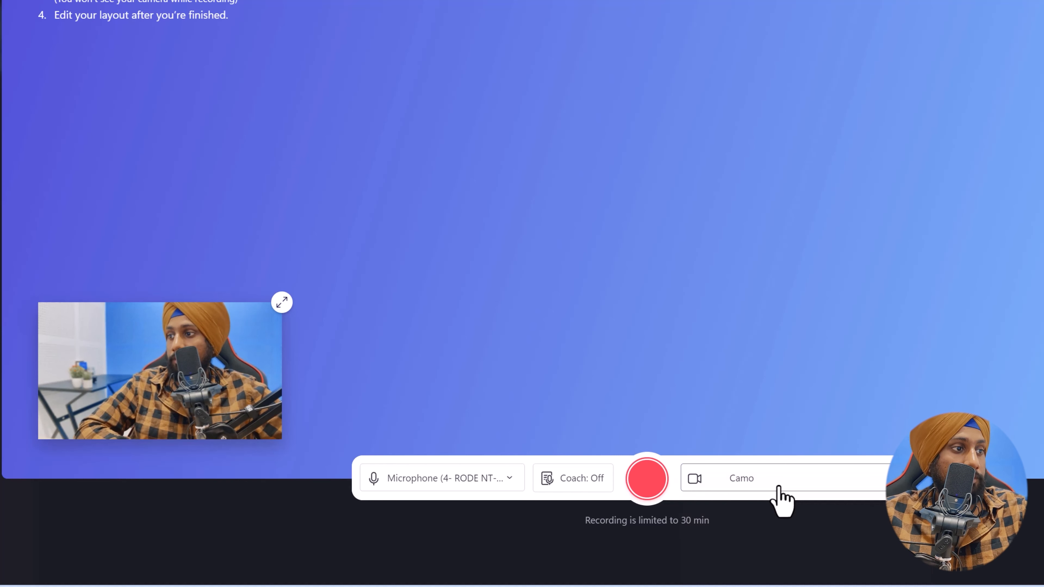
# Keep Camo as the recording camera and turn on Speaker Coach for speech analysis.
pyautogui.click(780, 490)
pyautogui.click(735, 495)
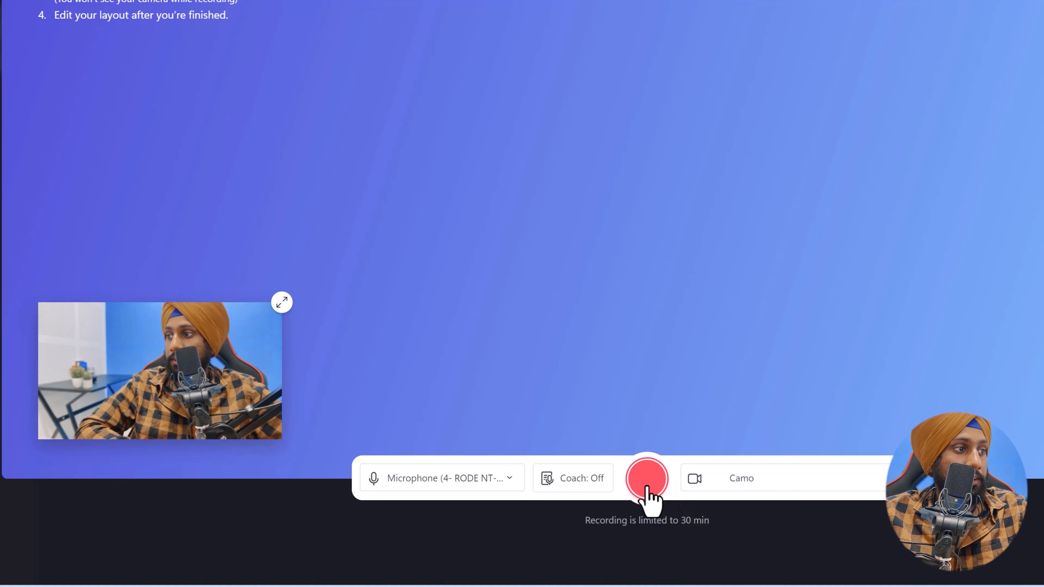
pyautogui.click(724, 478)
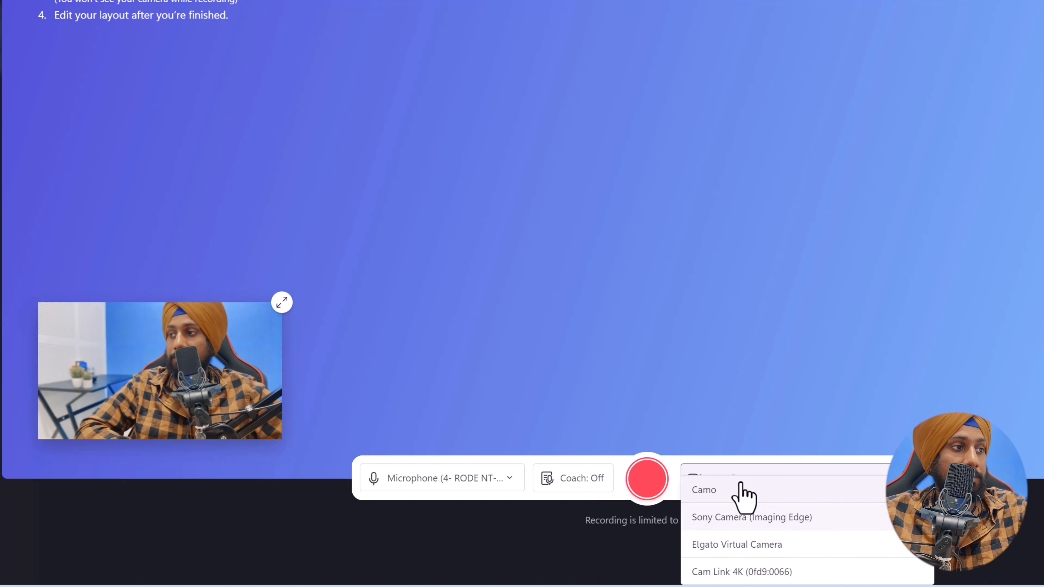
pyautogui.click(750, 485)
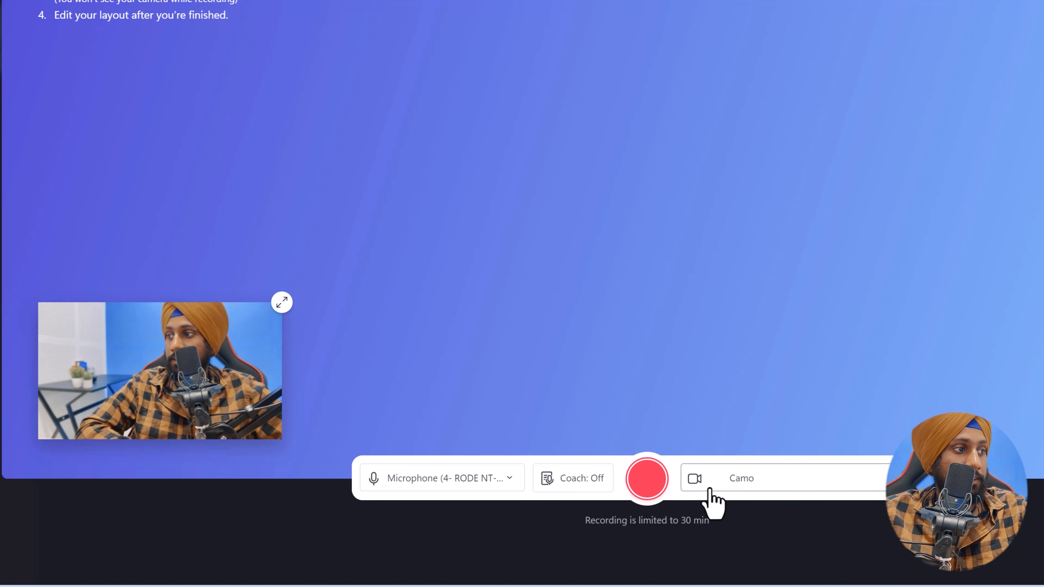
pyautogui.click(576, 487)
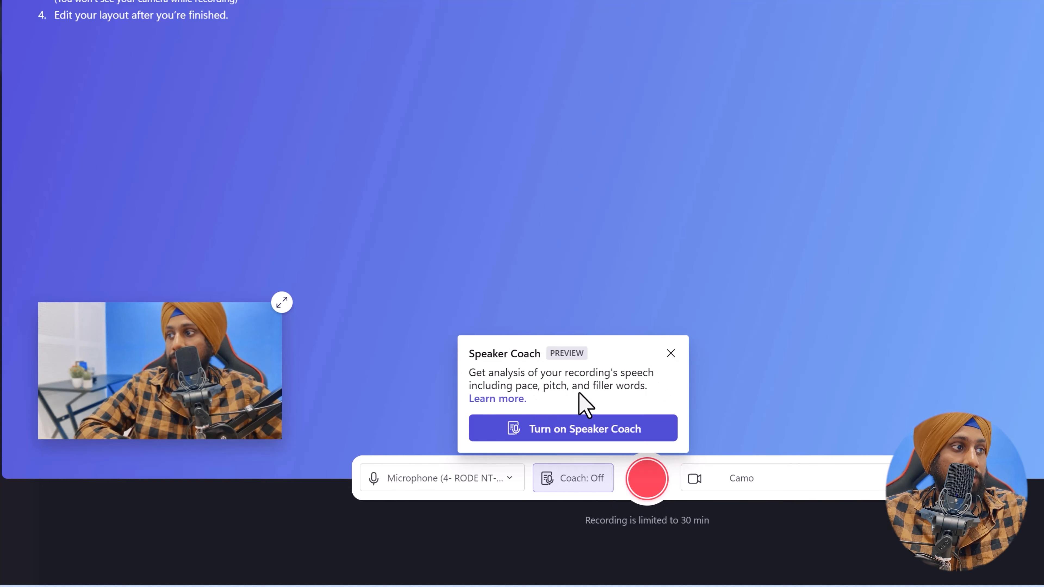
pyautogui.click(522, 420)
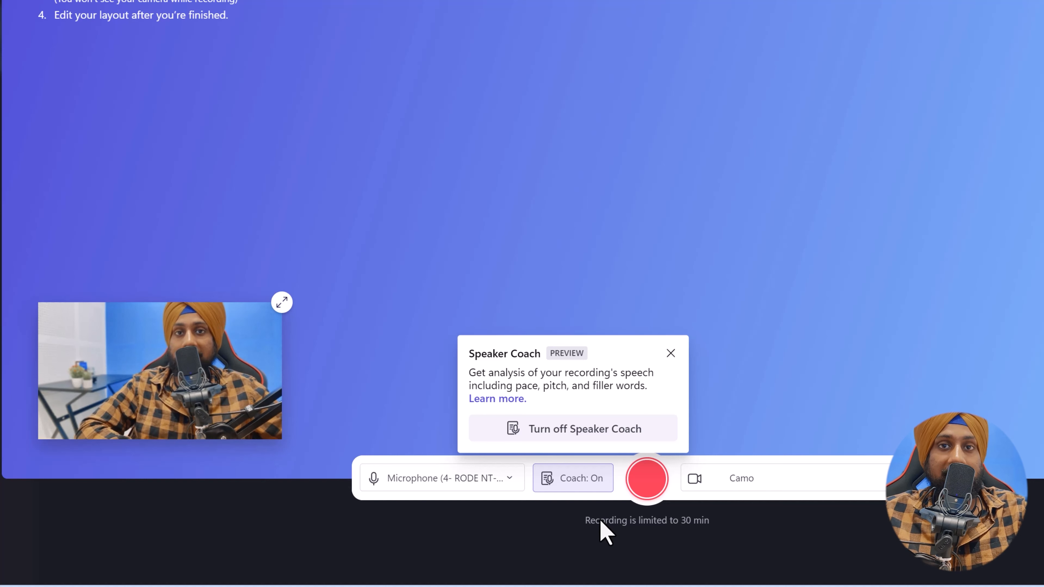
# Start the recording and share the Chrome window with the ChatGPT conversation on SEO benefits of internal linking.
pyautogui.click(639, 482)
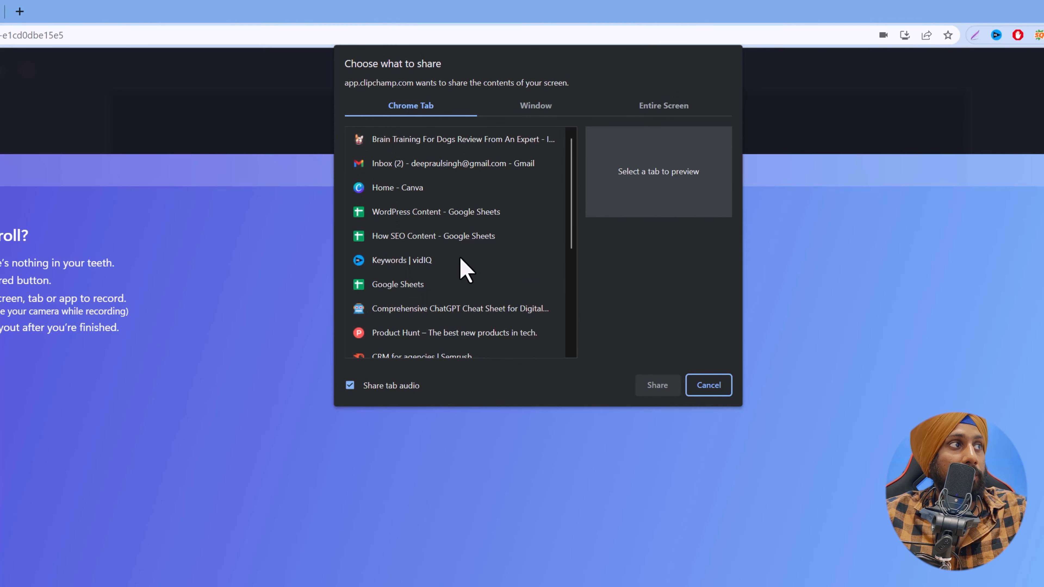
pyautogui.click(532, 105)
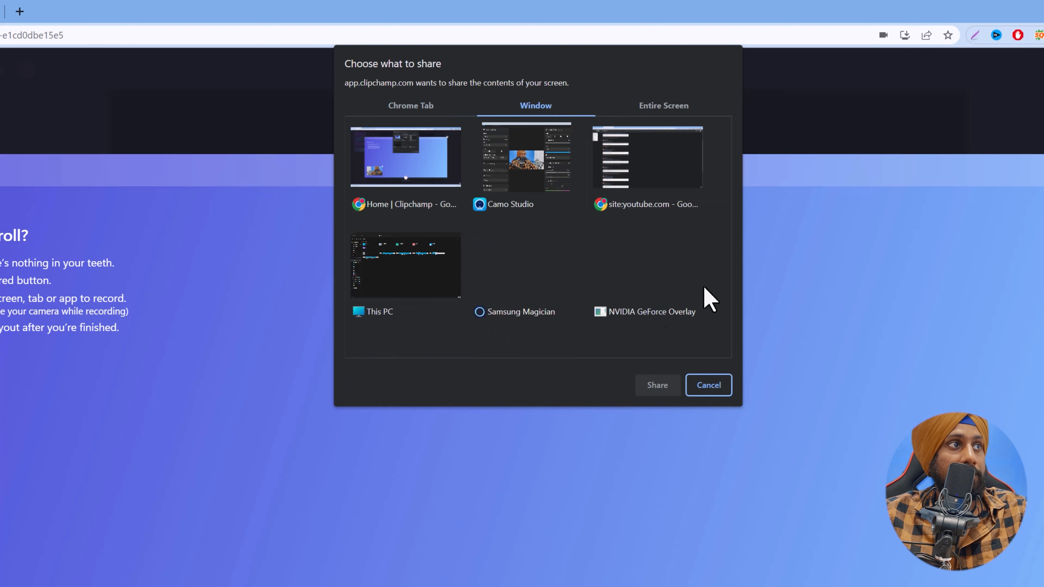
pyautogui.click(664, 104)
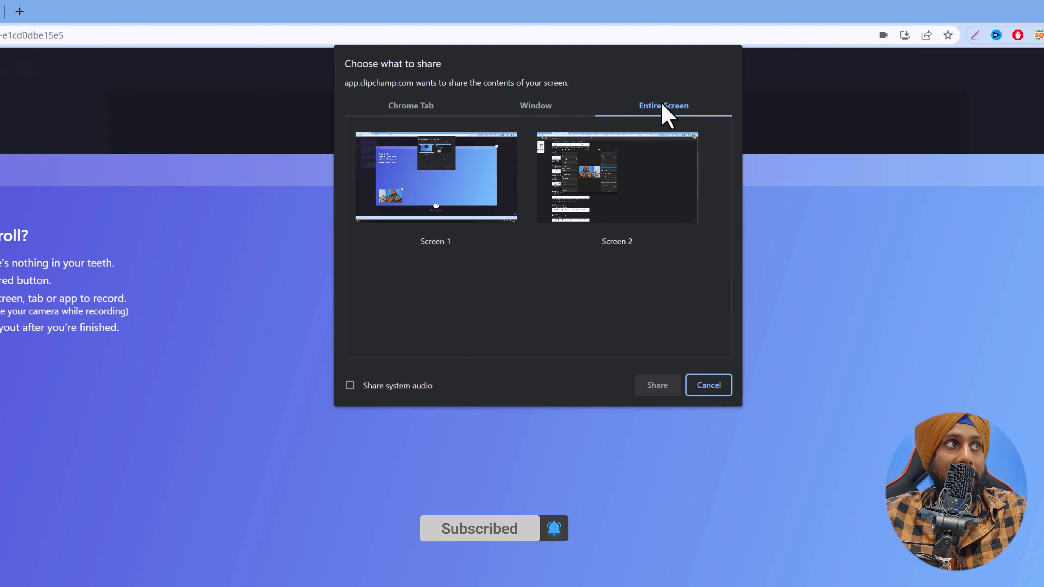
pyautogui.click(533, 107)
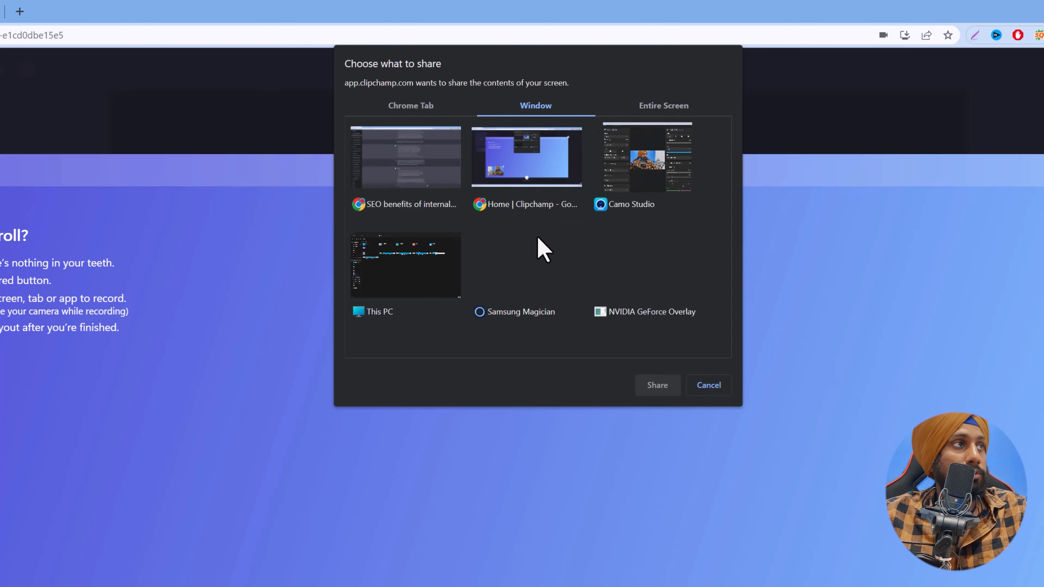
pyautogui.click(414, 161)
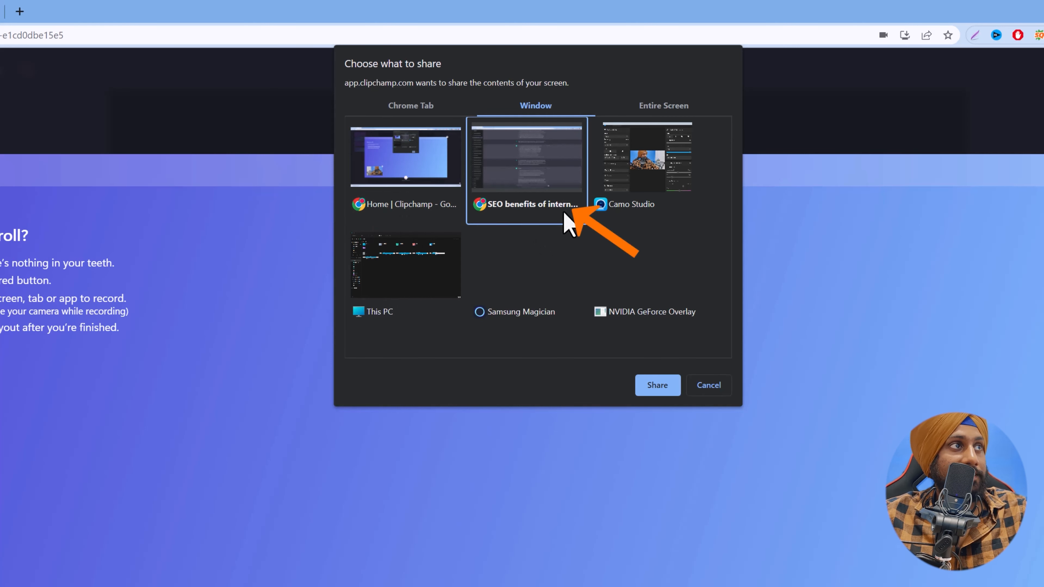
pyautogui.click(655, 388)
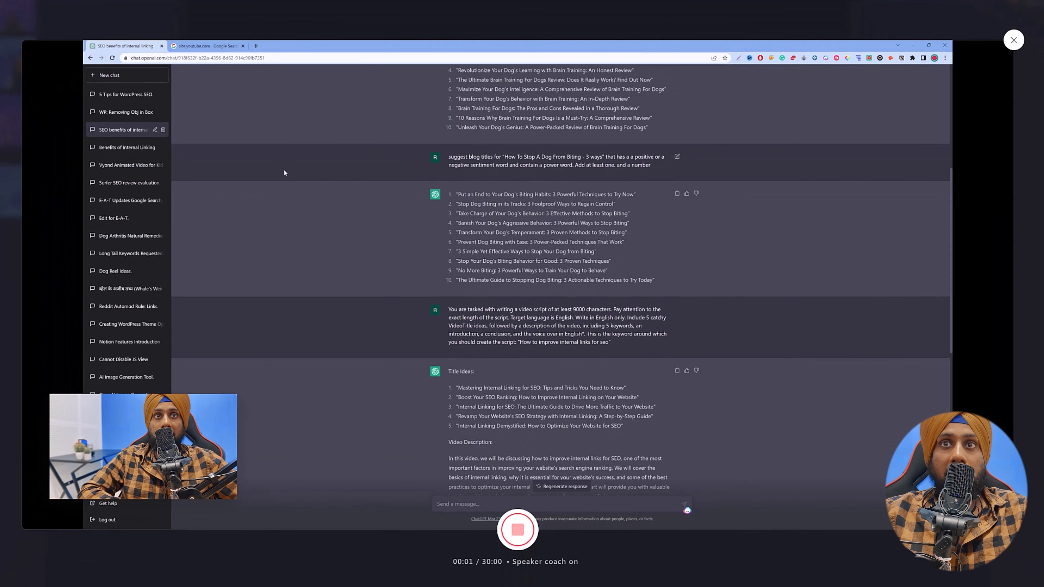
# Record a walk through the ChatGPT conversation down to its conclusion and back up to the beginning, and stop the recording.
pyautogui.scroll(2, 314, 248)
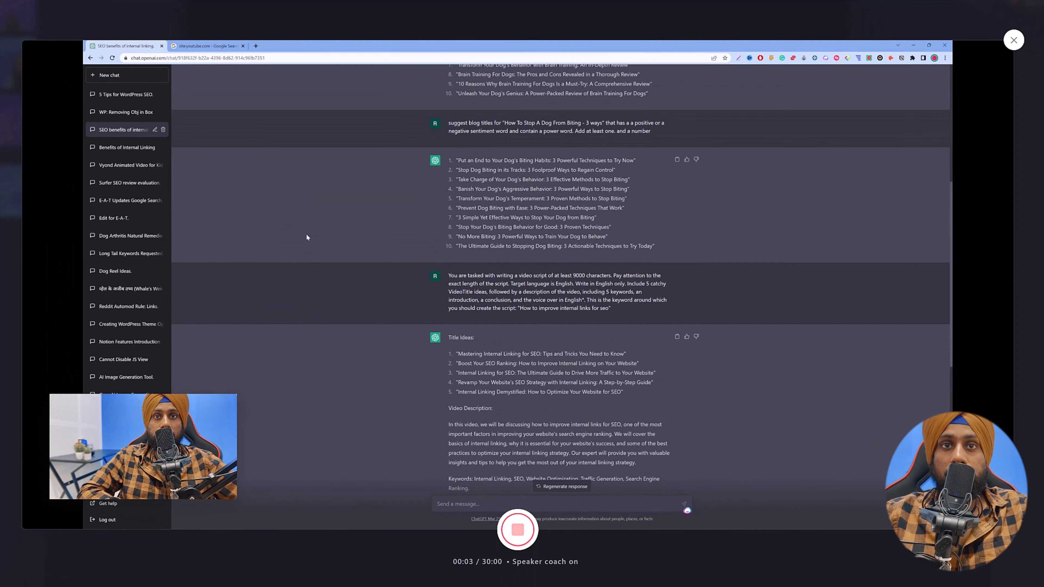
pyautogui.scroll(-3, 306, 239)
pyautogui.scroll(-3, 305, 241)
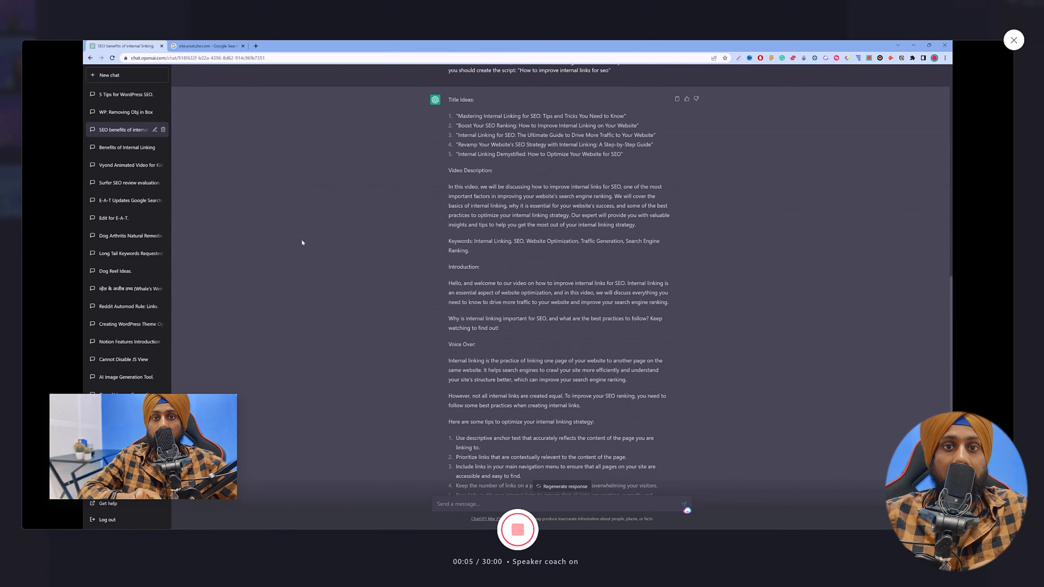
pyautogui.scroll(2, 300, 238)
pyautogui.scroll(-6, 300, 239)
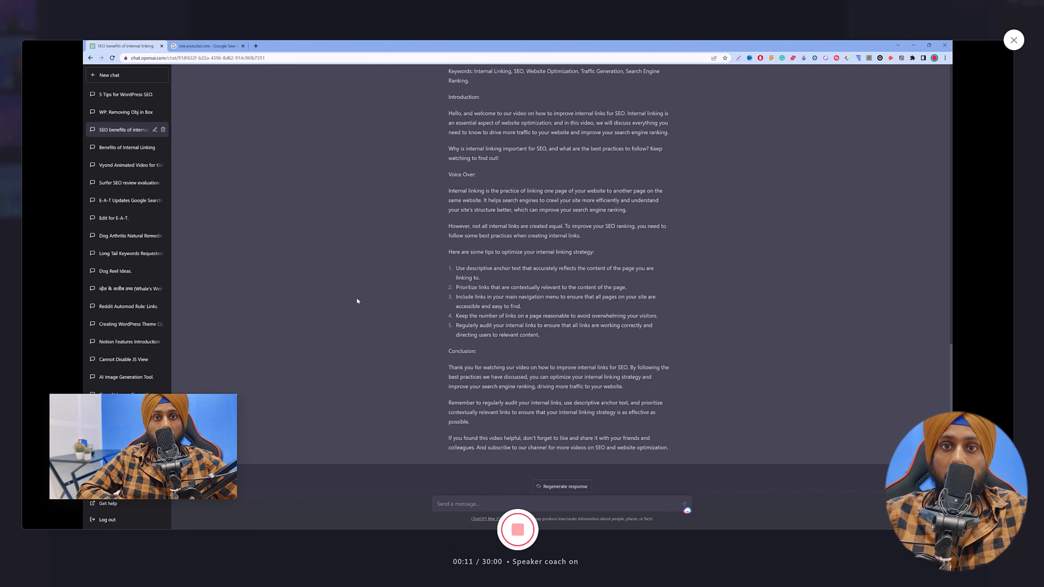
pyautogui.scroll(20, 355, 300)
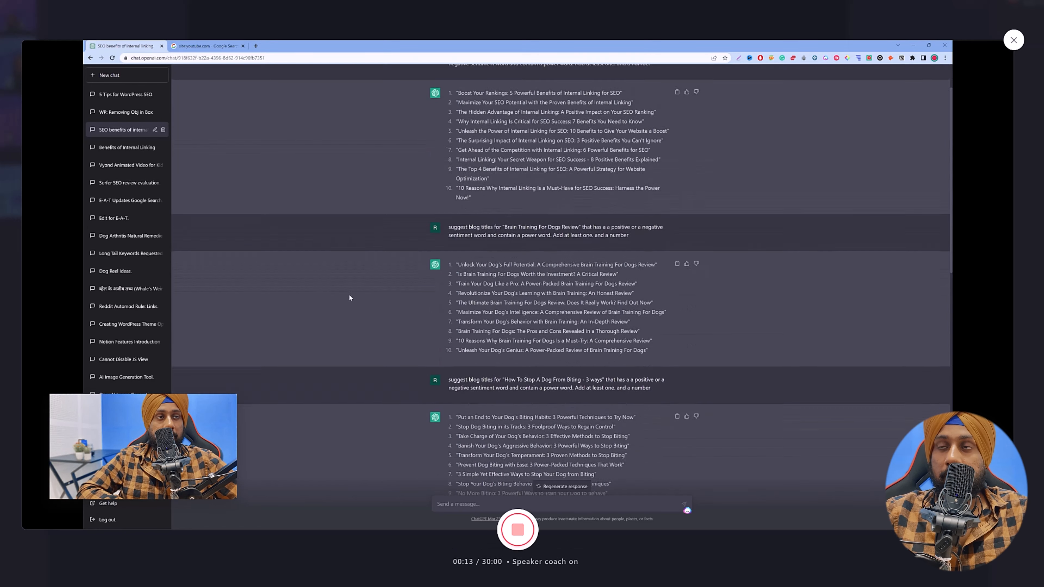
pyautogui.scroll(1, 349, 297)
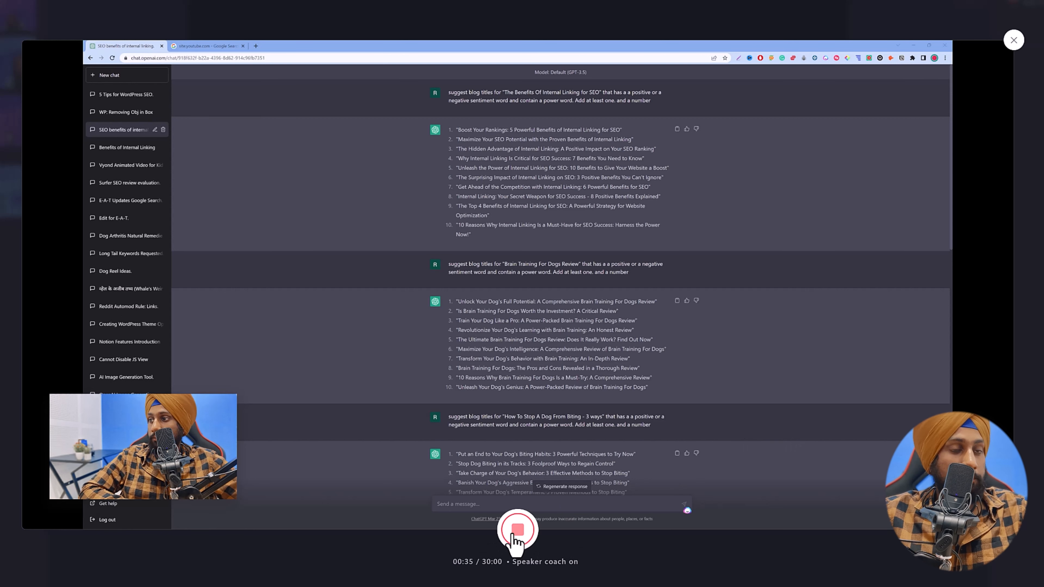
pyautogui.click(517, 530)
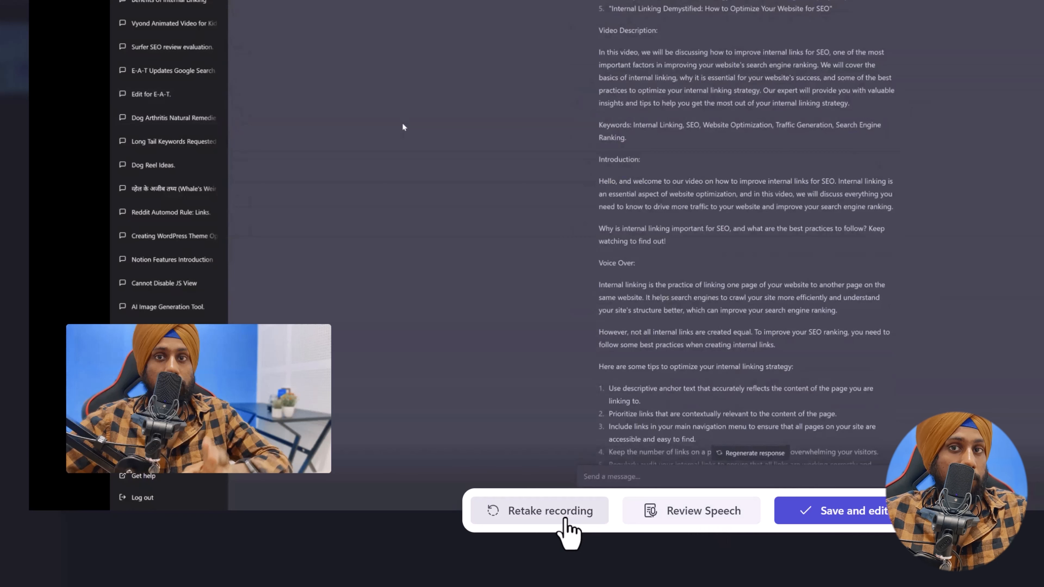
# Review the speech analysis of the finished recording, and save the recording for editing.
pyautogui.click(695, 512)
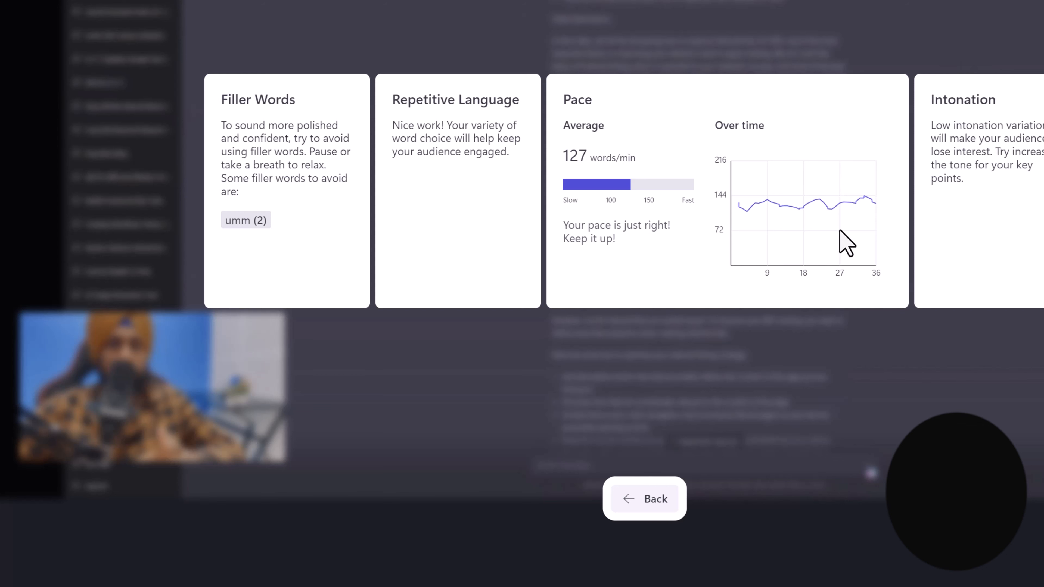
pyautogui.click(664, 499)
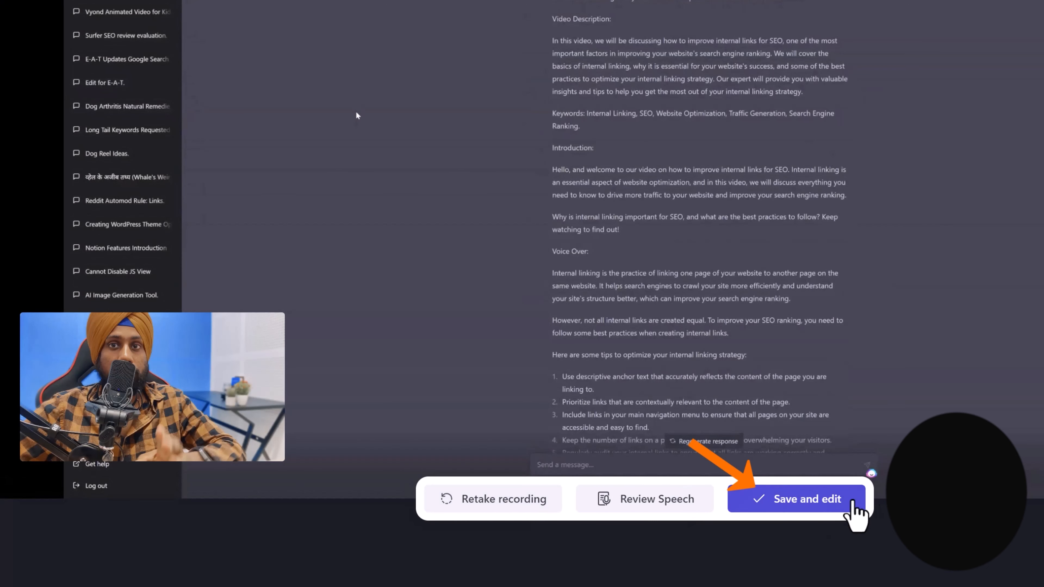
pyautogui.click(814, 506)
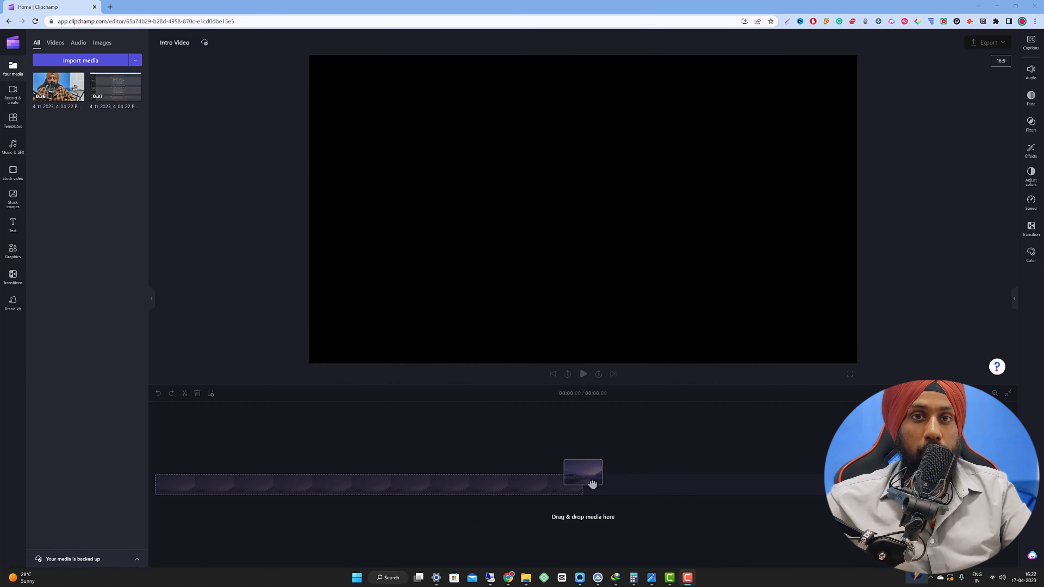
# Add the screen recording to the start of the timeline and place the webcam recording on a track above it.
pyautogui.moveTo(592, 485); pyautogui.dragTo(593, 484)
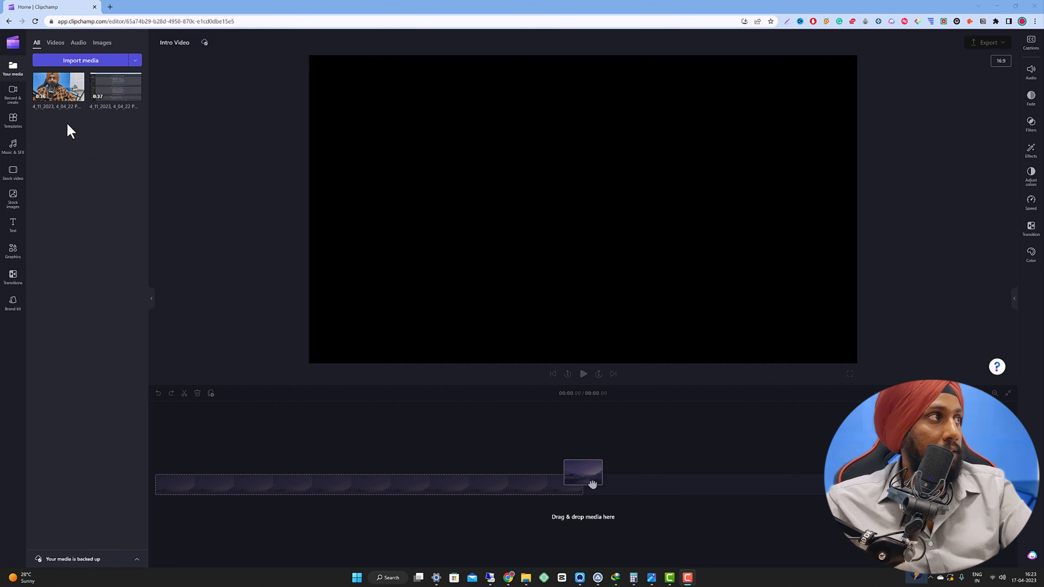
pyautogui.moveTo(121, 93); pyautogui.dragTo(164, 499)
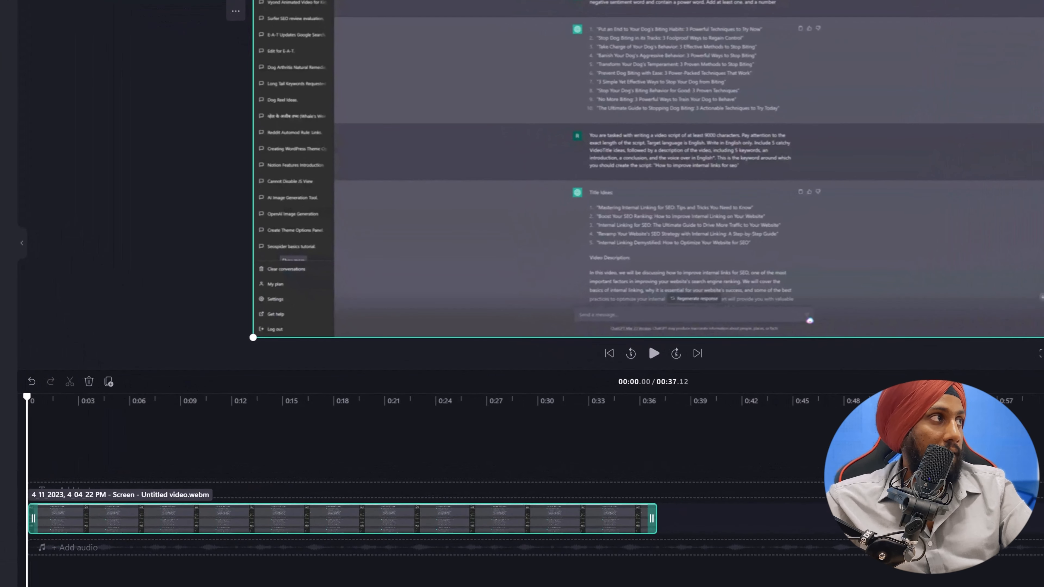
pyautogui.moveTo(86, 407); pyautogui.dragTo(45, 486)
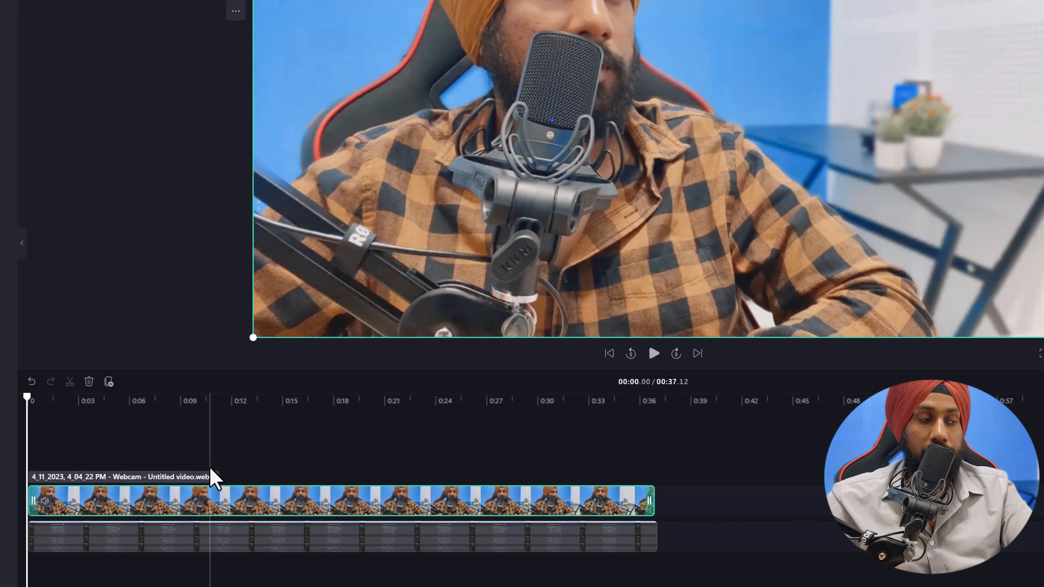
pyautogui.click(194, 536)
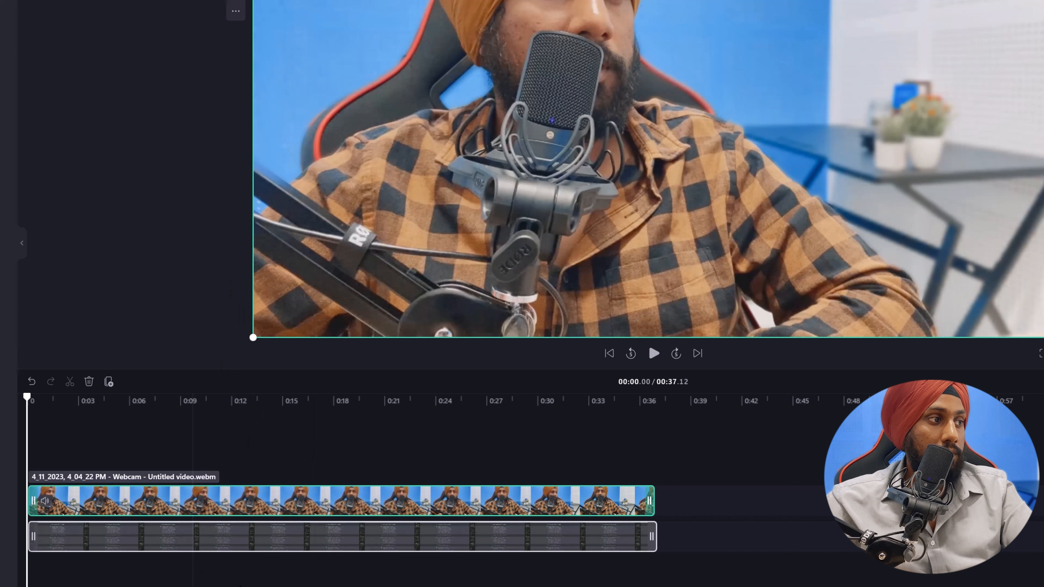
pyautogui.click(361, 495)
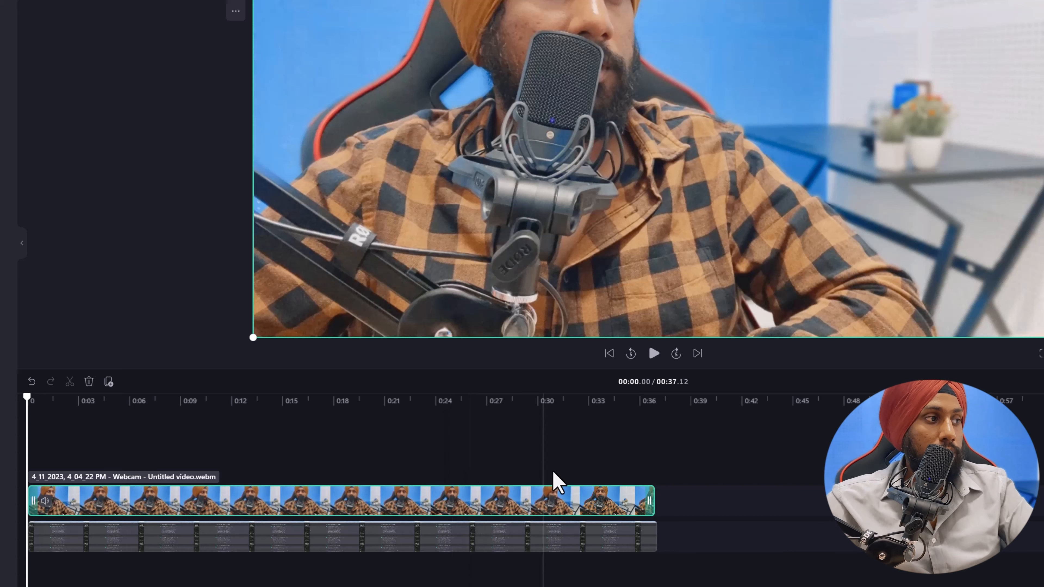
pyautogui.click(562, 474)
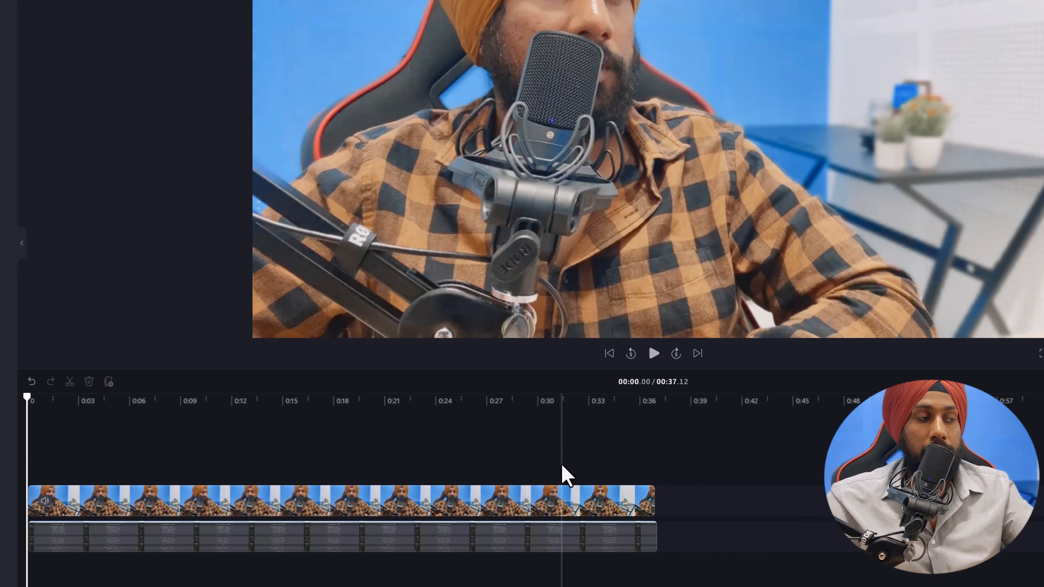
# Shrink the webcam clip to a picture-in-picture in the bottom-right corner of the video frame.
pyautogui.click(149, 508)
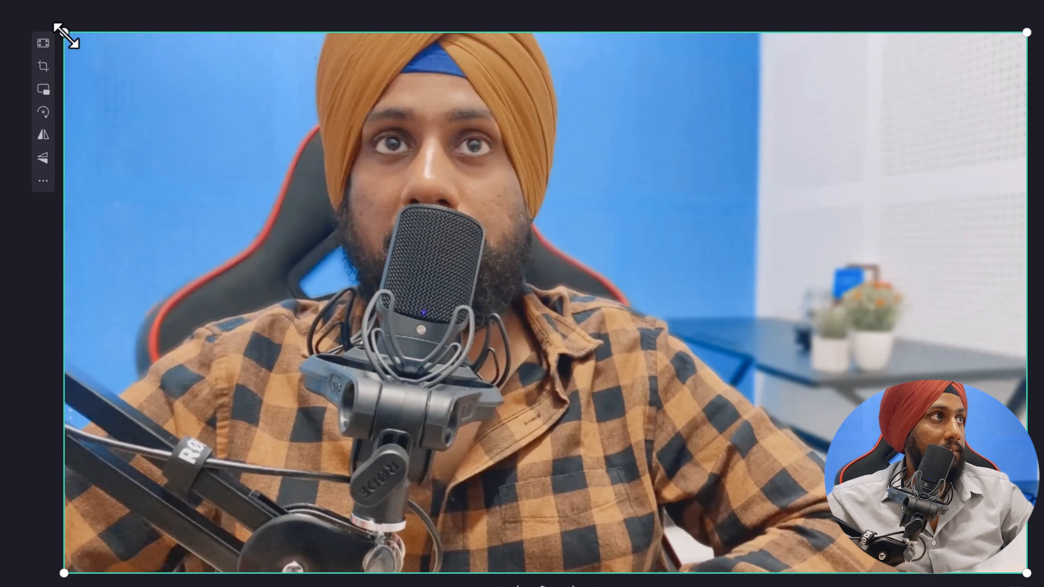
pyautogui.moveTo(65, 34); pyautogui.dragTo(63, 68)
pyautogui.click(42, 90)
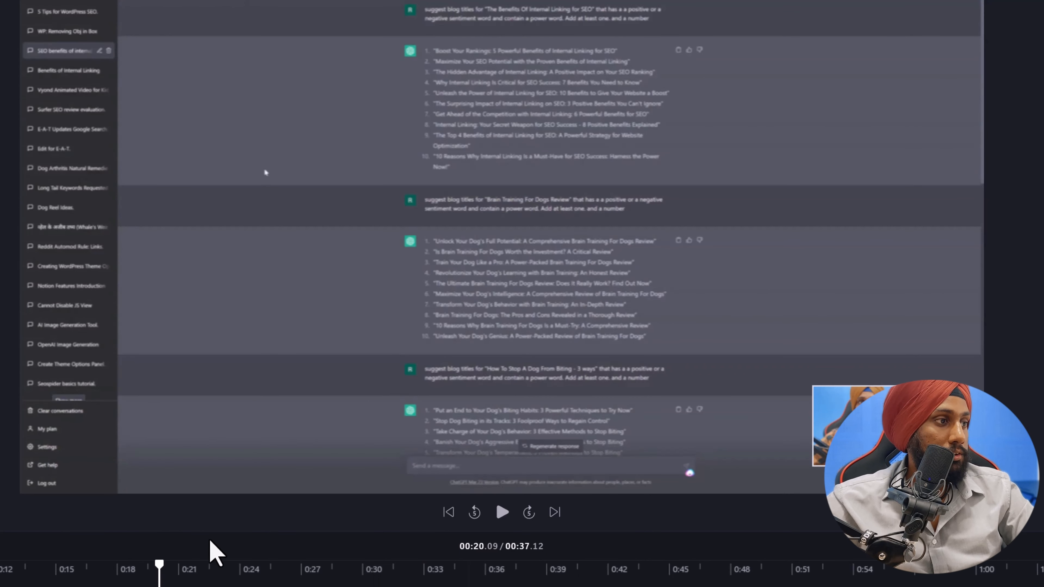
pyautogui.click(818, 298)
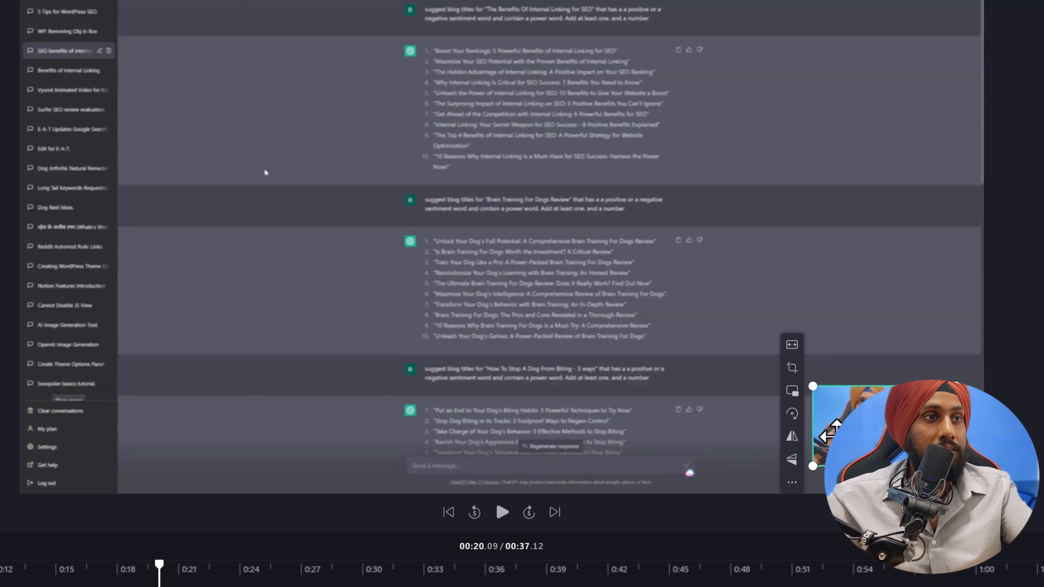
pyautogui.click(792, 390)
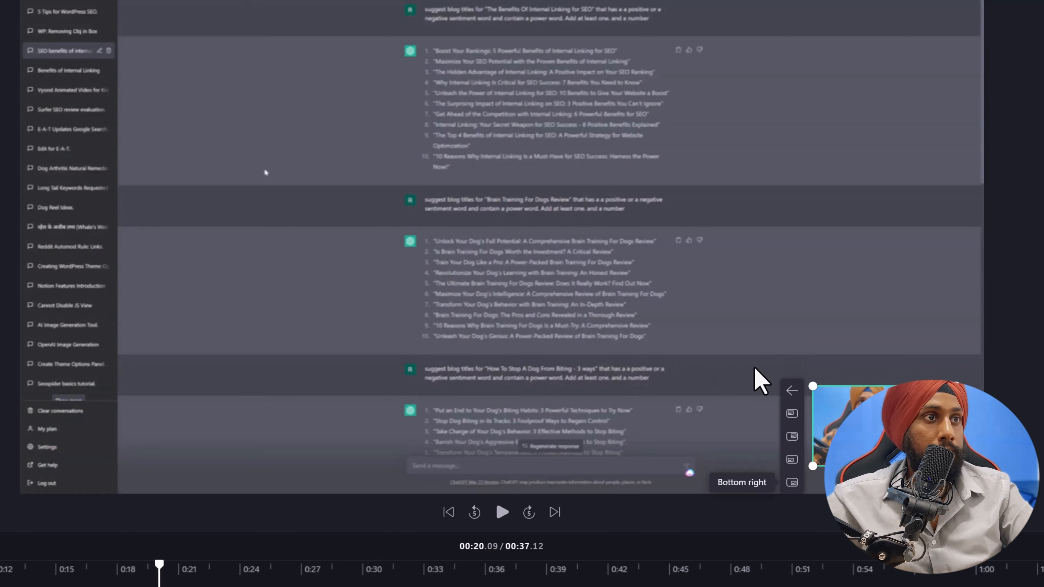
pyautogui.click(880, 428)
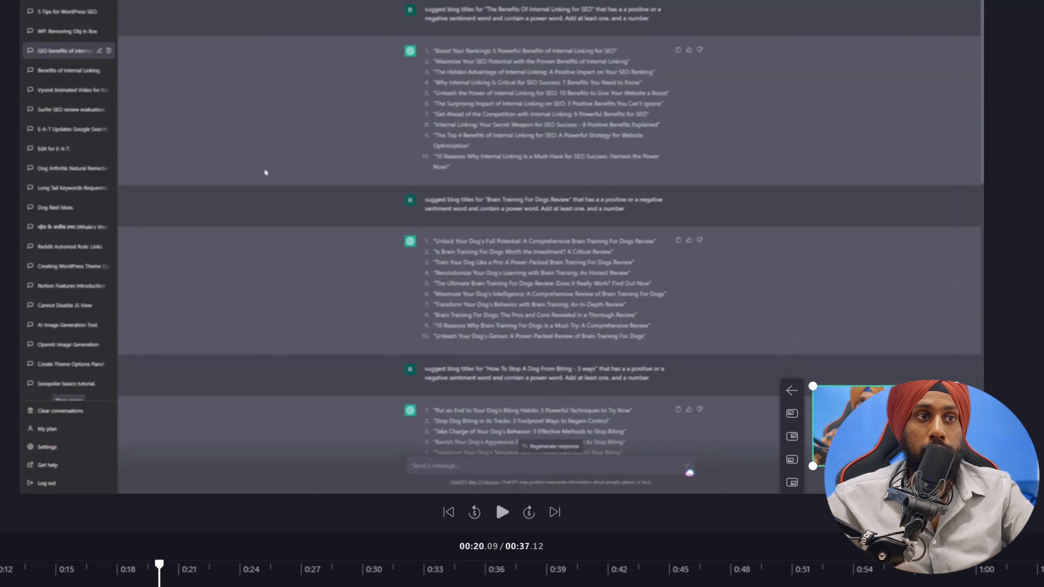
pyautogui.click(792, 391)
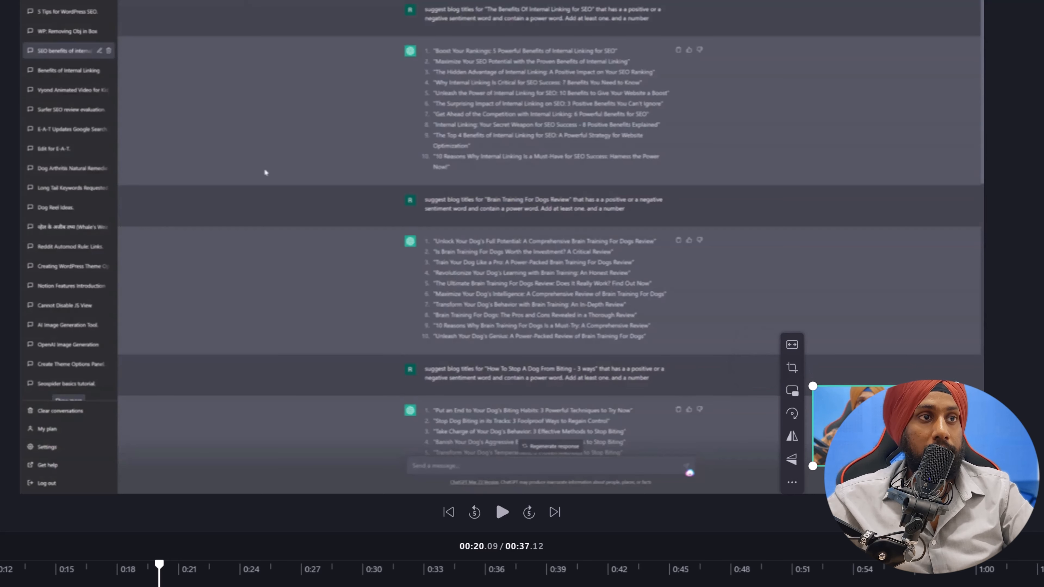
# Enlarge the webcam clip to fill the frame and crop away its left and right sides, keeping the speaker and chair.
pyautogui.click(793, 348)
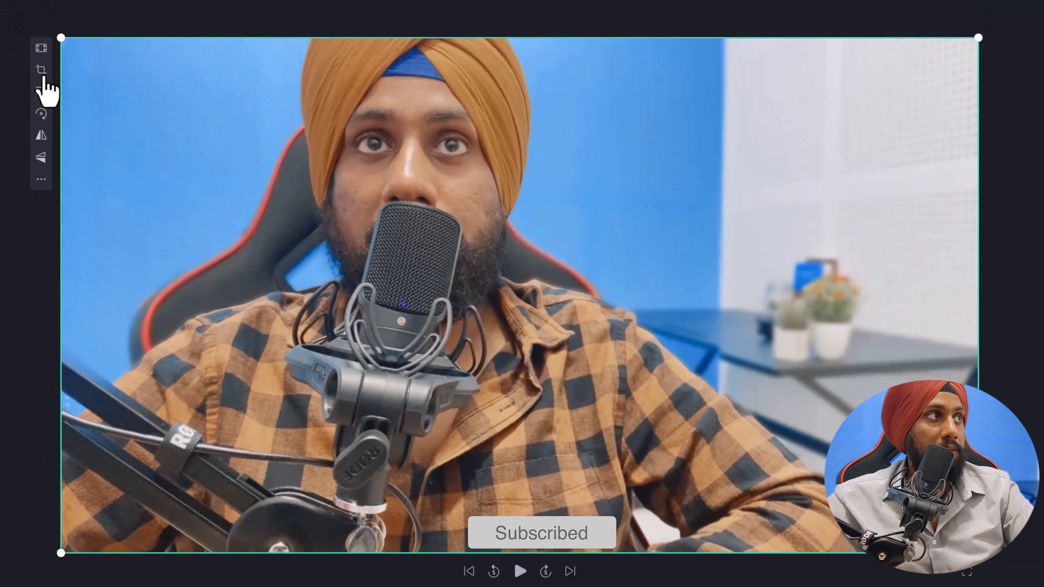
pyautogui.moveTo(63, 293); pyautogui.dragTo(137, 293)
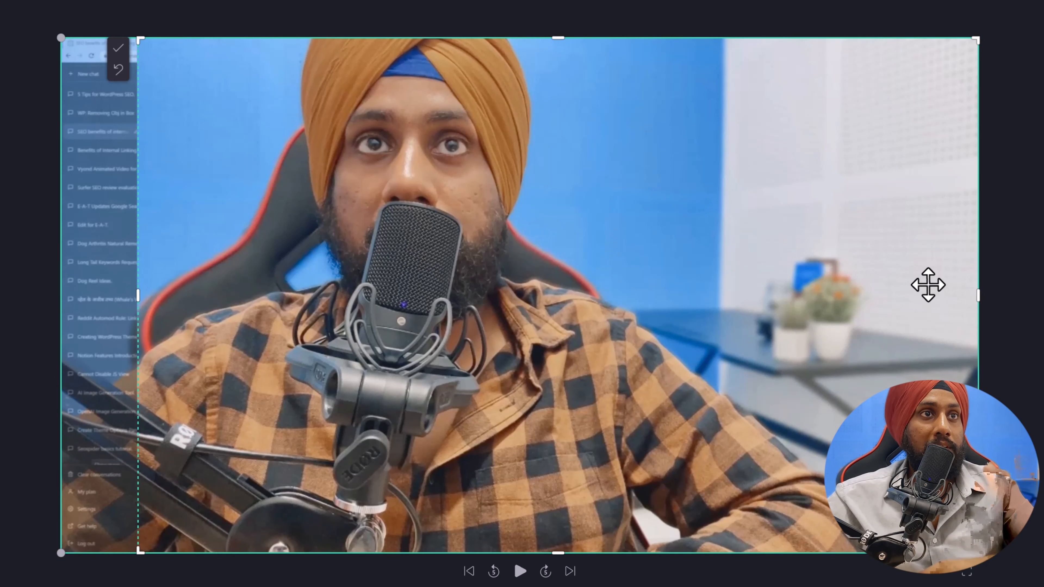
pyautogui.moveTo(977, 297); pyautogui.dragTo(638, 298)
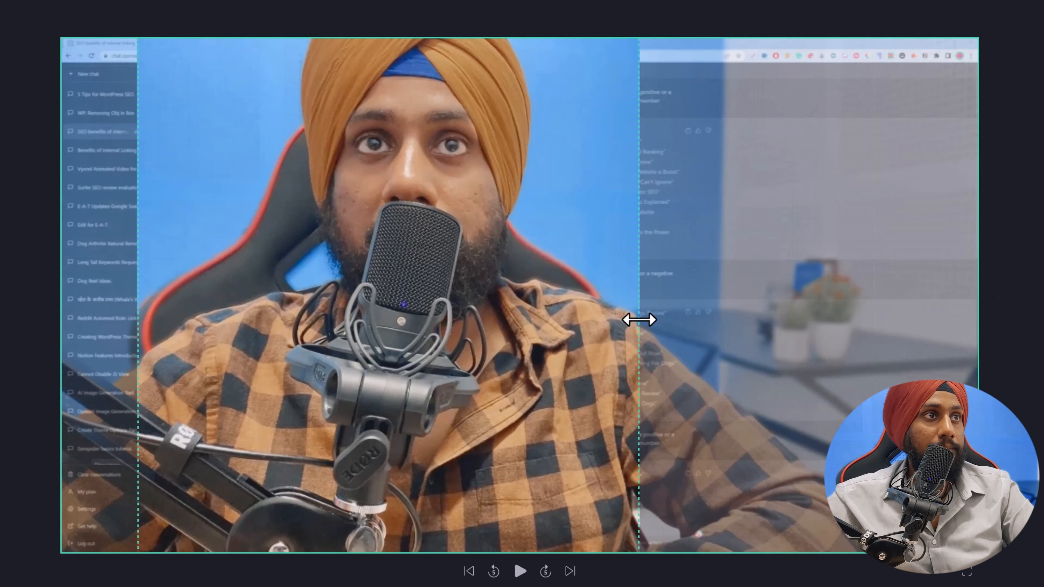
pyautogui.moveTo(530, 366)
pyautogui.mouseDown()
pyautogui.moveTo(689, 368)
pyautogui.moveTo(441, 383)
pyautogui.moveTo(520, 381)
pyautogui.mouseUp()
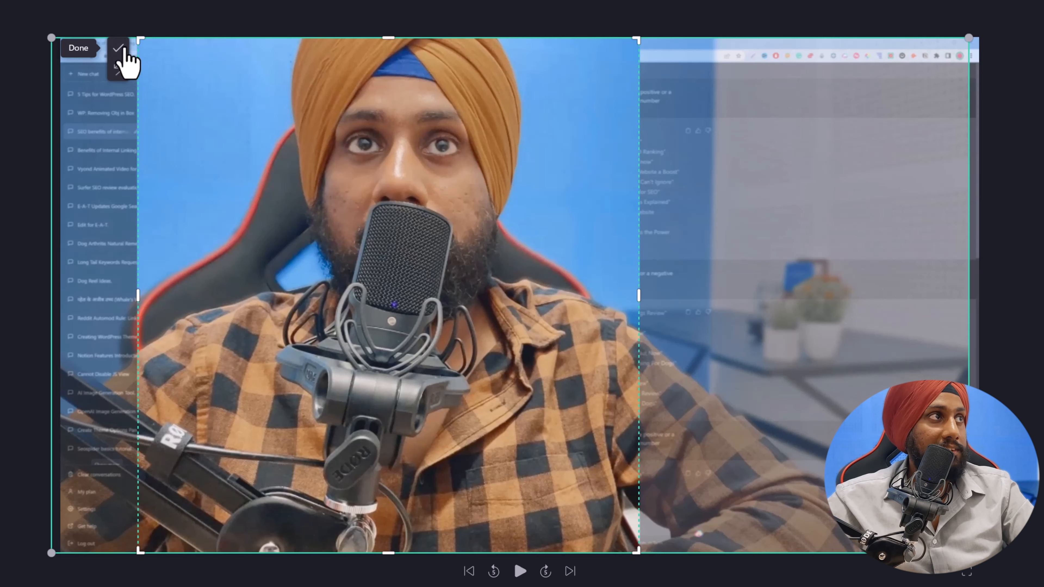
pyautogui.click(119, 49)
# Shrink the cropped webcam clip to a small overlay and place it near the bottom-right corner of the video frame.
pyautogui.moveTo(136, 38); pyautogui.dragTo(493, 379)
pyautogui.moveTo(571, 447); pyautogui.dragTo(900, 445)
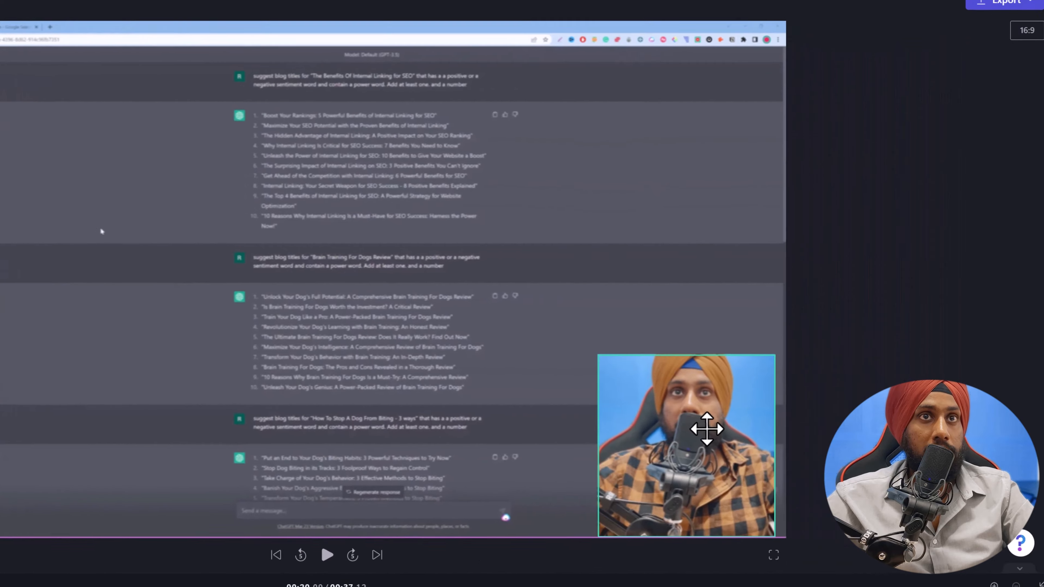
pyautogui.moveTo(707, 429); pyautogui.dragTo(707, 429)
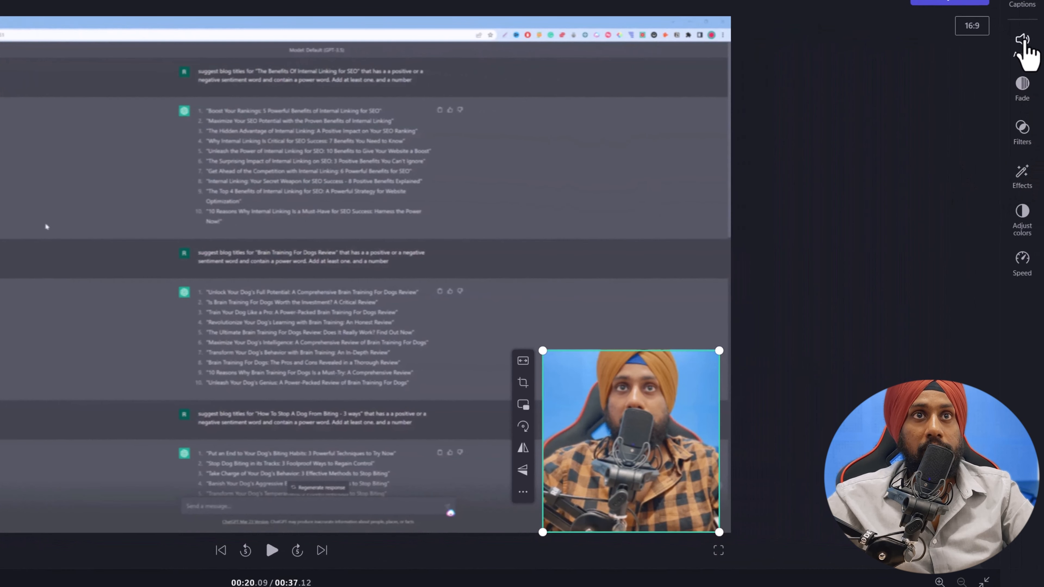
# Apply the Green screen effect to the webcam clip with Blue as the screen color.
pyautogui.click(1024, 181)
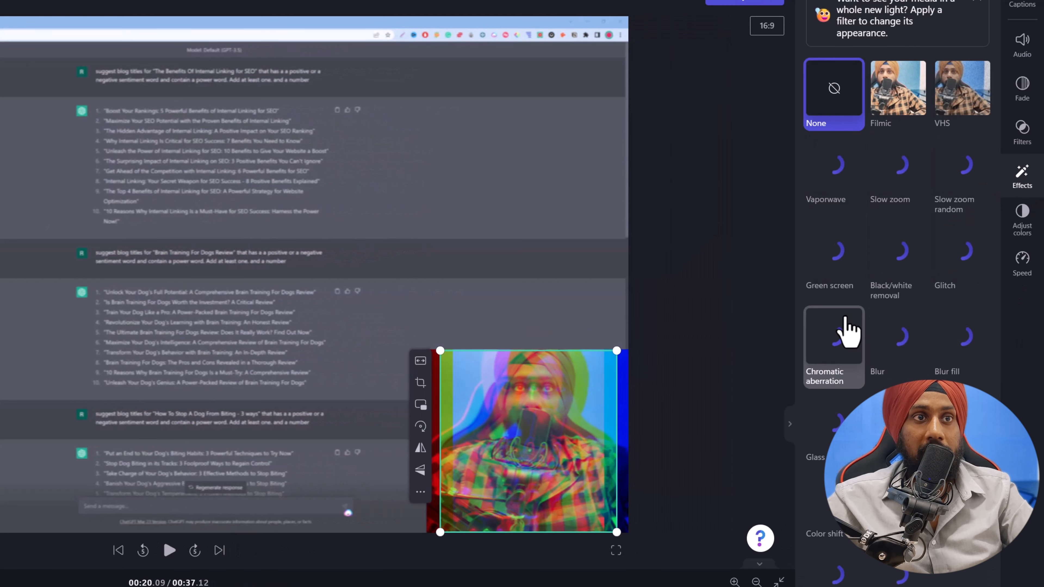
pyautogui.click(838, 263)
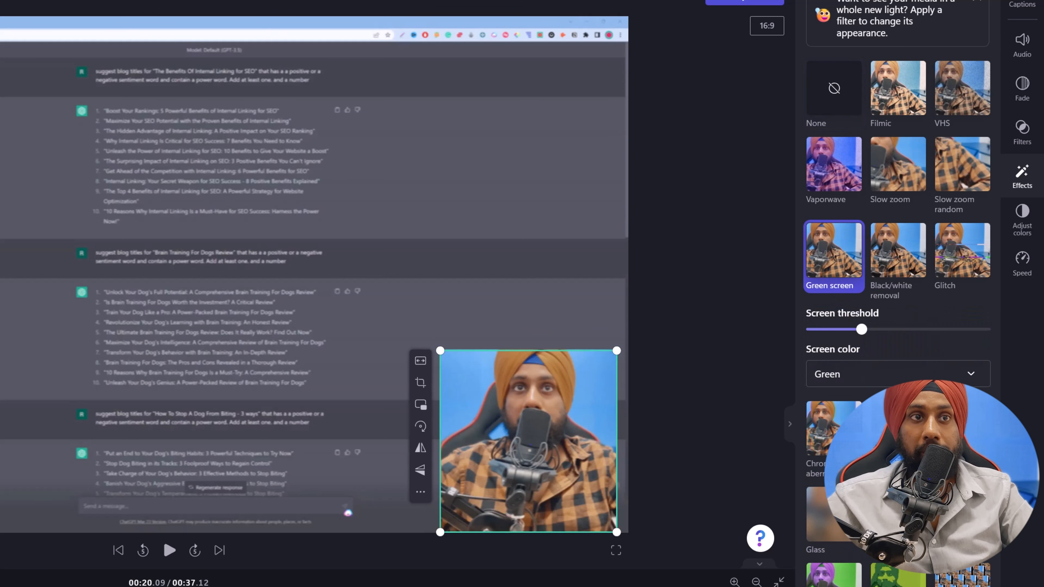
pyautogui.click(867, 375)
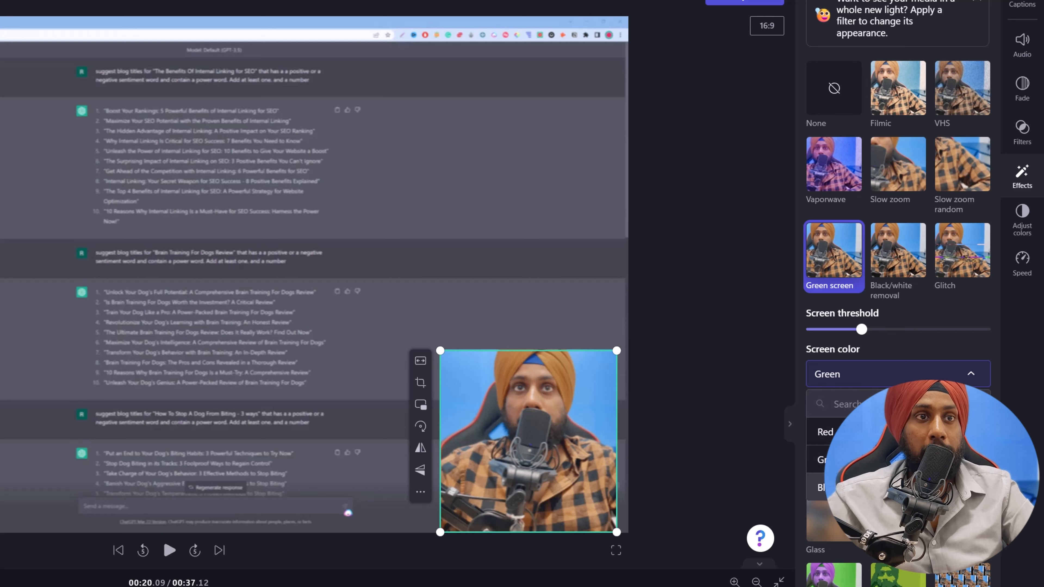
pyautogui.click(823, 487)
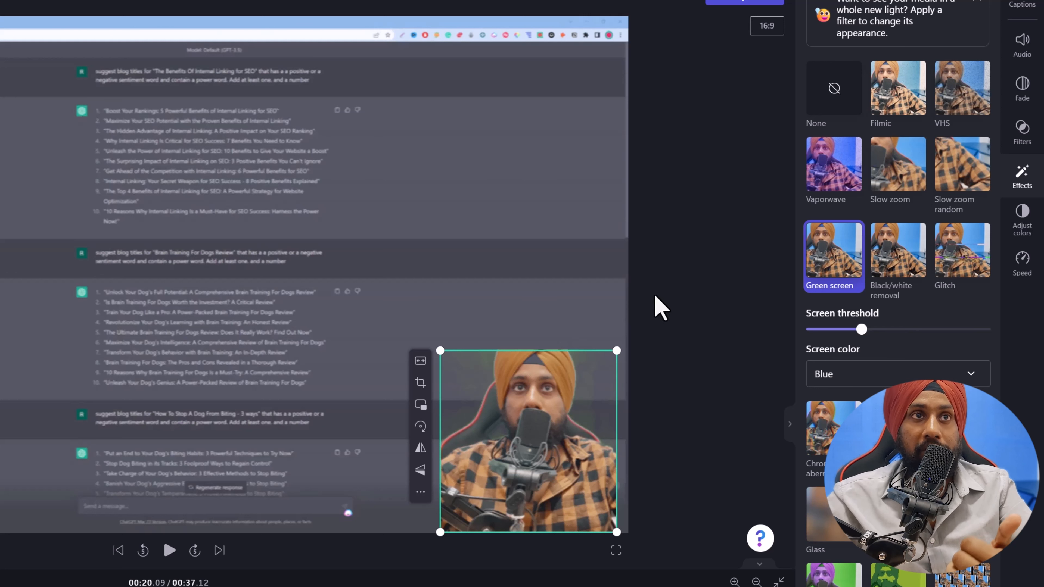
pyautogui.click(896, 378)
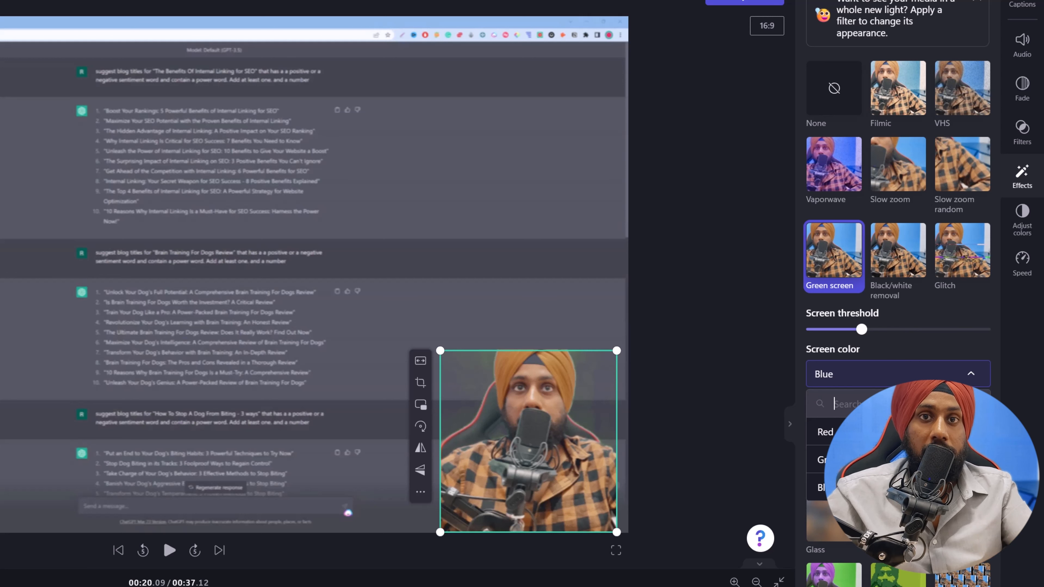
pyautogui.click(992, 357)
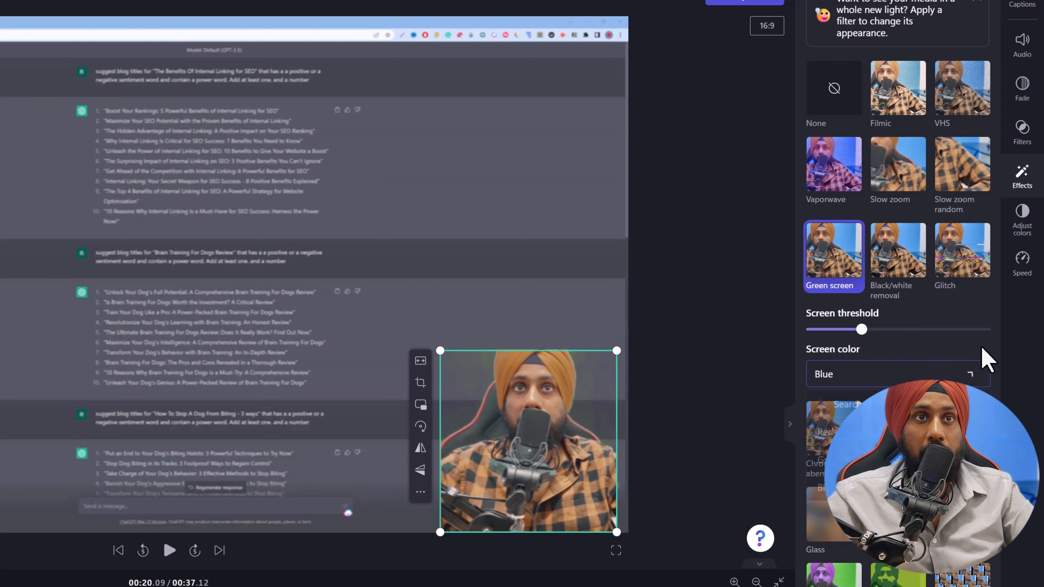
# Move the webcam overlay flush into the frame's bottom-right corner and lower its green screen threshold to remove the remaining blue background.
pyautogui.click(684, 471)
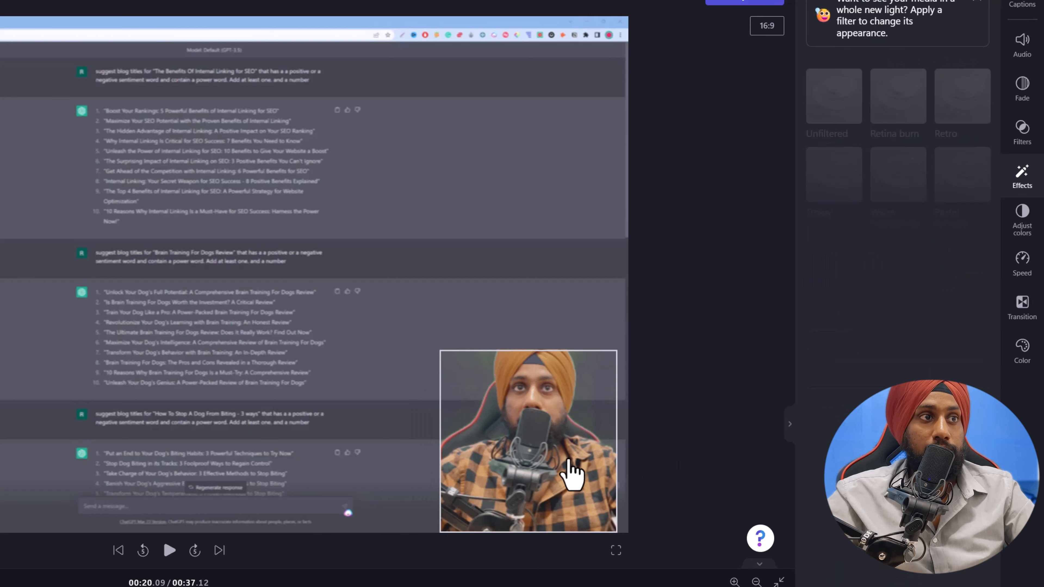
pyautogui.click(586, 477)
pyautogui.moveTo(560, 448)
pyautogui.mouseDown()
pyautogui.moveTo(587, 459)
pyautogui.moveTo(575, 444)
pyautogui.moveTo(571, 452)
pyautogui.mouseUp()
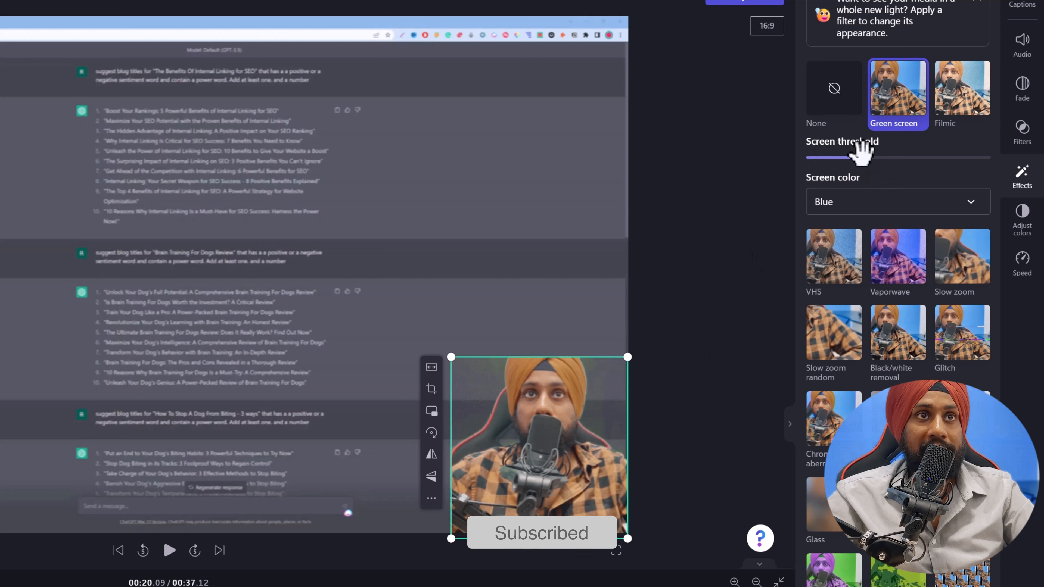
pyautogui.moveTo(860, 153); pyautogui.dragTo(838, 161)
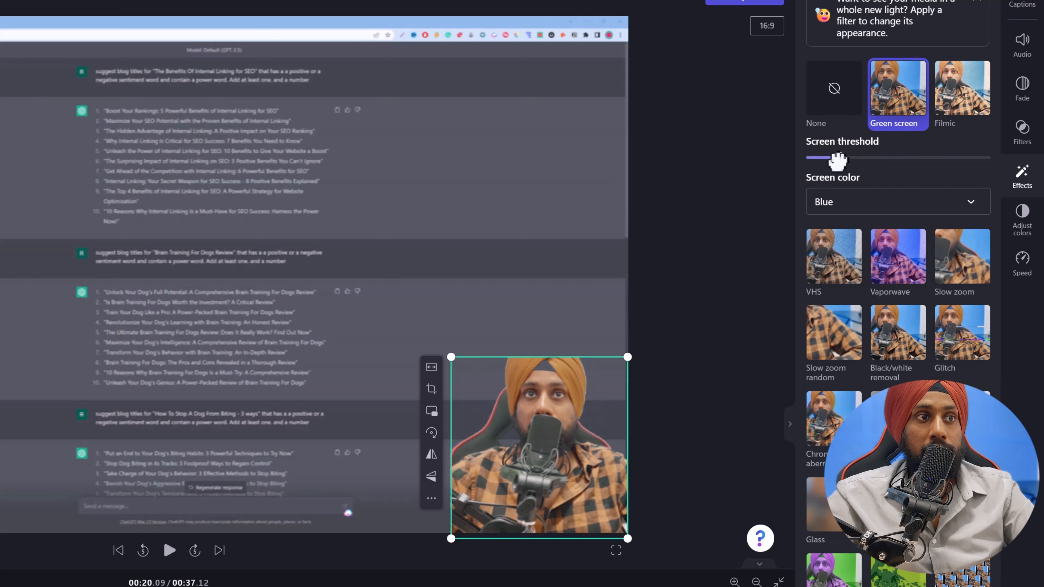
pyautogui.click(667, 371)
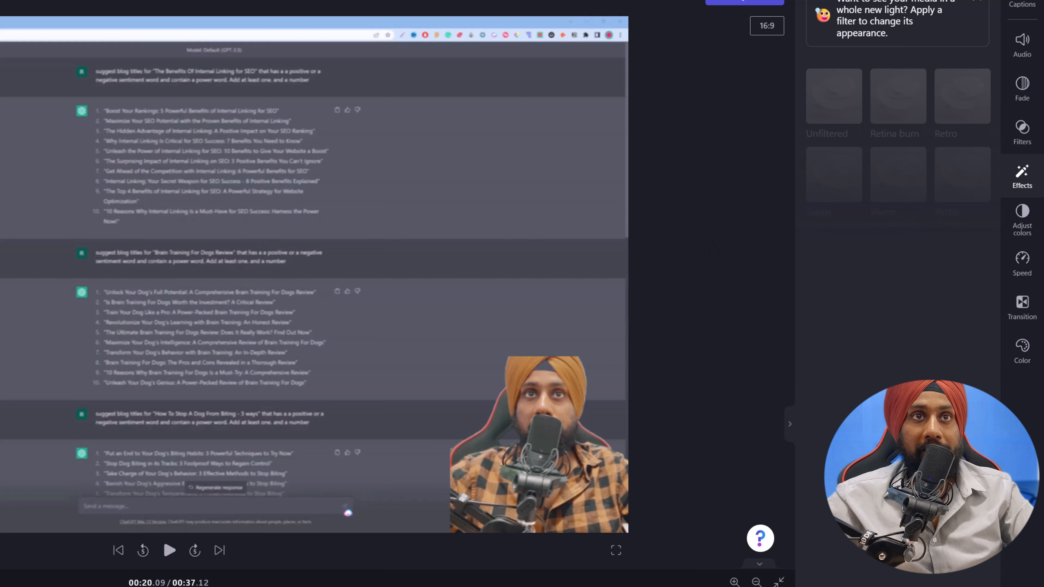
pyautogui.click(1022, 176)
pyautogui.click(721, 416)
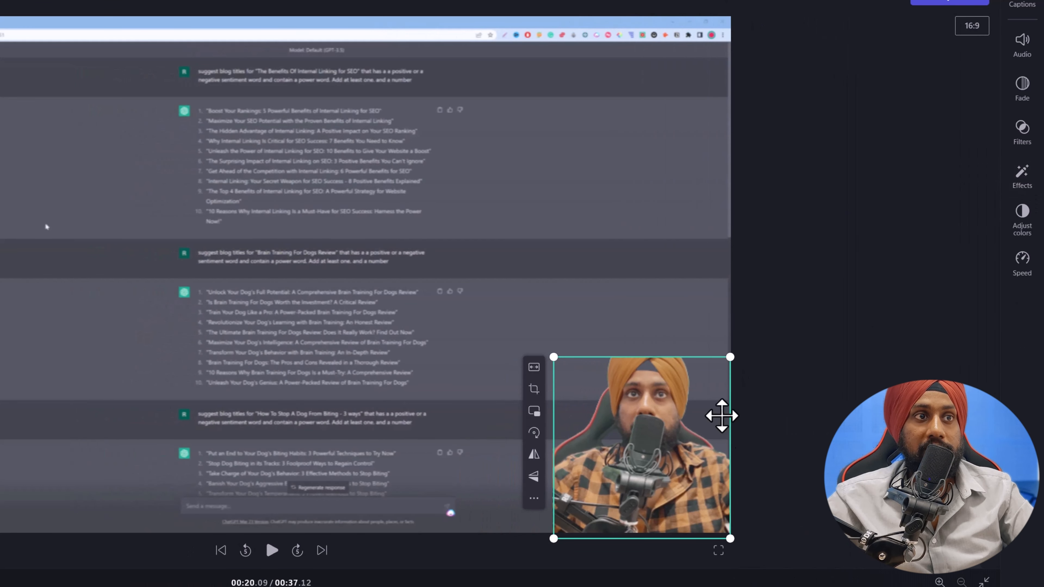
pyautogui.click(1022, 177)
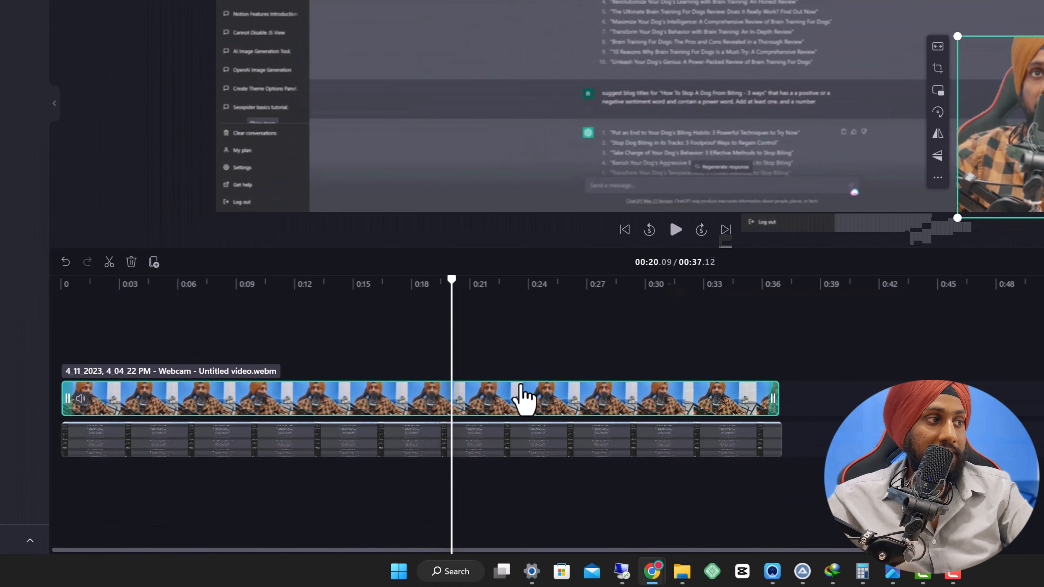
# Examine which audio options the webcam clip and the screen recording clip offer on the timeline.
pyautogui.rightClick(520, 394)
pyautogui.moveTo(601, 510)
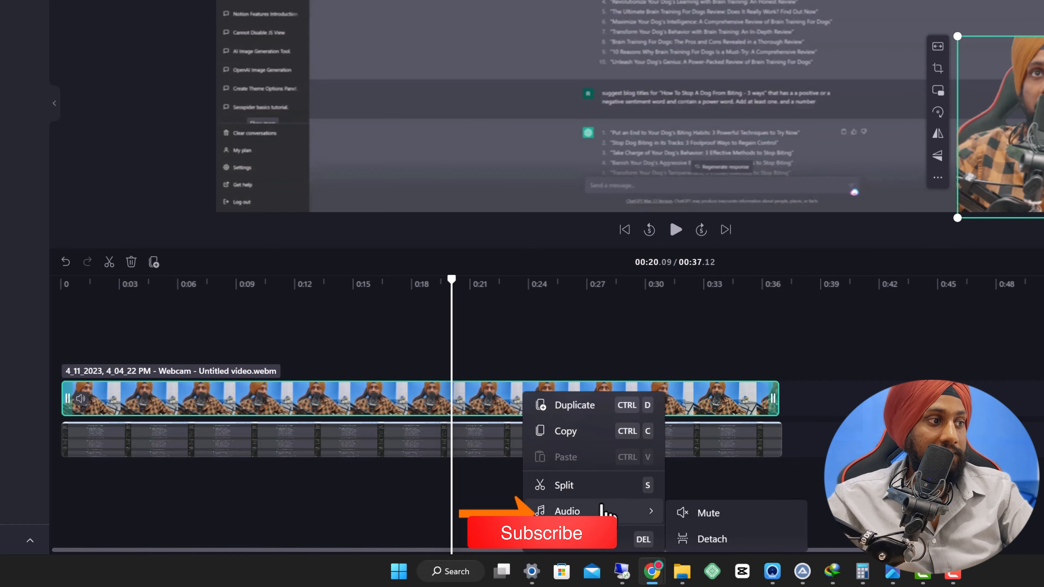
pyautogui.click(748, 541)
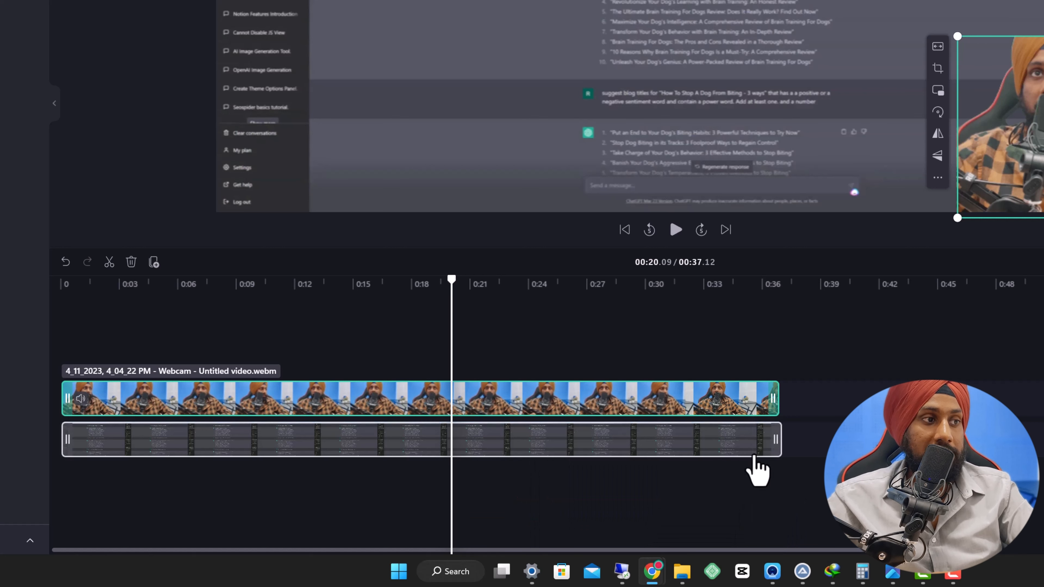
pyautogui.click(674, 440)
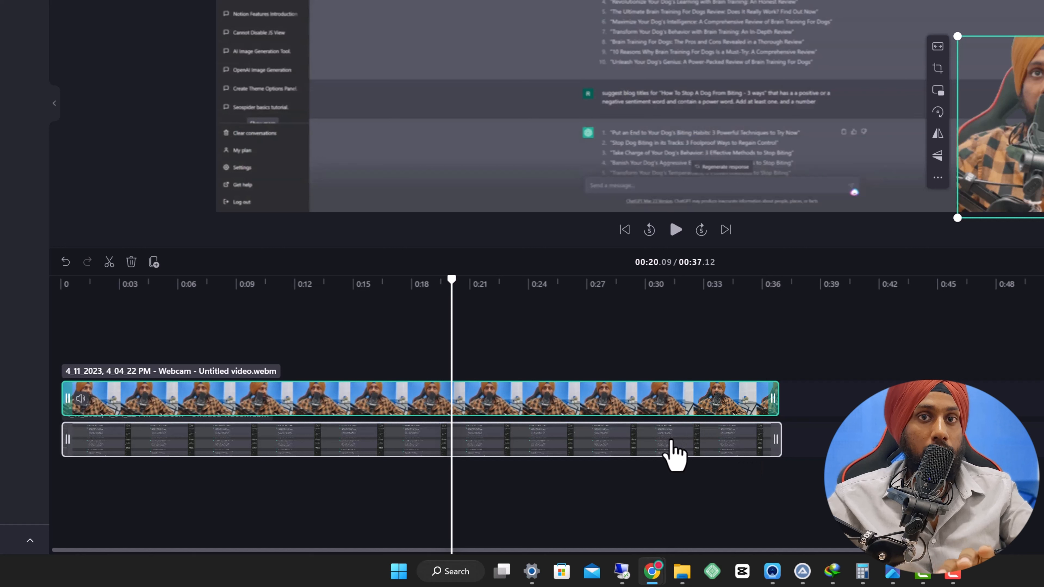
pyautogui.rightClick(683, 443)
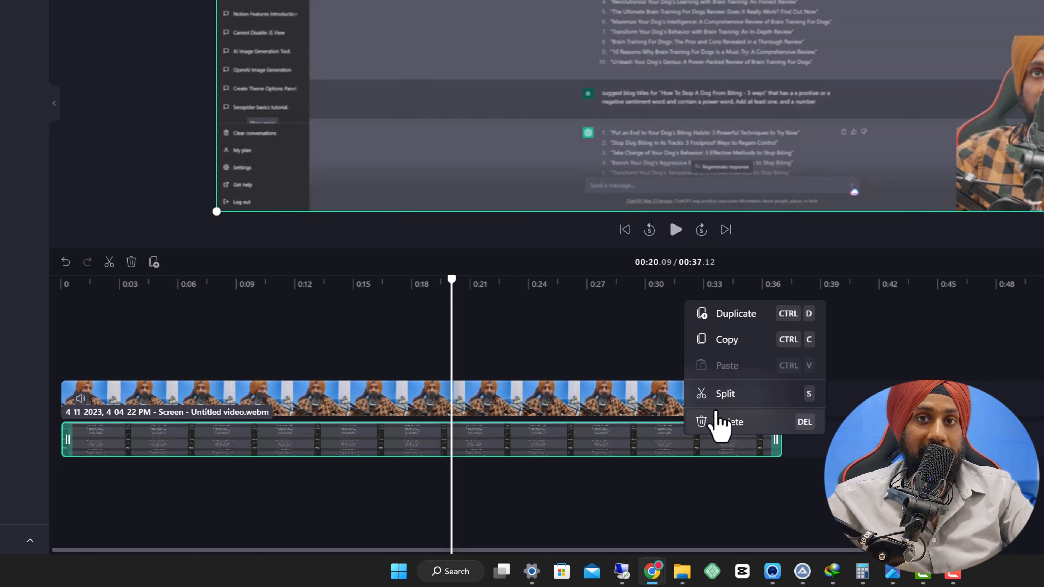
# Detach the audio from the webcam clip onto its own track.
pyautogui.rightClick(635, 405)
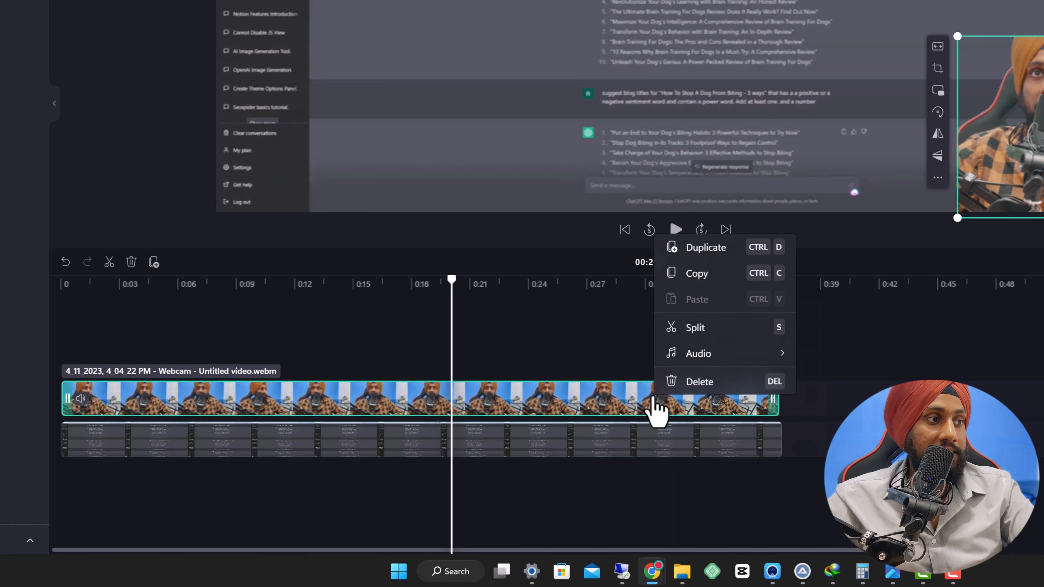
pyautogui.moveTo(685, 361)
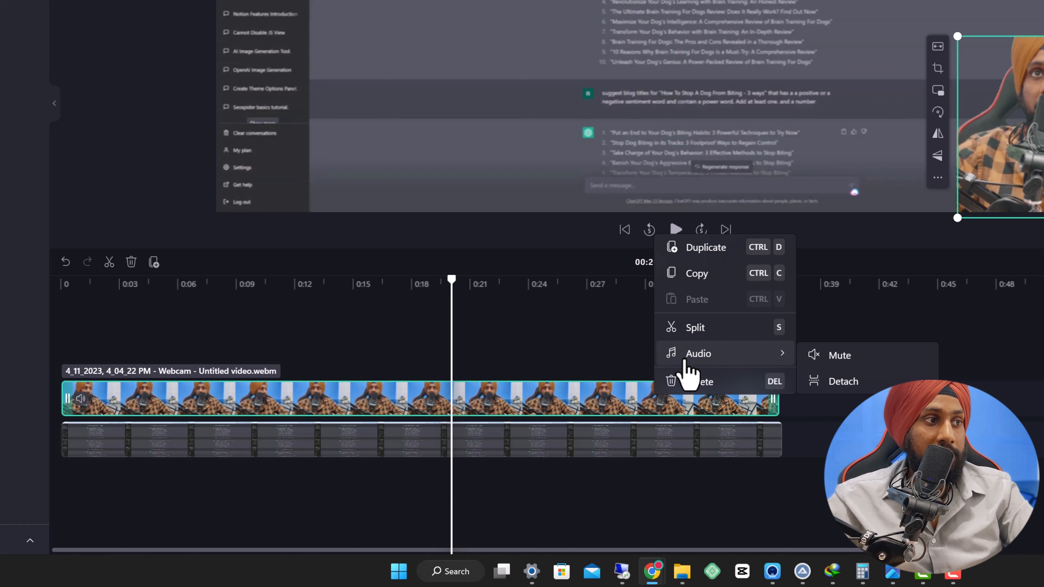
pyautogui.click(879, 381)
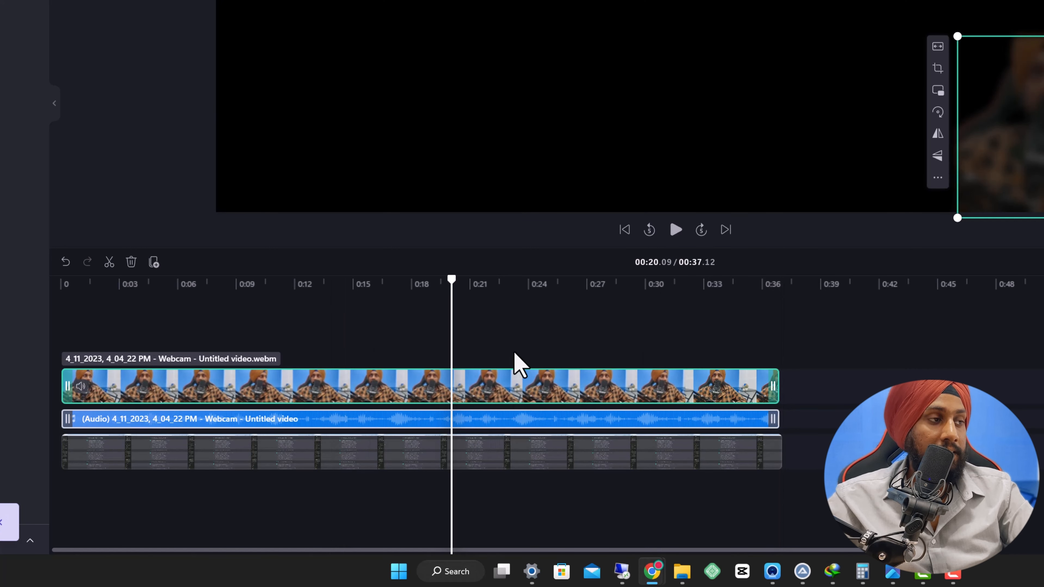
pyautogui.click(513, 342)
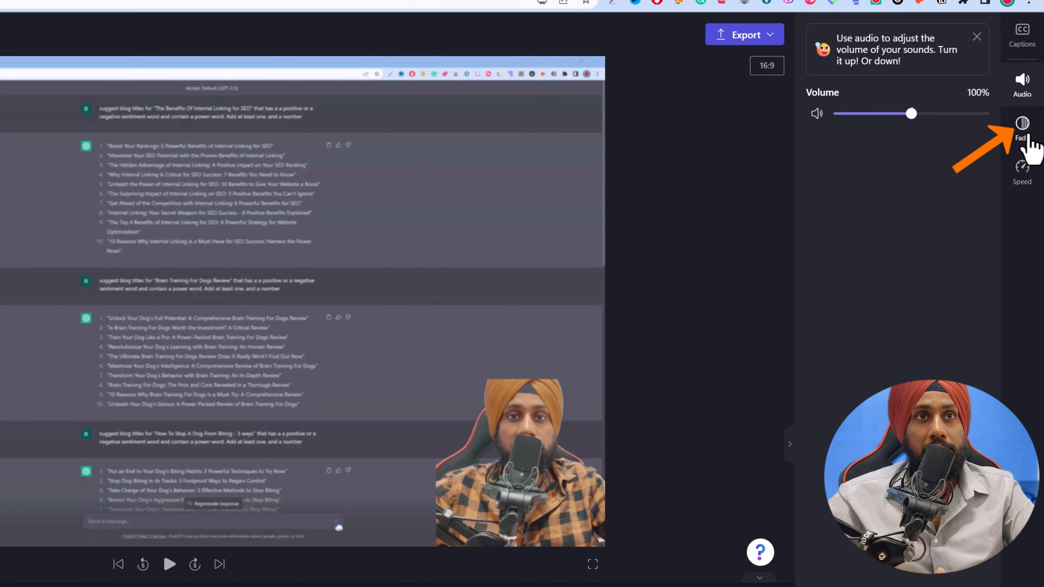
# Review the detached audio clip's fade and speed settings, and play the video onward to 00:28.96.
pyautogui.click(1027, 138)
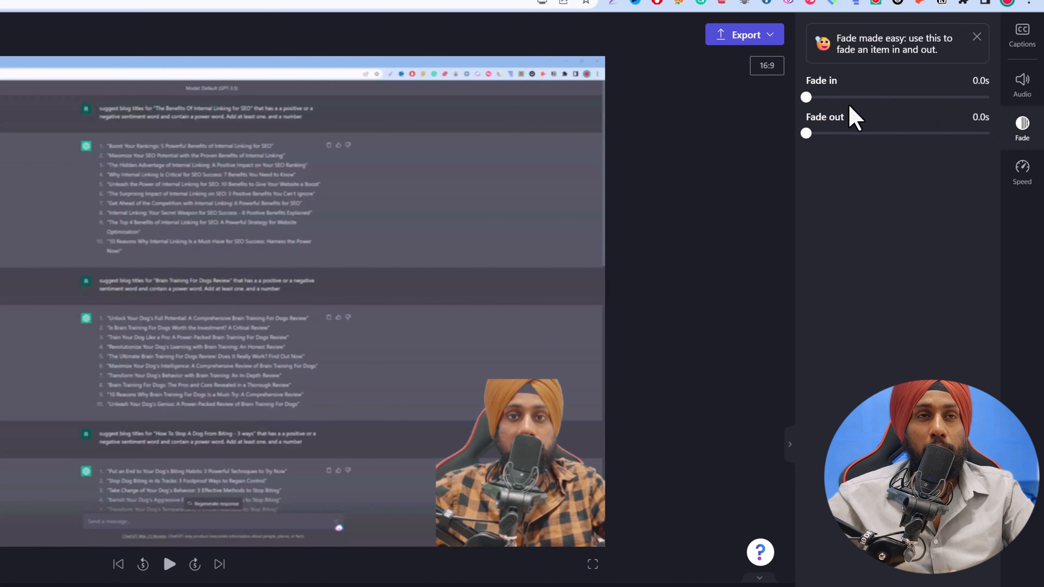
pyautogui.click(1023, 176)
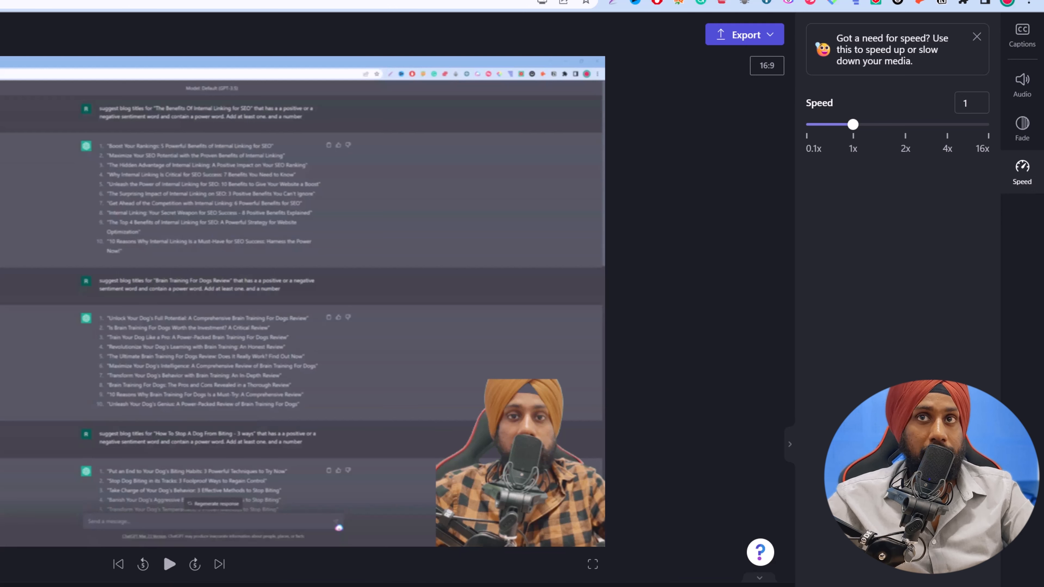
pyautogui.click(169, 565)
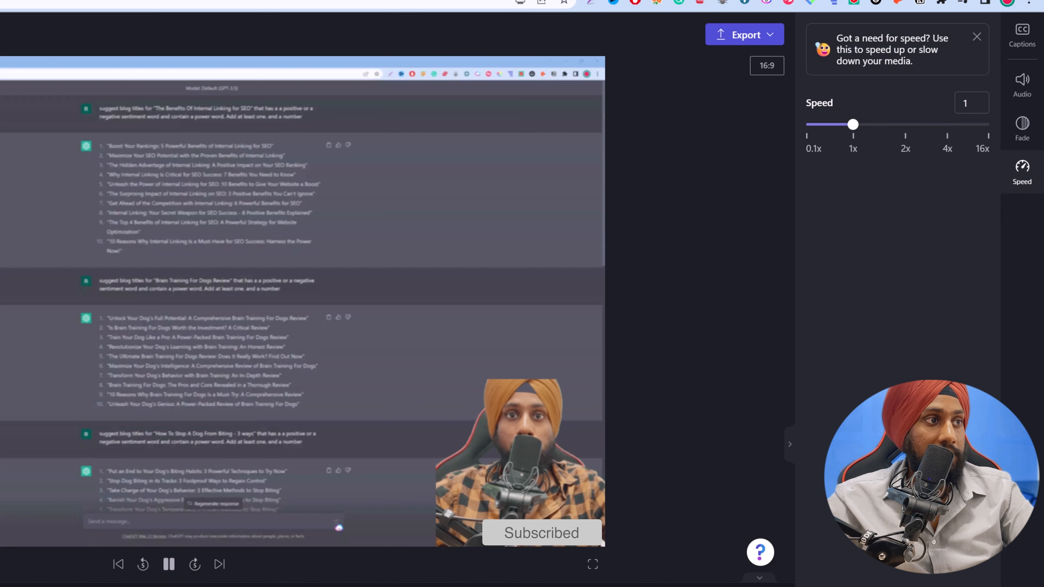
pyautogui.click(169, 567)
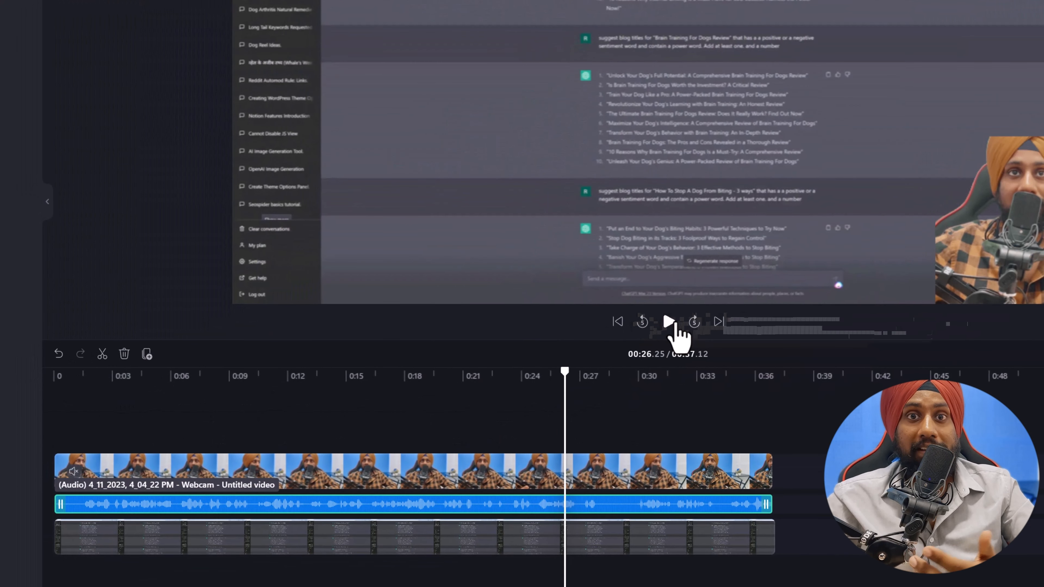
pyautogui.click(675, 325)
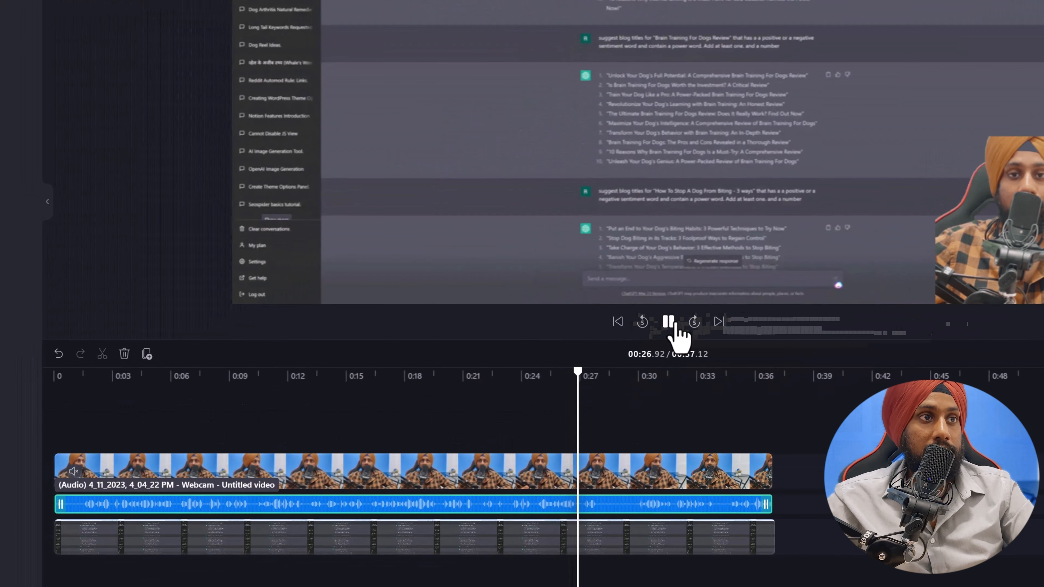
pyautogui.click(674, 325)
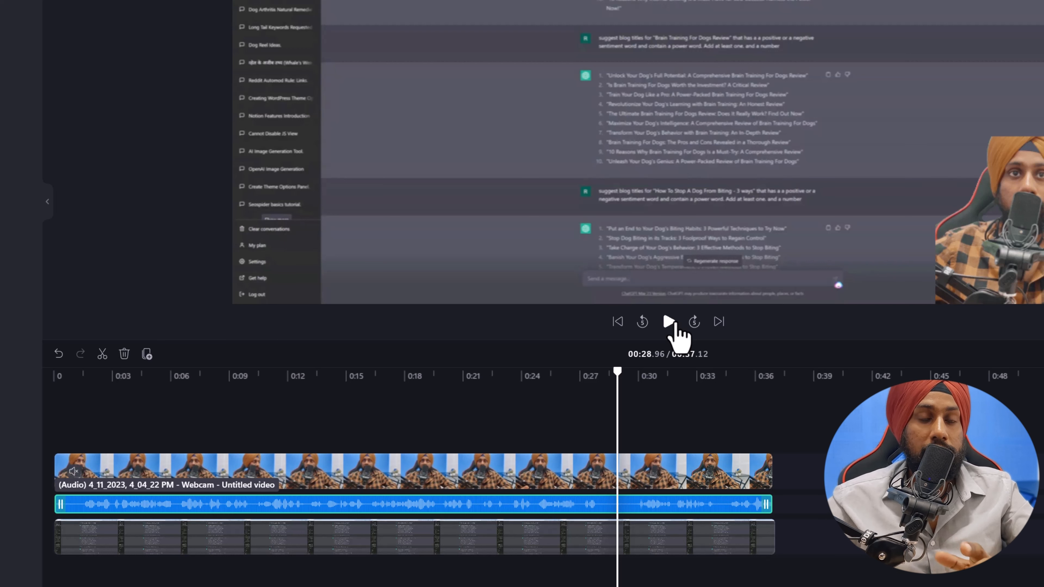
# Select the detached webcam audio clip and bring the playhead back to the beginning of the timeline.
pyautogui.click(735, 471)
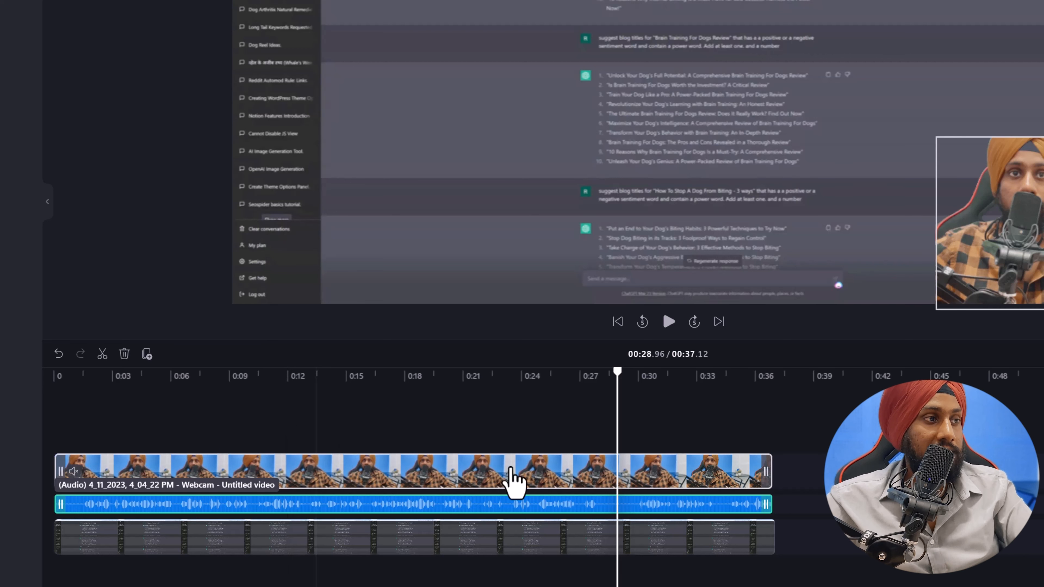
pyautogui.click(574, 425)
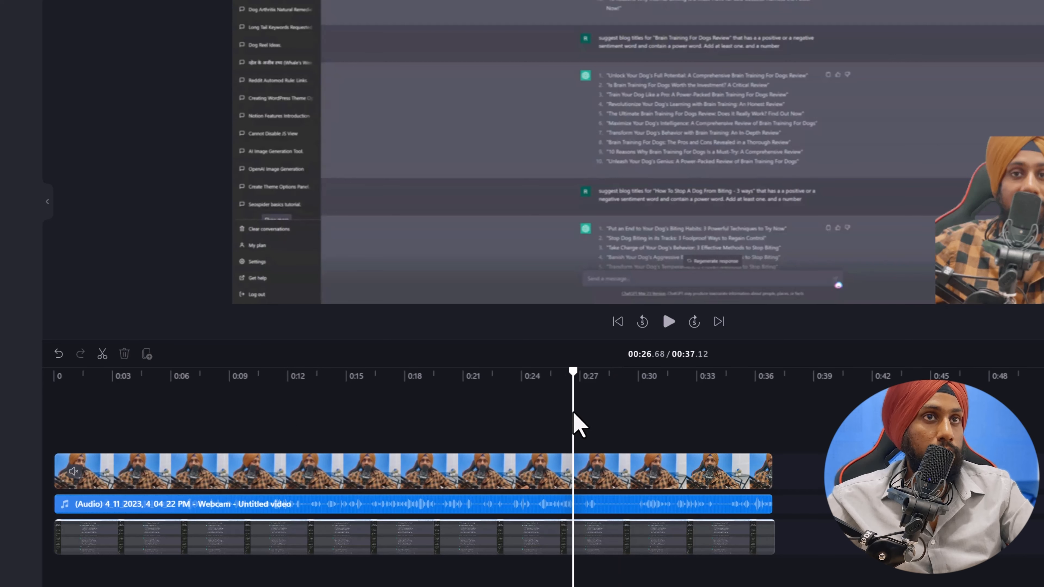
pyautogui.click(688, 505)
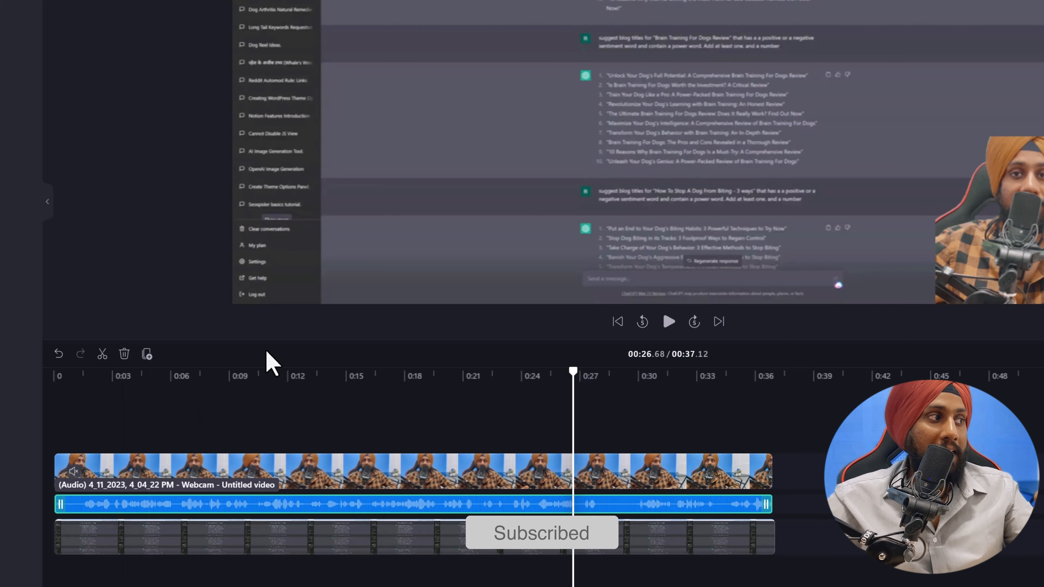
pyautogui.moveTo(243, 372); pyautogui.dragTo(60, 373)
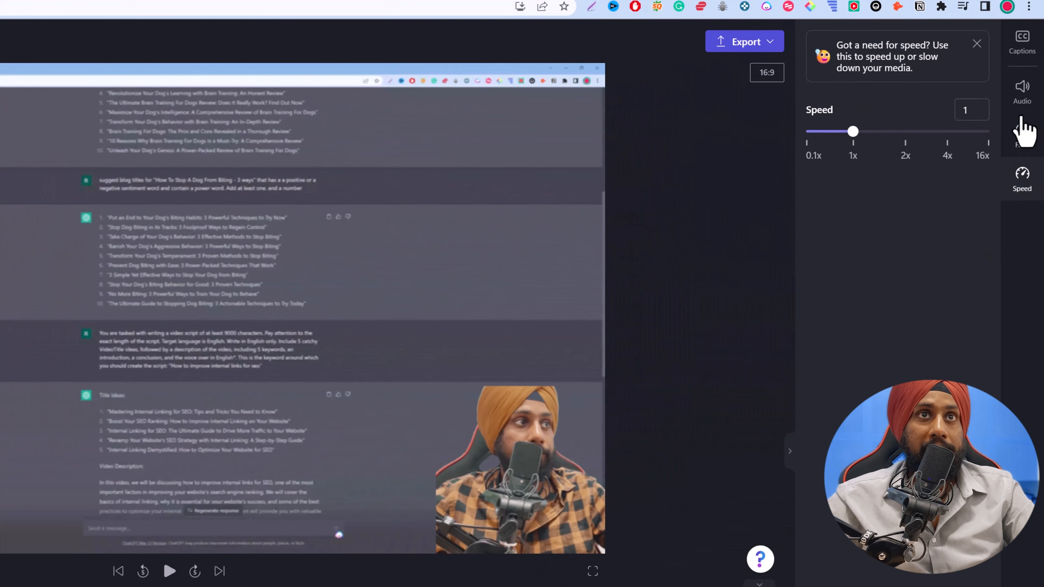
# Review the available caption recognition languages and turn on auto-captions with English (United States), leaving the profanity filter off.
pyautogui.click(1023, 45)
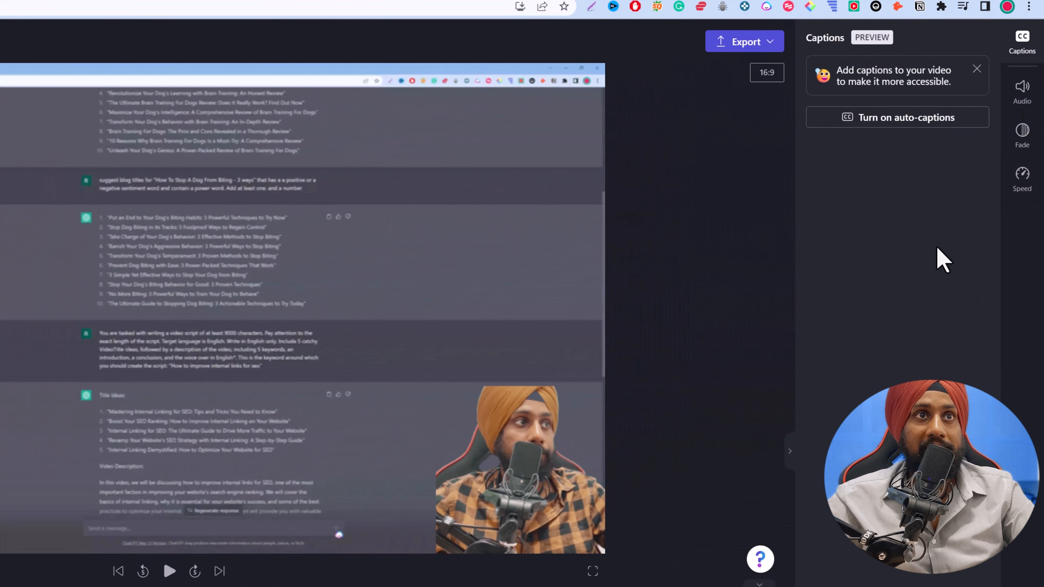
pyautogui.click(915, 120)
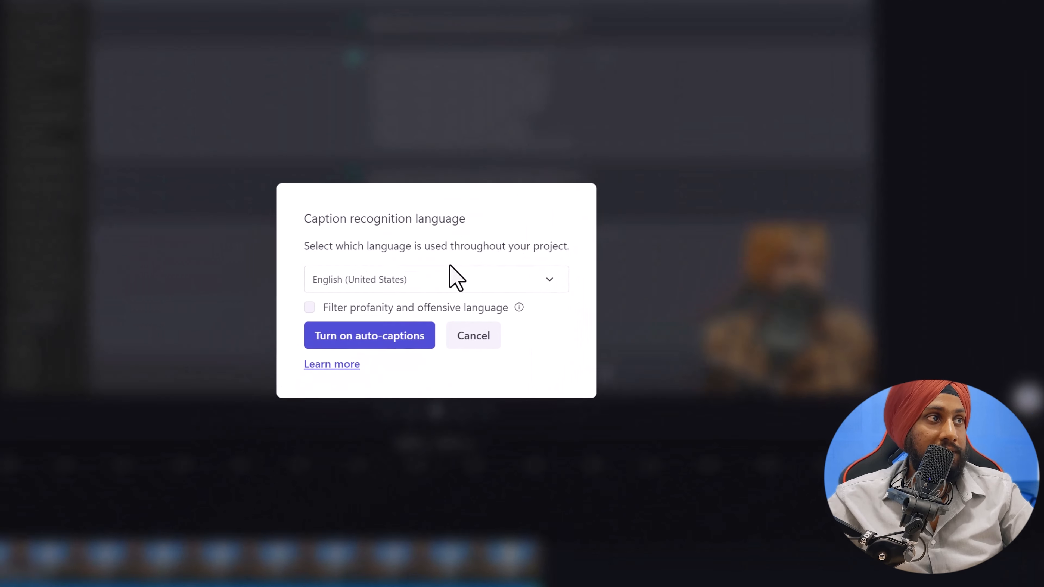
pyautogui.click(183, 440)
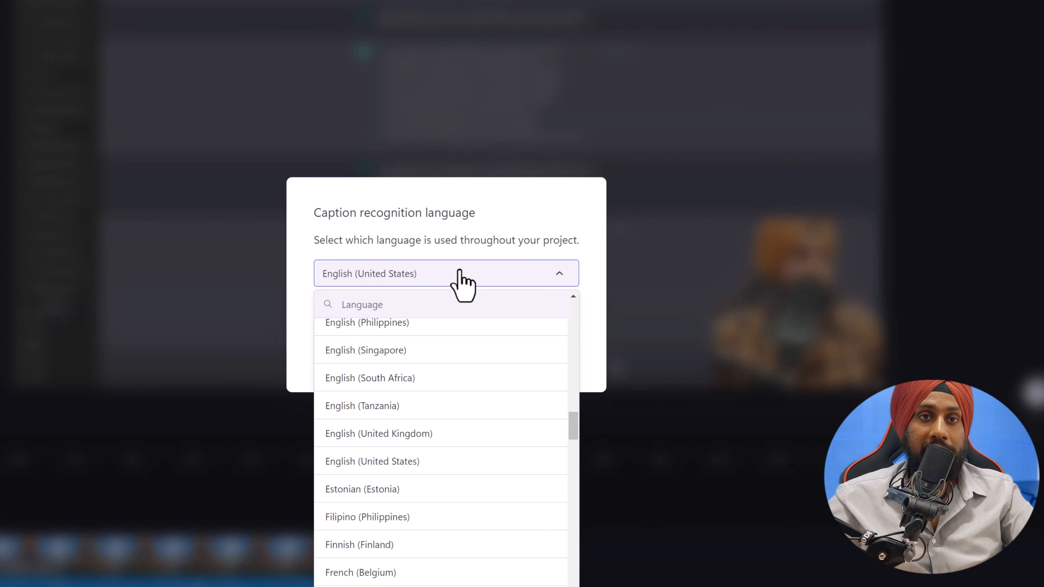
pyautogui.scroll(-5, 501, 380)
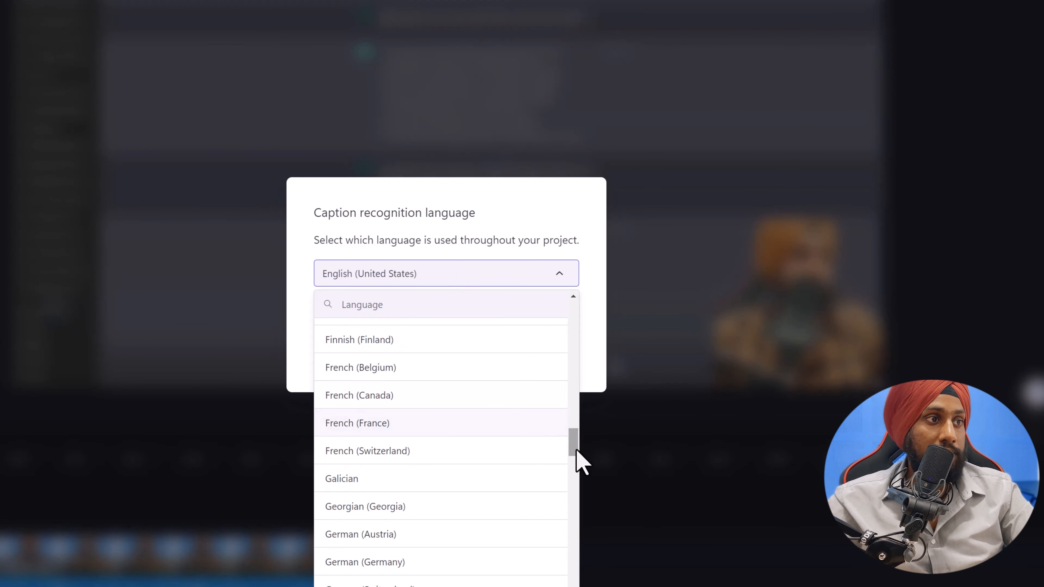
pyautogui.scroll(-5, 579, 461)
pyautogui.scroll(-20, 577, 500)
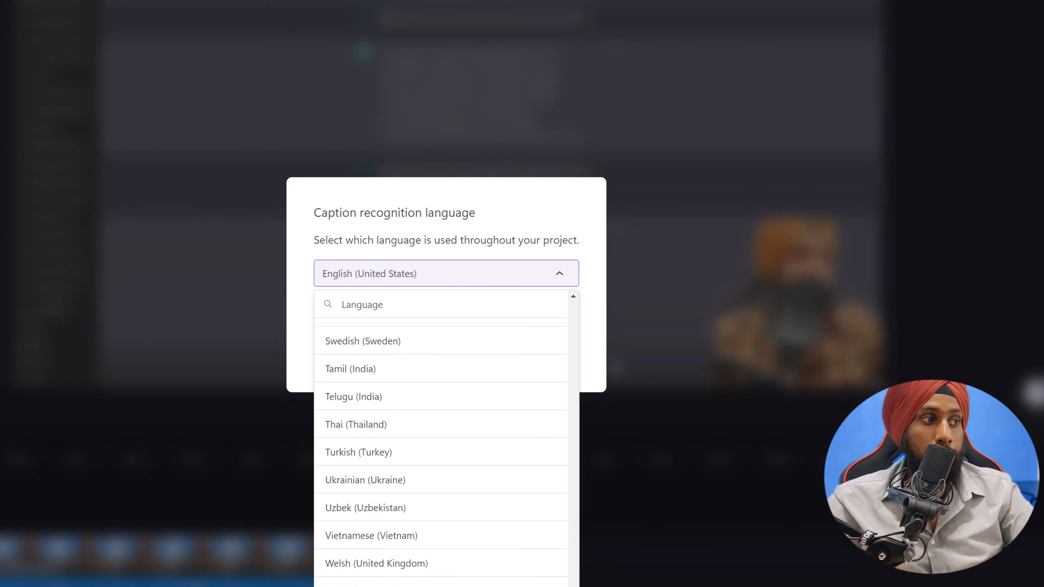
pyautogui.scroll(8, 577, 492)
pyautogui.moveTo(571, 479); pyautogui.dragTo(576, 293)
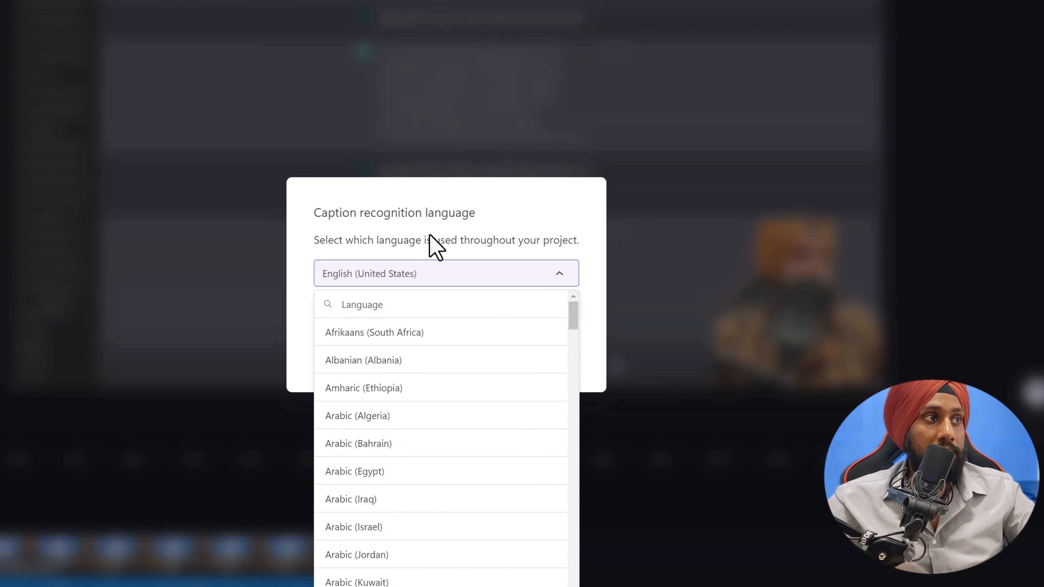
pyautogui.click(349, 271)
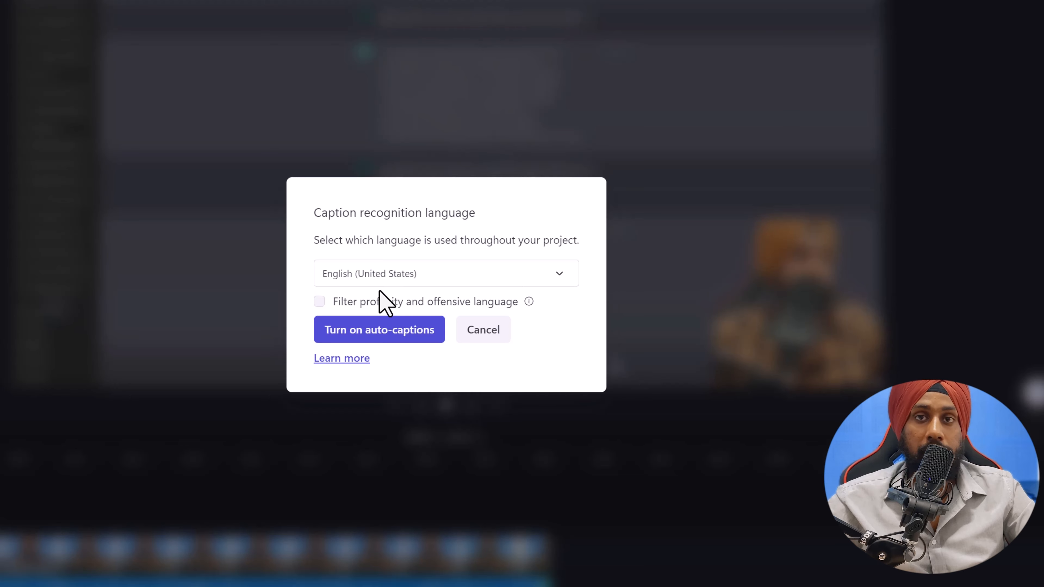
pyautogui.click(385, 335)
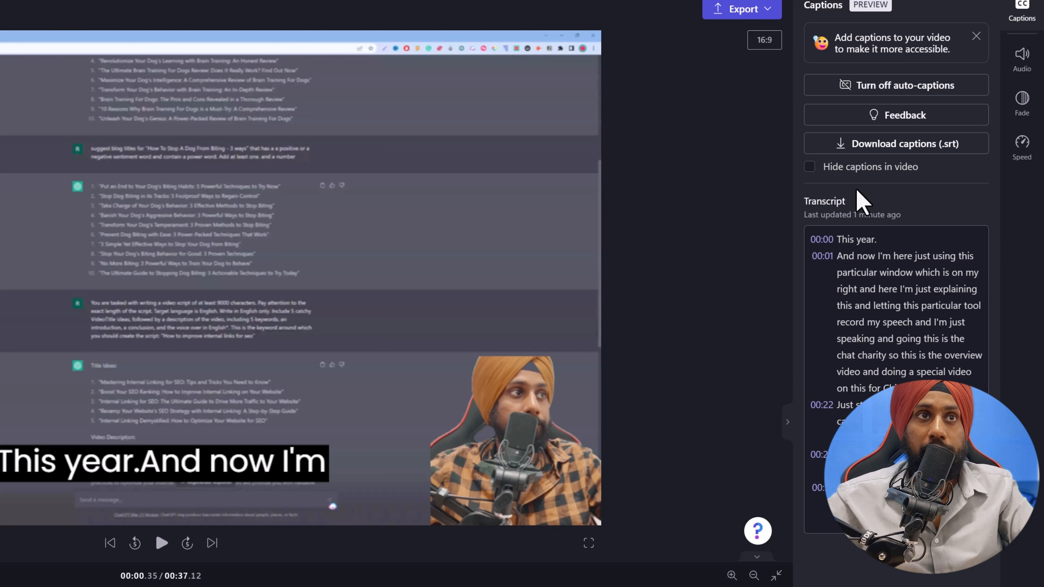
# Download the captions as an .srt file and scrub the playhead forward to around 00:27.
pyautogui.click(869, 143)
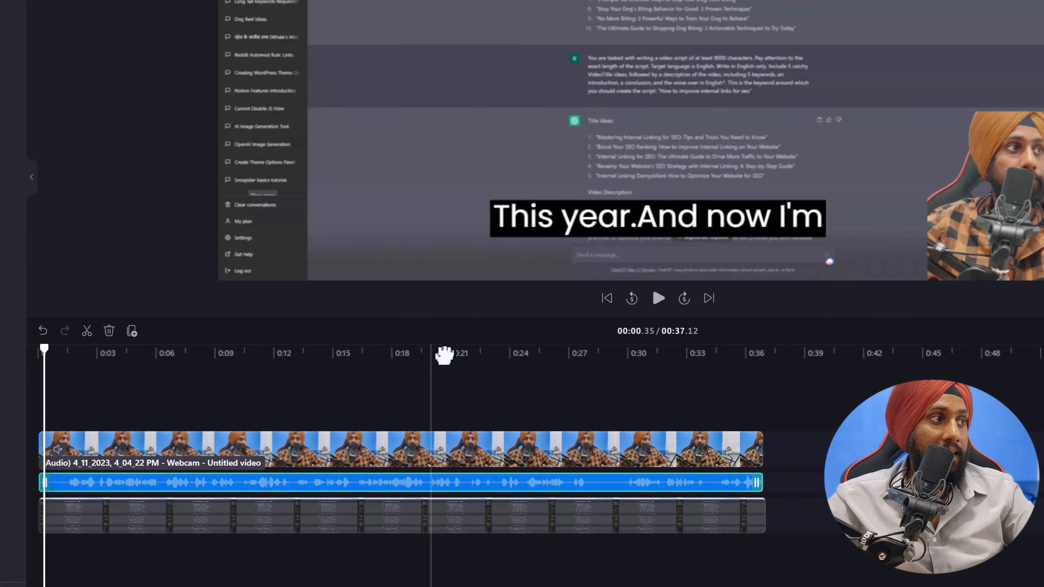
pyautogui.moveTo(444, 354); pyautogui.dragTo(586, 355)
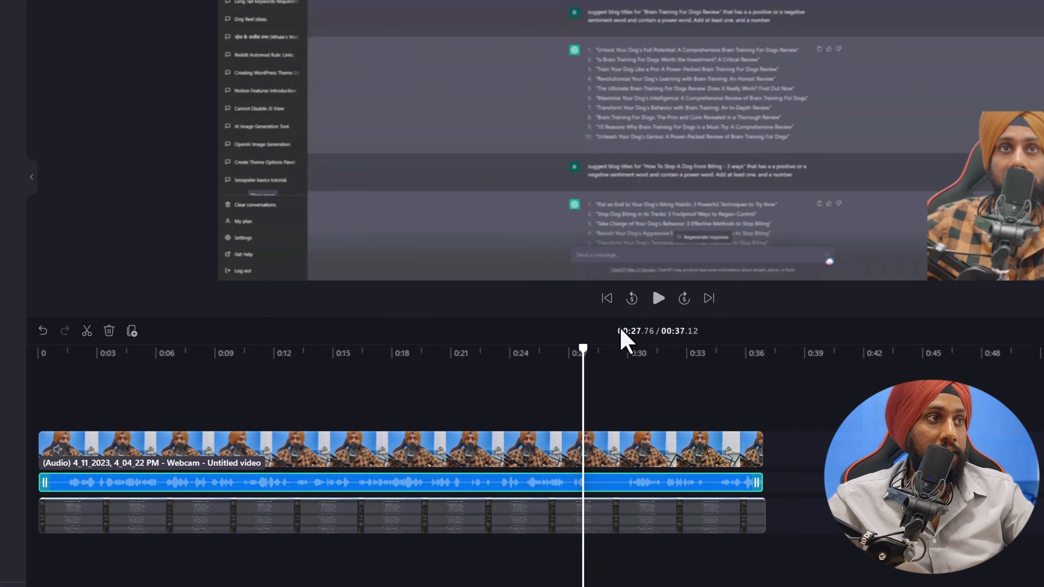
pyautogui.click(550, 354)
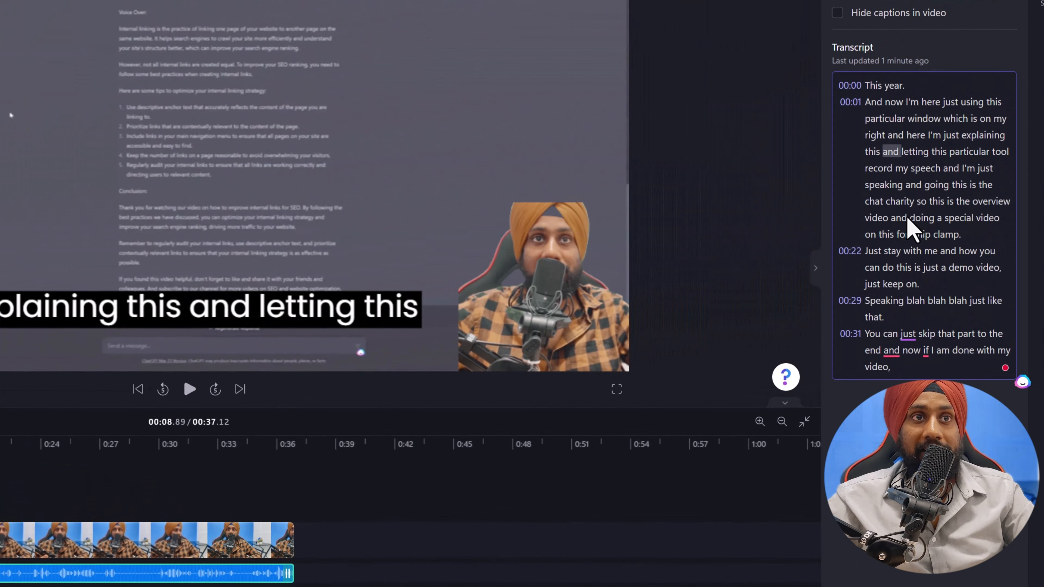
# Examine how the transcript links to the video by jumping to words in its different passages, ending at "charity".
pyautogui.click(908, 218)
pyautogui.click(923, 268)
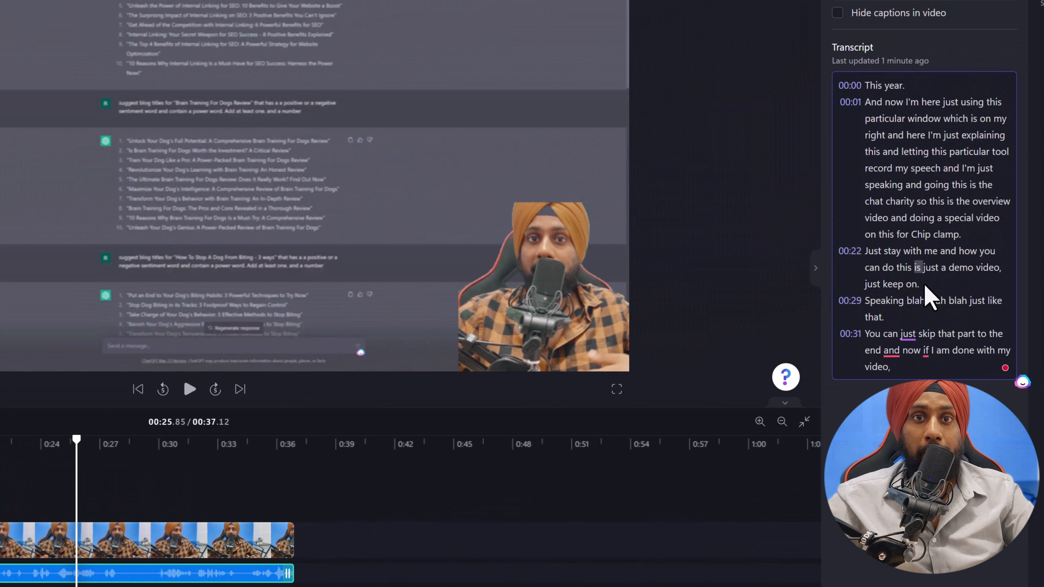
pyautogui.click(920, 302)
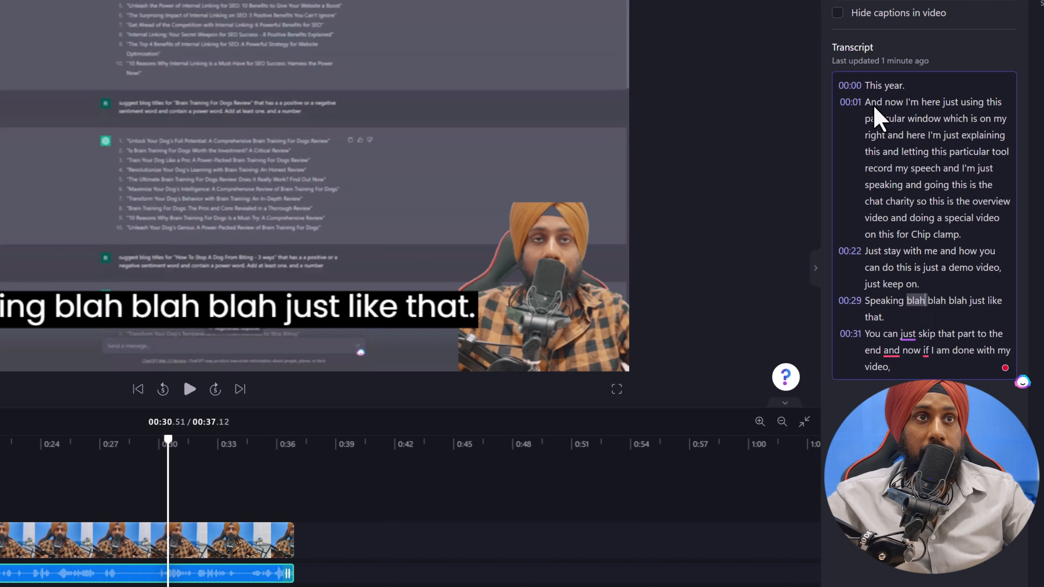
pyautogui.click(873, 102)
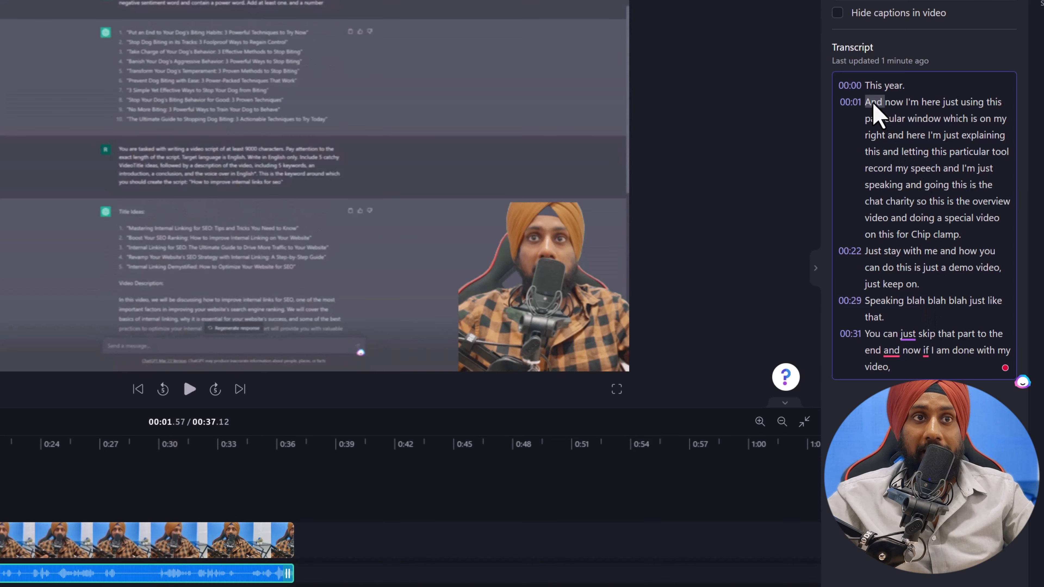
pyautogui.click(912, 187)
pyautogui.click(923, 152)
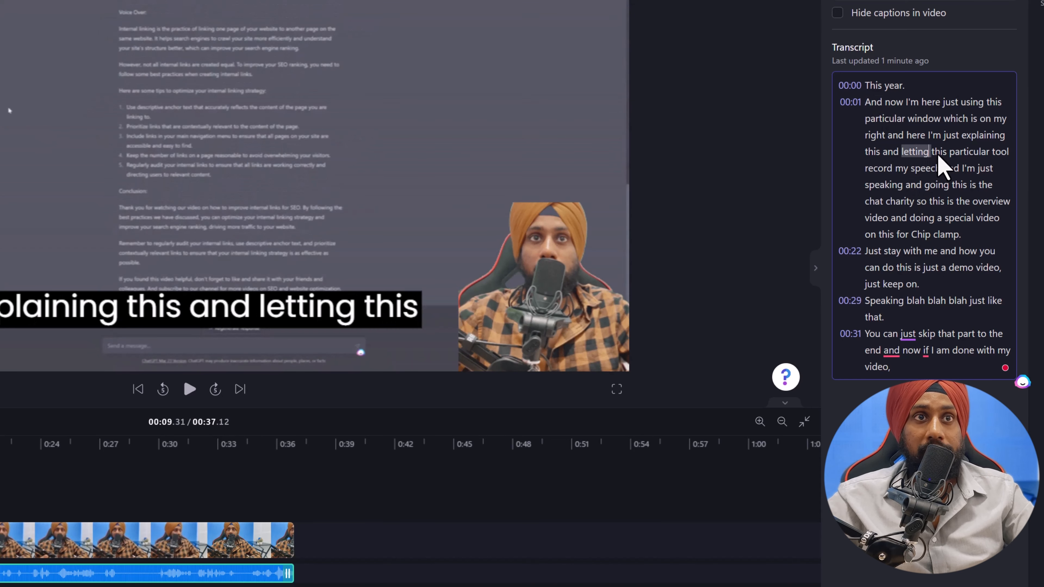
pyautogui.click(987, 152)
pyautogui.click(963, 201)
pyautogui.click(917, 249)
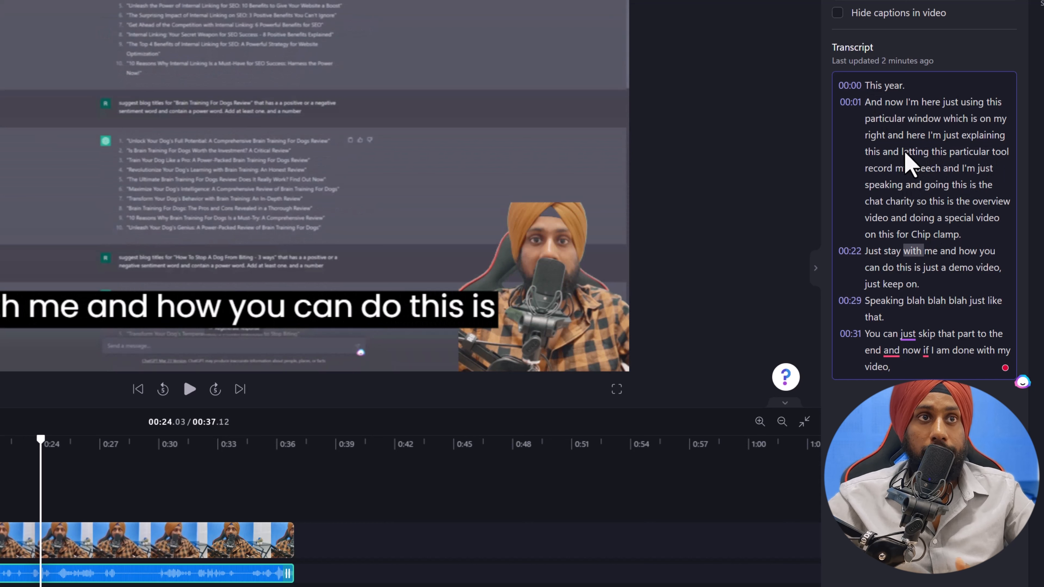
pyautogui.click(906, 151)
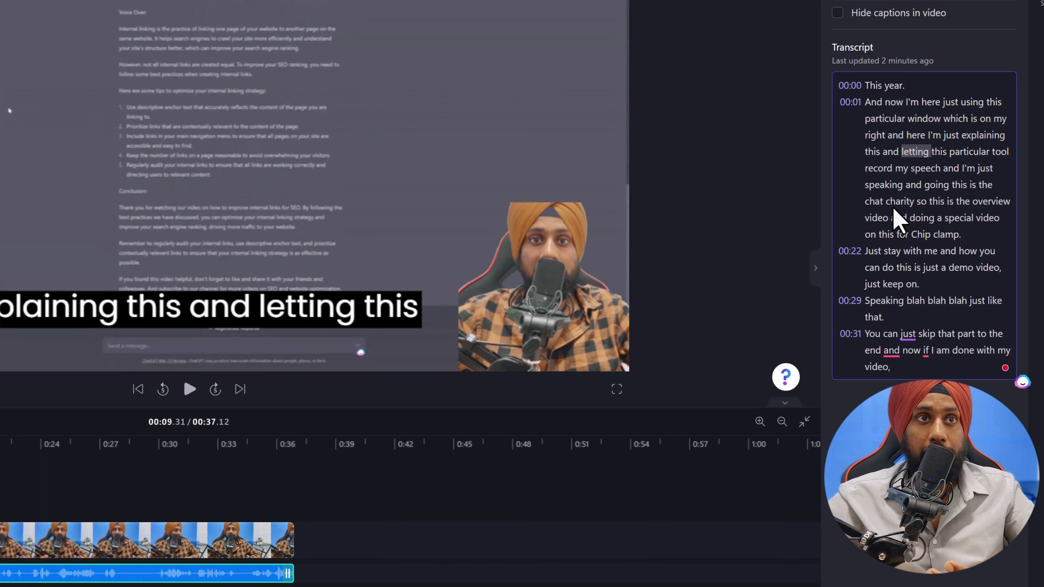
pyautogui.click(895, 205)
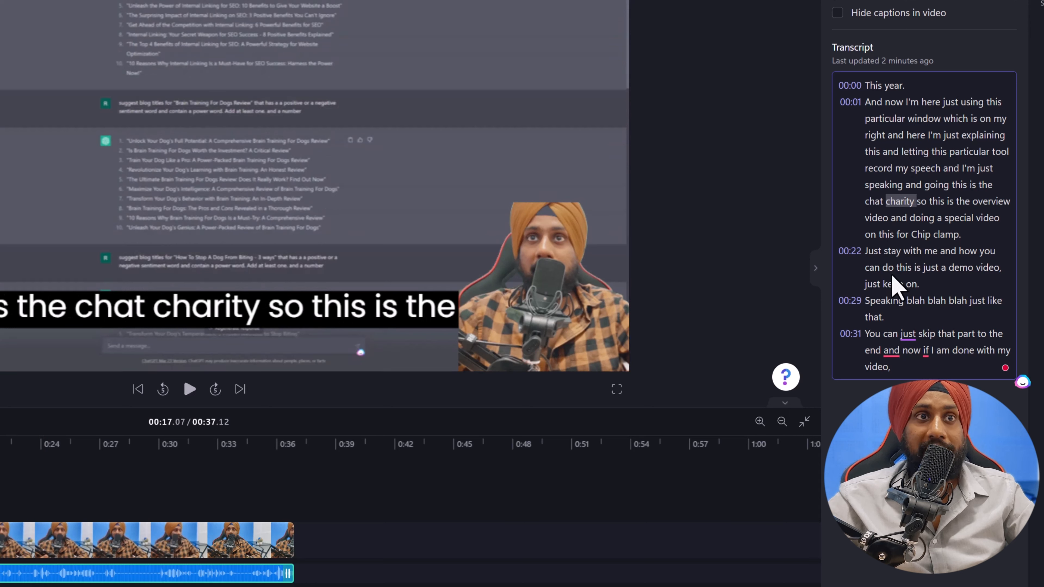
# Check the text options for the selected 00:22 transcript passage and place the playhead at its first word, "Just".
pyautogui.moveTo(865, 252); pyautogui.dragTo(921, 271)
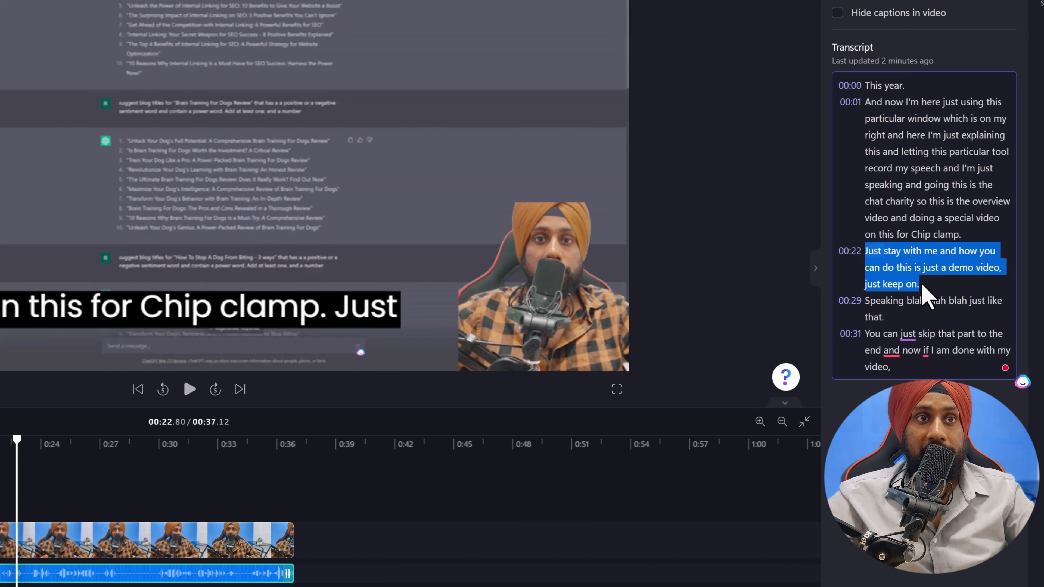
pyautogui.rightClick(900, 271)
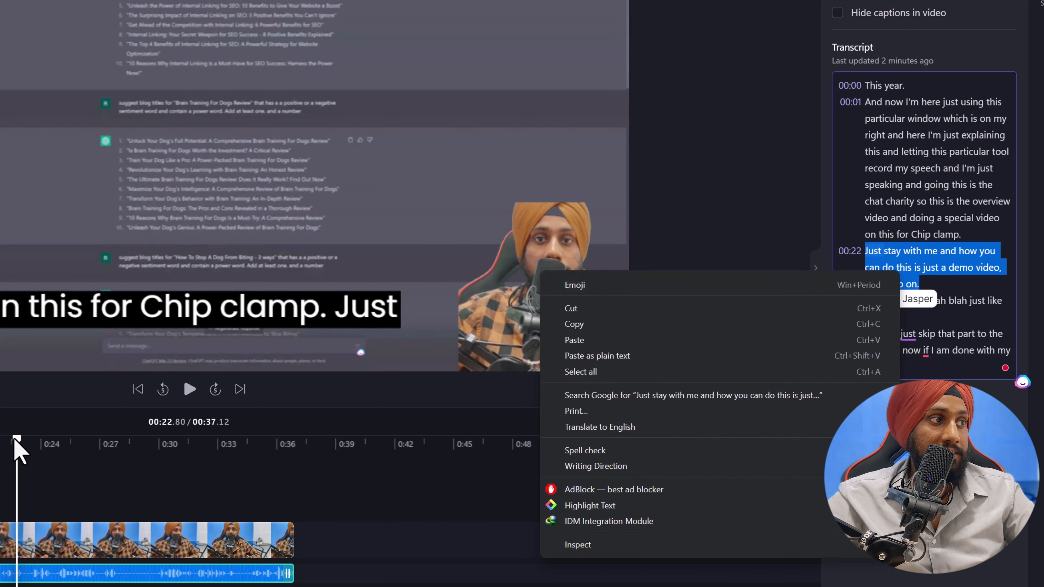
pyautogui.click(945, 251)
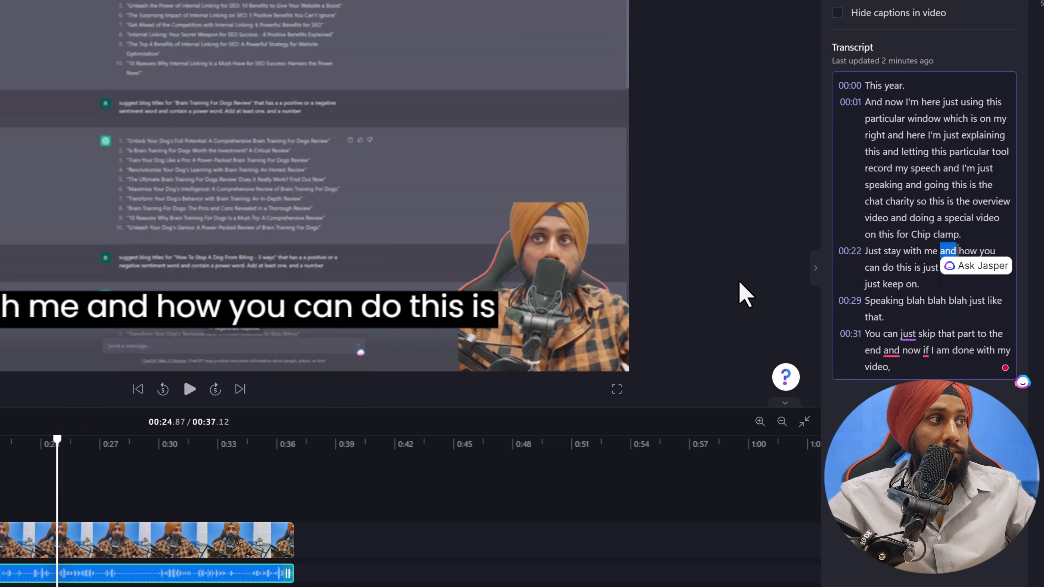
pyautogui.click(872, 251)
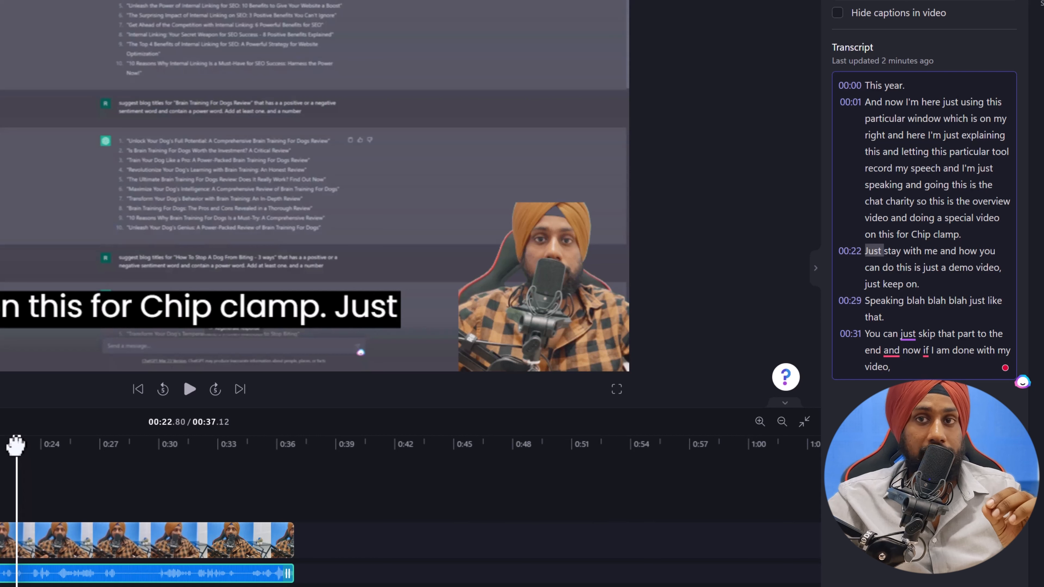
# Split the webcam, audio and screen clips at 00:22.82, at the transcript line beginning "Just stay with me".
pyautogui.click(17, 546)
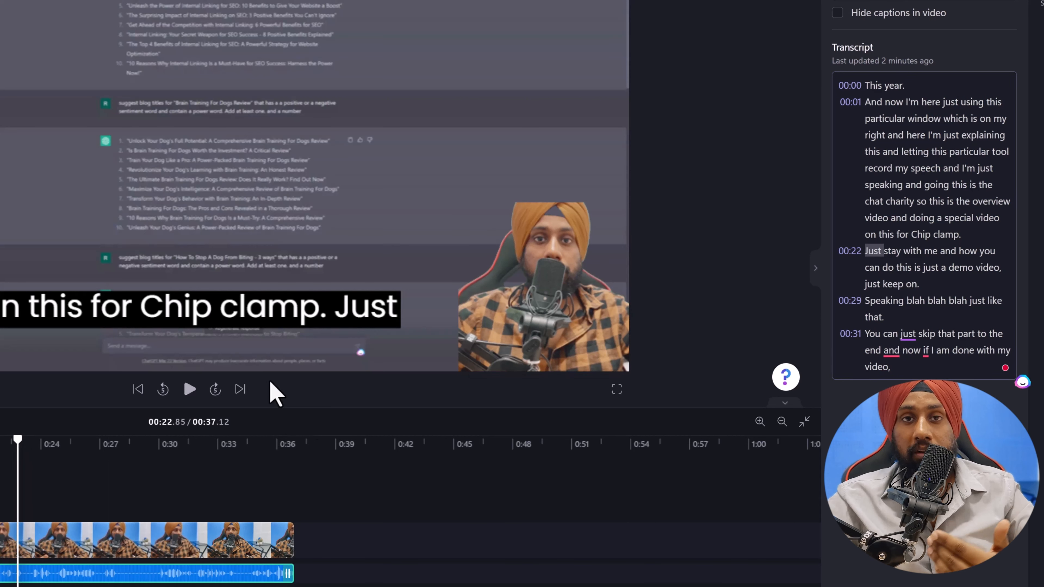
pyautogui.click(913, 284)
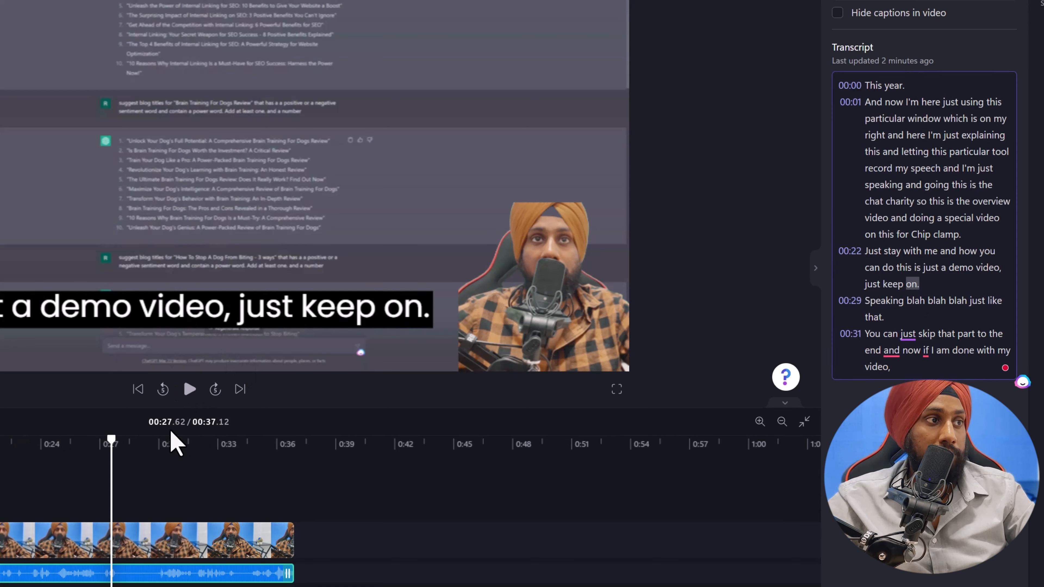
pyautogui.click(876, 253)
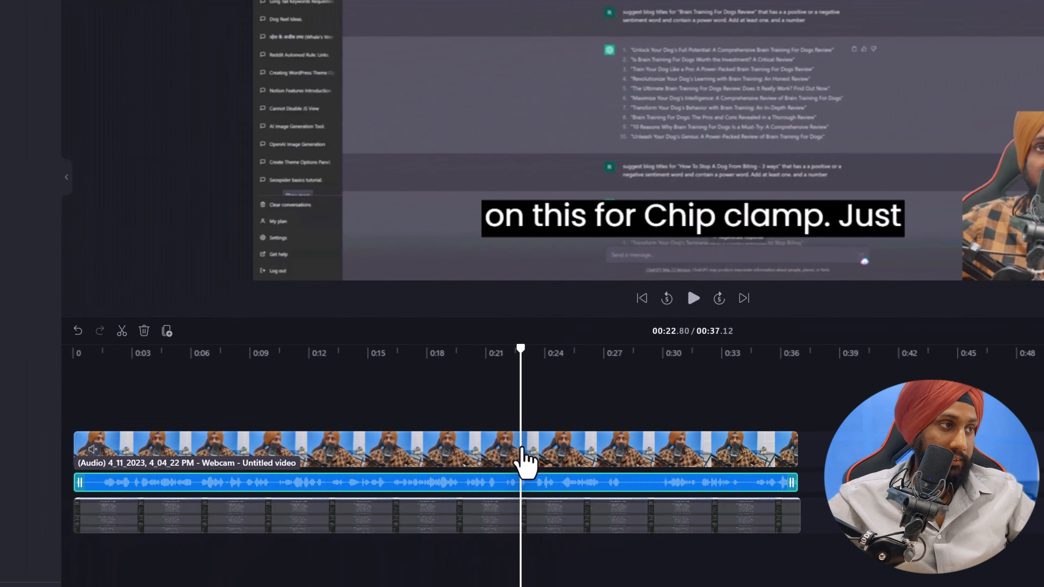
pyautogui.write('s')
pyautogui.moveTo(521, 447); pyautogui.dragTo(521, 447)
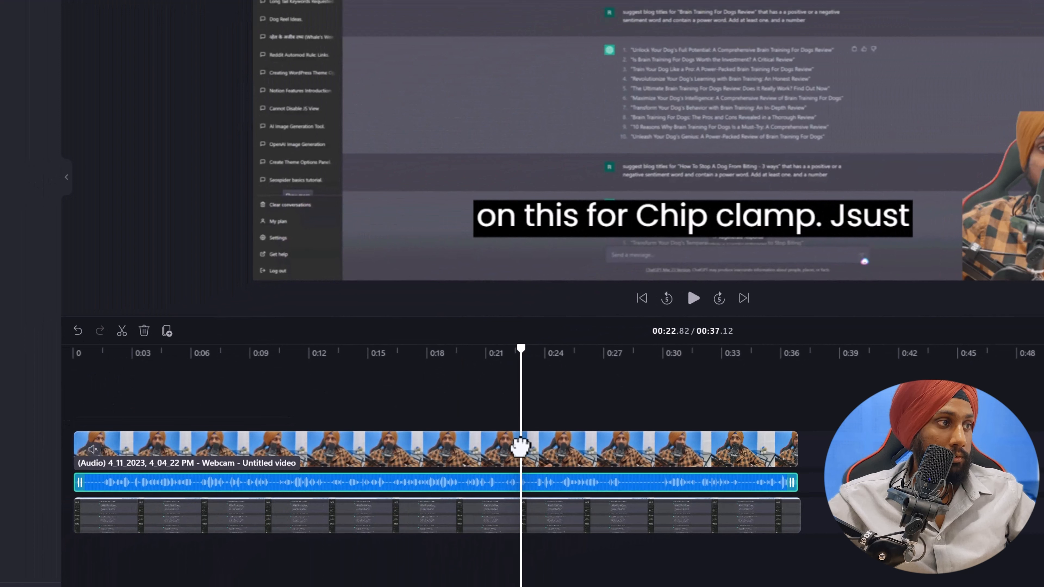
pyautogui.click(537, 453)
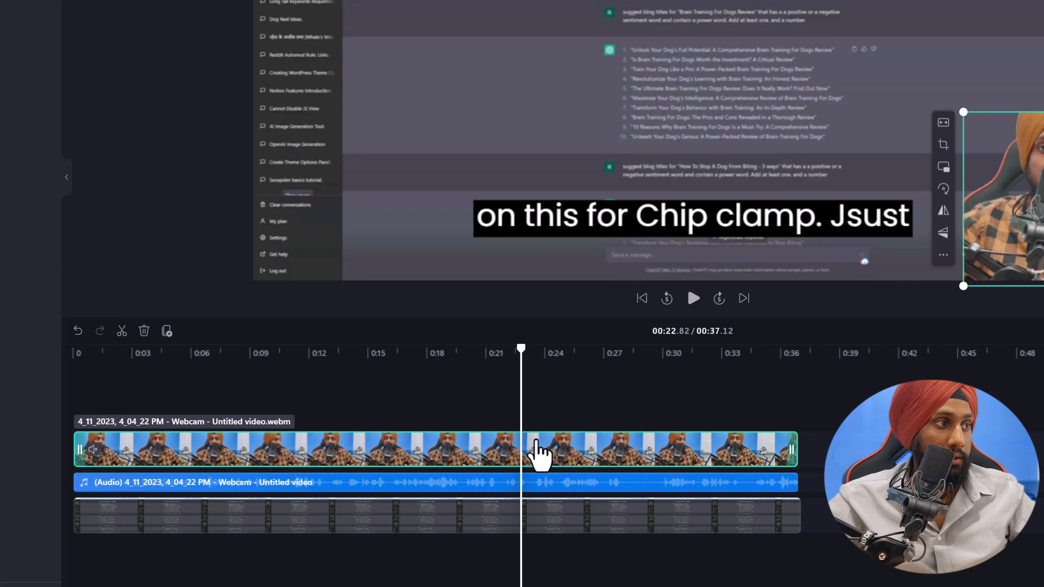
pyautogui.press('s')
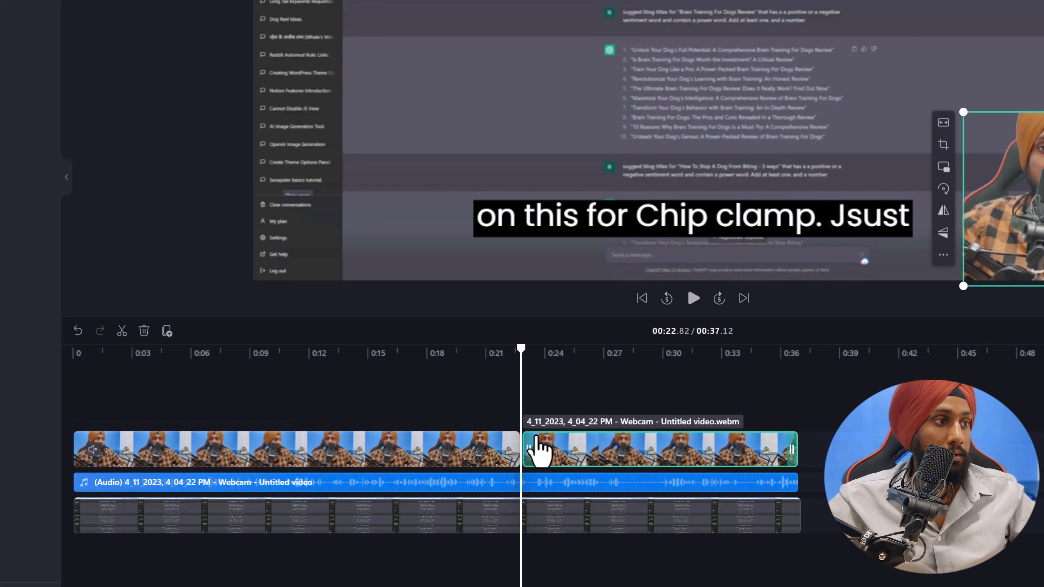
pyautogui.click(542, 482)
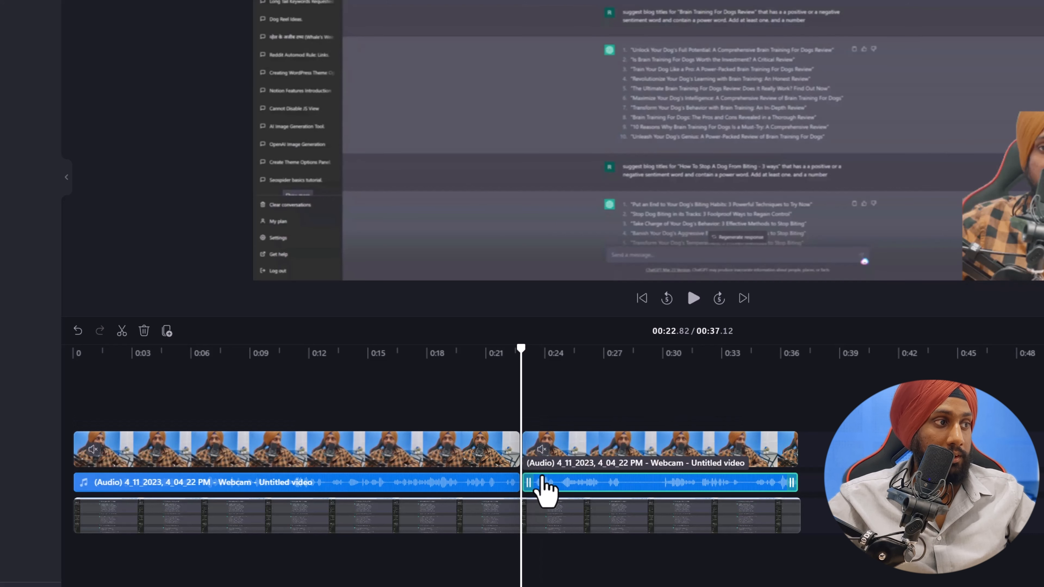
pyautogui.click(541, 530)
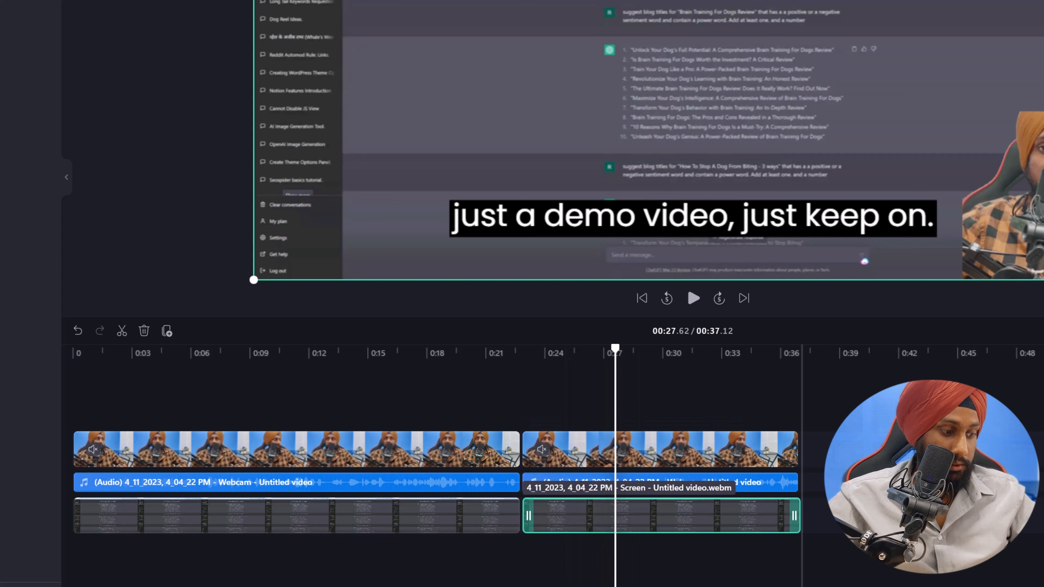
# Split the webcam, screen and audio clips again at 00:27.62, where the transcript sentence "just keep on." ends.
pyautogui.click(620, 460)
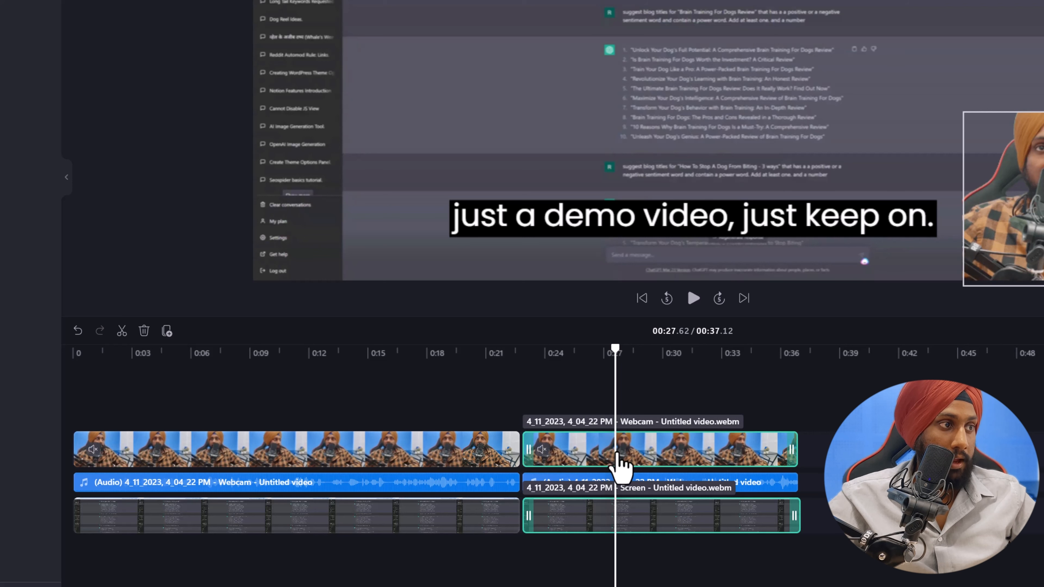
pyautogui.press('s')
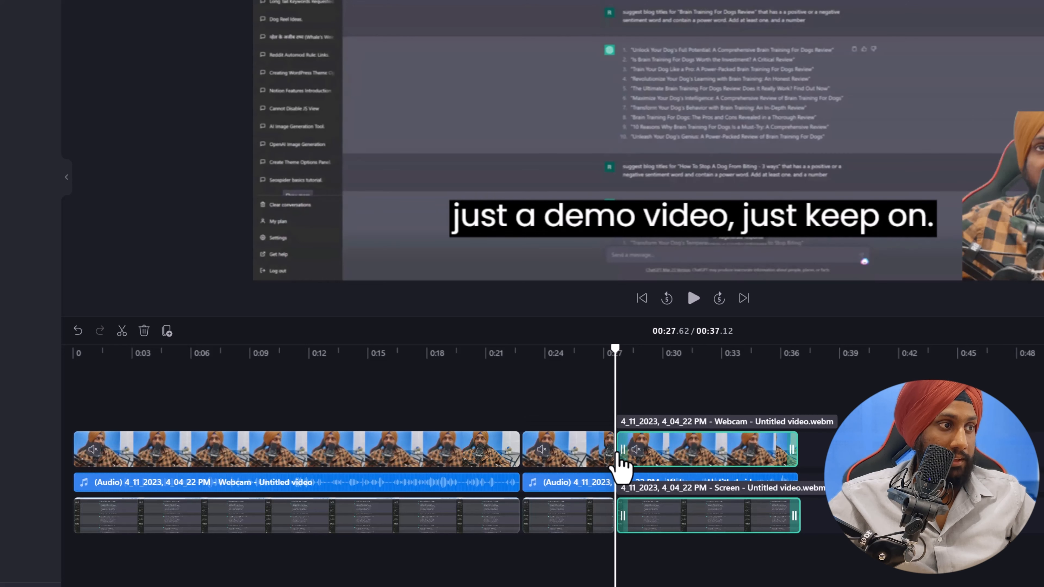
pyautogui.click(622, 482)
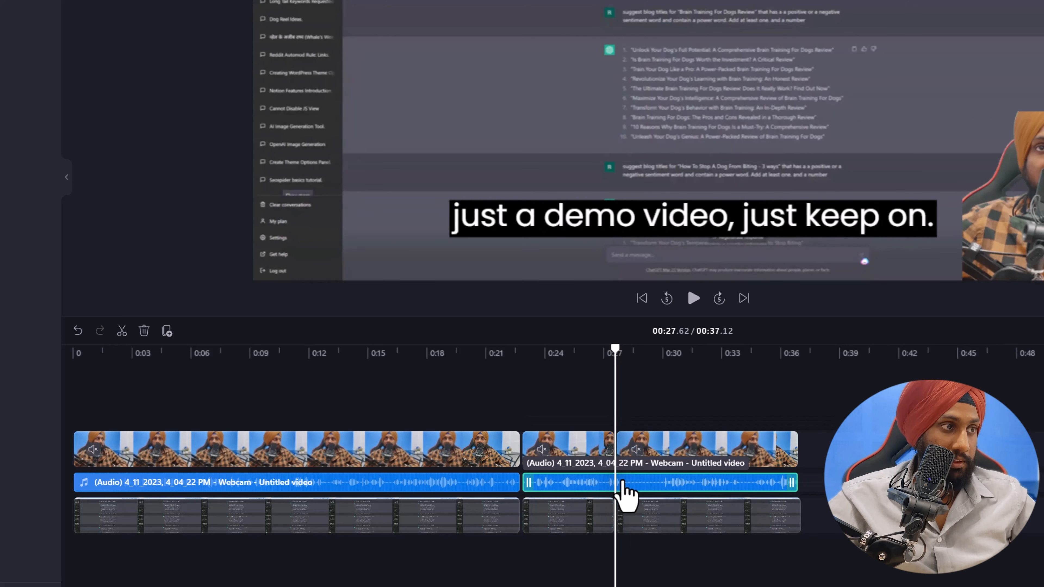
pyautogui.press('s')
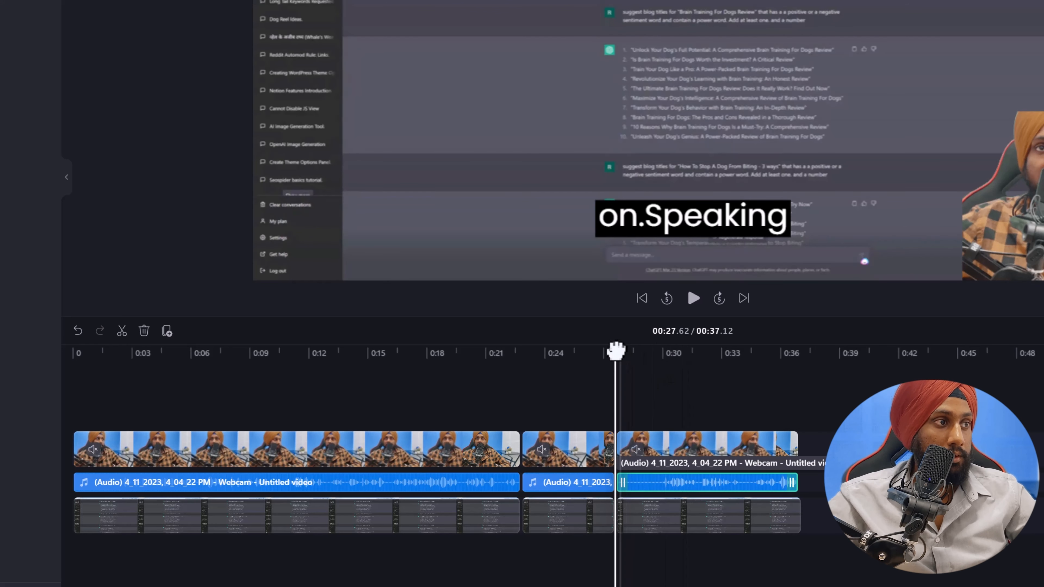
# Delete the middle webcam, audio and screen segments between 00:22.82 and 00:27.62.
pyautogui.moveTo(615, 351); pyautogui.dragTo(647, 350)
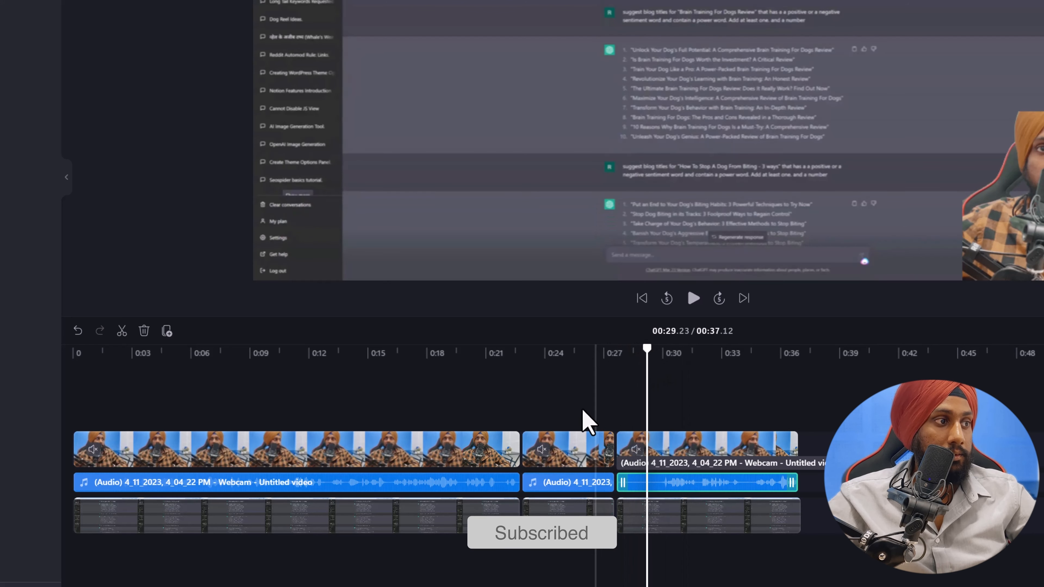
pyautogui.click(572, 516)
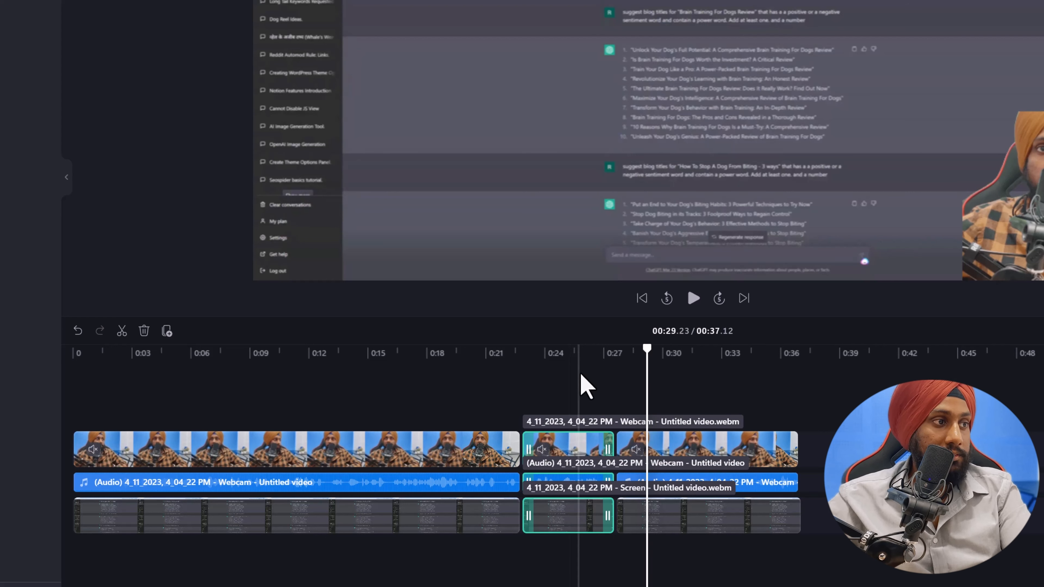
pyautogui.press('Delete')
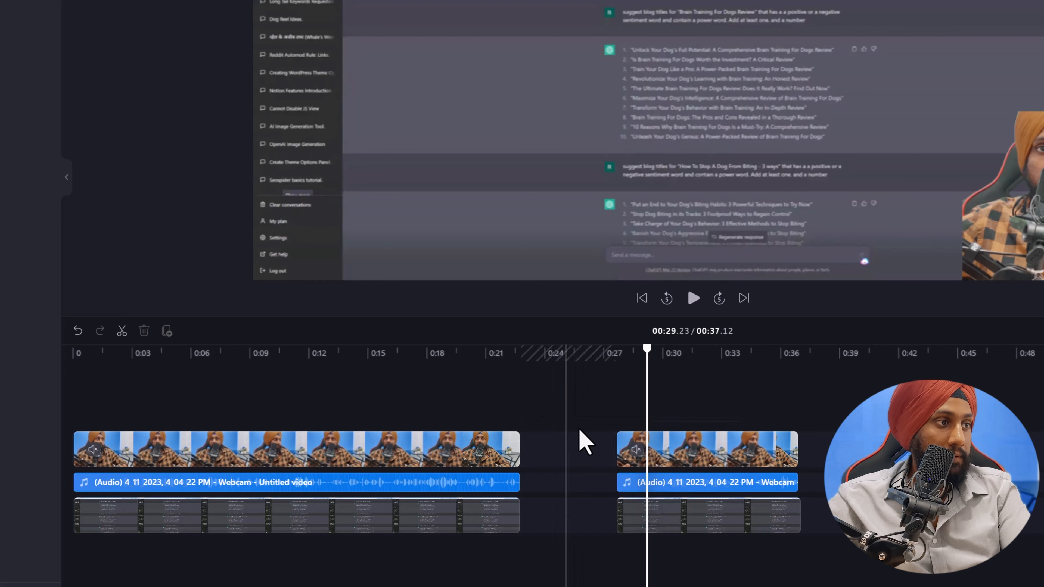
# Close the gap left by the deleted segments on the webcam, audio and screen tracks.
pyautogui.moveTo(582, 444)
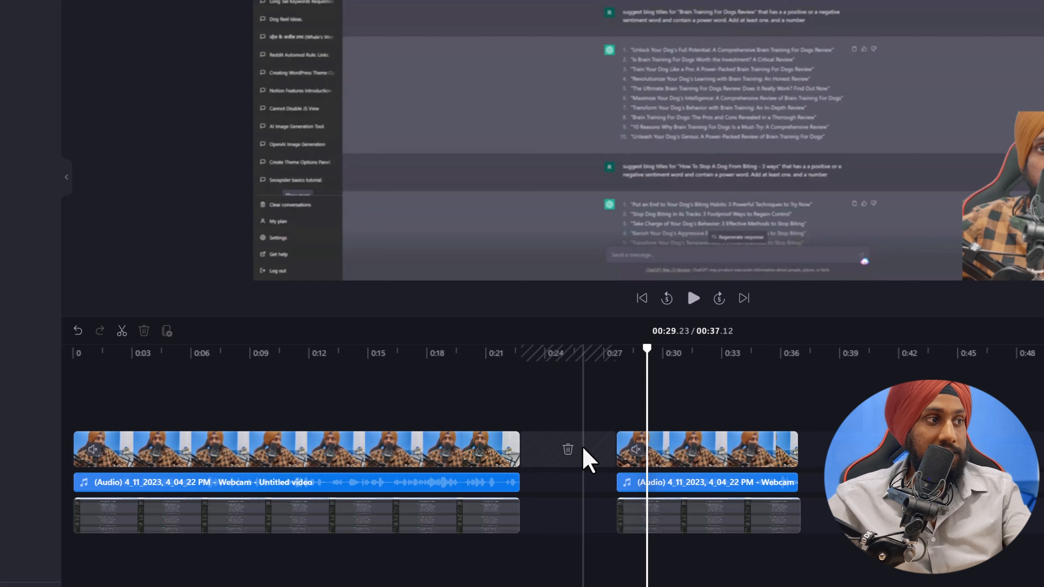
pyautogui.click(636, 454)
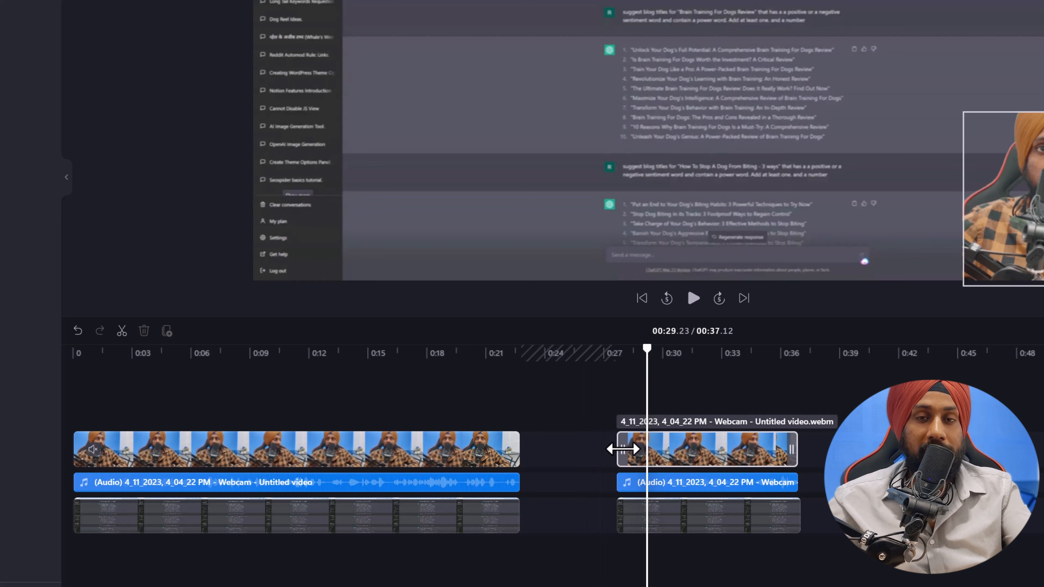
pyautogui.click(601, 459)
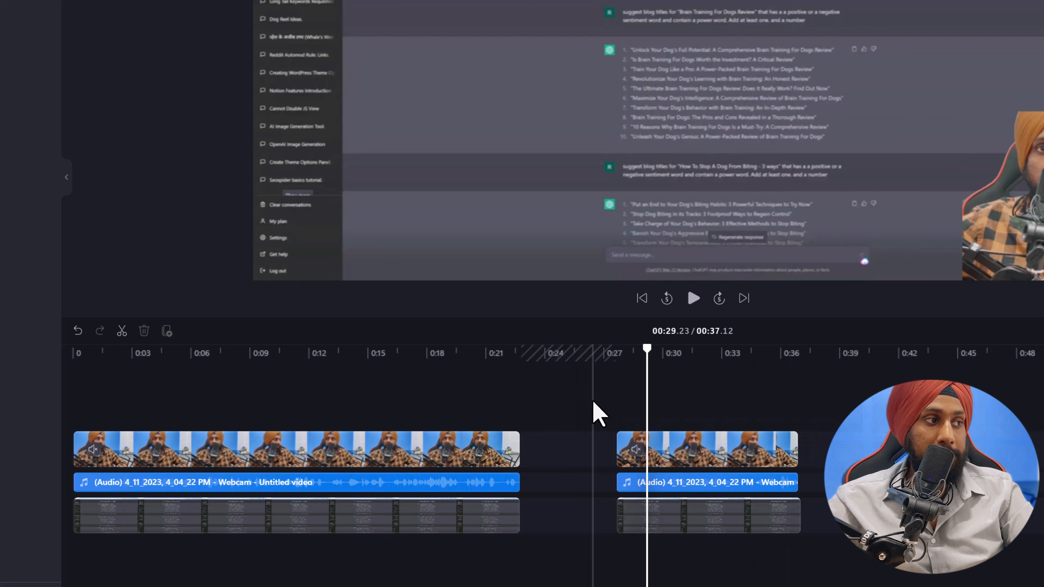
pyautogui.click(568, 451)
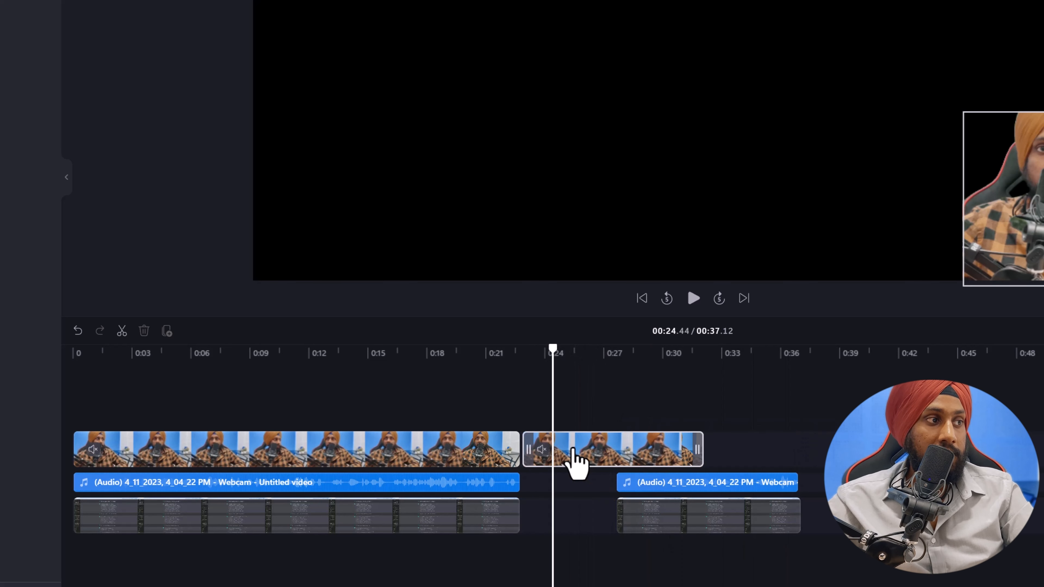
pyautogui.click(567, 483)
pyautogui.click(573, 514)
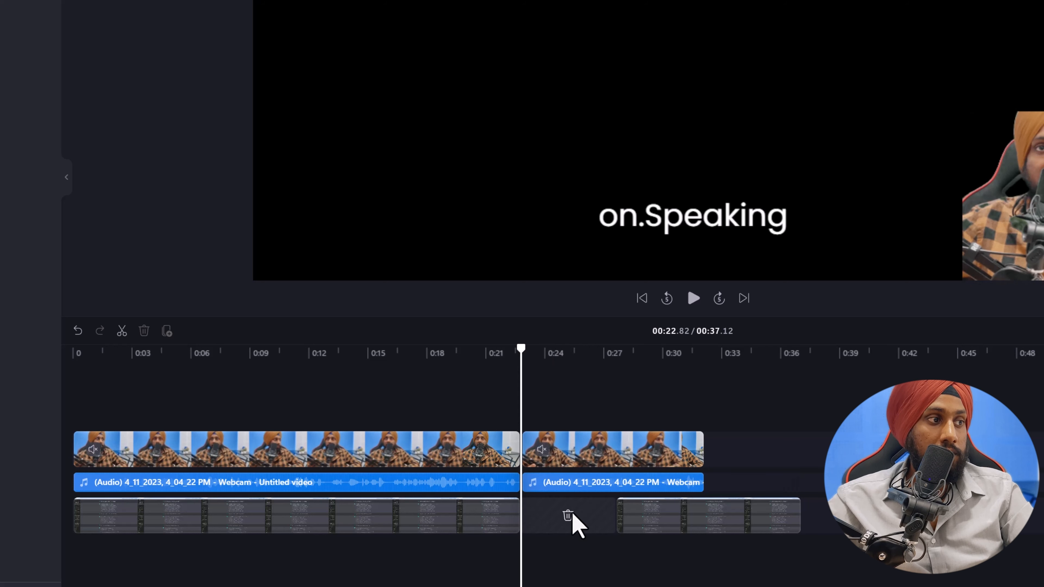
pyautogui.click(567, 514)
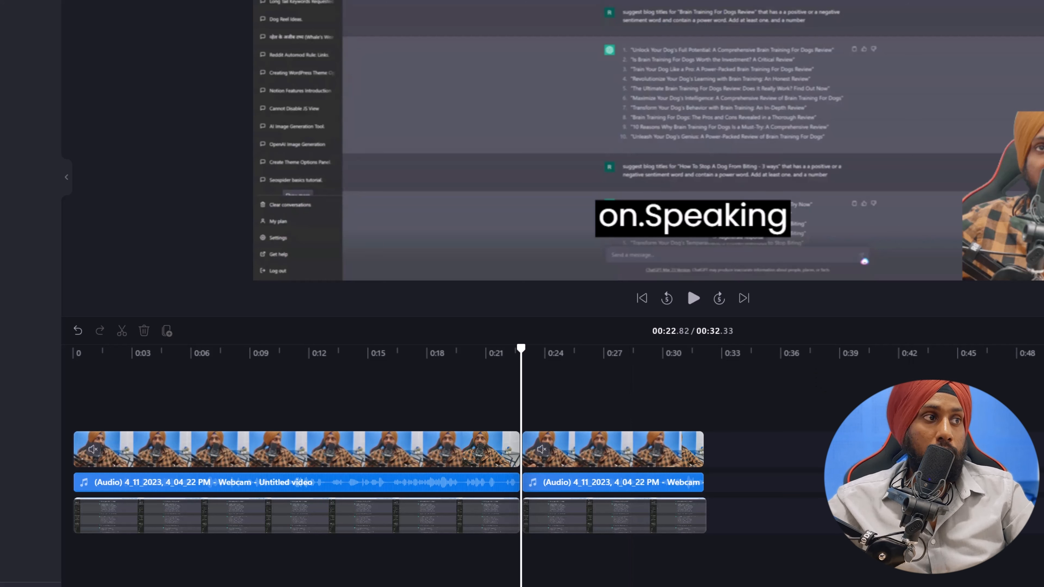
# Select the caption at about 00:18.57 and browse the fonts available for it.
pyautogui.click(720, 225)
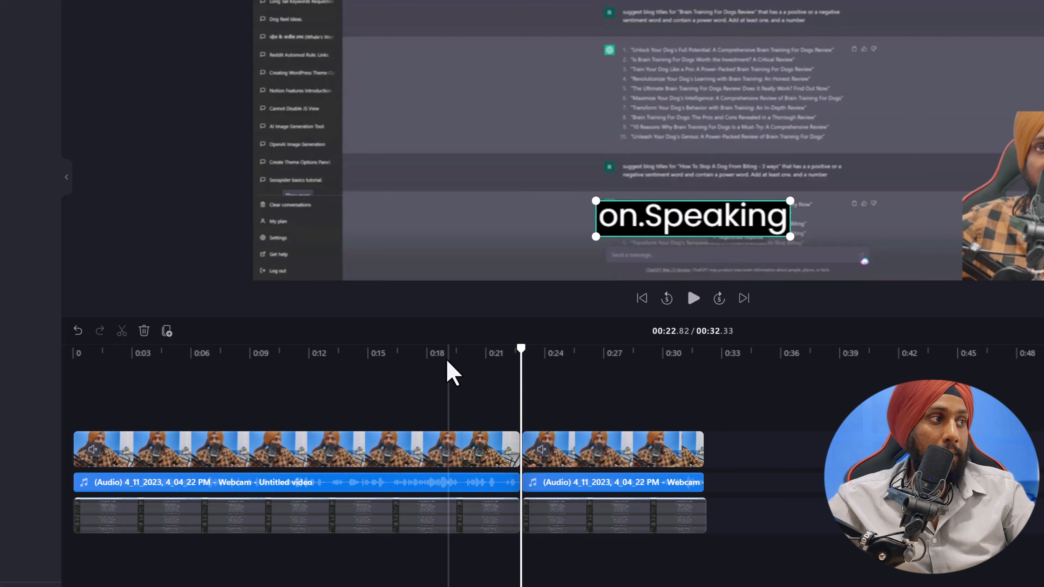
pyautogui.moveTo(435, 350)
pyautogui.mouseDown()
pyautogui.moveTo(424, 352)
pyautogui.moveTo(437, 352)
pyautogui.mouseUp()
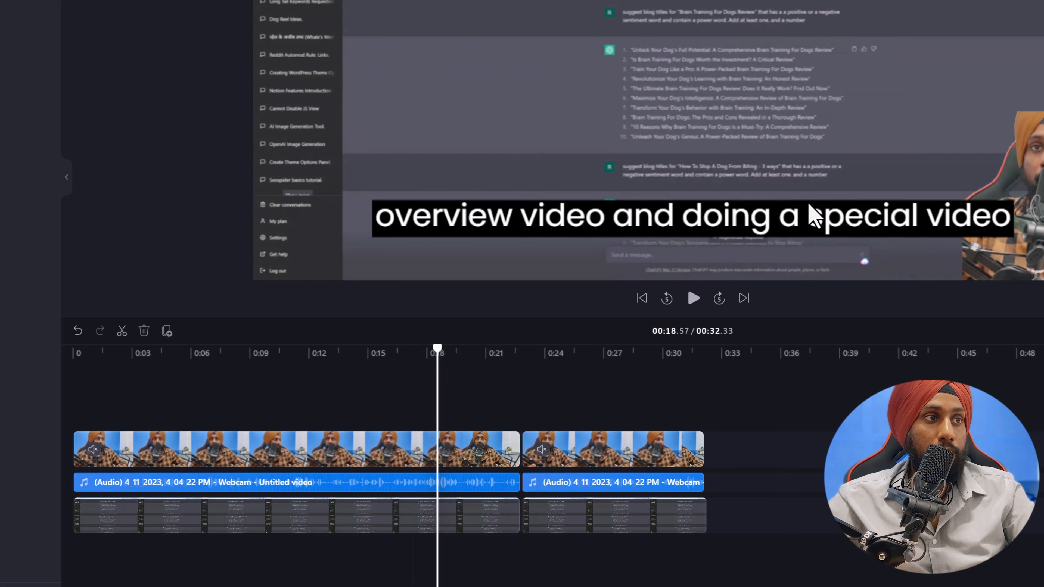
pyautogui.click(811, 217)
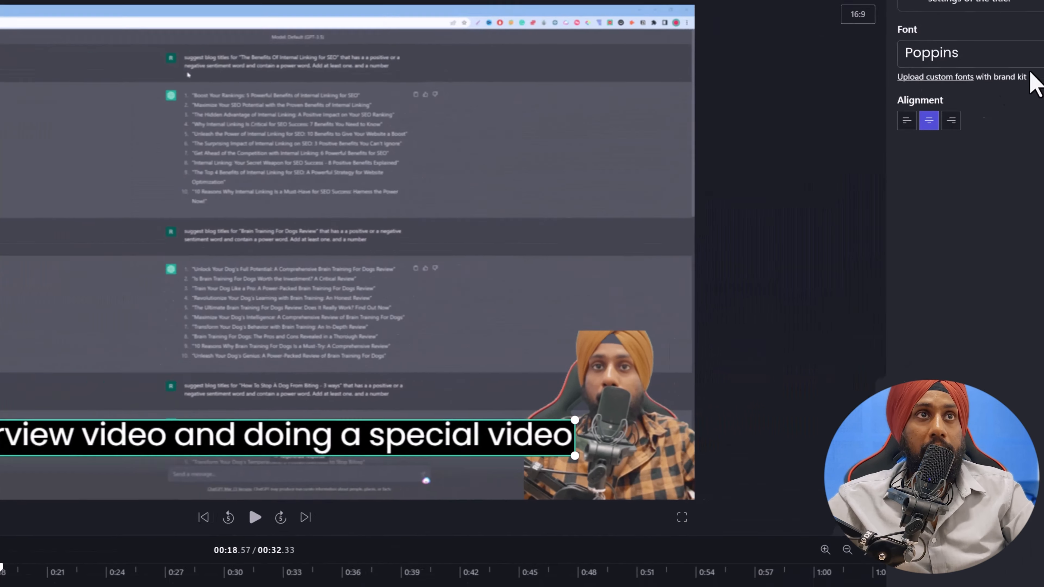
pyautogui.click(935, 102)
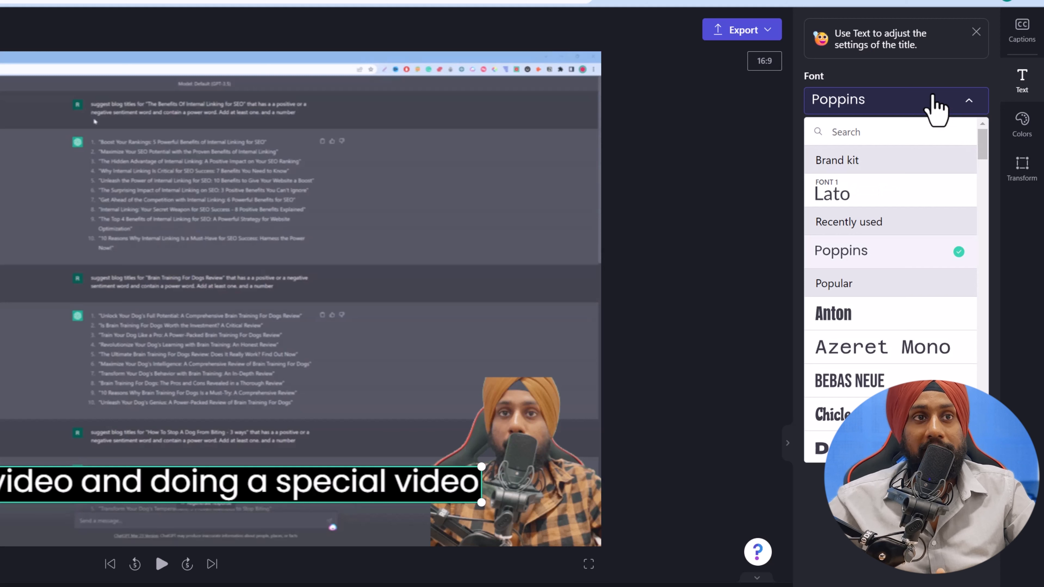
pyautogui.scroll(-5, 912, 341)
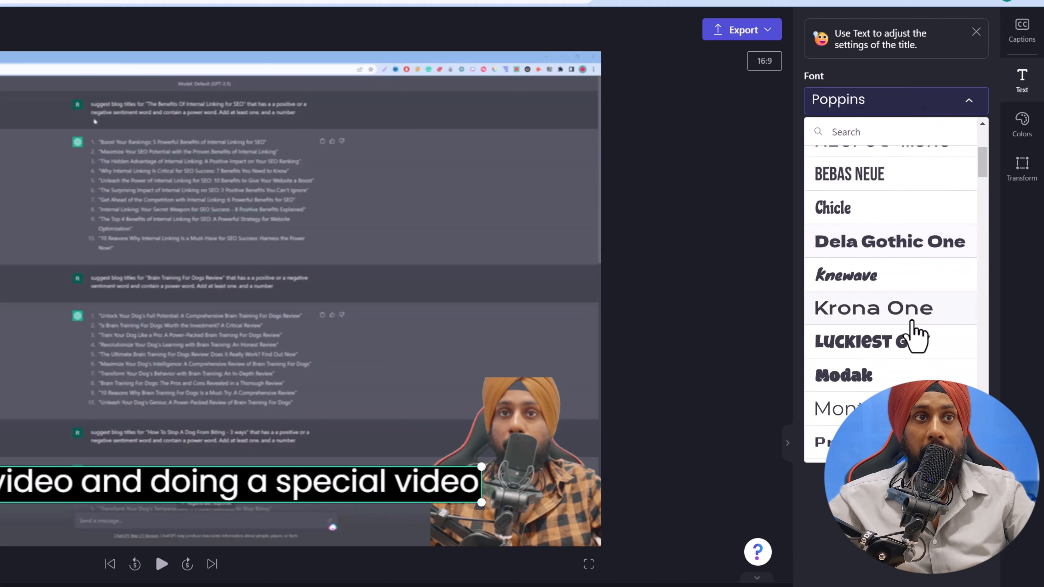
pyautogui.scroll(-6, 916, 337)
pyautogui.scroll(11, 911, 346)
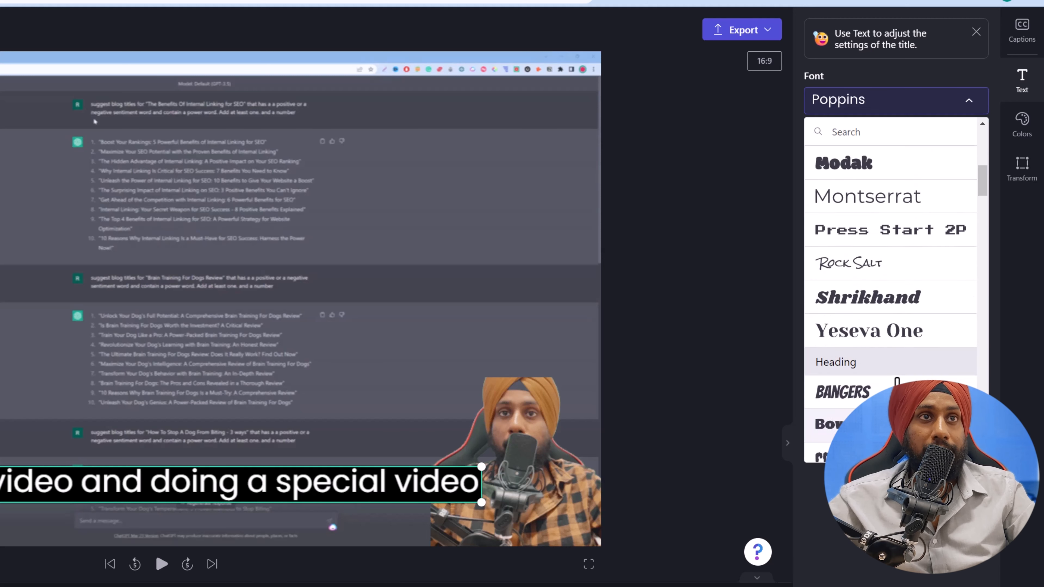
pyautogui.press('Escape')
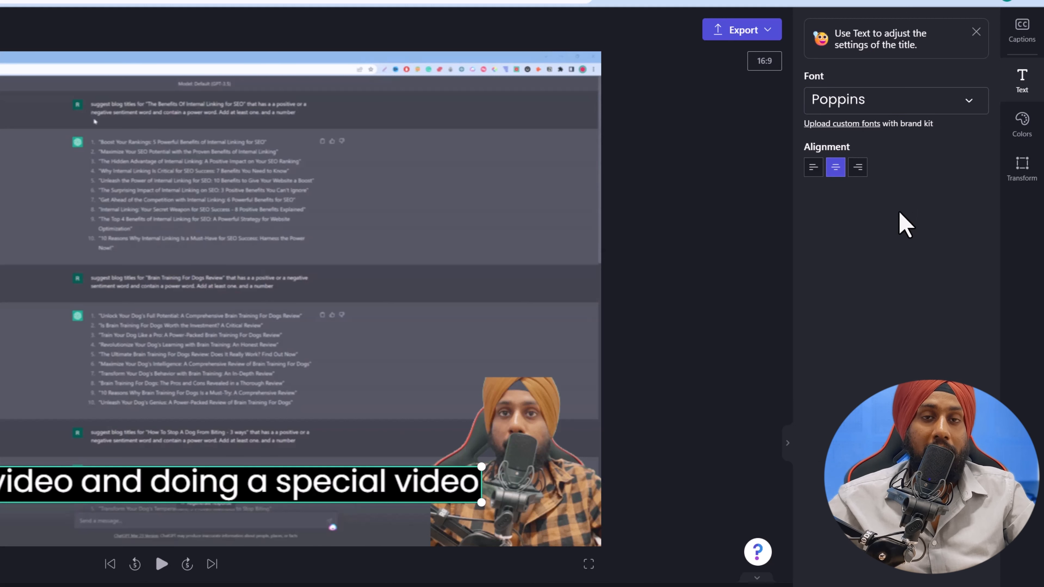
pyautogui.click(898, 106)
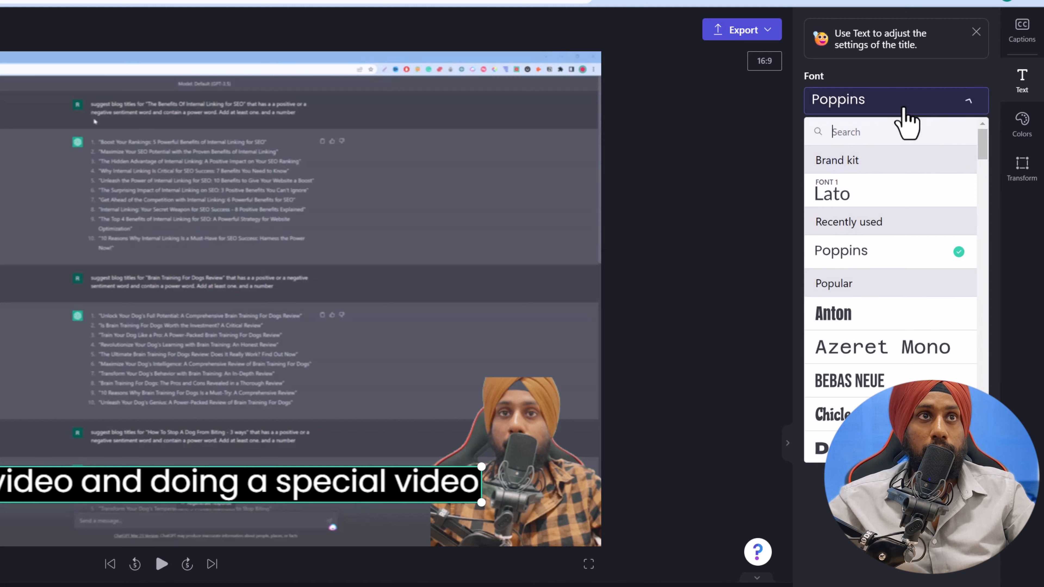
pyautogui.press('Escape')
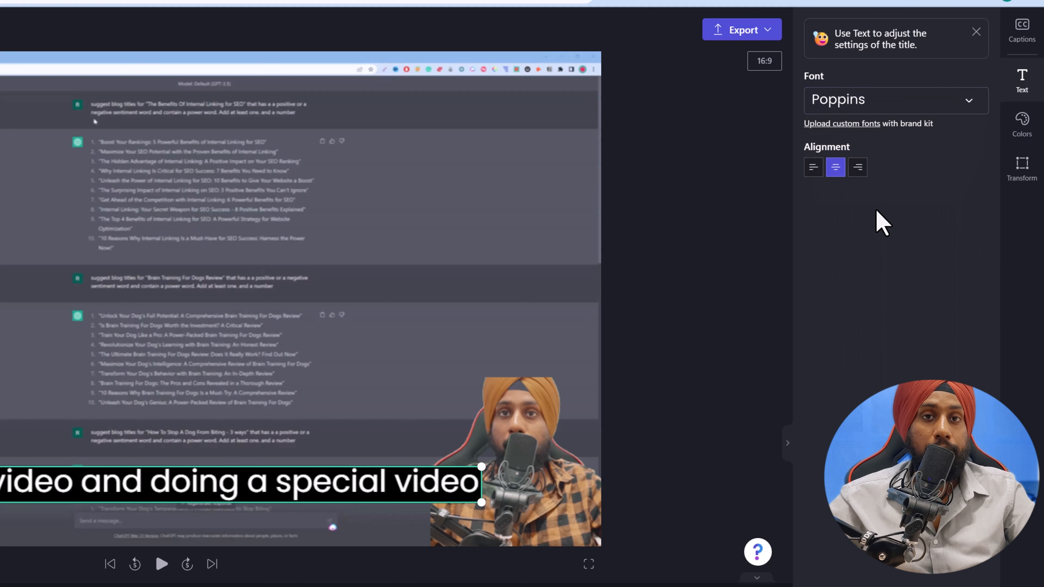
# View the brand kit's custom font settings for uploading fonts, then leave that page.
pyautogui.rightClick(844, 125)
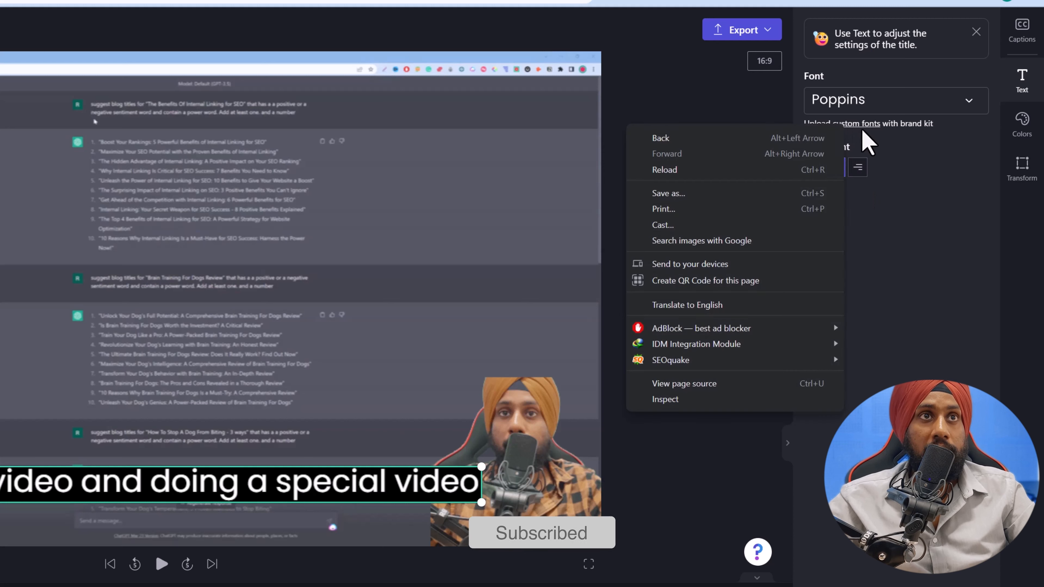
pyautogui.click(894, 140)
pyautogui.click(860, 125)
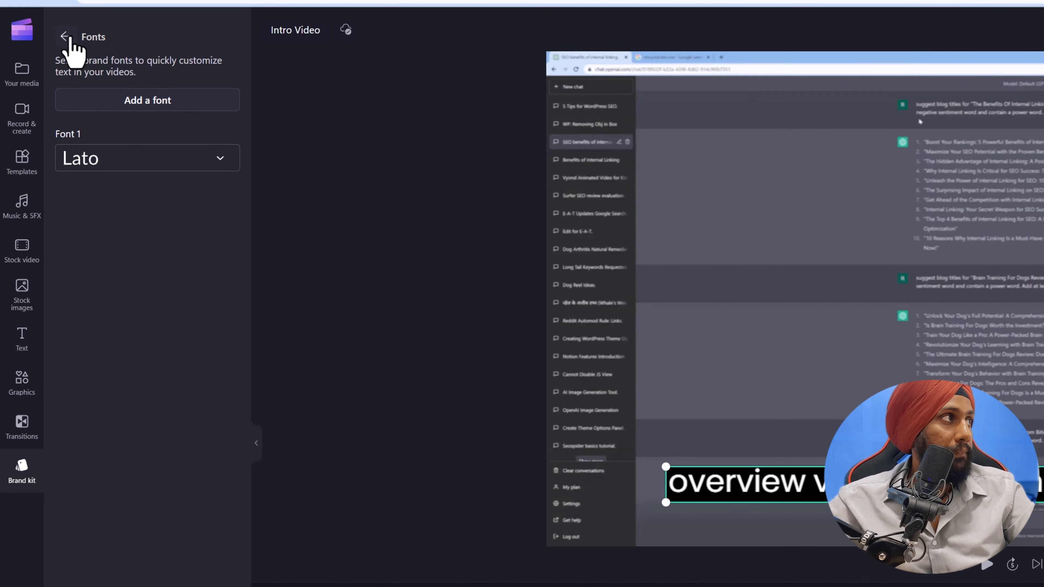
pyautogui.click(66, 37)
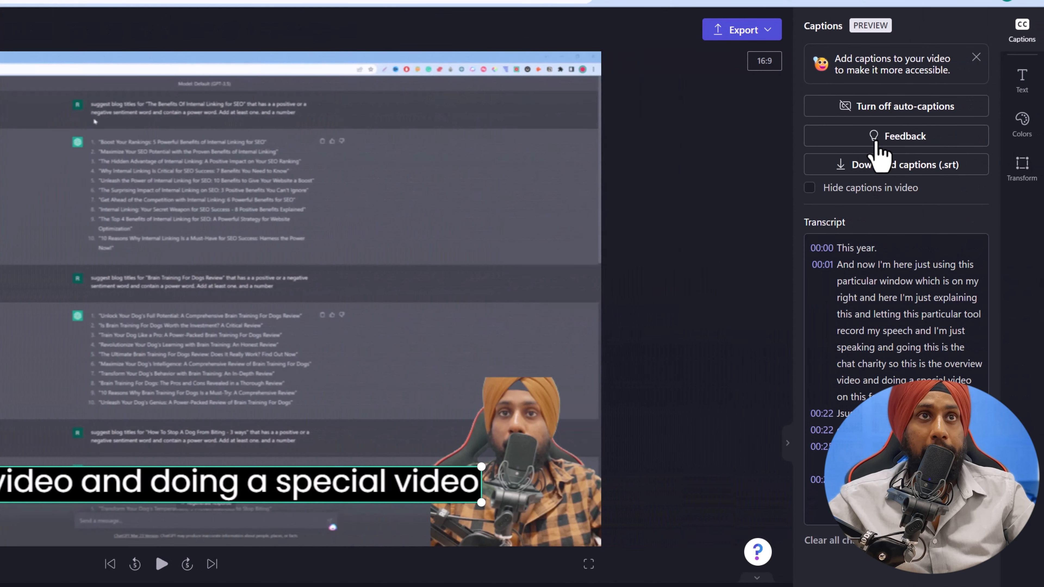
# Review the selected caption's font and alignment settings, then show its primary and background colour settings.
pyautogui.click(1019, 82)
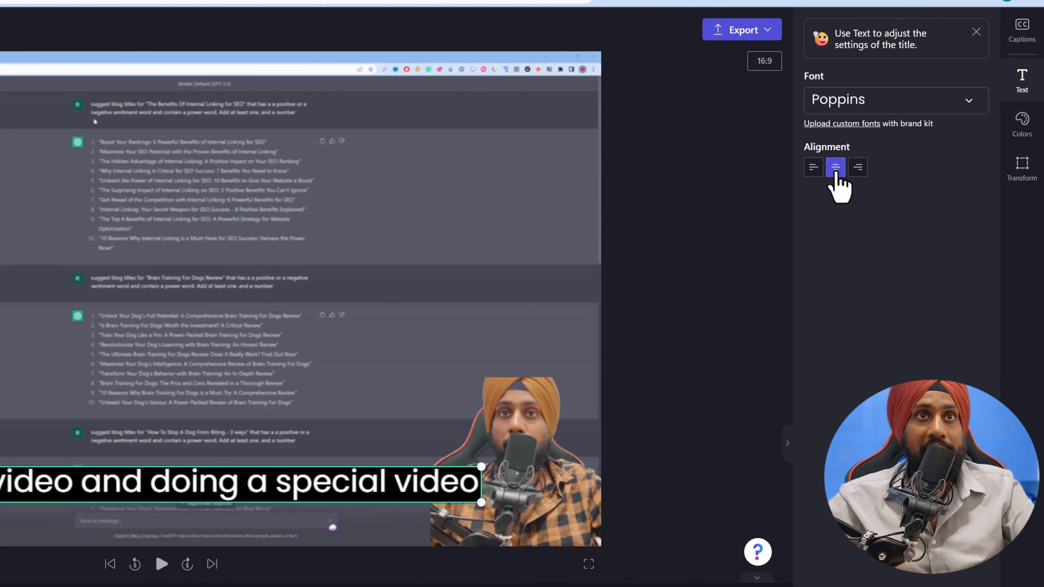
pyautogui.click(1022, 121)
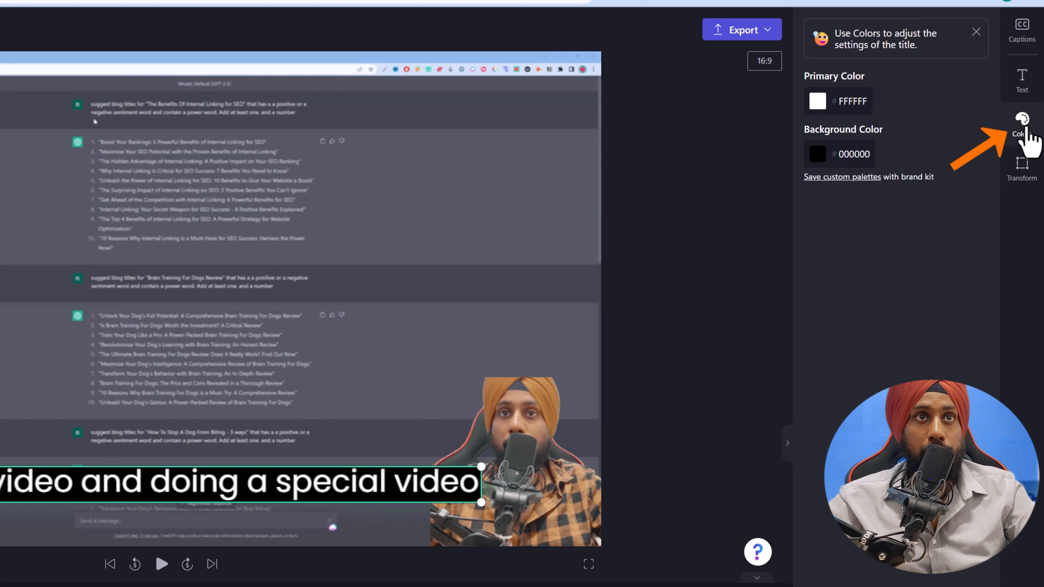
# Clear the background colour behind the selected caption.
pyautogui.click(816, 160)
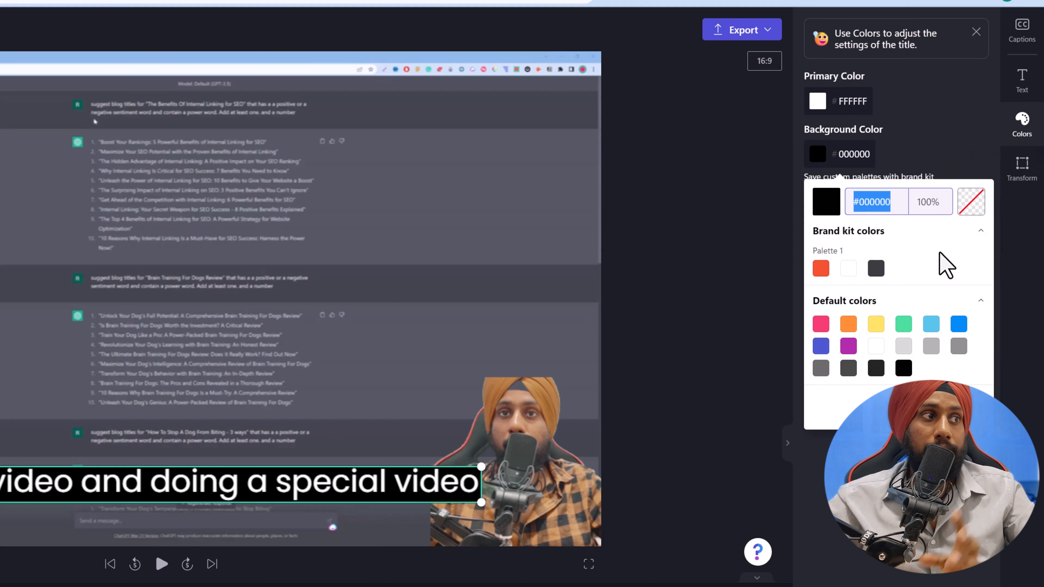
pyautogui.click(972, 203)
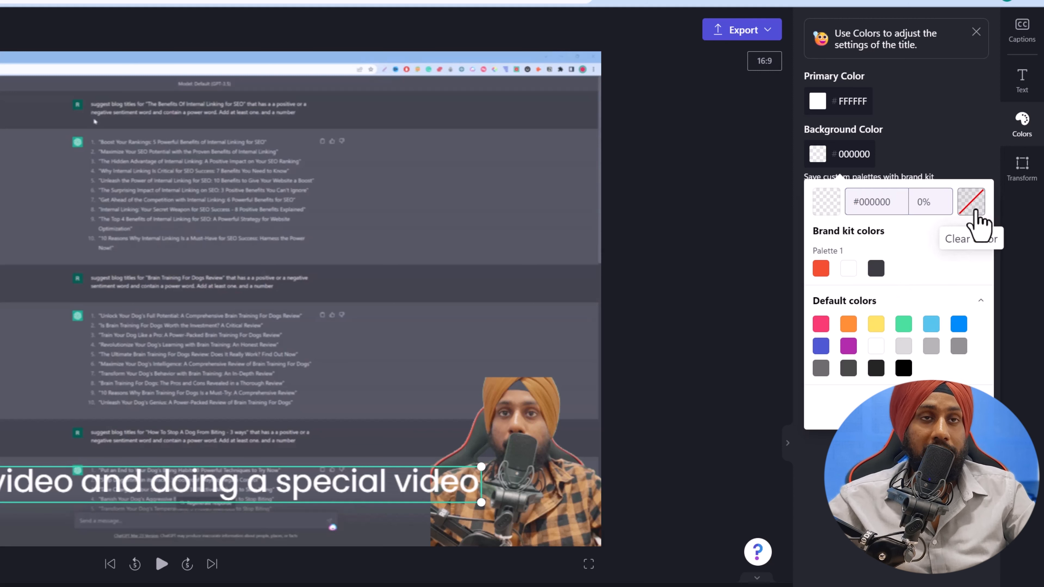
# Try the brand kit colours EF572C and 3B3D42 as the caption's primary colour, then return it to white FFFFFF.
pyautogui.click(818, 103)
pyautogui.click(818, 105)
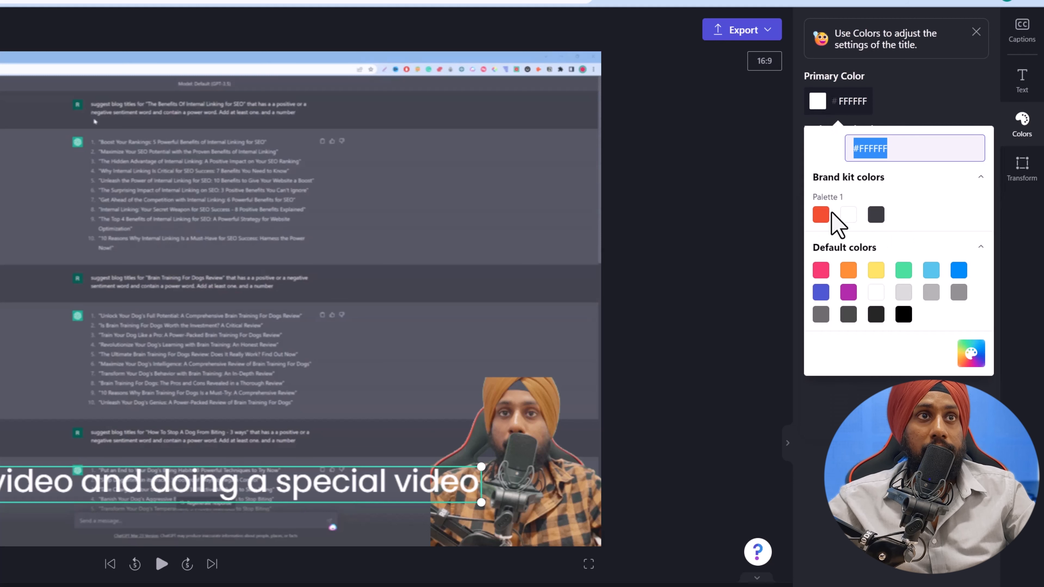
pyautogui.click(821, 215)
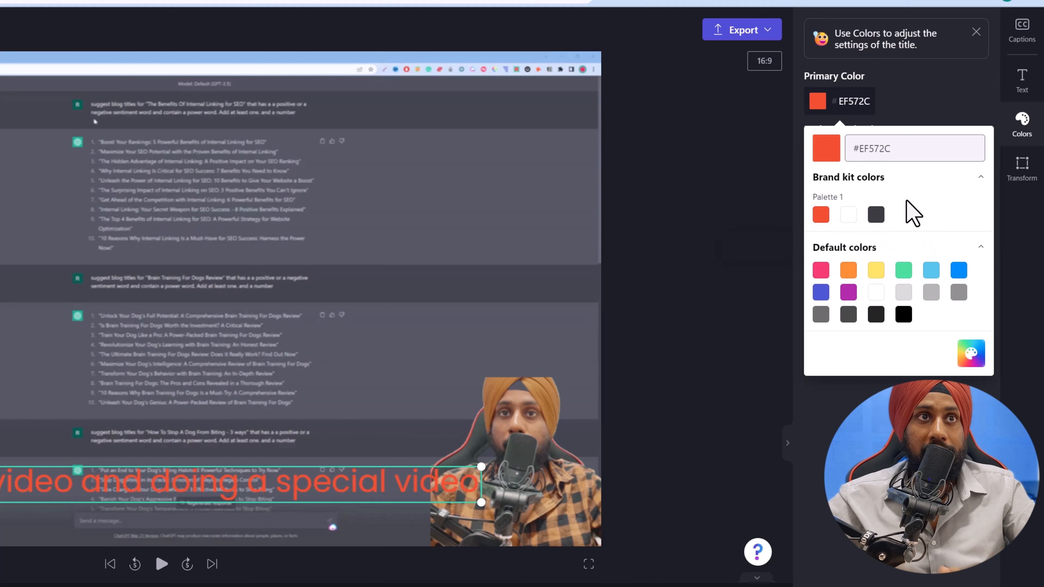
pyautogui.click(877, 217)
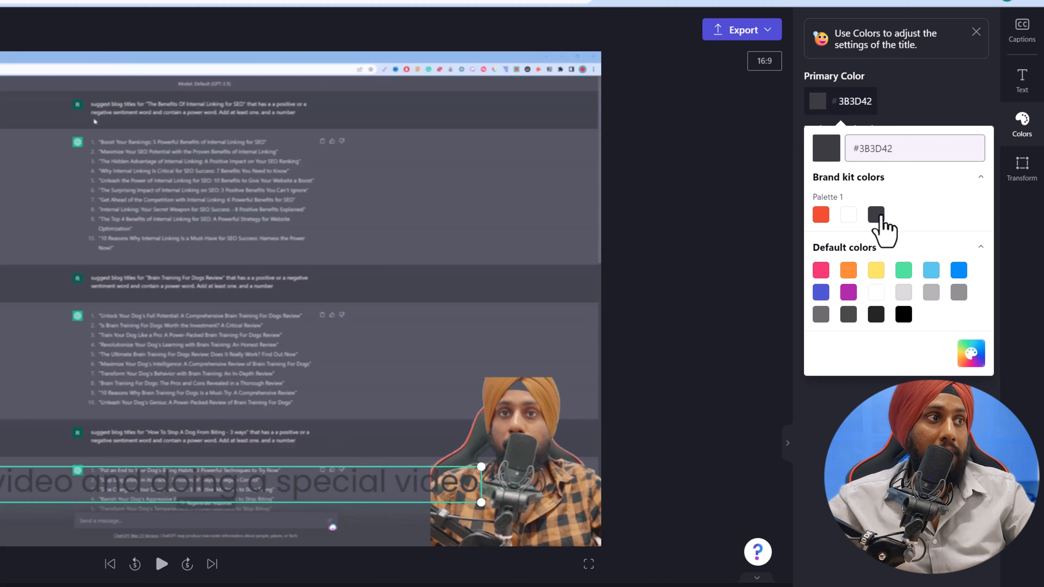
pyautogui.click(841, 218)
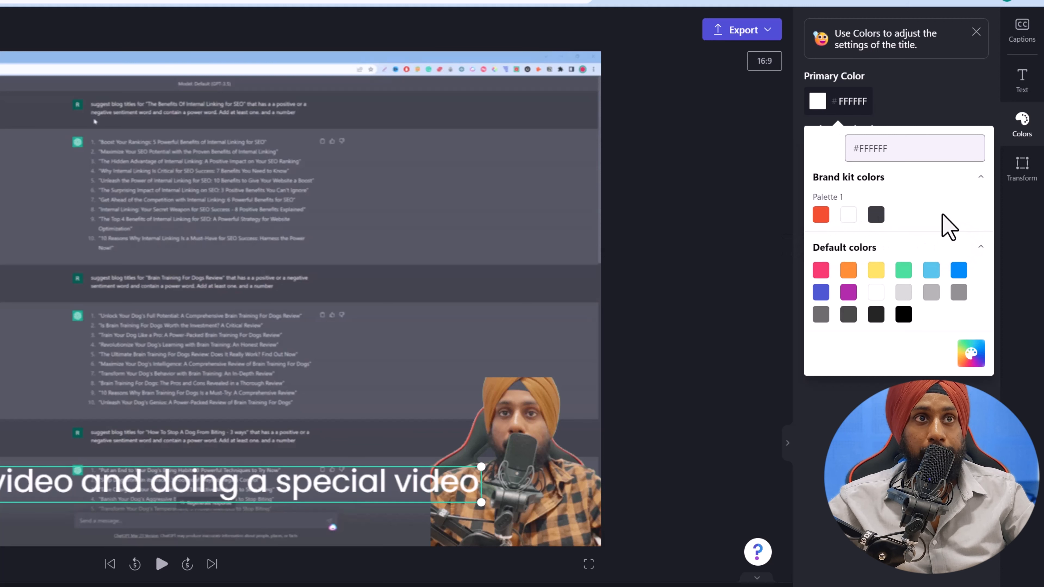
# Reduce the caption's size and place it at the bottom centre of the video frame.
pyautogui.click(1023, 181)
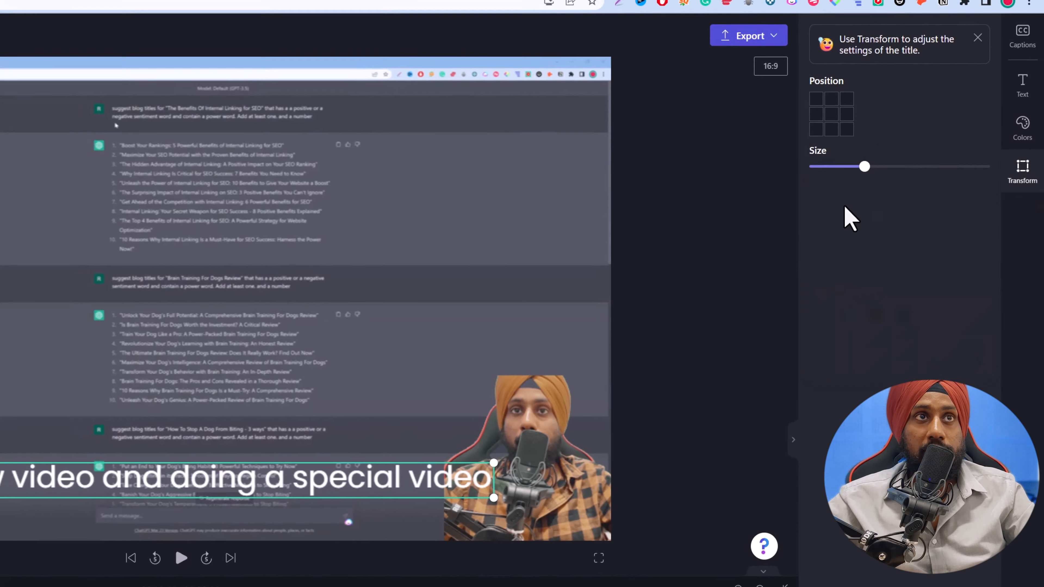
pyautogui.moveTo(863, 166); pyautogui.dragTo(843, 173)
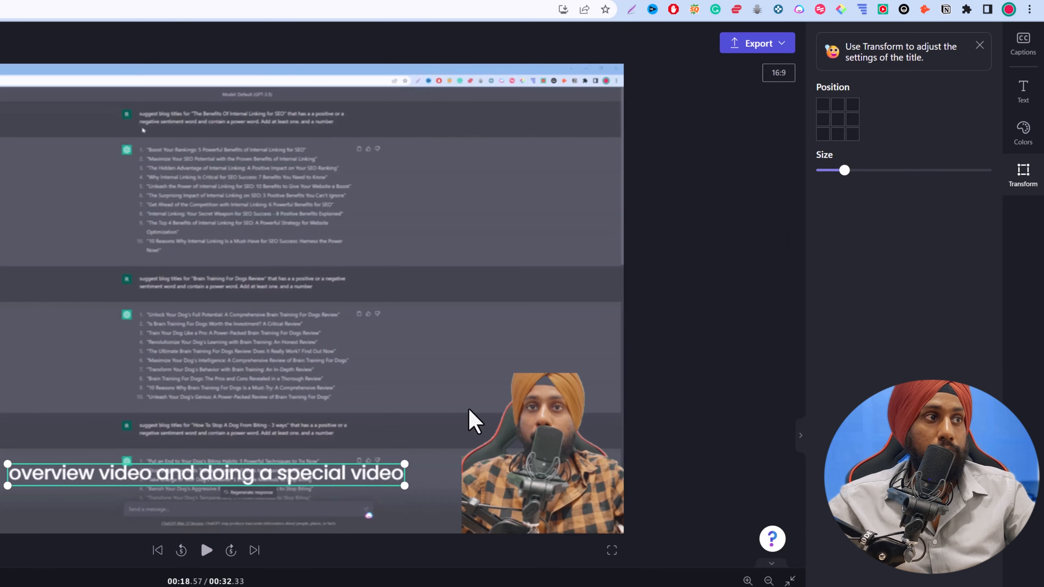
pyautogui.moveTo(337, 477); pyautogui.dragTo(478, 215)
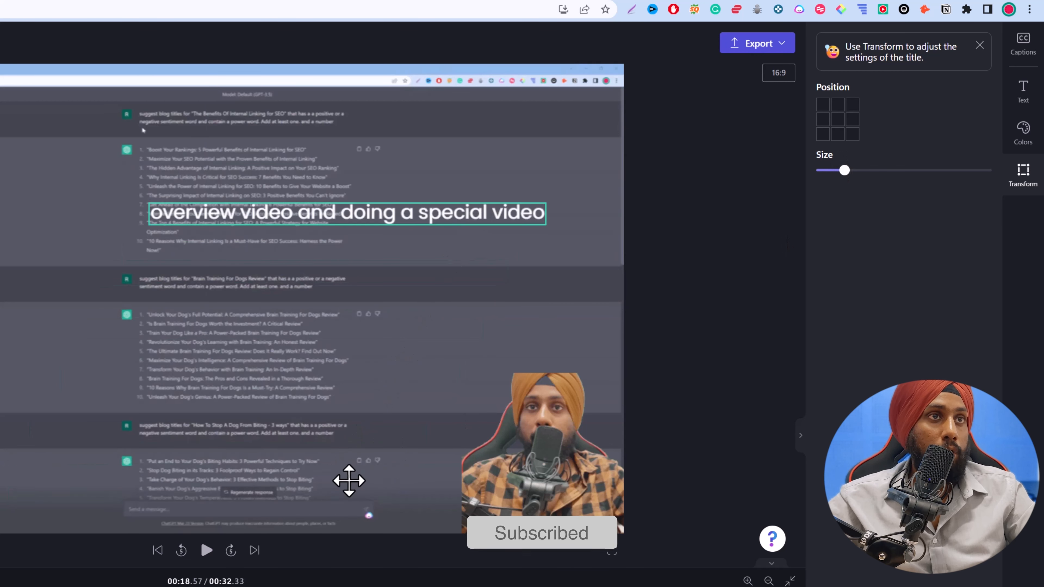
pyautogui.click(837, 134)
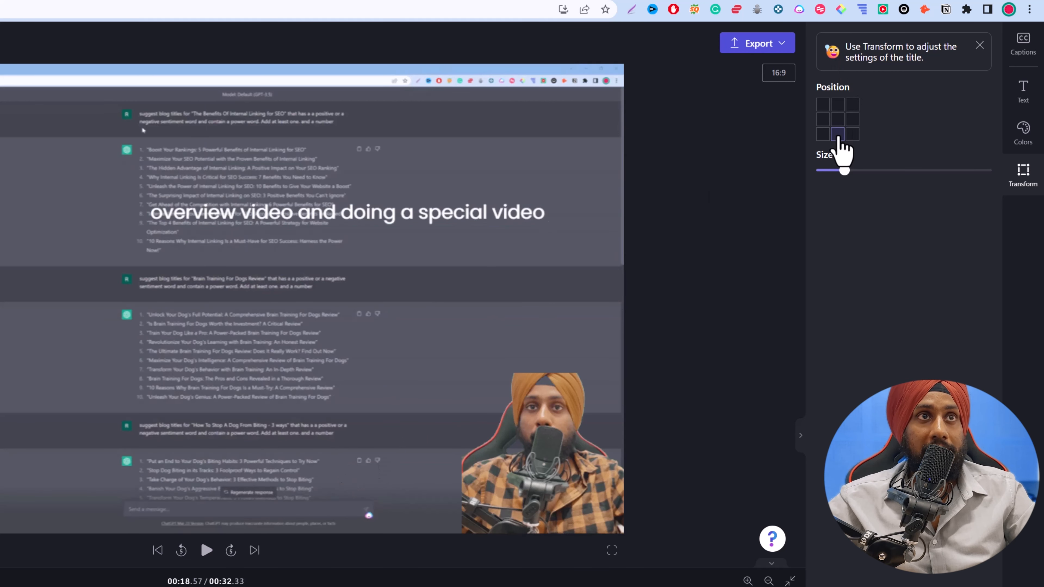
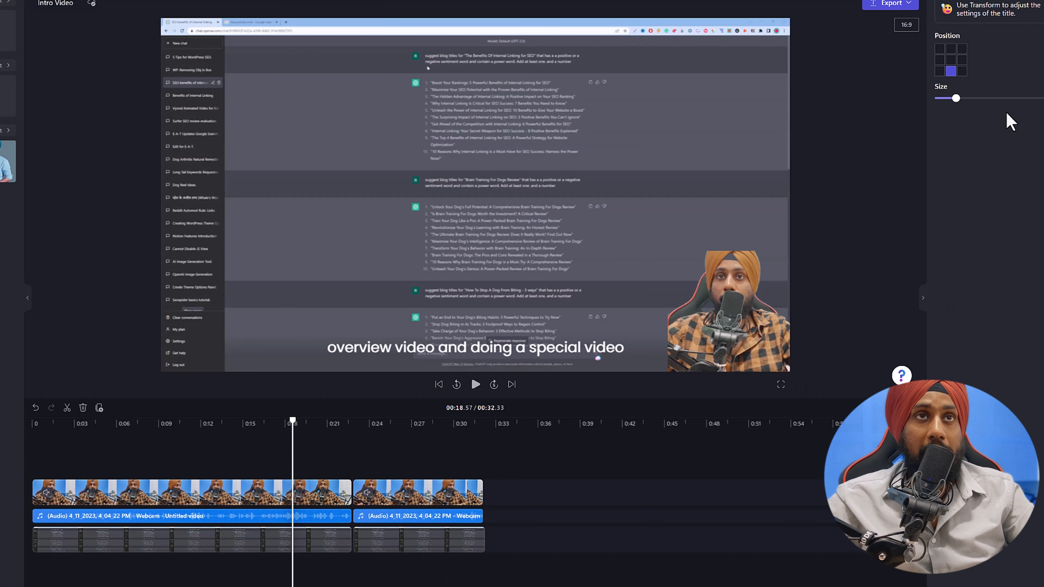
pyautogui.click(1042, 37)
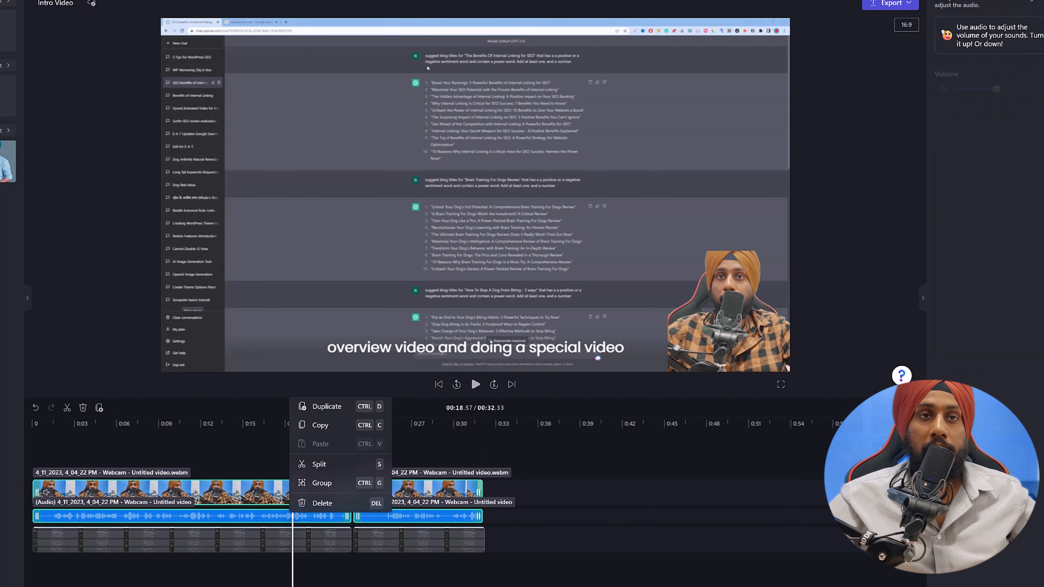
pyautogui.click(459, 452)
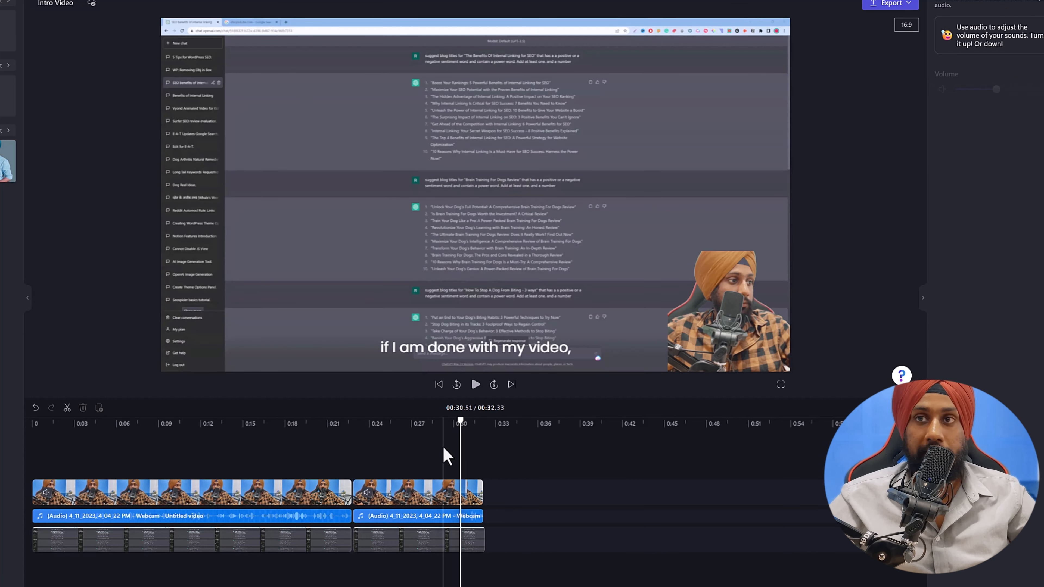
pyautogui.click(531, 458)
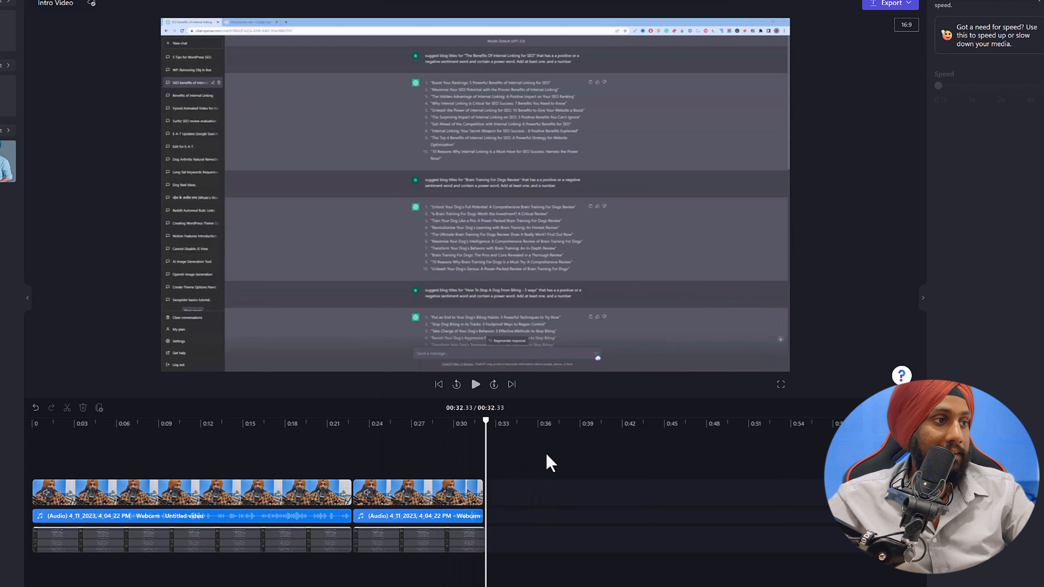
# Select all the webcam, audio and screen clips on the timeline and combine them into one group.
pyautogui.moveTo(546, 454); pyautogui.dragTo(263, 551)
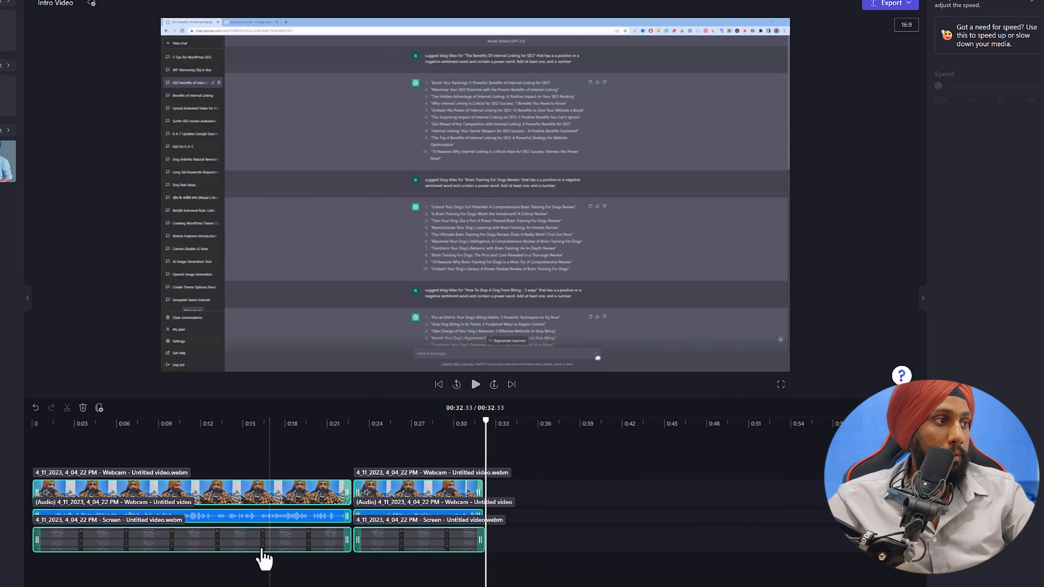
pyautogui.click(400, 423)
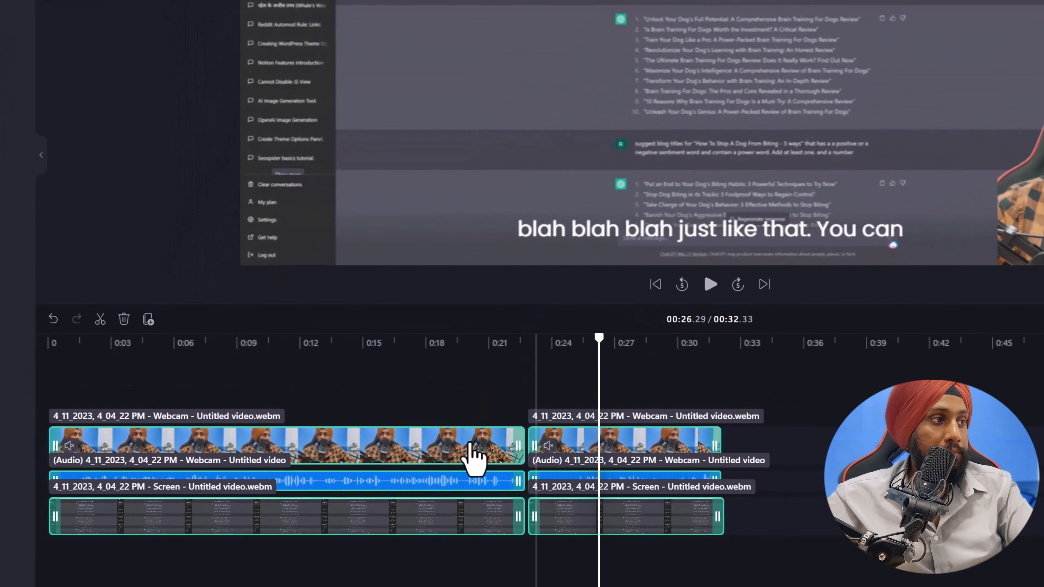
pyautogui.rightClick(456, 451)
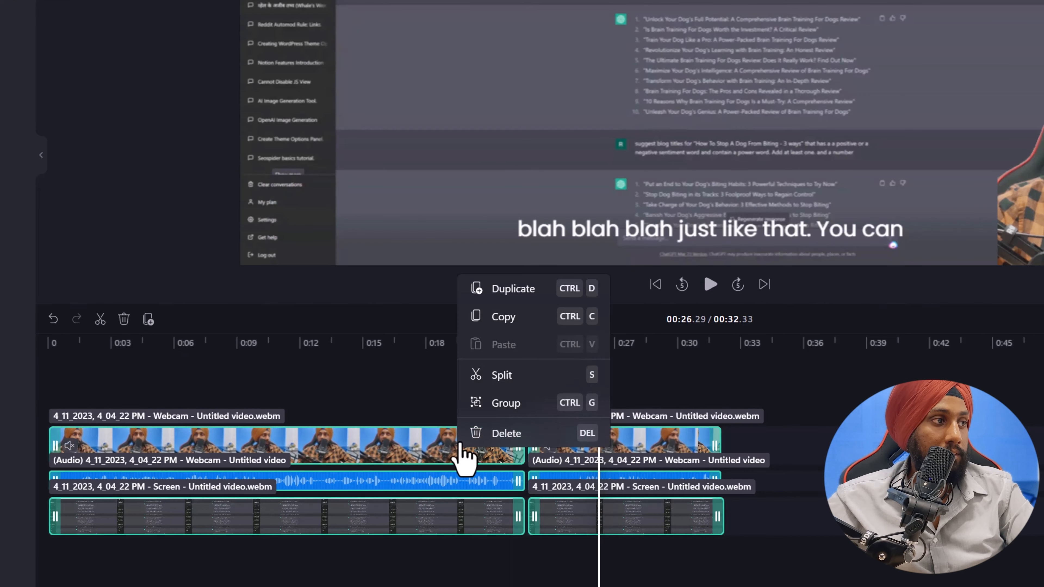
pyautogui.click(486, 411)
pyautogui.click(442, 396)
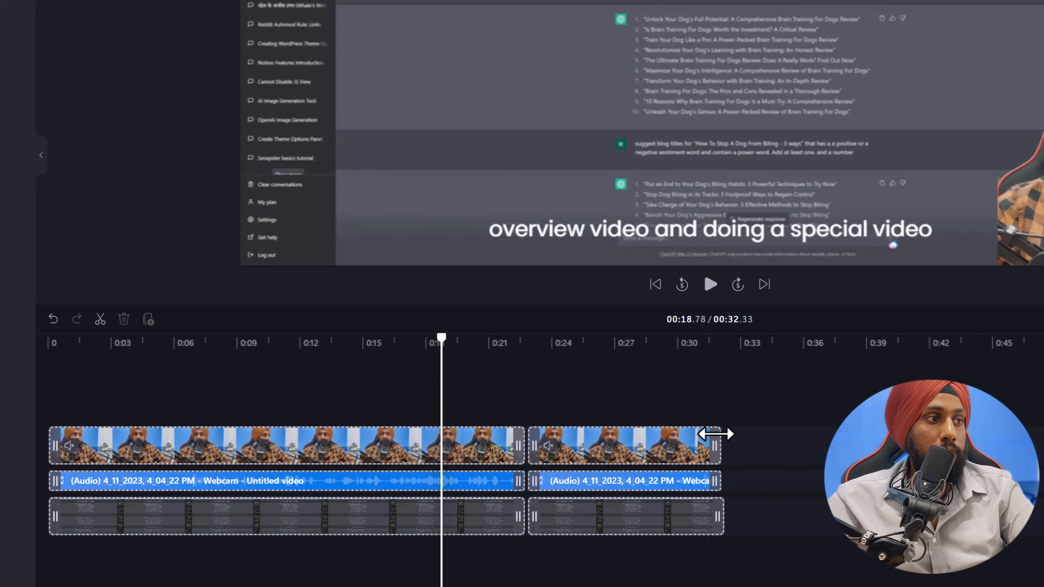
# Lengthen the first segment of the grouped clips to about 26 seconds and select the whole group again.
pyautogui.moveTo(717, 436); pyautogui.dragTo(791, 477)
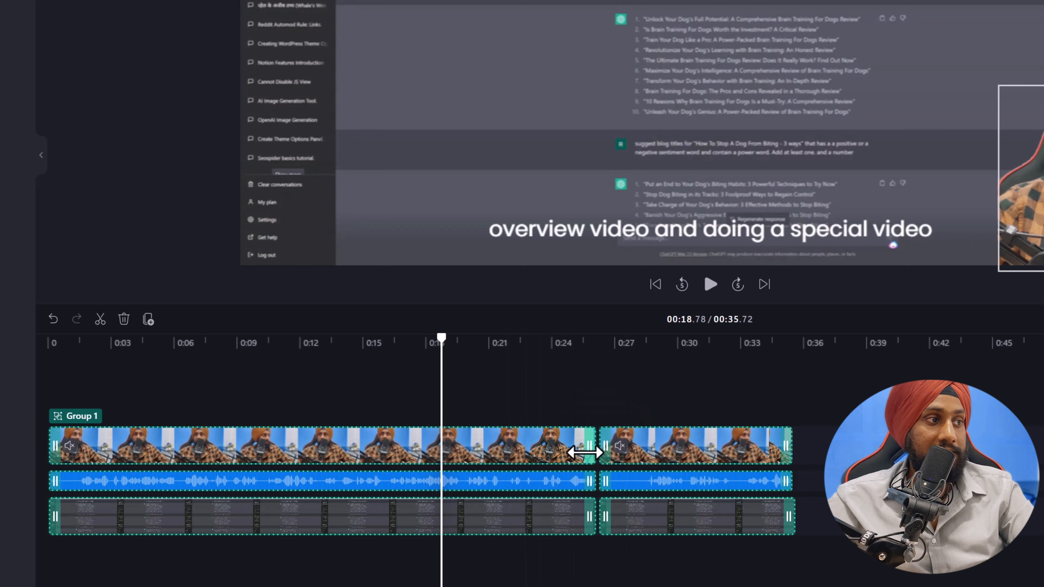
pyautogui.click(599, 444)
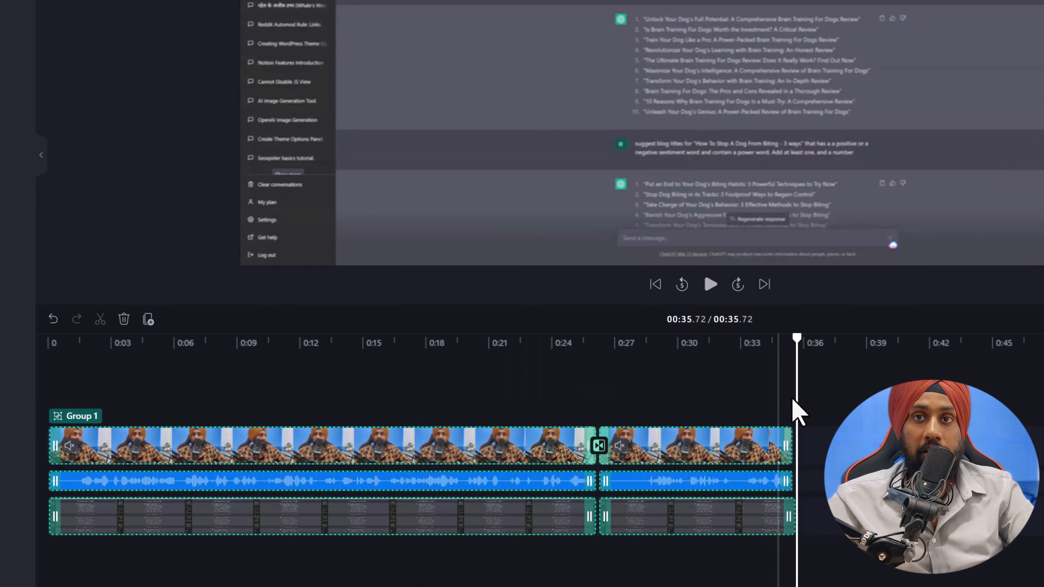
pyautogui.click(624, 411)
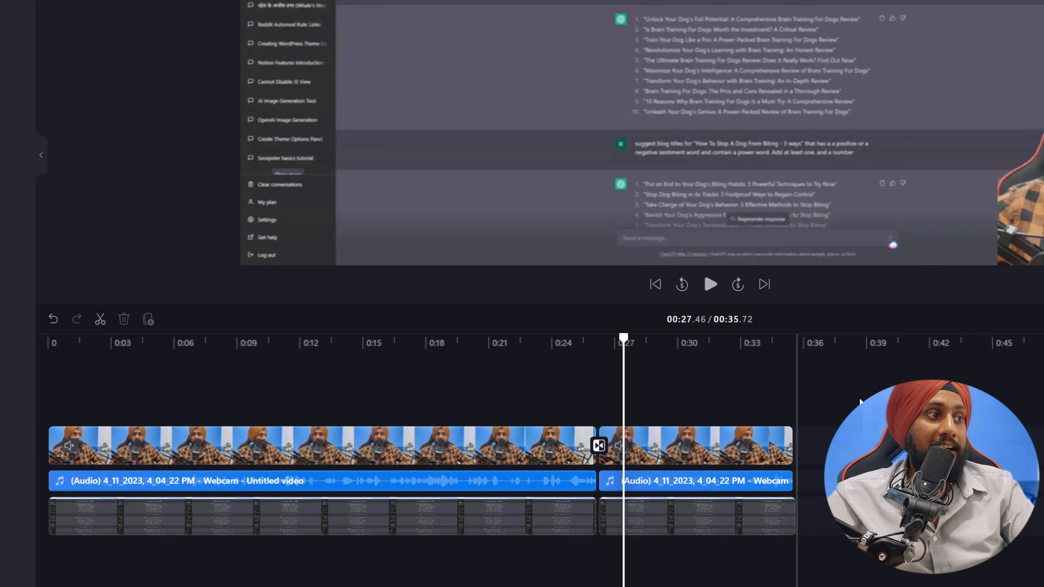
pyautogui.moveTo(861, 396); pyautogui.dragTo(278, 579)
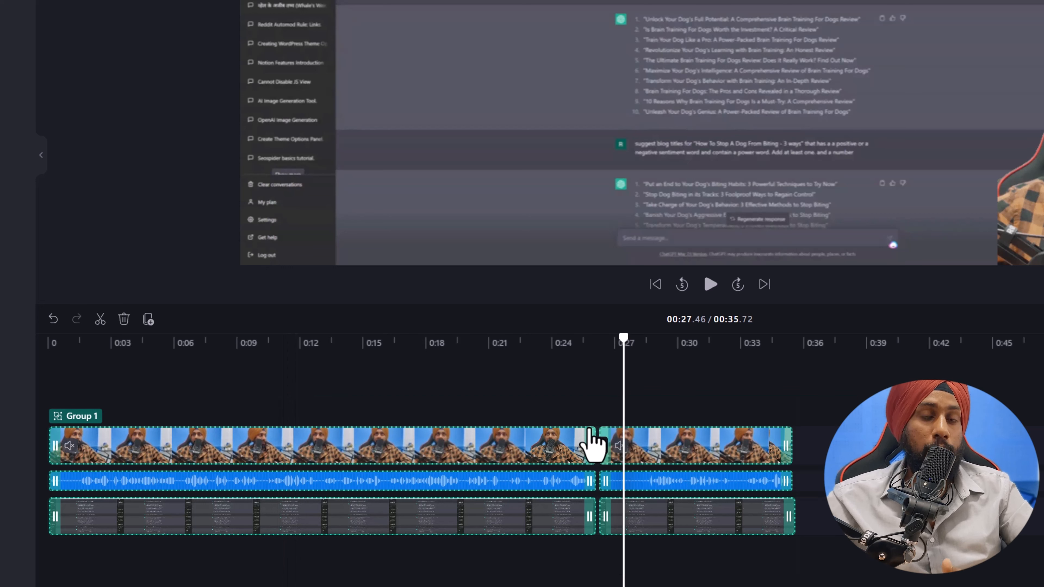
pyautogui.moveTo(598, 446)
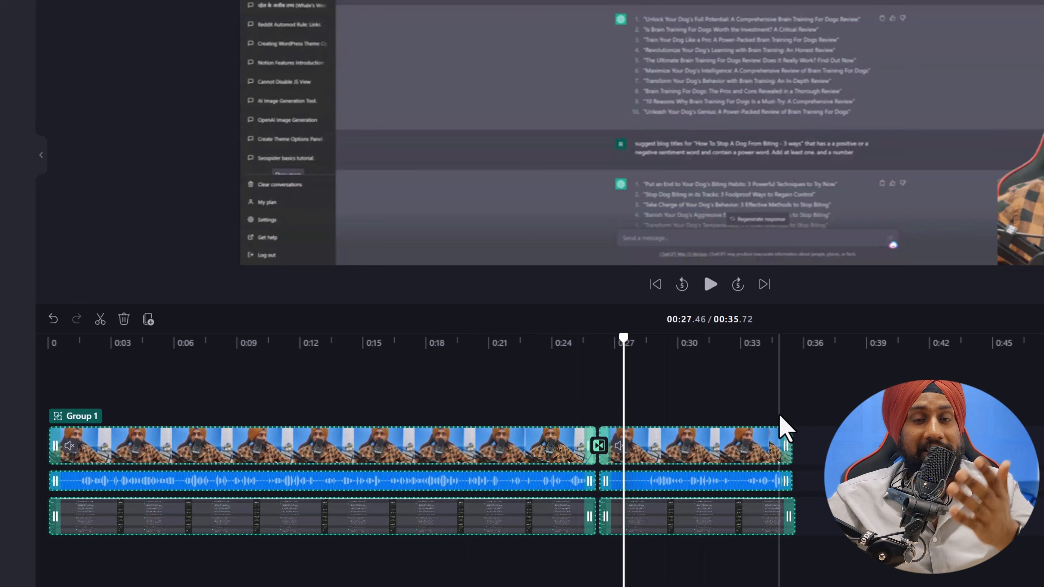
# Ungroup the combined webcam, audio and screen clips and clear the selection.
pyautogui.click(707, 426)
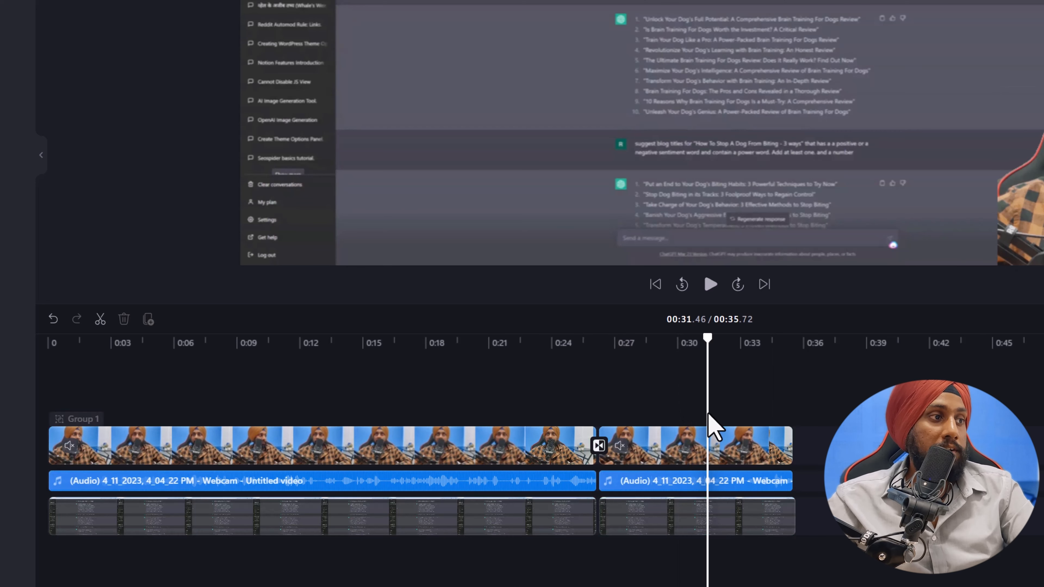
pyautogui.click(504, 496)
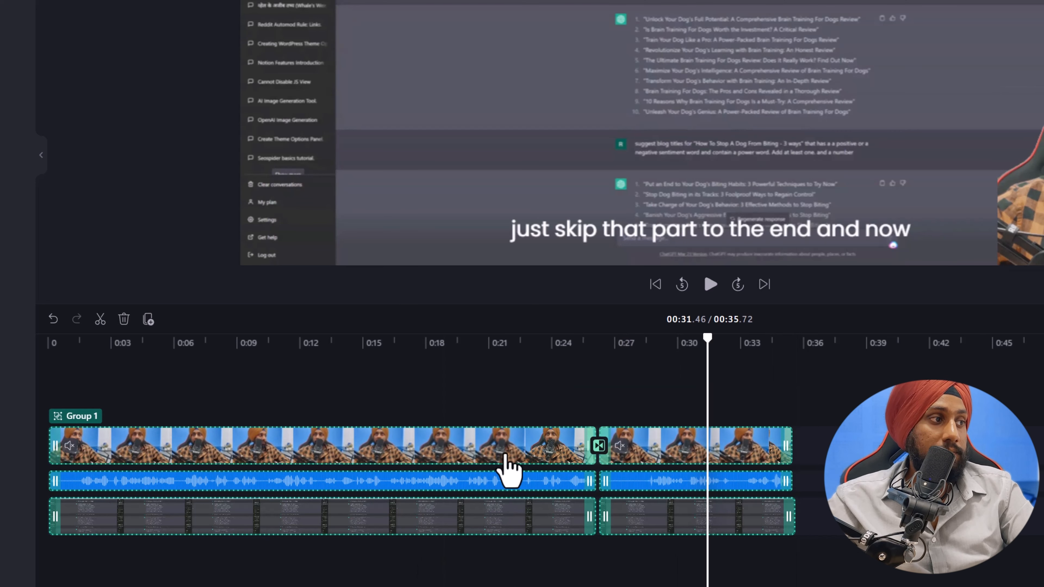
pyautogui.click(762, 387)
pyautogui.click(735, 449)
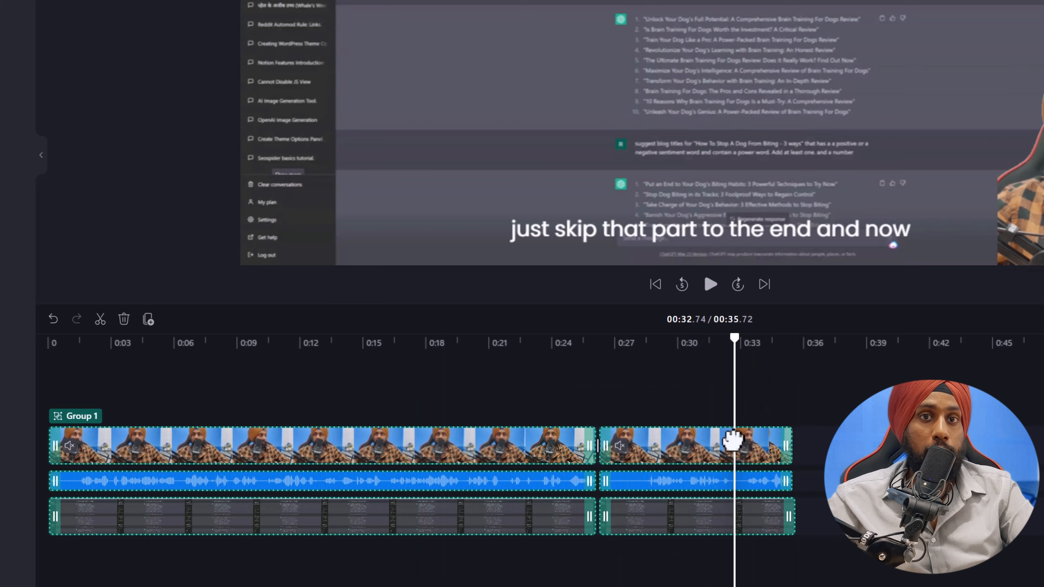
pyautogui.rightClick(733, 441)
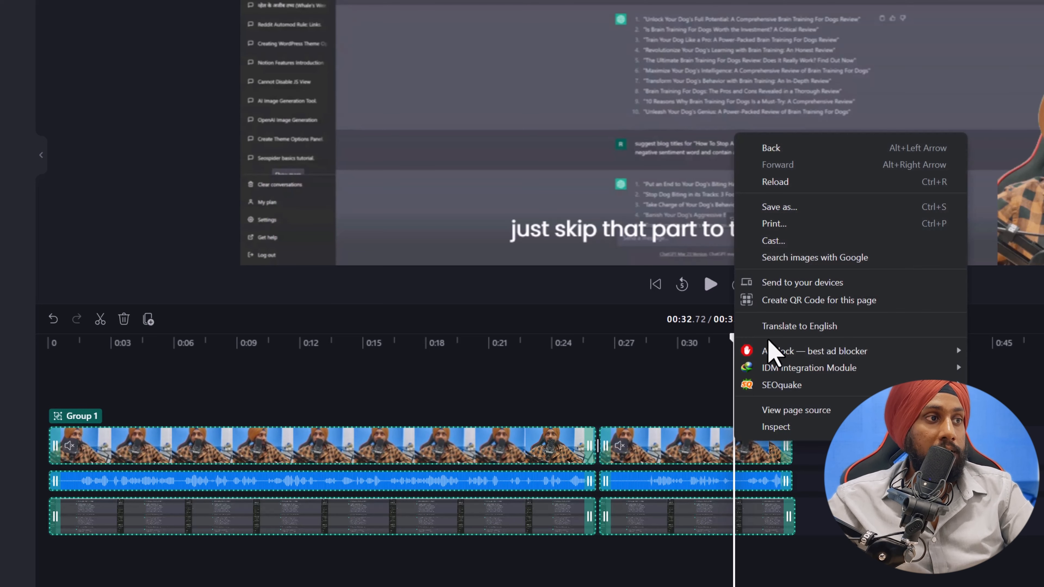
pyautogui.rightClick(657, 441)
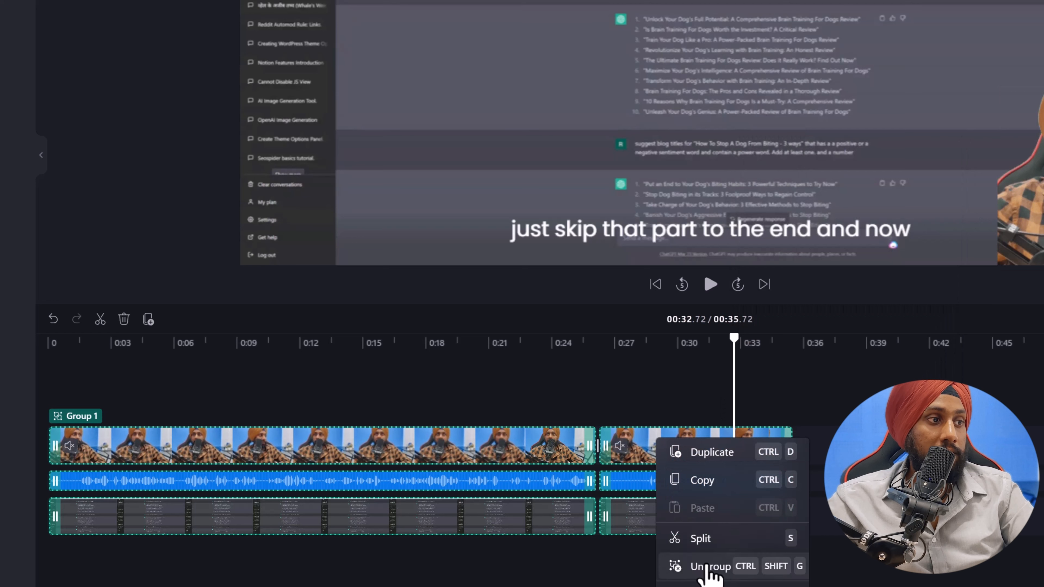
pyautogui.click(695, 567)
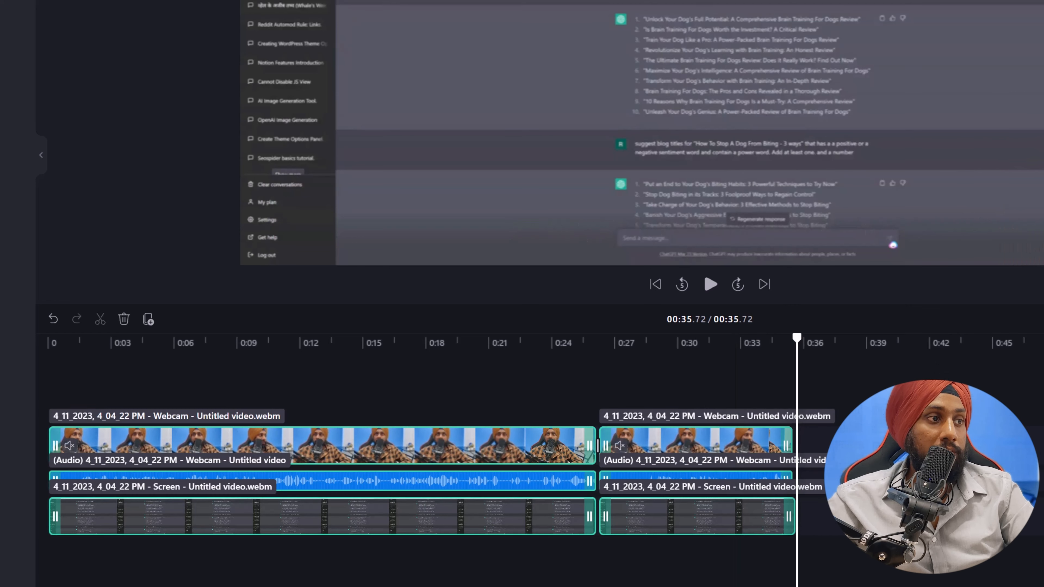
pyautogui.click(855, 502)
# Speed up the first segment's audio, webcam and screen clips to about 2x each, and play the result from the start.
pyautogui.click(701, 492)
pyautogui.click(559, 489)
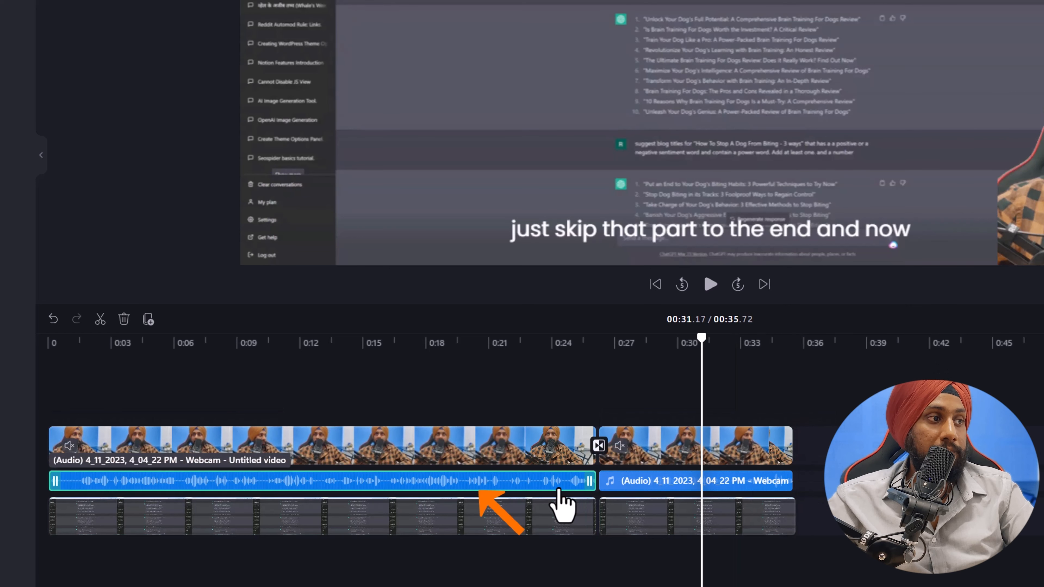
pyautogui.click(1020, 167)
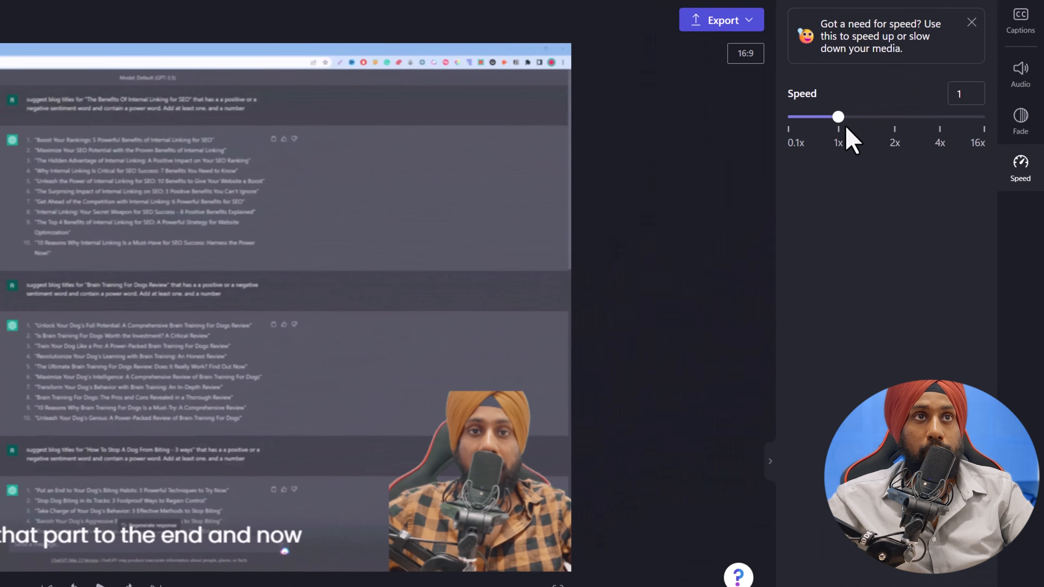
pyautogui.moveTo(837, 115); pyautogui.dragTo(894, 110)
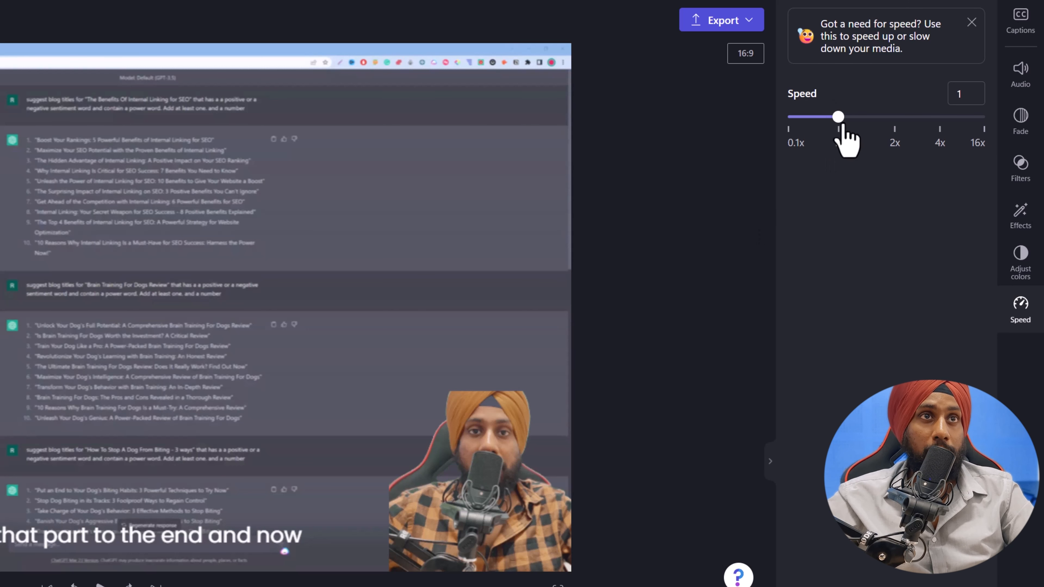
pyautogui.moveTo(839, 117); pyautogui.dragTo(901, 117)
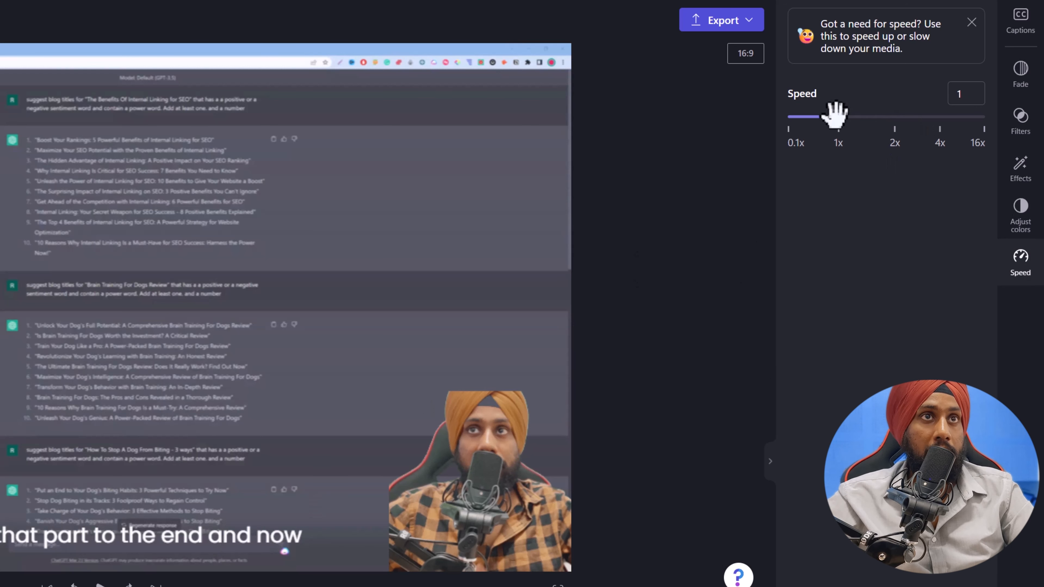
pyautogui.moveTo(837, 117); pyautogui.dragTo(870, 117)
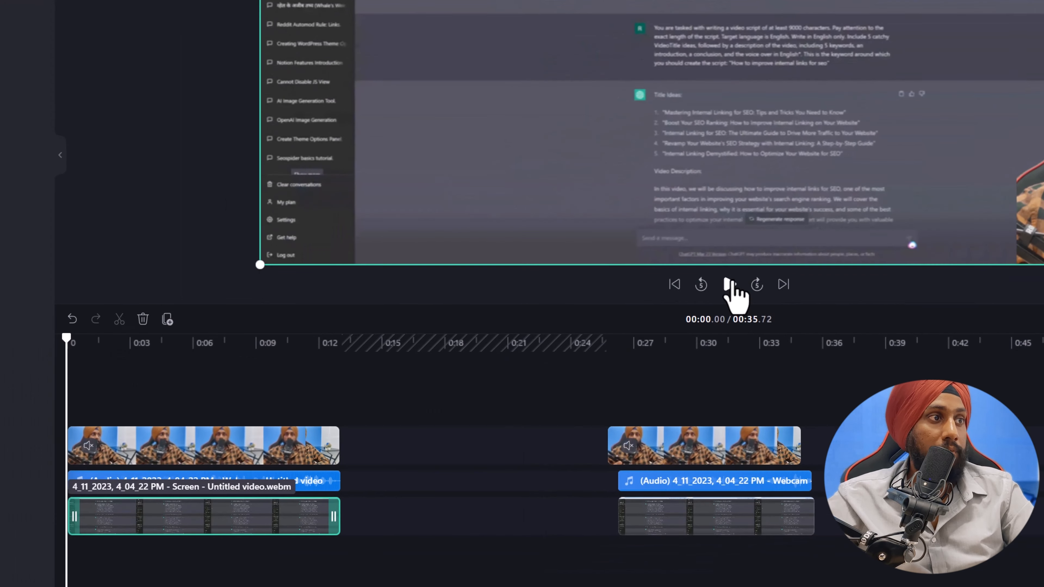
pyautogui.click(731, 283)
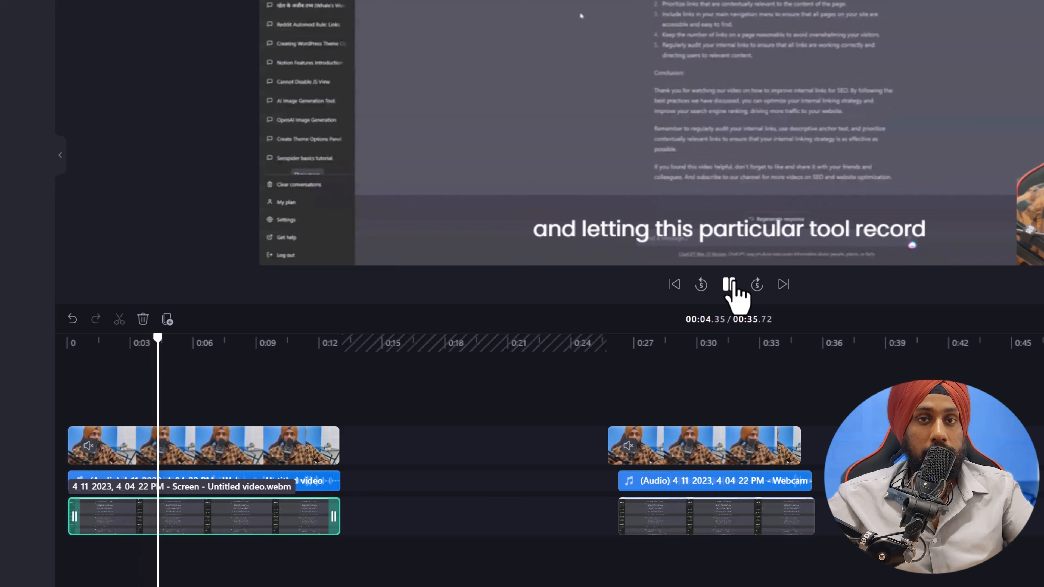
# Shift the second webcam clip so it starts together with its audio and screen clips, and select all three.
pyautogui.click(730, 283)
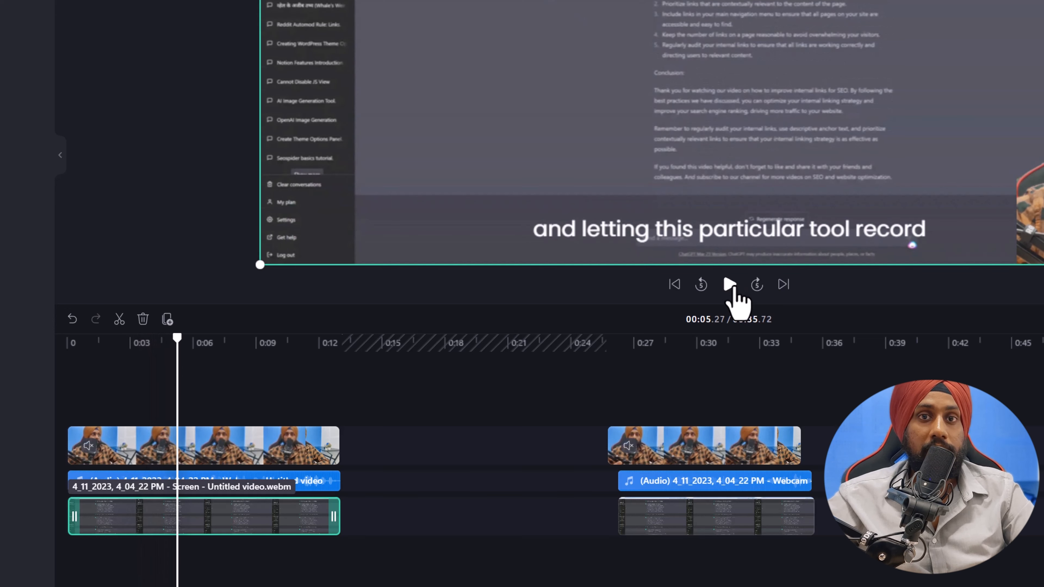
pyautogui.click(740, 449)
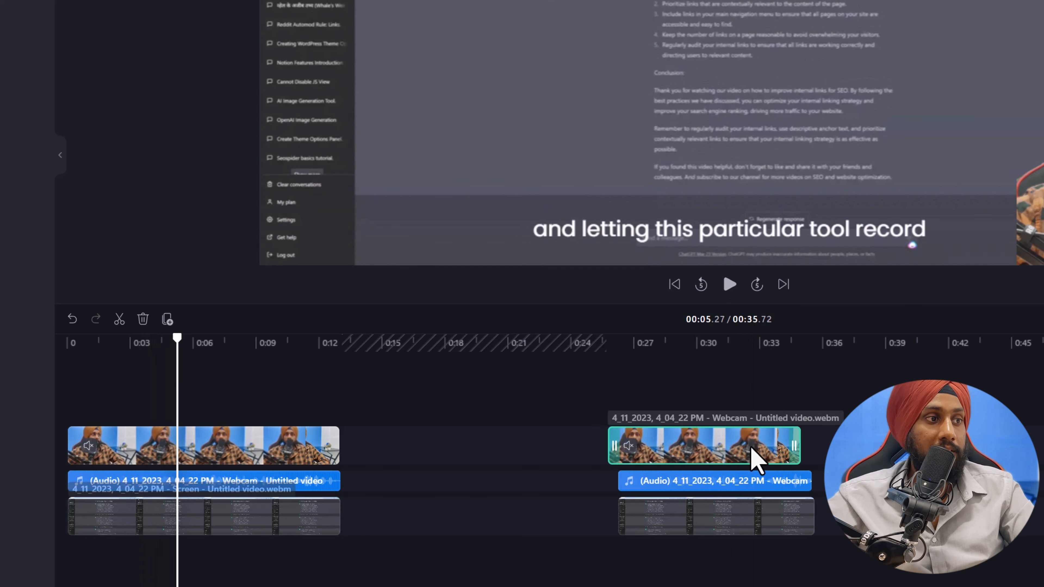
pyautogui.click(842, 450)
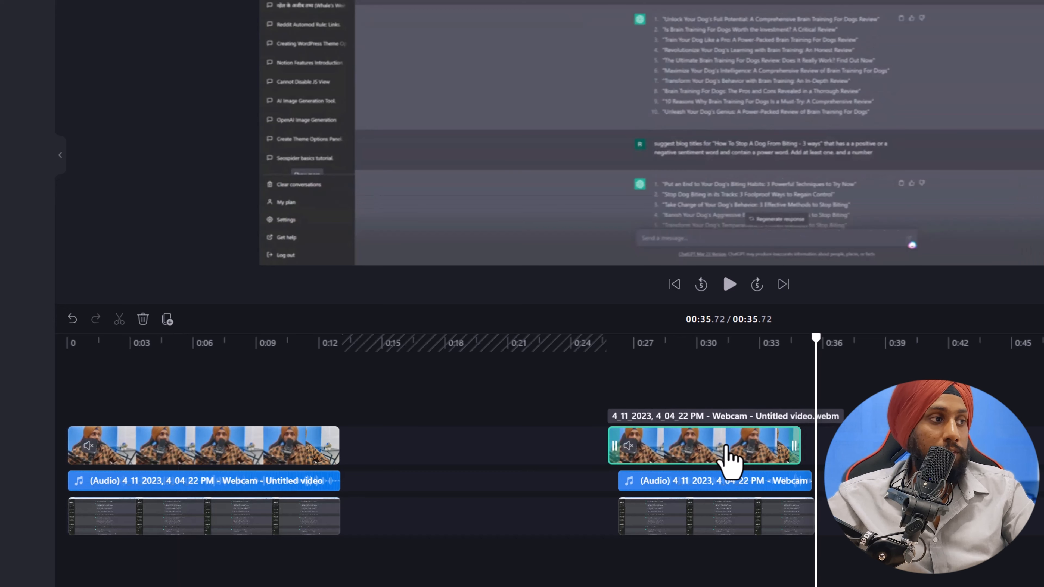
pyautogui.moveTo(723, 447)
pyautogui.mouseDown()
pyautogui.moveTo(755, 446)
pyautogui.moveTo(732, 446)
pyautogui.mouseUp()
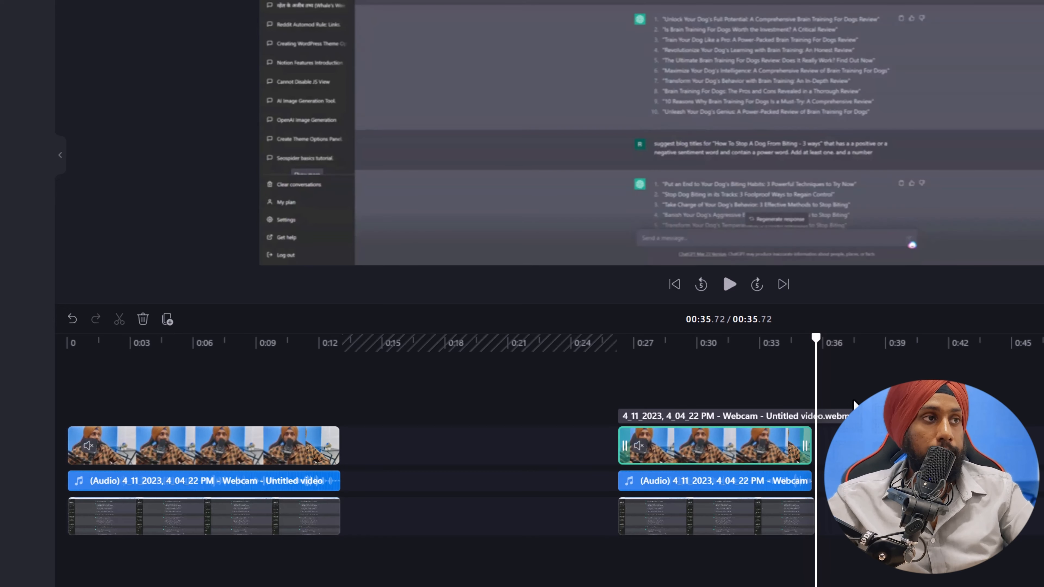
pyautogui.click(910, 371)
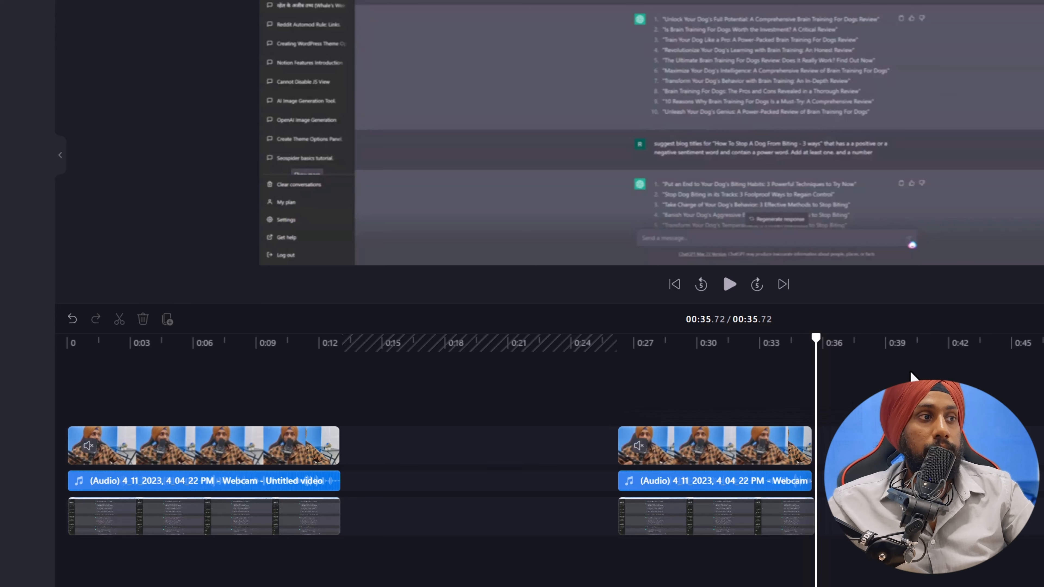
pyautogui.moveTo(863, 405); pyautogui.dragTo(666, 550)
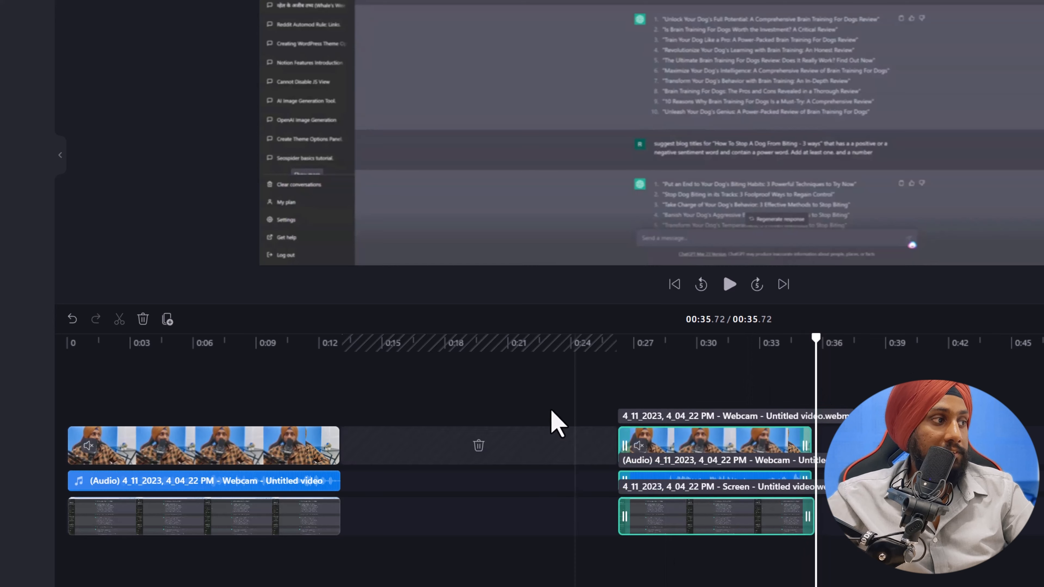
# Undo the clip shift and the first segment's speed changes back to the grouped state, and ungroup all the clips again.
pyautogui.click(544, 386)
pyautogui.hotkey('ctrl', 'z')
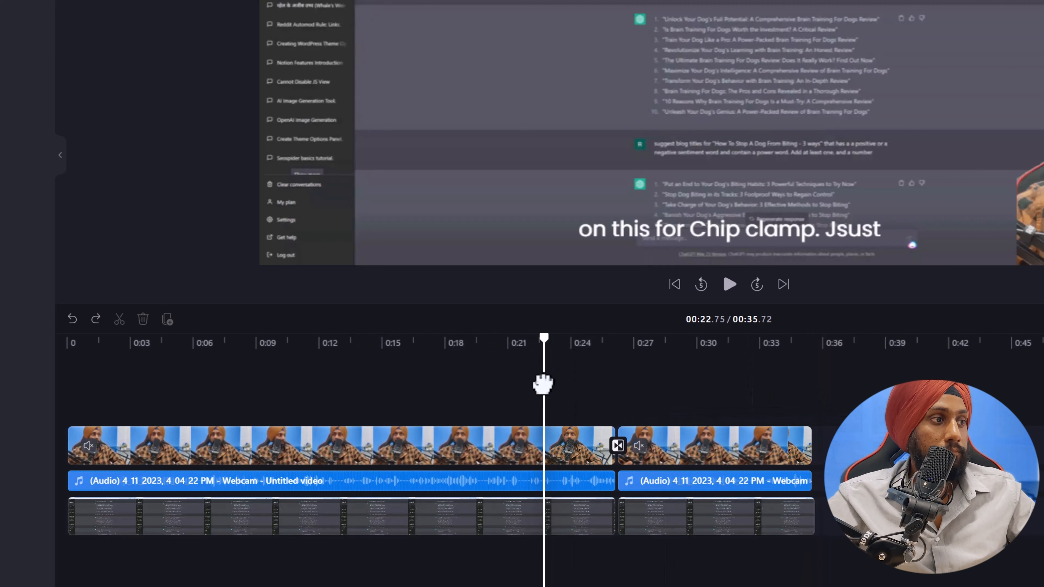
pyautogui.click(660, 407)
pyautogui.click(672, 459)
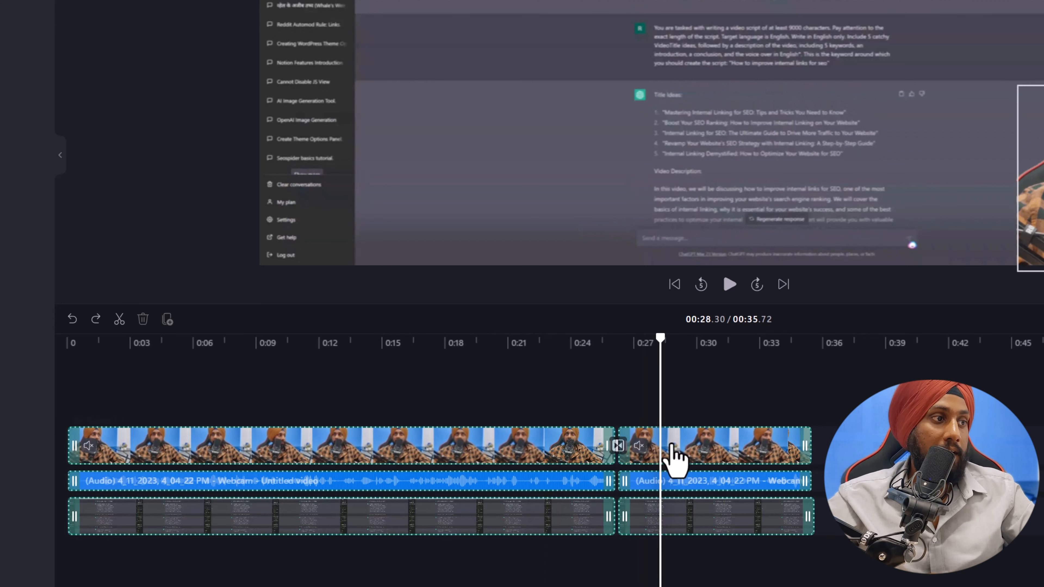
pyautogui.click(660, 334)
pyautogui.rightClick(723, 460)
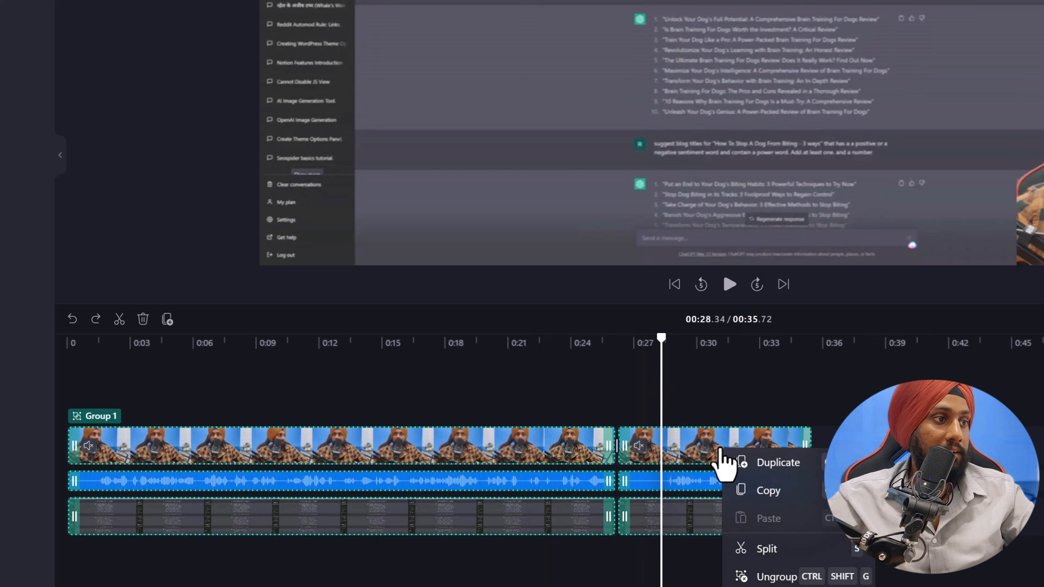
pyautogui.click(776, 576)
pyautogui.click(847, 555)
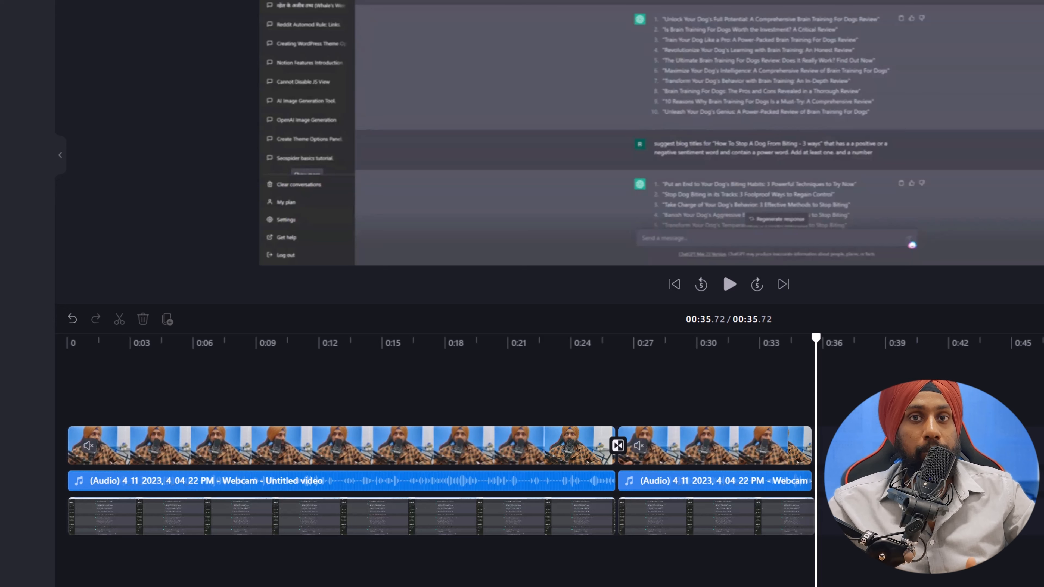
# Examine the webcam clip's audio, filter, effect, color adjustment and speed options.
pyautogui.click(570, 343)
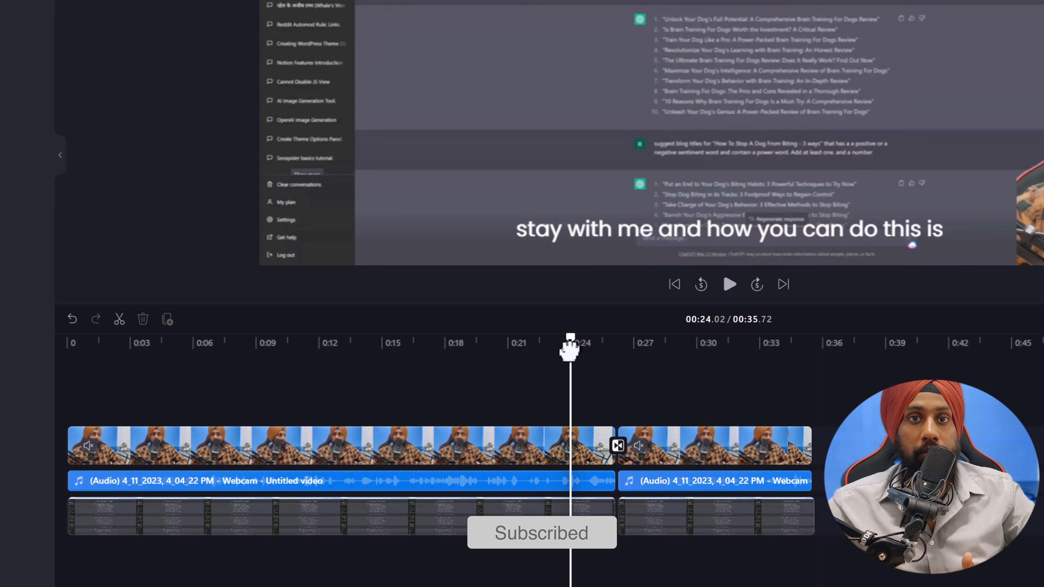
pyautogui.click(699, 453)
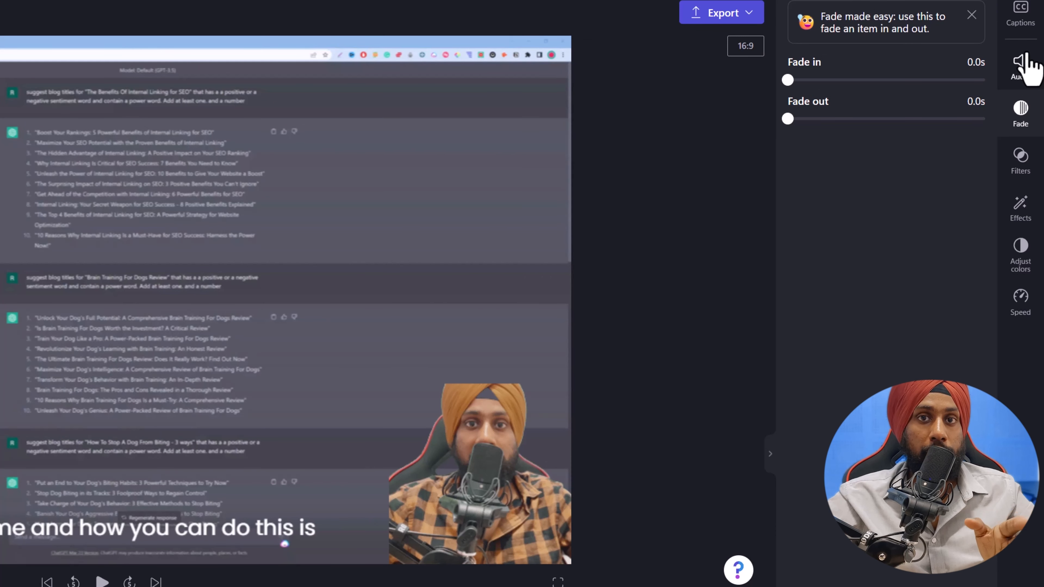
pyautogui.click(1026, 59)
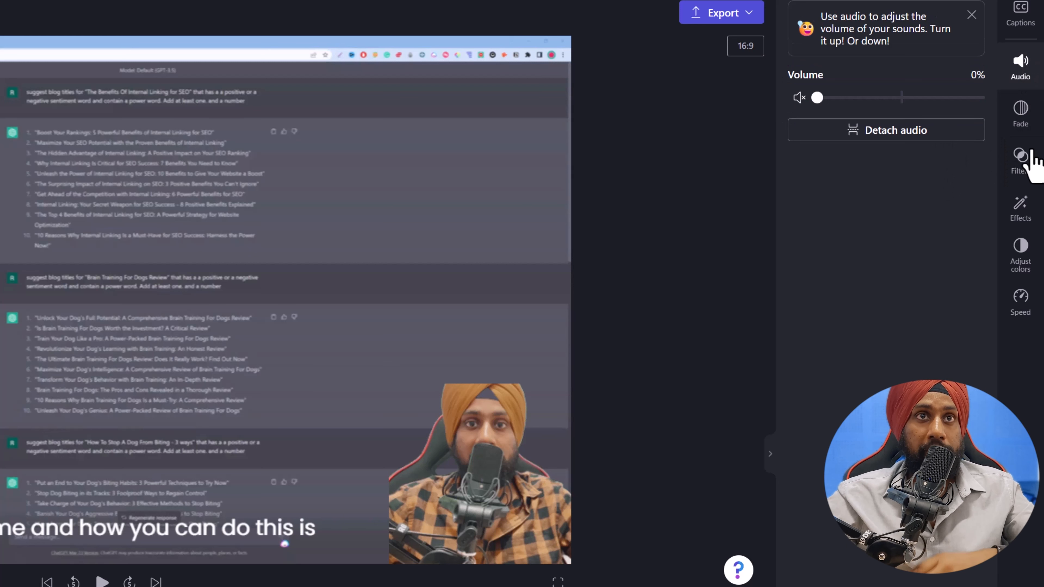
pyautogui.click(1021, 153)
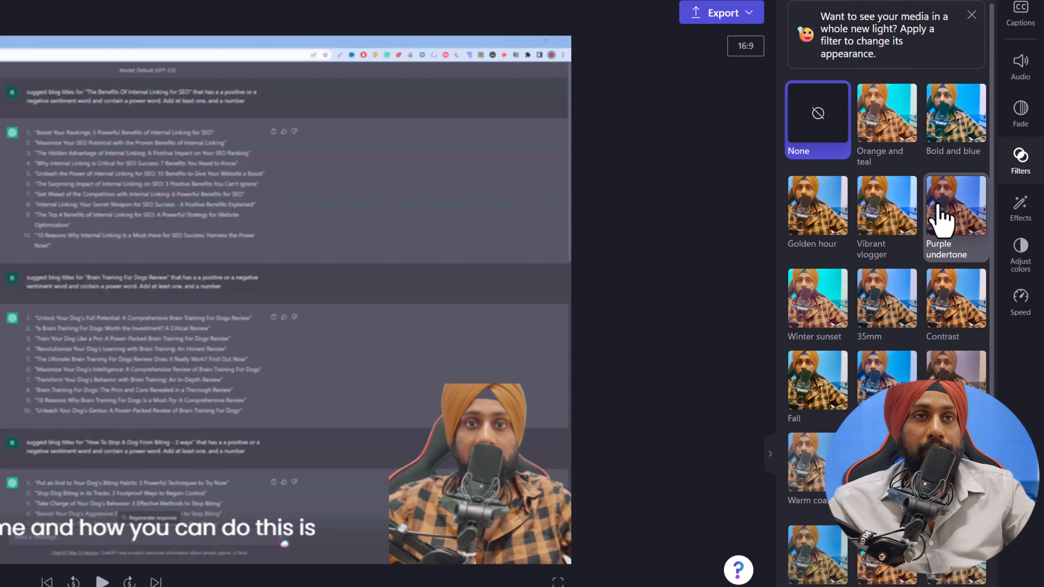
pyautogui.scroll(-10, 886, 268)
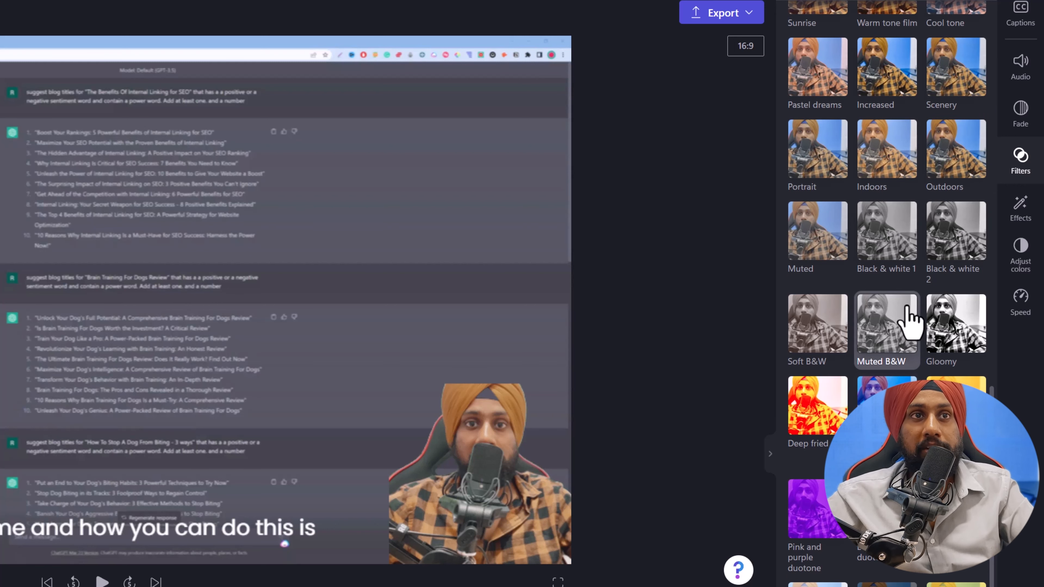
pyautogui.scroll(10, 944, 321)
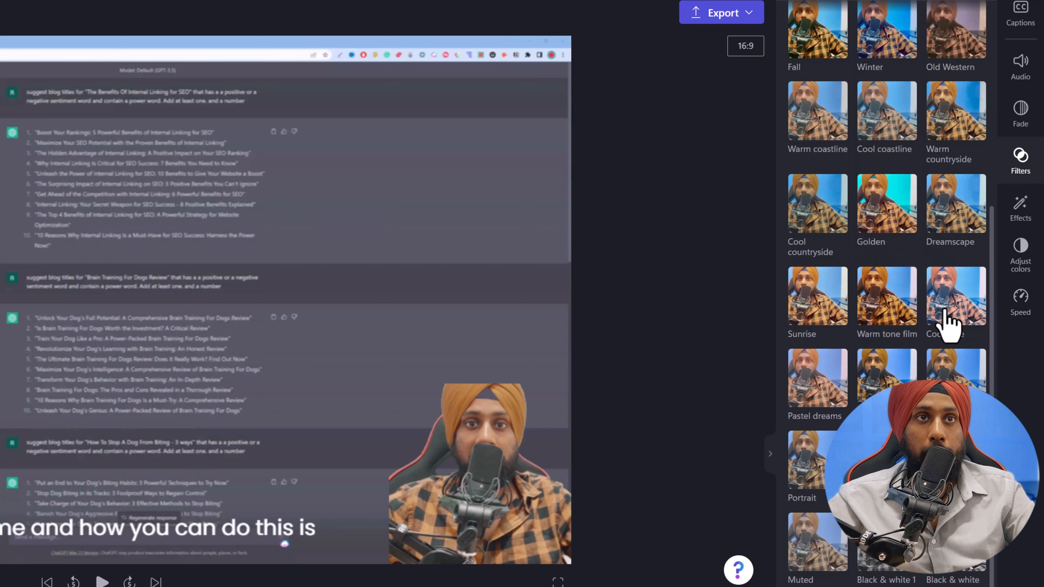
pyautogui.scroll(1, 928, 374)
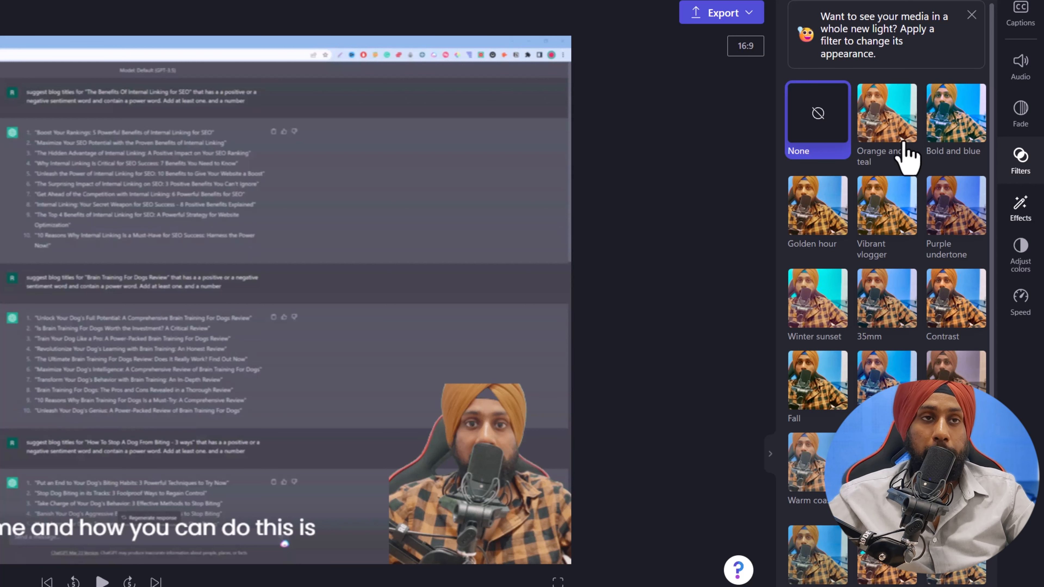
pyautogui.click(1023, 222)
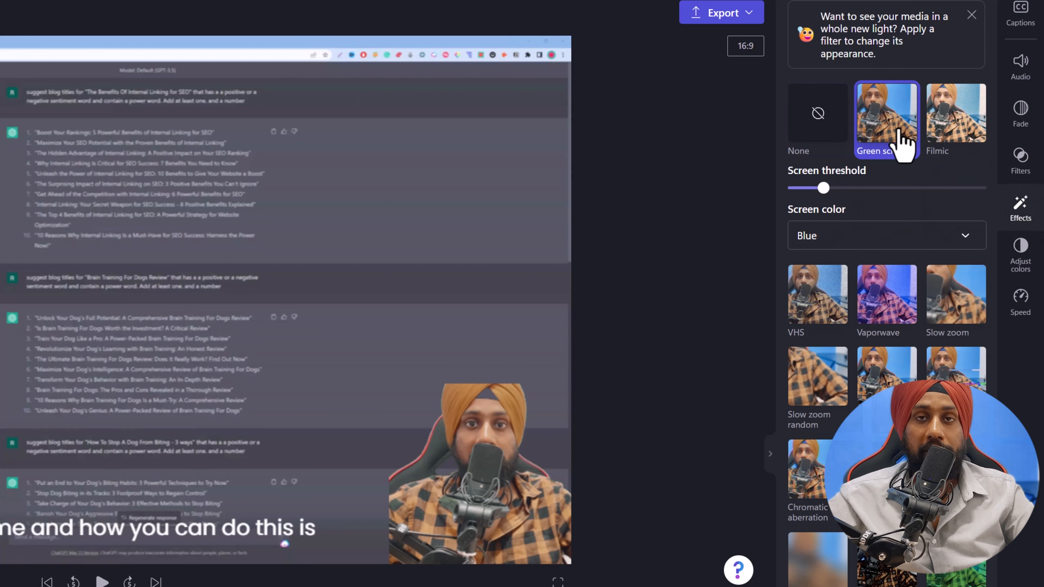
pyautogui.click(1020, 255)
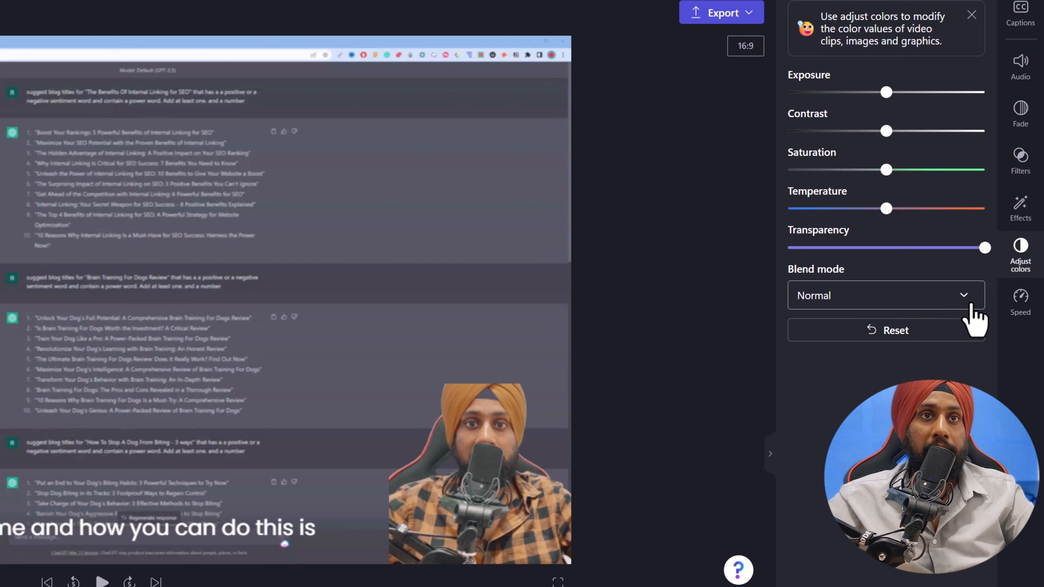
pyautogui.click(1020, 303)
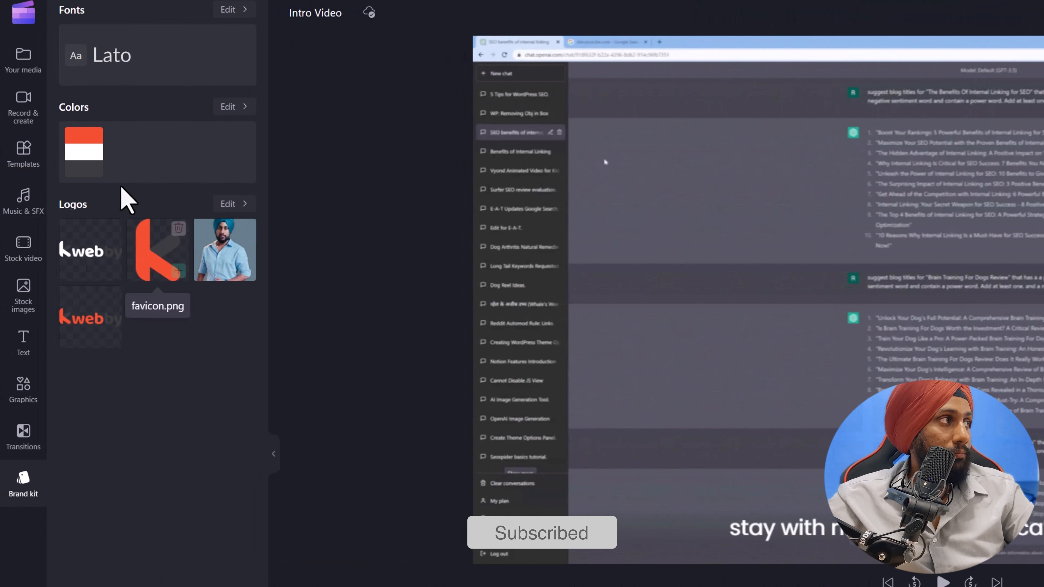
# Overlay the white-black.png brand logo in the video frame's upper-right corner for the full length of the video.
pyautogui.click(24, 496)
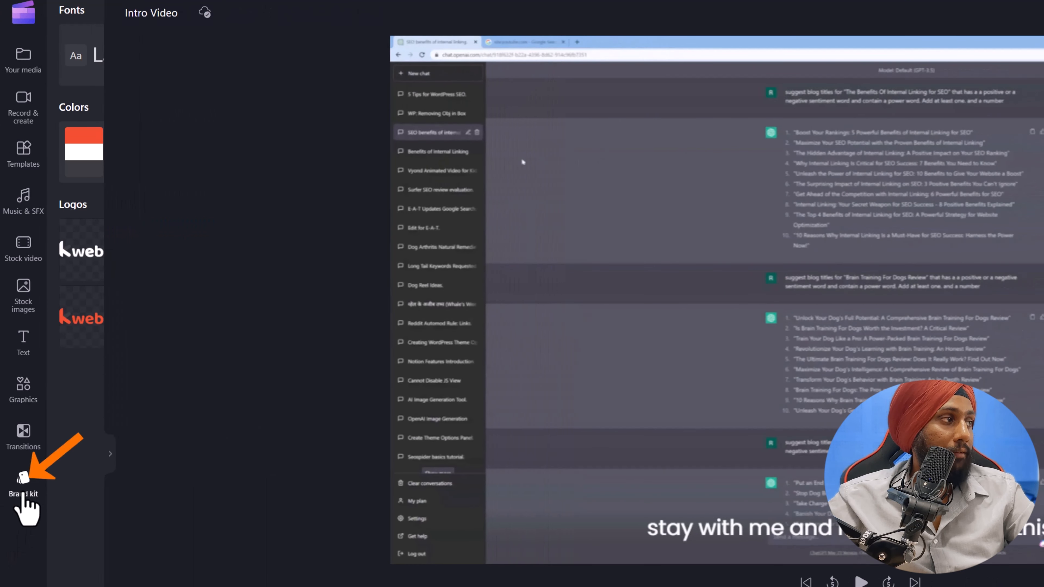
pyautogui.click(24, 496)
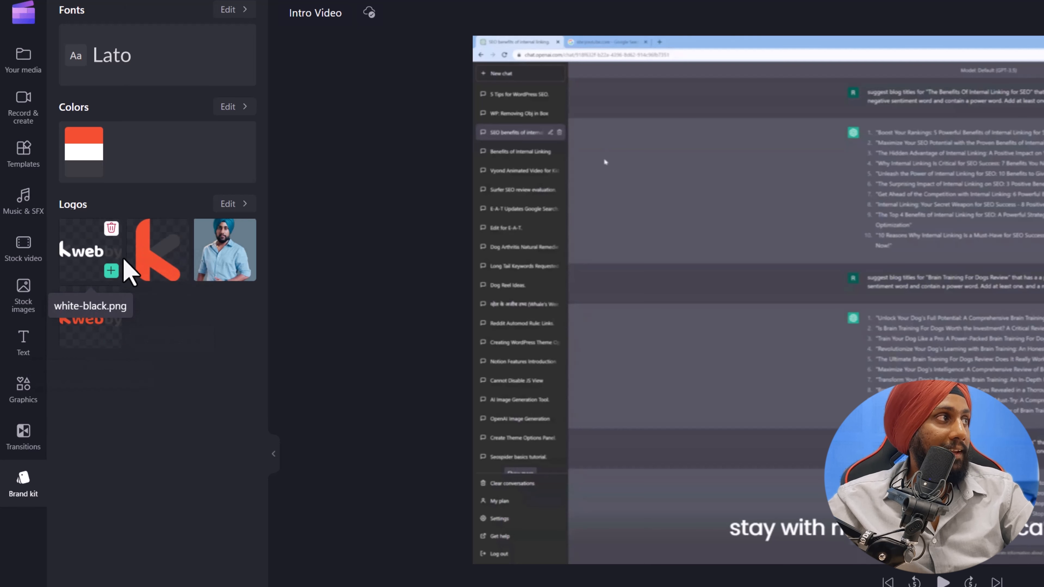
pyautogui.moveTo(96, 249); pyautogui.dragTo(891, 415)
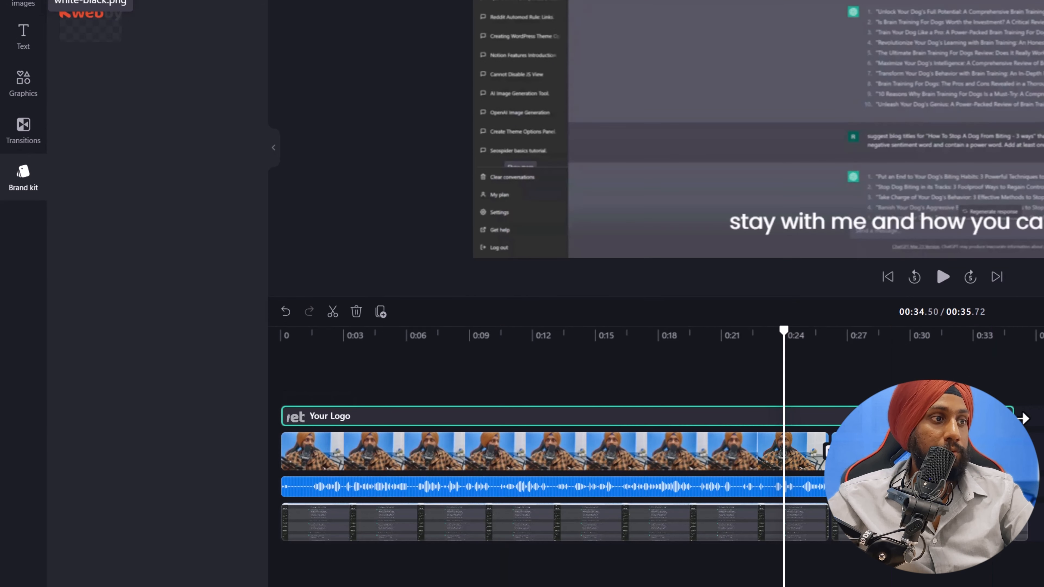
pyautogui.moveTo(1023, 418); pyautogui.dragTo(1026, 416)
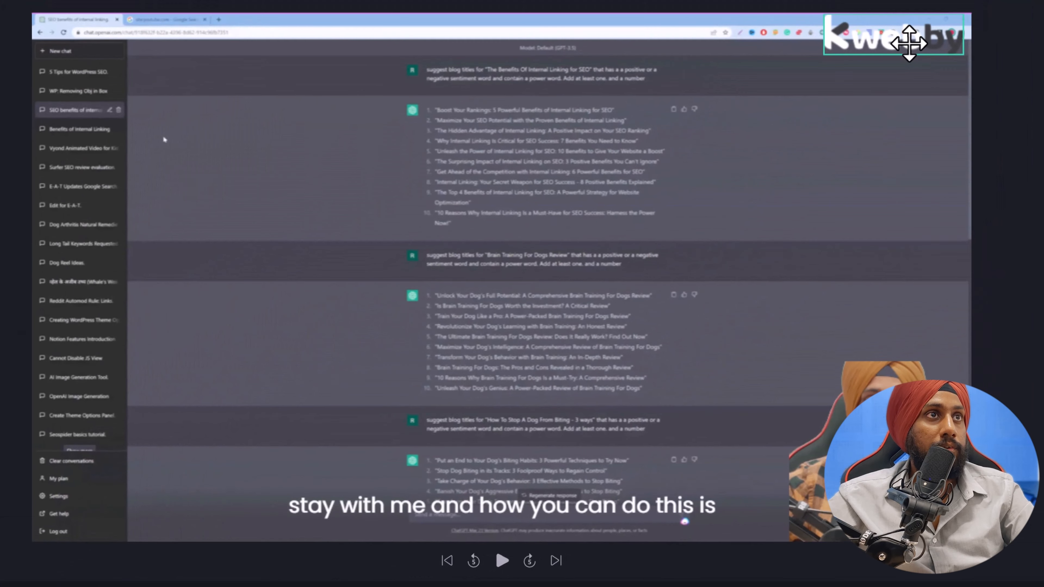
pyautogui.moveTo(945, 39); pyautogui.dragTo(931, 53)
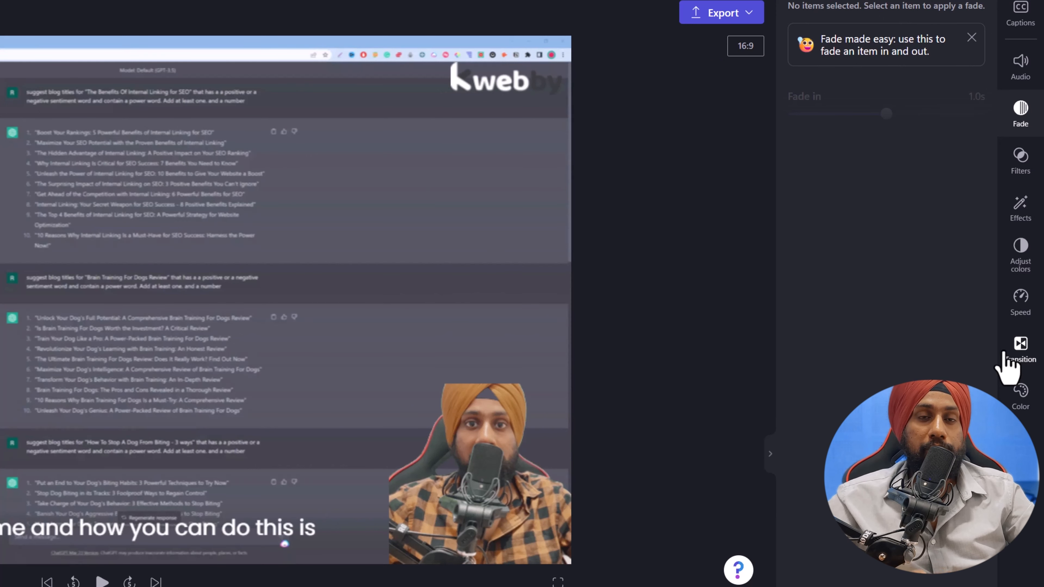
# Split the first webcam clip at about 23.6 seconds.
pyautogui.click(1015, 366)
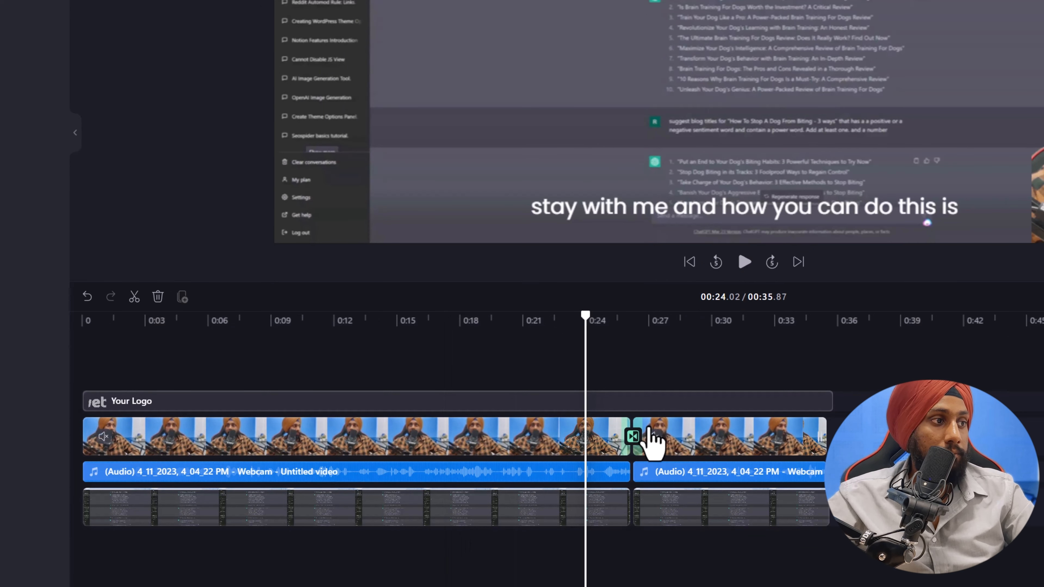
pyautogui.click(583, 415)
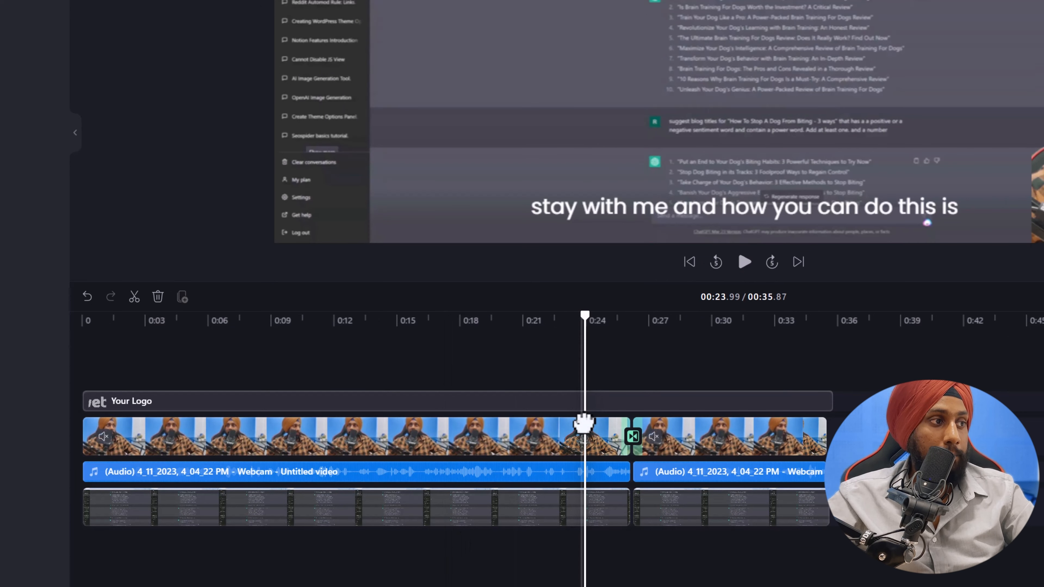
pyautogui.moveTo(585, 320); pyautogui.dragTo(577, 319)
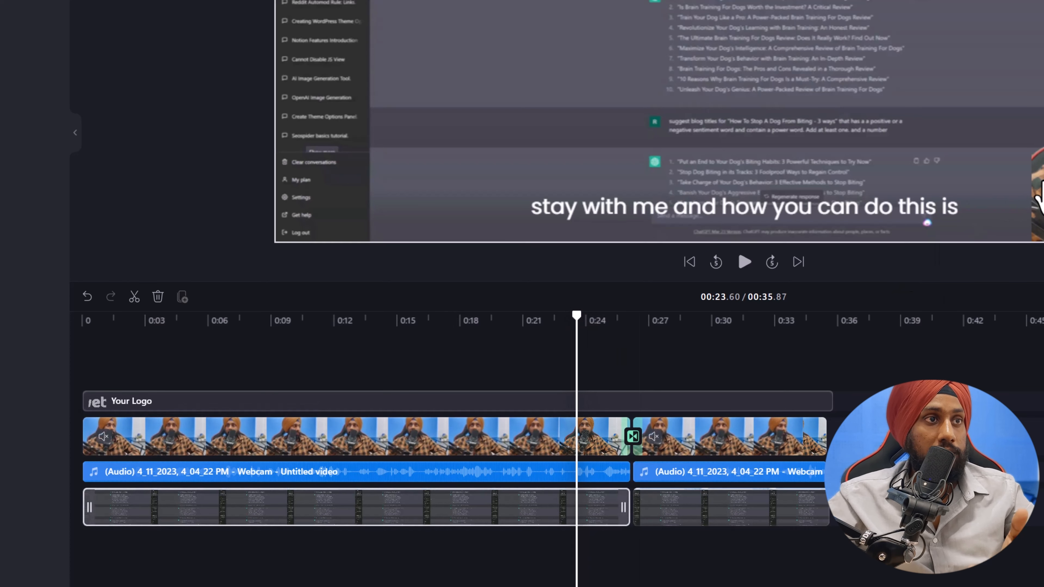
pyautogui.click(581, 443)
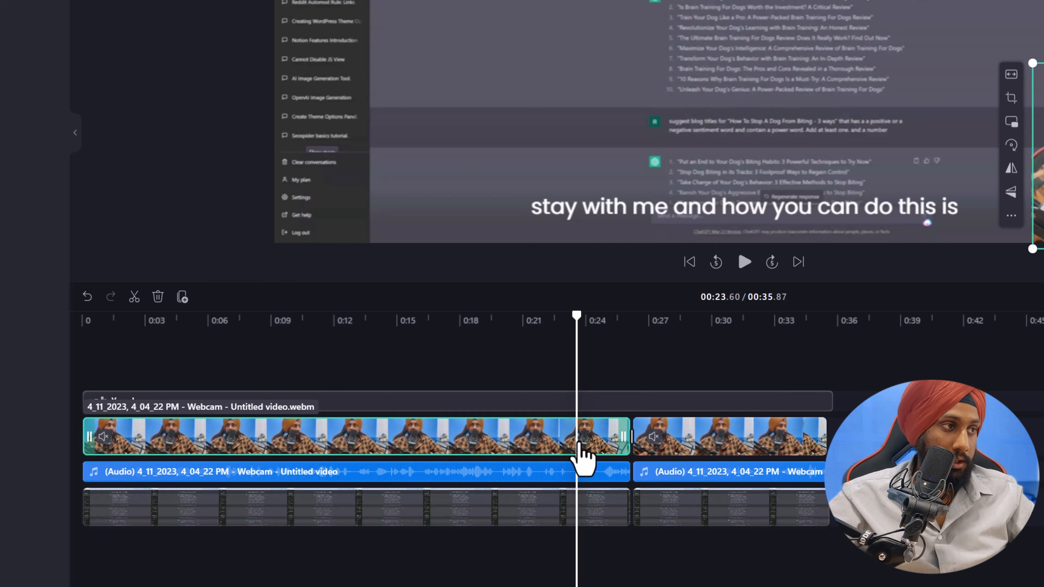
pyautogui.press('s')
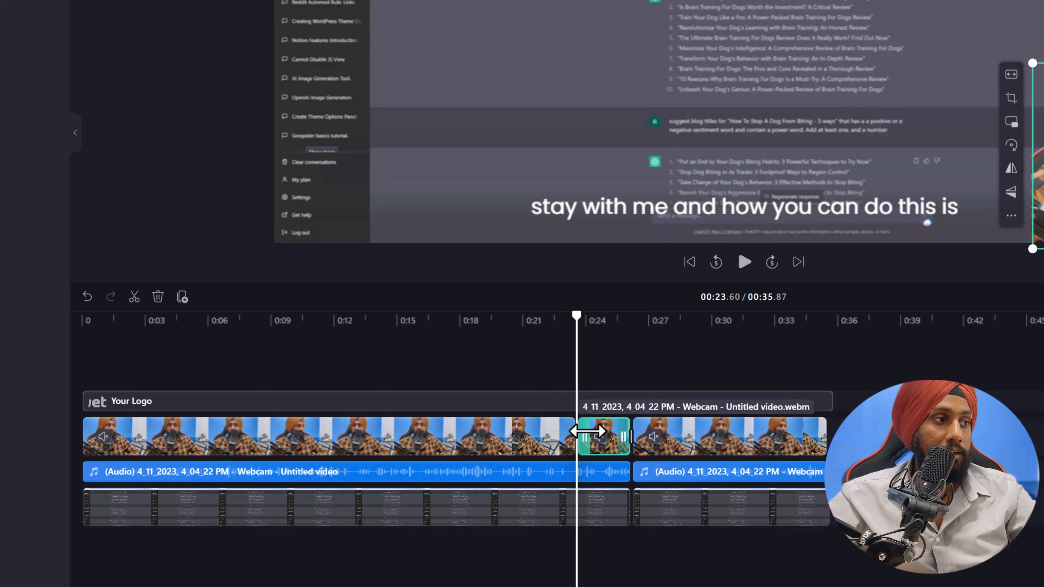
pyautogui.click(573, 442)
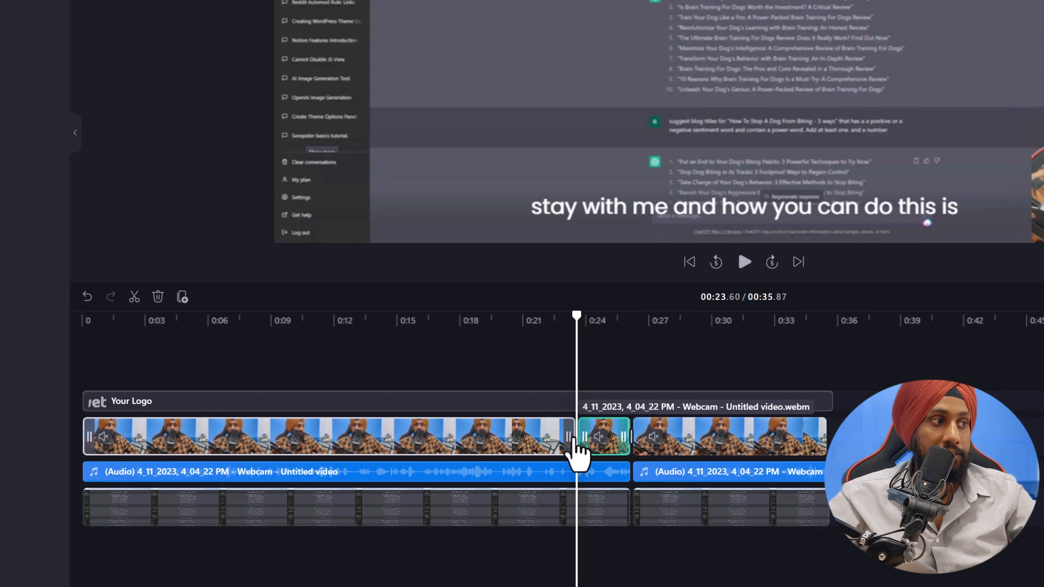
pyautogui.click(575, 436)
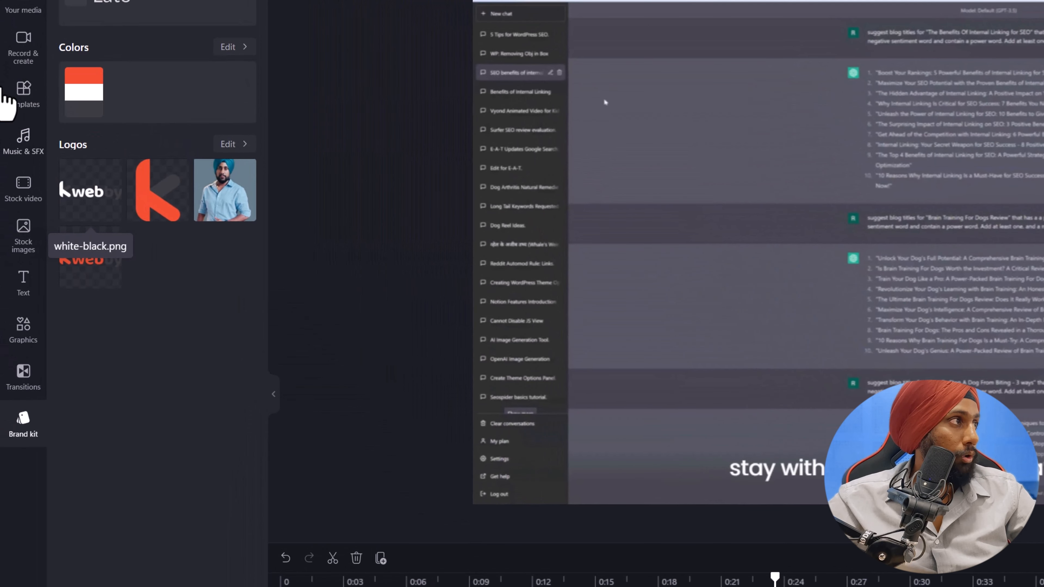
# Apply the Wipe left transition at the new cut in the webcam clip.
pyautogui.click(4, 95)
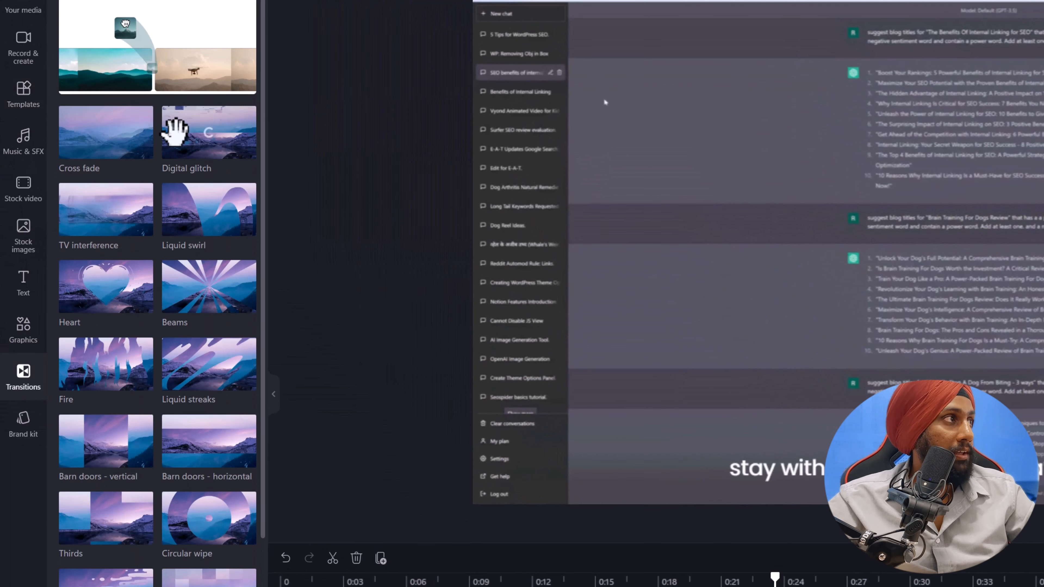
pyautogui.scroll(-10, 174, 131)
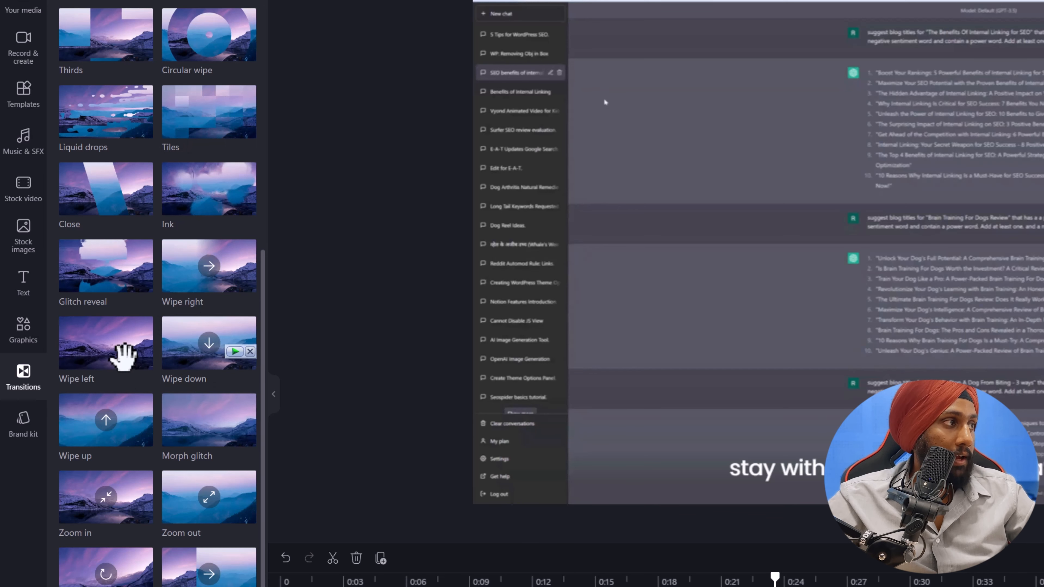
pyautogui.moveTo(109, 356); pyautogui.dragTo(776, 524)
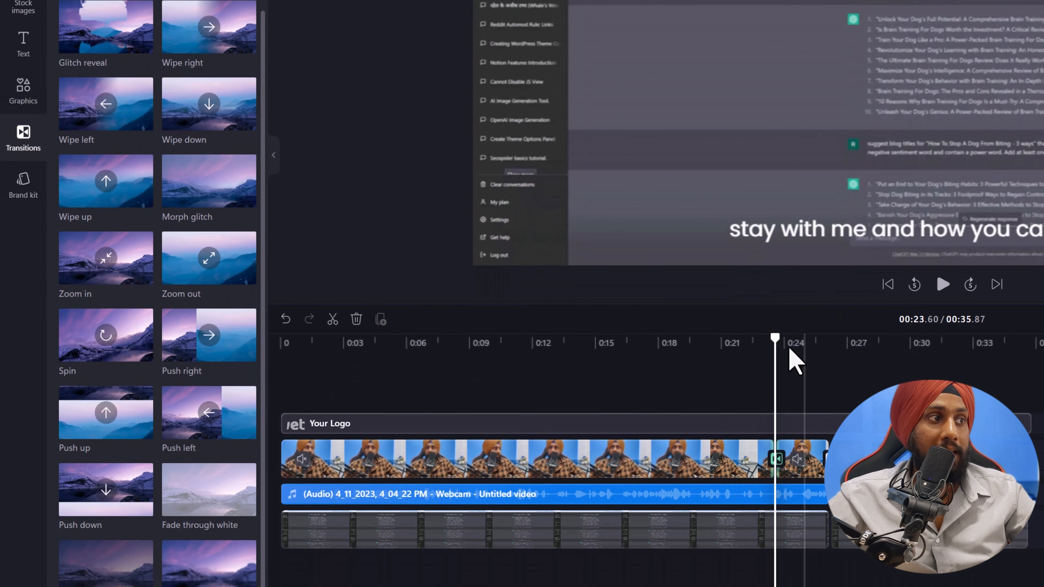
# Preview the Wipe left transition by playing the video from about 23.4 seconds.
pyautogui.moveTo(776, 342); pyautogui.dragTo(771, 342)
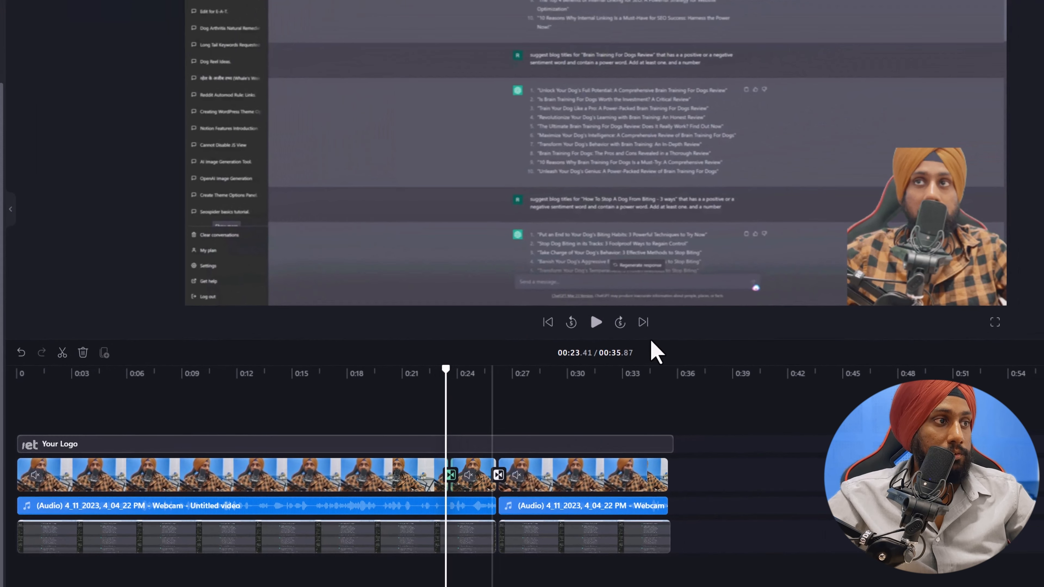
pyautogui.click(615, 320)
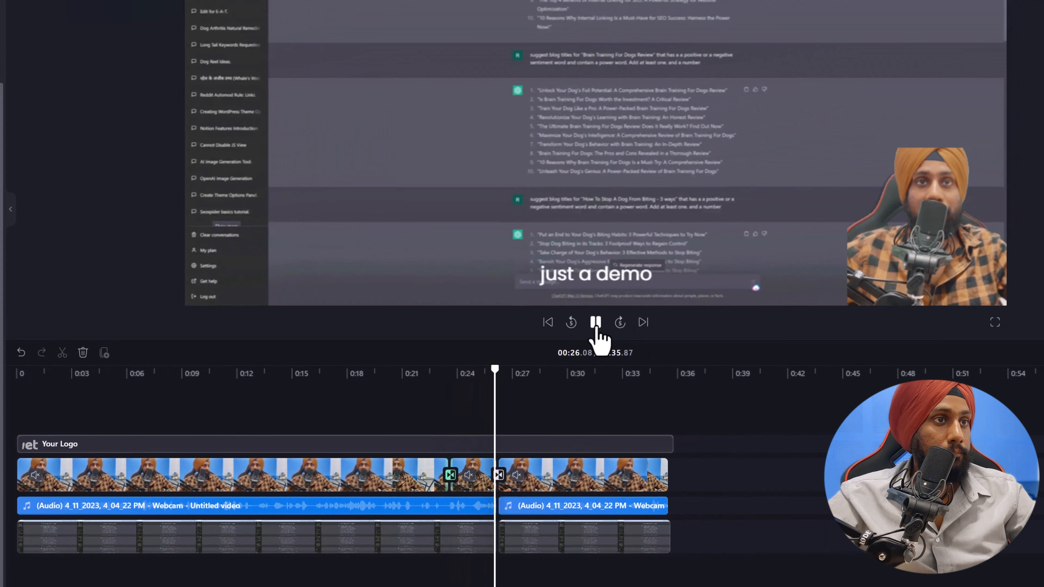
pyautogui.click(596, 325)
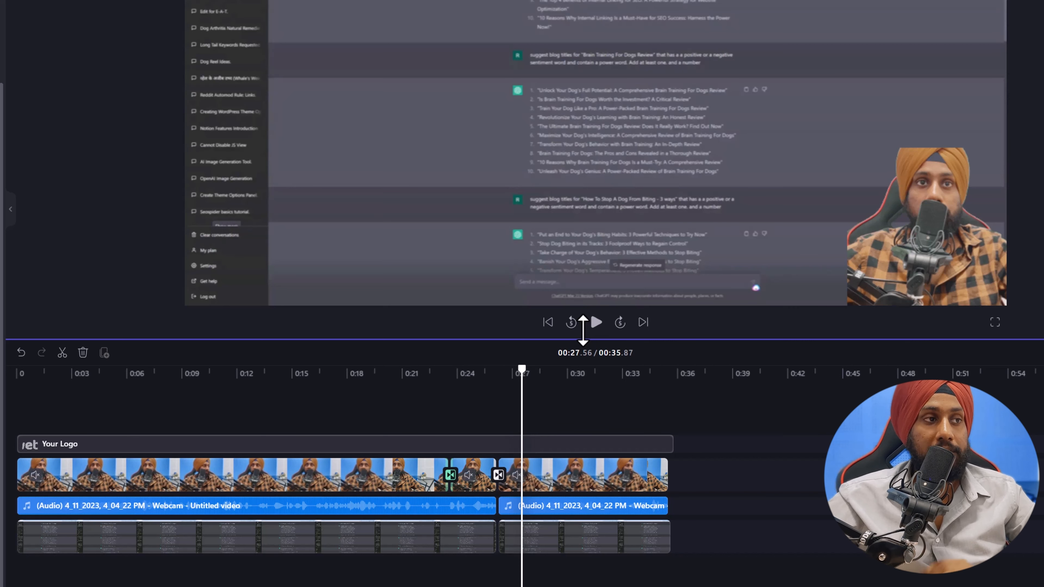
# Move the short middle webcam clip to the lower-left corner of the video frame.
pyautogui.click(473, 479)
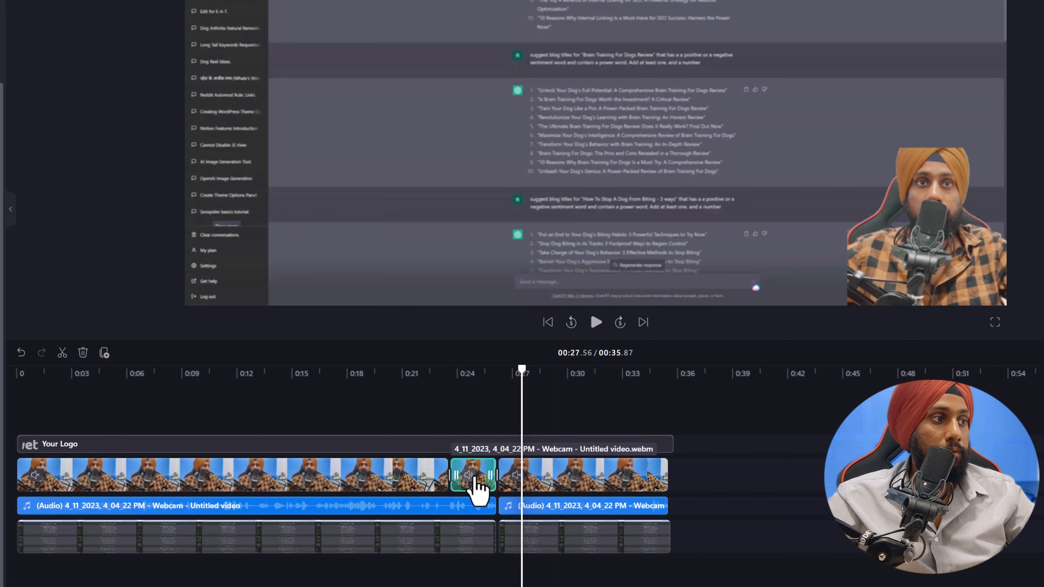
pyautogui.click(480, 372)
pyautogui.moveTo(941, 246); pyautogui.dragTo(284, 237)
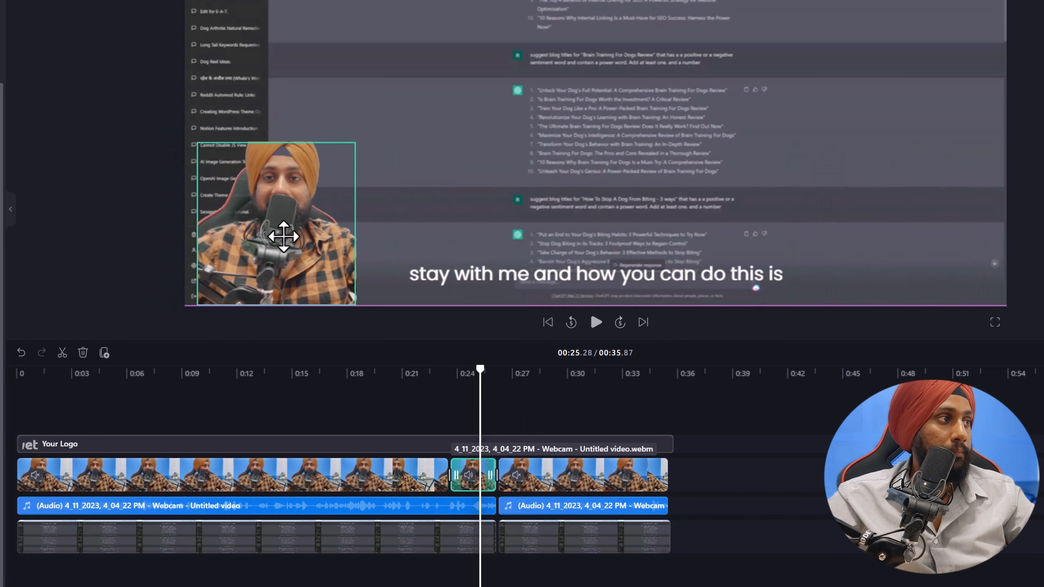
# Preview the transition into the repositioned middle webcam clip by playing from about 23.3 seconds.
pyautogui.click(443, 374)
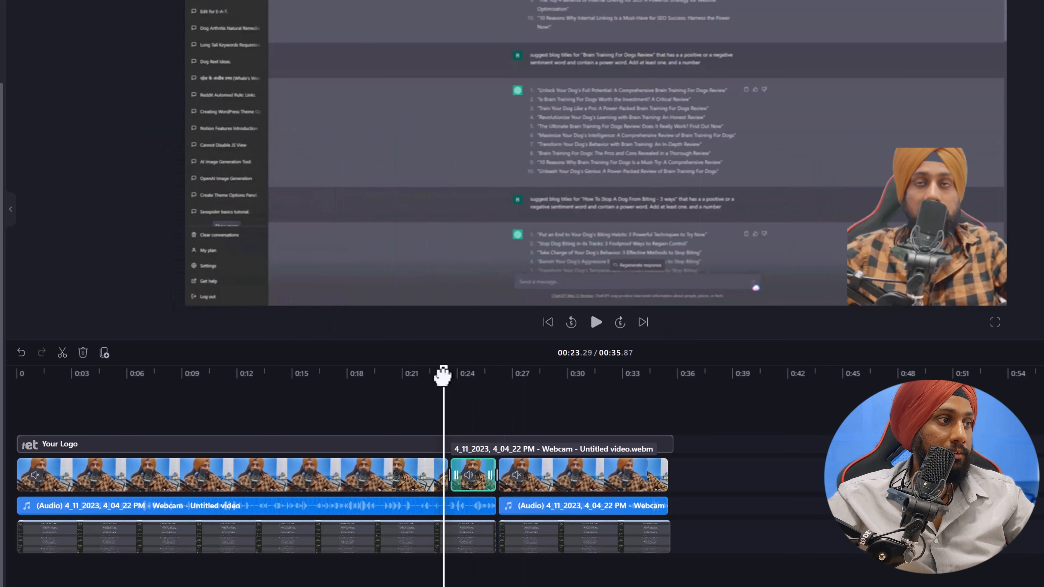
pyautogui.click(599, 324)
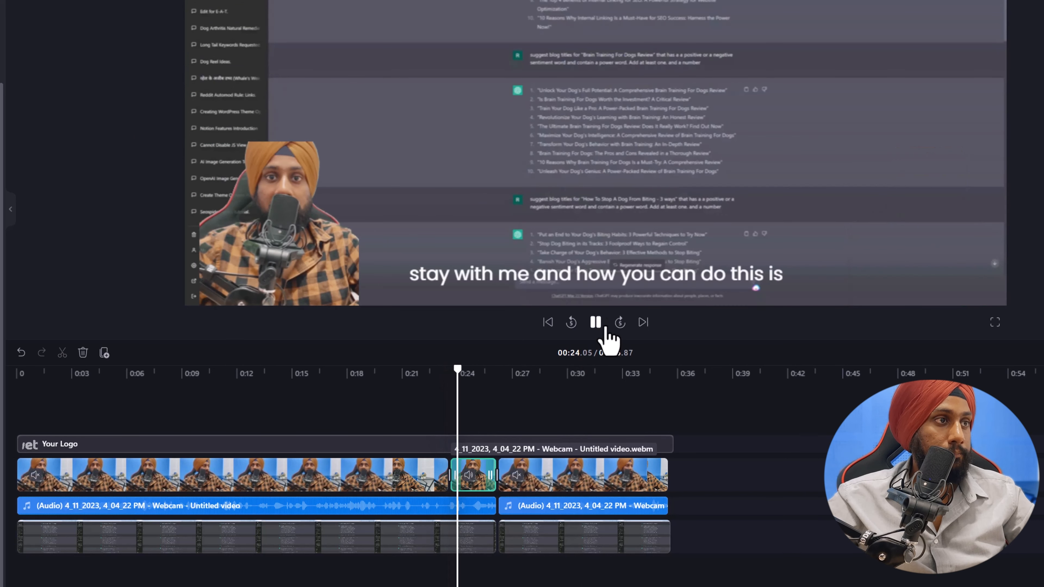
pyautogui.click(600, 328)
pyautogui.moveTo(459, 373)
pyautogui.mouseDown()
pyautogui.moveTo(447, 373)
pyautogui.moveTo(464, 373)
pyautogui.mouseUp()
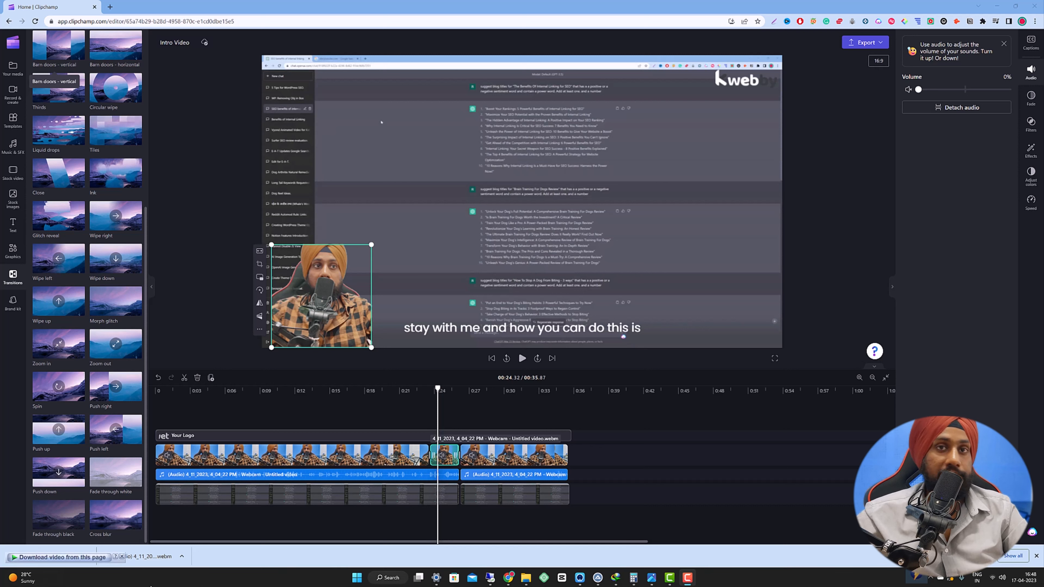
pyautogui.click(217, 331)
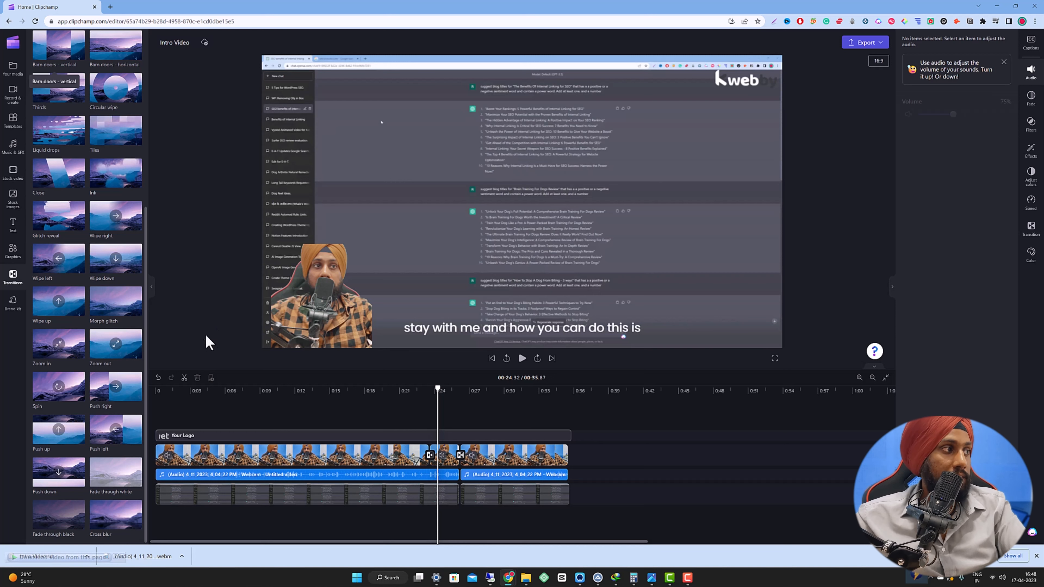
pyautogui.scroll(3, 38, 156)
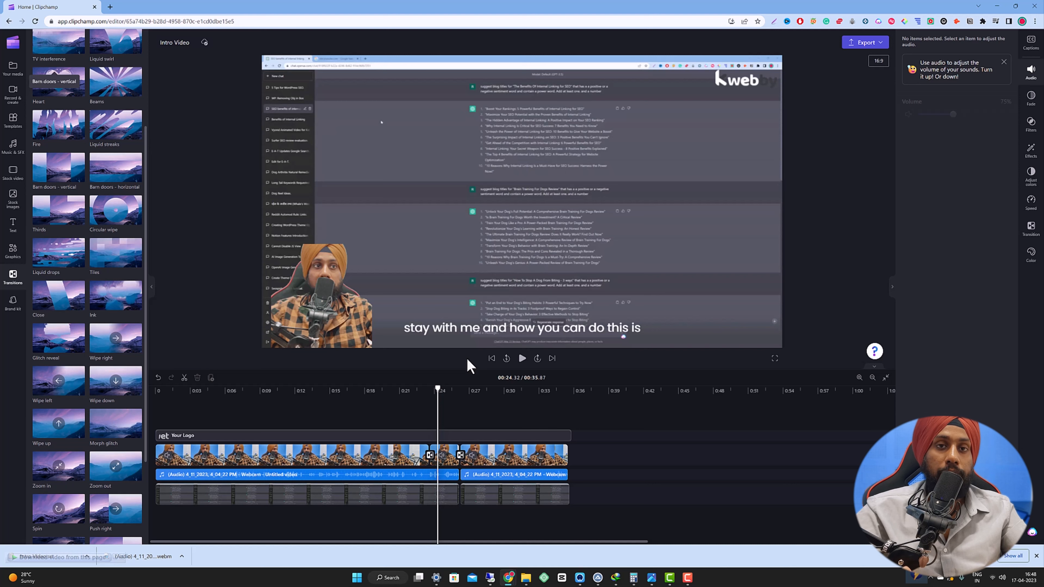
# Change the video's aspect ratio to 2:3 vertical.
pyautogui.click(315, 421)
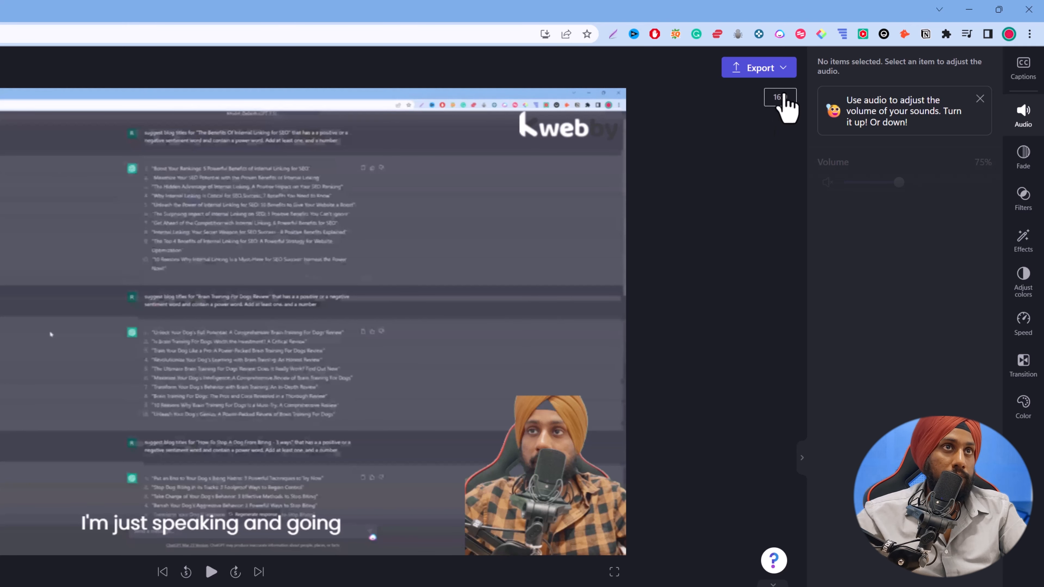
pyautogui.click(776, 107)
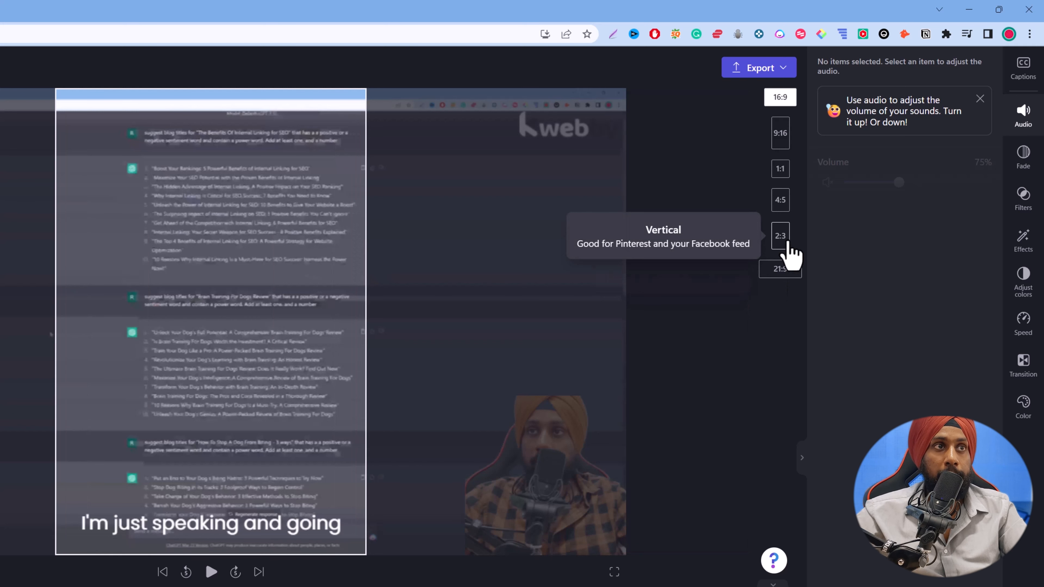
pyautogui.click(787, 243)
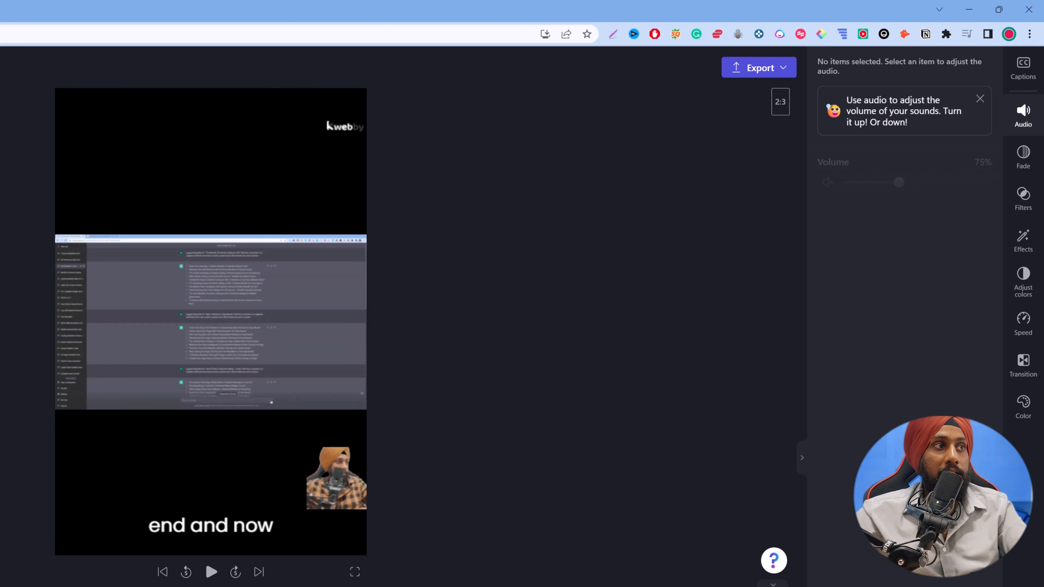
# Try to enlarge the screen recording clip to fill the vertical frame.
pyautogui.click(259, 338)
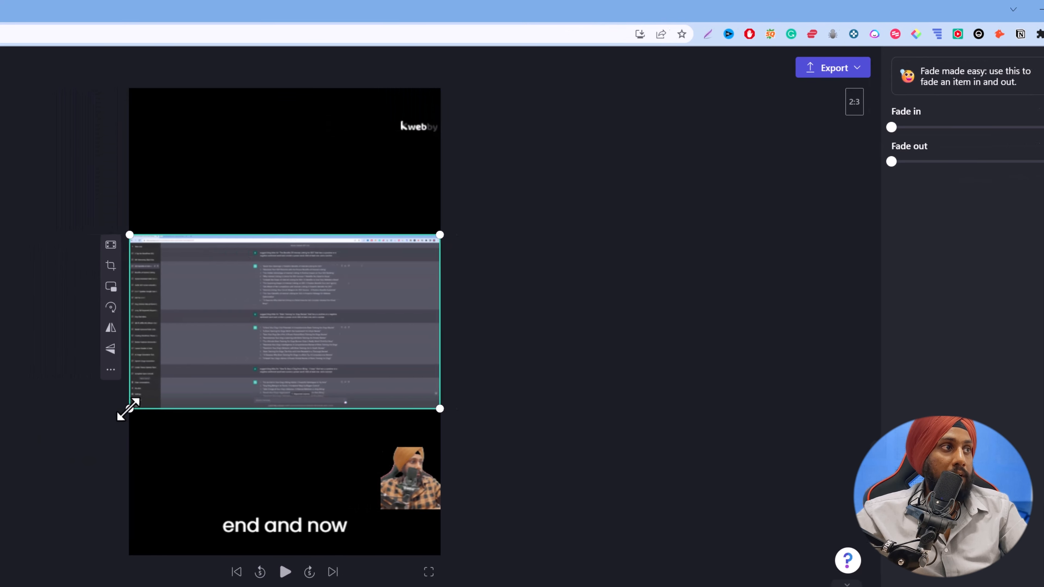
pyautogui.moveTo(55, 410); pyautogui.dragTo(4, 578)
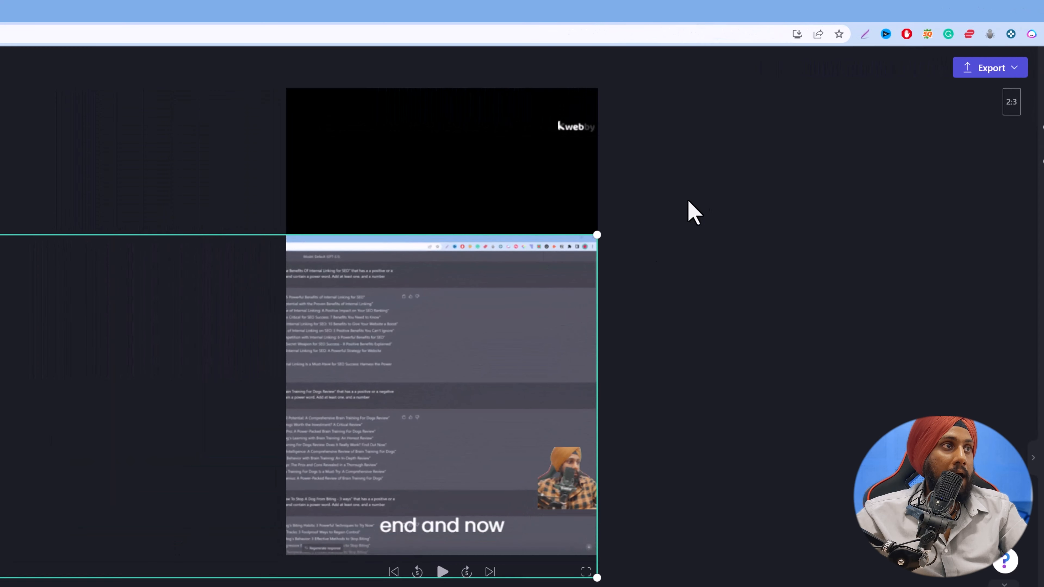
pyautogui.moveTo(599, 232); pyautogui.dragTo(839, 60)
pyautogui.hotkey('ctrl', 'z')
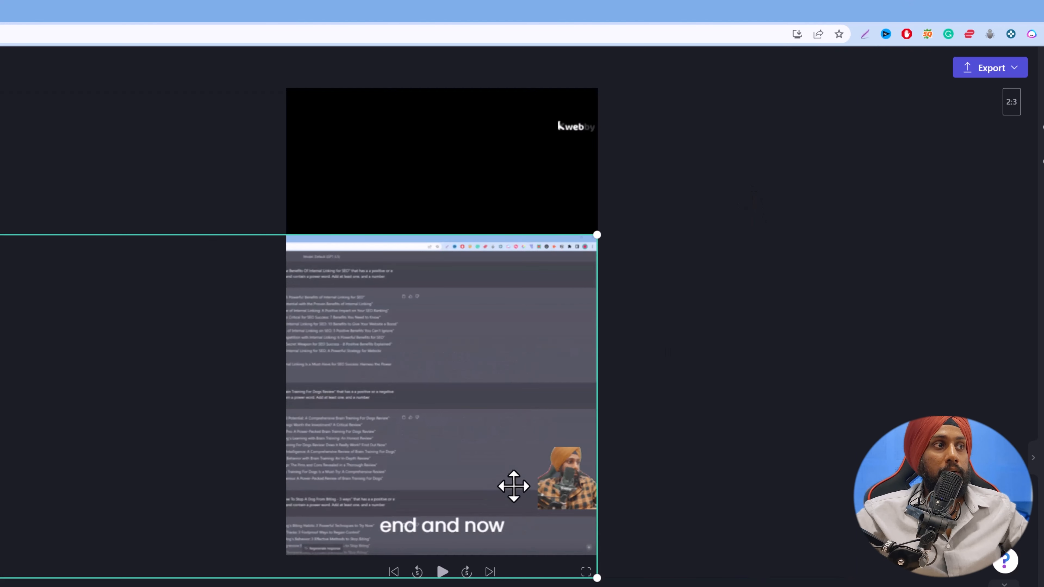
pyautogui.hotkey('ctrl', 'z')
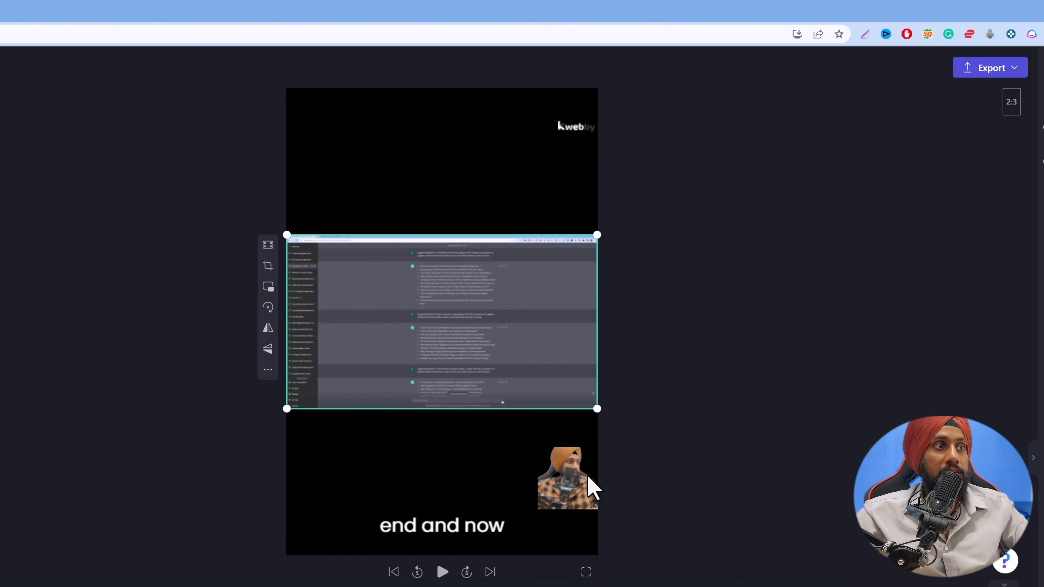
# Enlarge the last webcam clip to fill the height below the screen recording and place it near the frame's horizontal centre.
pyautogui.click(568, 482)
pyautogui.moveTo(538, 508); pyautogui.dragTo(456, 584)
pyautogui.moveTo(550, 483); pyautogui.dragTo(462, 454)
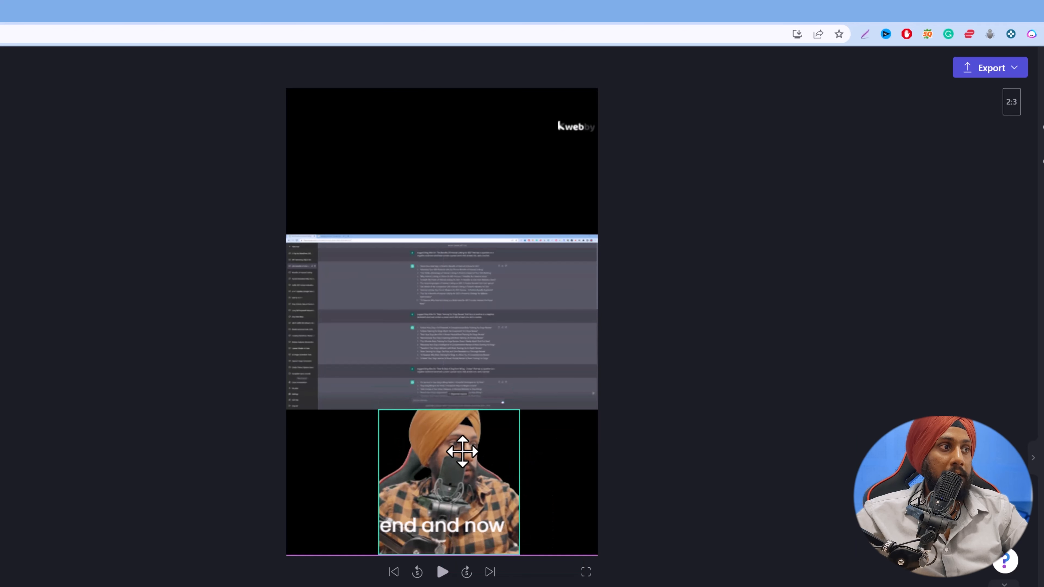
pyautogui.click(690, 440)
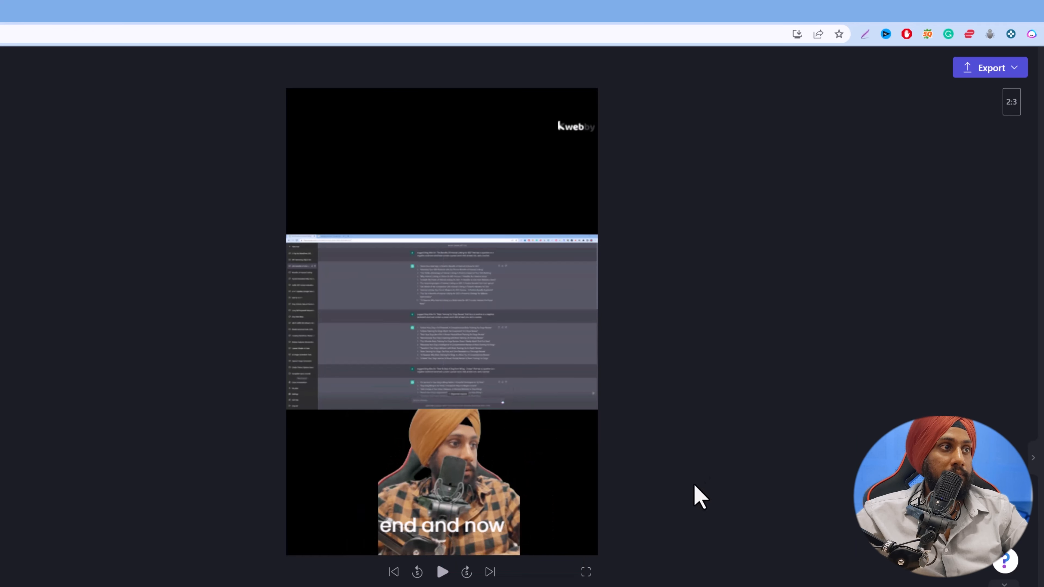
pyautogui.click(473, 428)
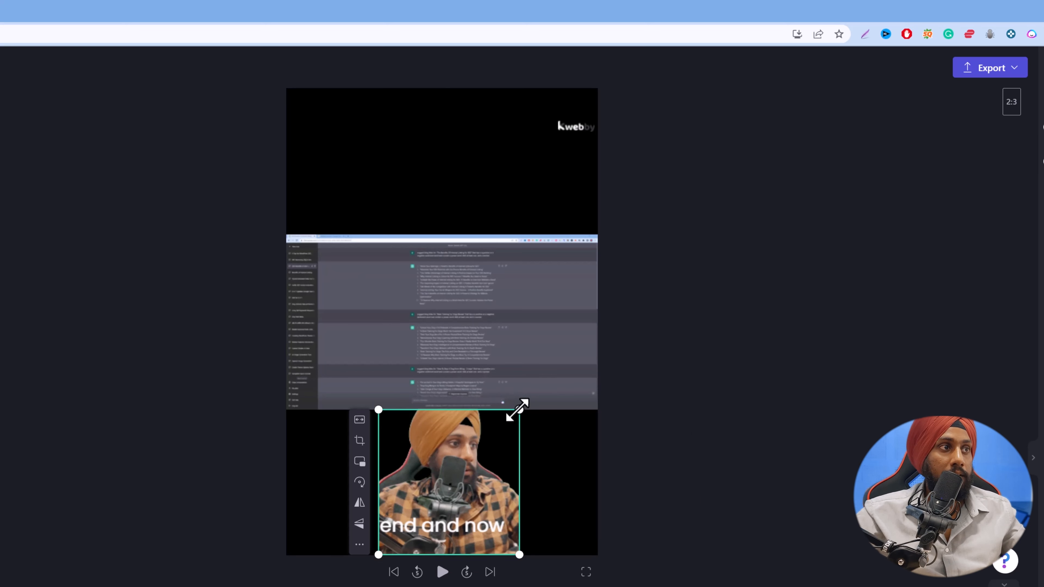
pyautogui.moveTo(515, 411); pyautogui.dragTo(516, 409)
pyautogui.click(871, 397)
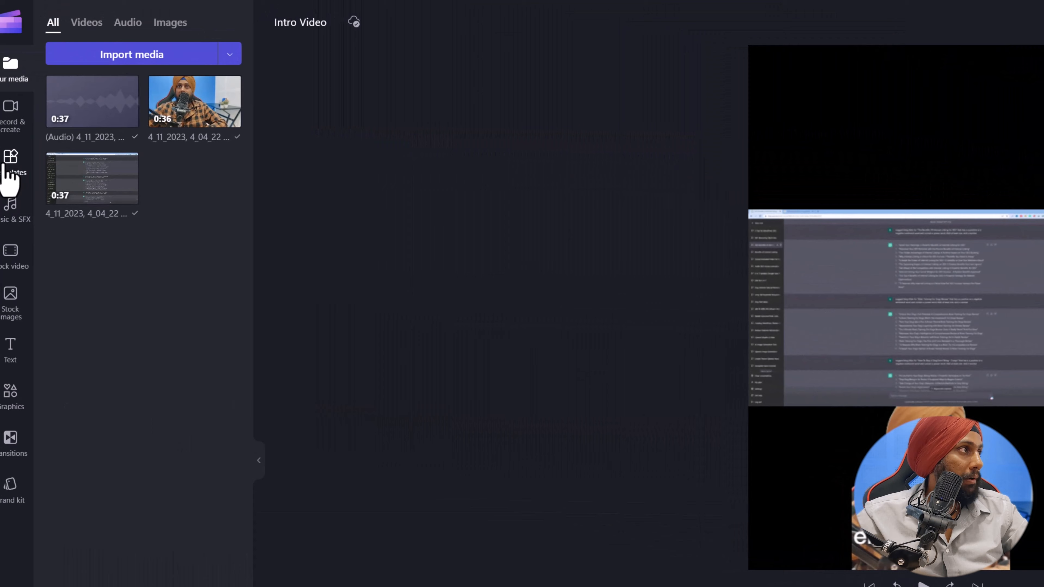
# Look through the template categories and open the Instagram templates.
pyautogui.click(13, 164)
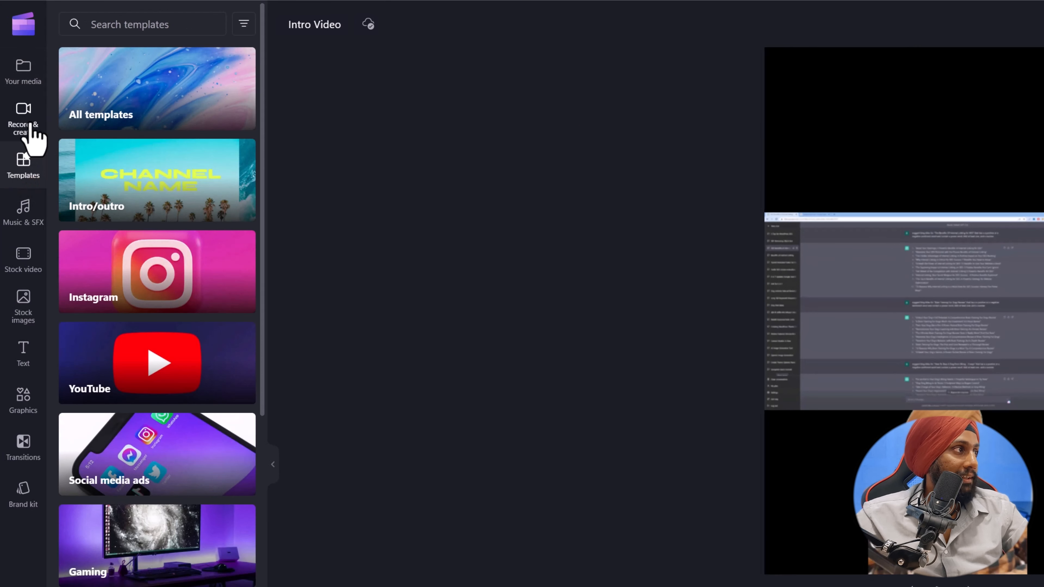
pyautogui.scroll(-5, 177, 494)
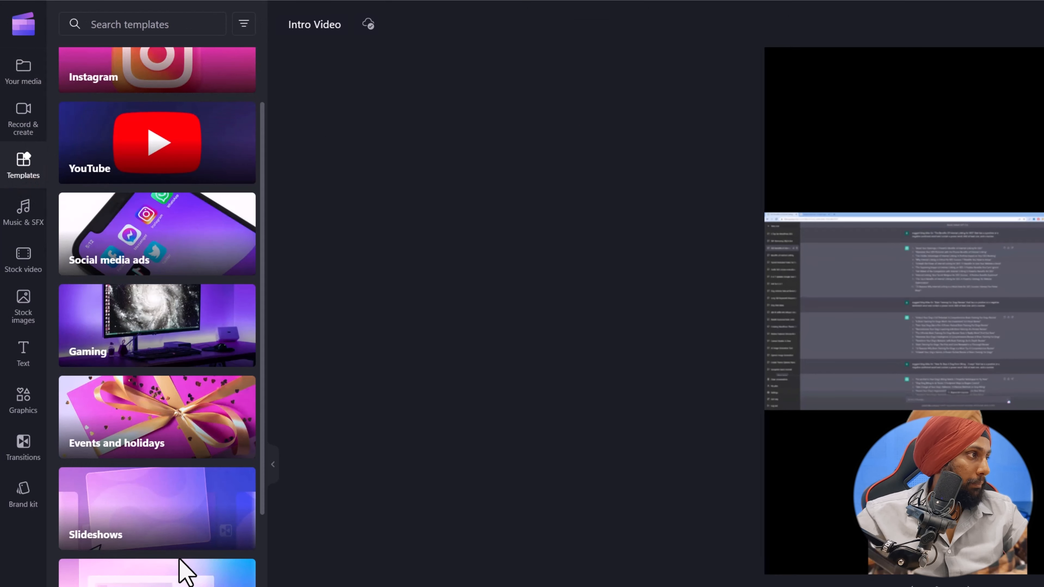
pyautogui.scroll(-8, 181, 571)
pyautogui.scroll(6, 177, 573)
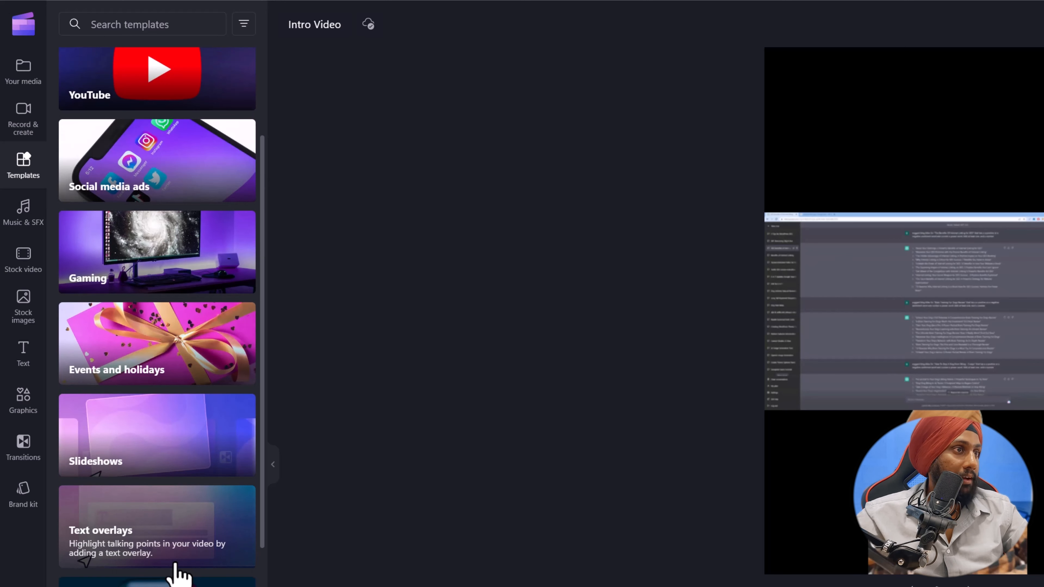
pyautogui.scroll(5, 175, 574)
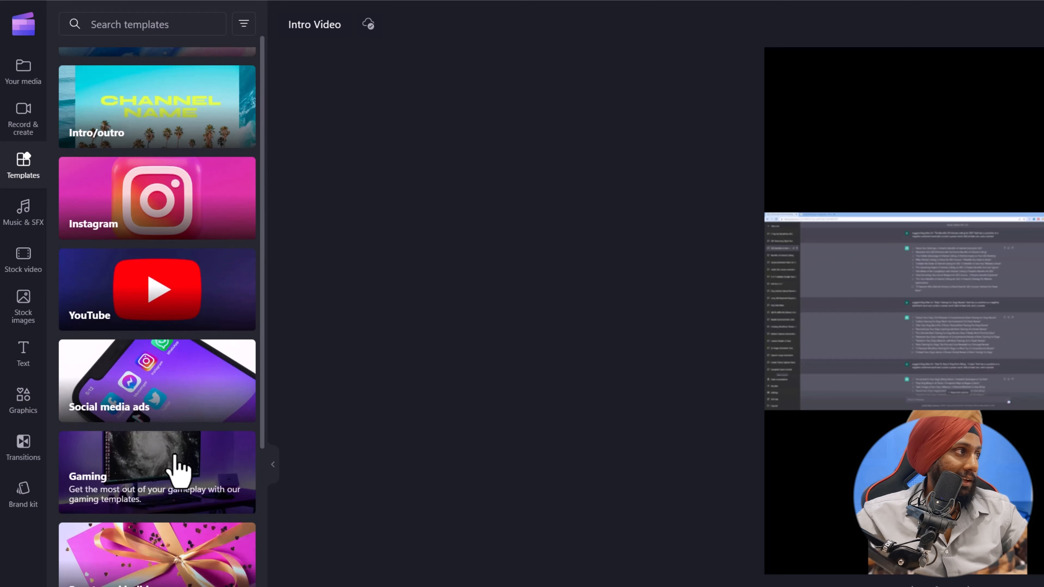
pyautogui.scroll(2, 181, 329)
pyautogui.click(185, 284)
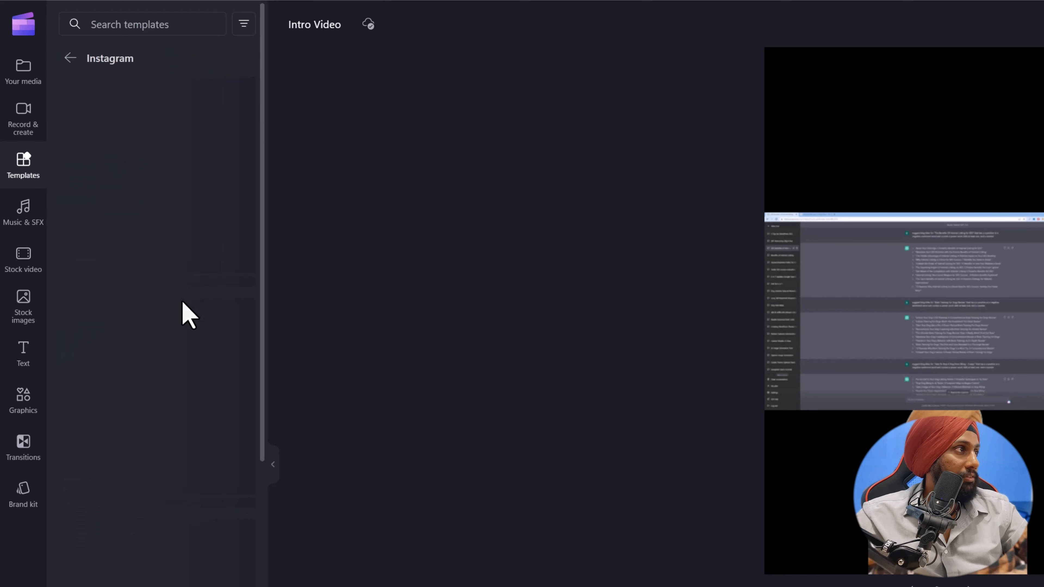
# Add the stock background video Synthwave Wireframe Net and Stars 80s at the start of a new track beneath the screen recording.
pyautogui.click(28, 270)
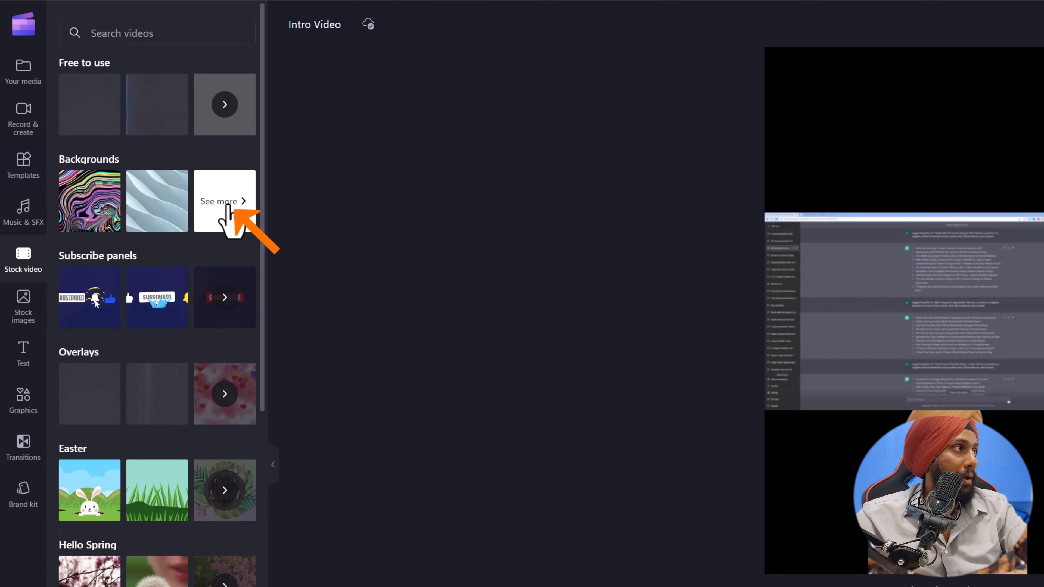
pyautogui.click(228, 204)
pyautogui.scroll(-10, 185, 296)
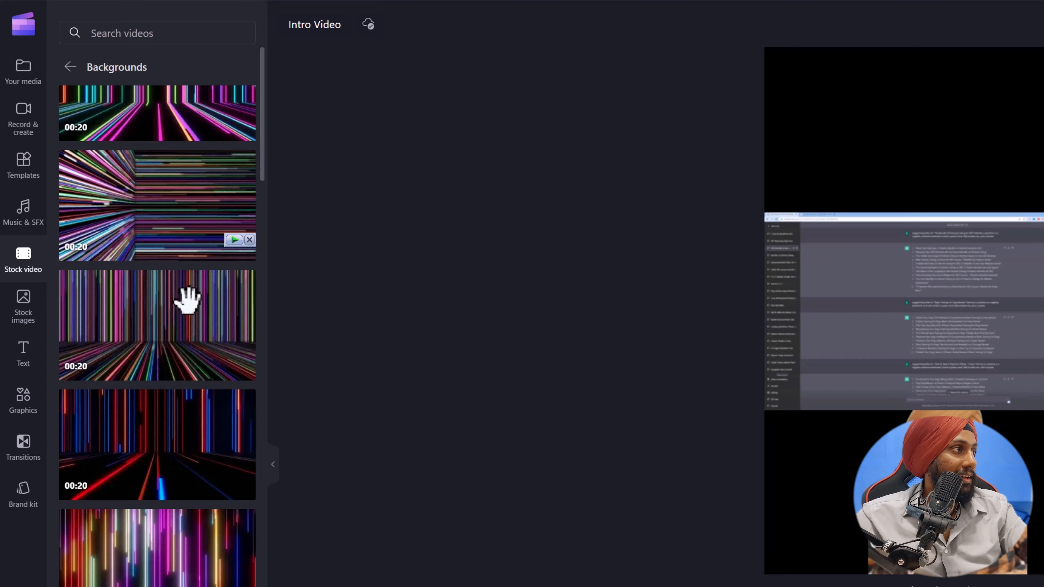
pyautogui.scroll(-3, 187, 303)
pyautogui.scroll(7, 183, 313)
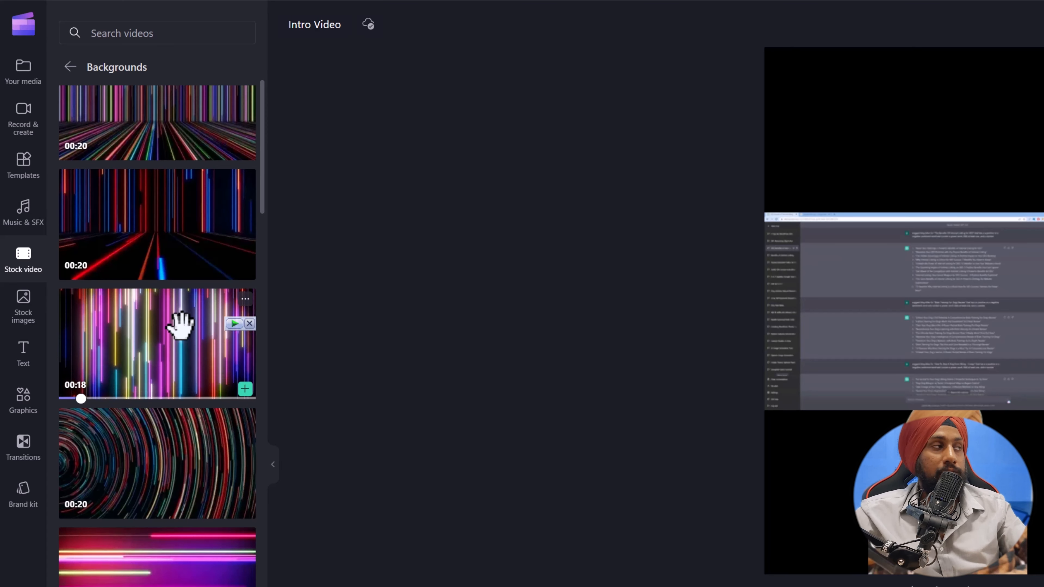
pyautogui.scroll(-15, 173, 439)
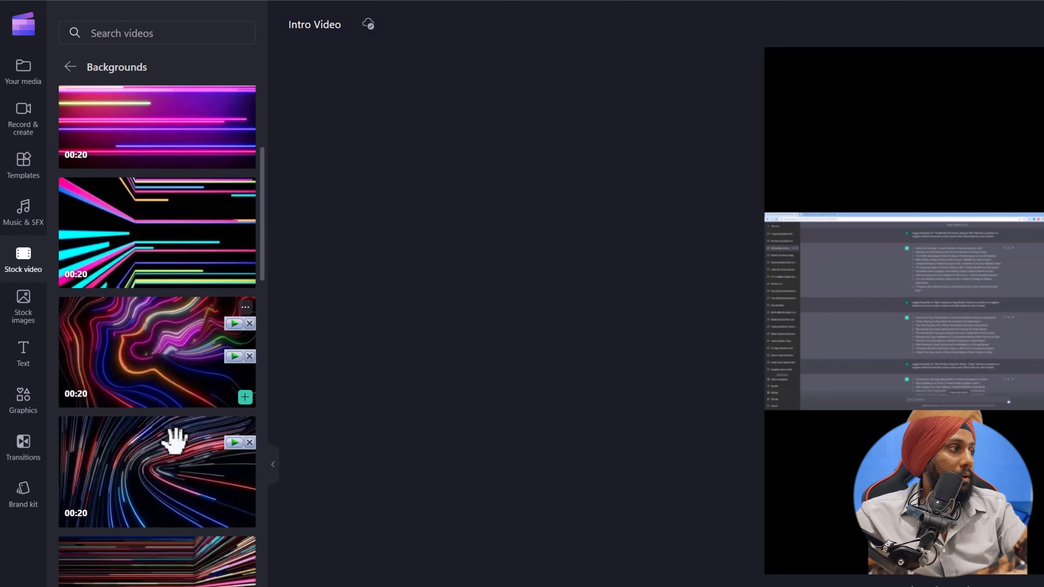
pyautogui.scroll(-15, 174, 440)
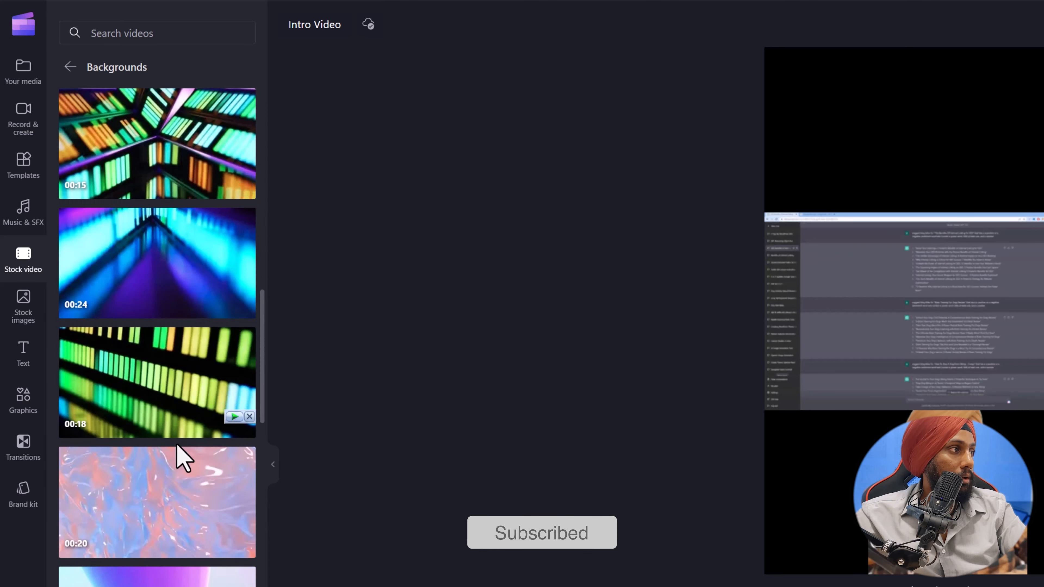
pyautogui.scroll(-8, 174, 440)
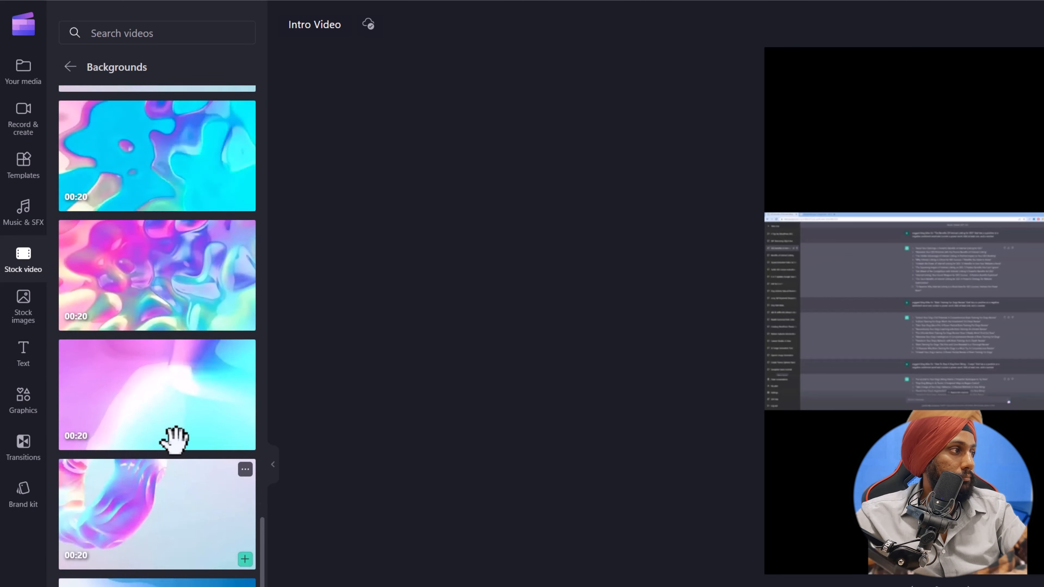
pyautogui.scroll(4, 175, 441)
pyautogui.scroll(-4, 174, 442)
pyautogui.scroll(-10, 175, 440)
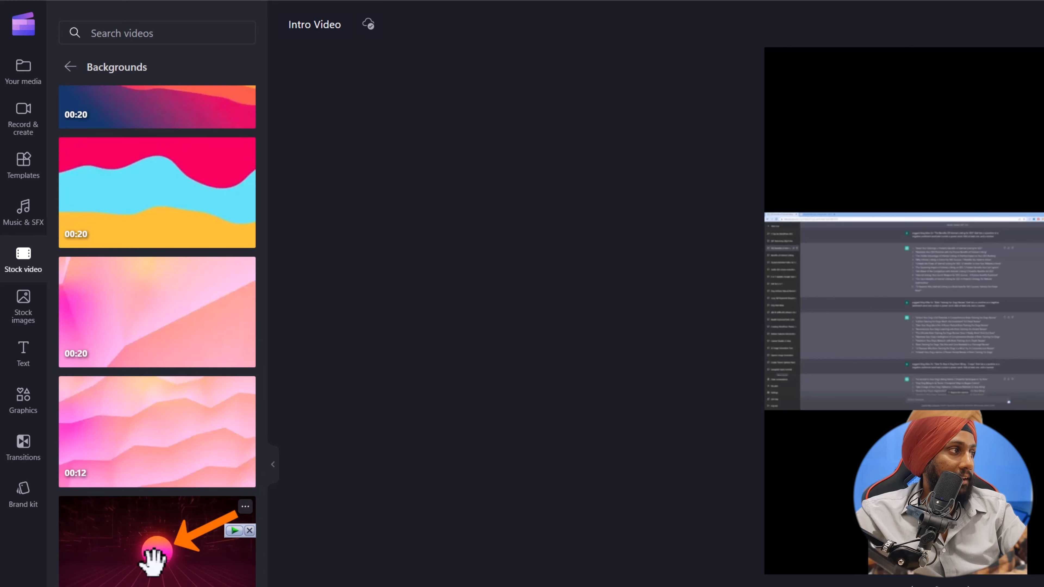
pyautogui.moveTo(176, 573)
pyautogui.mouseDown()
pyautogui.moveTo(181, 586)
pyautogui.moveTo(86, 566)
pyautogui.moveTo(69, 536)
pyautogui.mouseUp()
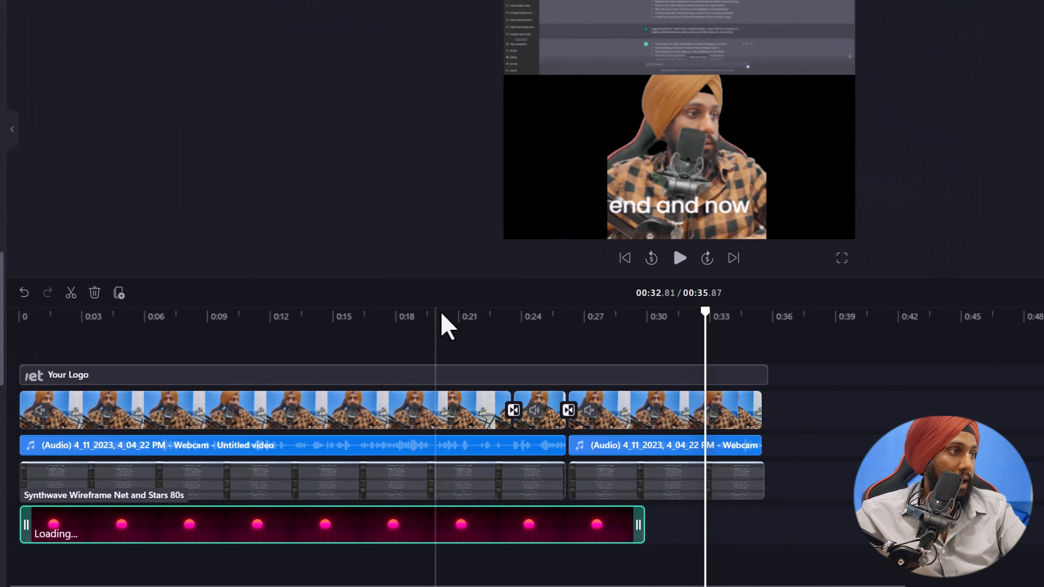
pyautogui.click(436, 320)
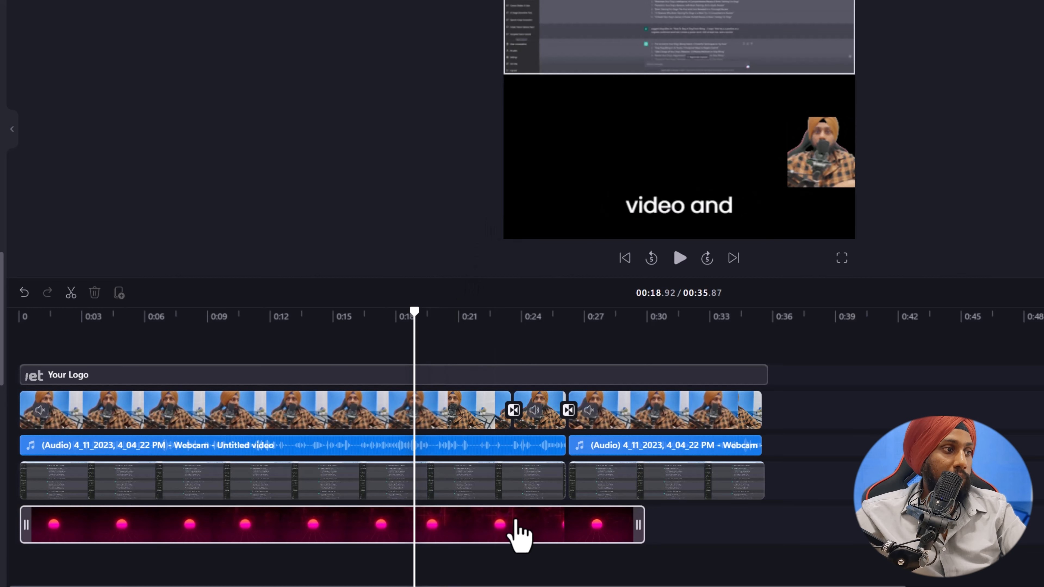
# Enlarge the stock background video so it covers the whole vertical frame behind the screen recording.
pyautogui.click(512, 519)
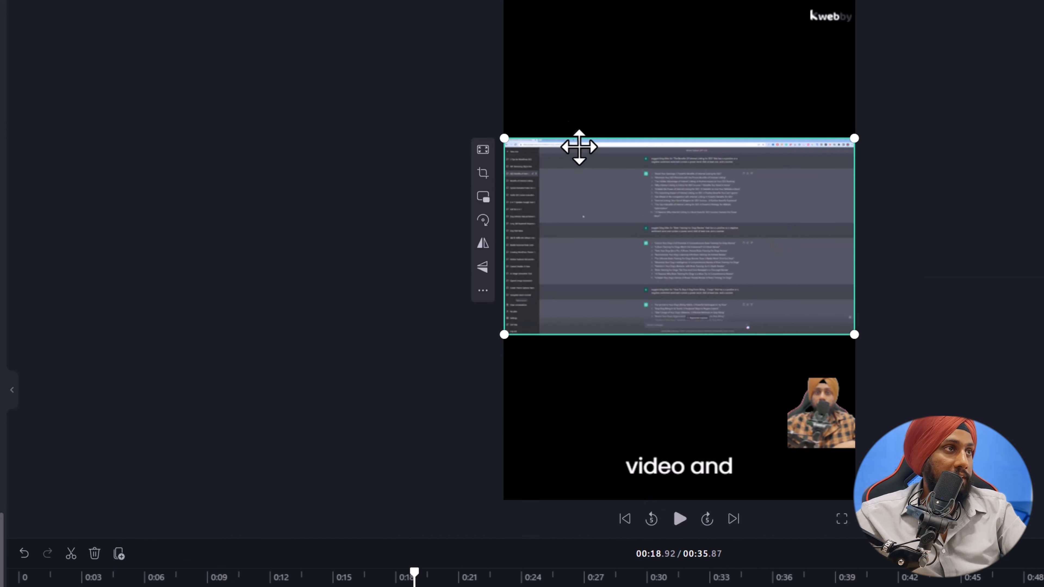
pyautogui.moveTo(504, 138); pyautogui.dragTo(202, 0)
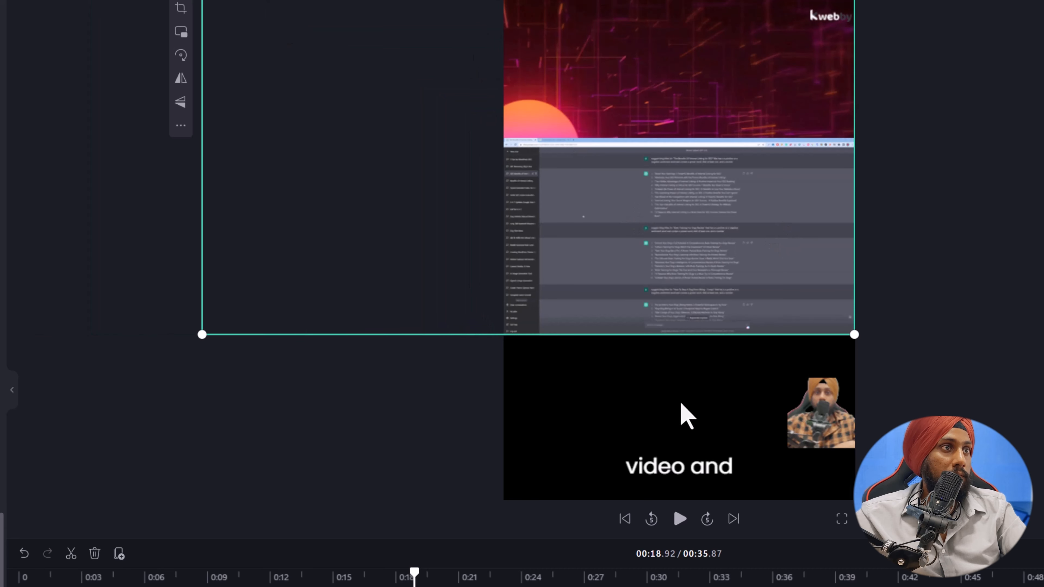
pyautogui.moveTo(854, 334); pyautogui.dragTo(1043, 503)
pyautogui.click(1040, 503)
# Enlarge the webcam clip to fill the height below the screen recording, centre it horizontally, and delete the logo.
pyautogui.click(742, 401)
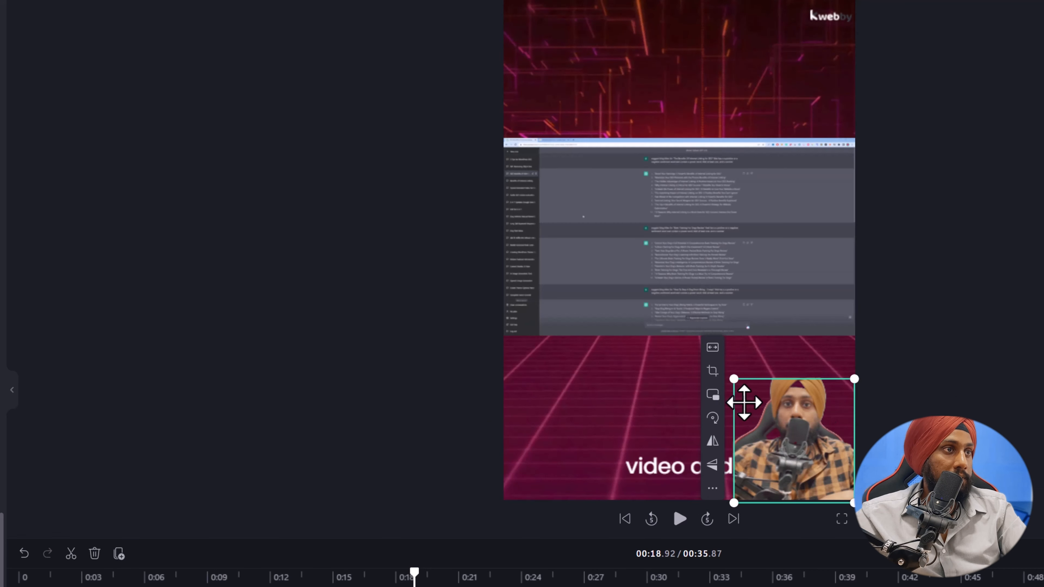
pyautogui.moveTo(772, 391); pyautogui.dragTo(660, 390)
pyautogui.moveTo(832, 17); pyautogui.dragTo(721, 307)
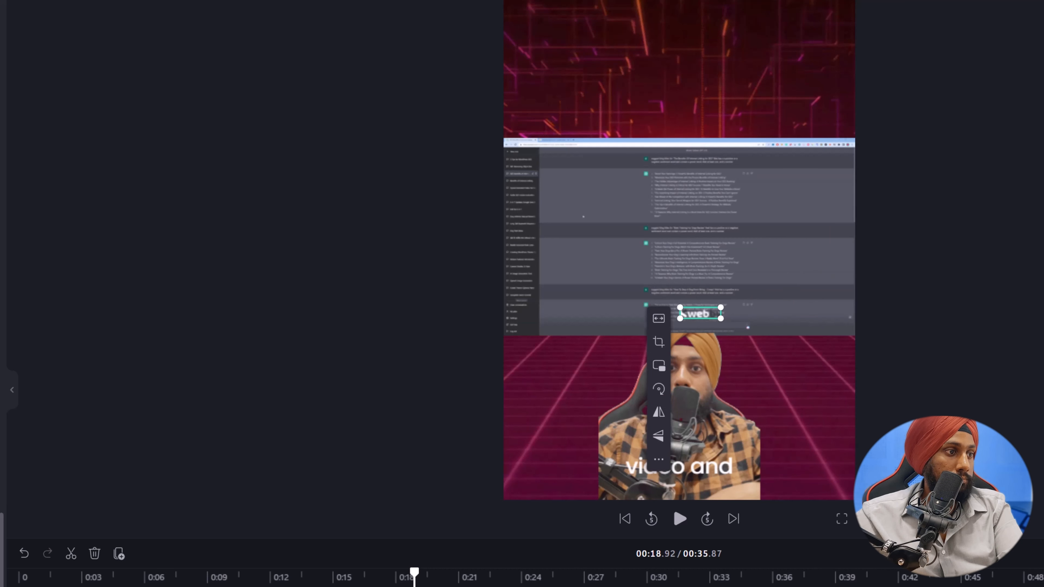
pyautogui.press('Delete')
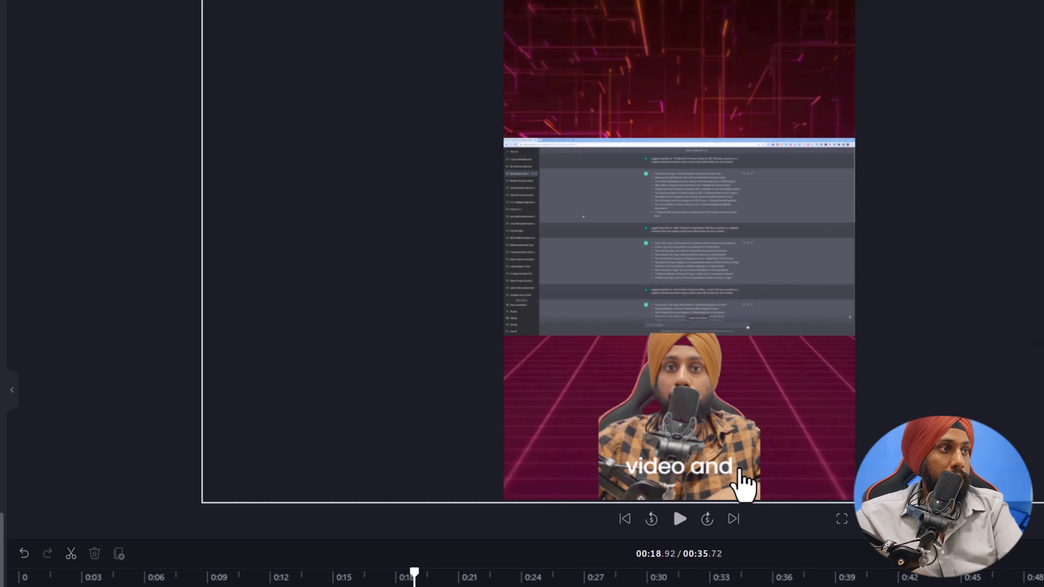
pyautogui.click(678, 469)
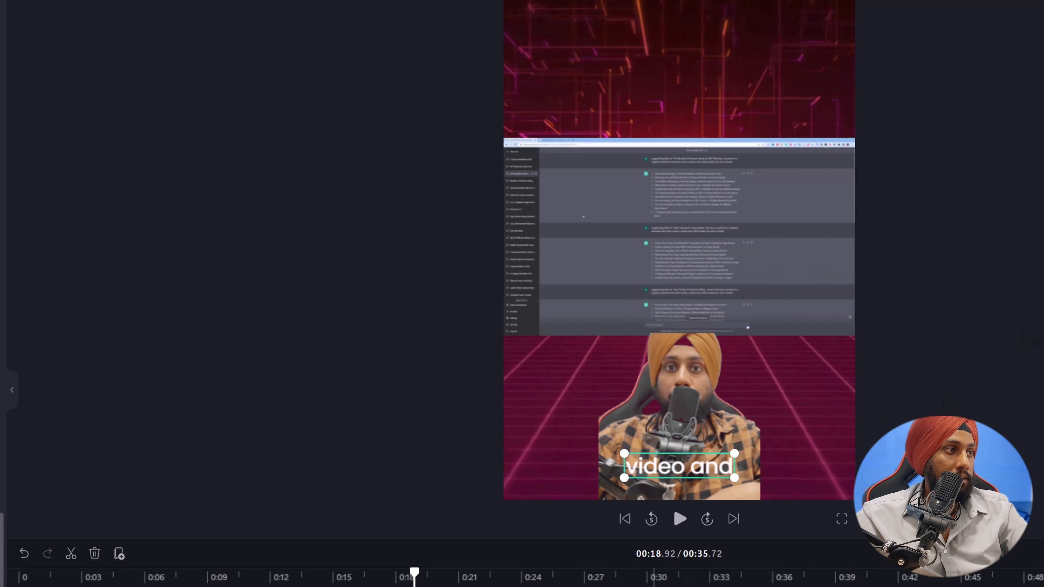
# Trim the background video to about 0:20 and extend it with a second copy that ends with the other clips.
pyautogui.moveTo(526, 577); pyautogui.dragTo(569, 579)
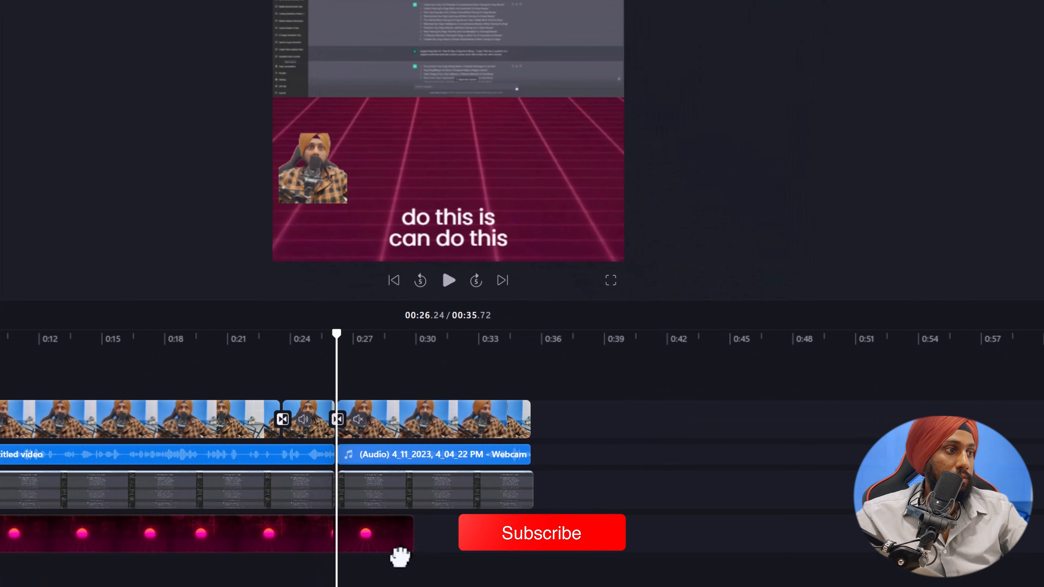
pyautogui.moveTo(408, 536); pyautogui.dragTo(162, 534)
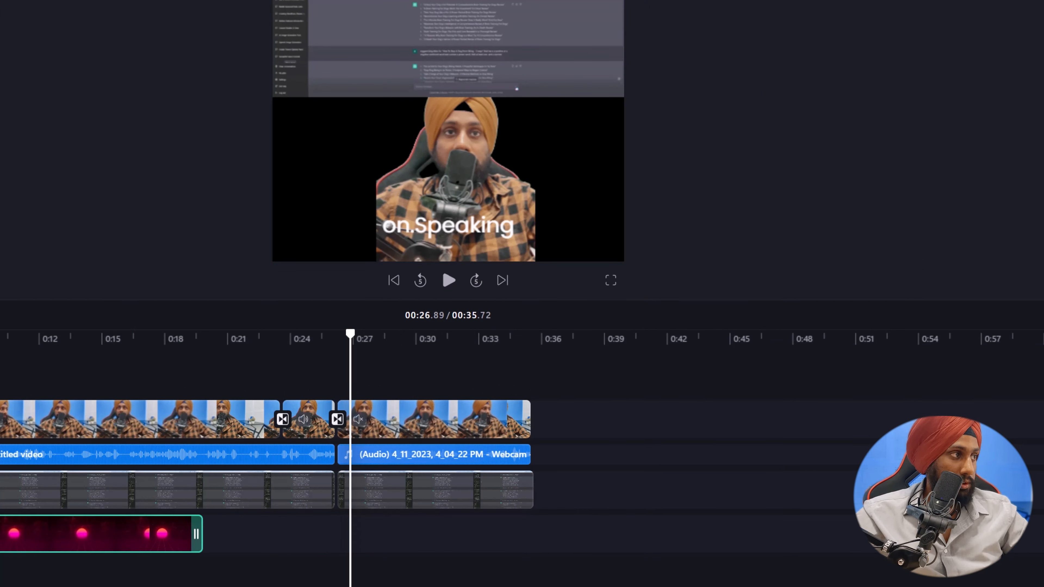
pyautogui.hotkey('ctrl', 'v')
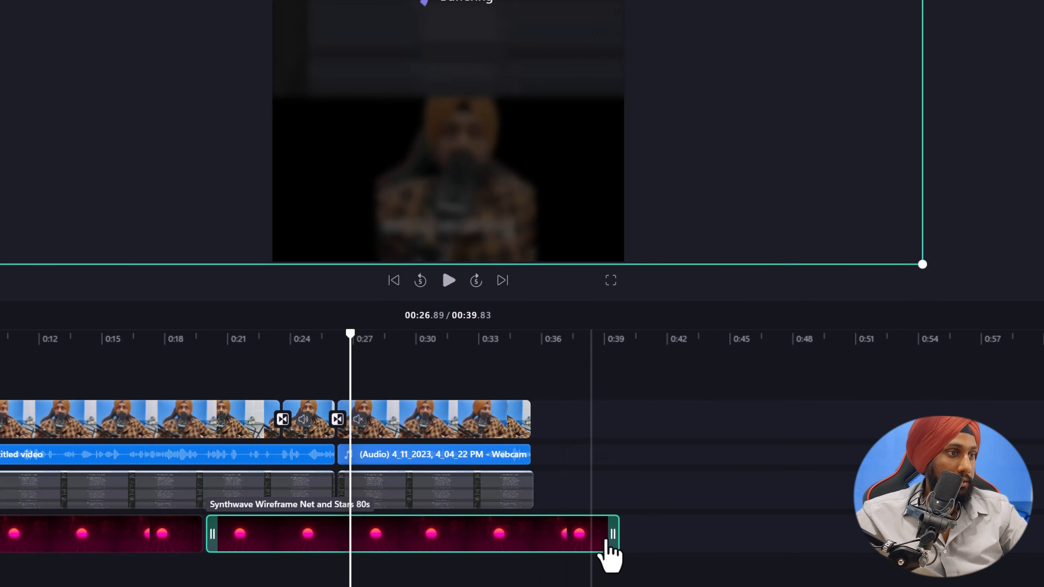
pyautogui.moveTo(613, 532); pyautogui.dragTo(531, 532)
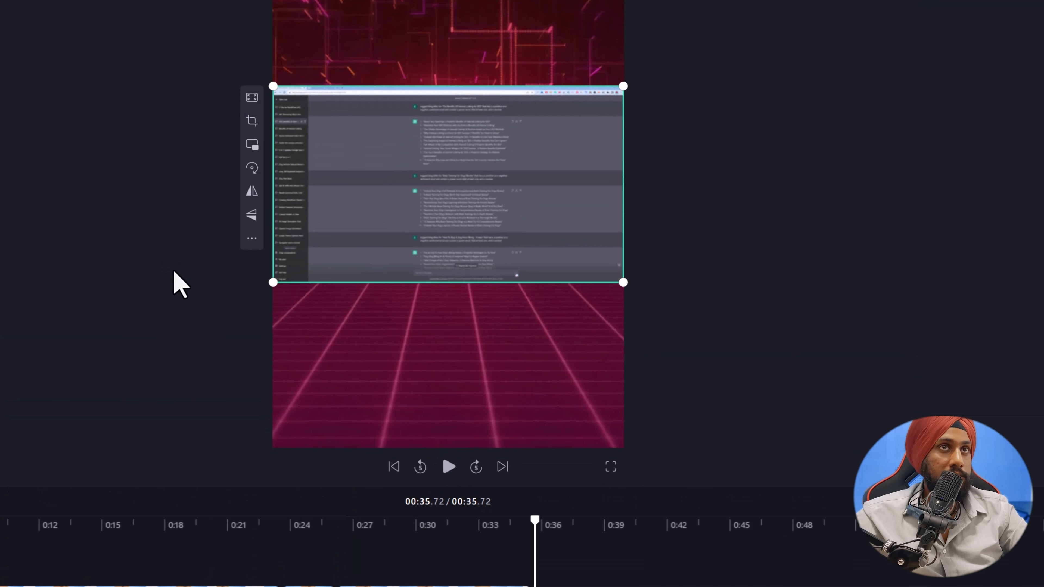
pyautogui.click(107, 218)
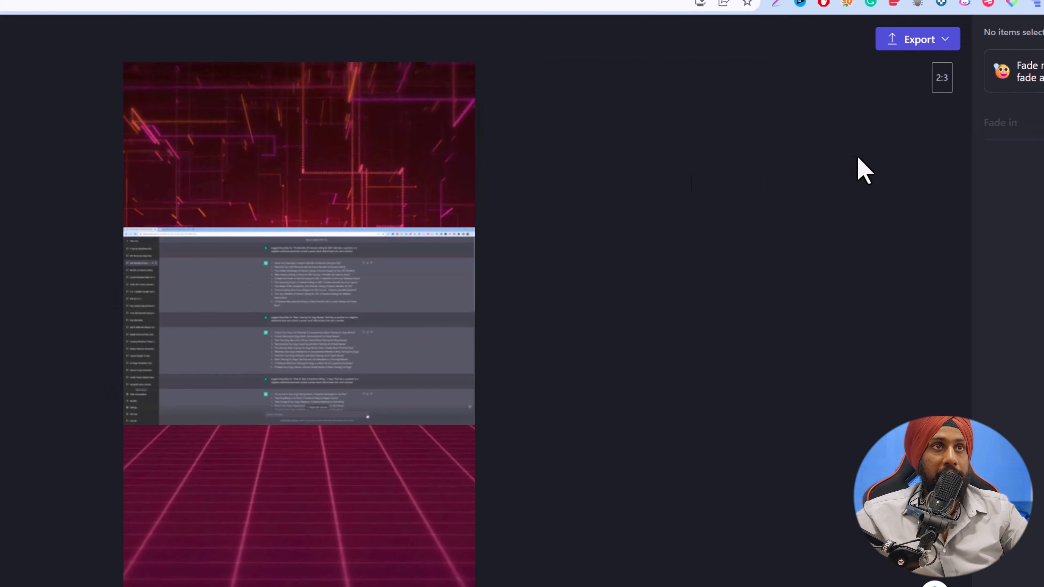
# Try the 1:1 and 9:16 aspect ratios, and return the video to 16:9.
pyautogui.click(946, 76)
pyautogui.click(945, 205)
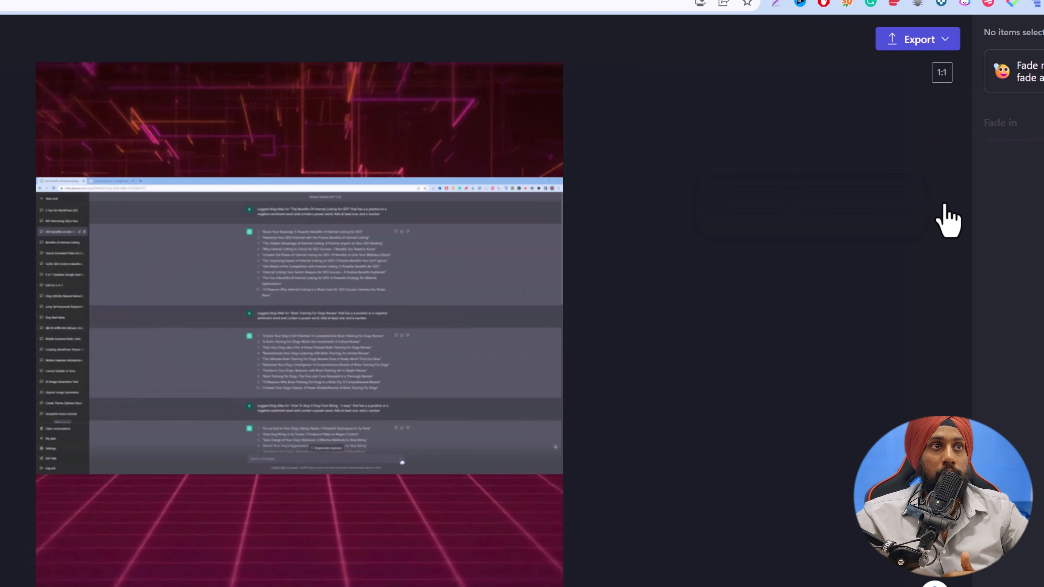
pyautogui.click(942, 80)
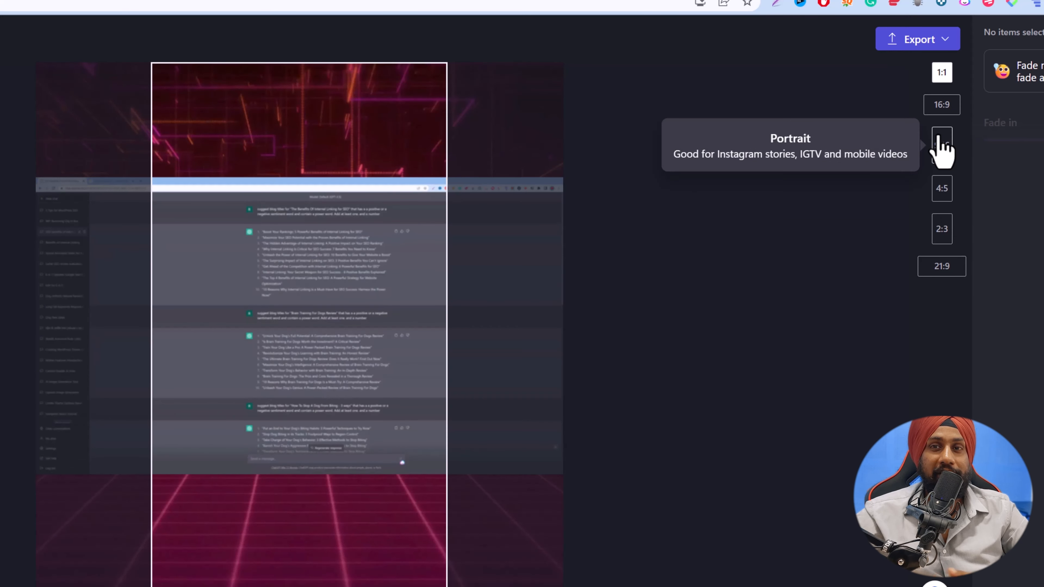
pyautogui.click(943, 146)
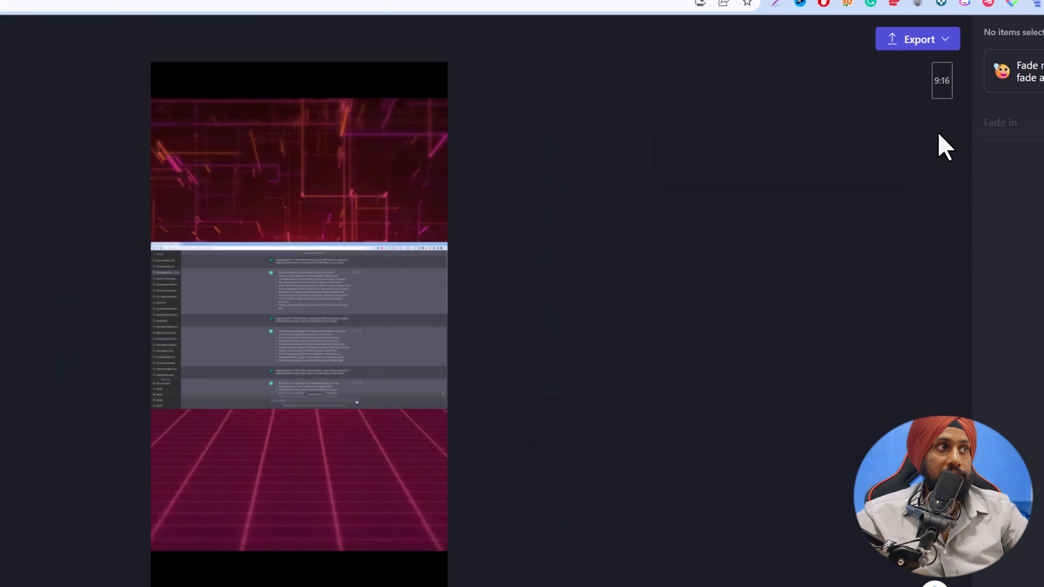
pyautogui.click(947, 94)
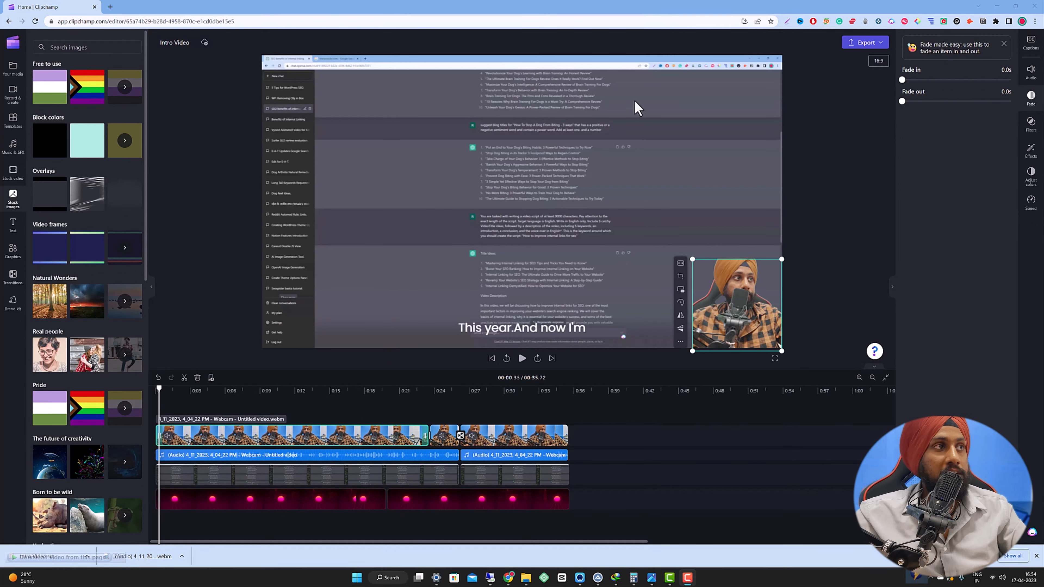
# Delete all the webcam, audio, screen recording and background clips from the timeline.
pyautogui.moveTo(612, 401); pyautogui.dragTo(232, 510)
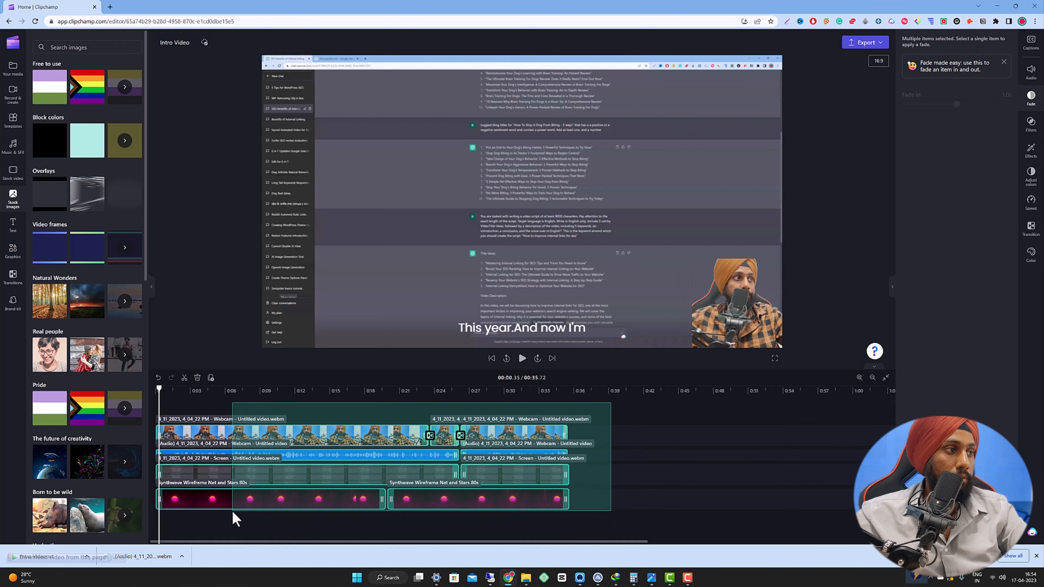
pyautogui.click(163, 98)
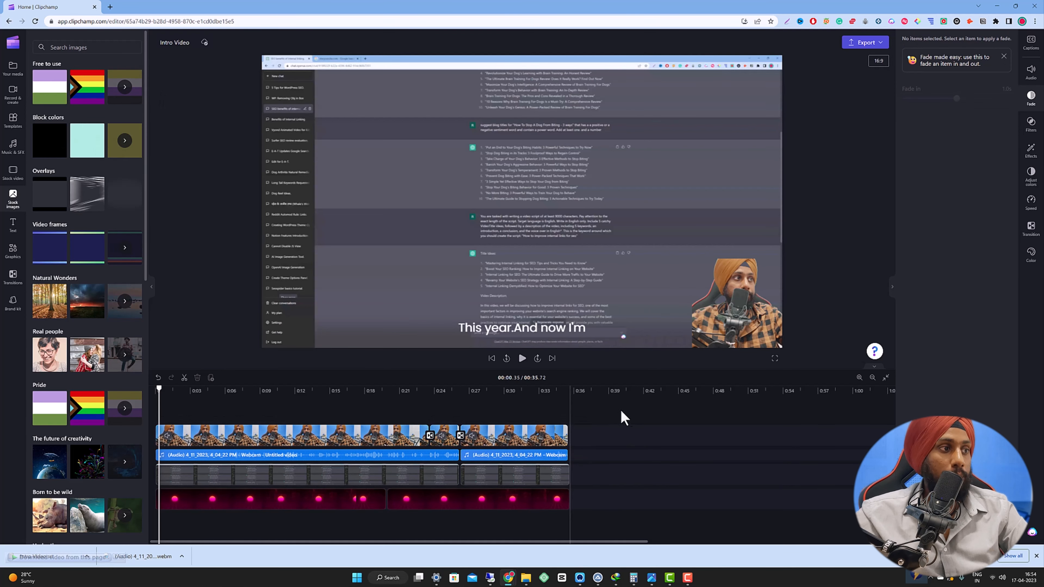
pyautogui.moveTo(622, 417); pyautogui.dragTo(310, 508)
pyautogui.rightClick(310, 508)
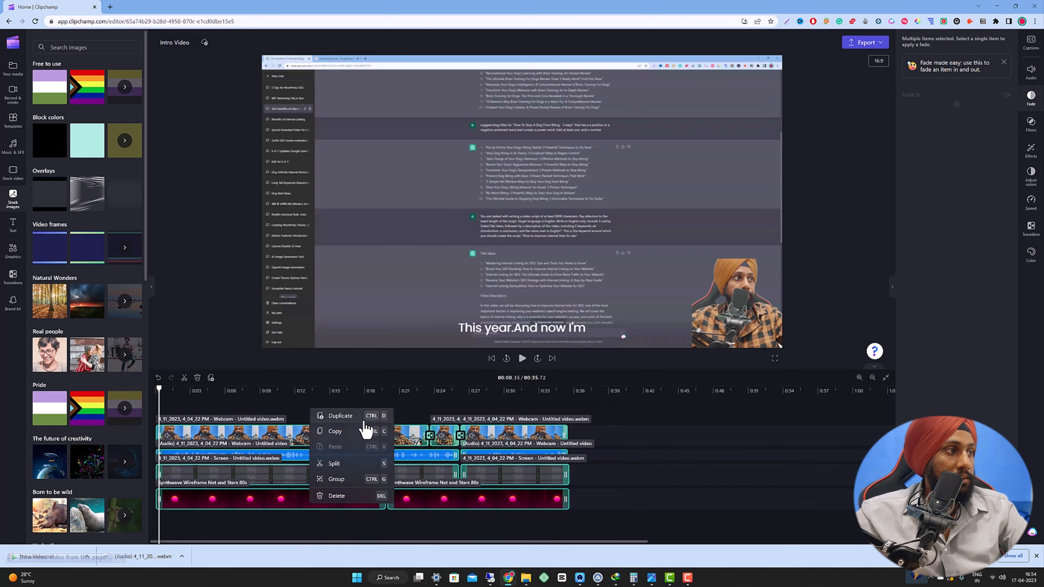
pyautogui.click(337, 495)
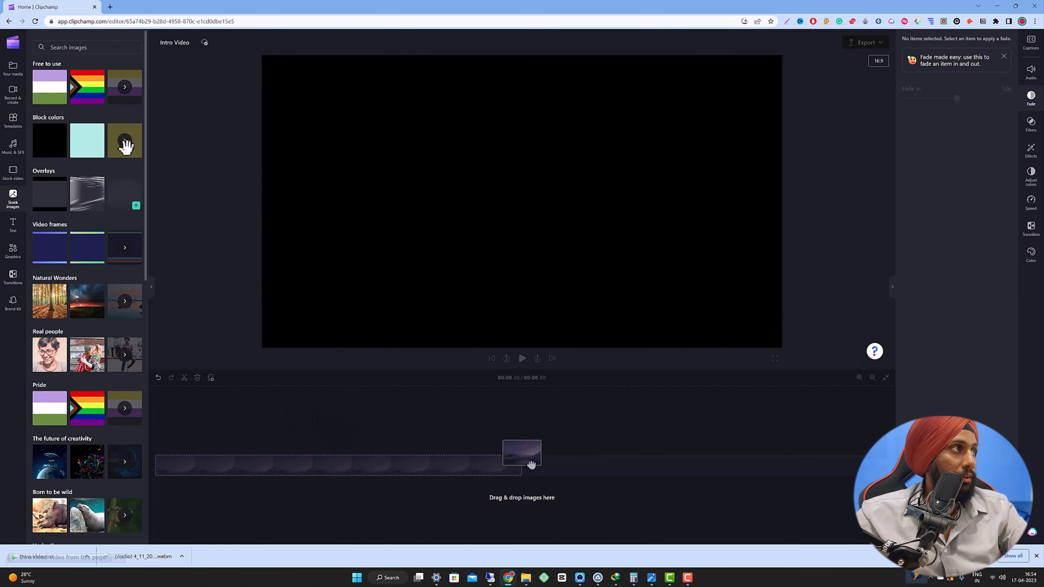
# Add the Lo-fi music track Rainy days from the audio library to the timeline.
pyautogui.click(11, 69)
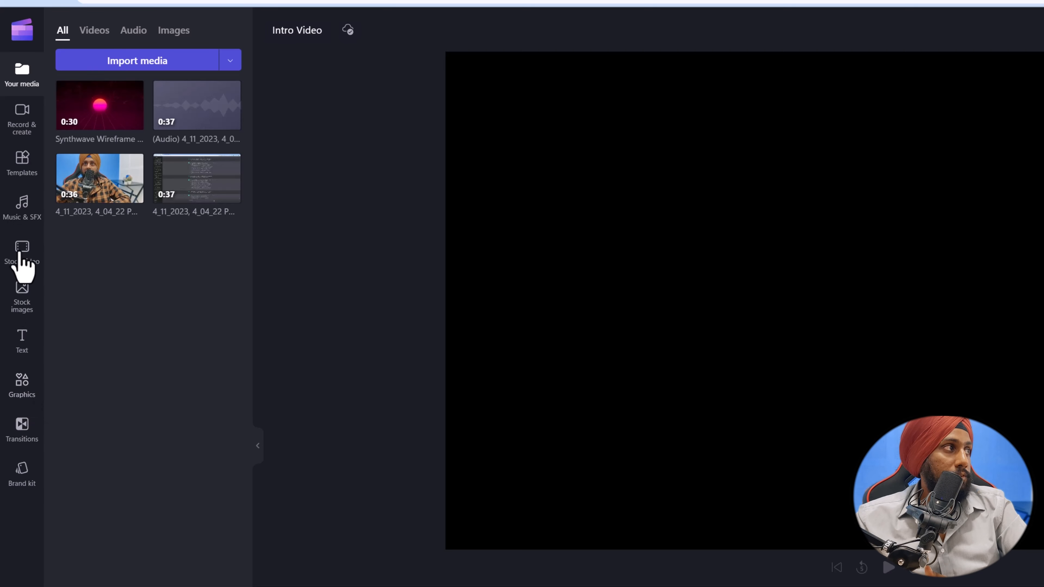
pyautogui.click(22, 210)
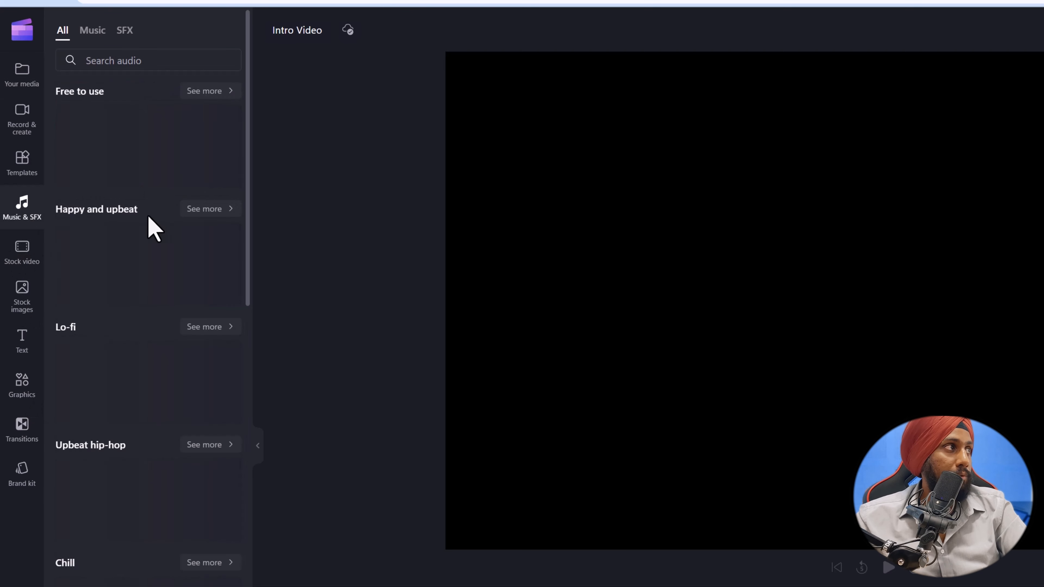
pyautogui.scroll(-3, 109, 235)
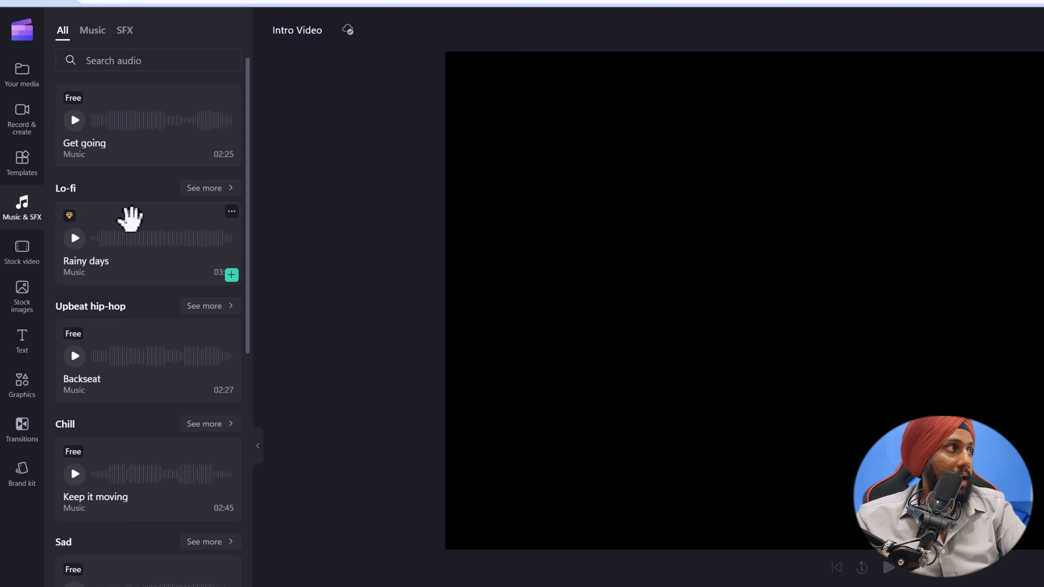
pyautogui.click(131, 218)
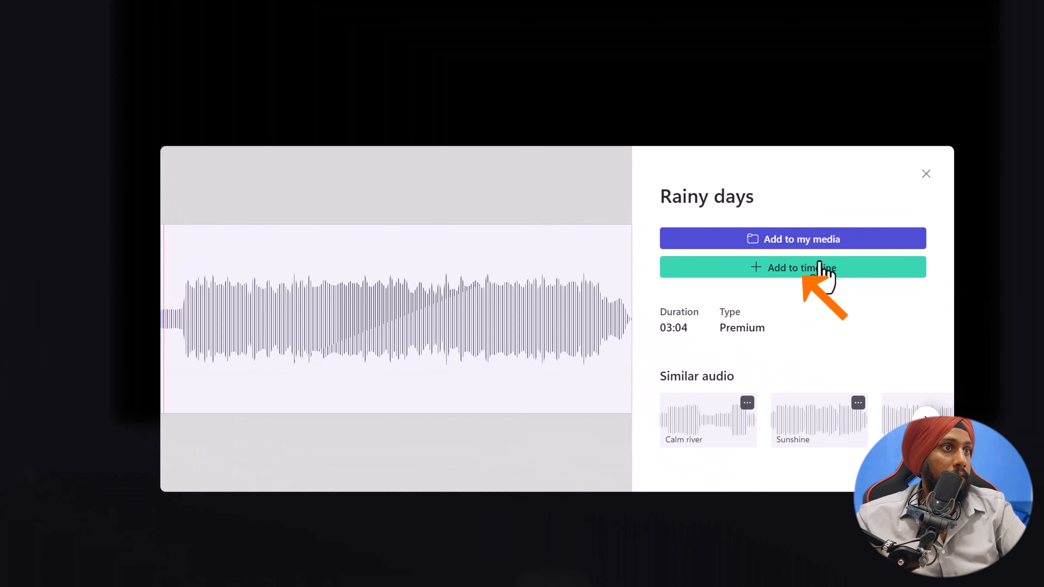
pyautogui.click(781, 269)
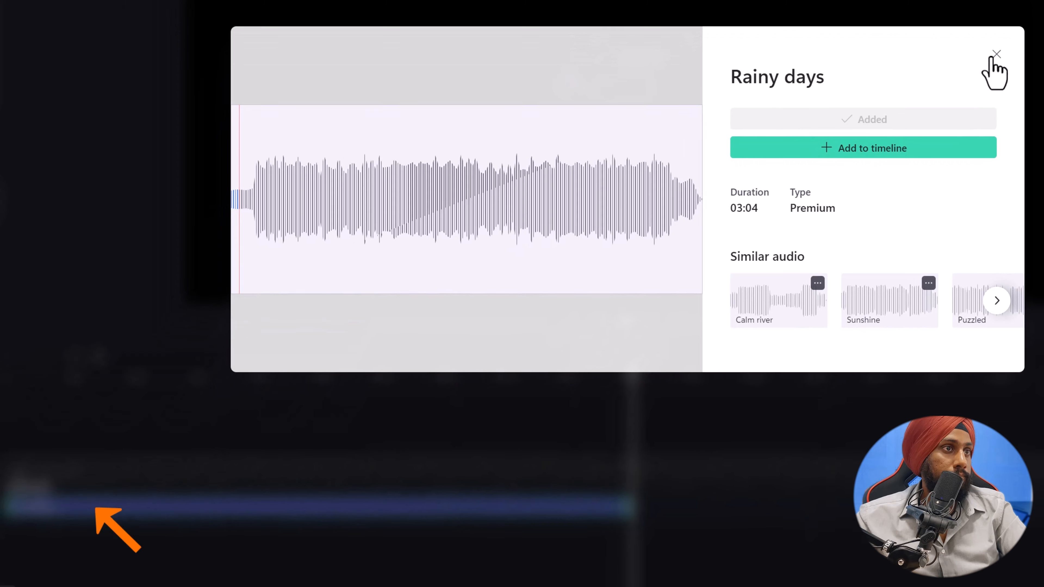
pyautogui.click(965, 106)
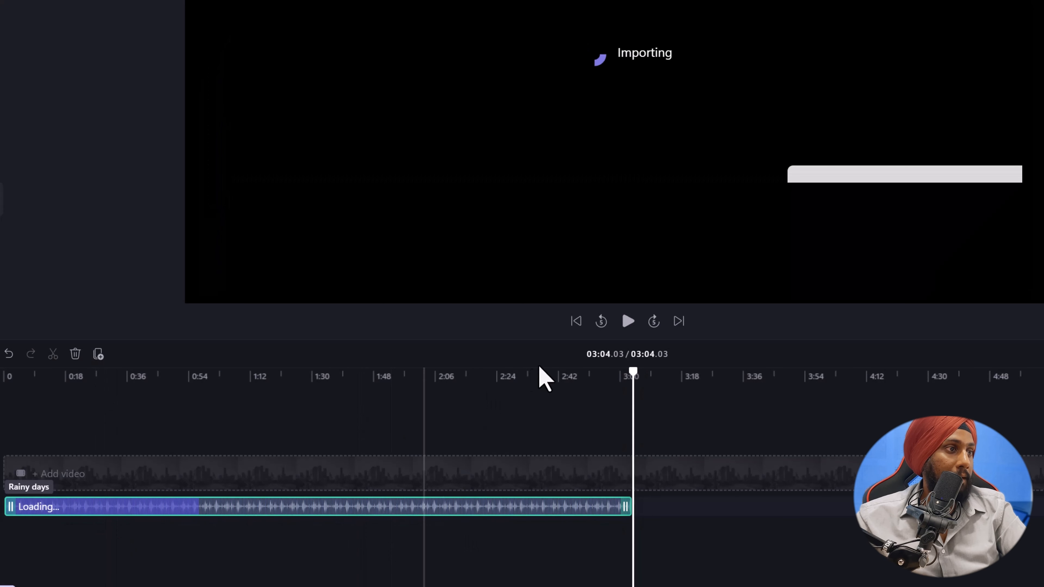
# Play the Rainy days track from about 1:10 to preview the music.
pyautogui.click(542, 373)
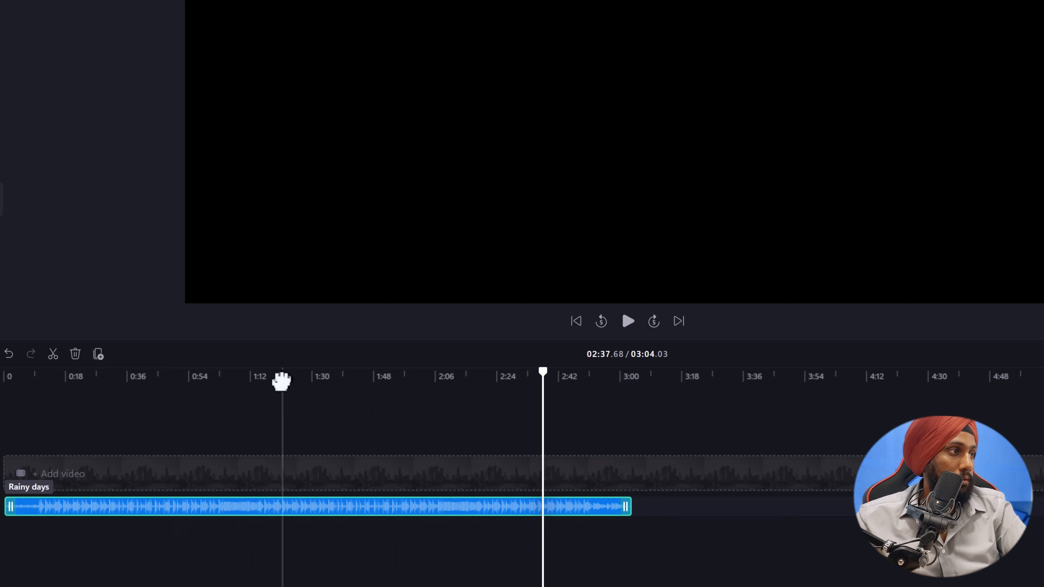
pyautogui.moveTo(280, 376); pyautogui.dragTo(243, 379)
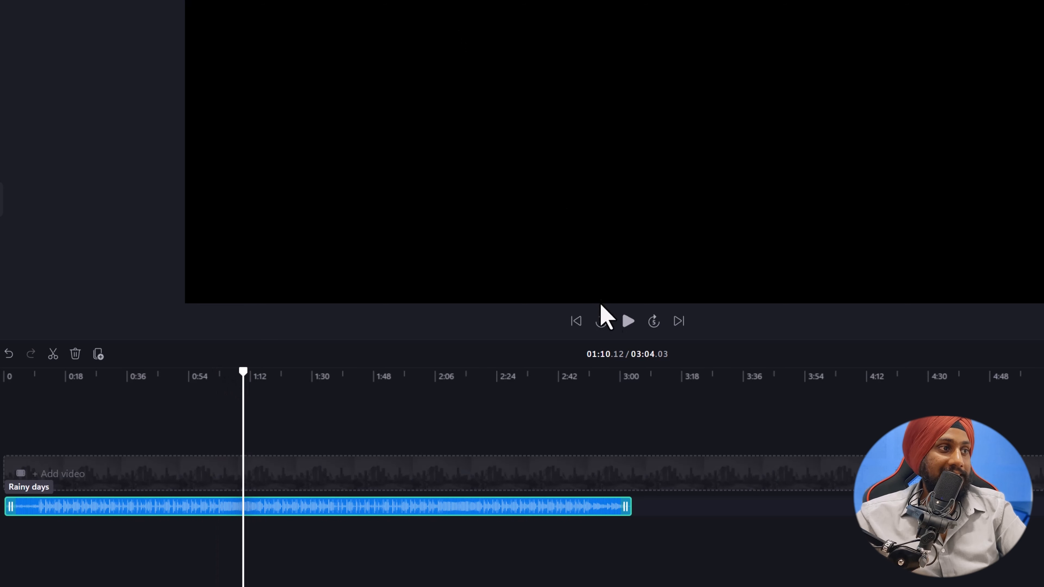
pyautogui.click(629, 323)
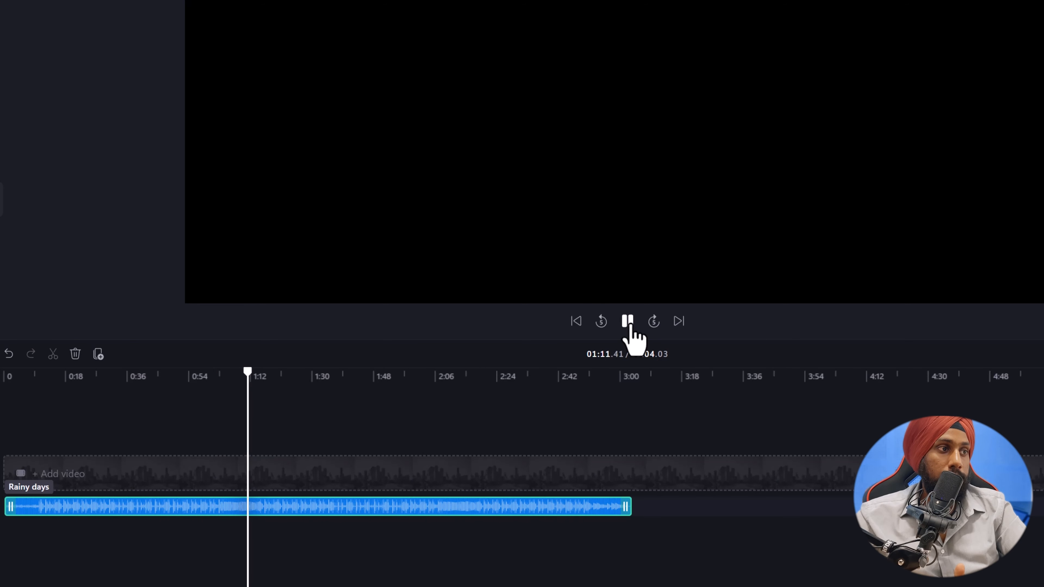
pyautogui.click(628, 322)
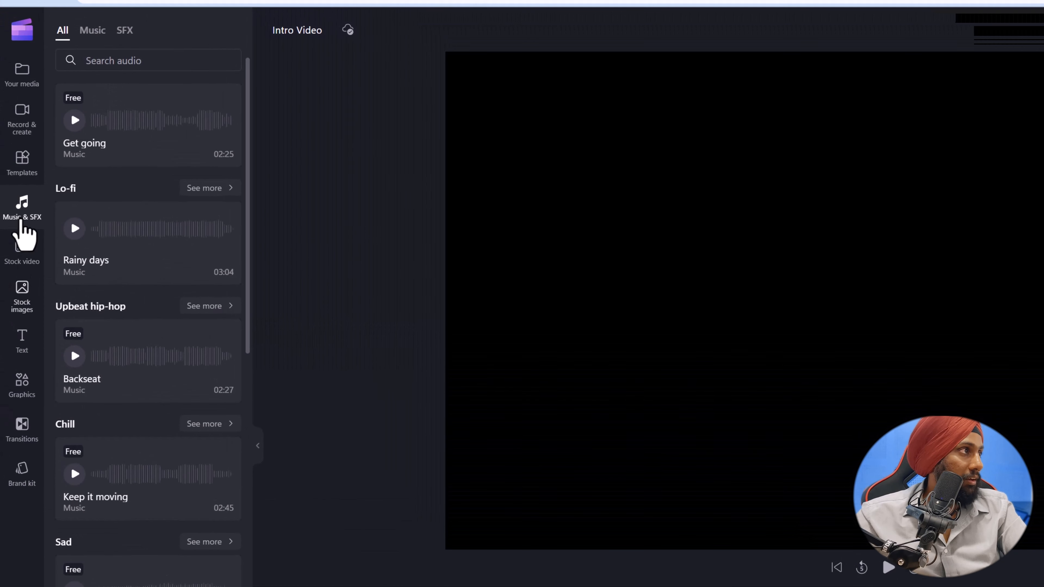
# Search the stock videos for "lo fi" and add the white wireframe grid video to the timeline.
pyautogui.click(22, 252)
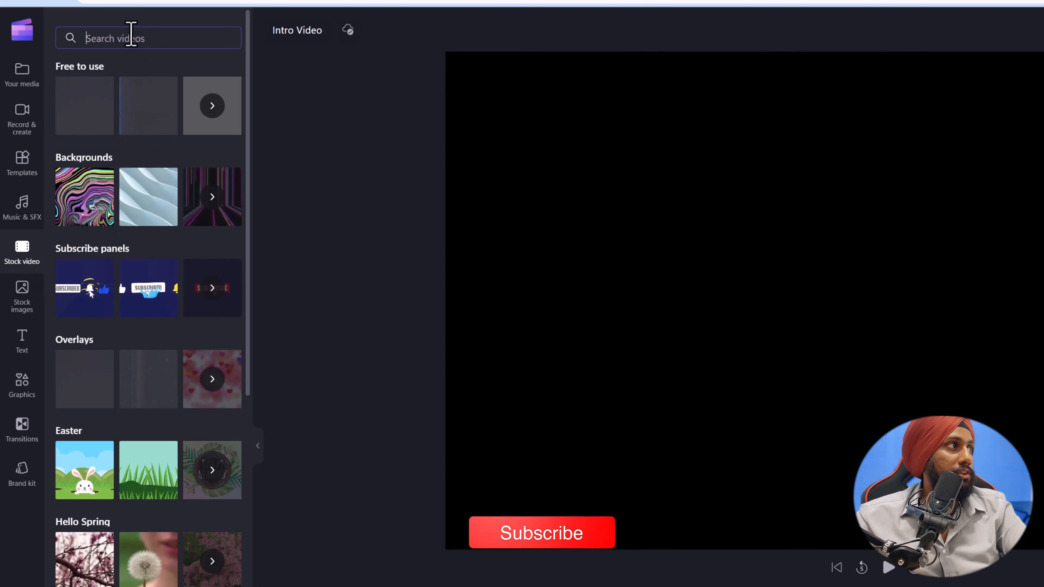
pyautogui.click(131, 36)
pyautogui.write('lo')
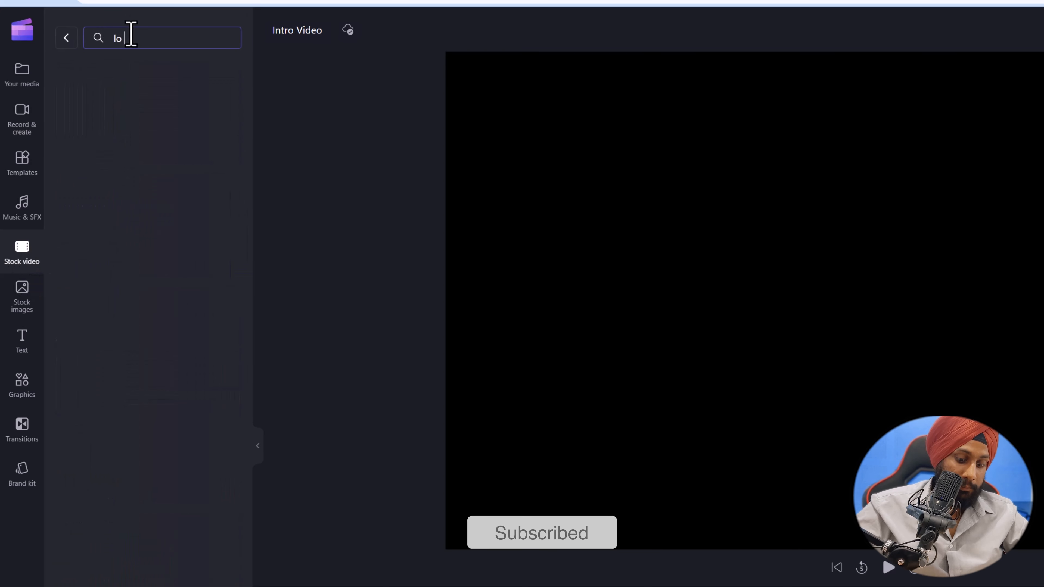
pyautogui.write(' fi')
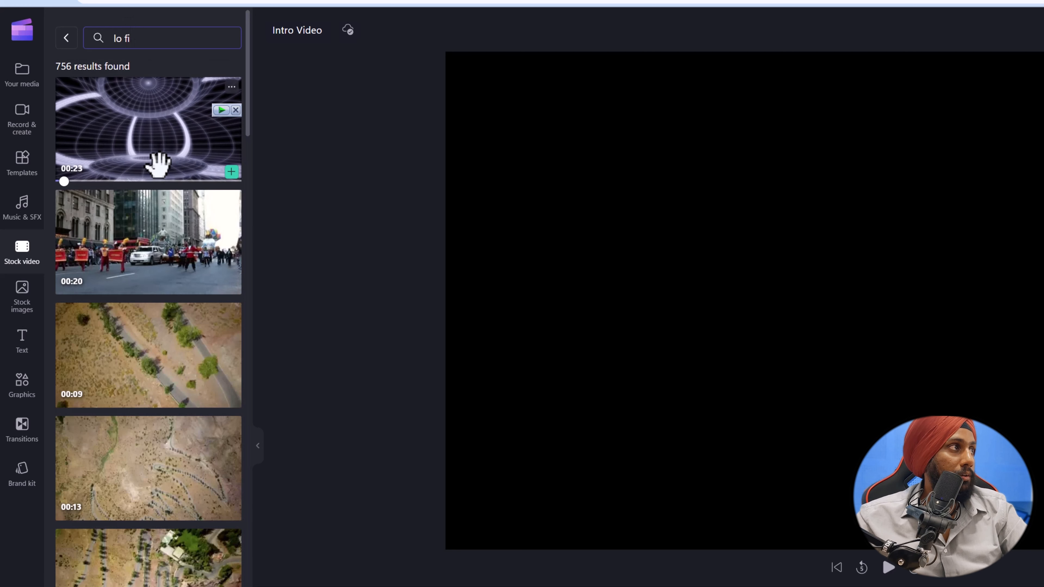
pyautogui.moveTo(172, 145); pyautogui.dragTo(263, 586)
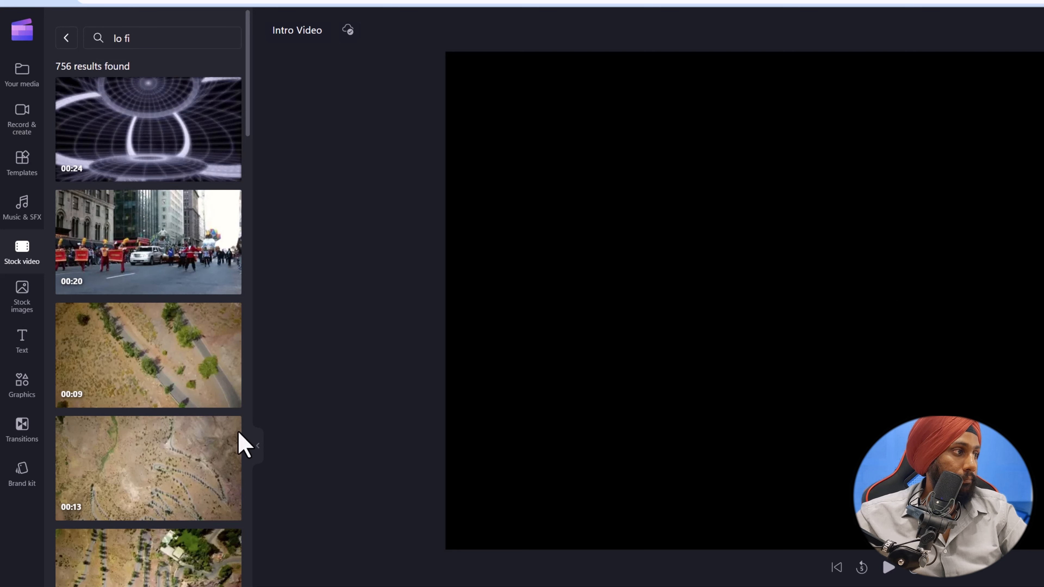
pyautogui.scroll(-10, 152, 407)
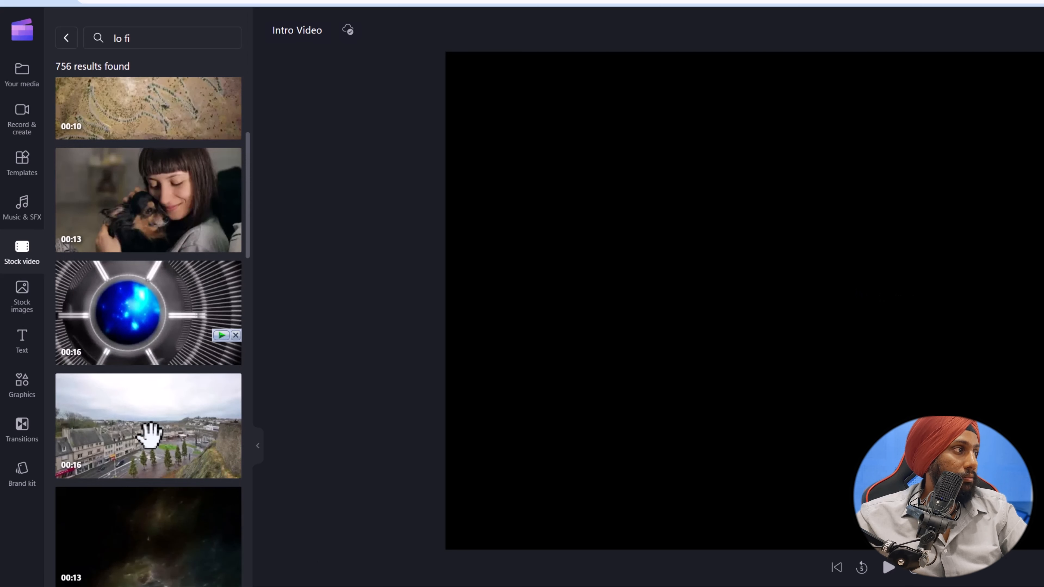
pyautogui.moveTo(158, 333)
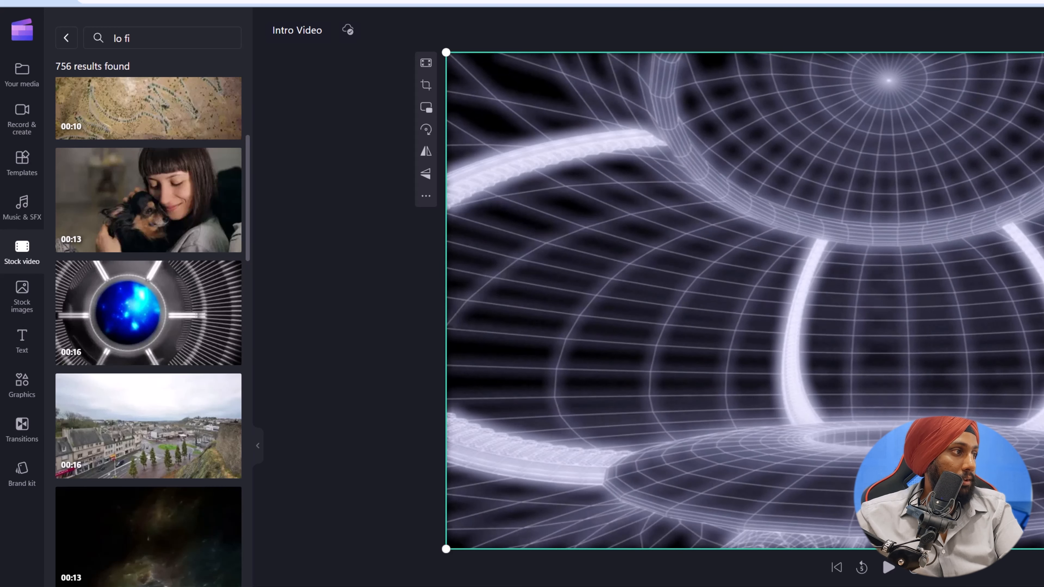
# Add the 13-second Alien sci-fi spaceship stock video to the project's media.
pyautogui.scroll(-5, 191, 392)
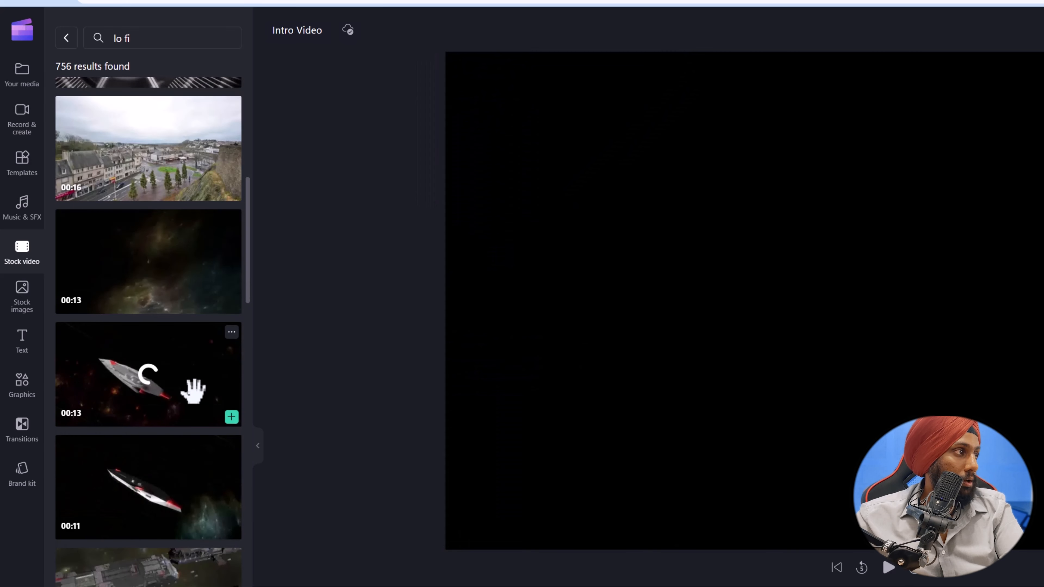
pyautogui.click(201, 425)
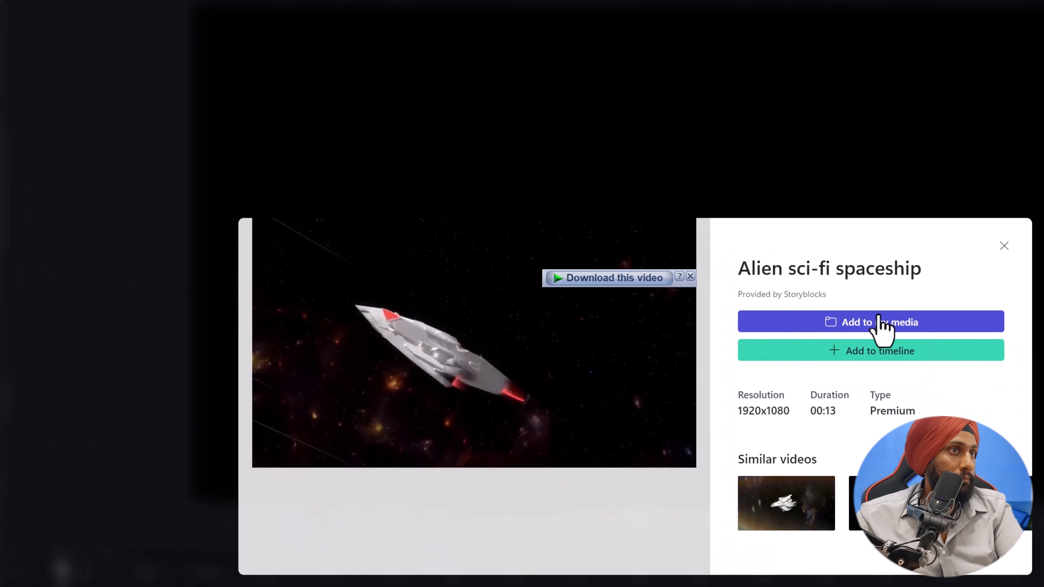
pyautogui.click(878, 322)
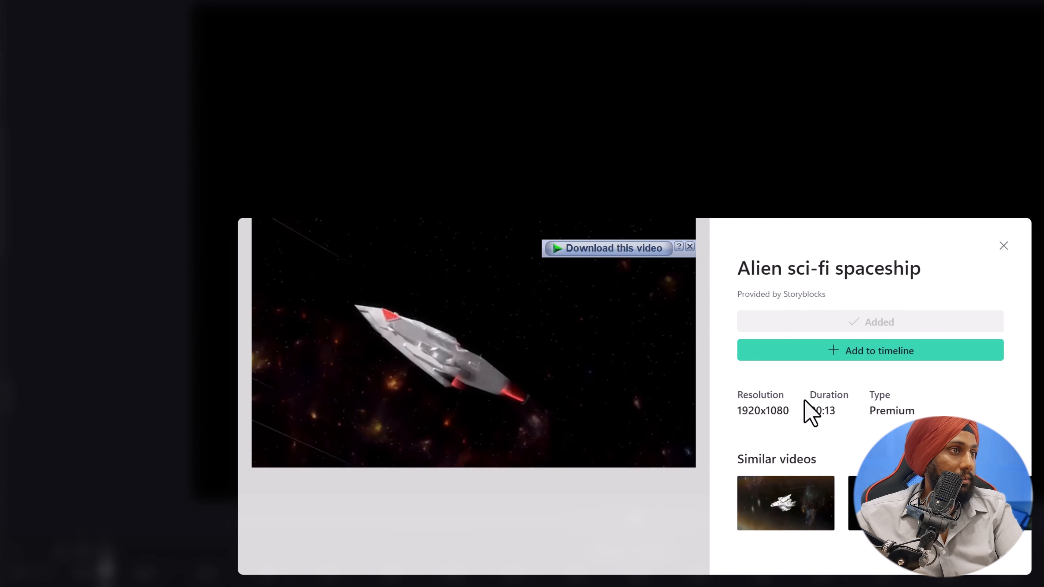
pyautogui.click(1003, 246)
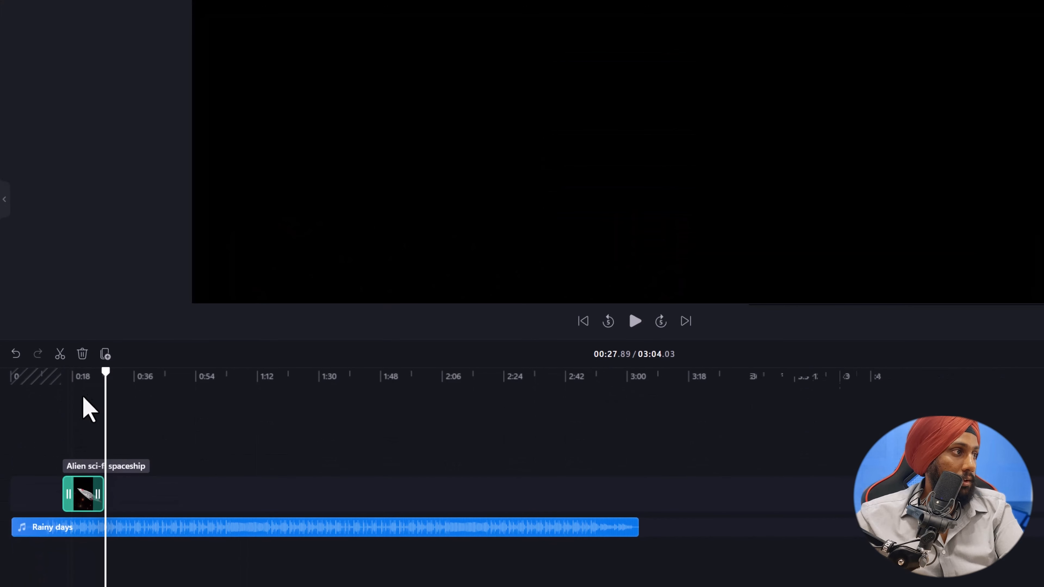
# Move the Alien sci-fi spaceship clip to the very start of the timeline above the Rainy days track.
pyautogui.click(81, 572)
pyautogui.moveTo(78, 374); pyautogui.dragTo(86, 372)
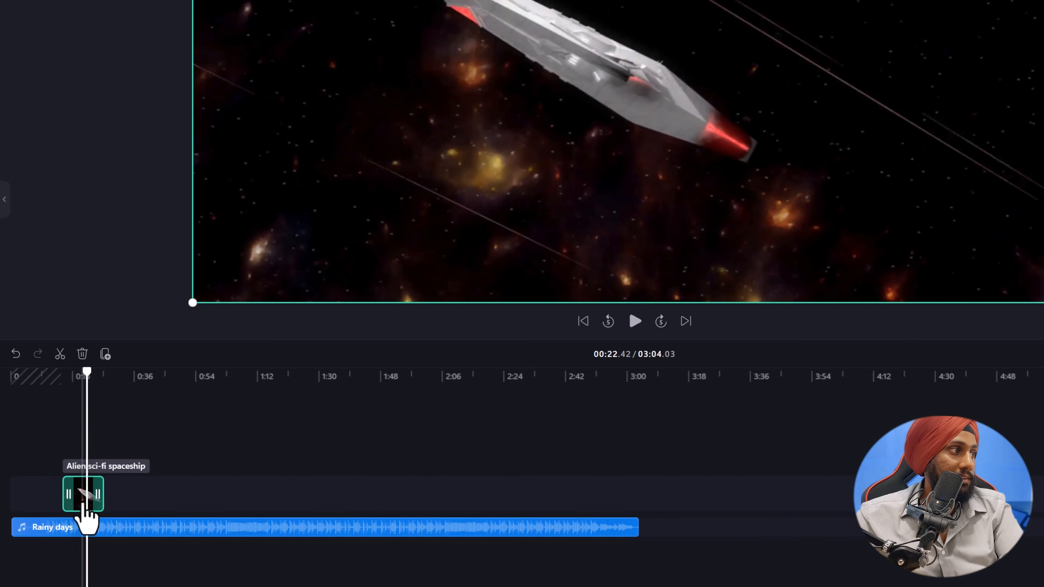
pyautogui.moveTo(80, 499); pyautogui.dragTo(29, 497)
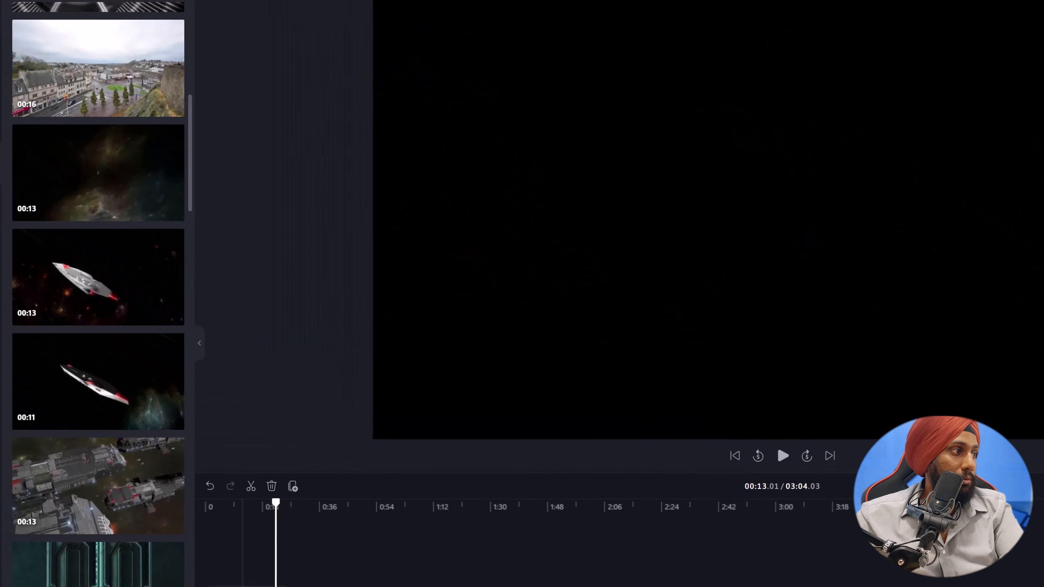
# Add the 12-second Sci-fi spaceship, star ship stock video to the project's media and open the media library.
pyautogui.scroll(-5, 102, 415)
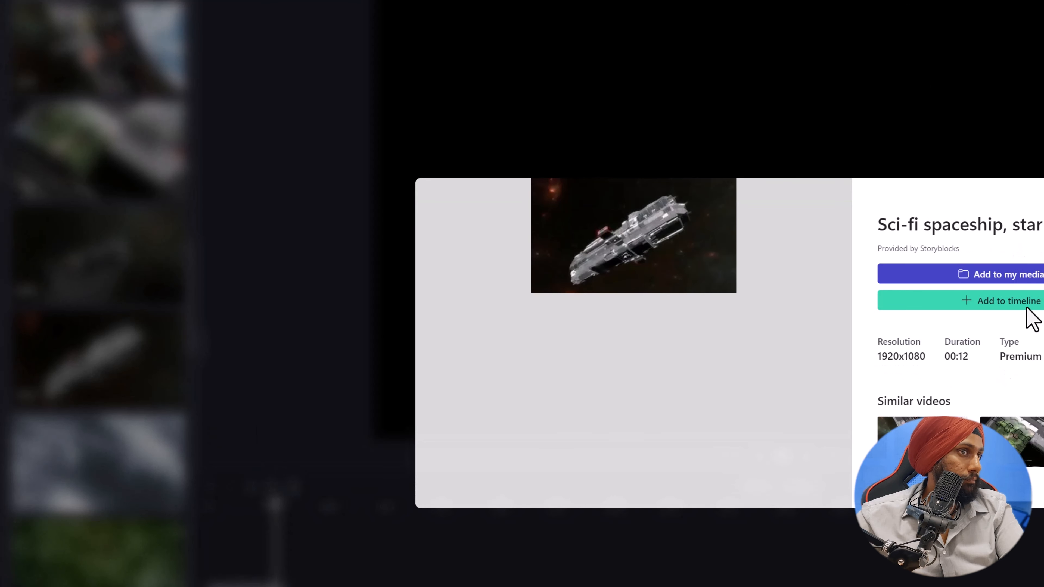
pyautogui.click(986, 275)
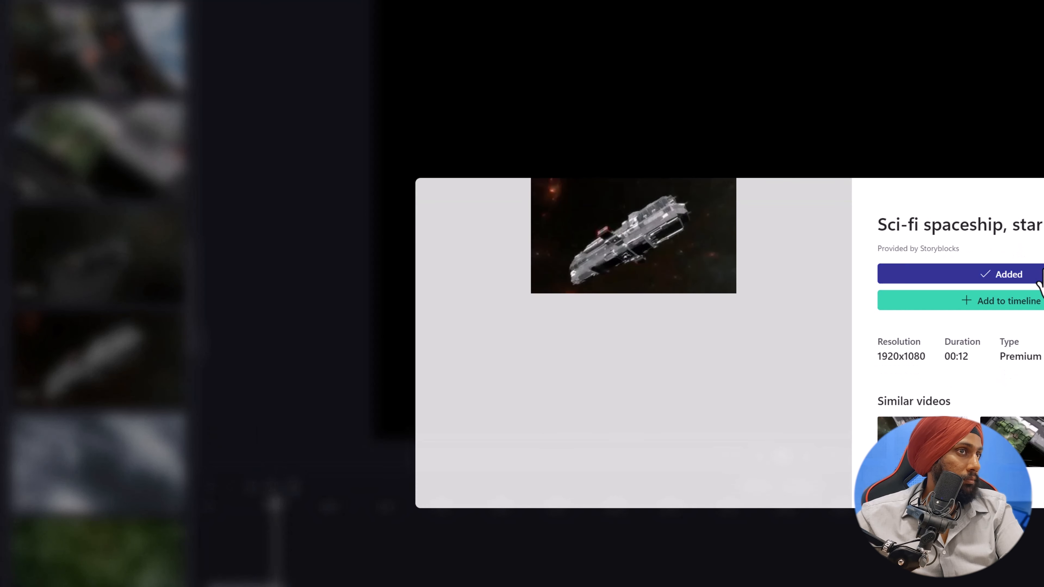
pyautogui.click(396, 272)
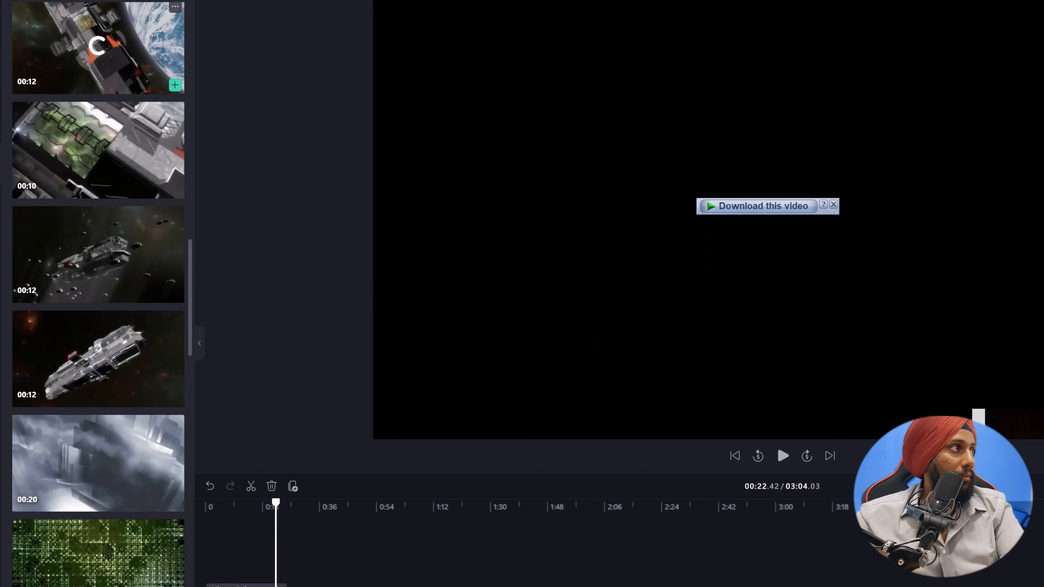
pyautogui.click(1, 5)
pyautogui.moveTo(145, 44)
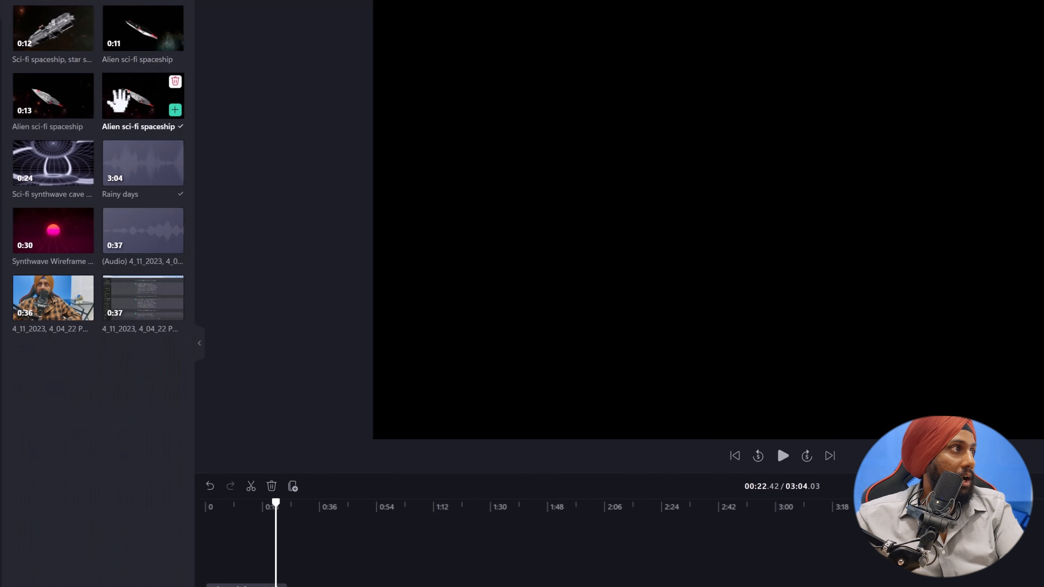
# Place the 13-second and 11-second Alien sci-fi spaceship videos and the Sci-fi spaceship, star ship video in sequence after the first clip.
pyautogui.moveTo(151, 100); pyautogui.dragTo(263, 586)
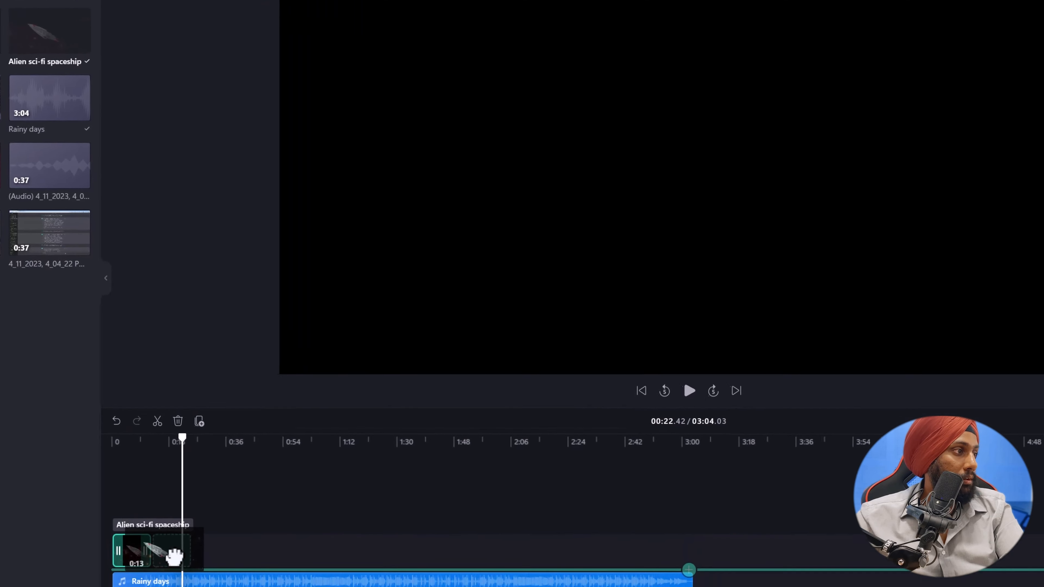
pyautogui.moveTo(112, 519); pyautogui.dragTo(116, 514)
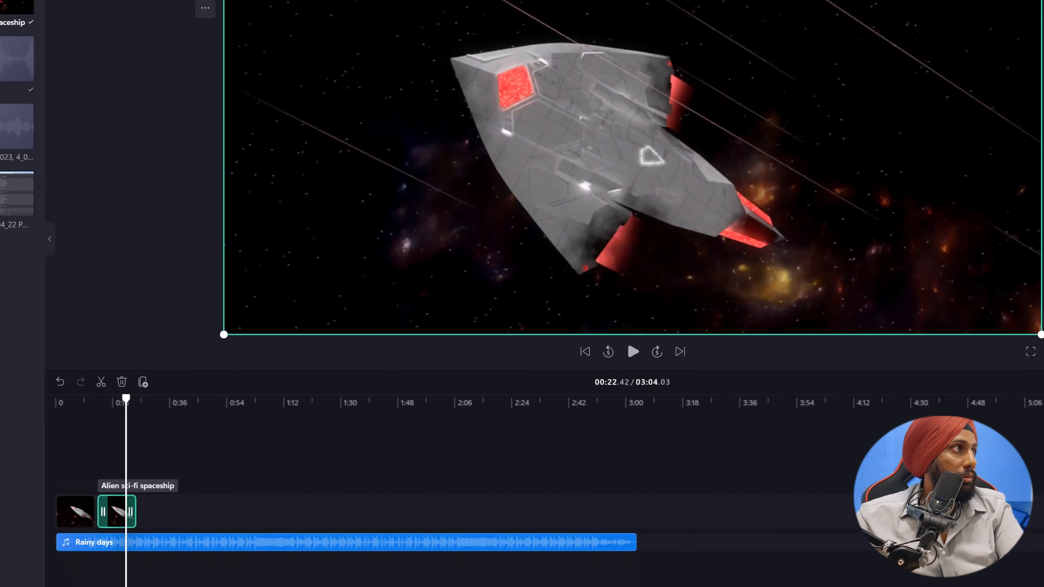
pyautogui.moveTo(0, 69); pyautogui.dragTo(156, 514)
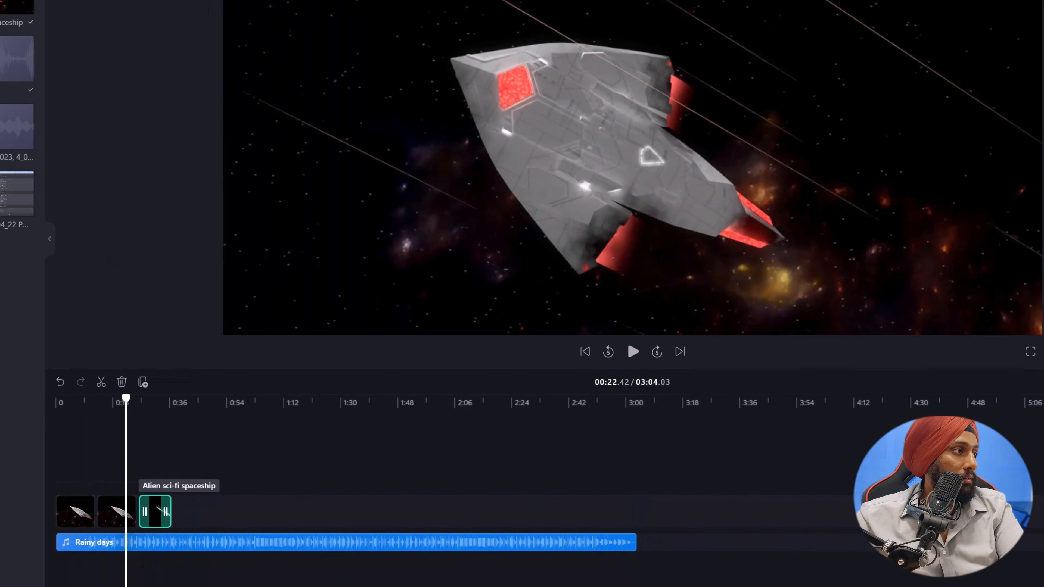
pyautogui.moveTo(0, 128); pyautogui.dragTo(194, 512)
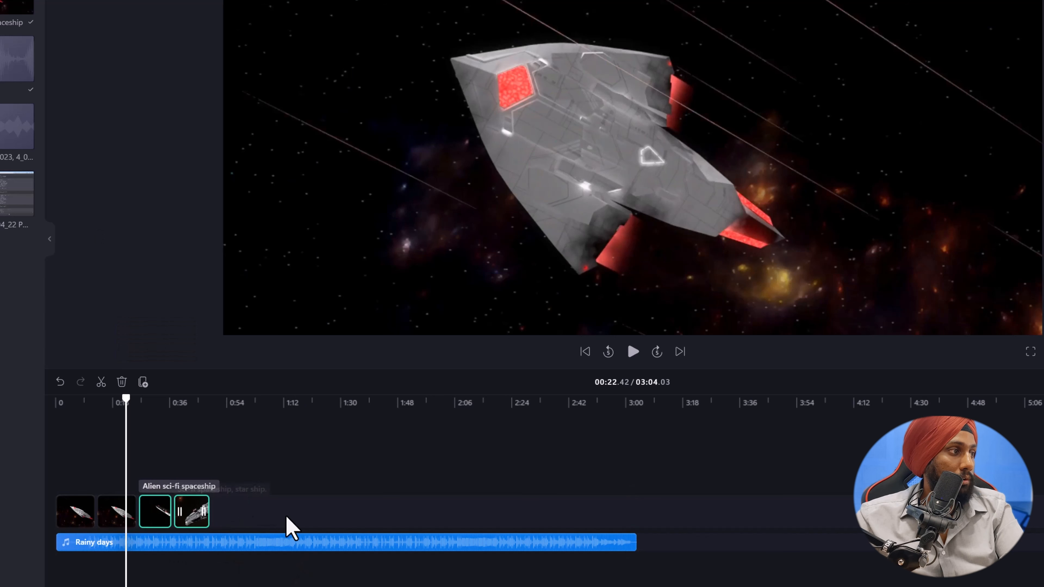
# Select all four spaceship clips and duplicate the set three times to cover the length of the music.
pyautogui.moveTo(290, 519); pyautogui.dragTo(74, 519)
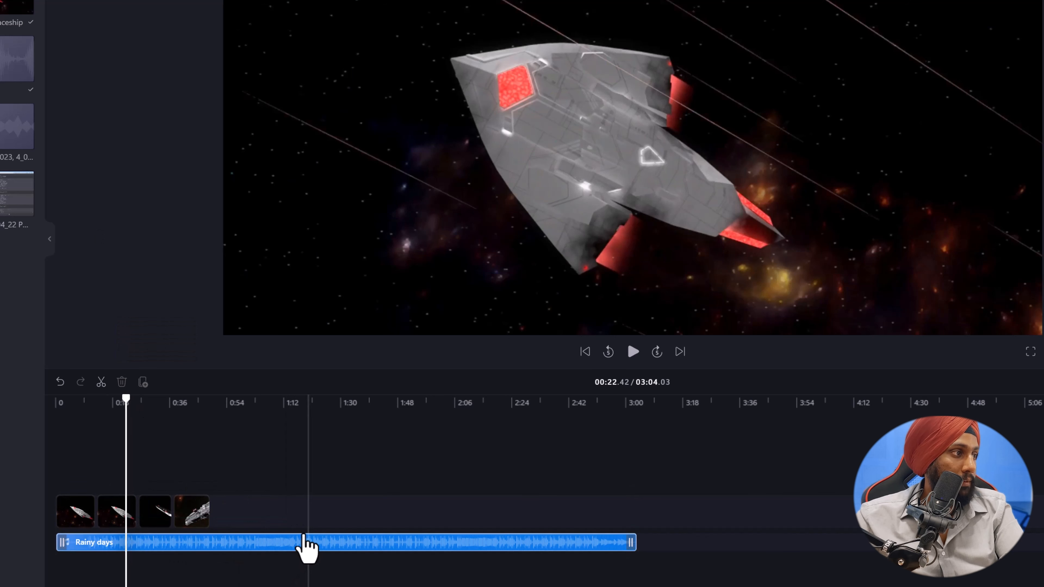
pyautogui.moveTo(280, 505); pyautogui.dragTo(74, 511)
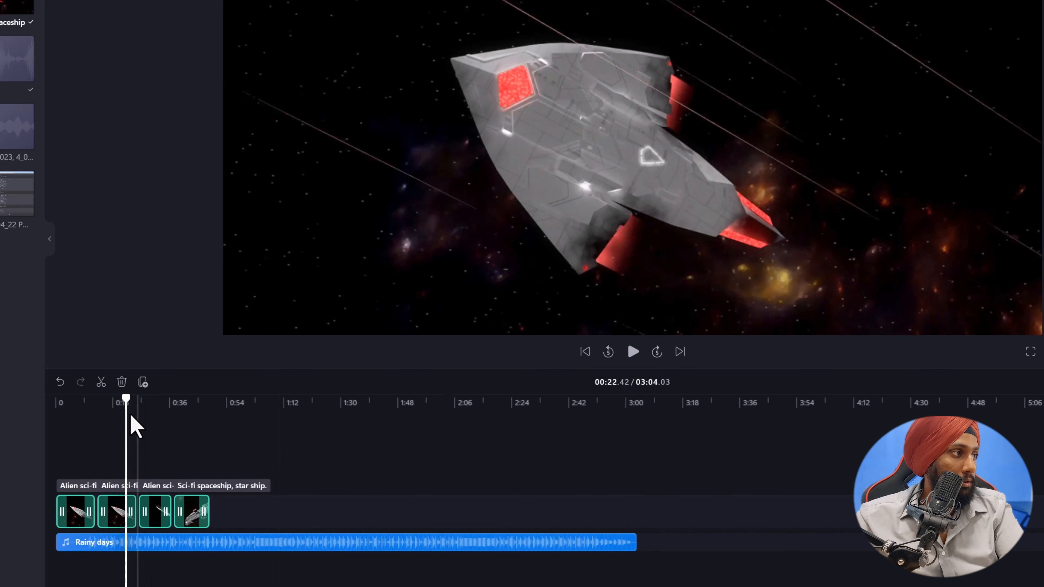
pyautogui.click(143, 381)
pyautogui.click(142, 381)
pyautogui.click(143, 382)
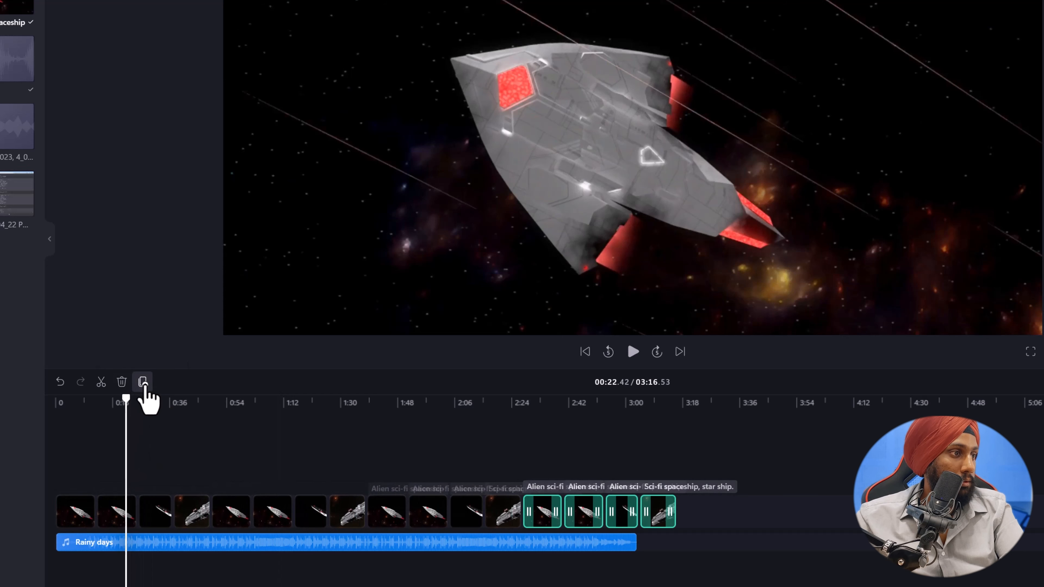
pyautogui.click(704, 560)
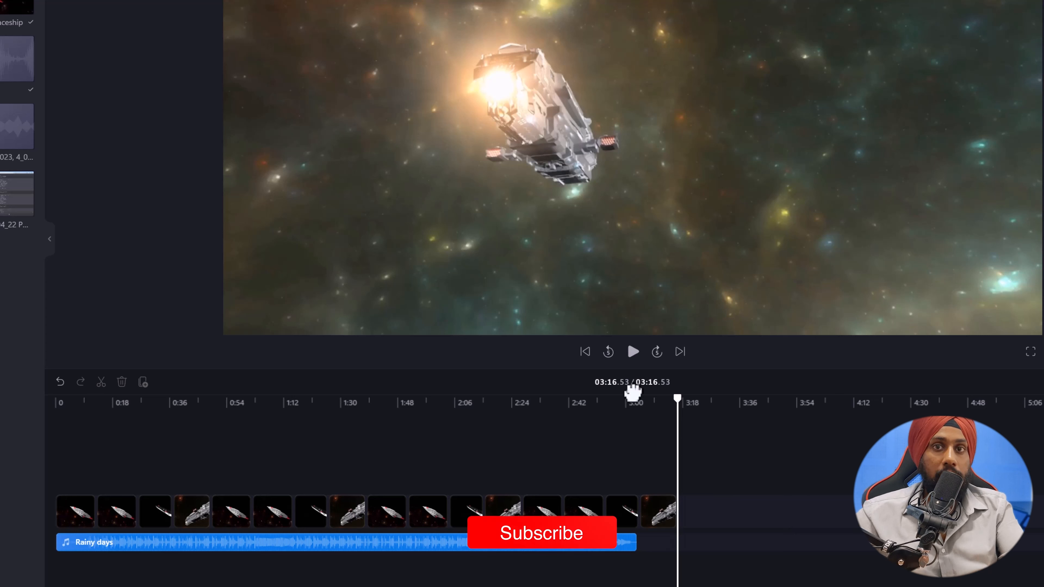
# Delete the last Sci-fi spaceship, star ship clip that runs past the end of the Rainy days track.
pyautogui.click(666, 527)
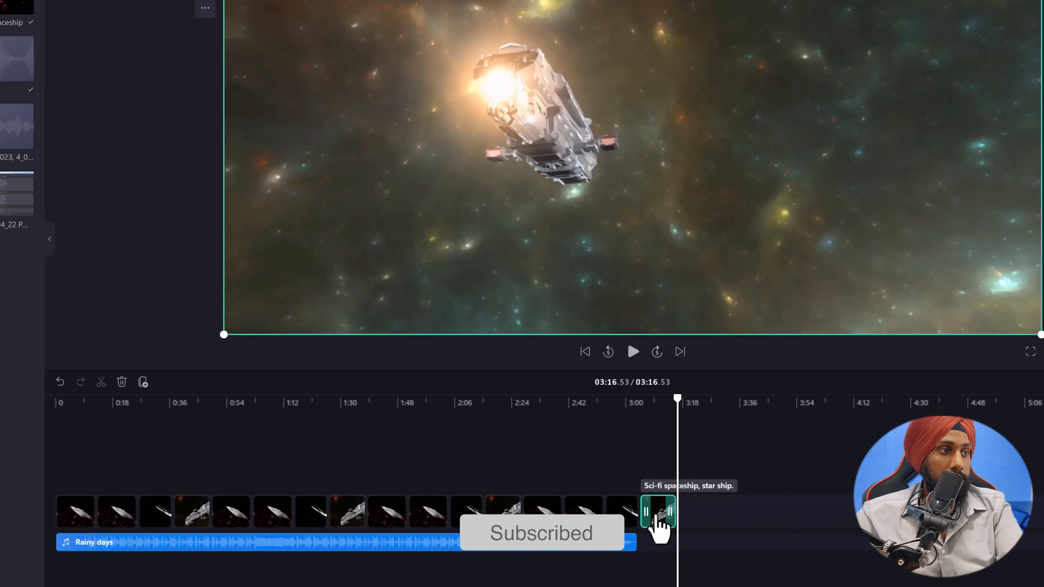
pyautogui.press('Delete')
pyautogui.moveTo(532, 403); pyautogui.dragTo(396, 401)
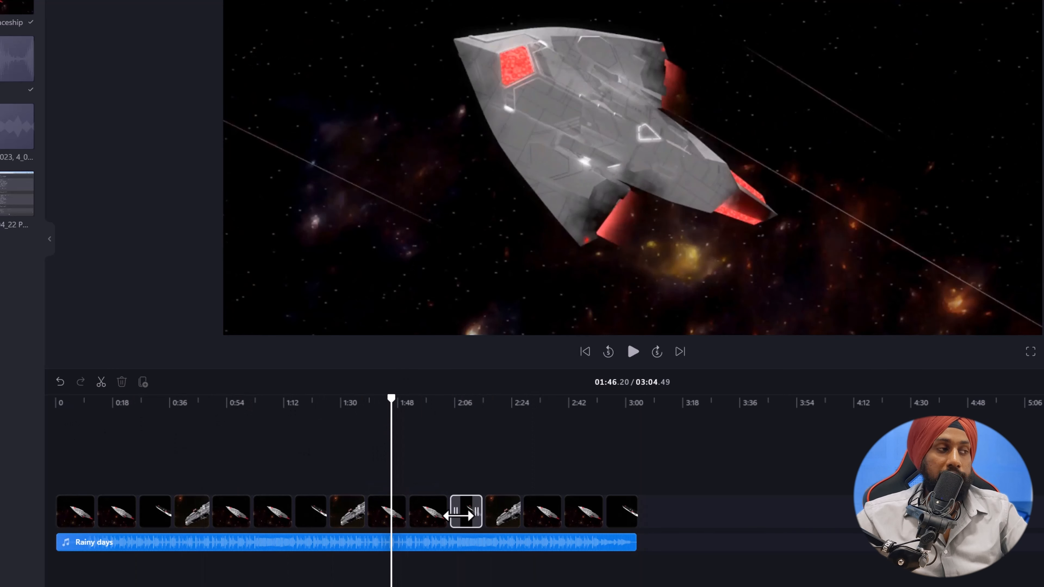
# Add the Audio visualizer from the Frames & overlays graphics to a track above the spaceship clips near the timeline's start.
pyautogui.click(294, 548)
pyautogui.click(34, 347)
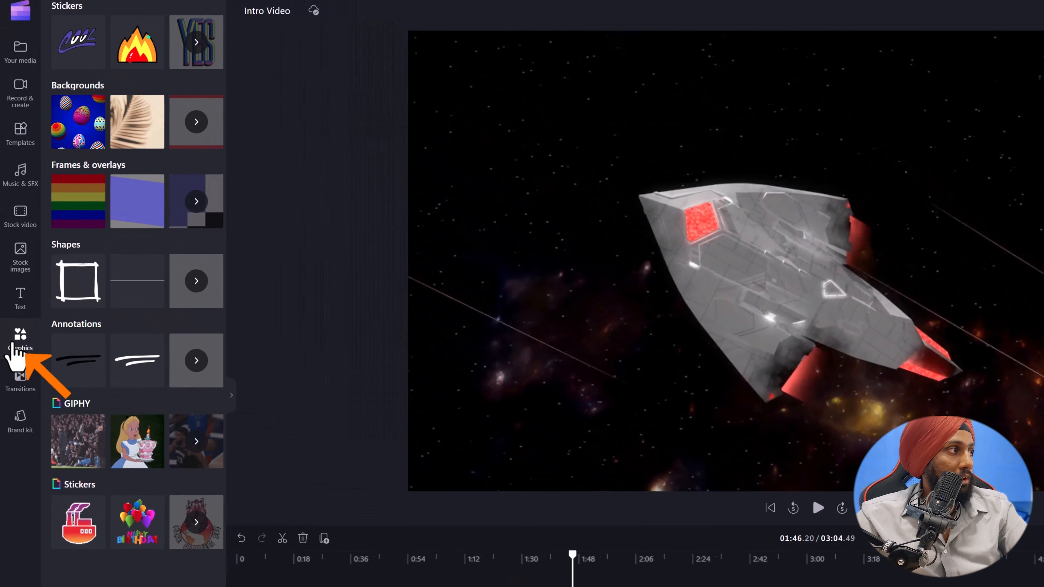
pyautogui.click(19, 341)
pyautogui.click(20, 344)
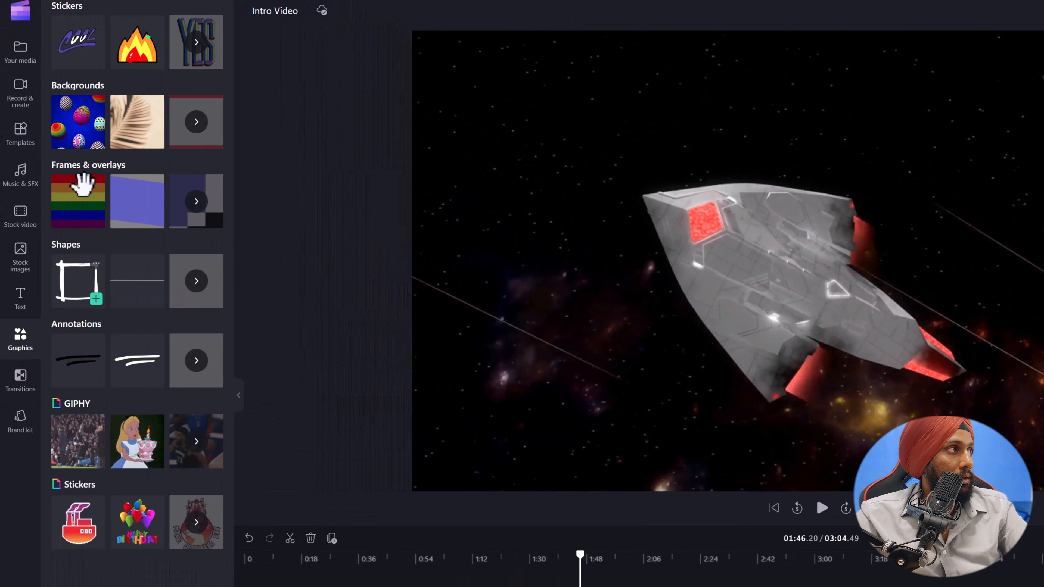
pyautogui.click(202, 205)
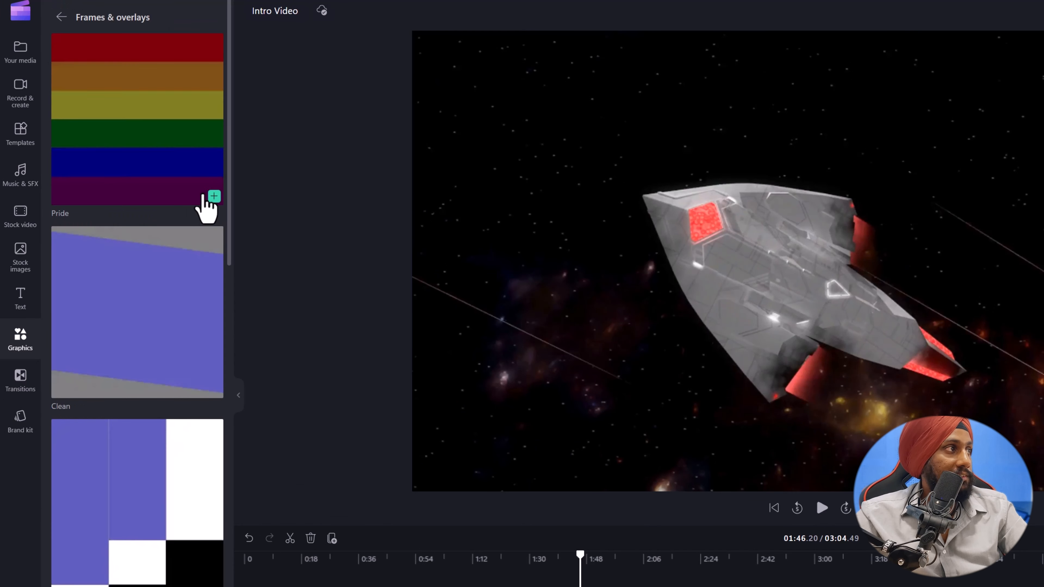
pyautogui.scroll(-10, 128, 331)
pyautogui.scroll(-15, 138, 346)
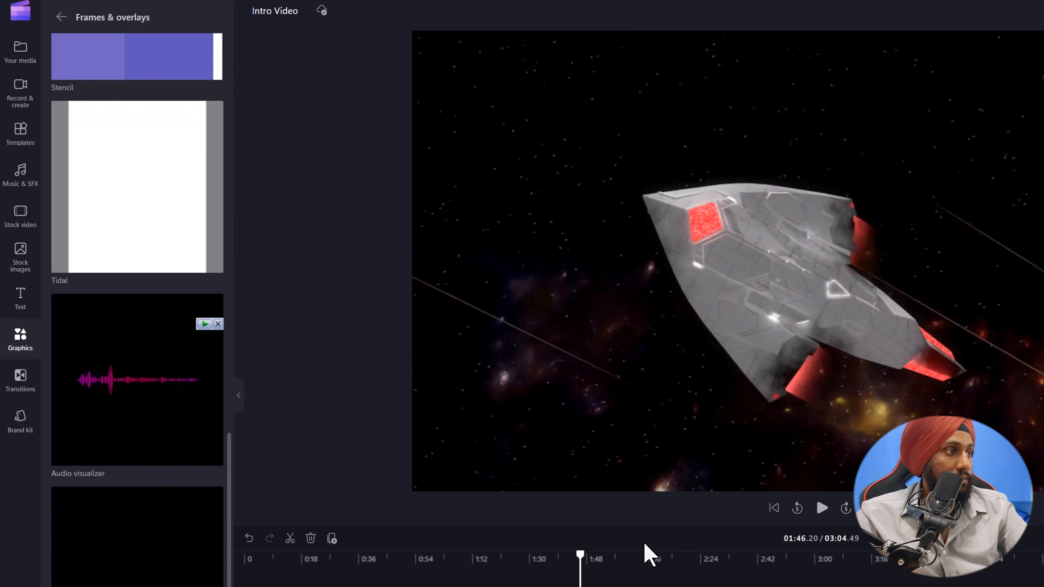
pyautogui.moveTo(177, 385); pyautogui.dragTo(436, 585)
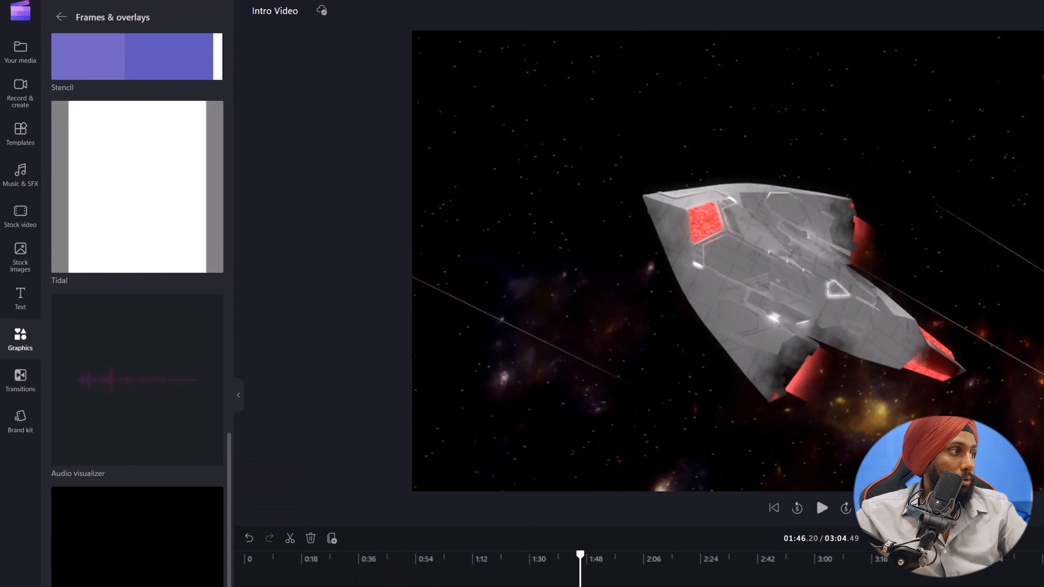
pyautogui.moveTo(263, 586); pyautogui.dragTo(257, 586)
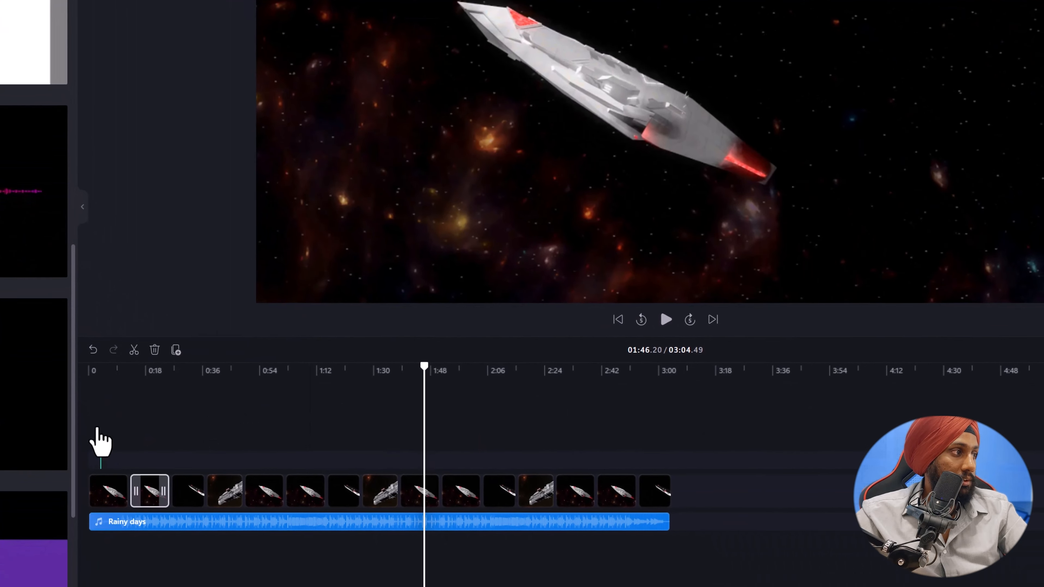
pyautogui.click(258, 560)
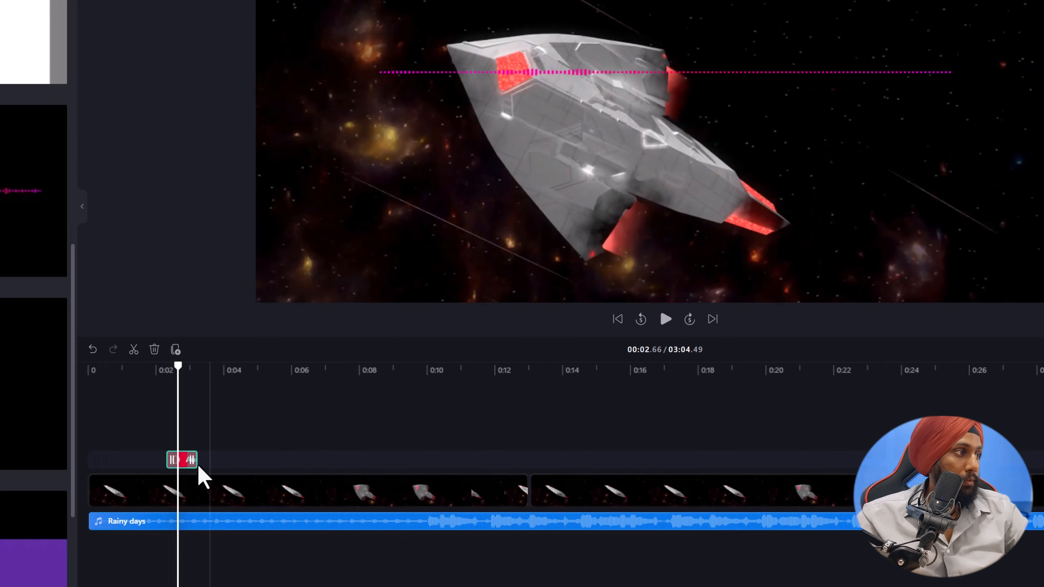
# Stretch the Audio visualizer from the start of the timeline across the spaceship clips and music.
pyautogui.moveTo(198, 459); pyautogui.dragTo(1043, 453)
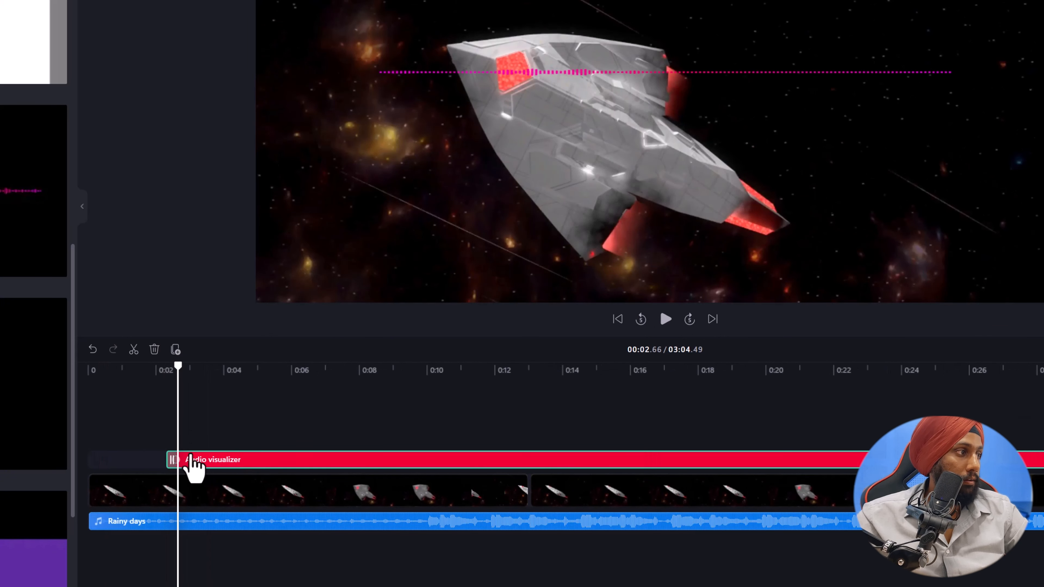
pyautogui.moveTo(173, 459); pyautogui.dragTo(87, 459)
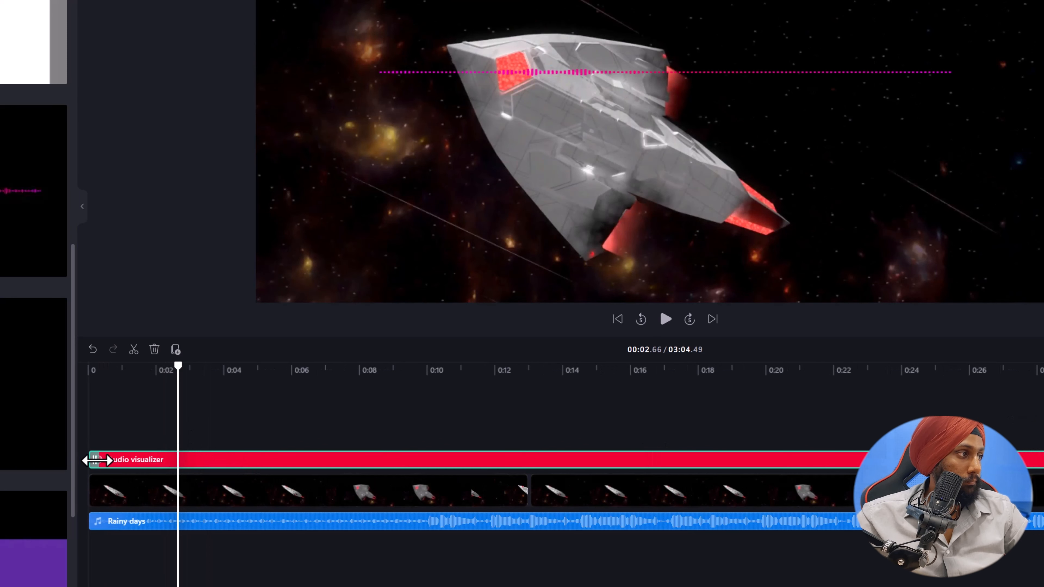
pyautogui.rightClick(95, 460)
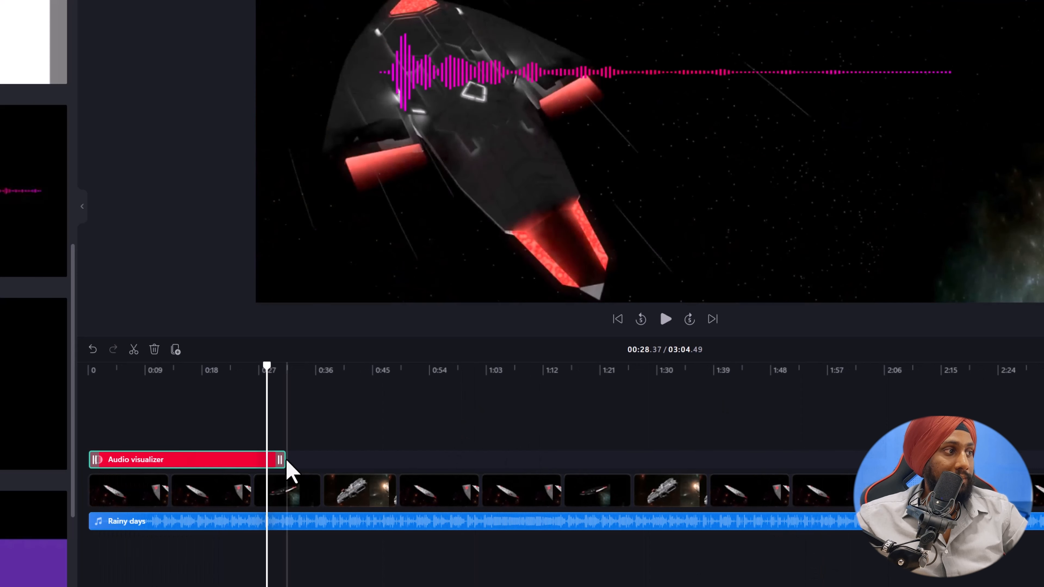
pyautogui.moveTo(287, 464); pyautogui.dragTo(722, 466)
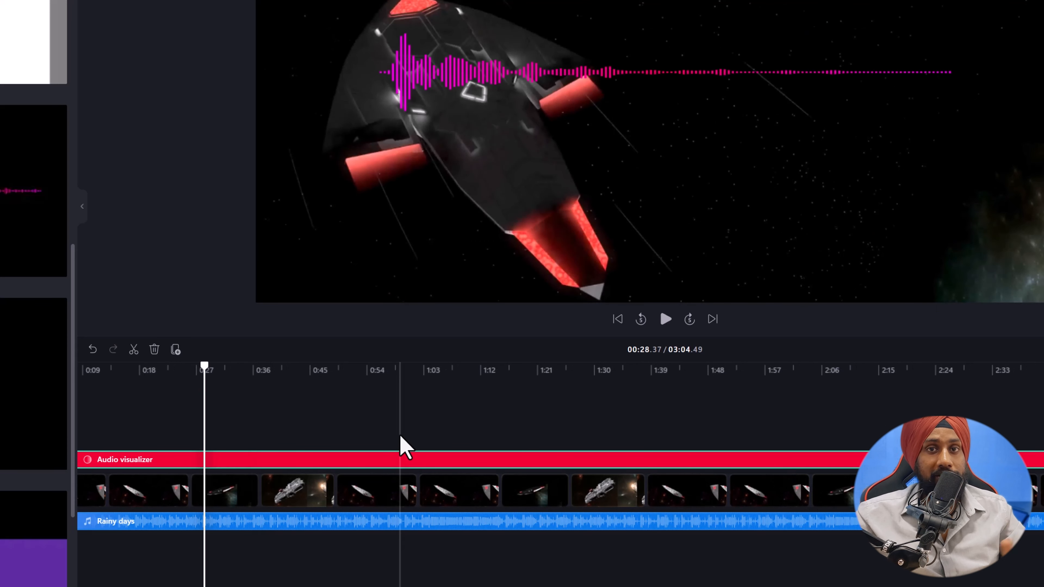
# Select the Audio visualizer overlay on the timeline and look through the available choices for its outer colour.
pyautogui.click(735, 88)
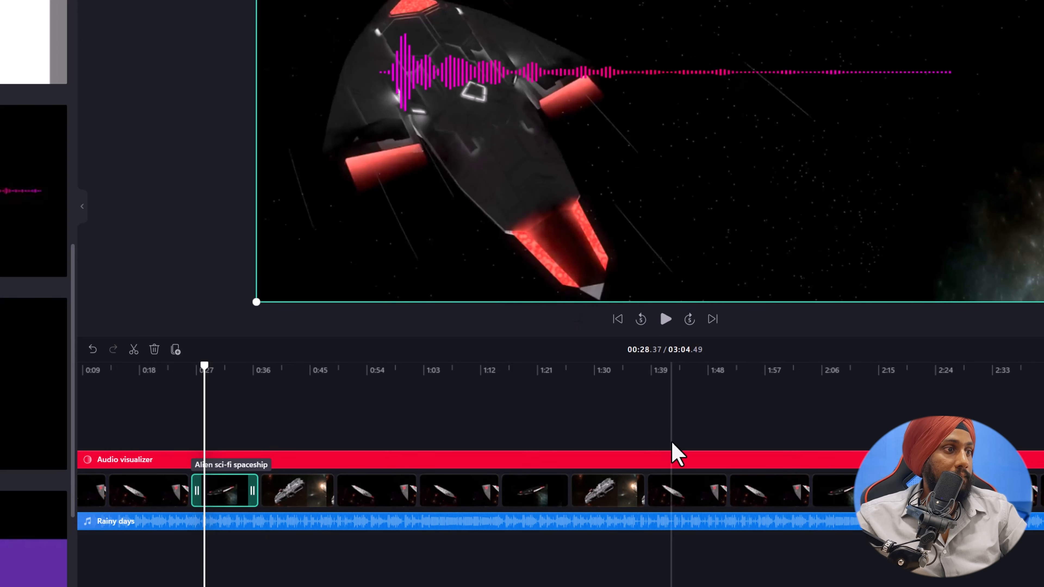
pyautogui.click(675, 458)
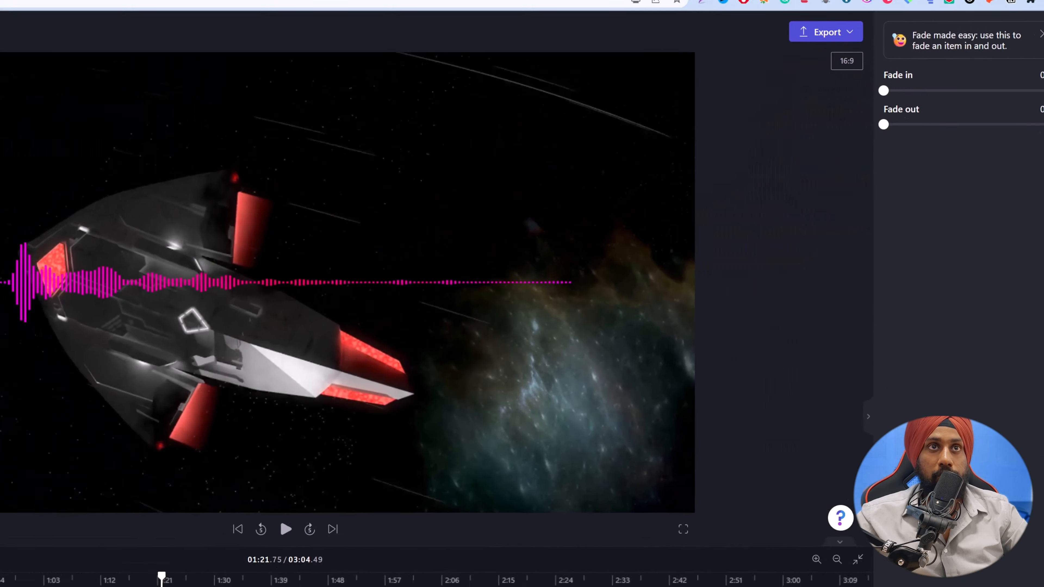
pyautogui.click(1028, 116)
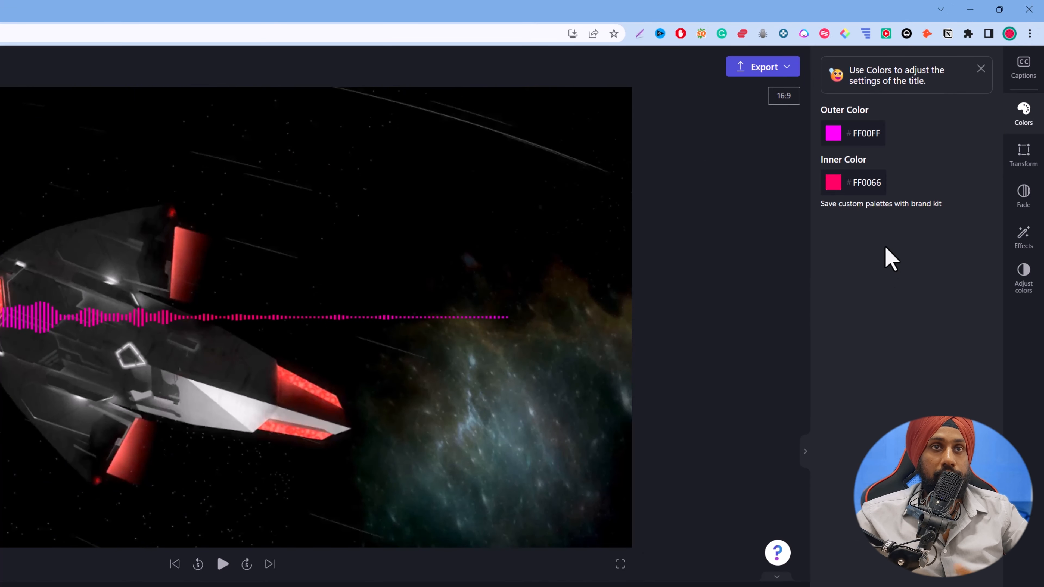
pyautogui.click(834, 136)
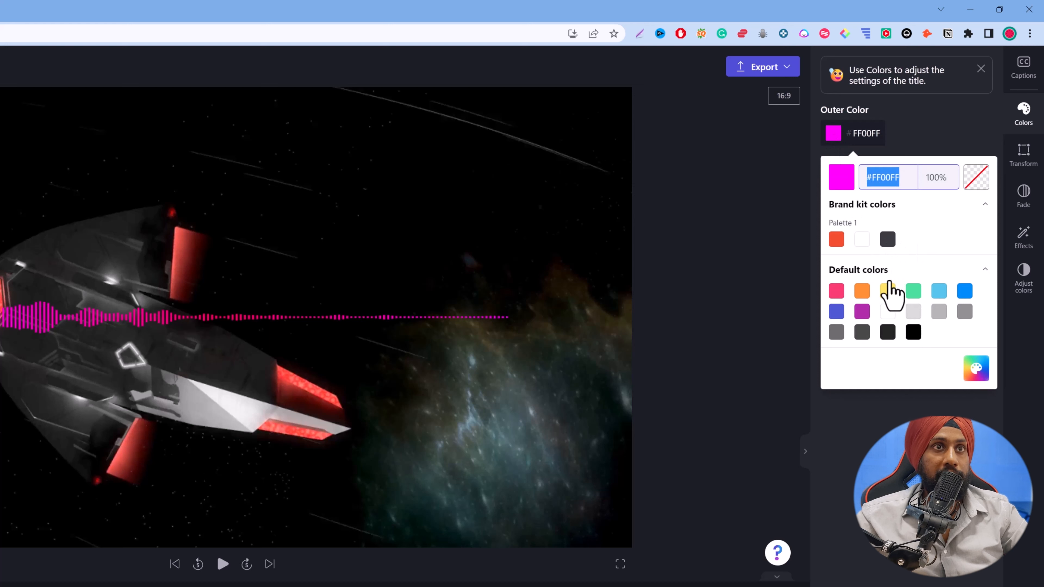
pyautogui.click(859, 491)
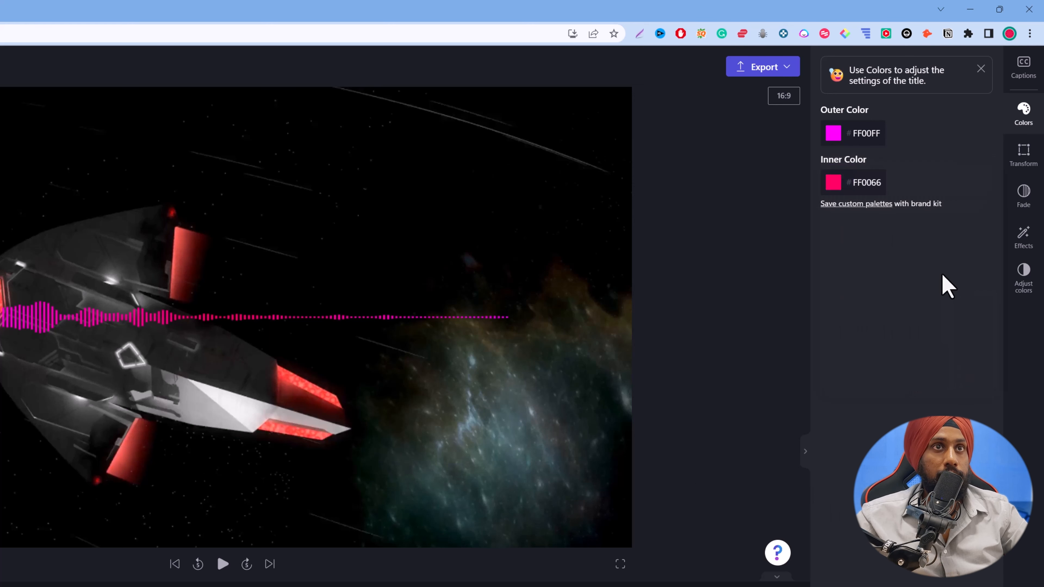
# Try the Audio visualizer at the frame's lower-right and middle-right positions, and place it at the bottom centre.
pyautogui.click(1030, 162)
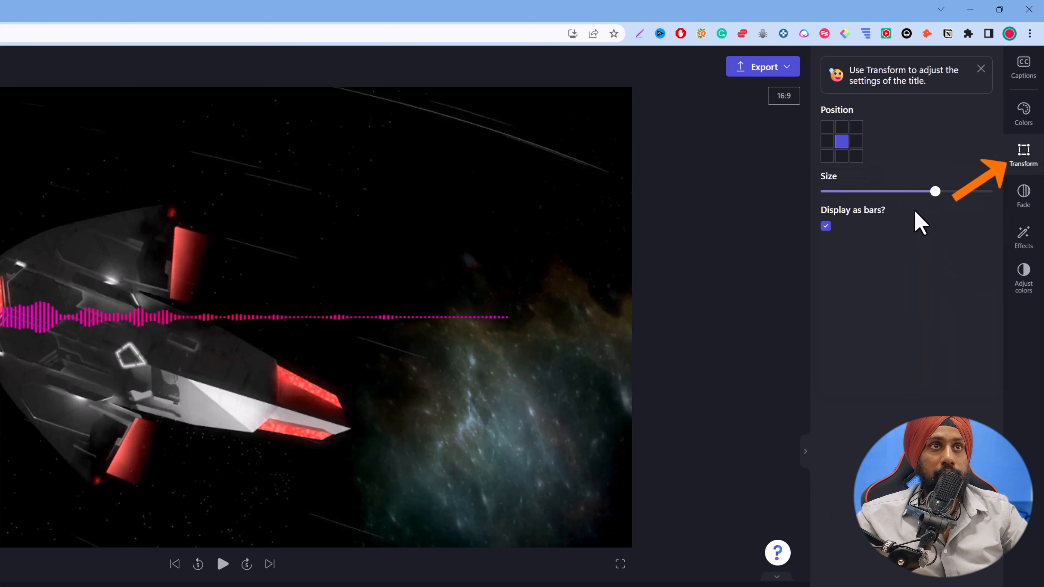
pyautogui.click(842, 156)
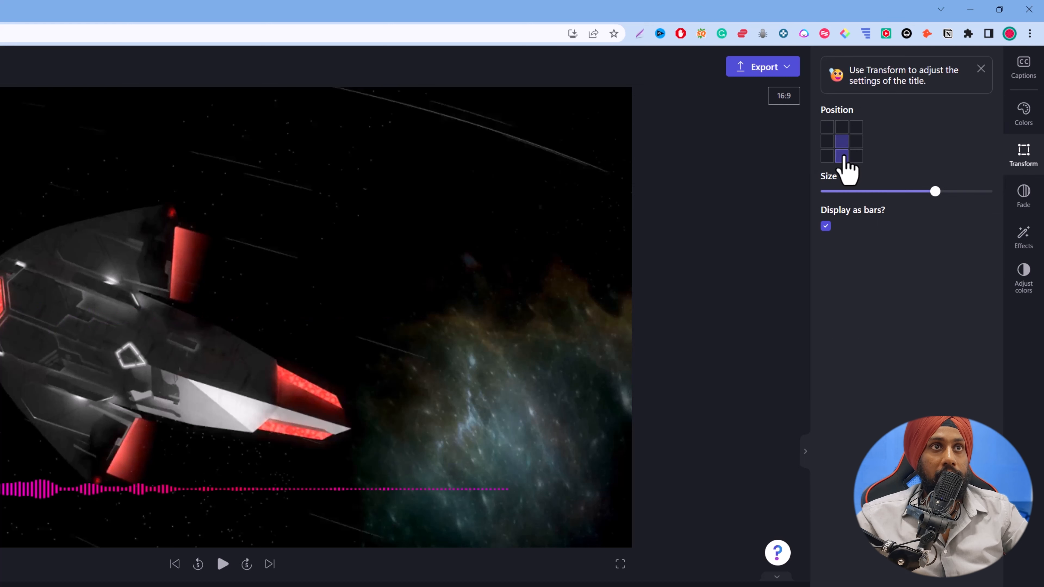
pyautogui.click(857, 157)
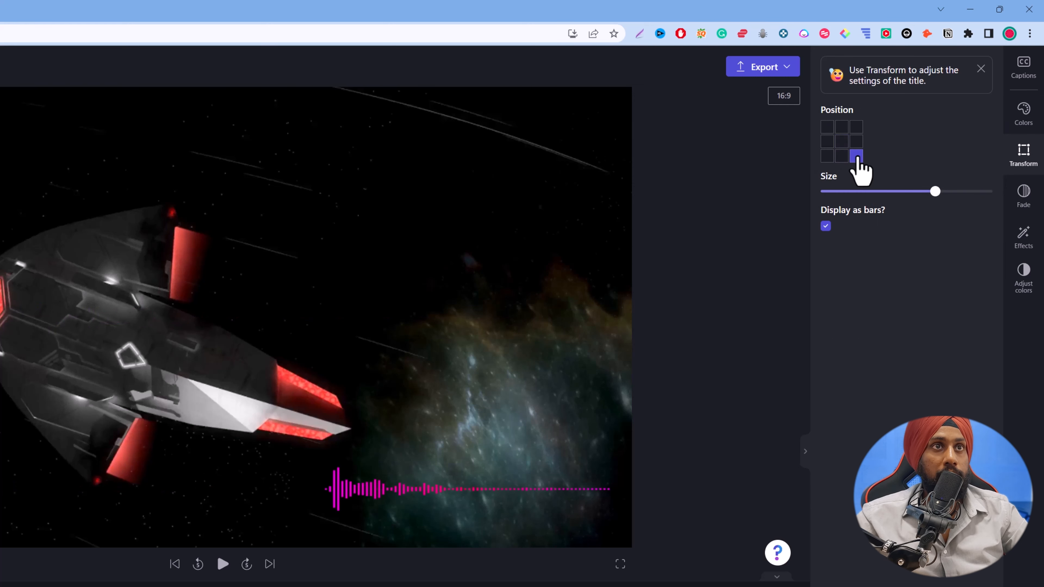
pyautogui.click(857, 142)
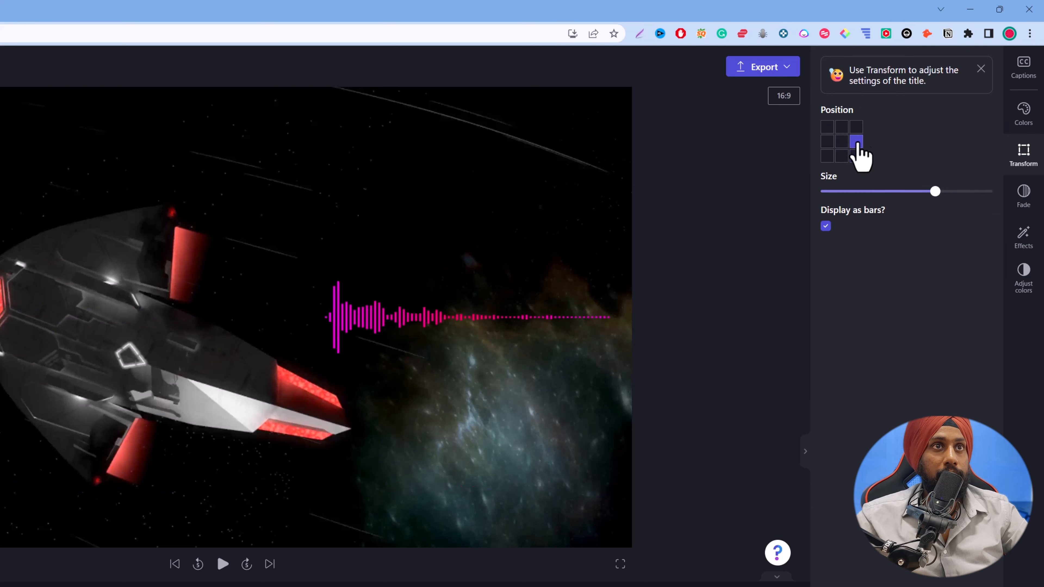
pyautogui.click(842, 157)
# Play the video with the visualizer's bar display turned off, and restore the bars.
pyautogui.click(825, 226)
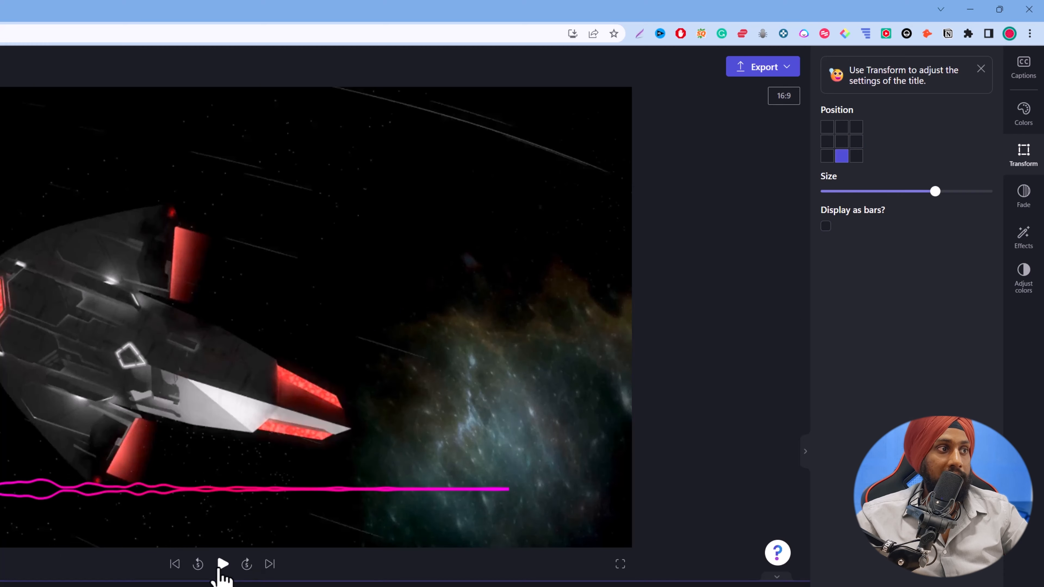
pyautogui.click(222, 564)
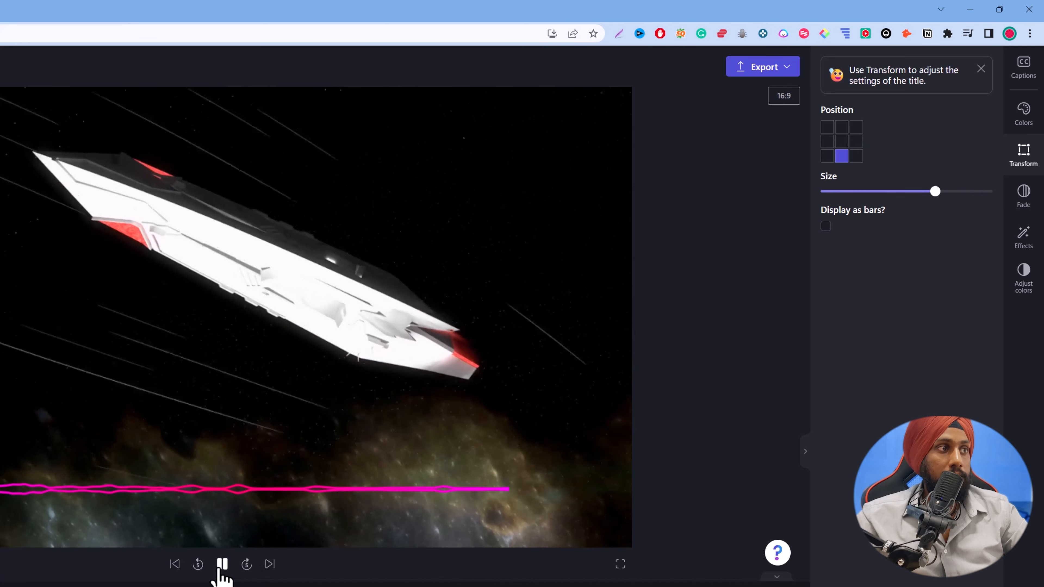
pyautogui.click(223, 564)
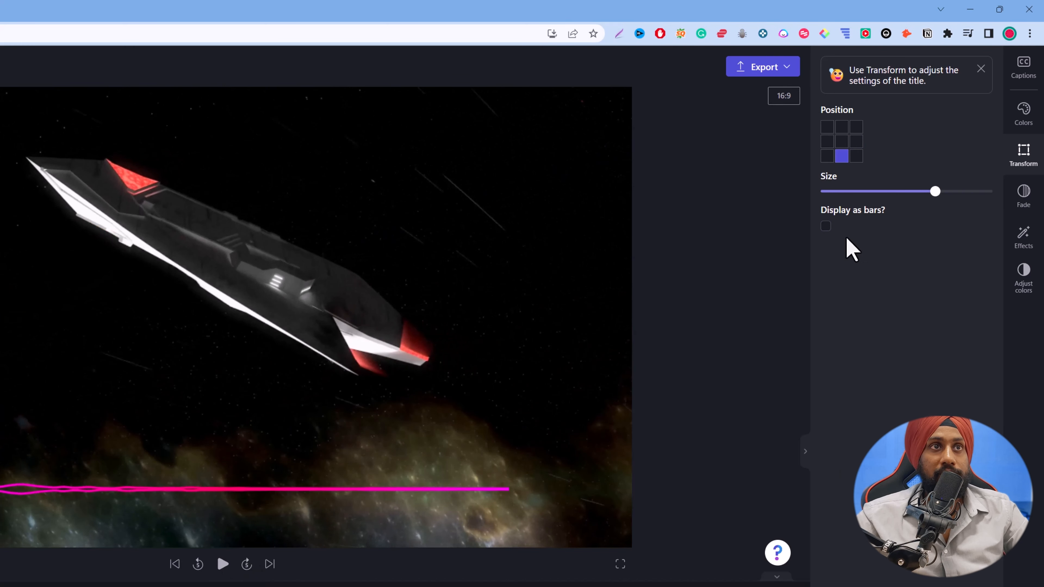
pyautogui.click(826, 226)
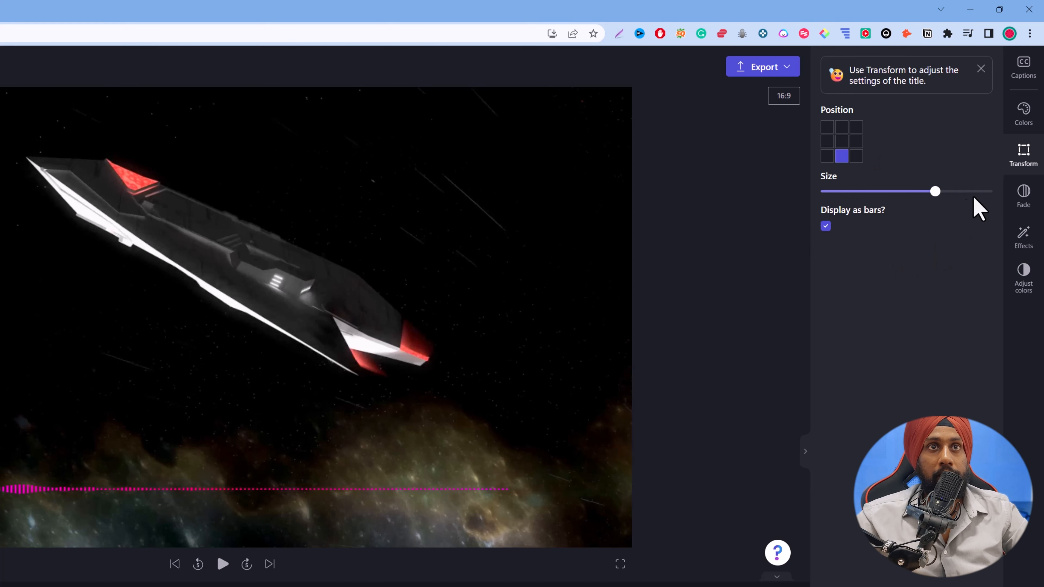
# Try the VHS effect on the Audio visualizer and set its effect back to None.
pyautogui.click(1023, 194)
pyautogui.click(1021, 243)
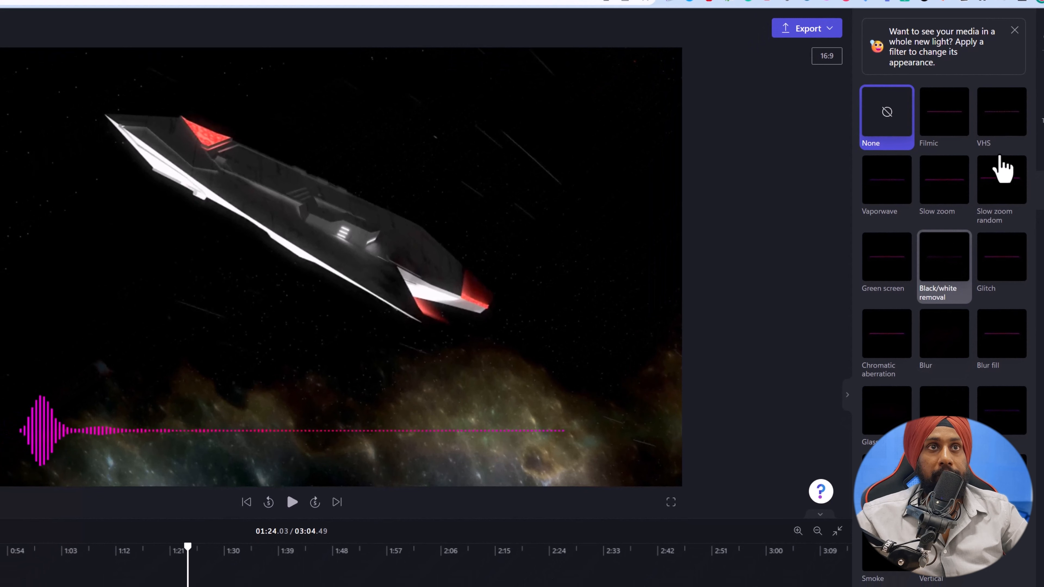
pyautogui.click(963, 175)
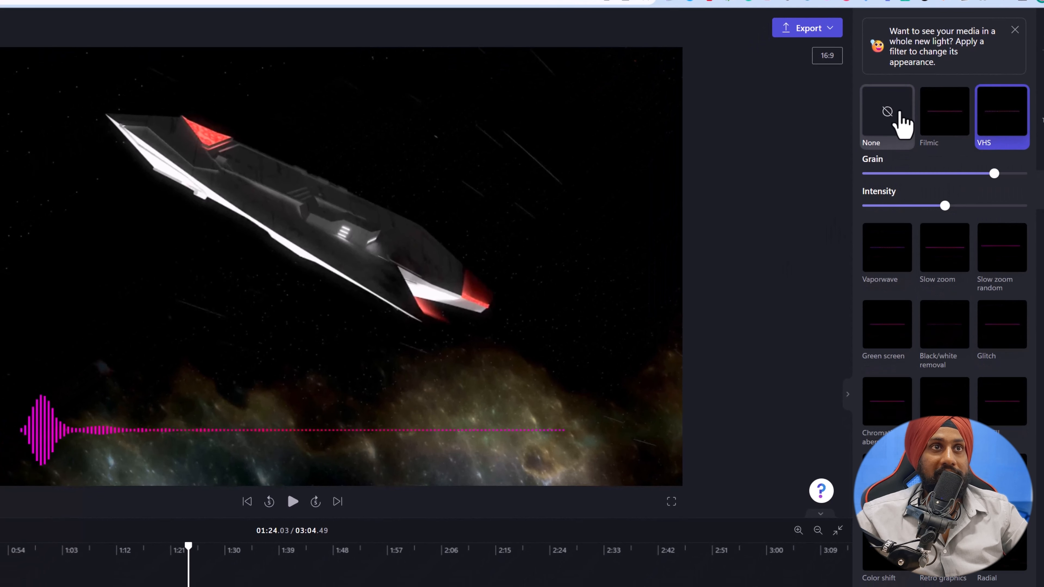
pyautogui.click(887, 124)
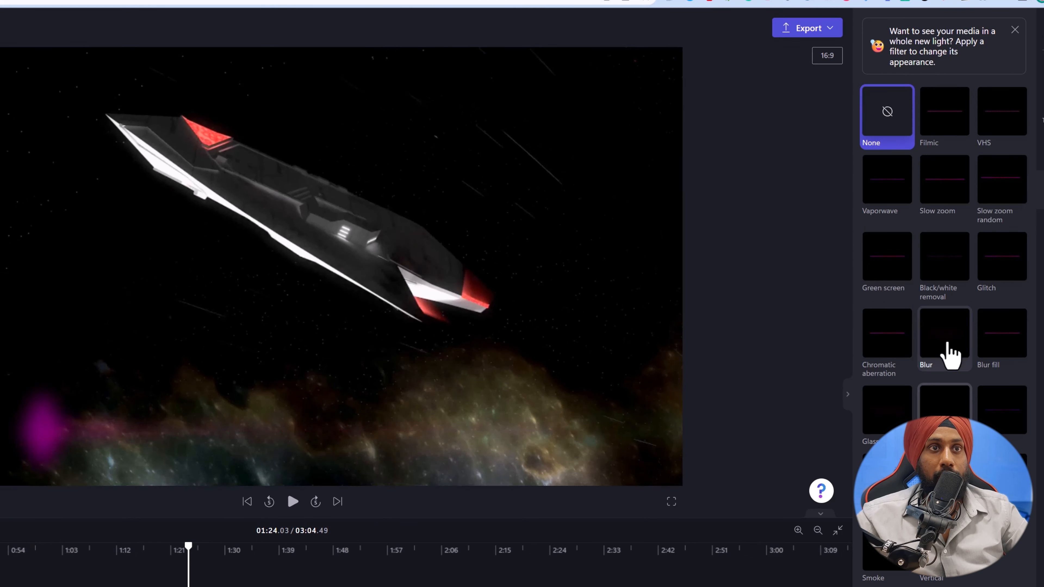
# Apply the Blur effect to the Audio visualizer and preview it in playback.
pyautogui.click(948, 353)
pyautogui.click(292, 501)
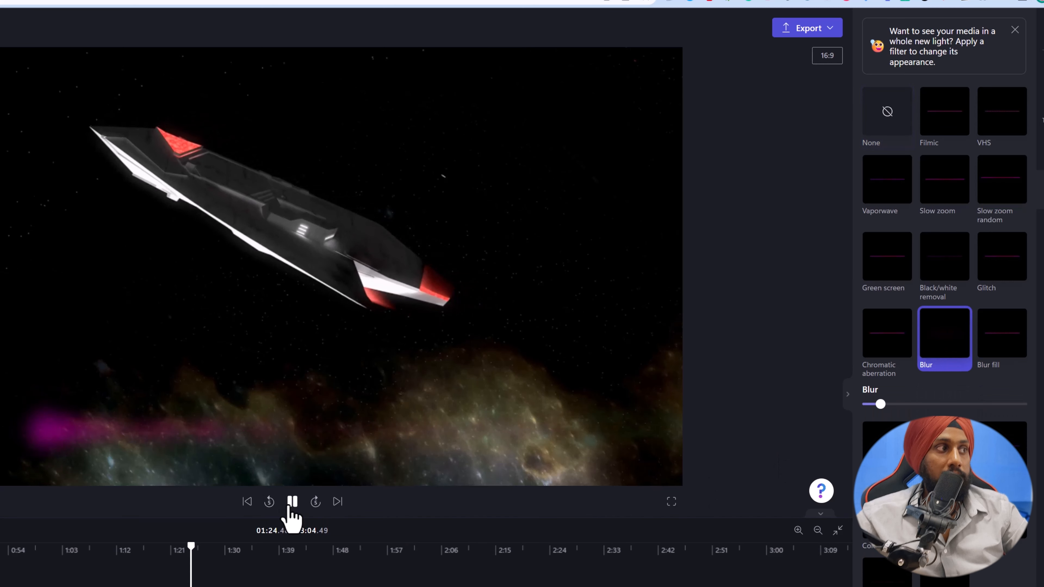
pyautogui.click(291, 504)
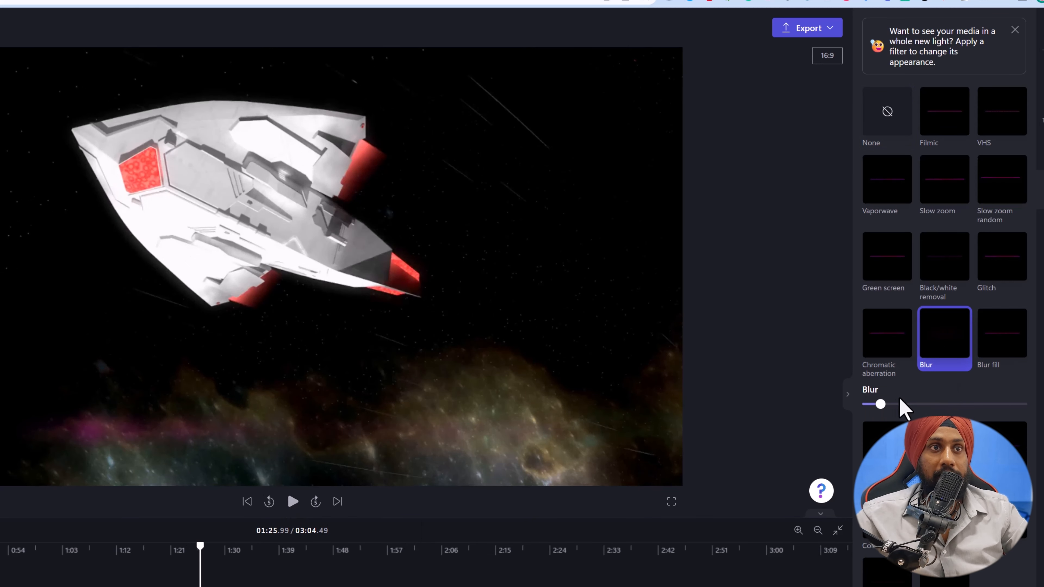
# Preview the visualizer with Blur fill, try the glass effect, and reset the effect to None.
pyautogui.click(999, 341)
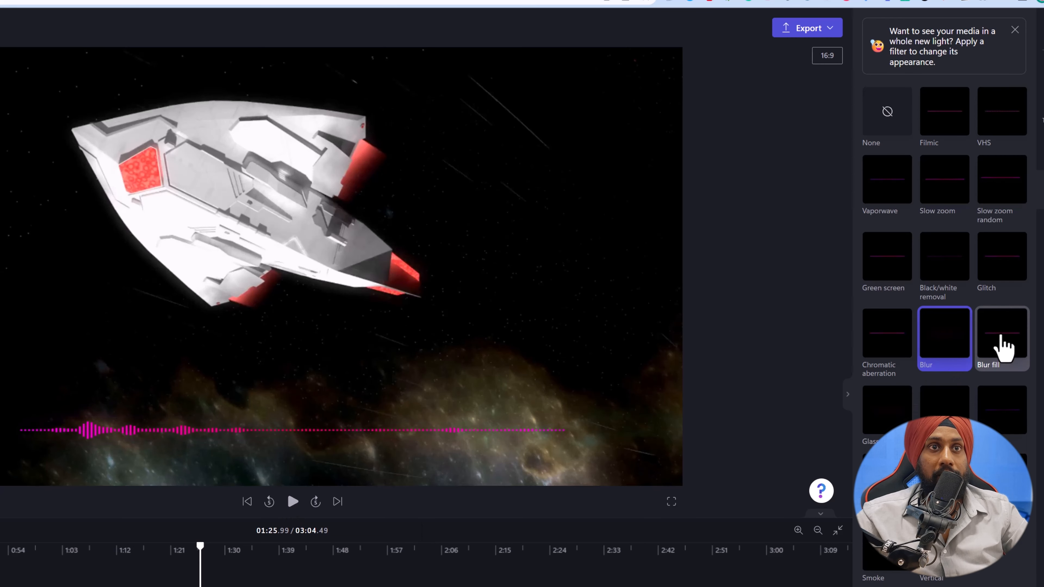
pyautogui.click(292, 504)
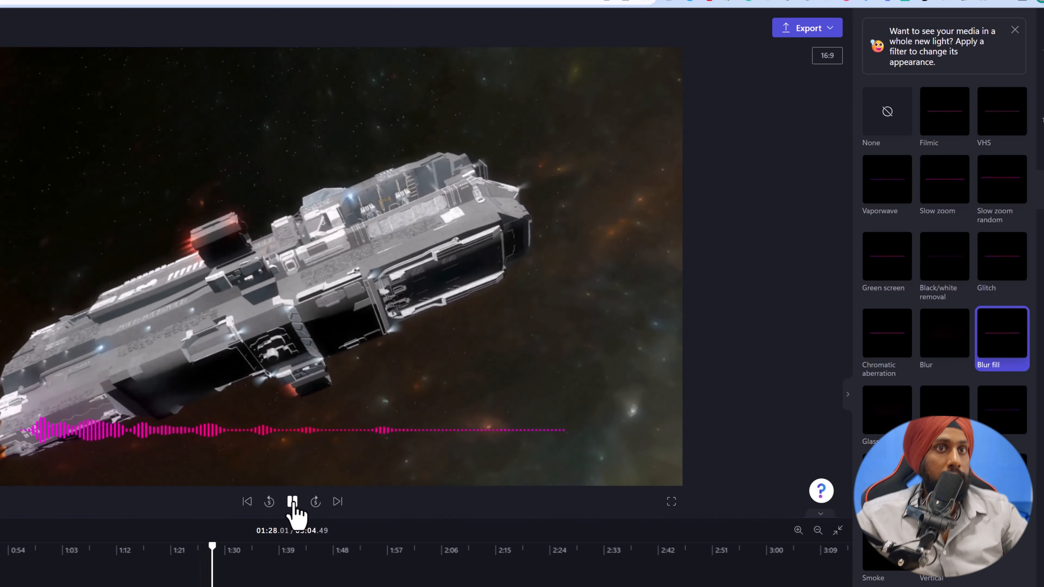
pyautogui.click(293, 503)
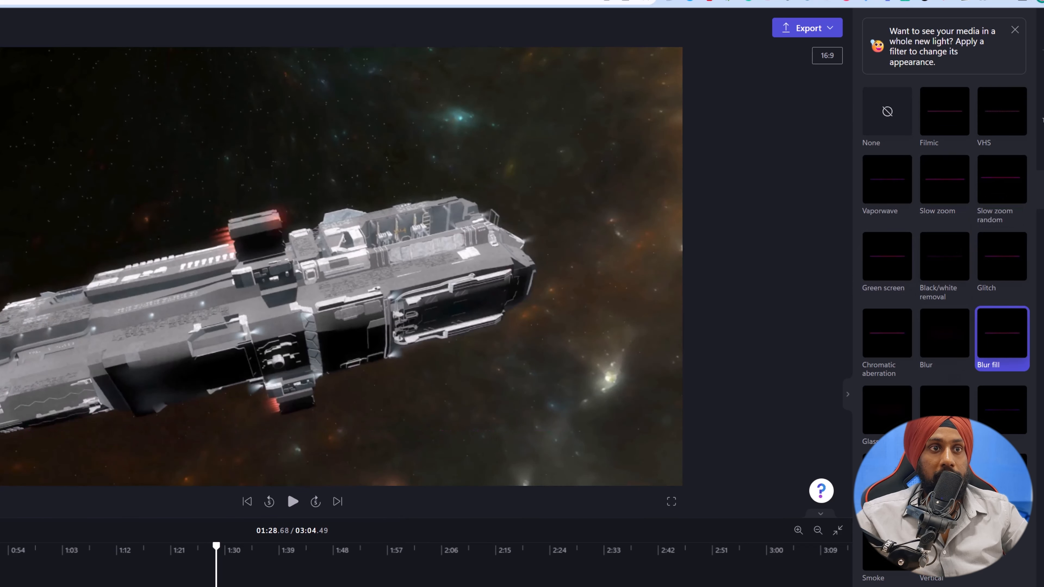
pyautogui.click(876, 432)
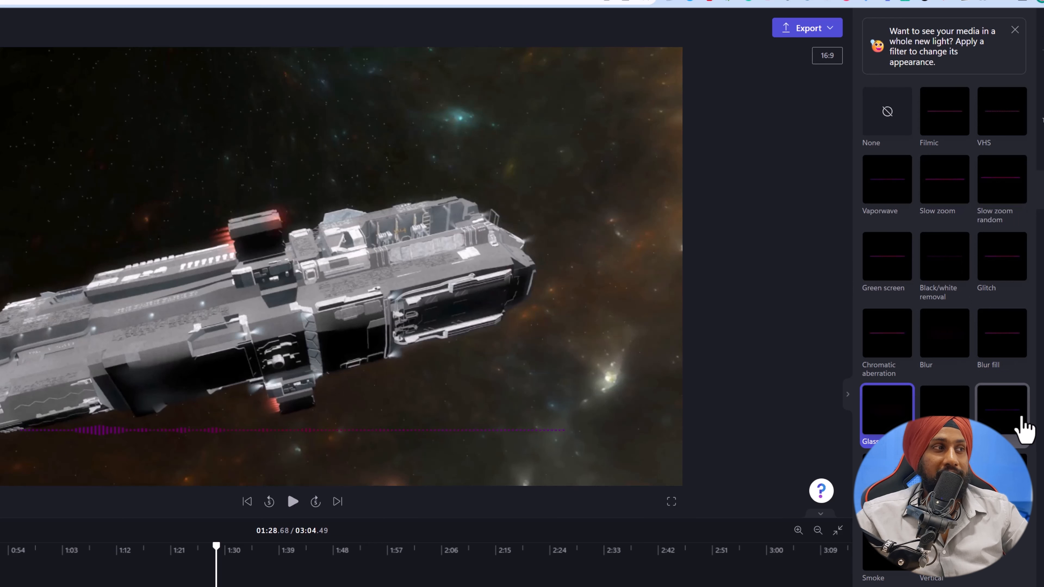
pyautogui.click(879, 117)
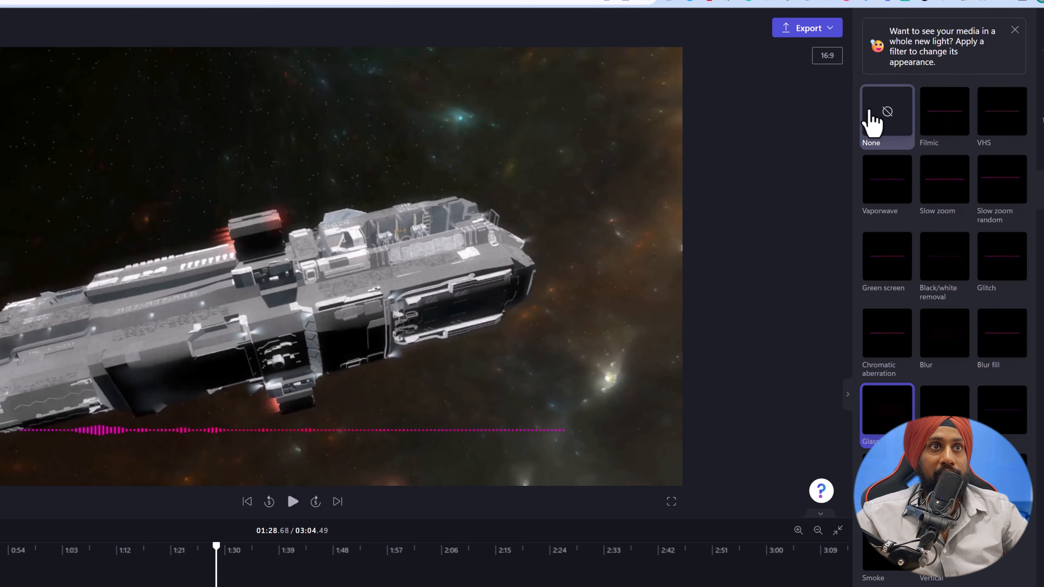
# Centre the Audio visualizer in the frame and enlarge it to nearly its maximum size, with the playhead at about 2:07.
pyautogui.click(1040, 265)
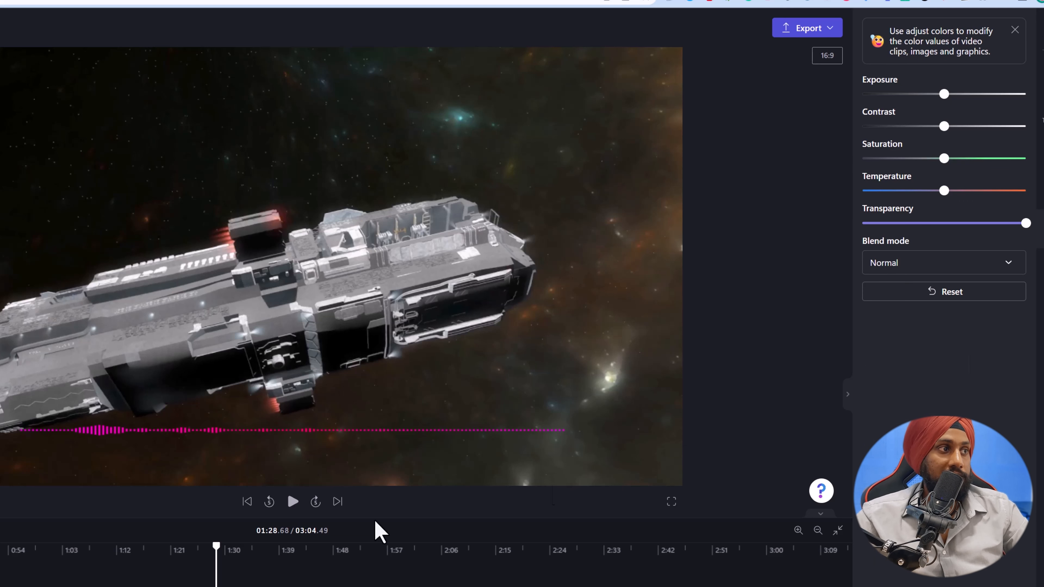
pyautogui.moveTo(347, 545); pyautogui.dragTo(449, 547)
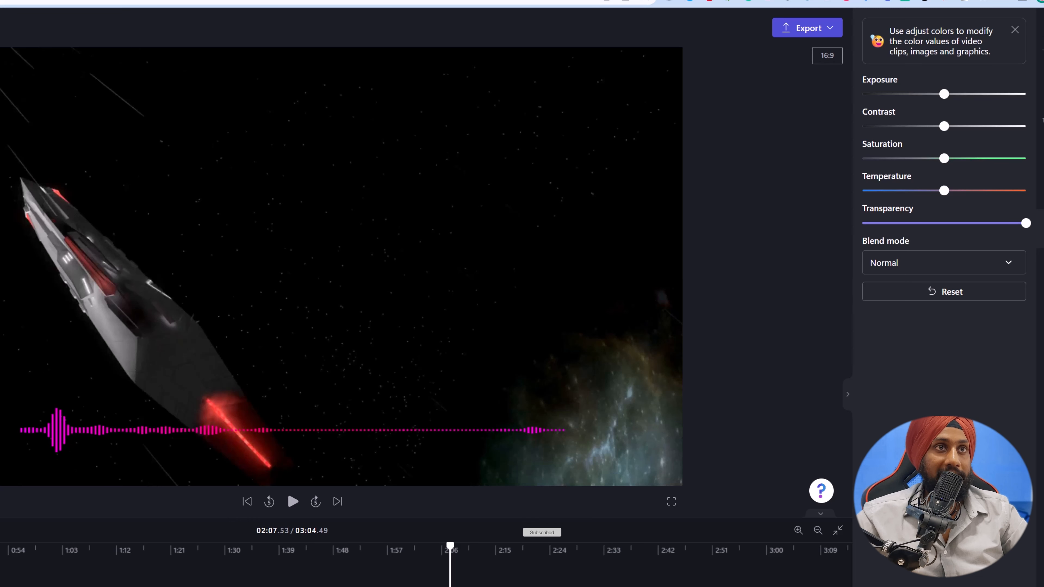
pyautogui.click(1042, 150)
pyautogui.click(1041, 123)
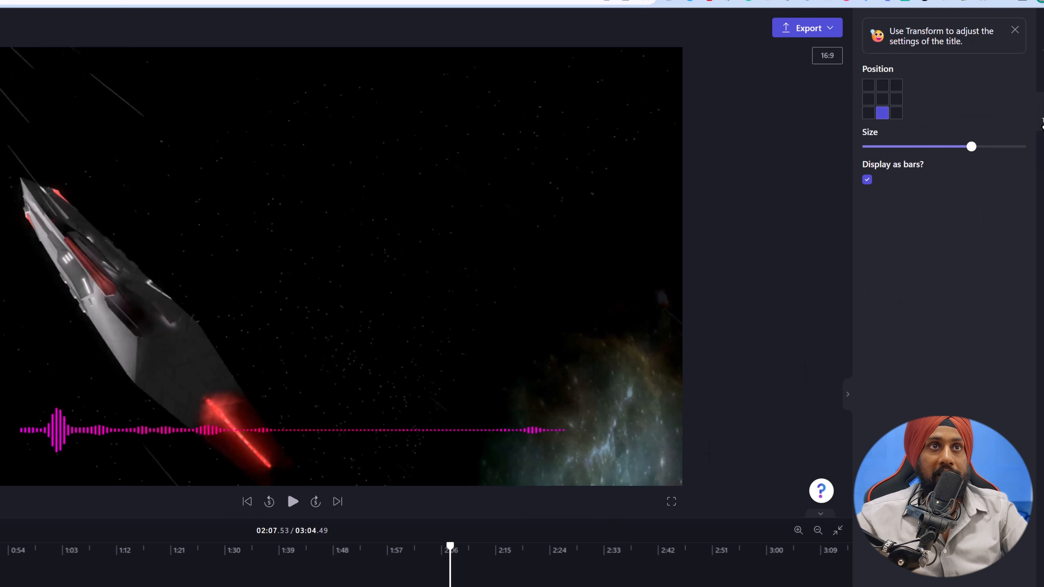
pyautogui.click(882, 98)
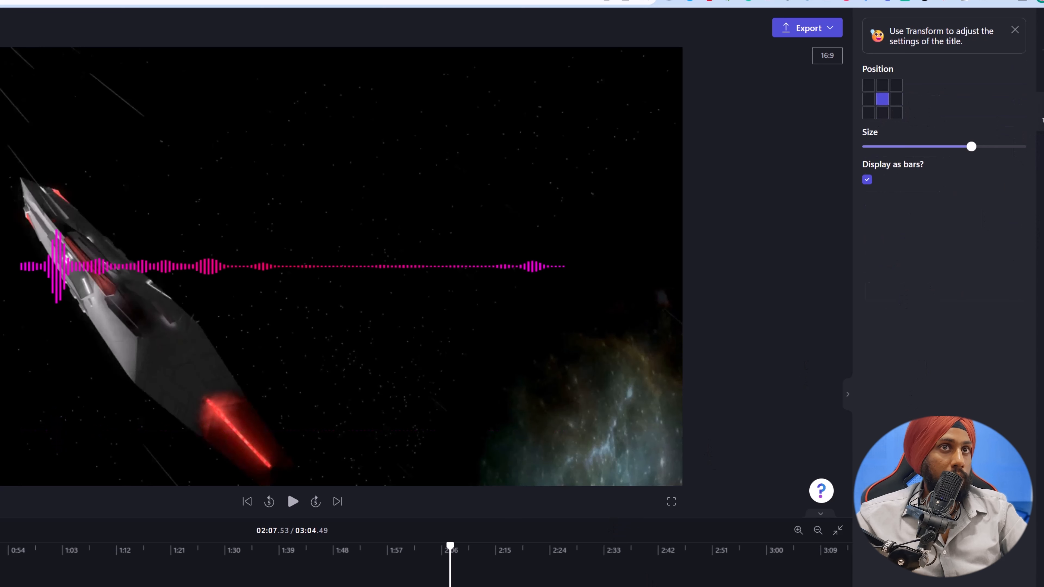
pyautogui.moveTo(970, 142); pyautogui.dragTo(1024, 150)
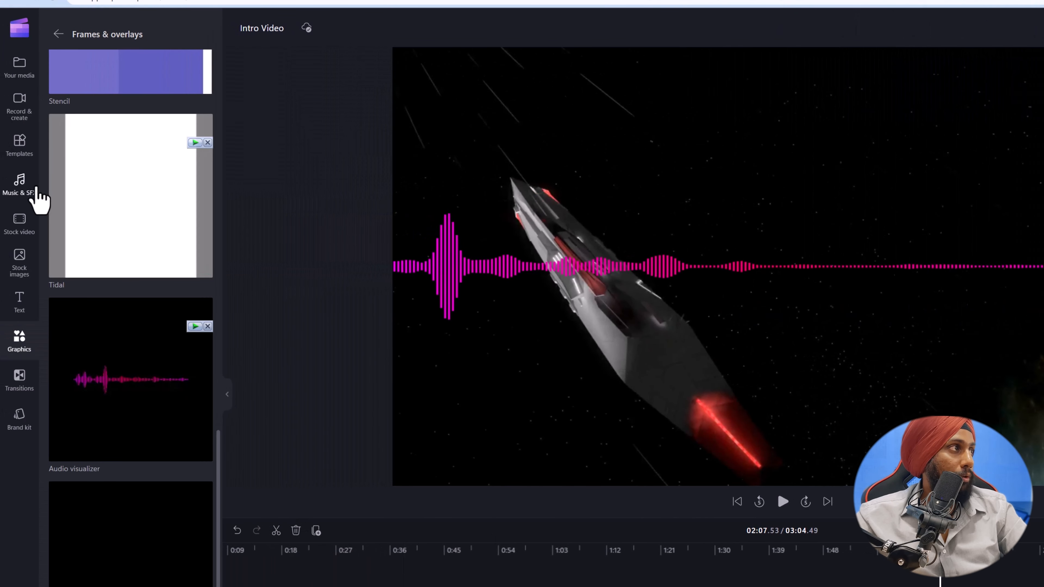
# Add the "White box with right outline circle embellishment" from the Squares & rectangles shapes to the timeline.
pyautogui.click(19, 352)
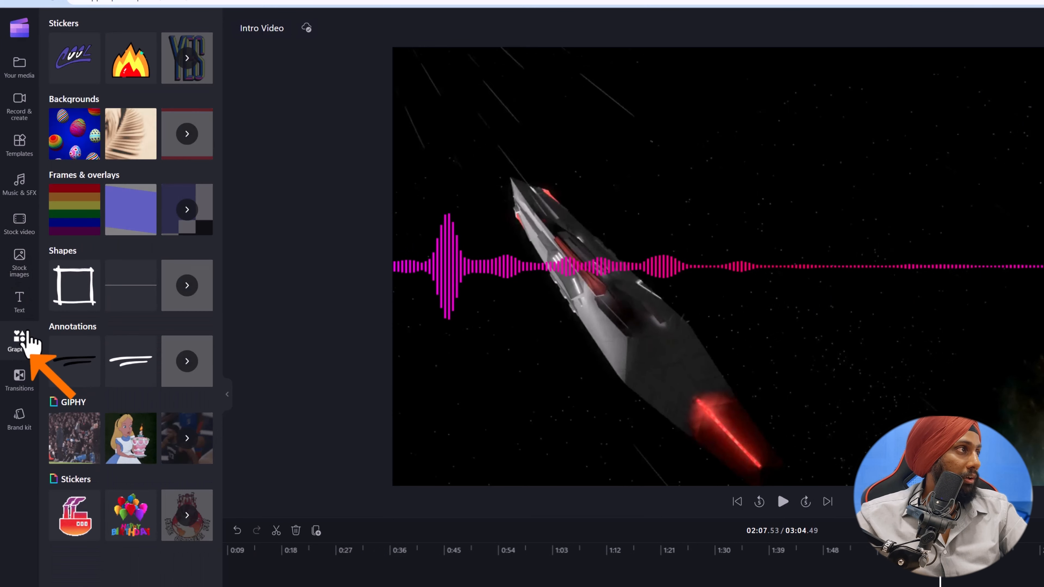
pyautogui.click(189, 295)
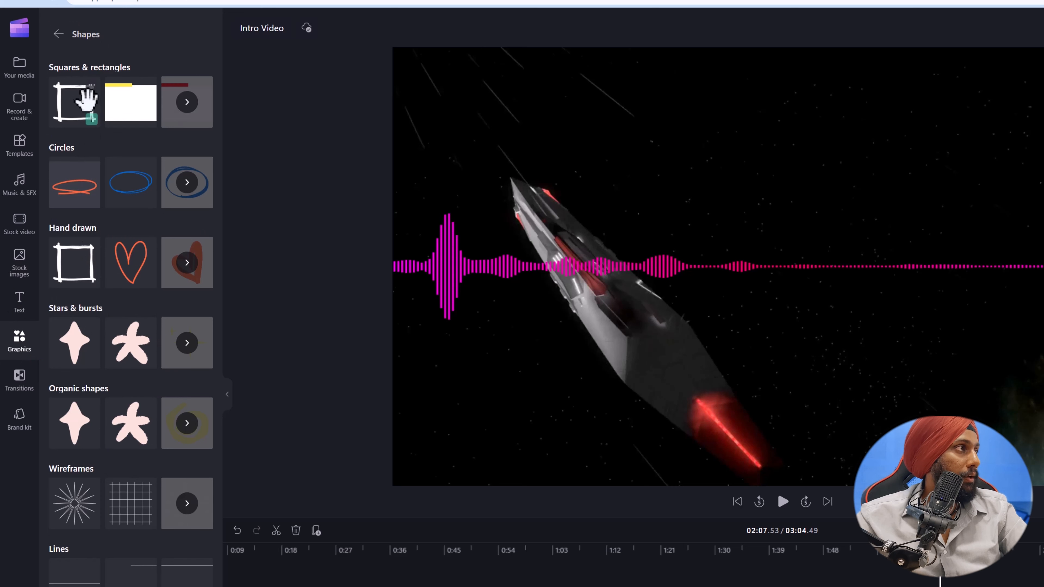
pyautogui.click(184, 113)
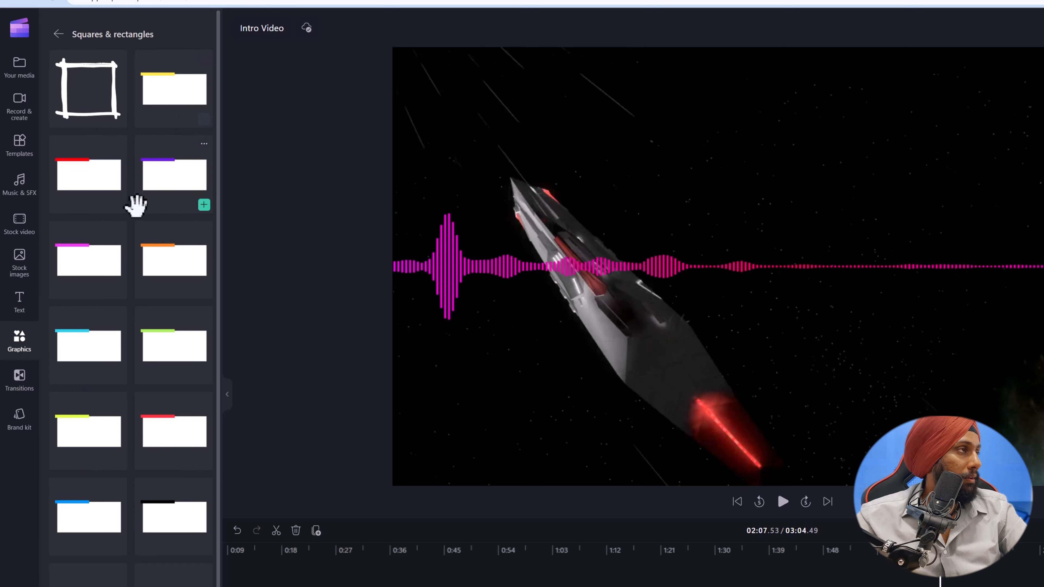
pyautogui.scroll(-3, 137, 235)
pyautogui.scroll(-1, 137, 234)
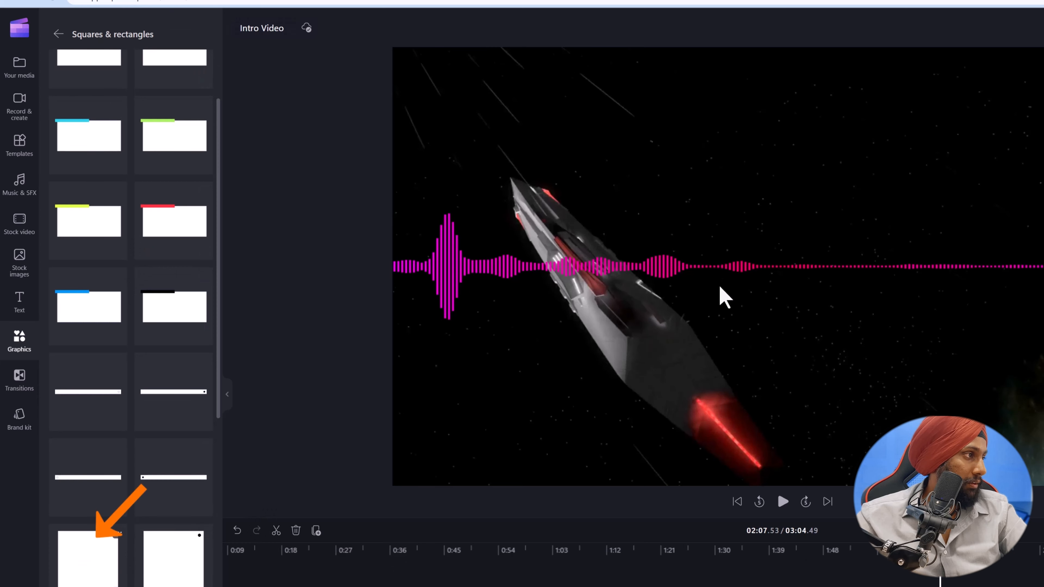
pyautogui.click(88, 555)
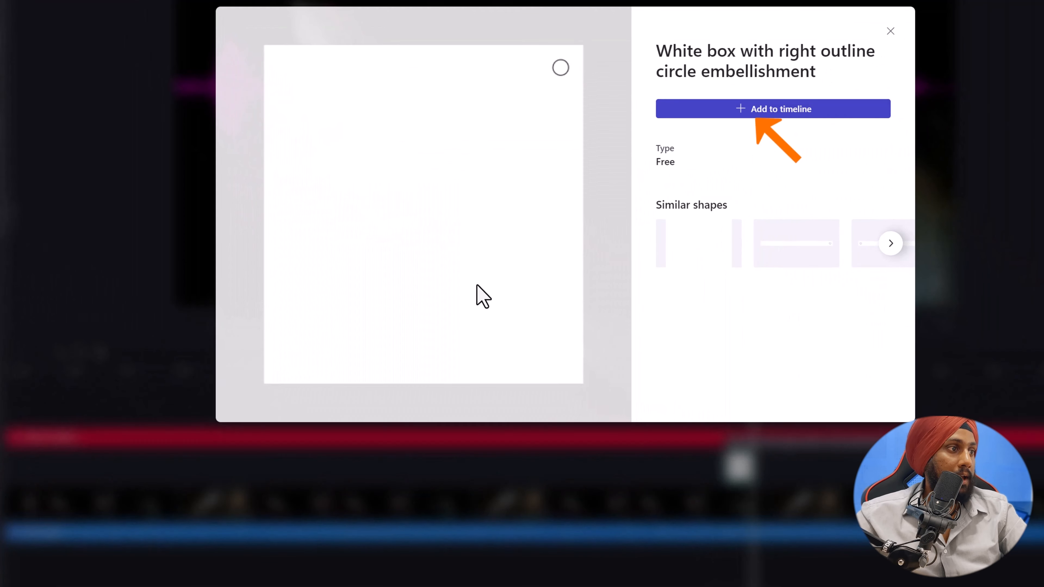
# Stretch the white box clip in both directions across the full length of the music, beneath the Audio visualizer.
pyautogui.click(681, 464)
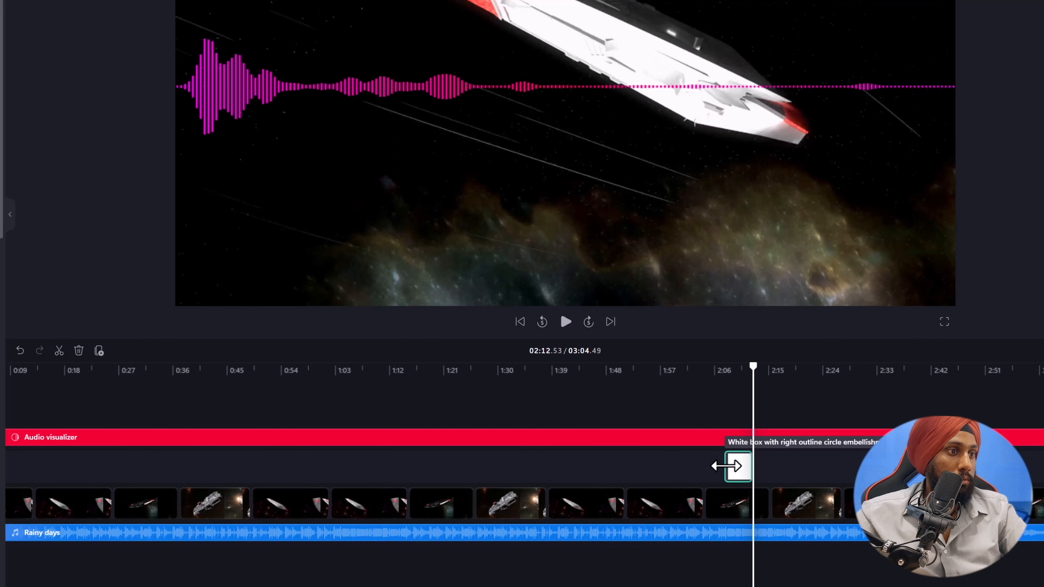
pyautogui.moveTo(576, 486); pyautogui.dragTo(17, 468)
pyautogui.moveTo(828, 467); pyautogui.dragTo(1041, 460)
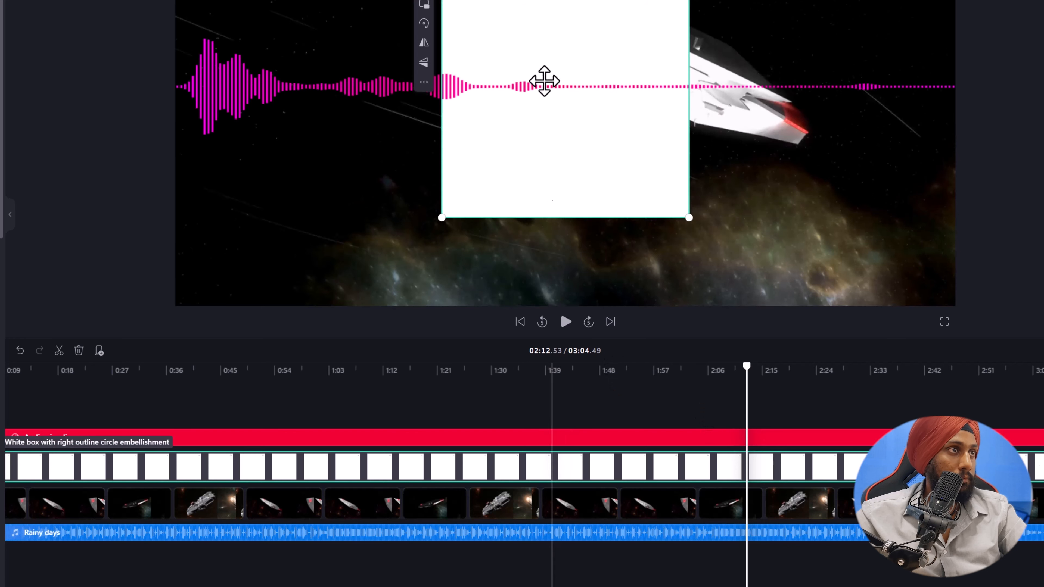
# Enlarge the white box over the preview until it covers the whole video frame.
pyautogui.moveTo(689, 217); pyautogui.dragTo(1020, 370)
pyautogui.moveTo(290, 23); pyautogui.dragTo(150, 142)
pyautogui.moveTo(735, 0); pyautogui.dragTo(877, 0)
pyautogui.moveTo(822, 245); pyautogui.dragTo(779, 23)
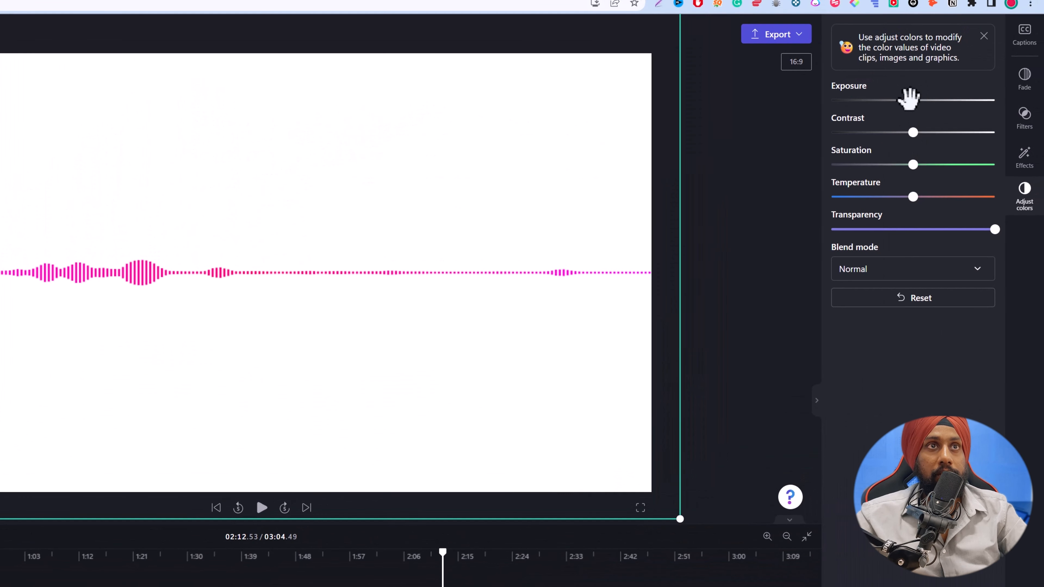
# Set the white box's exposure to minimum, keep its blend mode Normal, and lower its transparency slider to about two thirds.
pyautogui.moveTo(909, 99)
pyautogui.mouseDown()
pyautogui.moveTo(807, 108)
pyautogui.moveTo(858, 112)
pyautogui.moveTo(826, 112)
pyautogui.mouseUp()
pyautogui.click(940, 276)
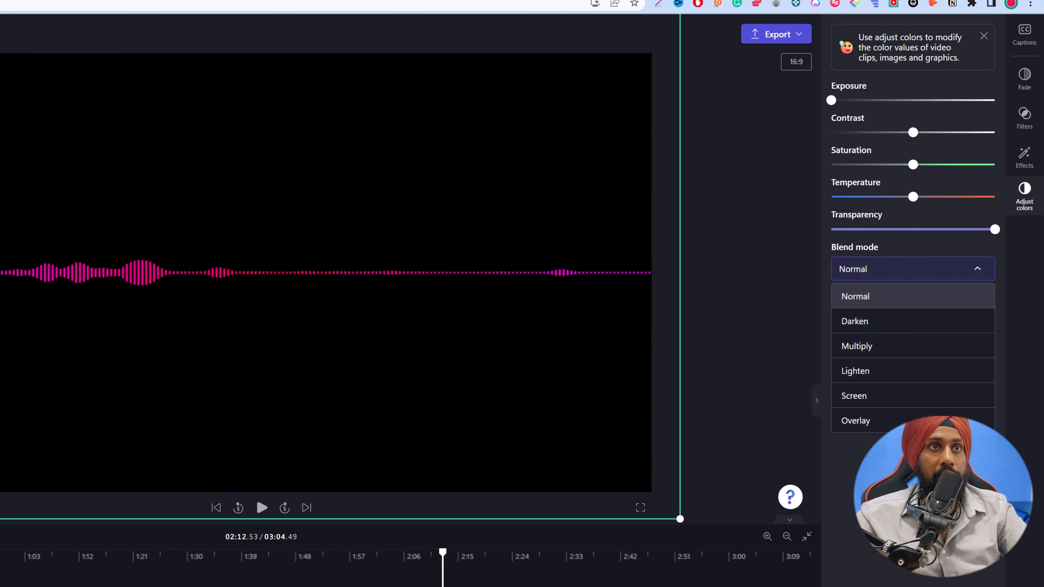
pyautogui.click(937, 297)
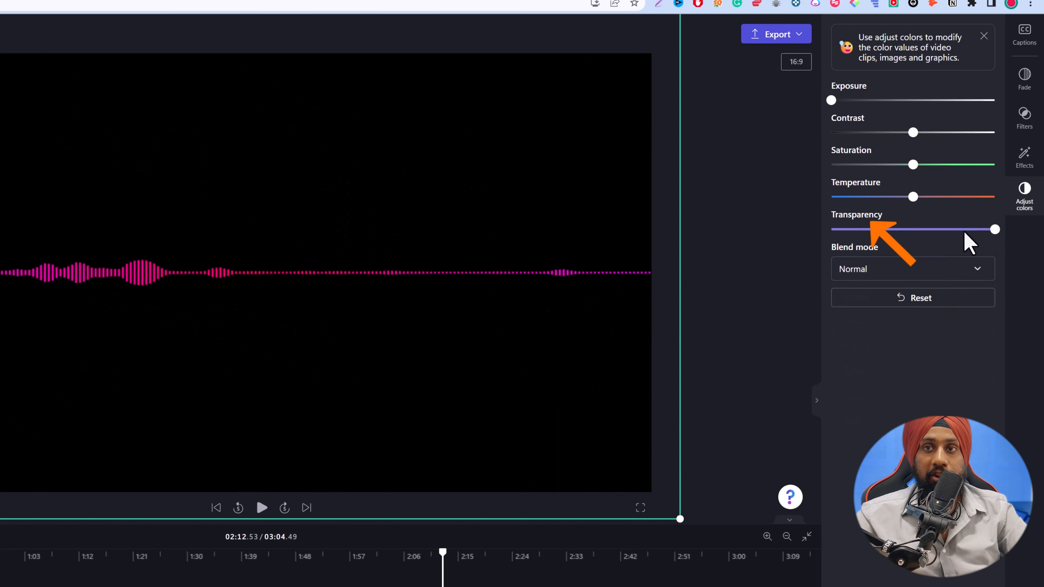
pyautogui.moveTo(988, 229); pyautogui.dragTo(942, 234)
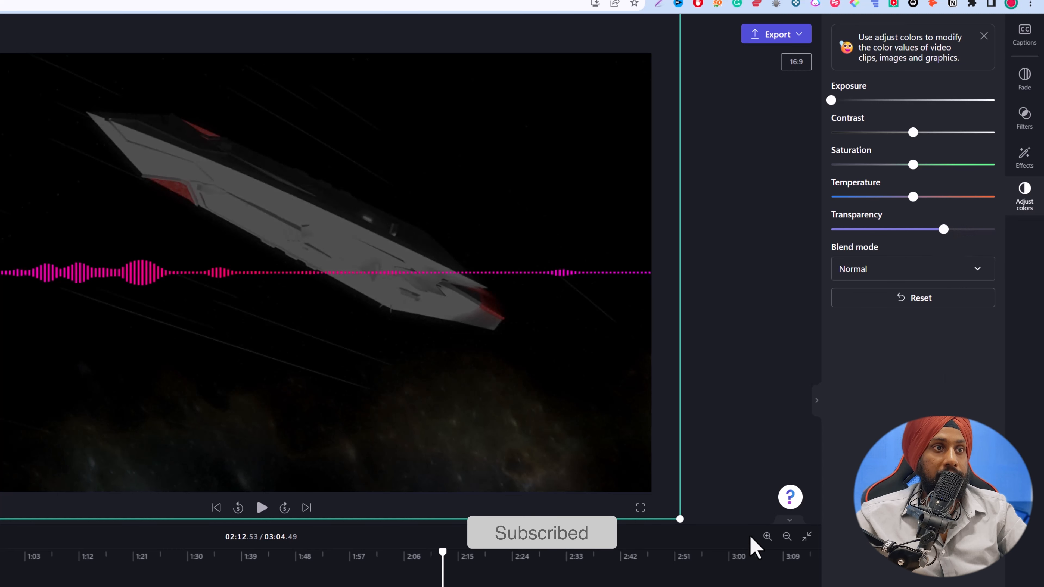
# Play the darkened footage with the visualizer from about 1:11 to check the overlay.
pyautogui.moveTo(112, 555); pyautogui.dragTo(107, 556)
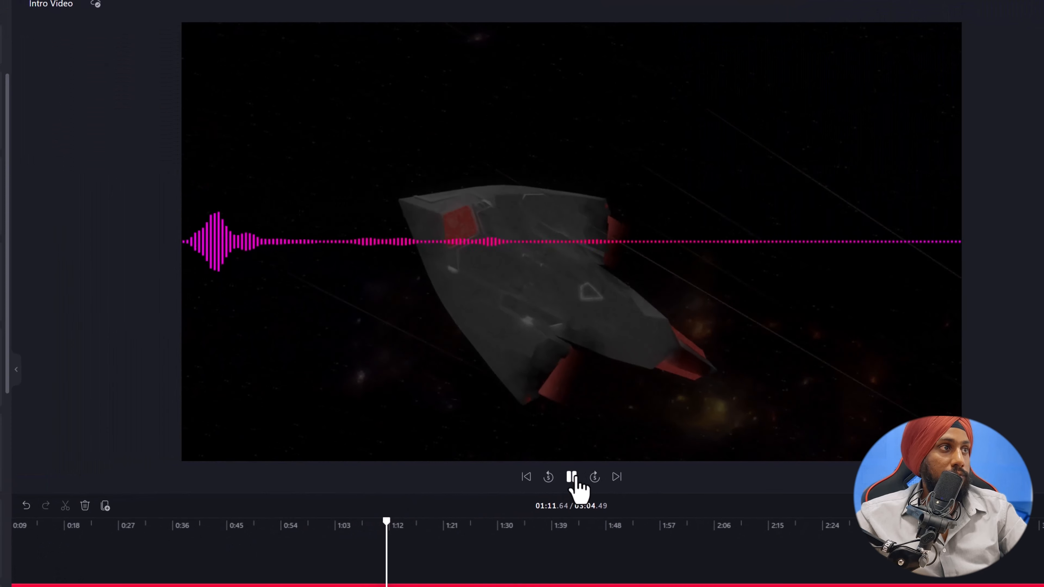
pyautogui.click(572, 479)
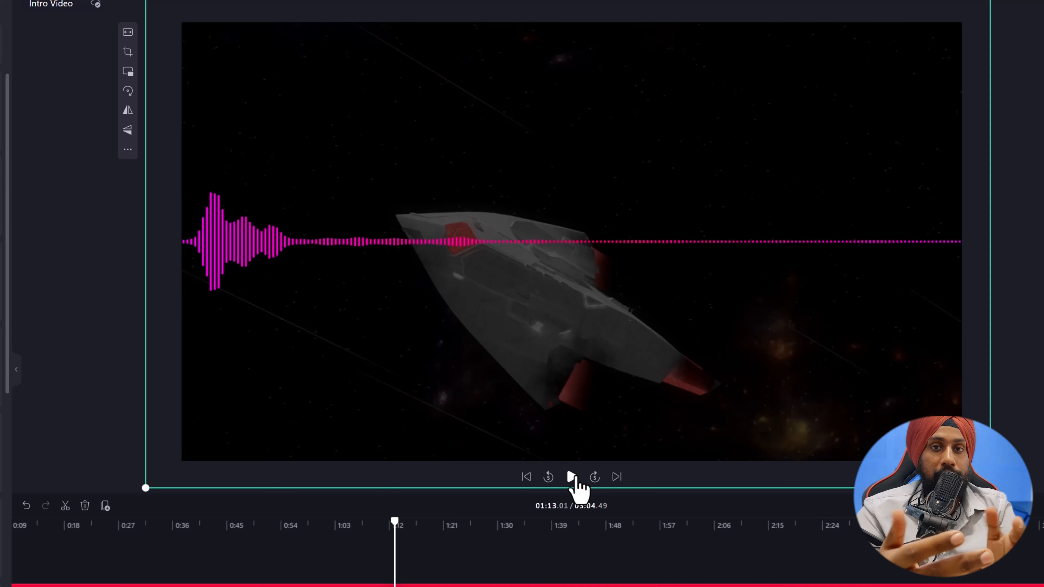
pyautogui.press('Escape')
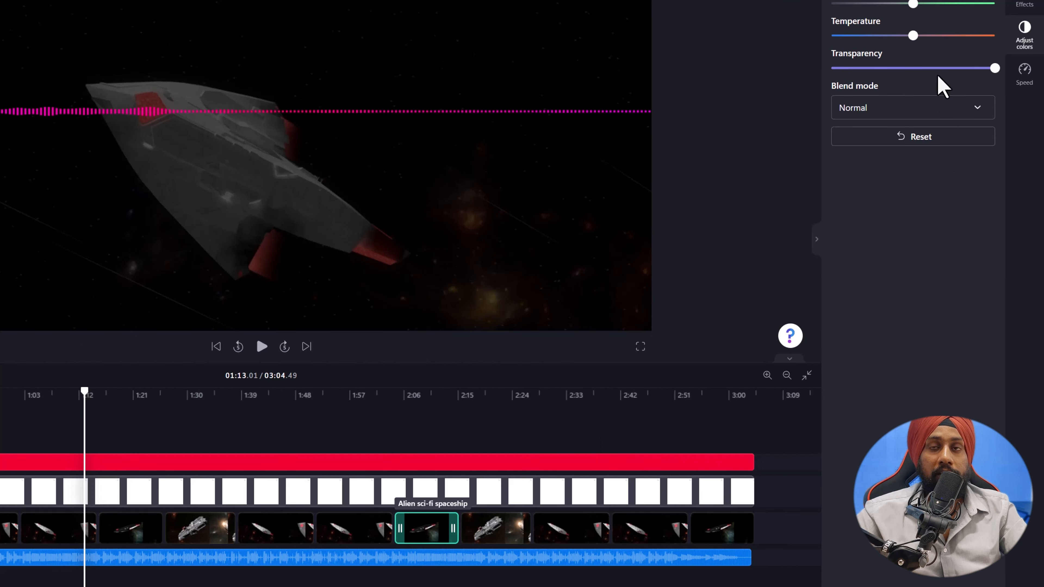
# Try a lower transparency value on the Alien sci-fi spaceship clip with the playhead at about 2:10, and restore the slider to maximum.
pyautogui.click(432, 394)
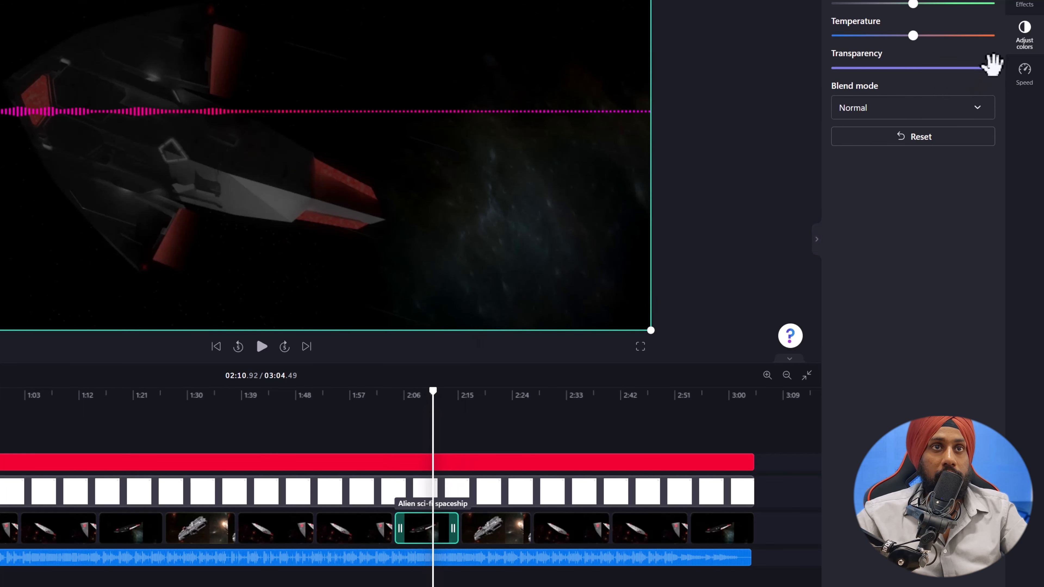
pyautogui.moveTo(994, 67); pyautogui.dragTo(897, 69)
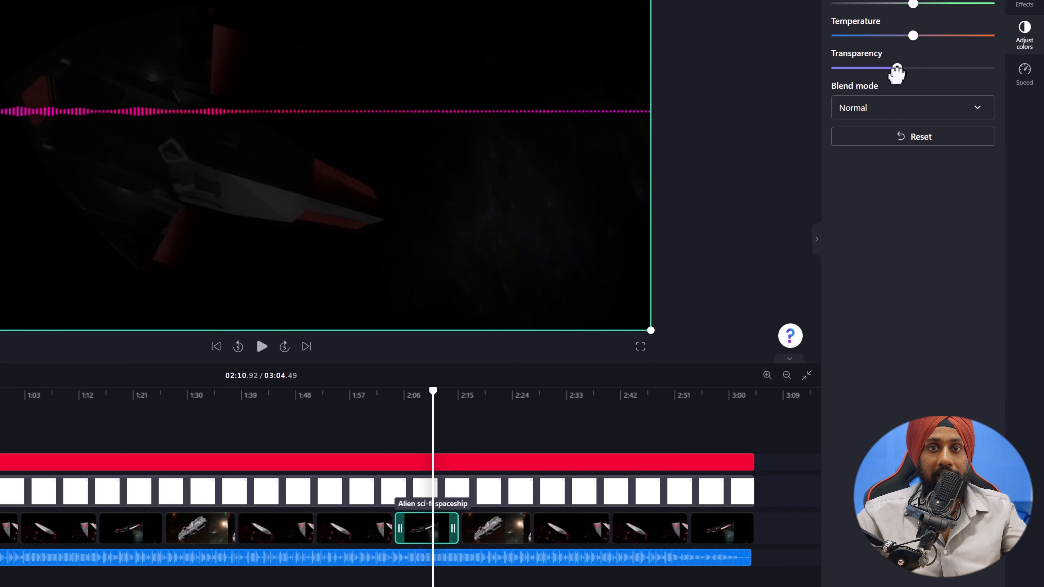
pyautogui.moveTo(897, 70); pyautogui.dragTo(995, 69)
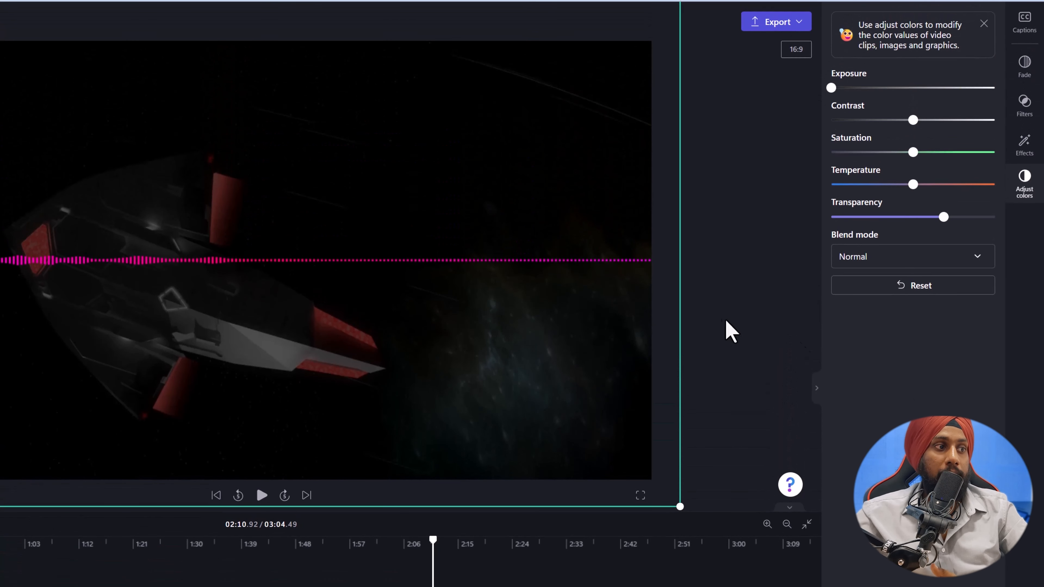
pyautogui.click(717, 586)
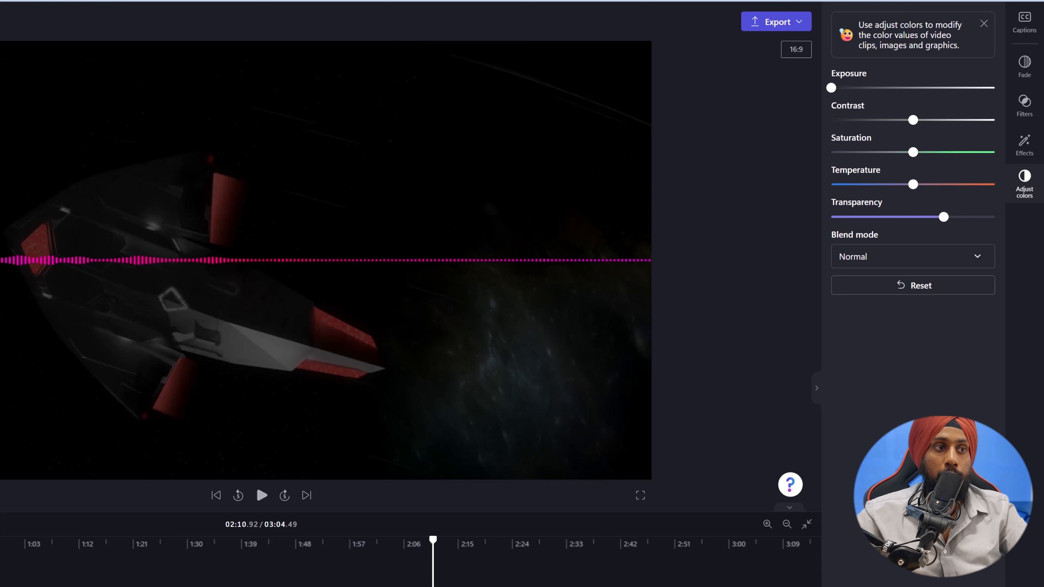
pyautogui.click(576, 586)
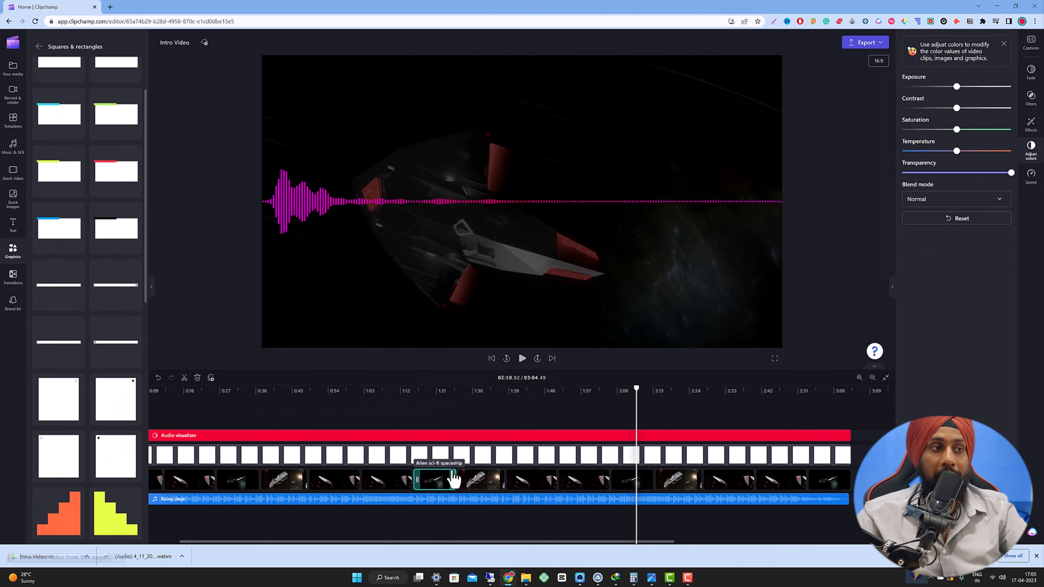
pyautogui.click(650, 454)
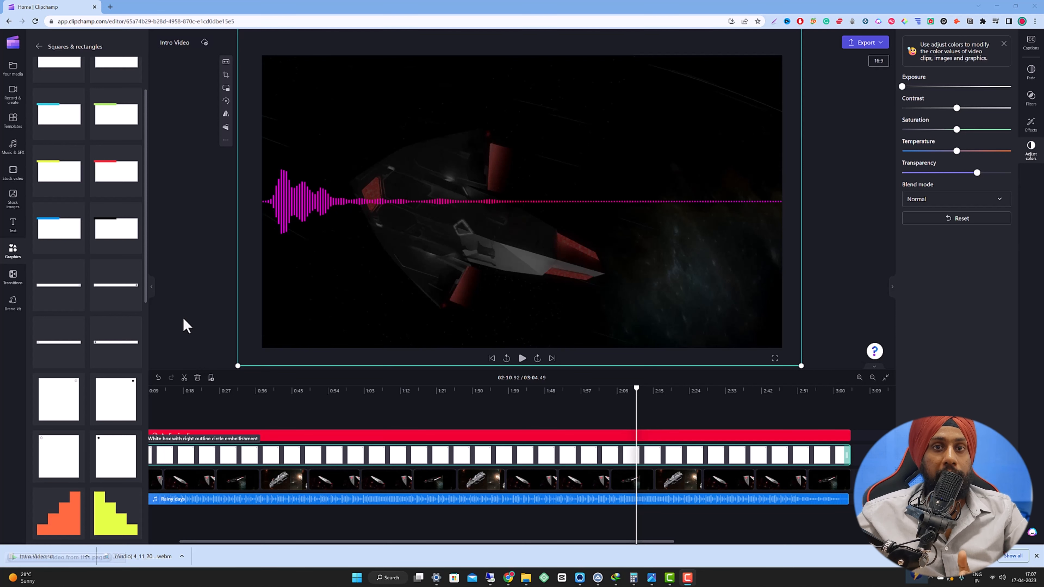
# Change the video's aspect ratio to 2:3.
pyautogui.click(182, 278)
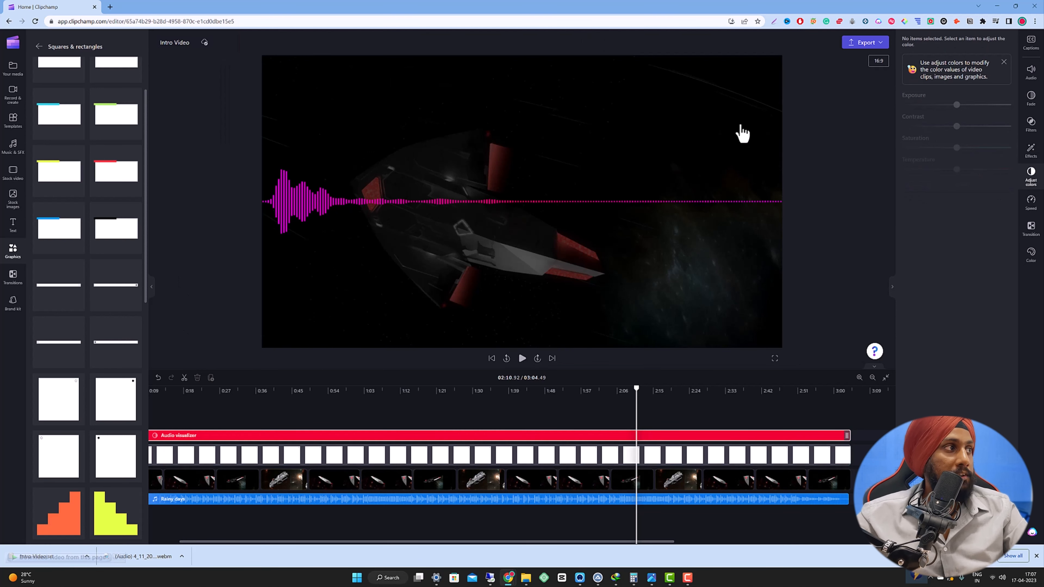
pyautogui.click(879, 61)
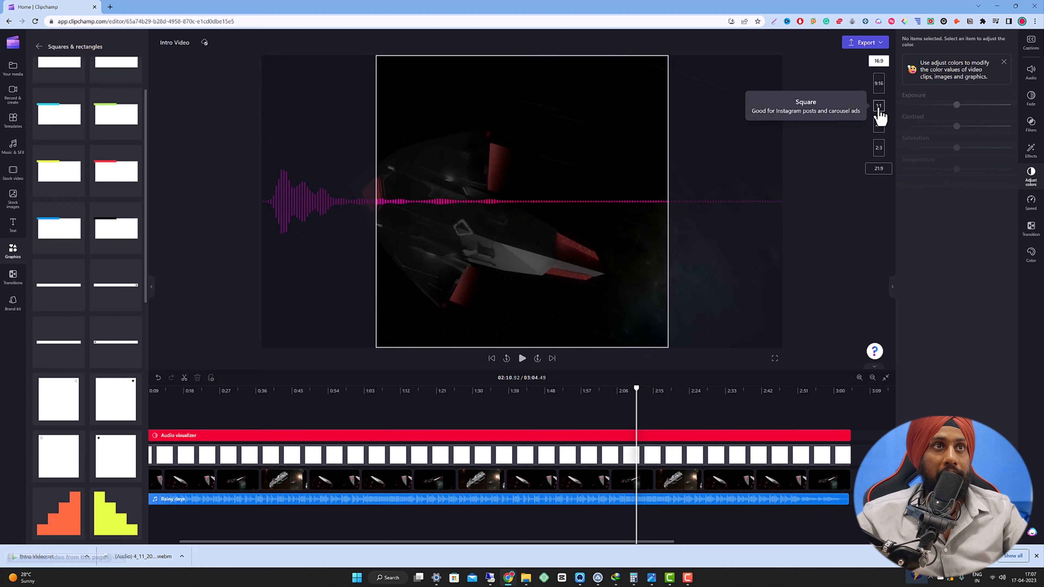
pyautogui.click(878, 148)
# Try enlarging the spaceship clip at about 2:10 to fill the portrait frame, and undo the resizing.
pyautogui.click(588, 252)
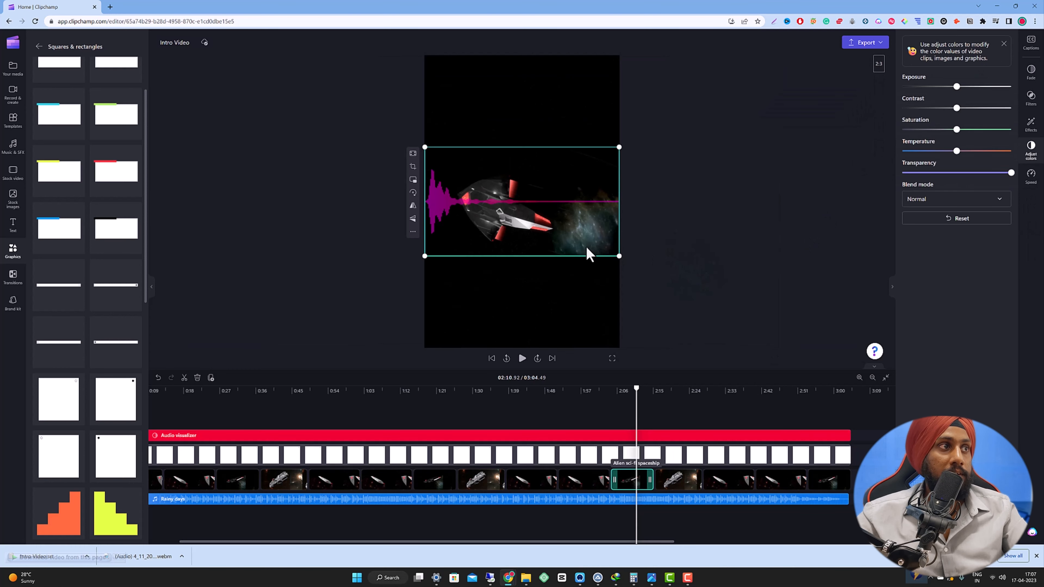
pyautogui.moveTo(618, 255); pyautogui.dragTo(752, 392)
pyautogui.moveTo(420, 145); pyautogui.dragTo(308, 32)
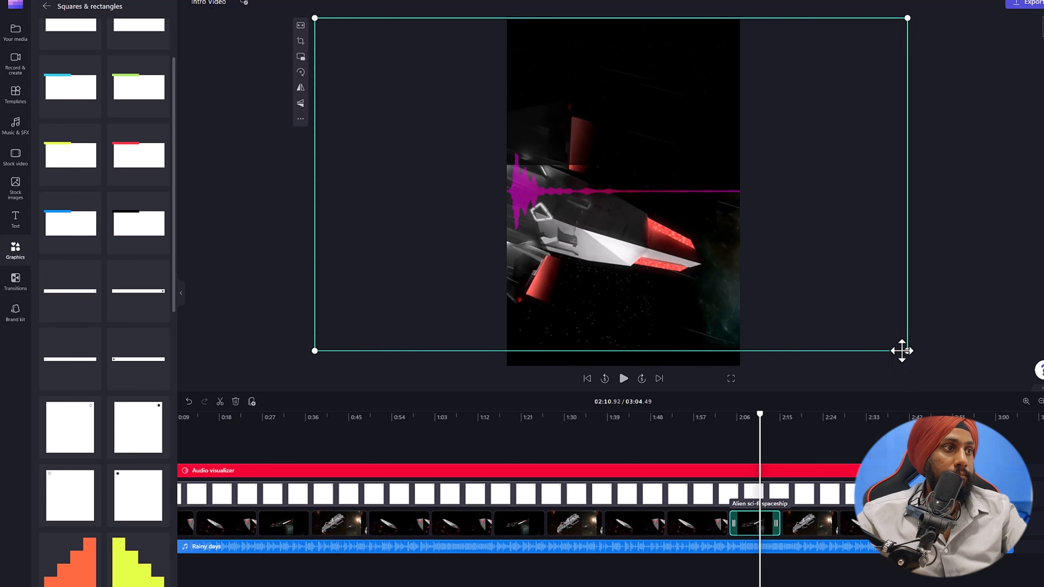
pyautogui.hotkey('ctrl', 'z')
pyautogui.hotkey('ctrl', 'z')
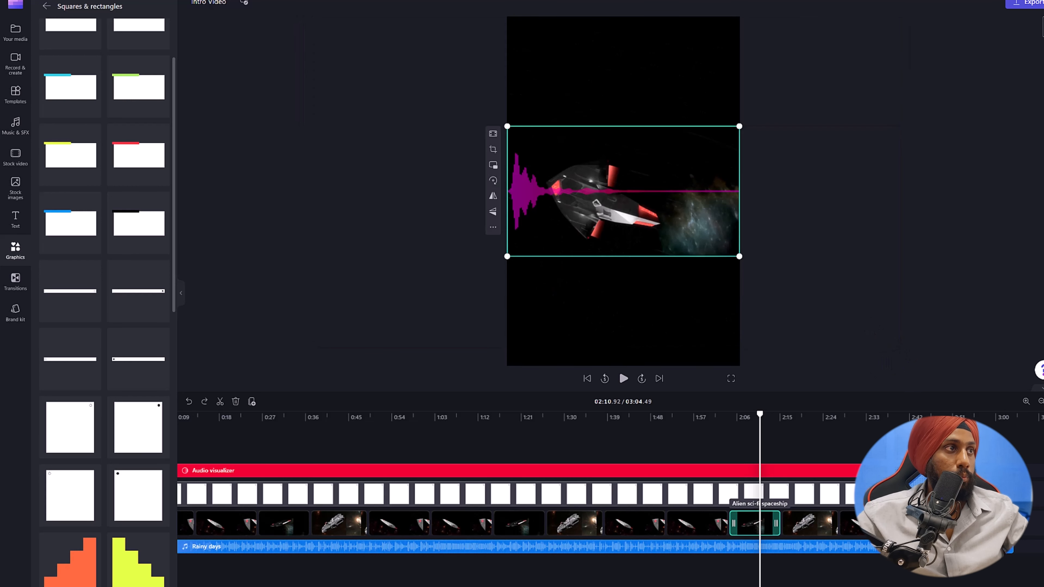
# Select all the spaceship clips on the timeline and group them.
pyautogui.moveTo(1026, 524); pyautogui.dragTo(170, 527)
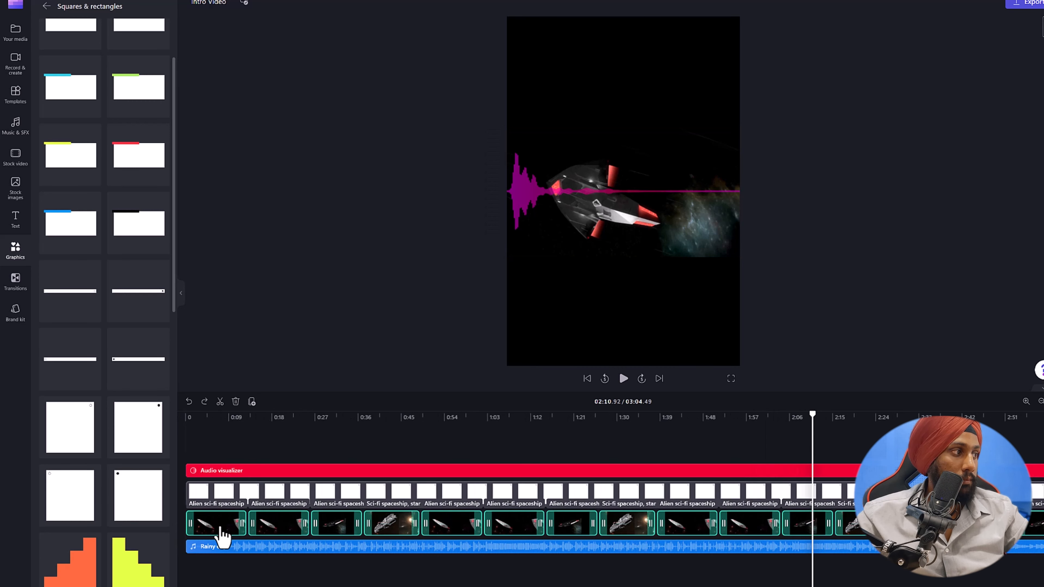
pyautogui.rightClick(222, 535)
pyautogui.click(251, 509)
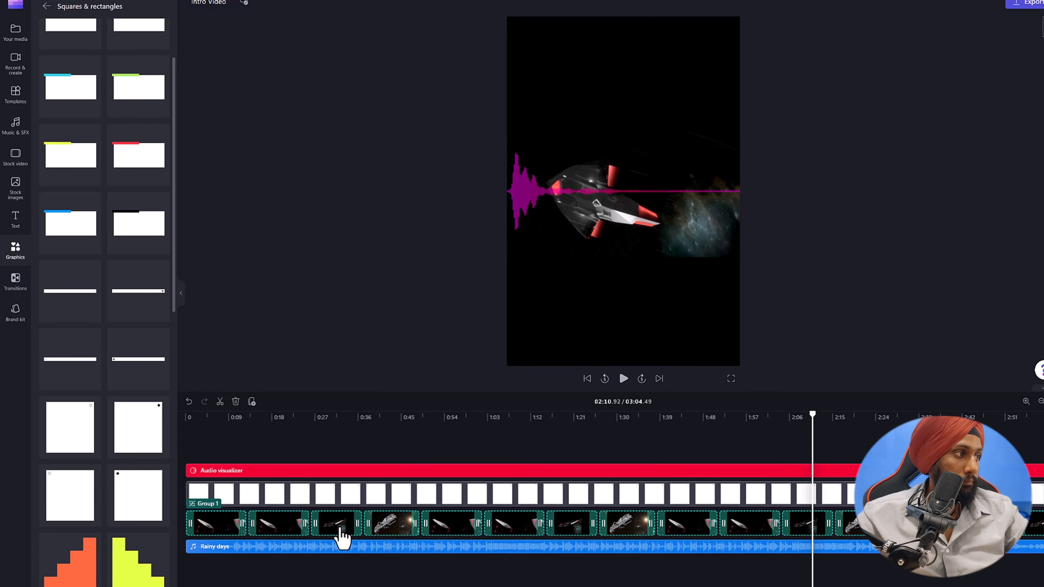
# Check the grouped clips in the portrait frame and play the video briefly from about 1:40.
pyautogui.click(662, 209)
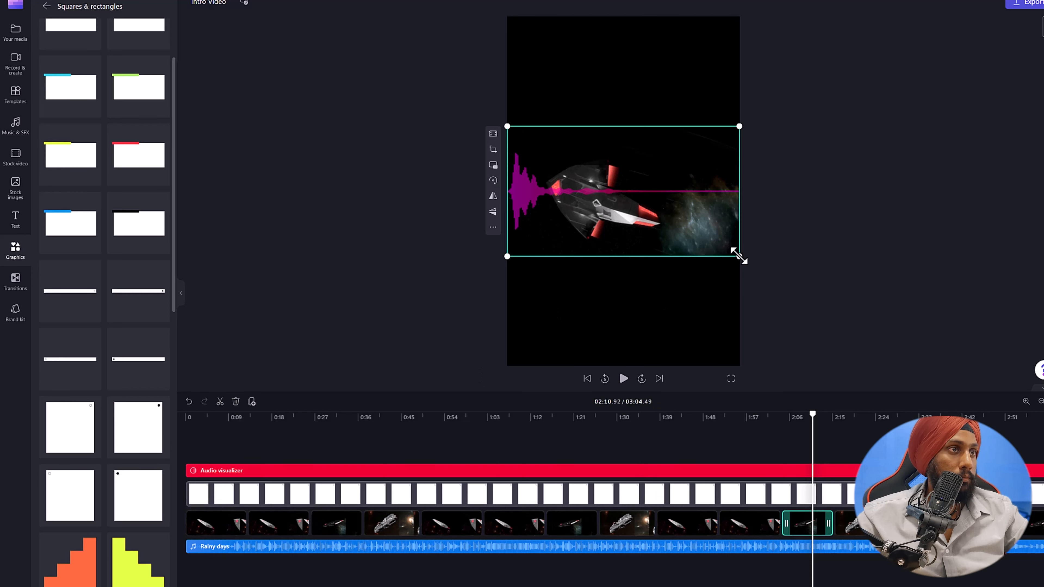
pyautogui.click(711, 432)
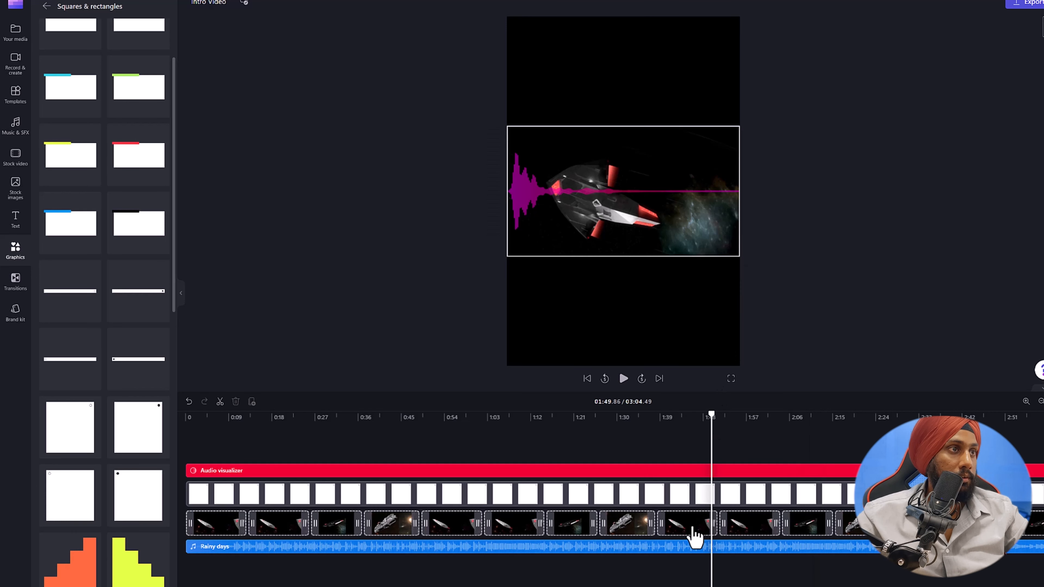
pyautogui.click(666, 418)
pyautogui.click(624, 378)
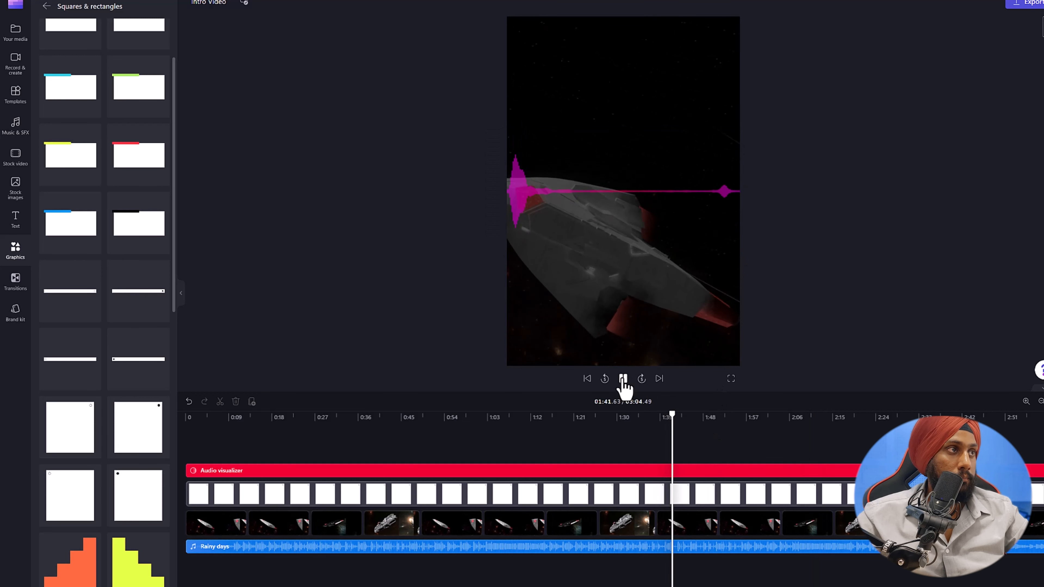
pyautogui.click(623, 378)
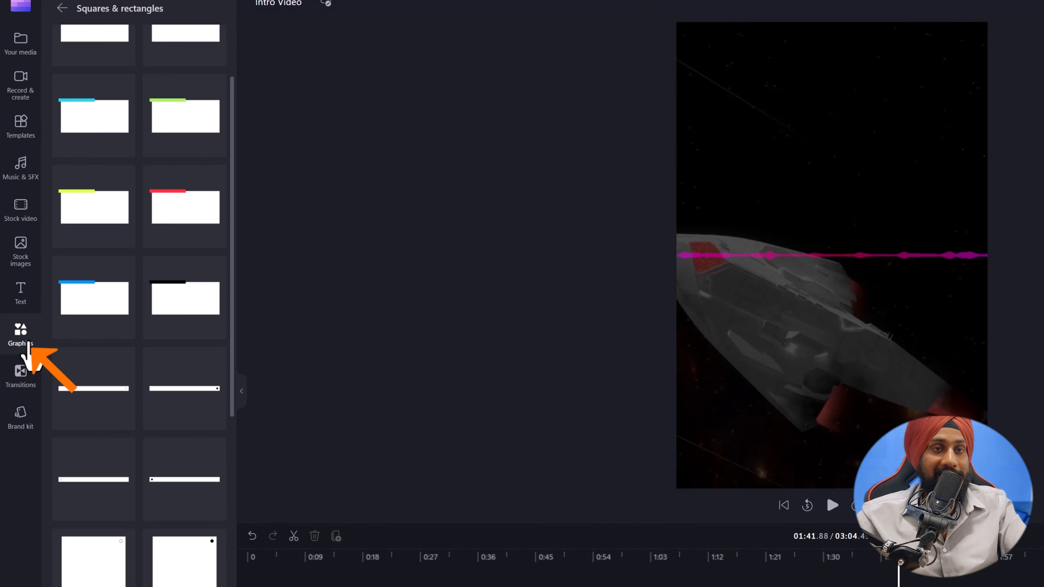
# Add the Progress bar from the Frames & overlays graphics above the Audio visualizer, aligned to the start of the timeline.
pyautogui.click(26, 341)
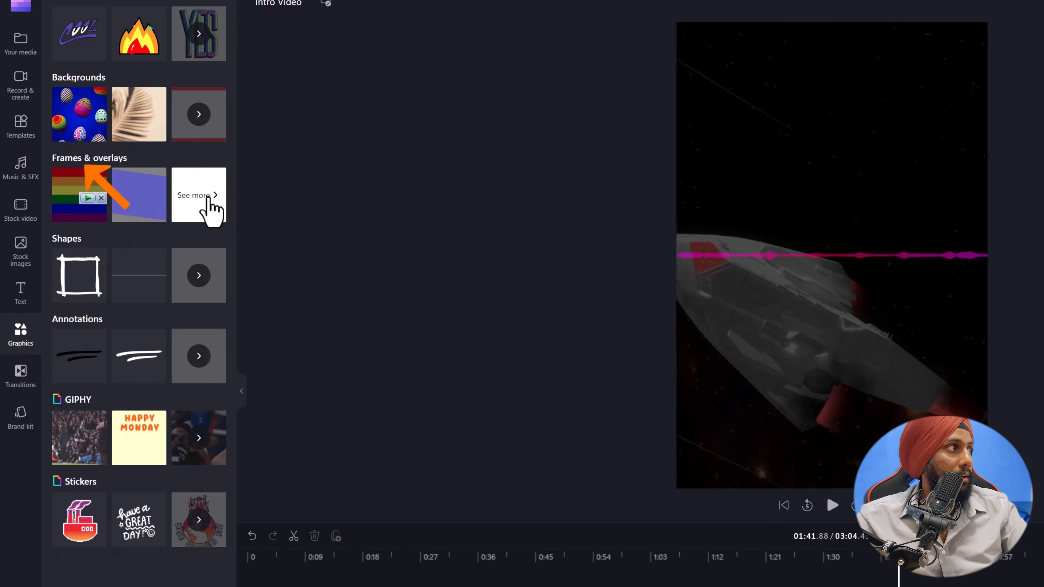
pyautogui.click(207, 197)
pyautogui.scroll(-10, 158, 277)
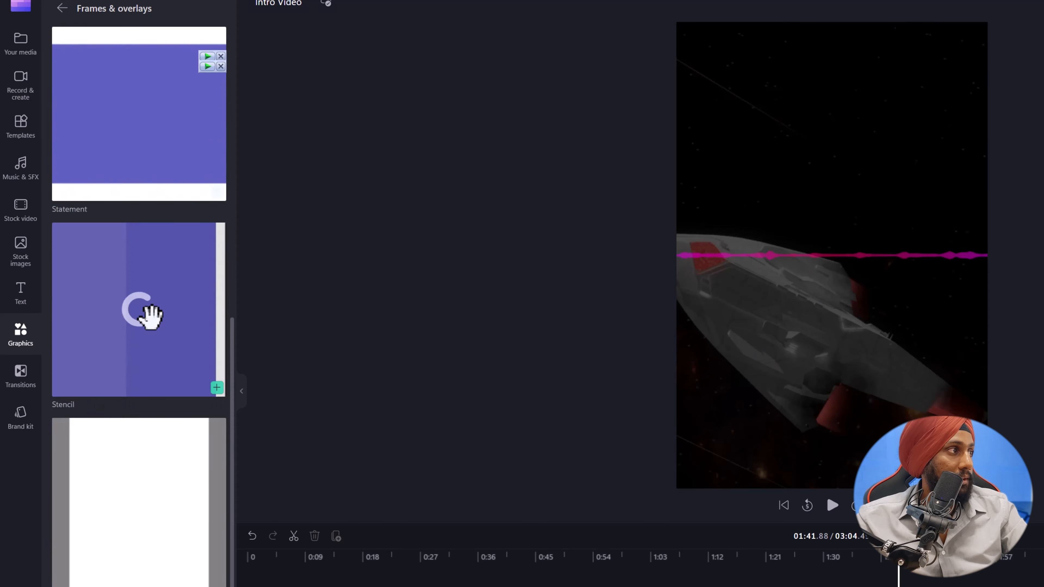
pyautogui.scroll(-5, 150, 317)
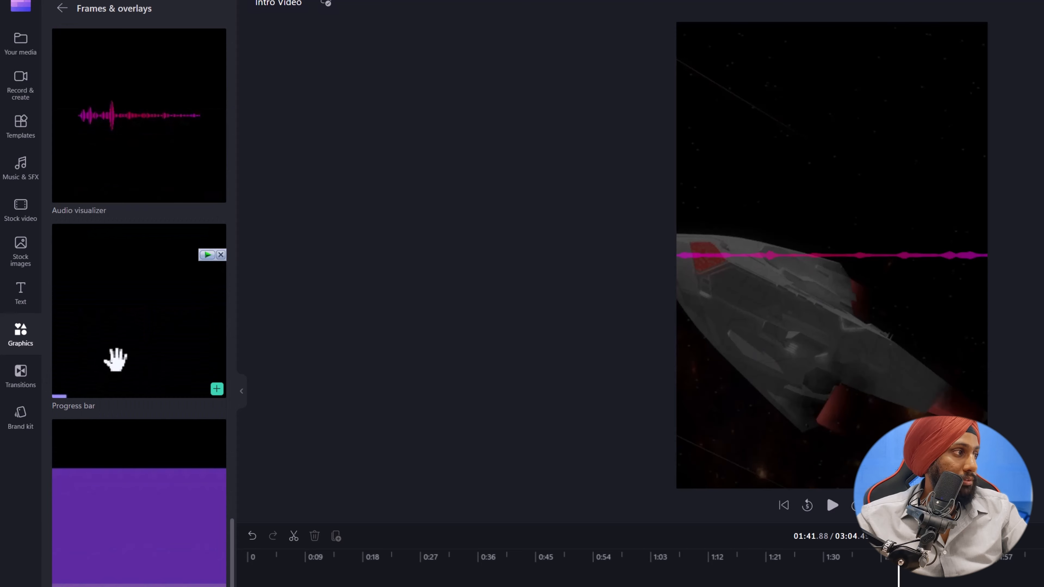
pyautogui.moveTo(115, 360); pyautogui.dragTo(275, 586)
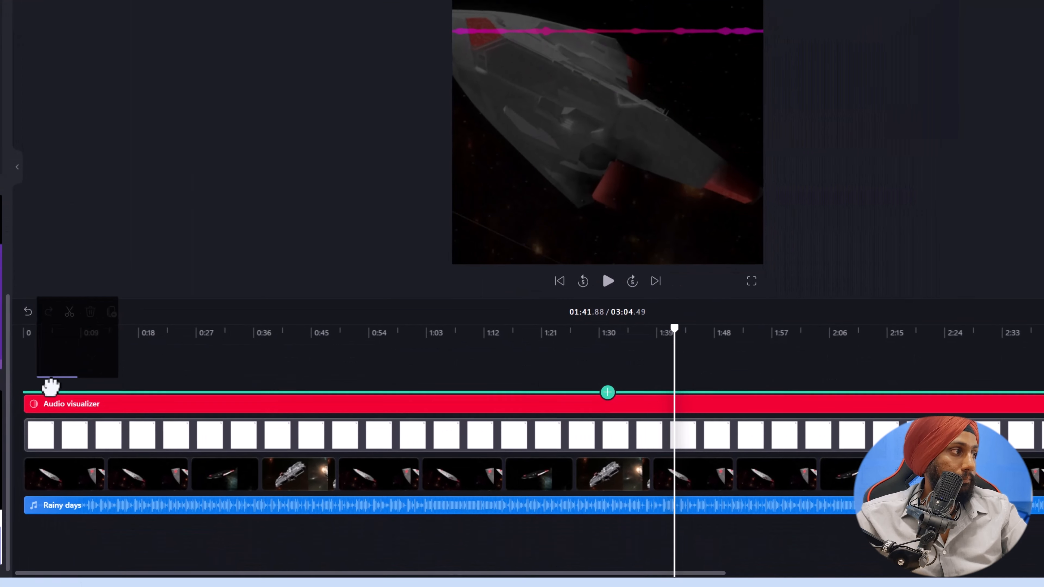
pyautogui.moveTo(51, 387)
pyautogui.mouseDown()
pyautogui.moveTo(42, 384)
pyautogui.moveTo(46, 396)
pyautogui.mouseUp()
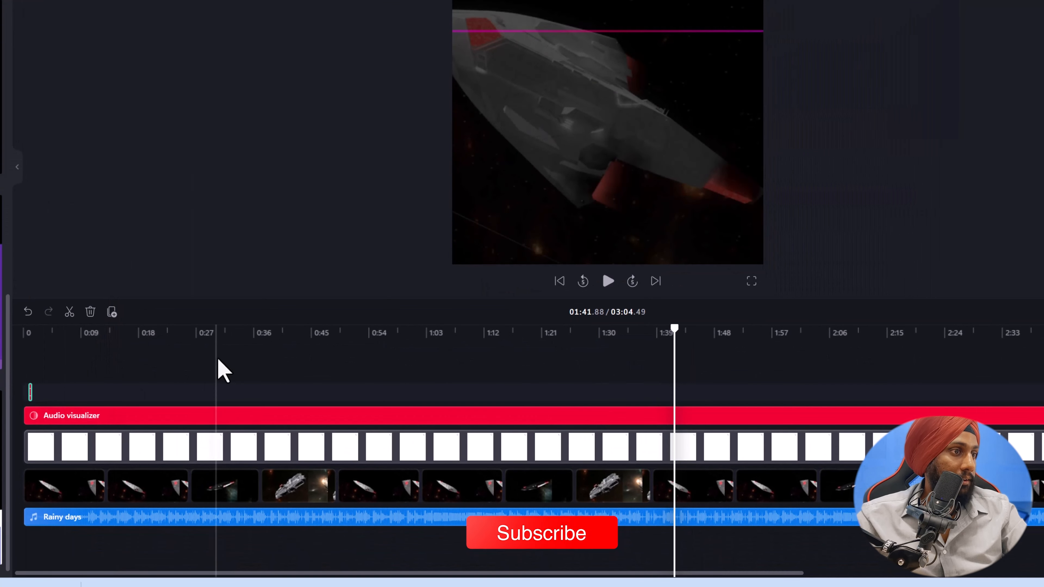
pyautogui.moveTo(31, 397)
pyautogui.mouseDown()
pyautogui.moveTo(50, 395)
pyautogui.moveTo(27, 393)
pyautogui.mouseUp()
pyautogui.click(26, 331)
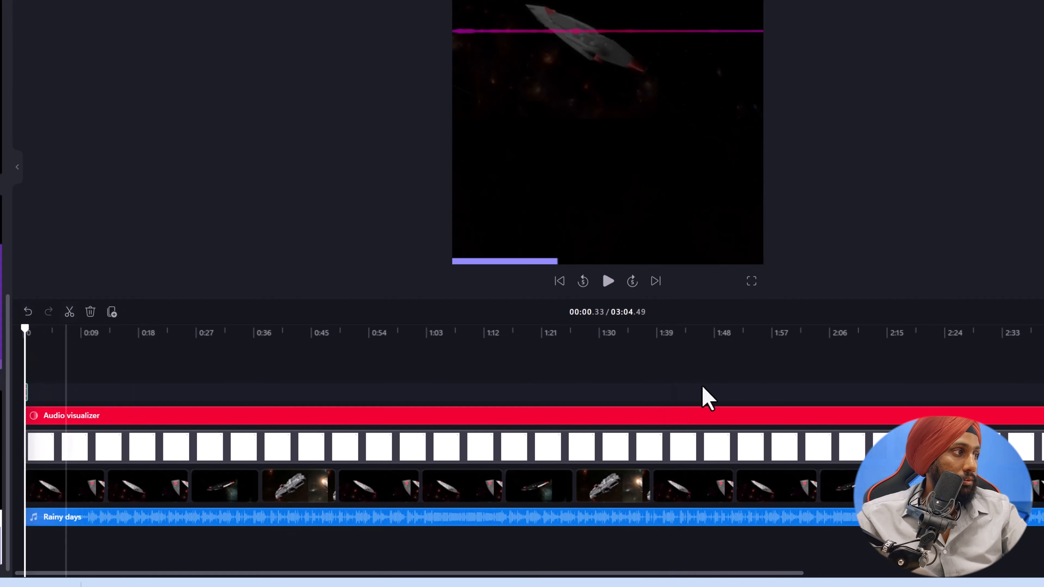
# Stretch the end of the Progress bar clip to about 0:24 on the timeline.
pyautogui.click(1042, 312)
pyautogui.click(1042, 312)
pyautogui.click(1042, 312)
pyautogui.click(1042, 312)
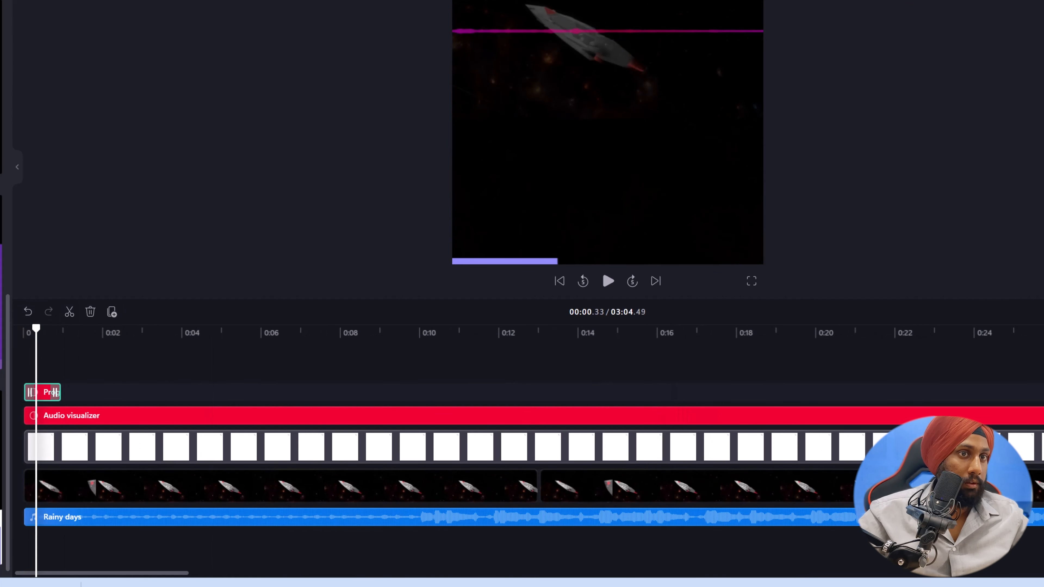
pyautogui.click(1042, 312)
pyautogui.moveTo(63, 393); pyautogui.dragTo(1043, 354)
# Stretch the end of the Progress bar clip to match the end of the Audio visualizer at about 3:04.
pyautogui.click(1042, 312)
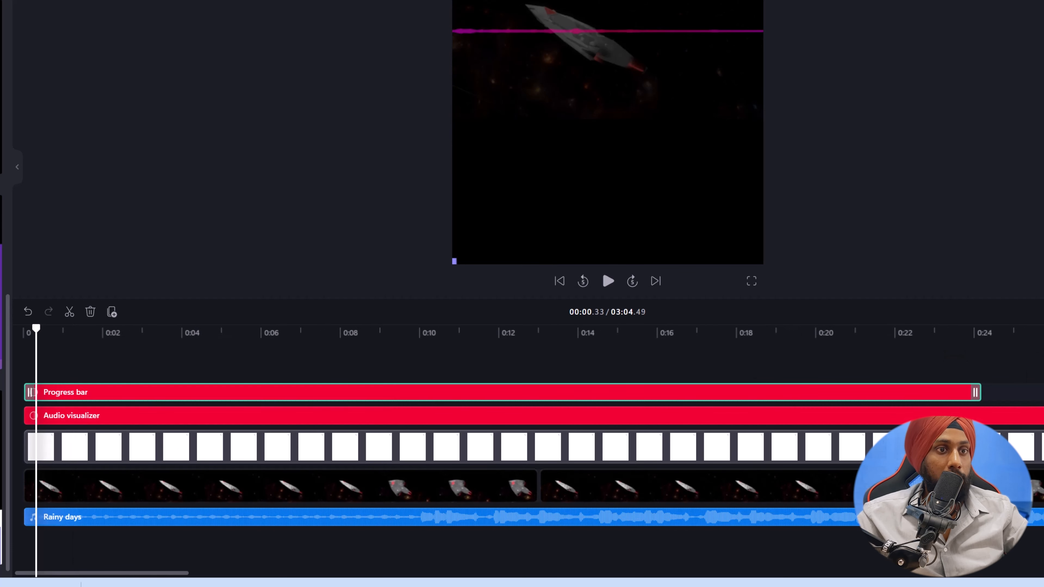
pyautogui.click(1042, 312)
pyautogui.click(1042, 312)
pyautogui.click(1042, 312)
pyautogui.click(1042, 312)
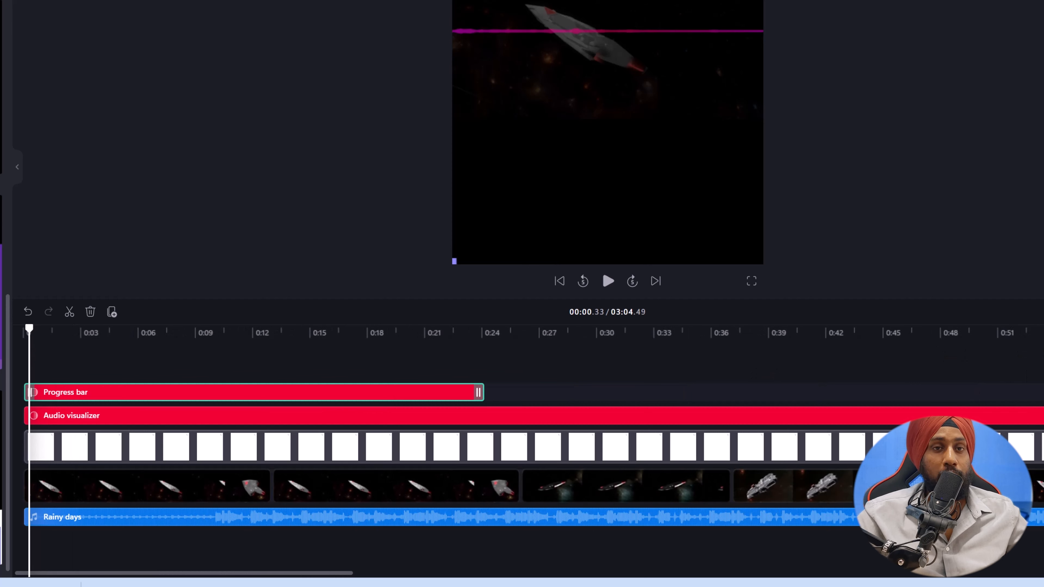
pyautogui.click(1042, 311)
pyautogui.click(1042, 312)
pyautogui.click(1042, 312)
pyautogui.click(1042, 312)
pyautogui.click(1042, 312)
pyautogui.click(1042, 312)
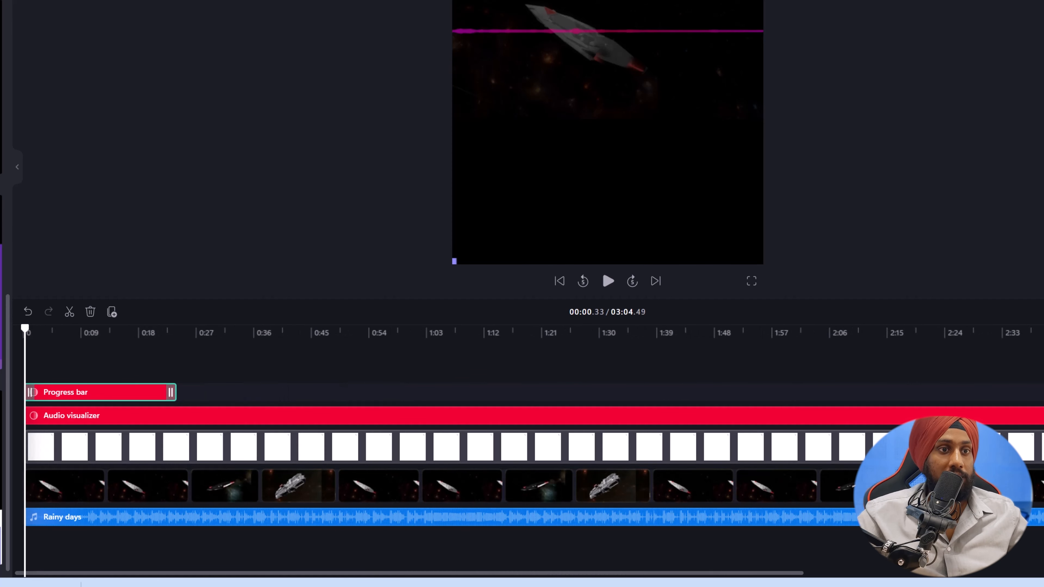
pyautogui.click(1042, 312)
pyautogui.click(1042, 312)
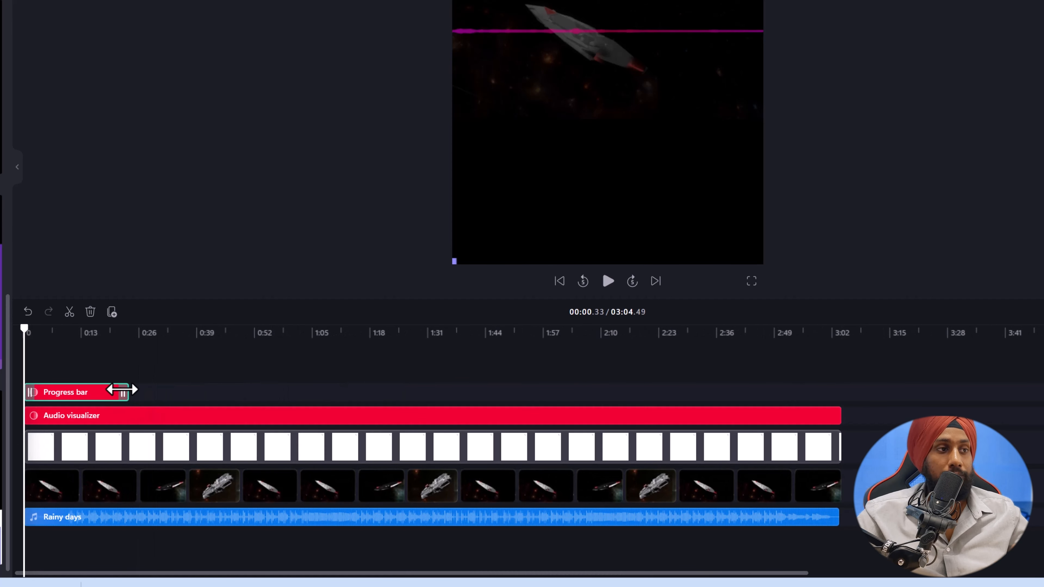
pyautogui.moveTo(124, 392); pyautogui.dragTo(837, 393)
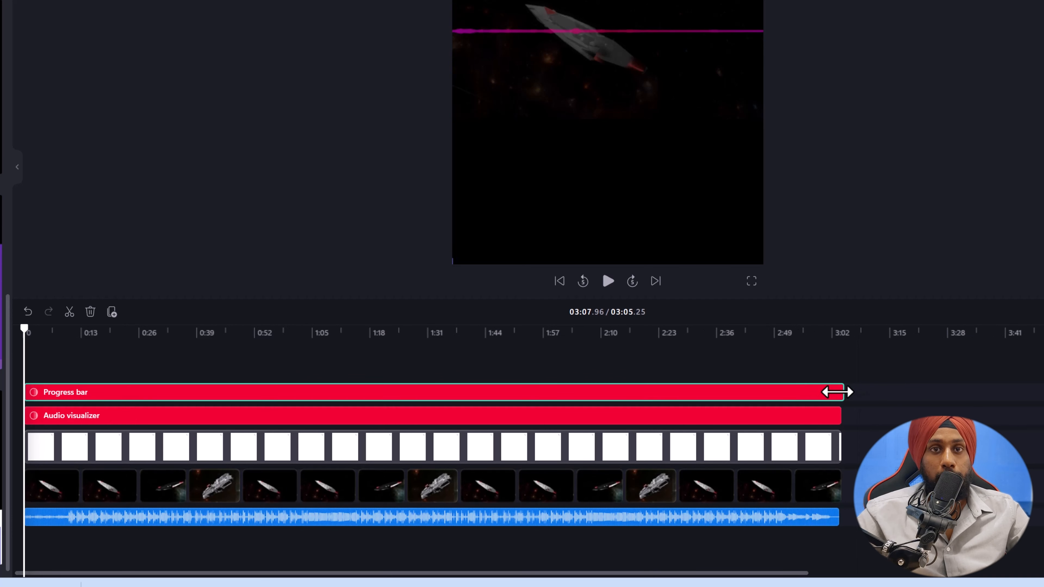
pyautogui.click(837, 392)
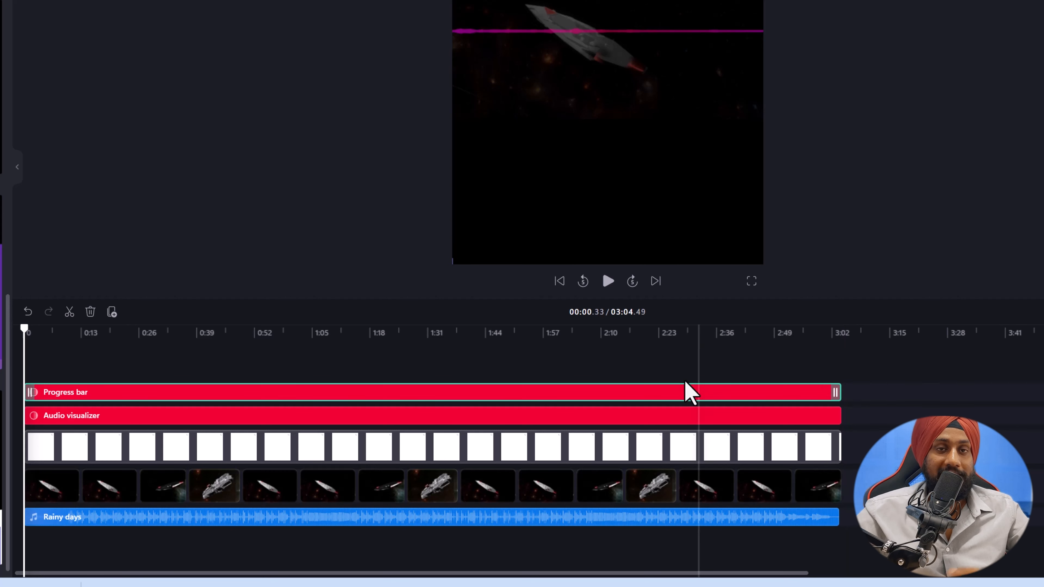
# Recolour the progress bar with the orange-red brand kit colour EF572C and check it at about 2:13 and 1:44.
pyautogui.click(621, 334)
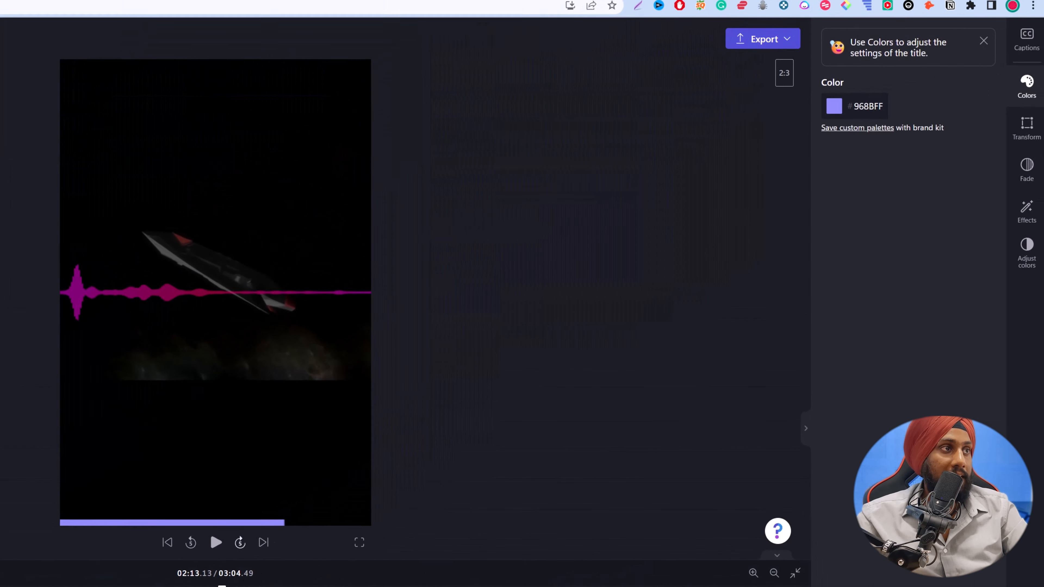
pyautogui.click(831, 108)
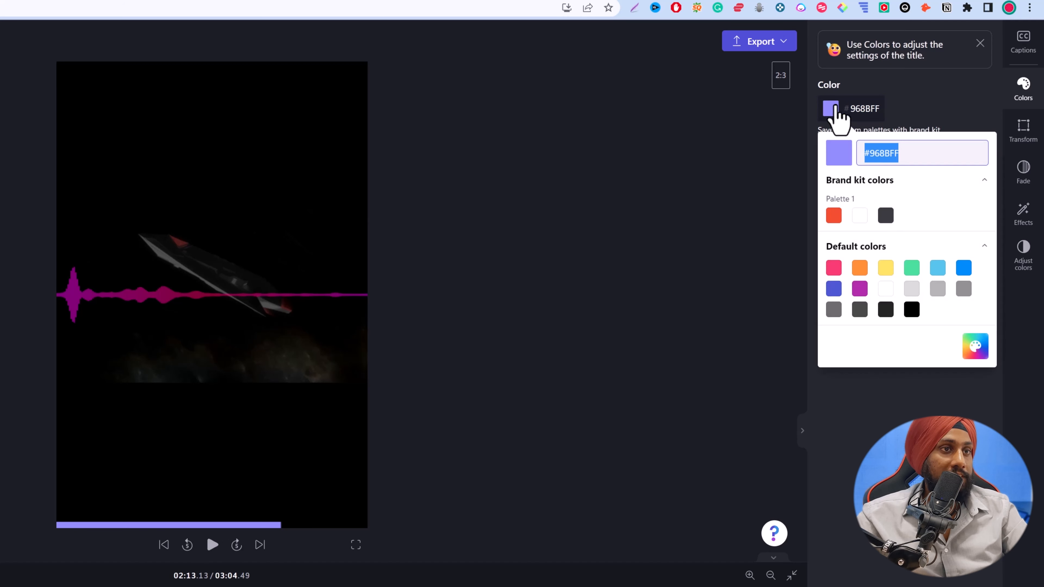
pyautogui.click(834, 218)
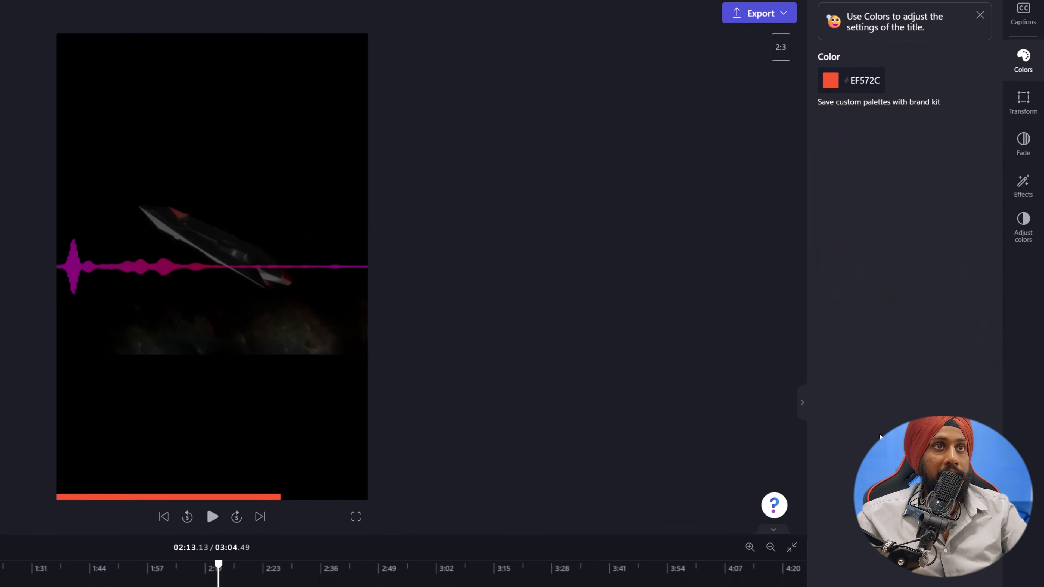
pyautogui.moveTo(299, 398); pyautogui.dragTo(92, 425)
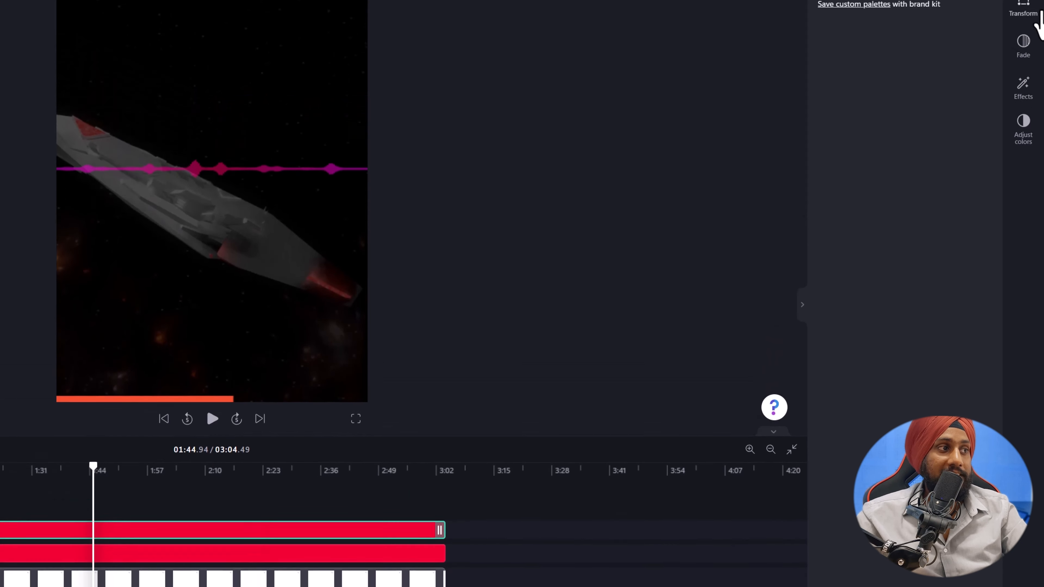
# Try the Reverse option and a different size on the progress bar, and restore both settings.
pyautogui.click(1035, 121)
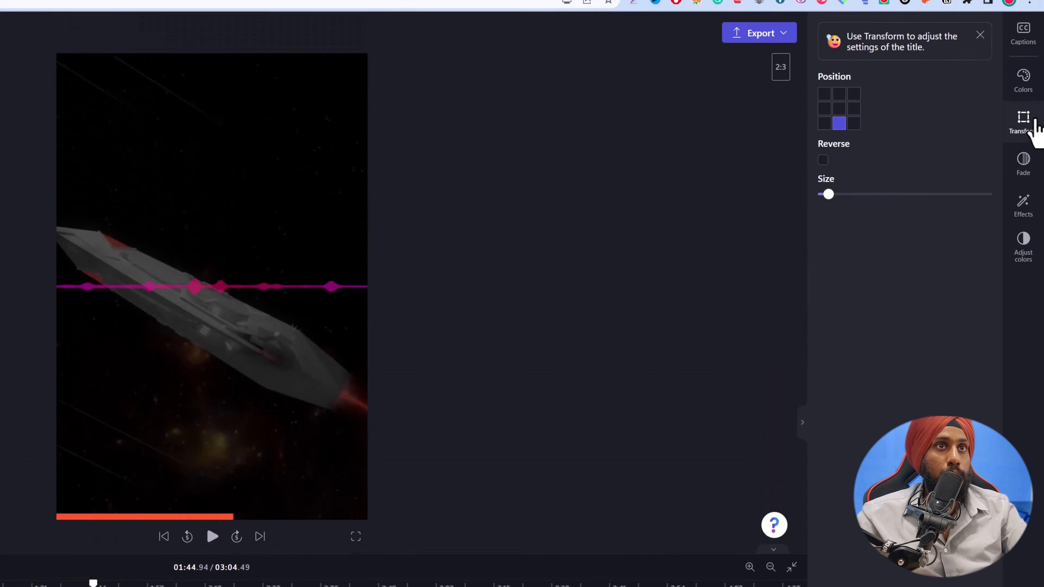
pyautogui.click(823, 161)
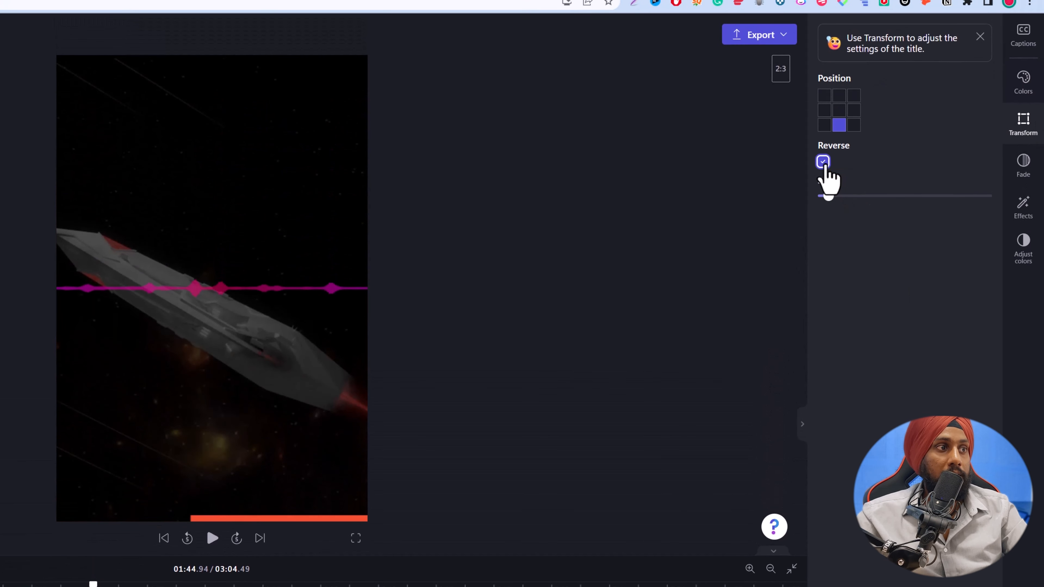
pyautogui.click(823, 162)
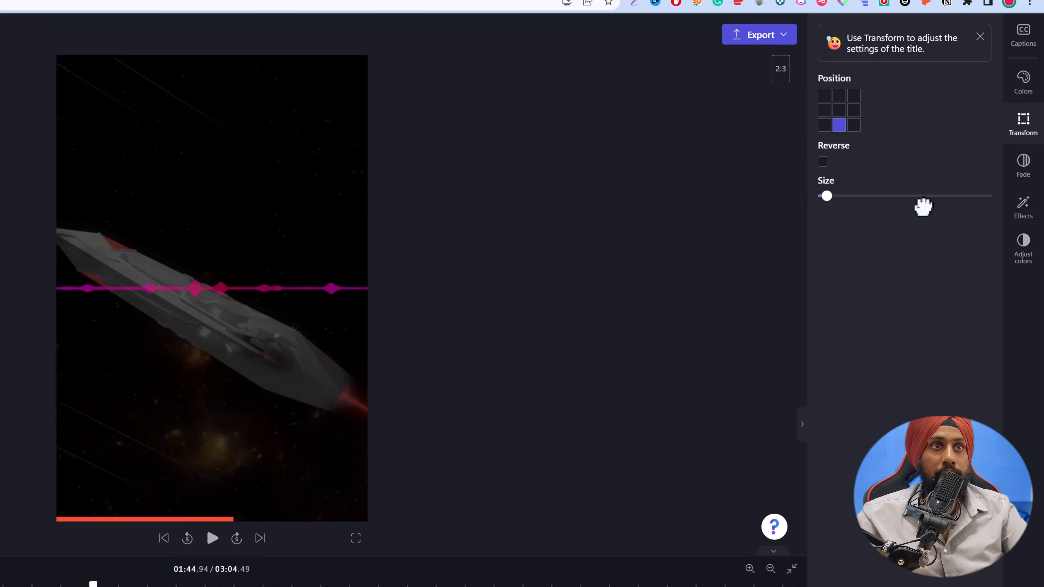
pyautogui.click(948, 197)
pyautogui.moveTo(948, 206); pyautogui.dragTo(828, 224)
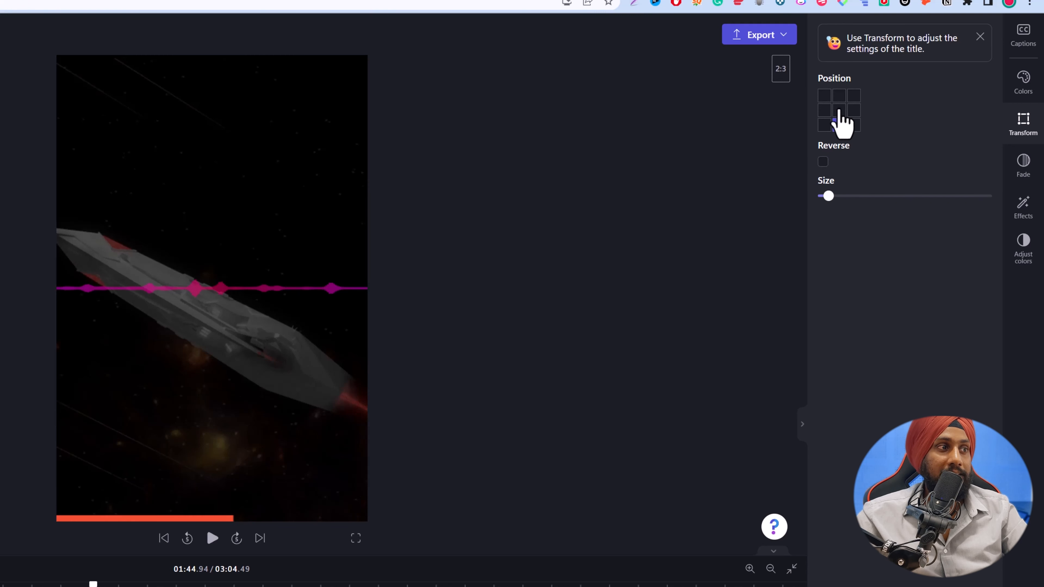
# Set the progress bar's position to the centre so it runs around the frame's border, and preview it along the timeline.
pyautogui.click(838, 97)
pyautogui.click(840, 110)
pyautogui.click(853, 111)
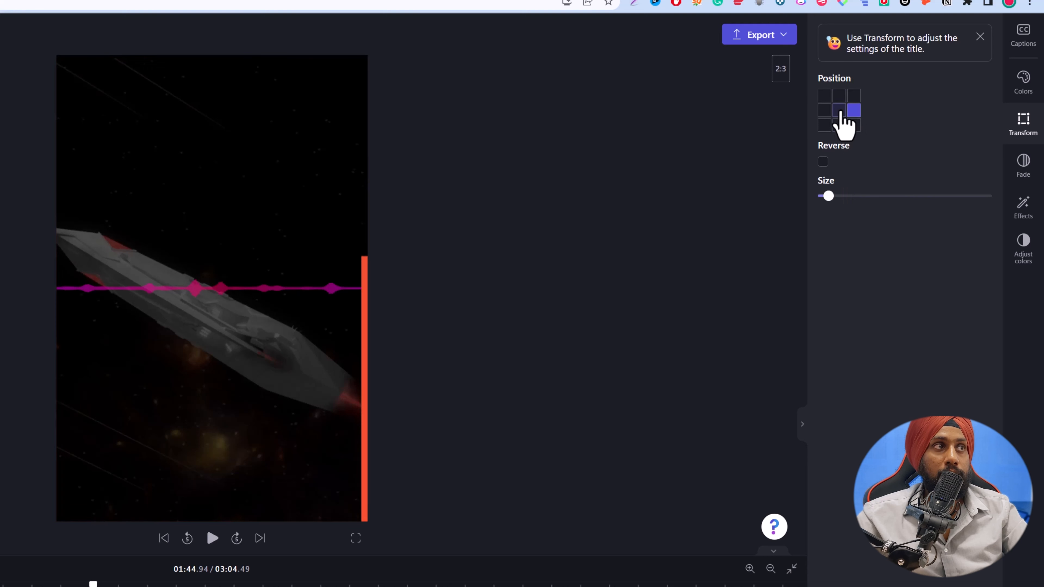
pyautogui.click(840, 111)
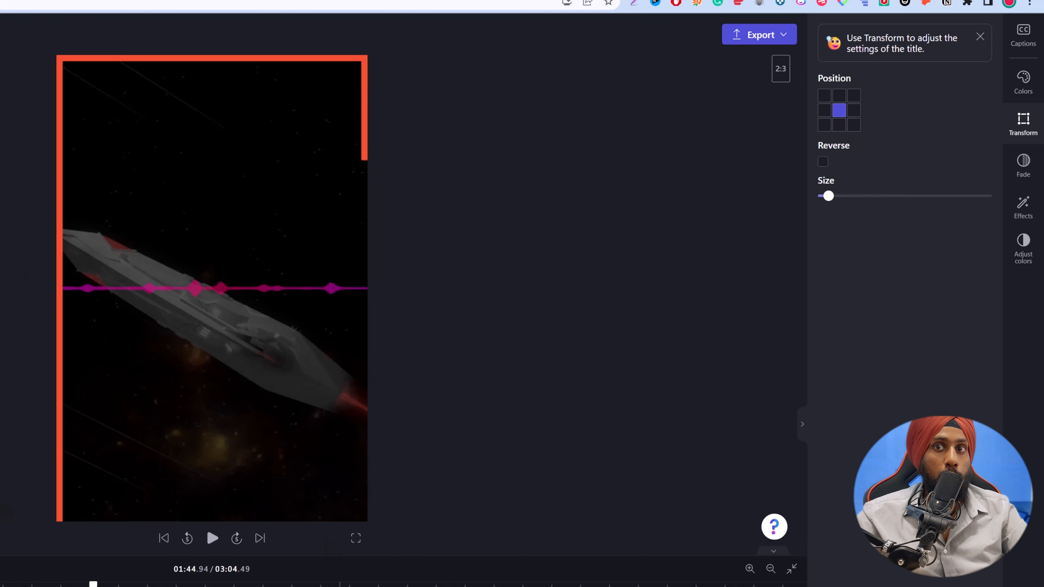
pyautogui.moveTo(340, 586); pyautogui.dragTo(381, 586)
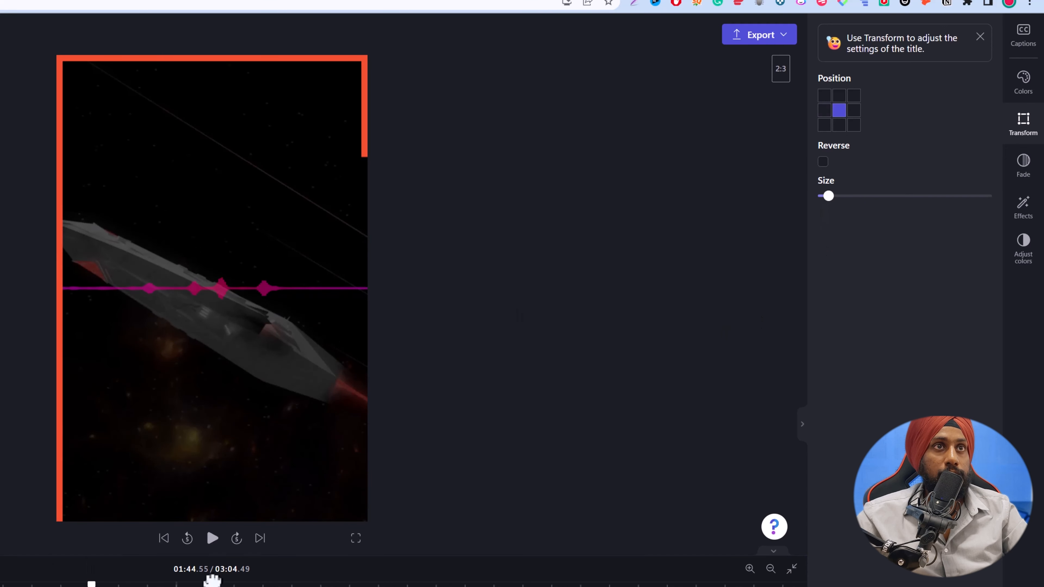
# Recolour the progress bar with the custom pink E0359F and look at its colour adjustment settings.
pyautogui.click(1024, 84)
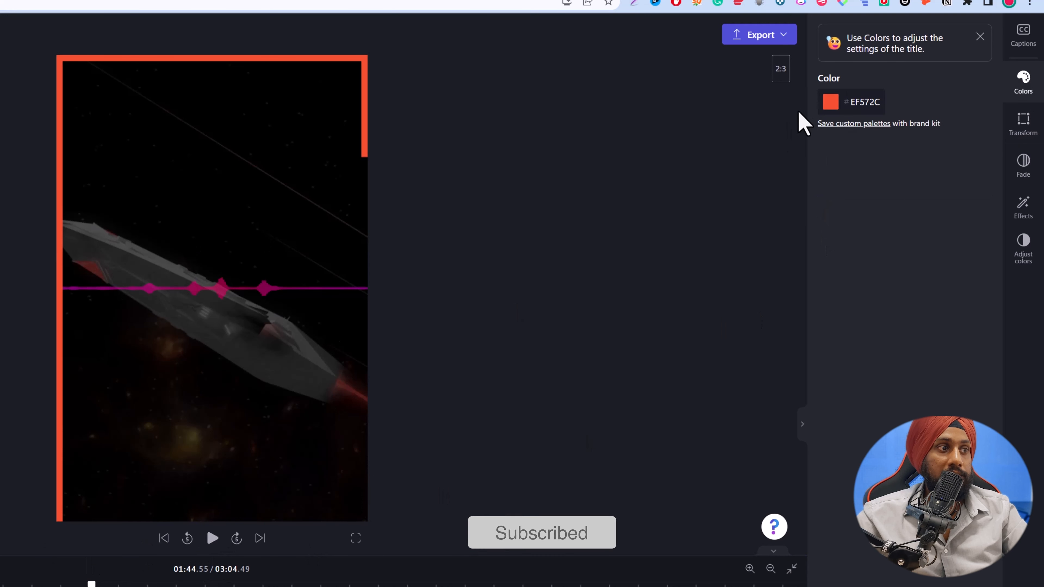
pyautogui.click(831, 102)
pyautogui.click(930, 177)
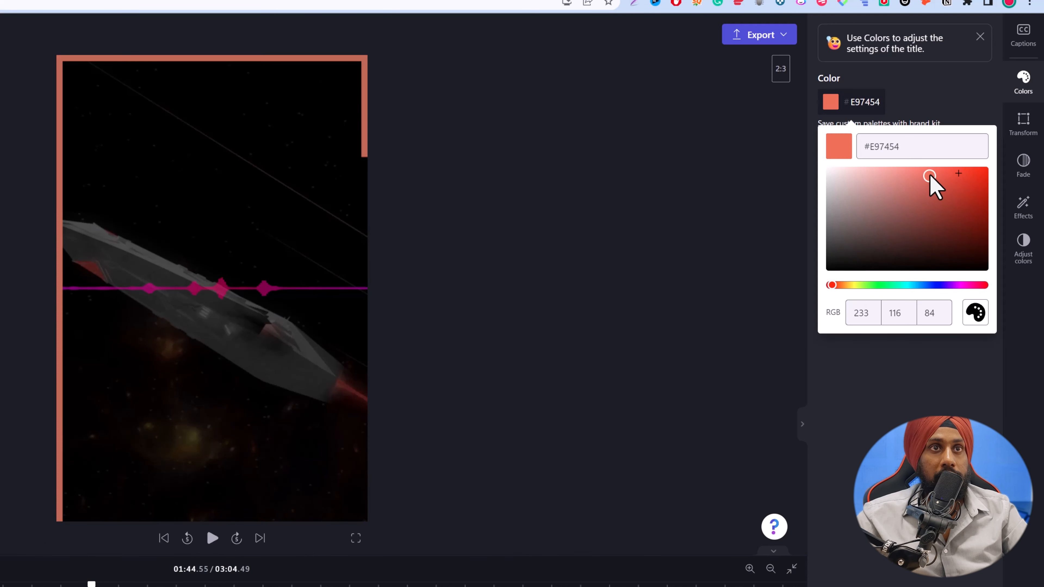
pyautogui.moveTo(930, 177); pyautogui.dragTo(949, 178)
pyautogui.click(975, 286)
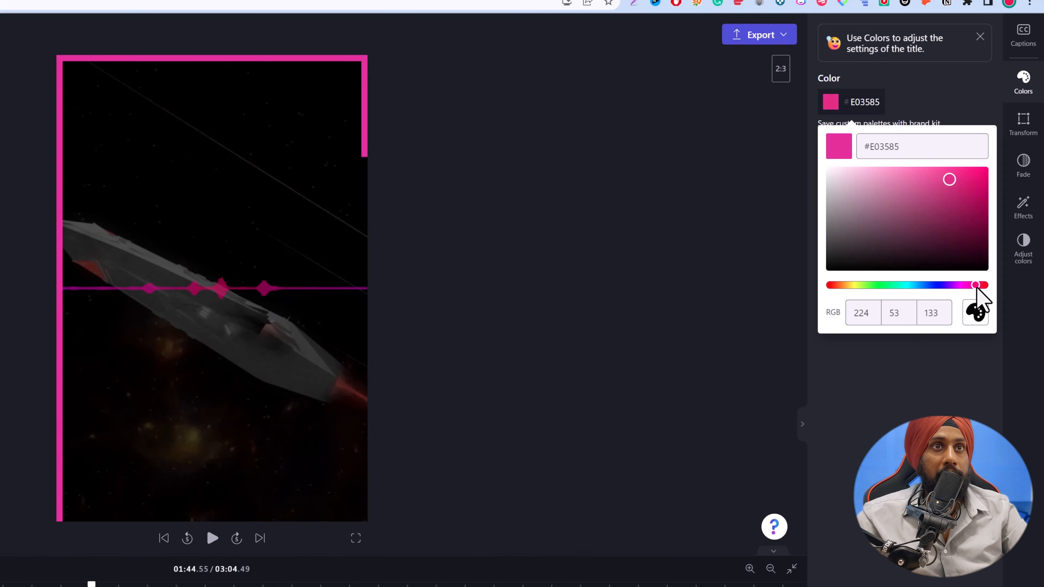
pyautogui.moveTo(977, 288); pyautogui.dragTo(972, 287)
pyautogui.click(896, 464)
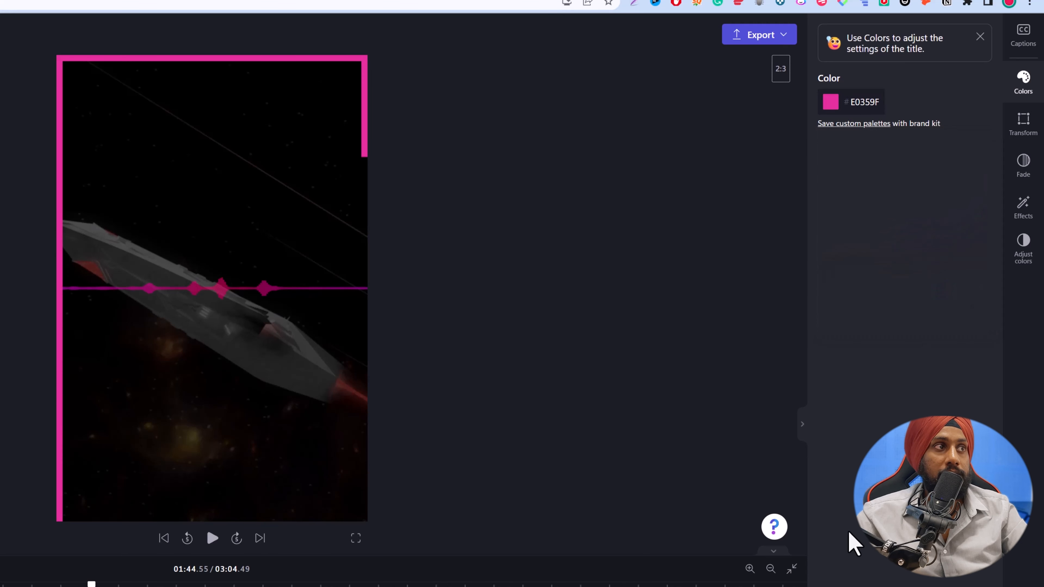
pyautogui.click(1031, 259)
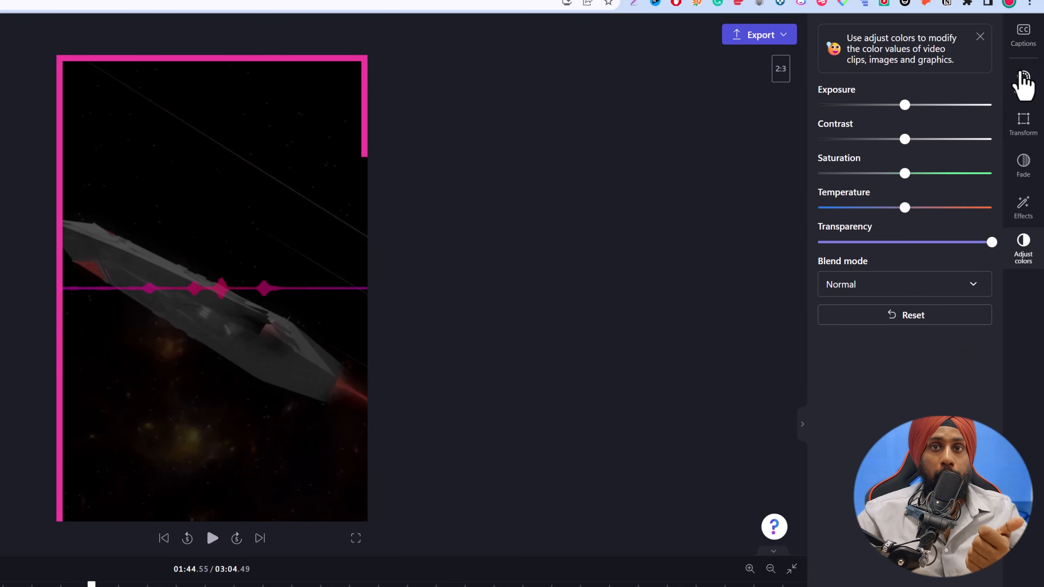
pyautogui.click(1023, 84)
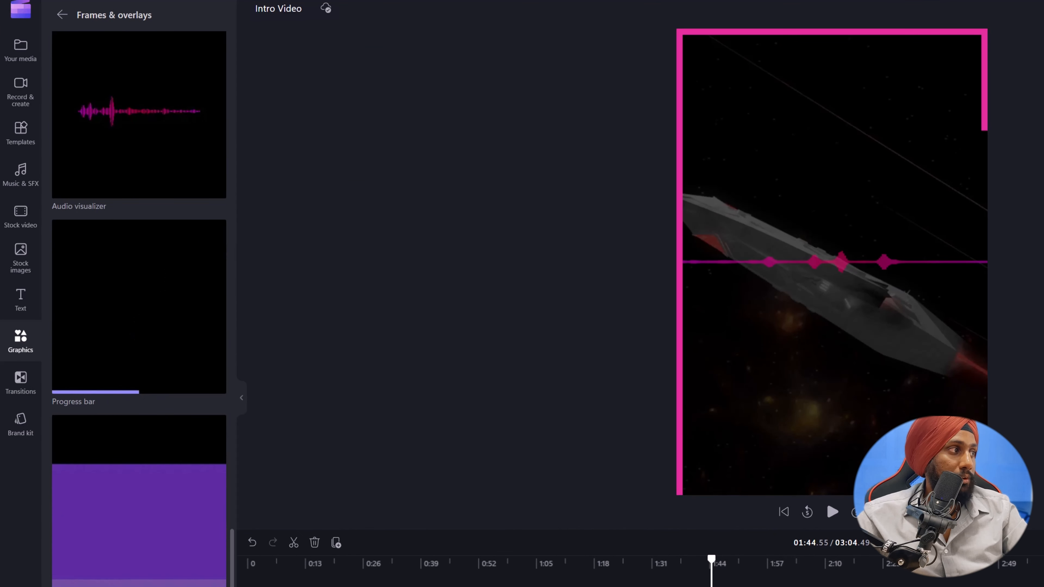
# Add the Typewriter title above the Progress bar at about 1:32 and move the playhead to 1:37 to show it.
pyautogui.scroll(3, 87, 210)
pyautogui.click(62, 15)
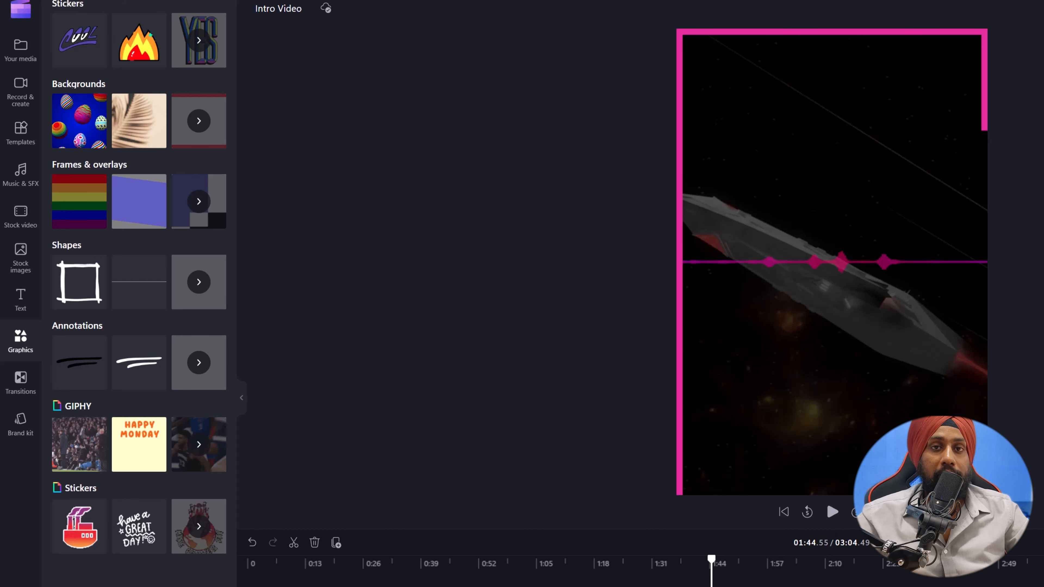
pyautogui.click(20, 303)
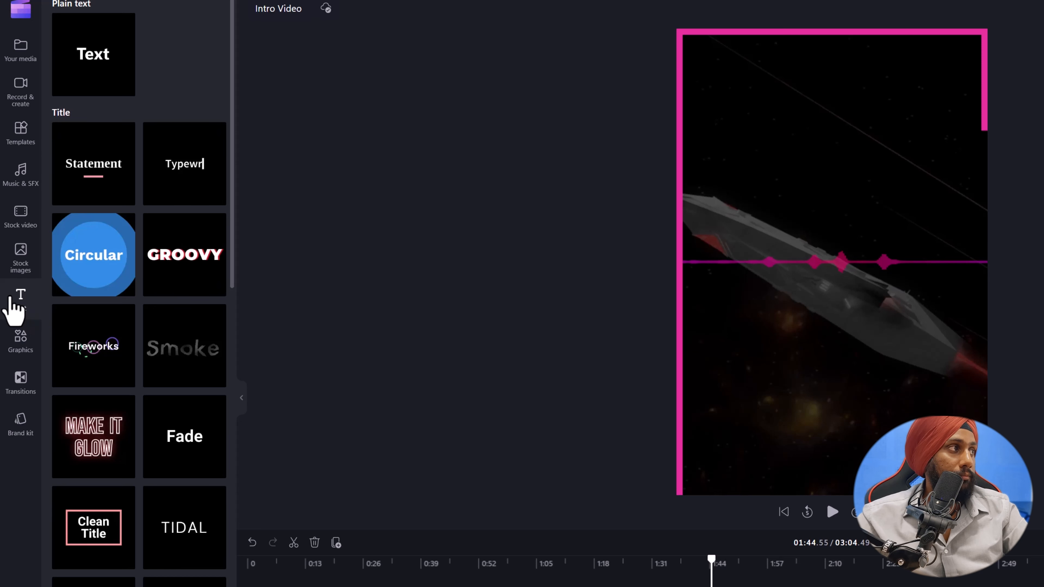
pyautogui.moveTo(199, 160)
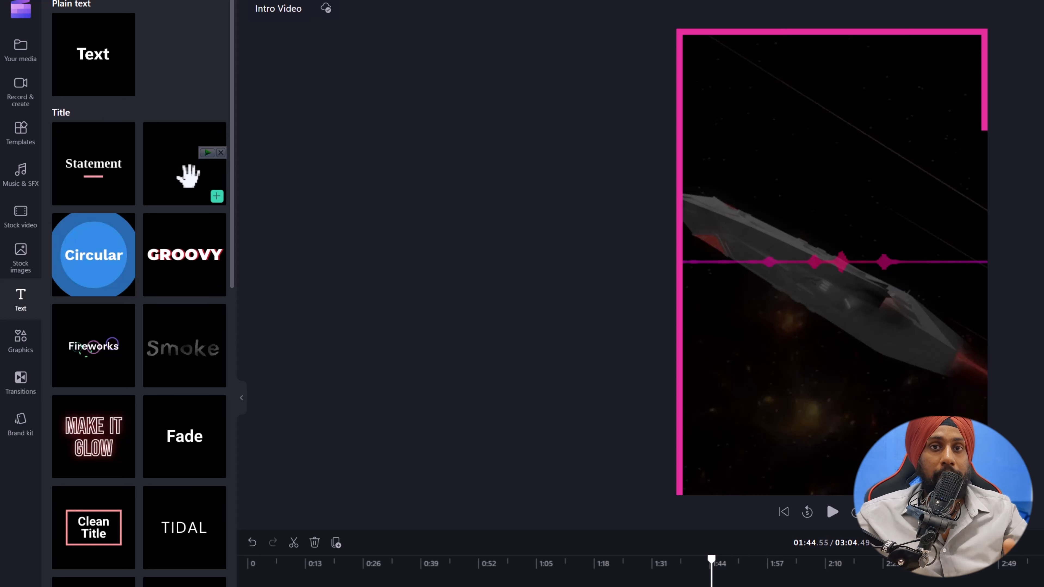
pyautogui.moveTo(403, 423); pyautogui.dragTo(82, 226)
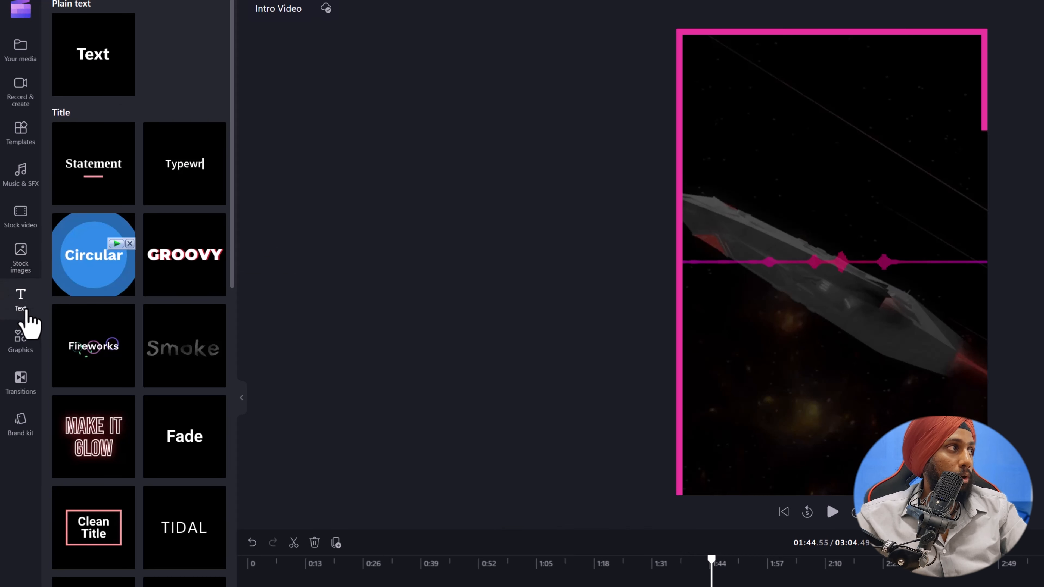
pyautogui.click(22, 312)
pyautogui.click(16, 301)
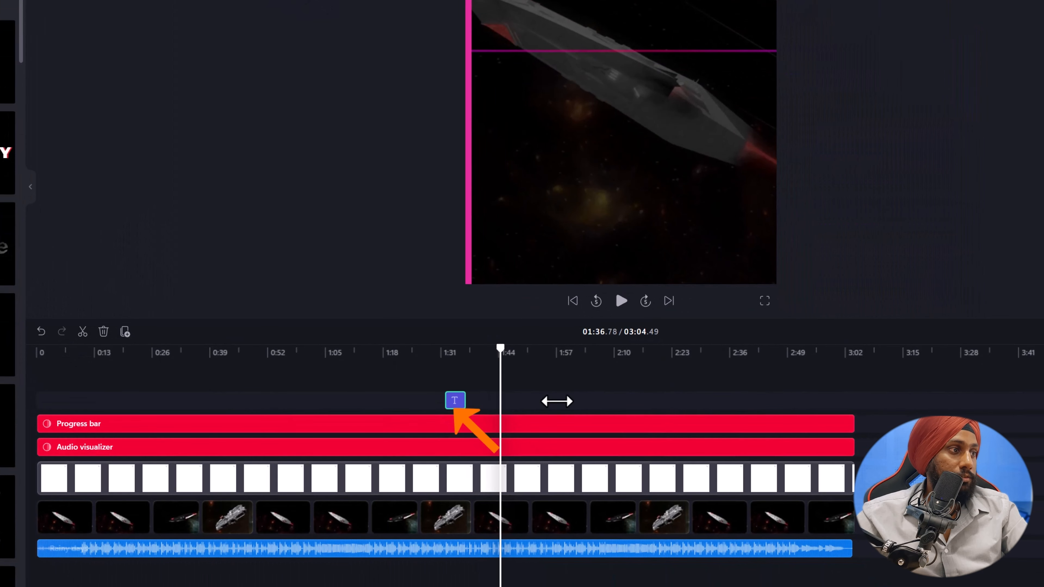
pyautogui.moveTo(497, 349); pyautogui.dragTo(469, 351)
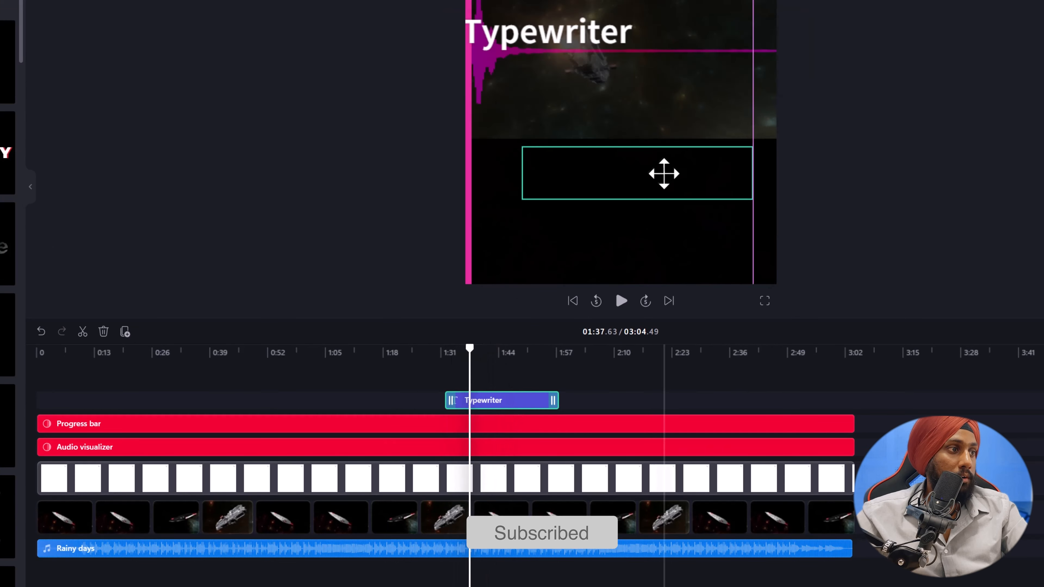
# Try the Typewriter title lower in the frame and set its position to the centre.
pyautogui.moveTo(646, 170); pyautogui.dragTo(648, 110)
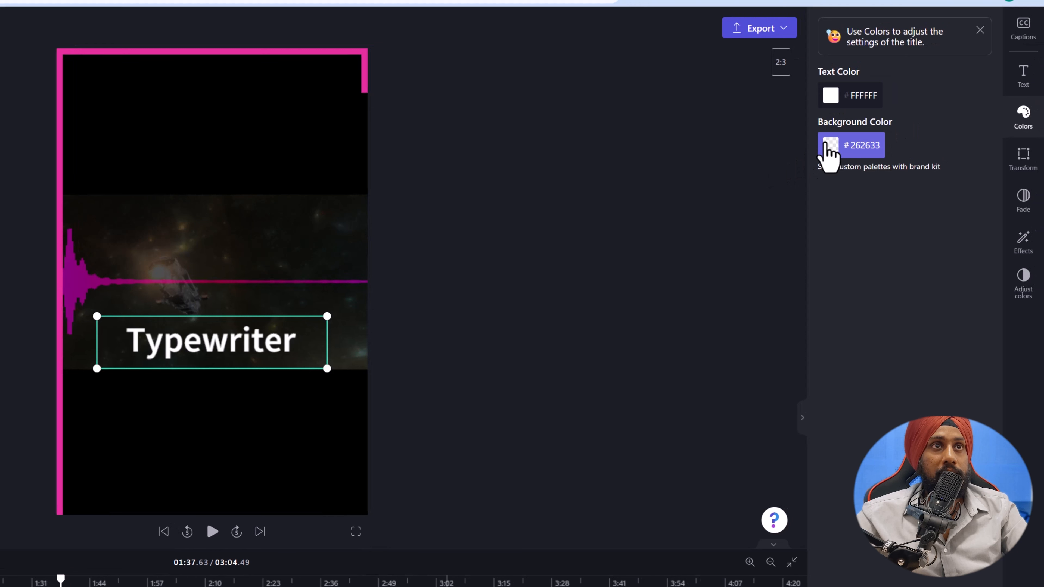
pyautogui.click(1021, 163)
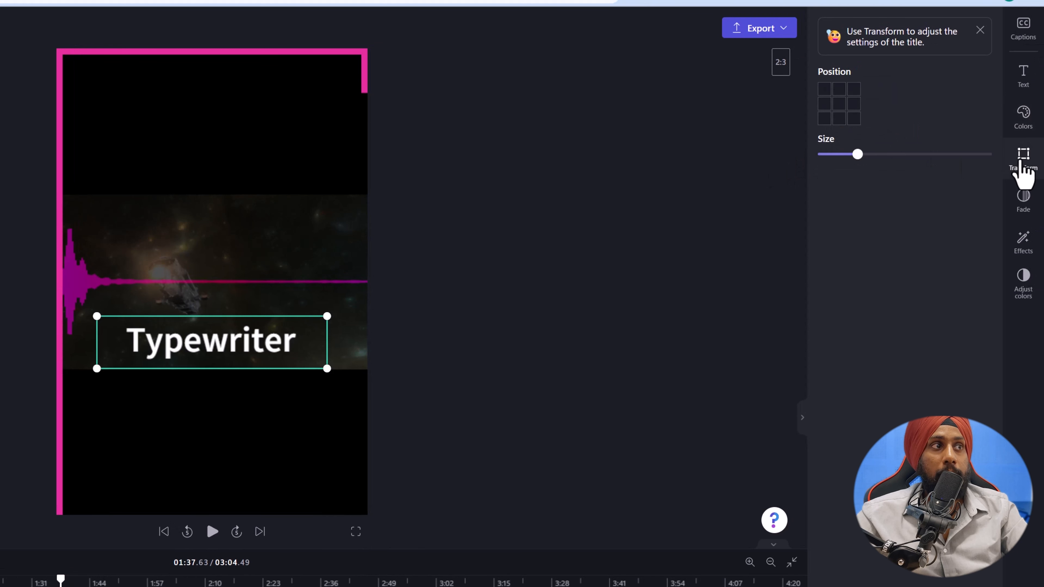
pyautogui.click(839, 103)
pyautogui.click(840, 119)
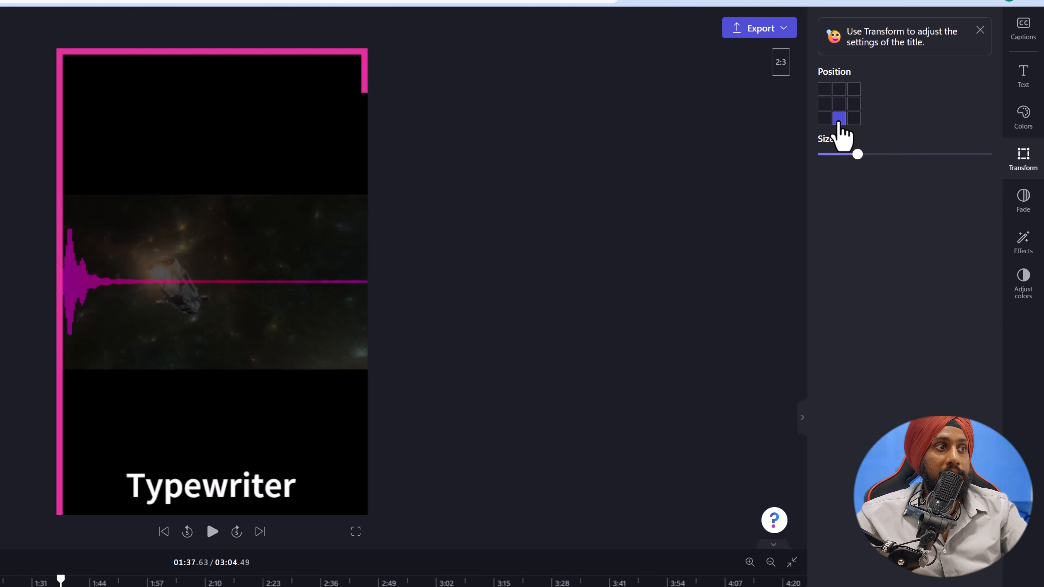
pyautogui.click(842, 106)
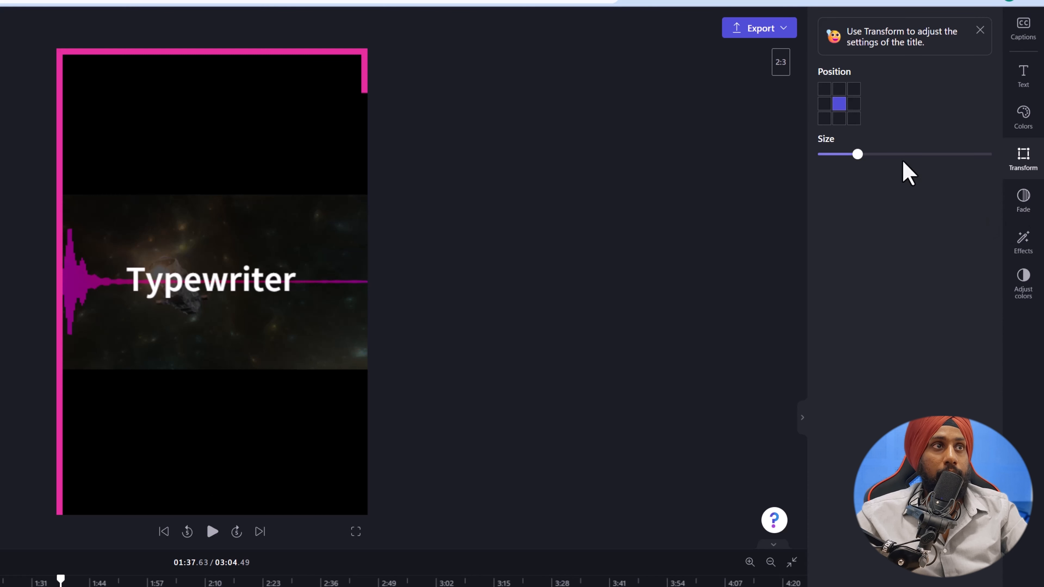
# Look through the Typewriter title's fade, effects and colour adjustment settings, and open its text settings.
pyautogui.click(1023, 200)
pyautogui.click(1023, 241)
pyautogui.click(1024, 288)
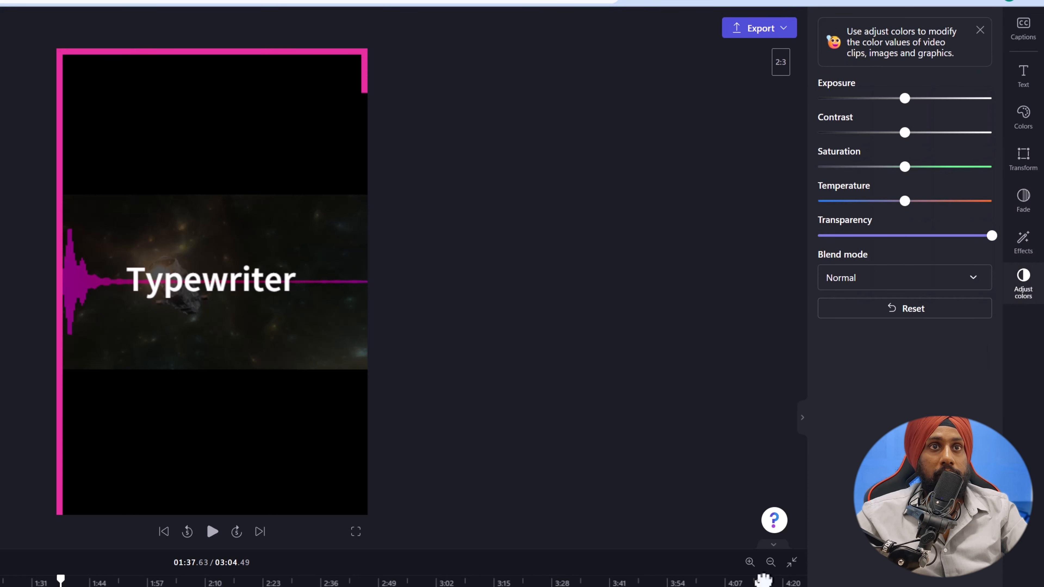
pyautogui.click(231, 280)
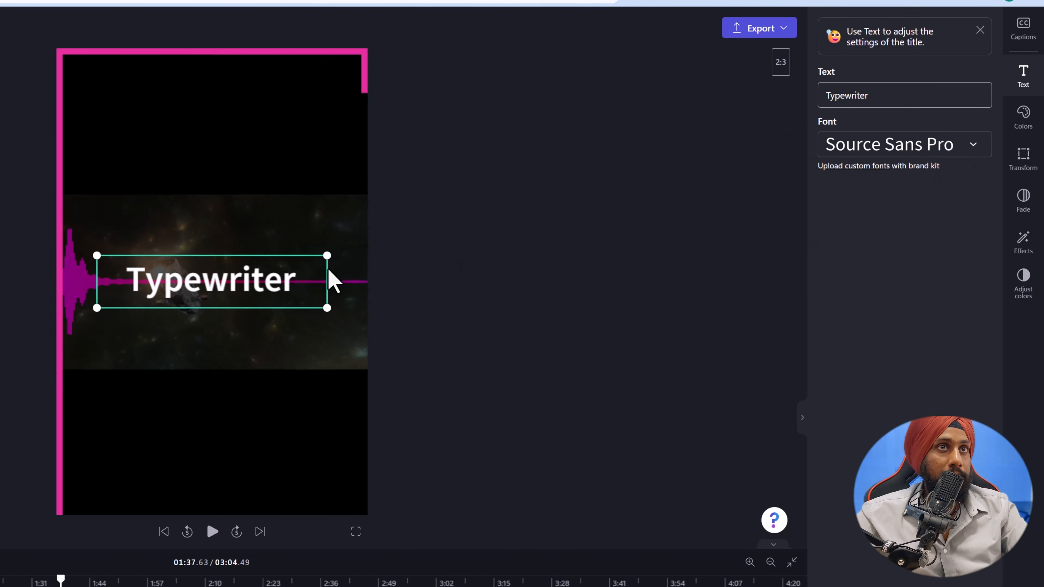
# Change the Typewriter title's text to "Awesome Music" and move it below the audio visualizer, near the video clip's lower edge.
pyautogui.click(883, 102)
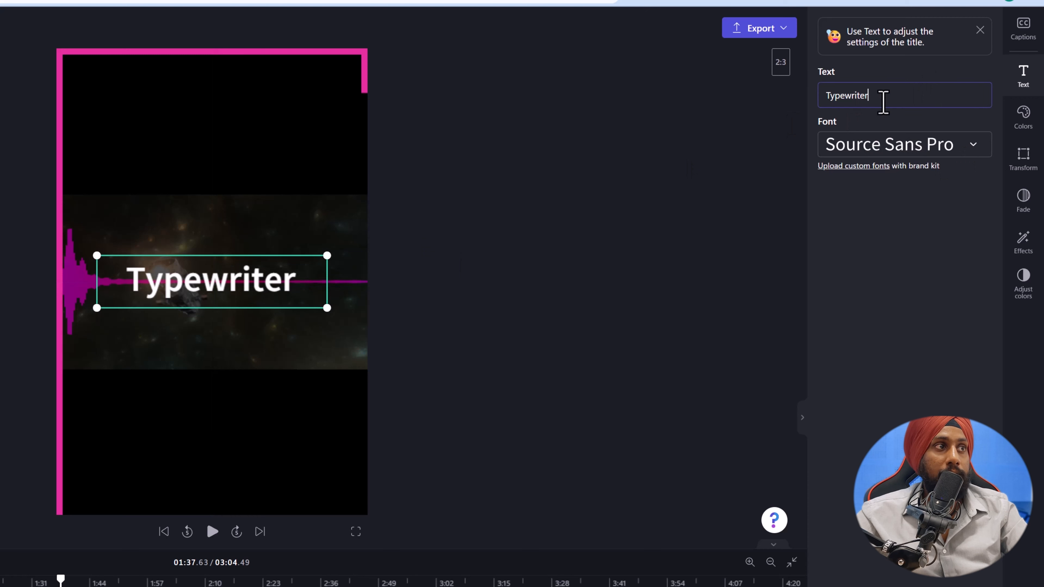
pyautogui.doubleClick(883, 102)
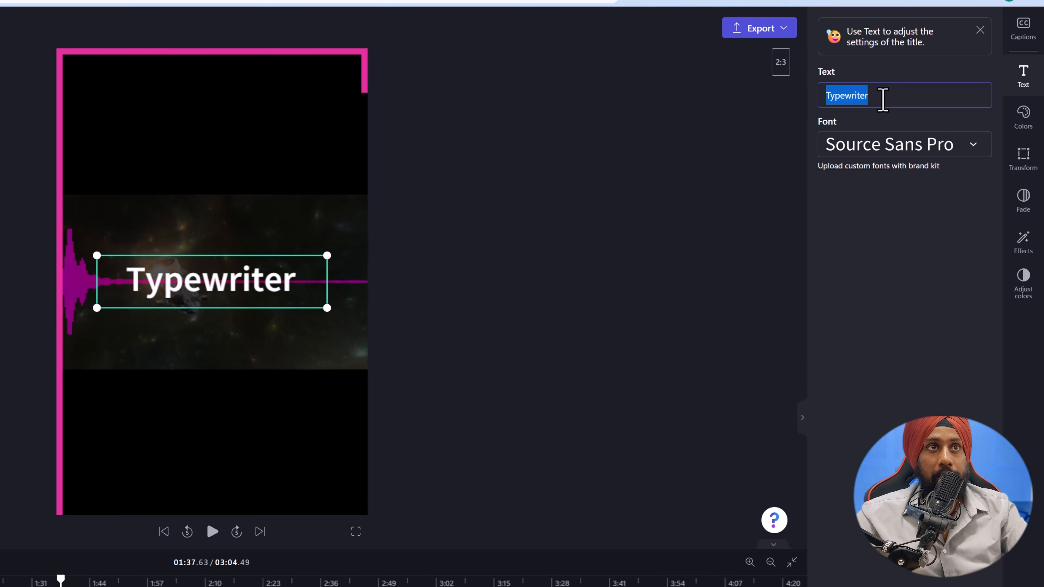
pyautogui.write('Awesome Music')
pyautogui.moveTo(268, 296); pyautogui.dragTo(272, 350)
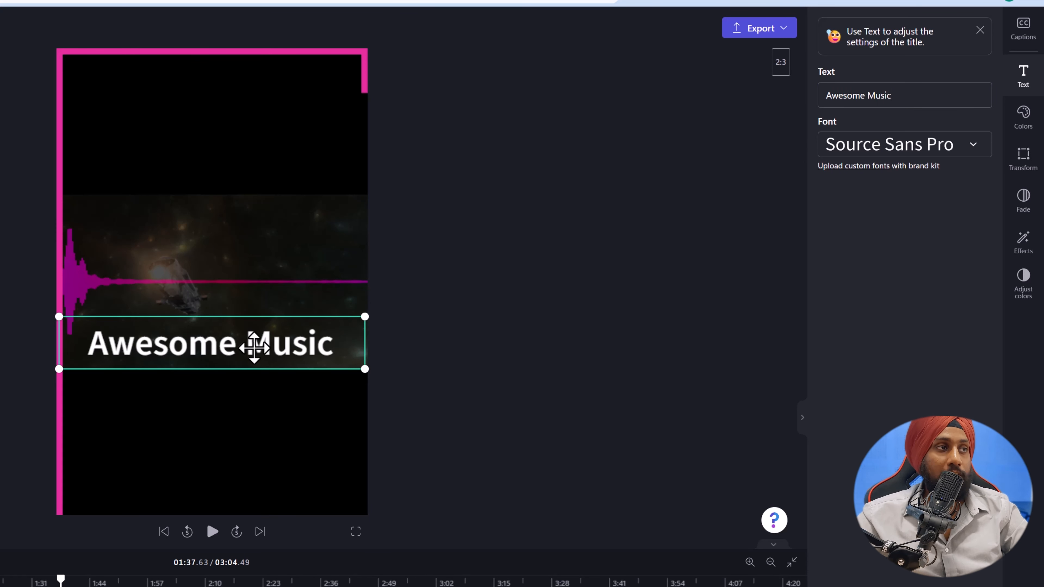
# Play the Awesome Music title from about 1:32 to preview its typing animation, and pause at about 1:33.
pyautogui.click(35, 581)
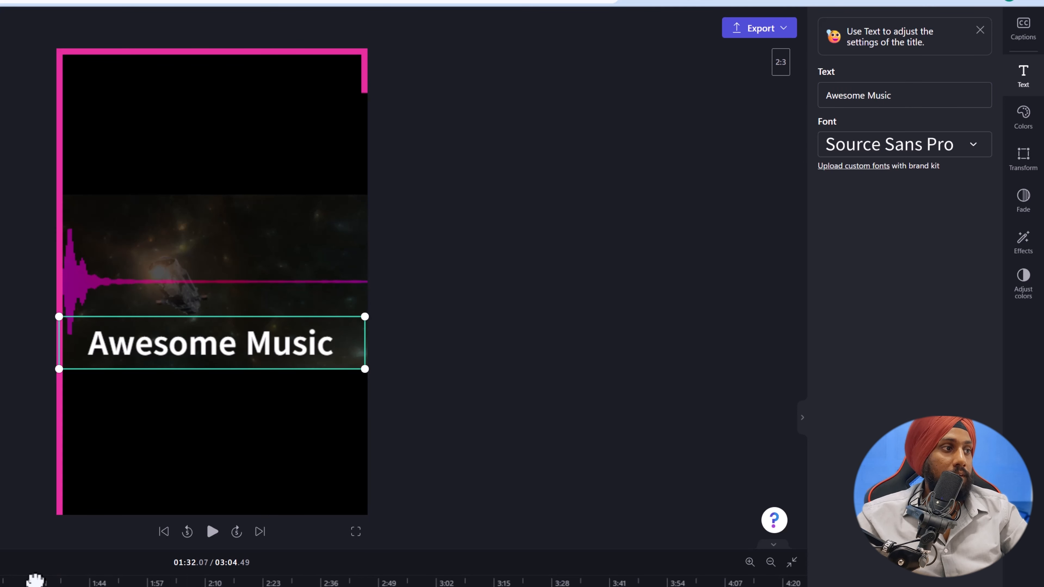
pyautogui.click(212, 532)
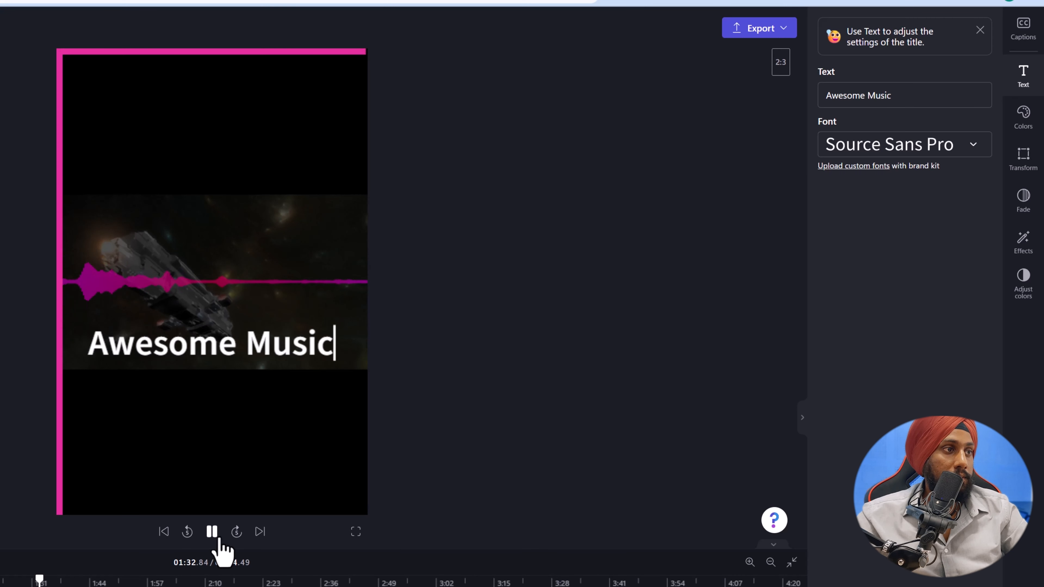
pyautogui.click(217, 539)
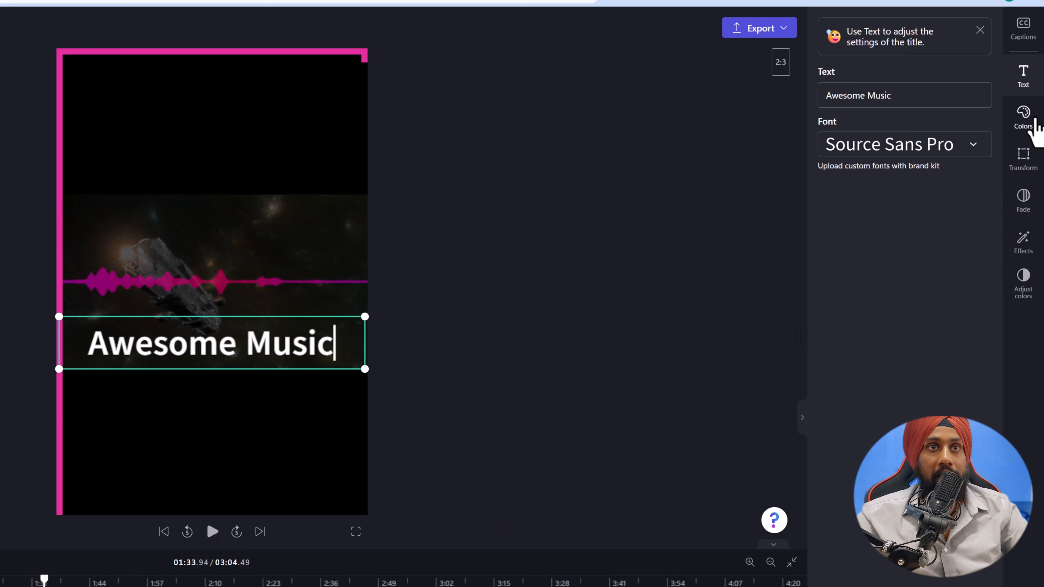
# Look through the Awesome Music title's text colour, transform, colour adjustment, effects and fade settings.
pyautogui.click(1023, 120)
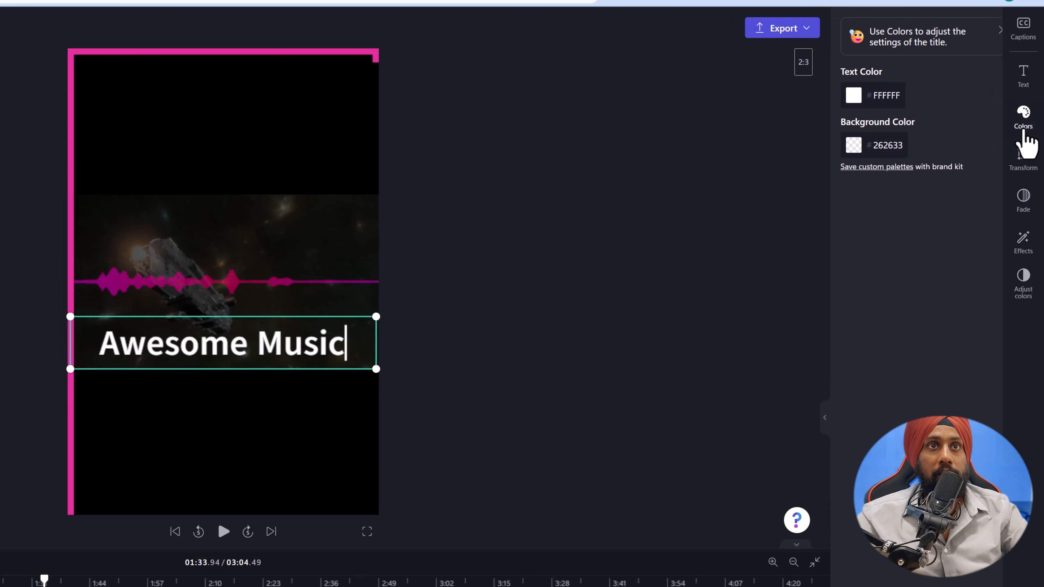
pyautogui.click(1024, 162)
pyautogui.click(1021, 284)
pyautogui.click(1022, 241)
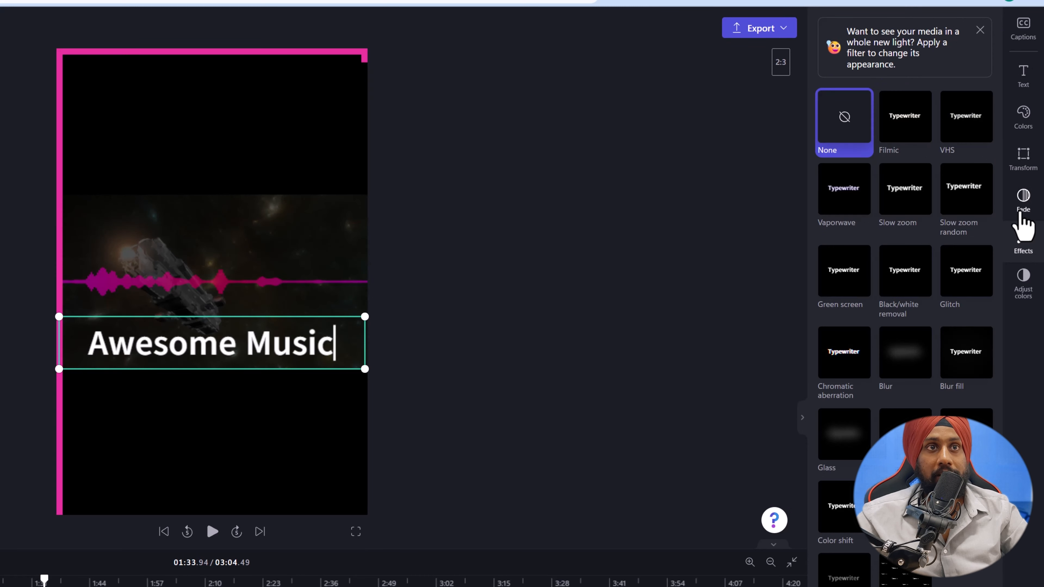
pyautogui.click(1023, 200)
pyautogui.click(1024, 160)
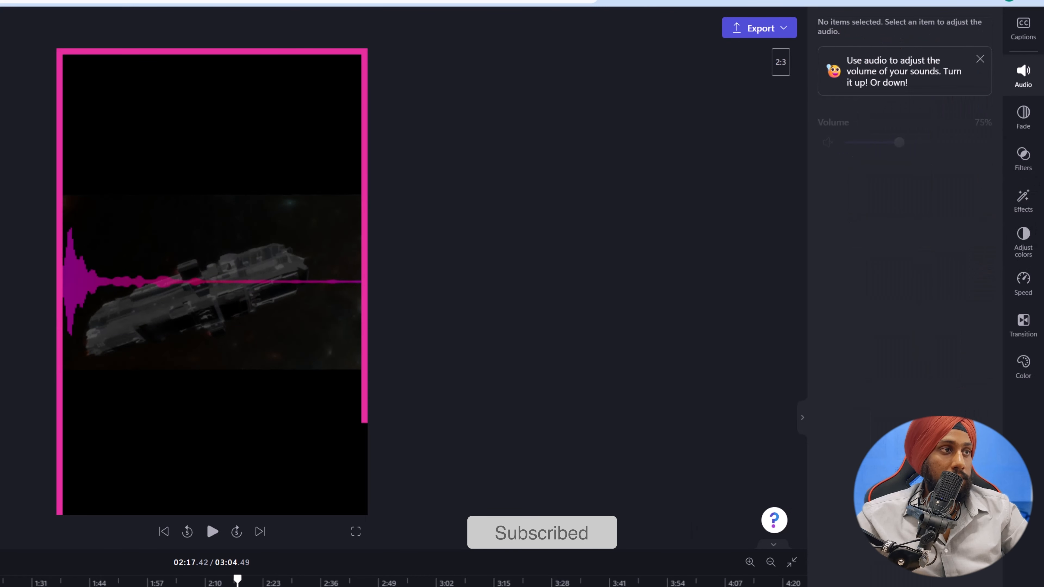
# Check the frame at about 2:58 and browse the Title, Two Line, Caption and Special text templates.
pyautogui.moveTo(413, 581); pyautogui.dragTo(420, 580)
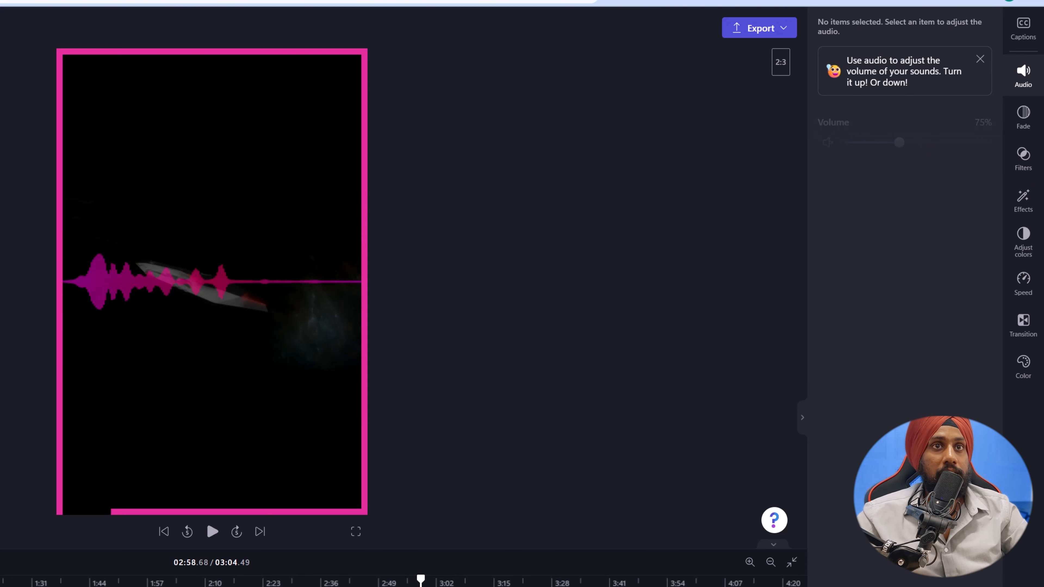
pyautogui.click(417, 586)
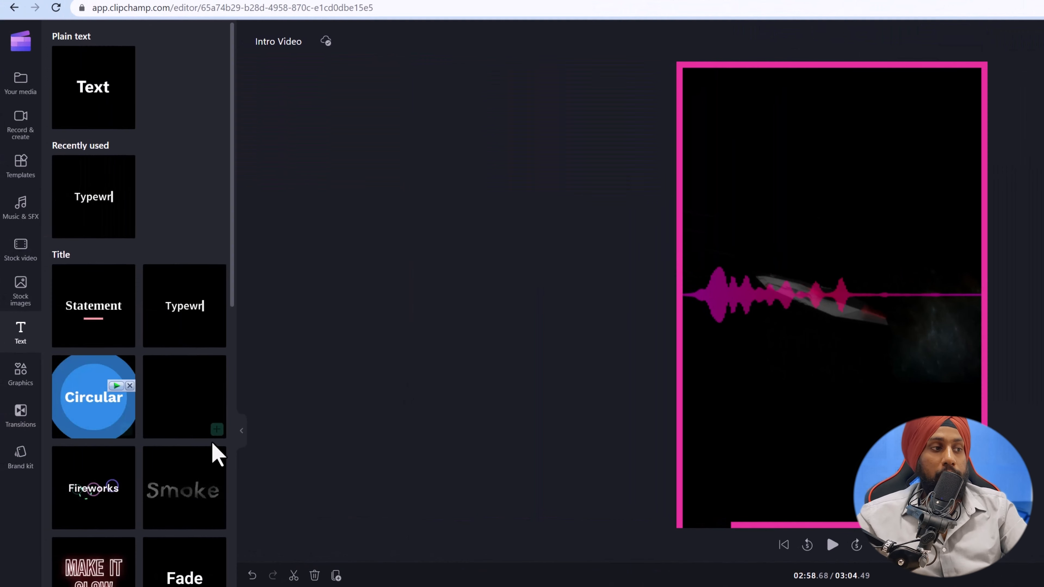
pyautogui.scroll(-10, 189, 465)
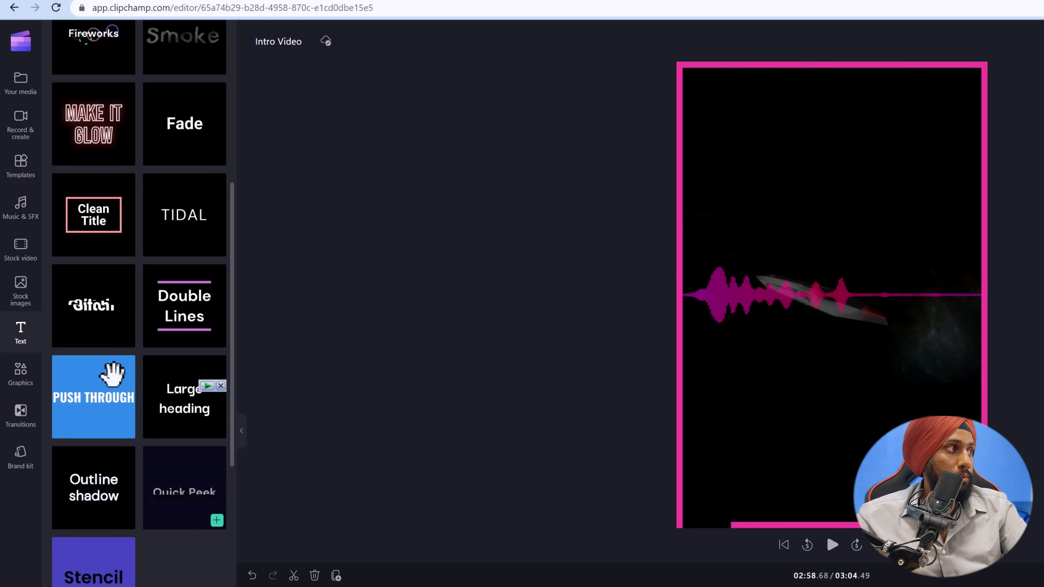
pyautogui.scroll(-6, 112, 374)
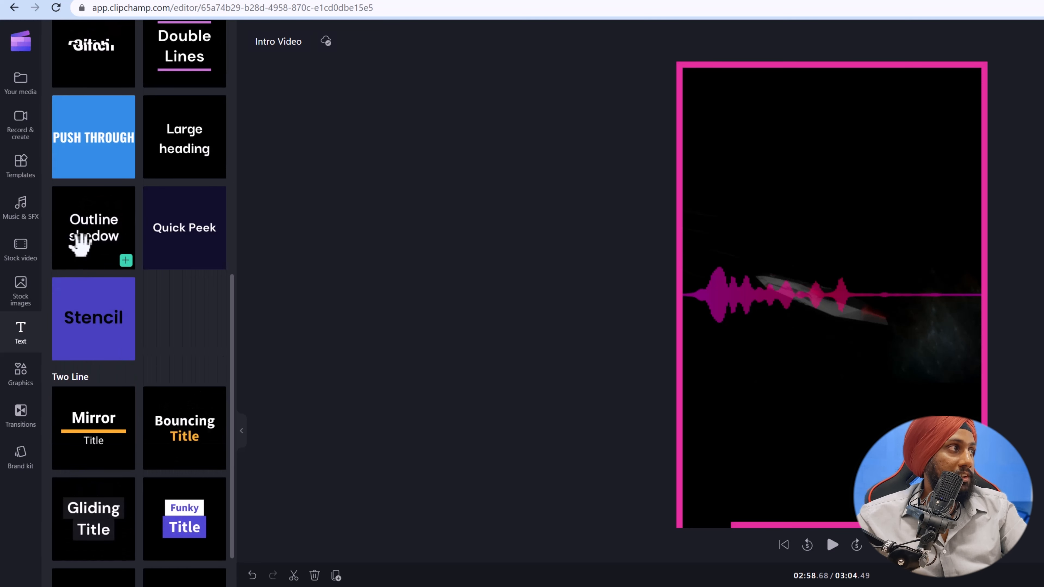
pyautogui.scroll(-8, 145, 393)
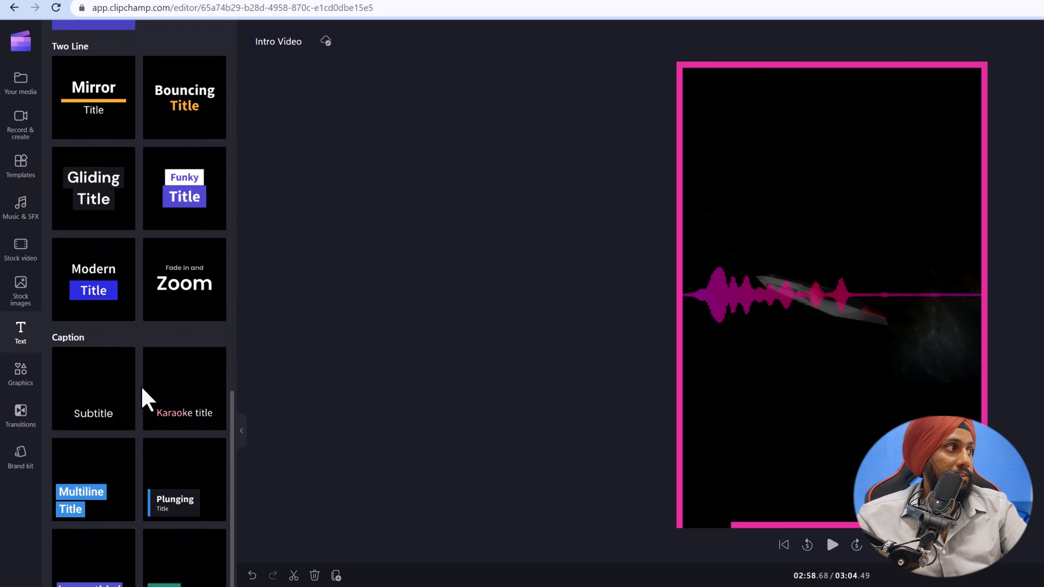
pyautogui.scroll(-11, 145, 399)
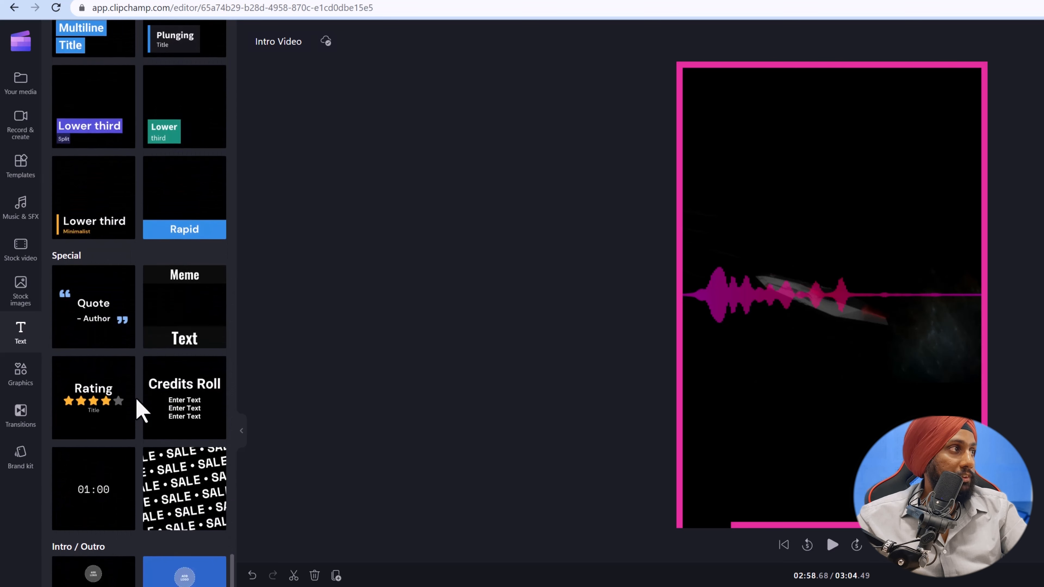
pyautogui.scroll(3, 91, 448)
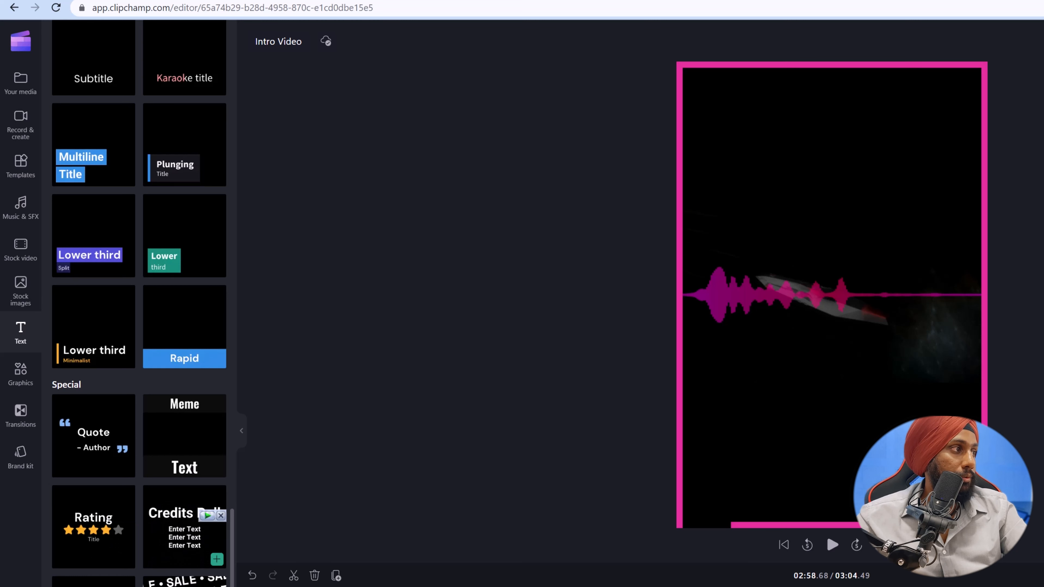
pyautogui.scroll(-3, 95, 480)
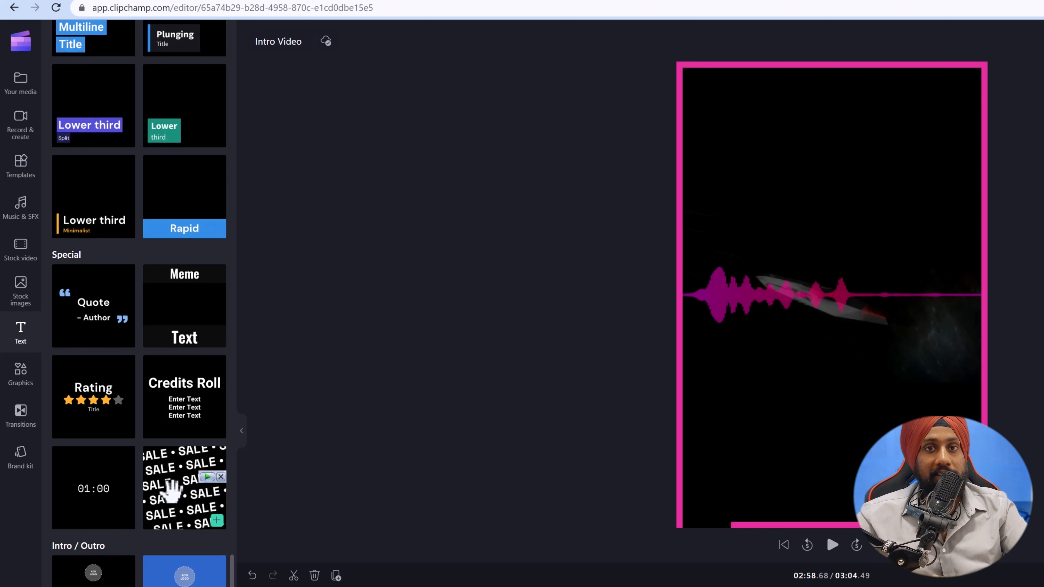
# Return the playhead to about 1:49 with the Awesome Music title selected.
pyautogui.click(734, 586)
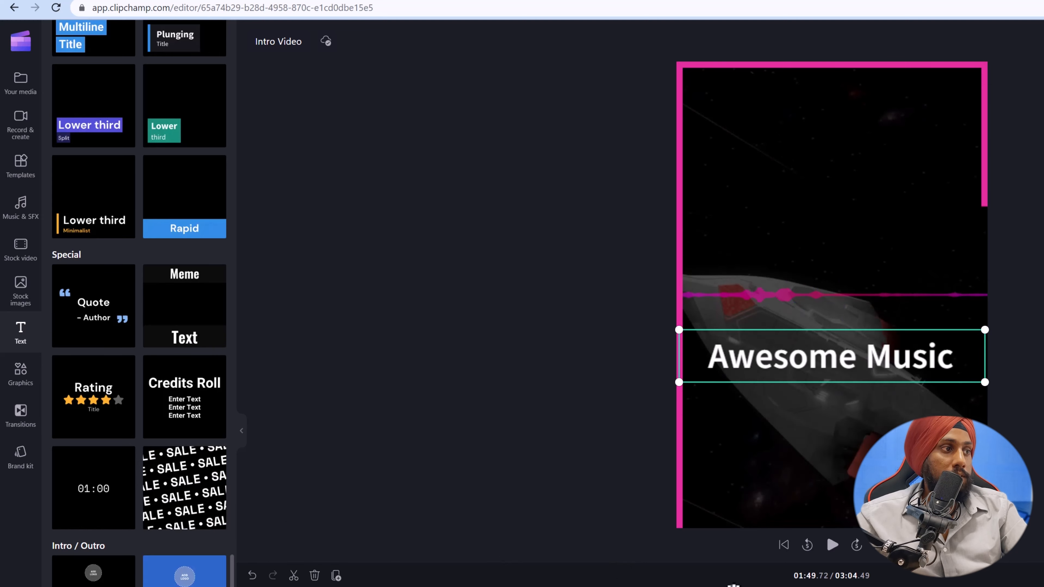